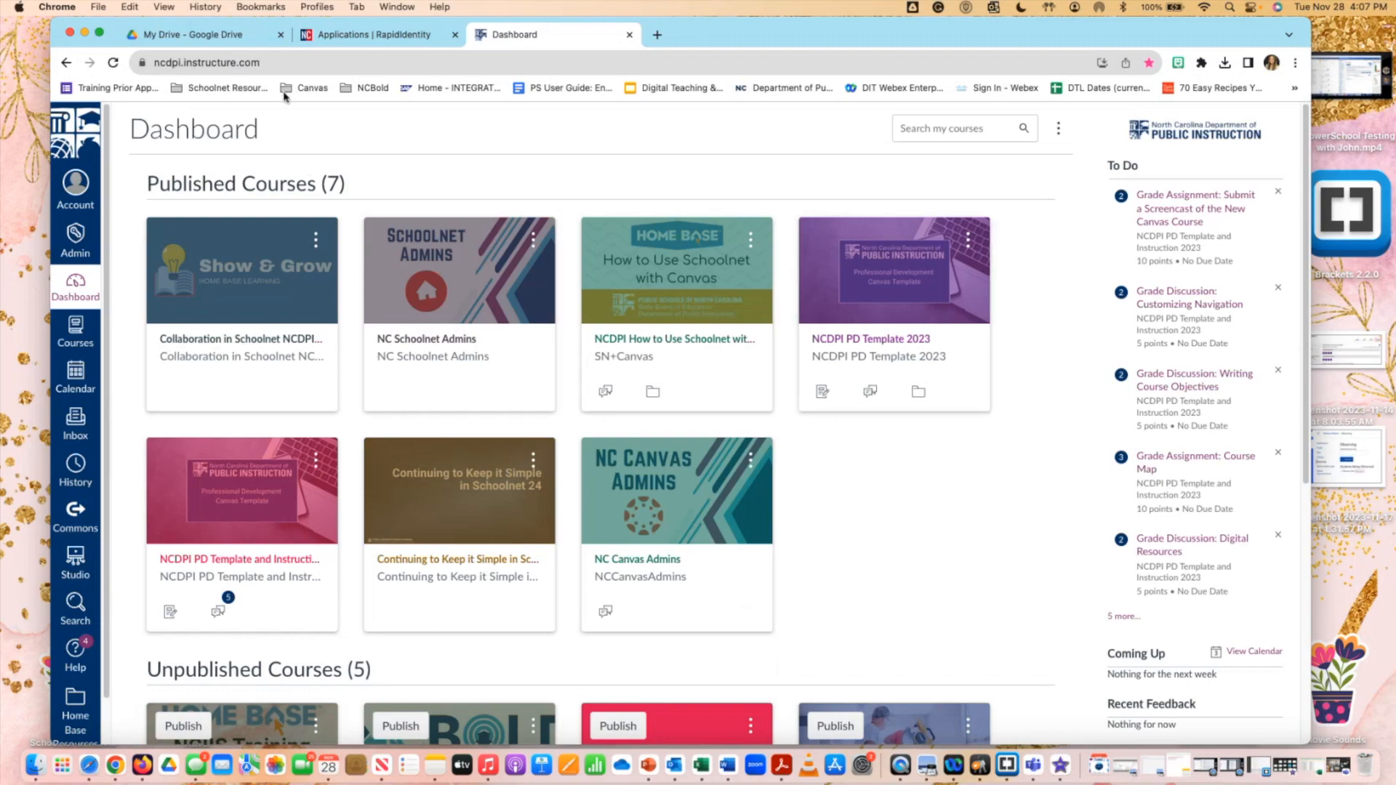
Switch the Chrome window showing the Canvas Dashboard to full-screen mode.
left_click(100, 33)
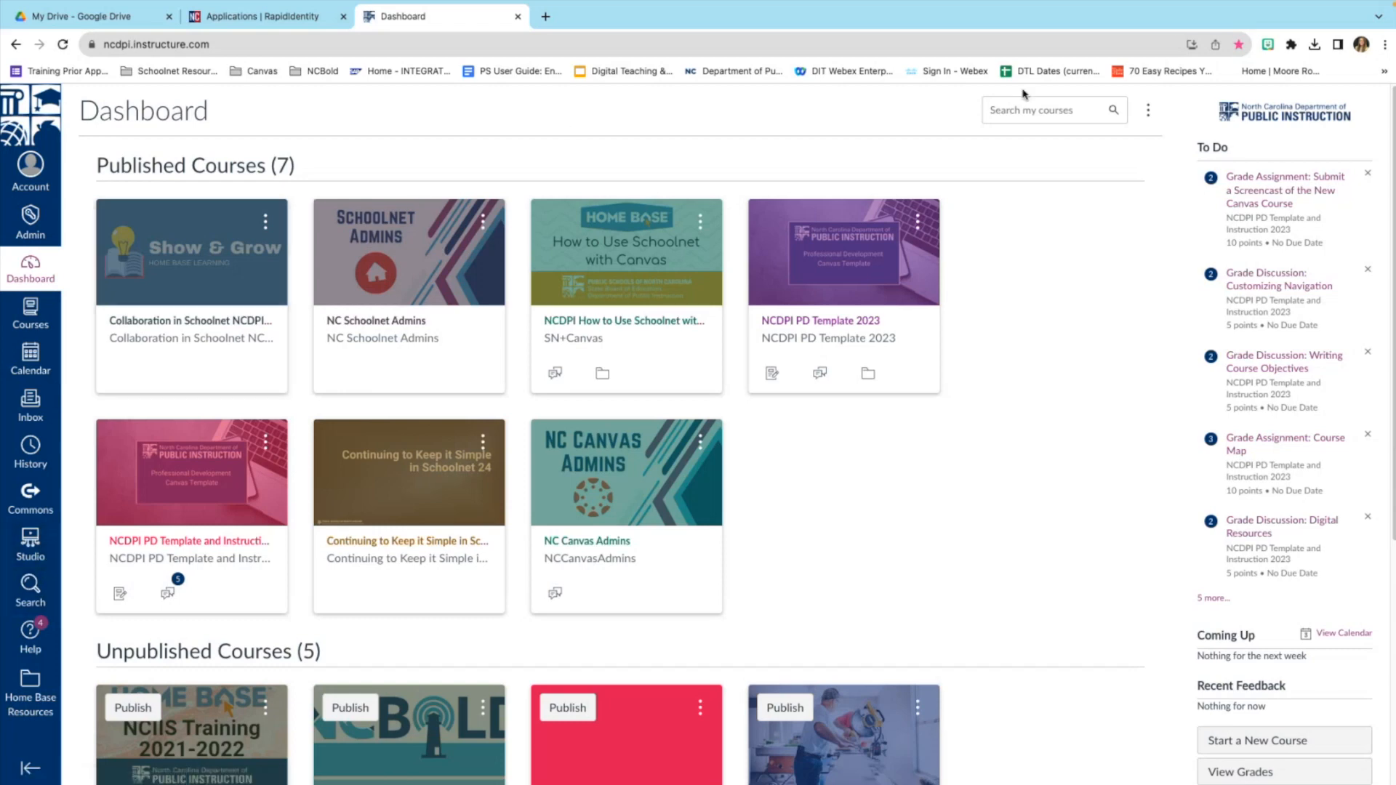
left_click(1149, 113)
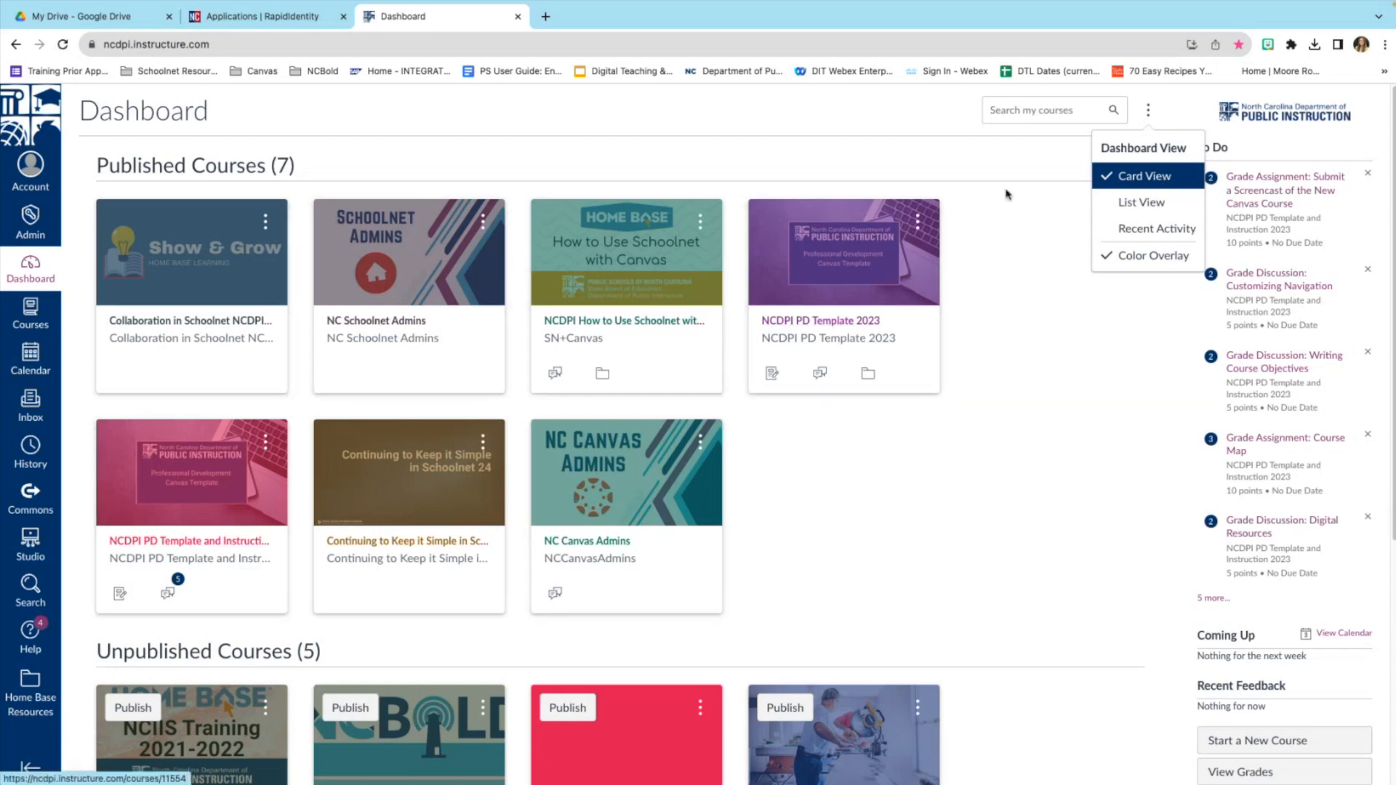
left_click(1141, 203)
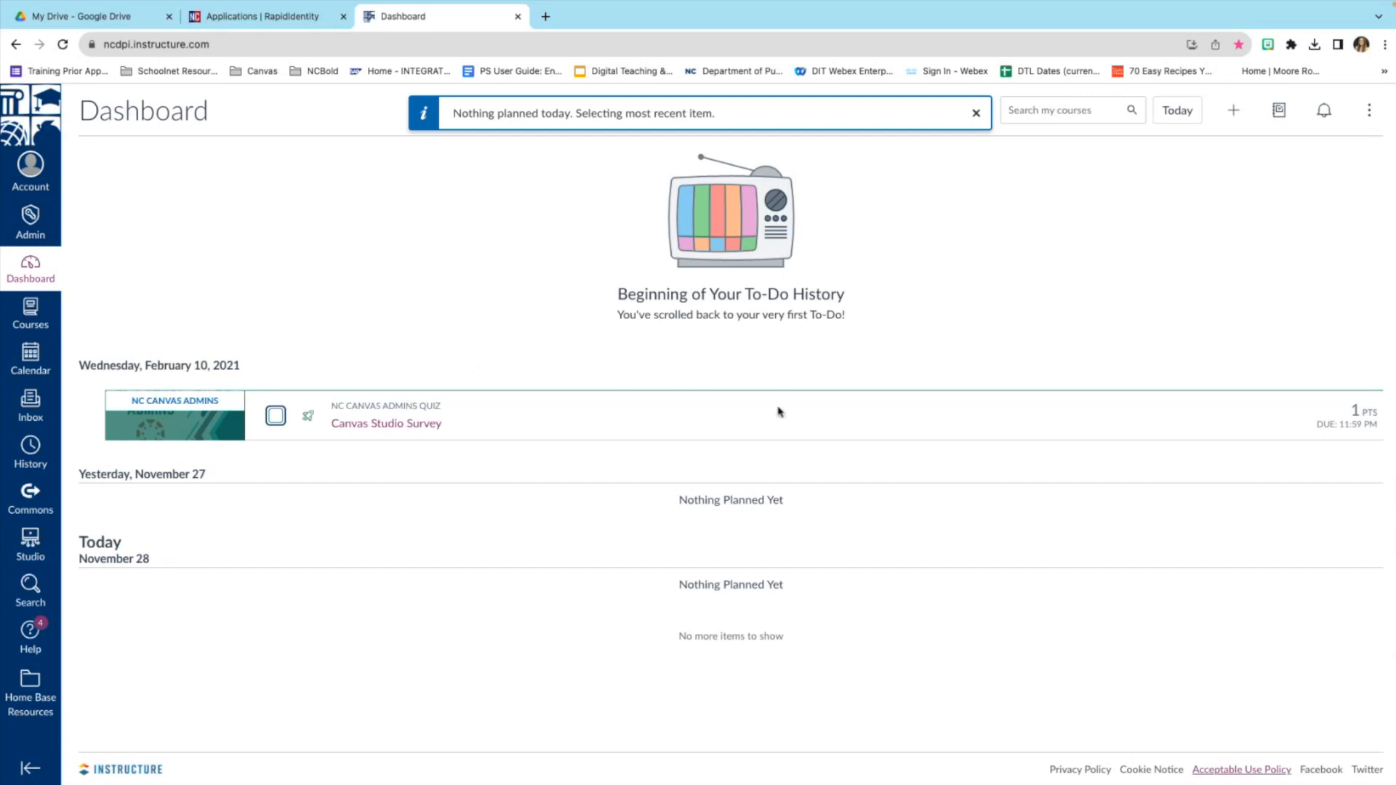
left_click(1369, 117)
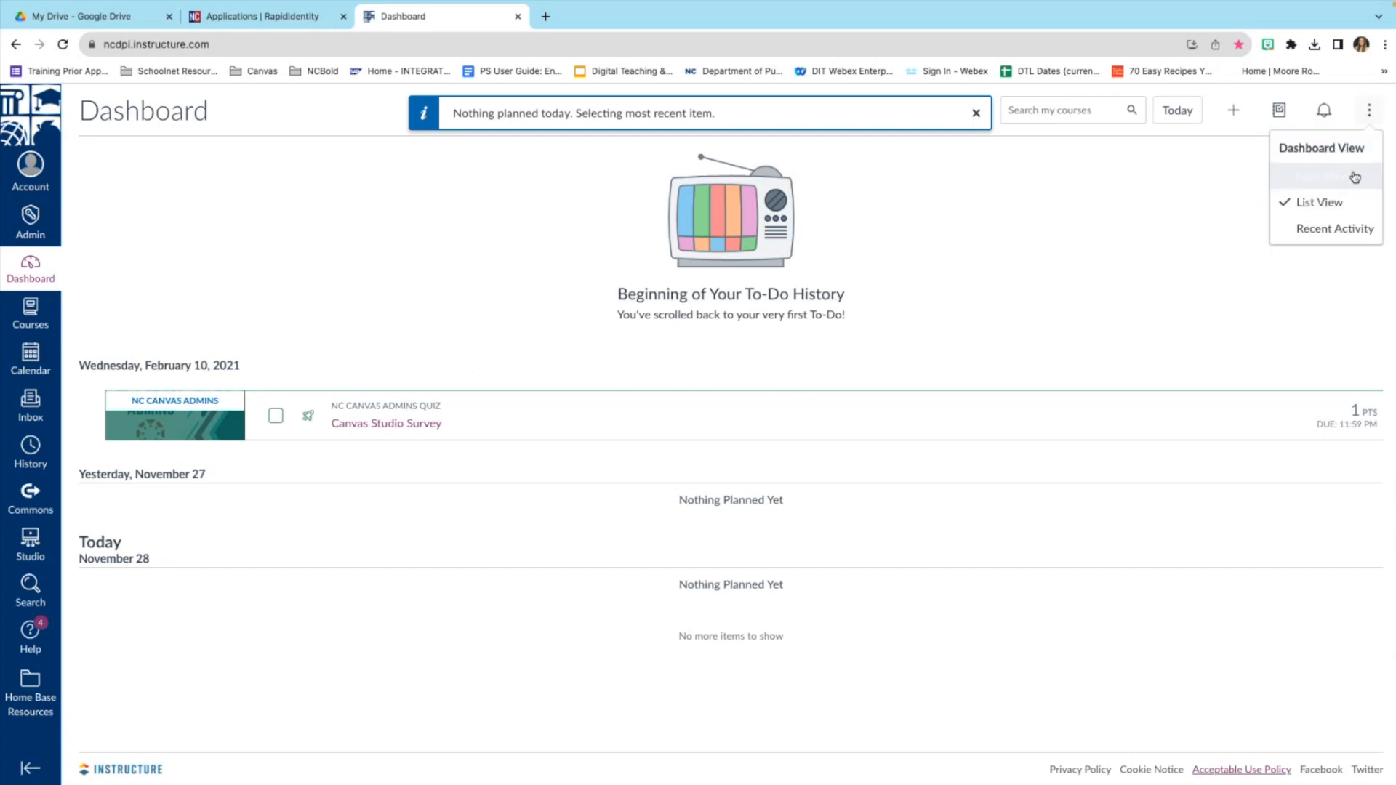
left_click(1342, 231)
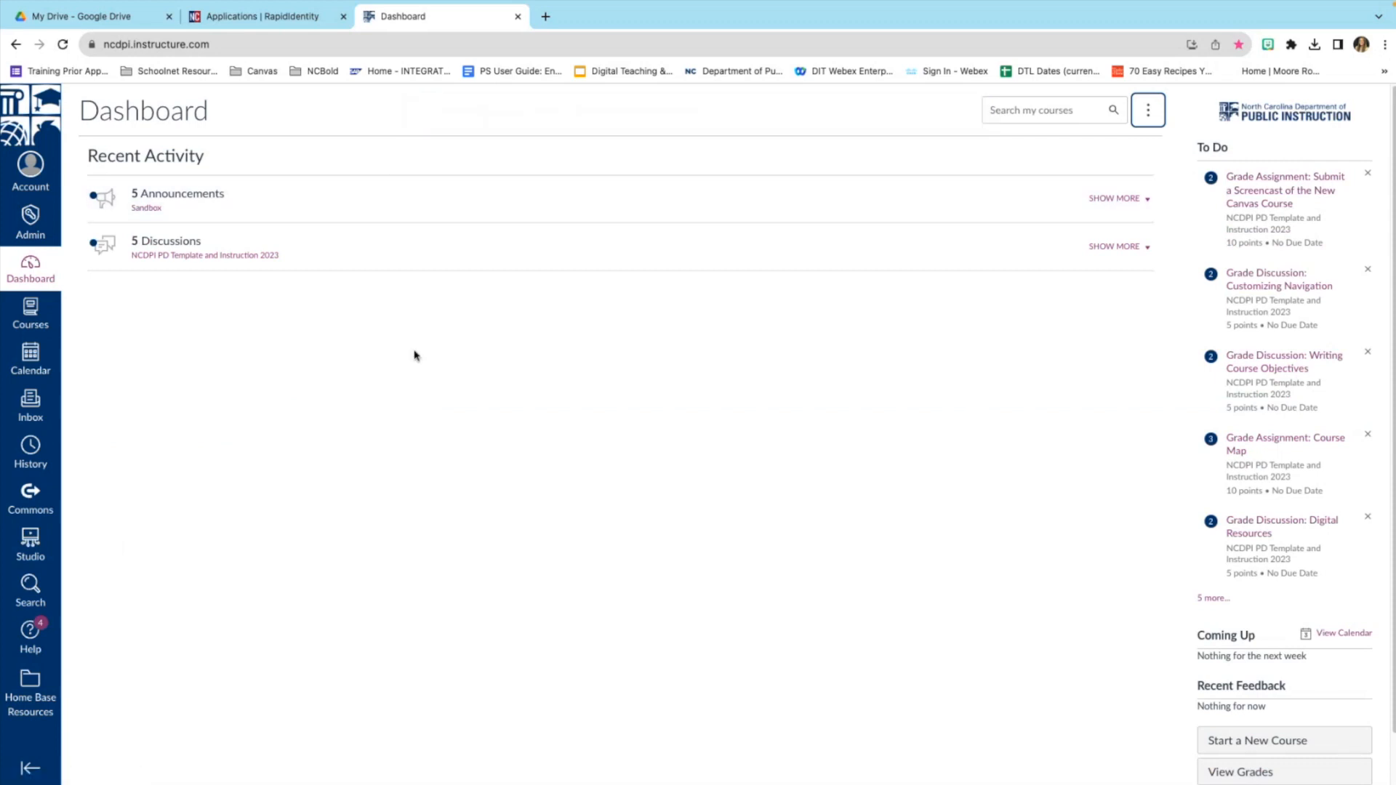
left_click(1148, 110)
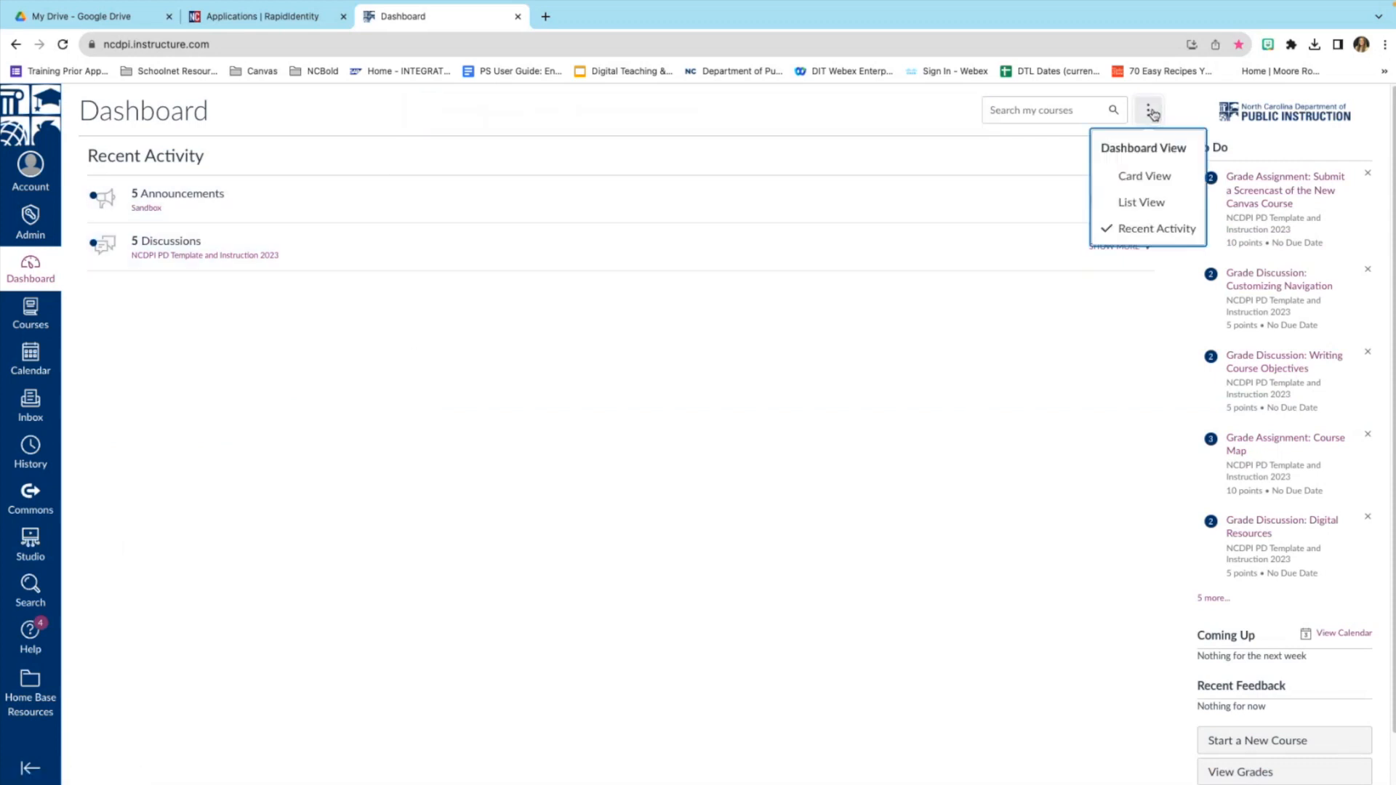
left_click(1164, 178)
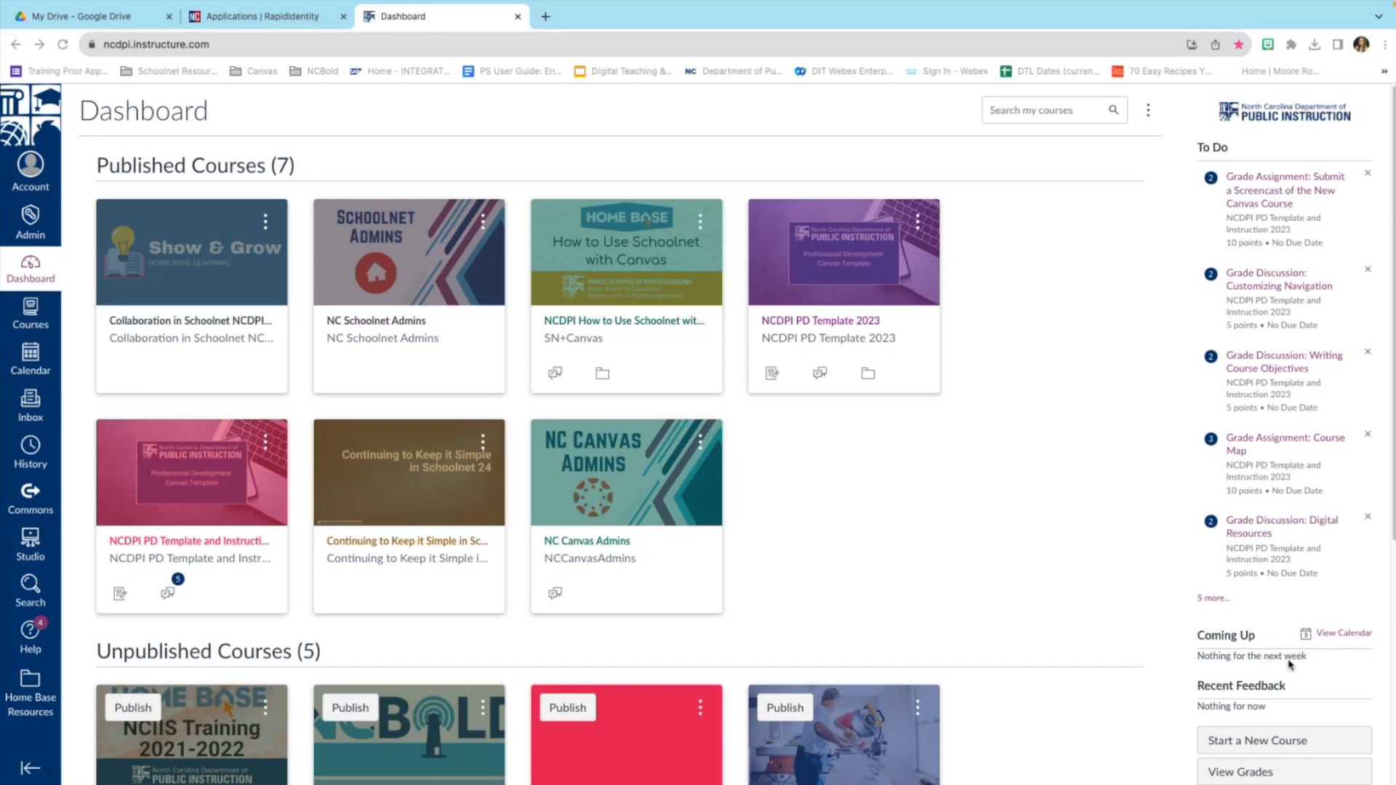
scroll(1285, 658, "down", 2)
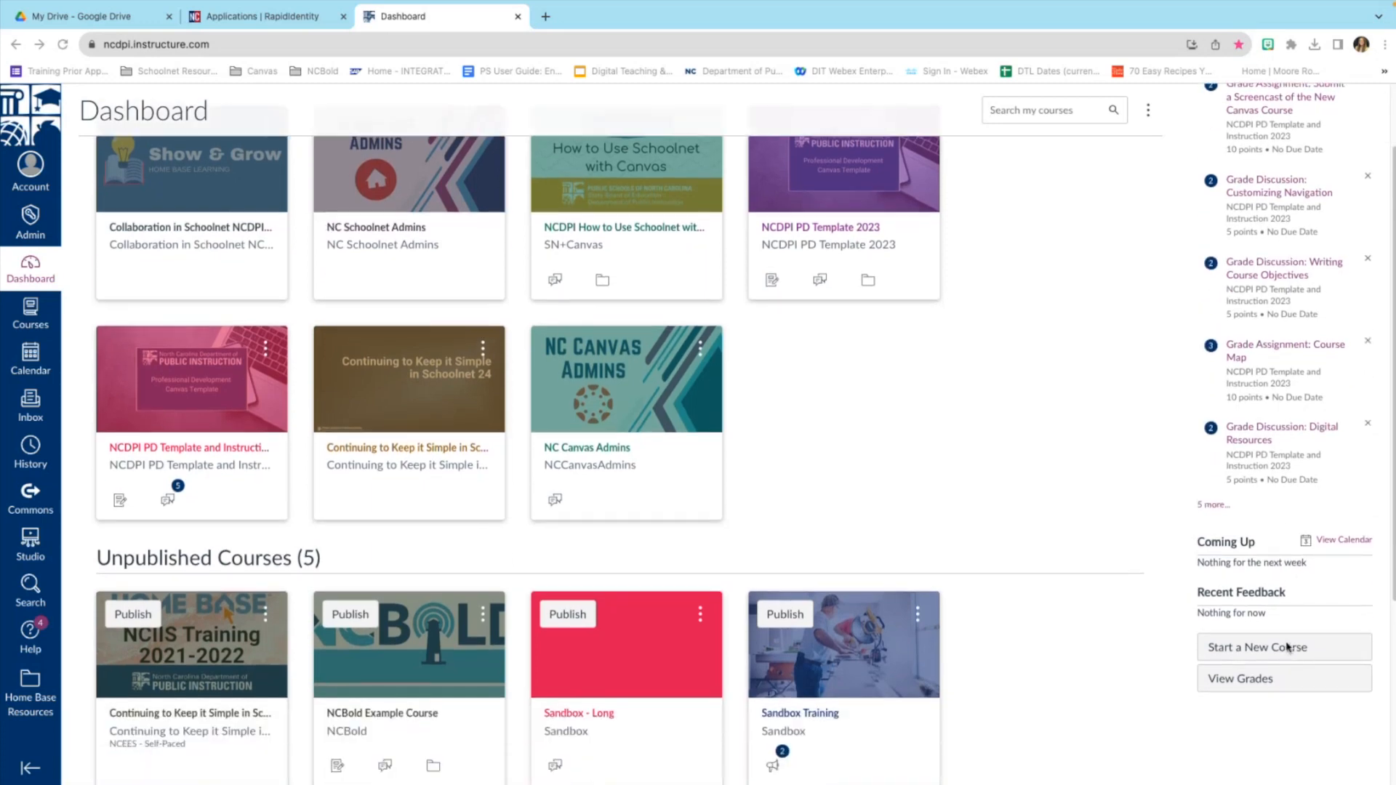
scroll(1289, 658, "up", 1)
scroll(1283, 625, "down", 1)
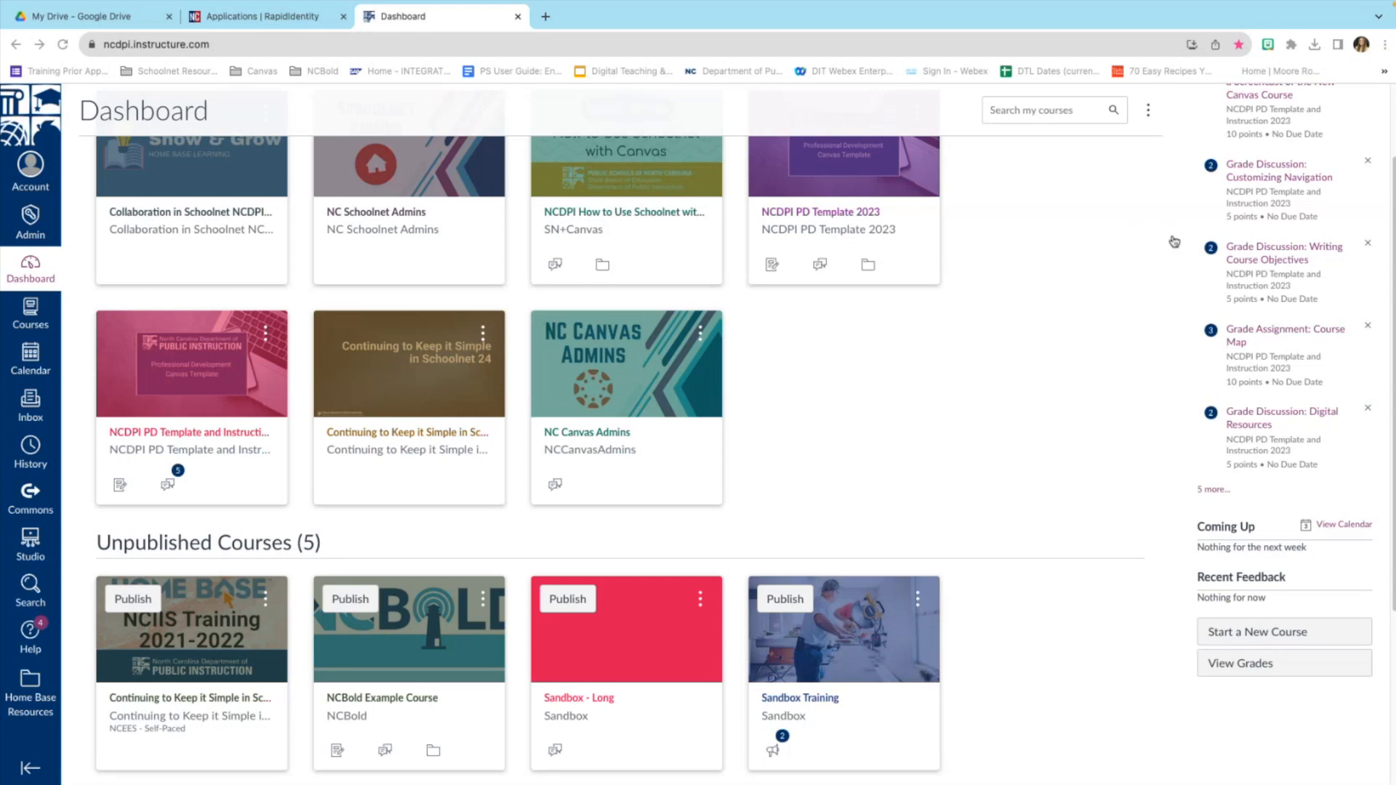
In the Teams meeting's participant list, admit both waiting lobby guests.
key("super+Tab")
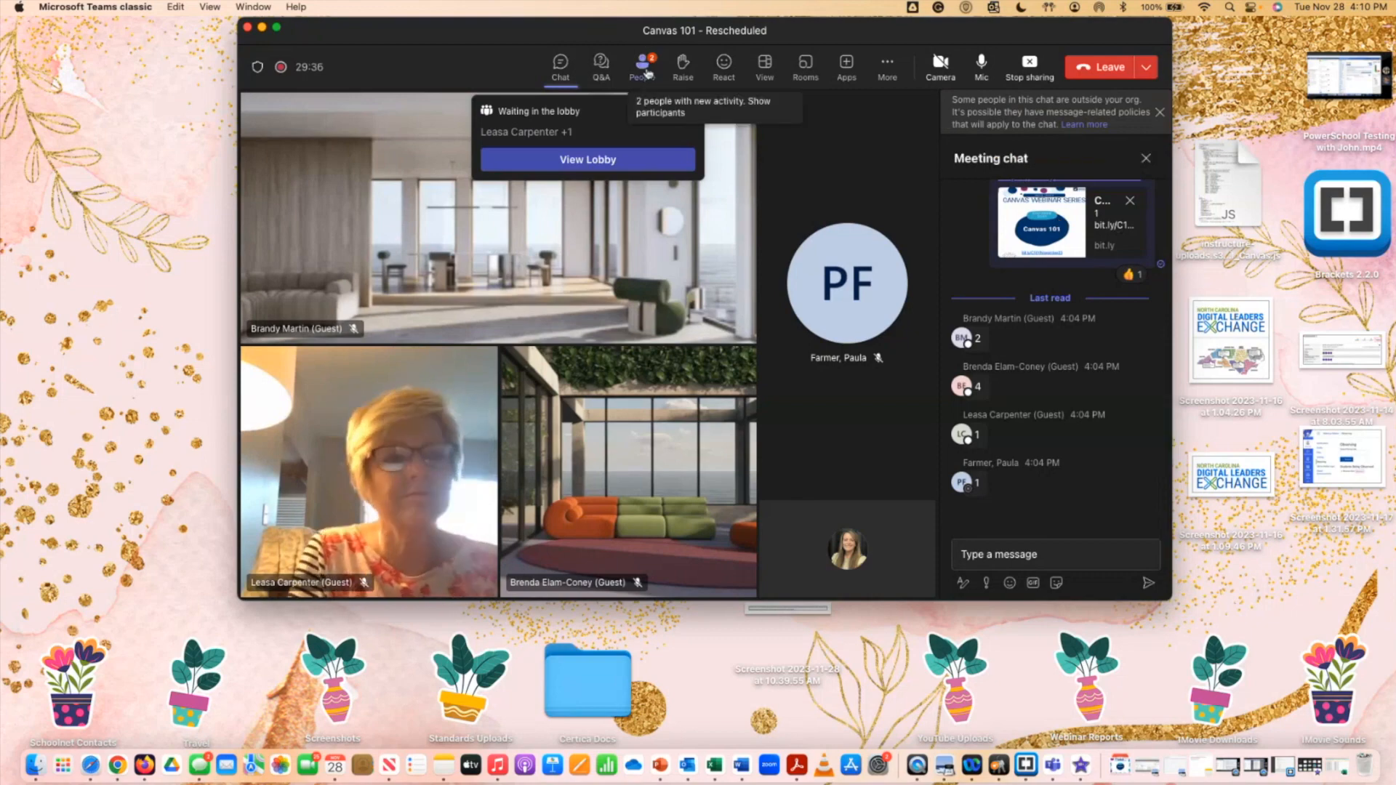
left_click(643, 66)
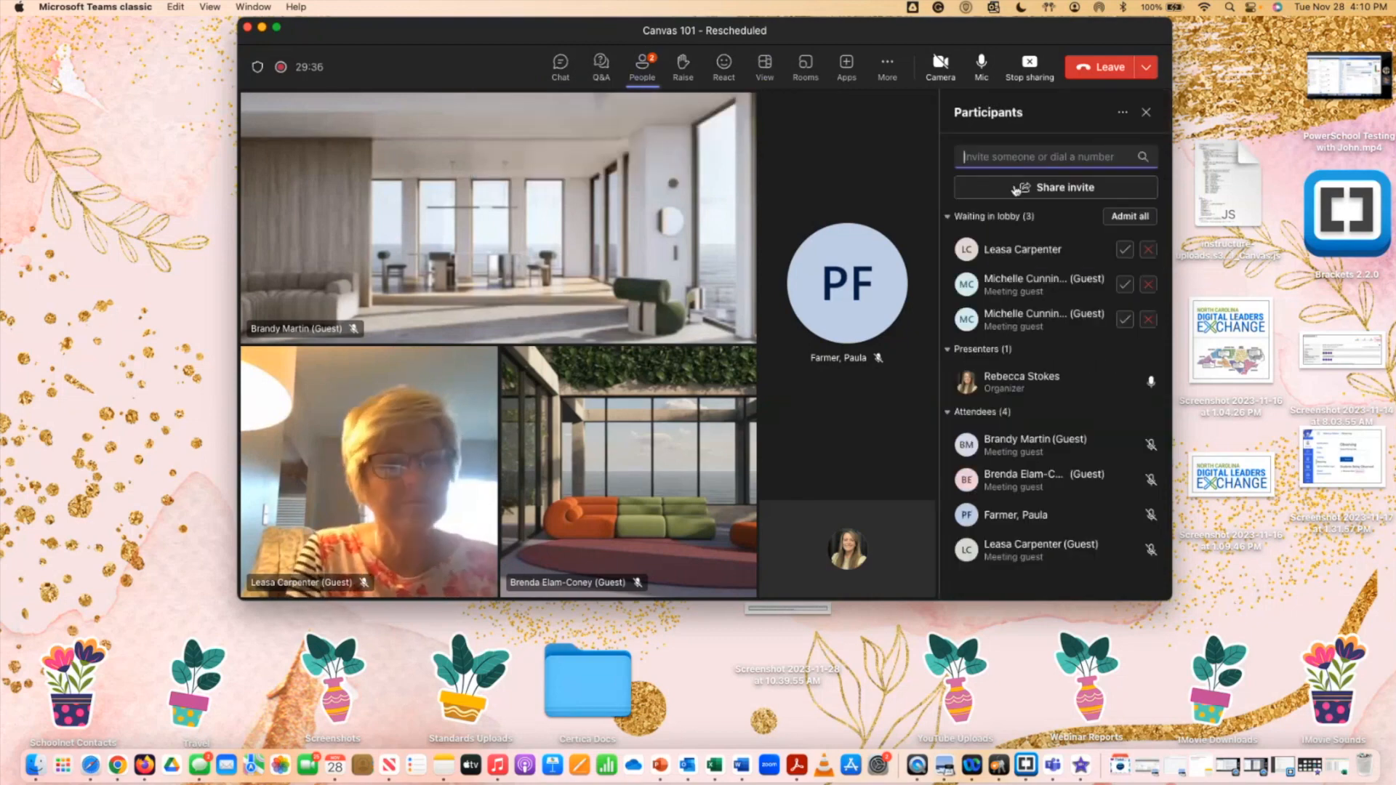
left_click(1125, 284)
left_click(1124, 321)
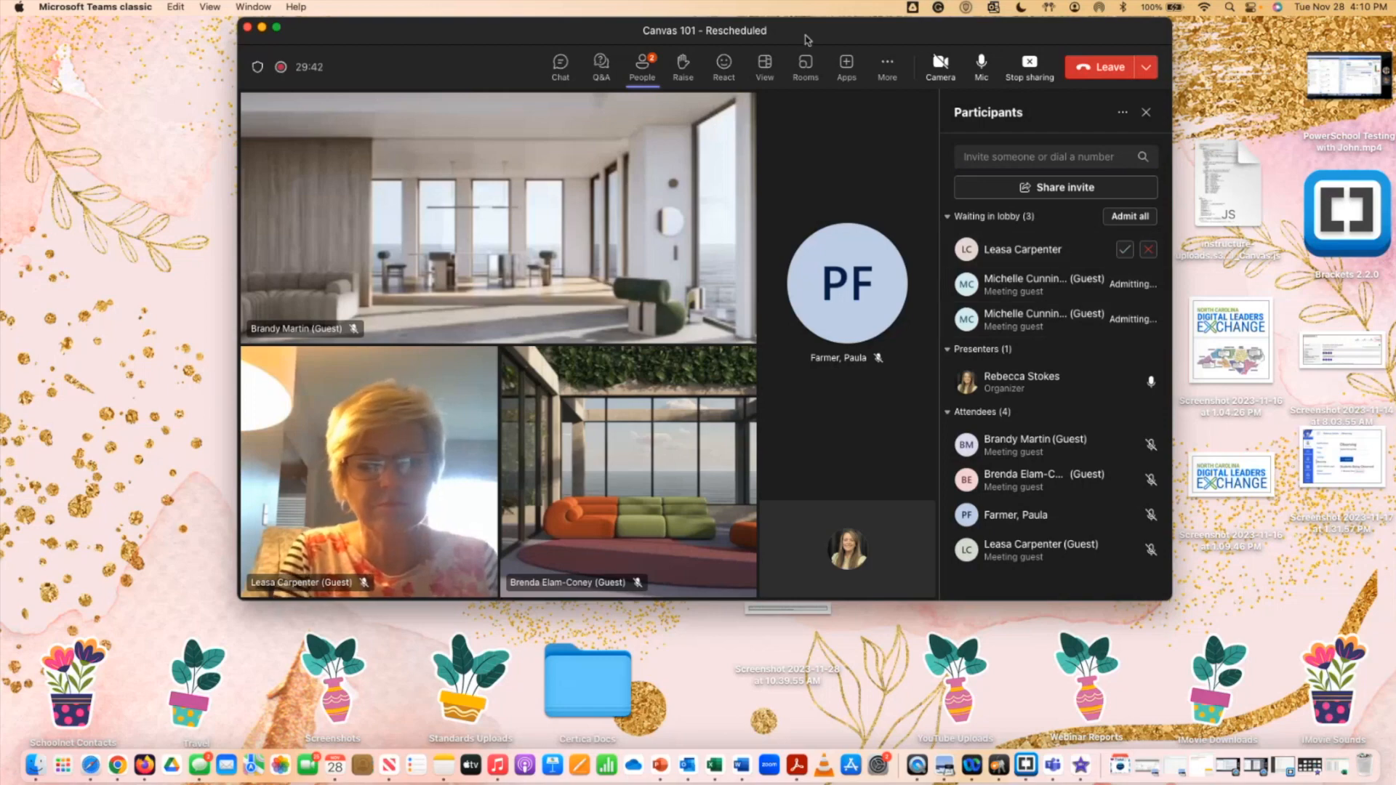
Mute all attendees, stop presenting, and return to Chrome's Canvas Dashboard window.
left_click_drag(814, 34, 811, 44)
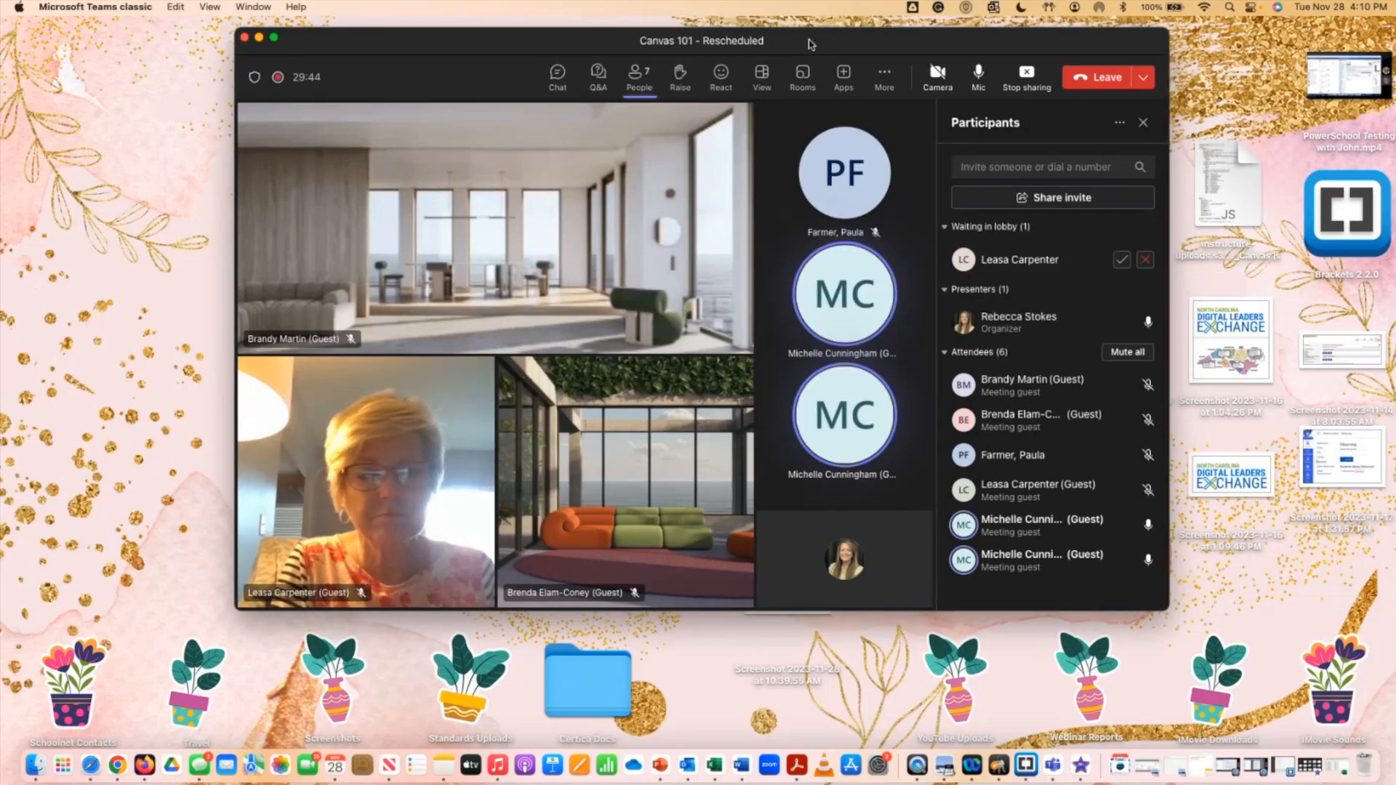
left_click(1129, 353)
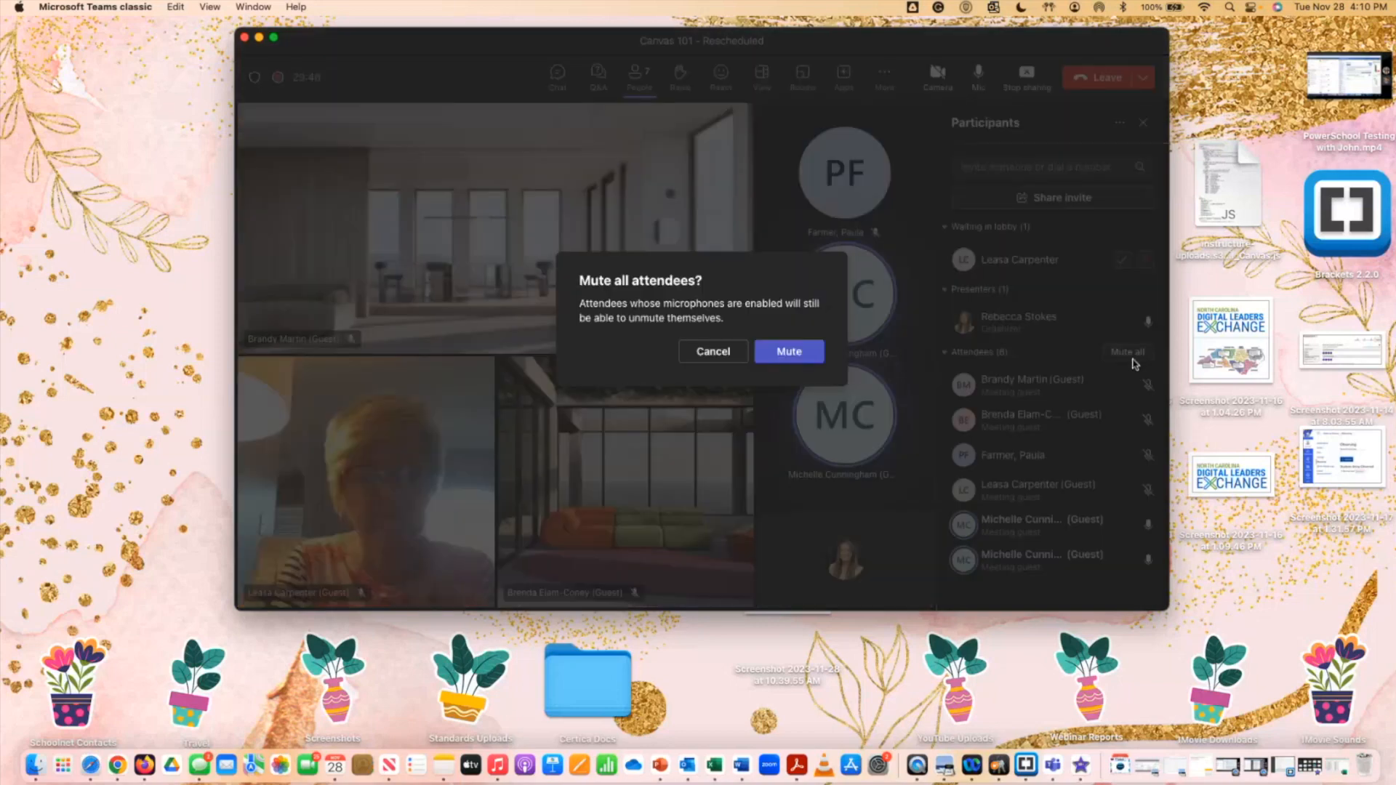
left_click(790, 352)
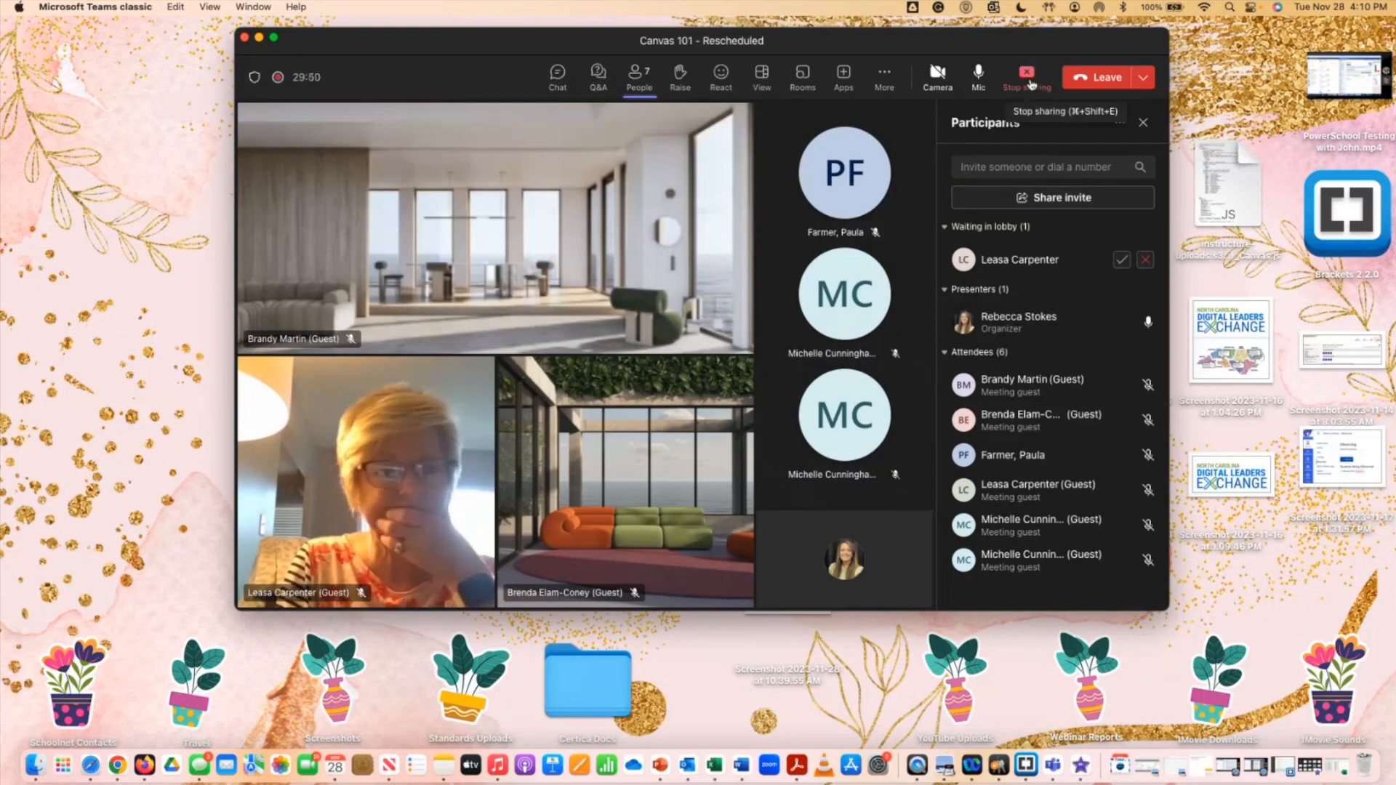
left_click(1028, 77)
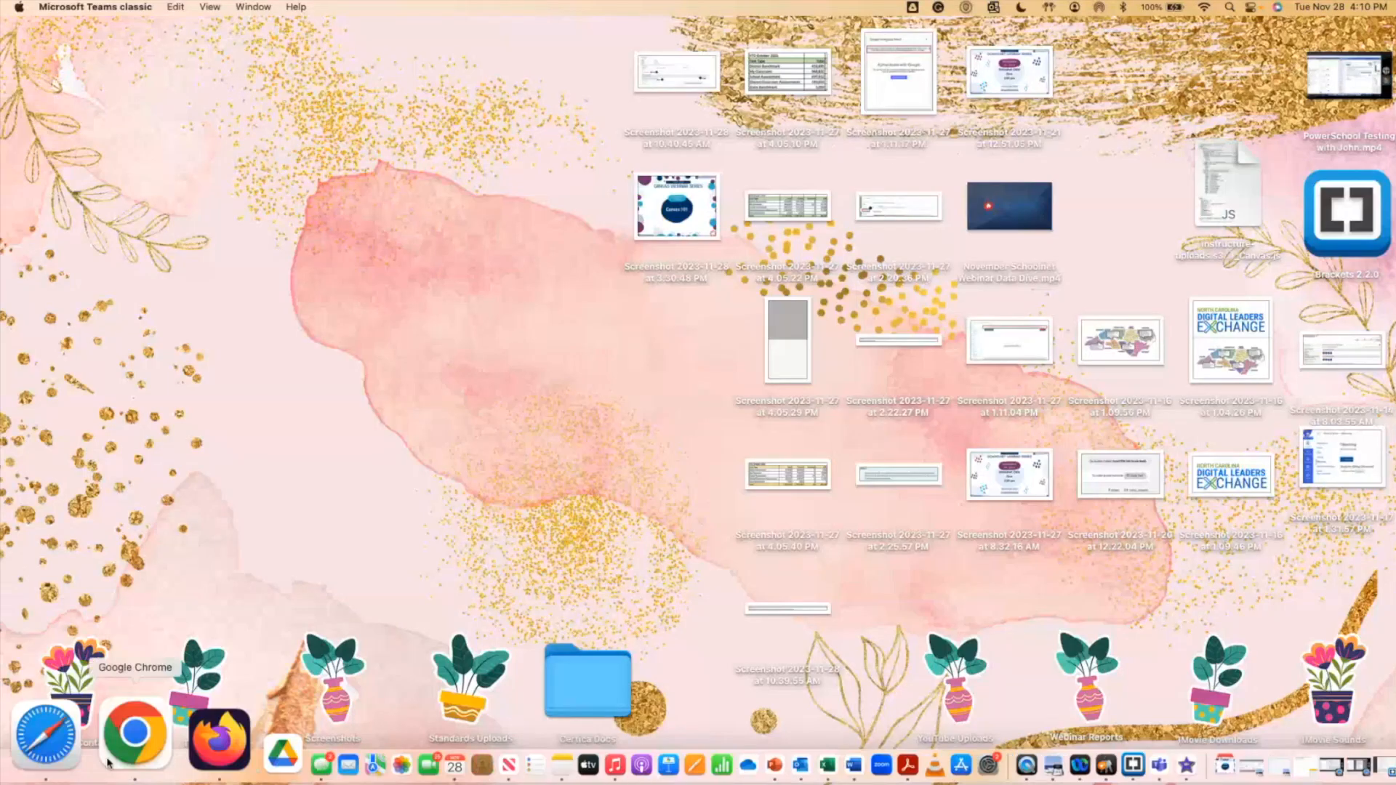
right_click(107, 762)
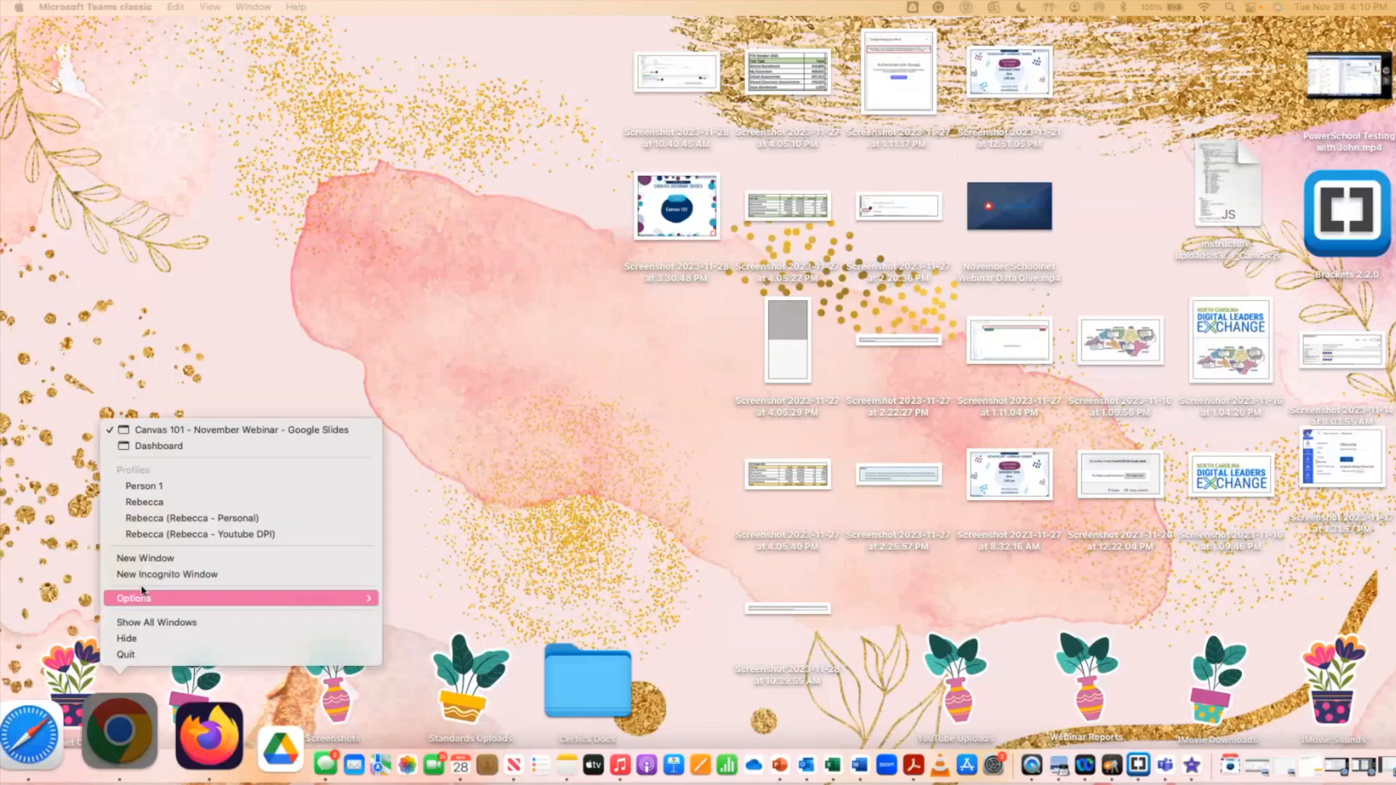
left_click(174, 446)
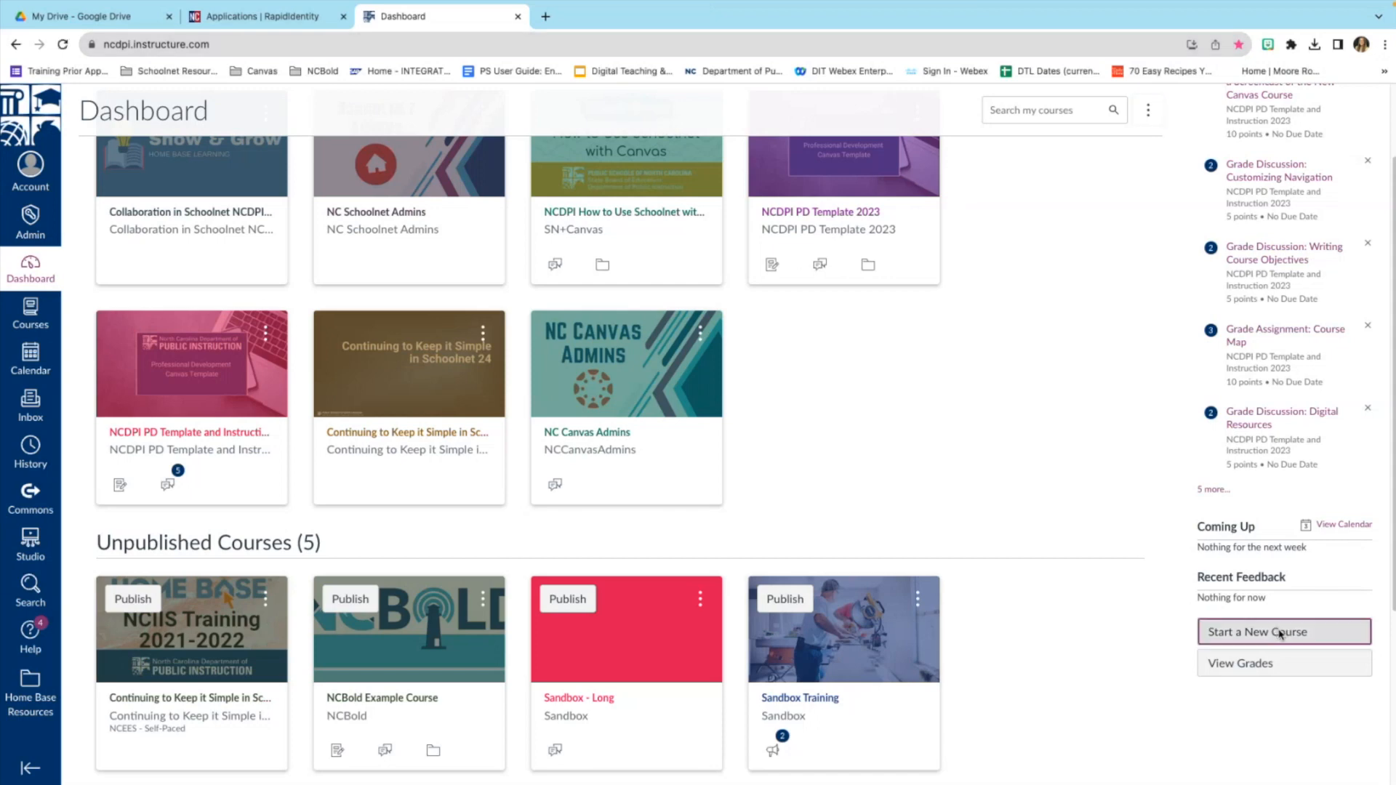
Start a new course named Sandbox - ELA under the SANDBOXES account and create it.
left_click(1286, 633)
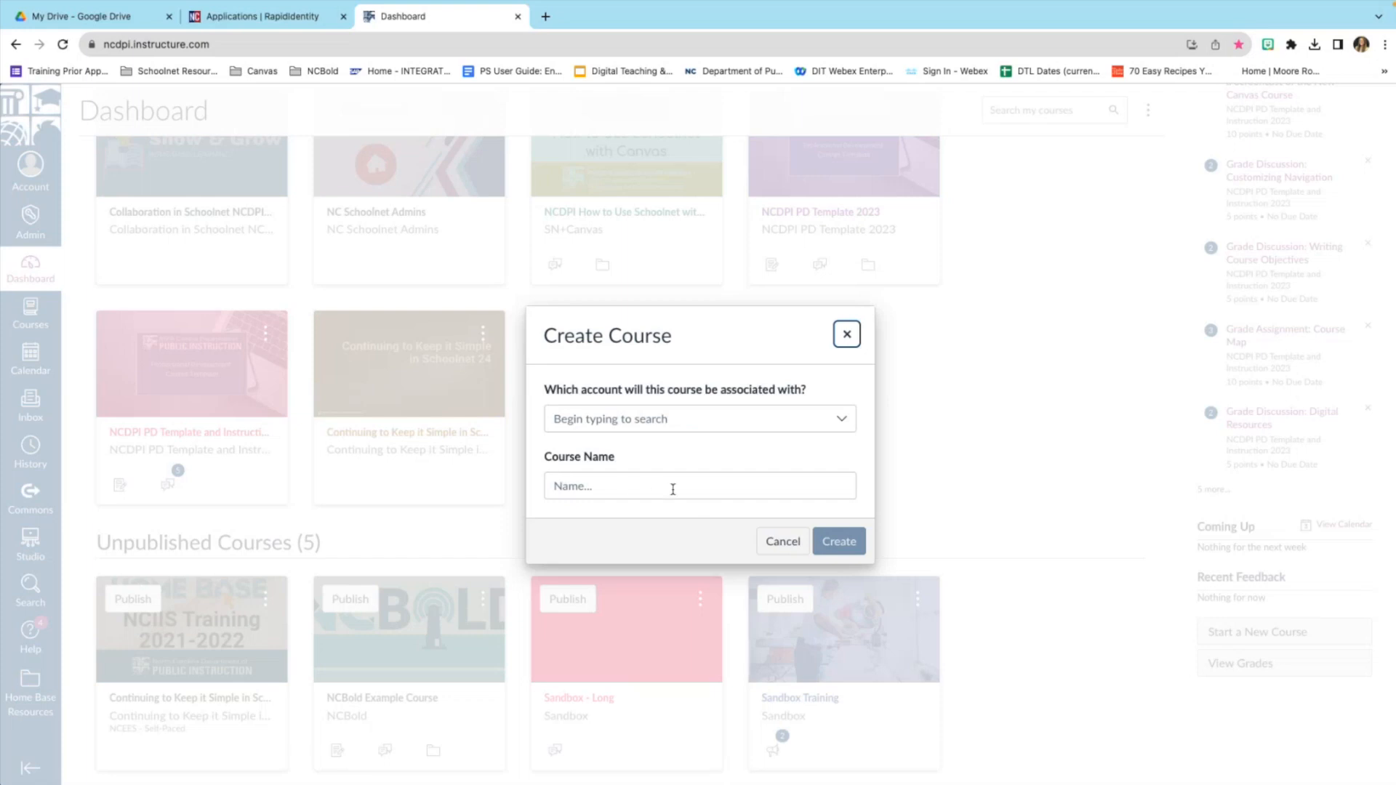
left_click(662, 484)
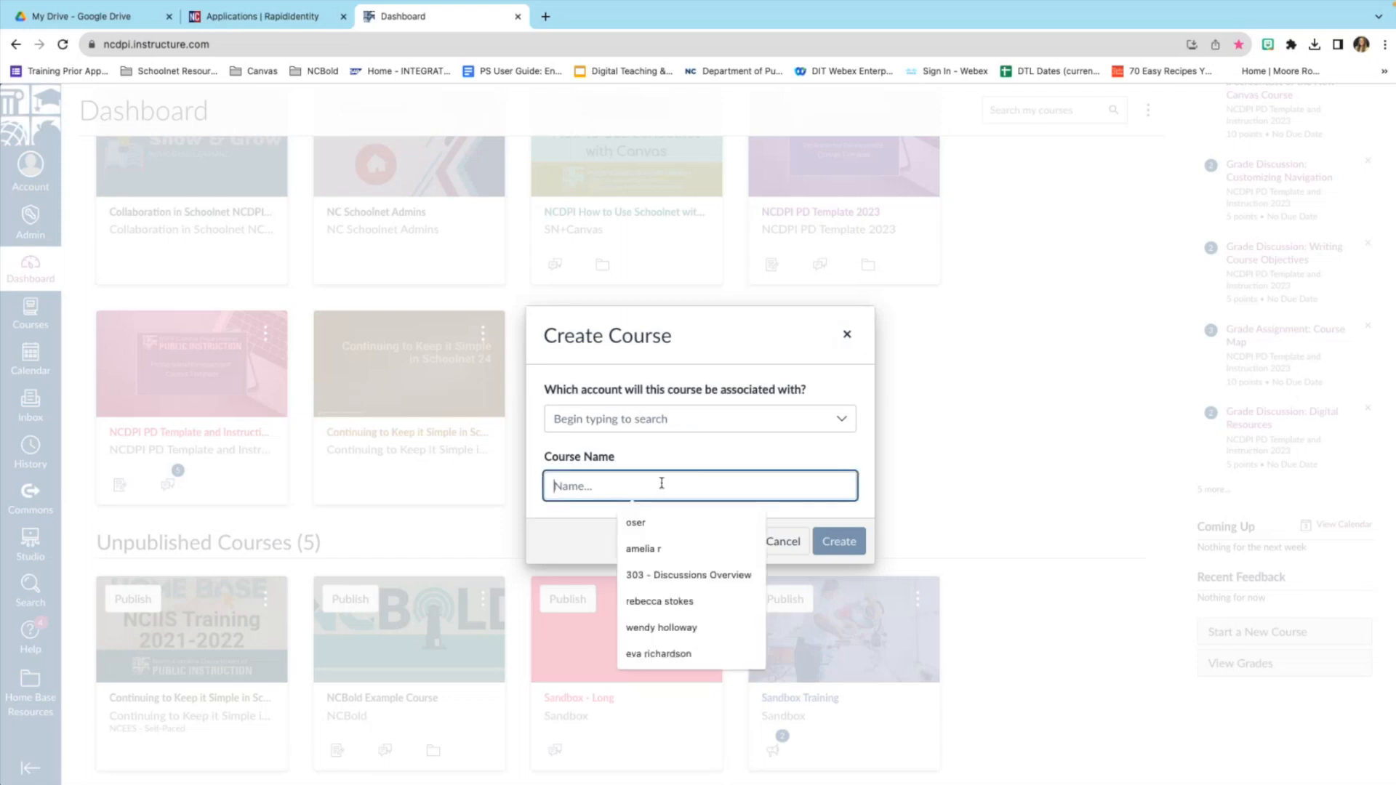
type("Sanbox")
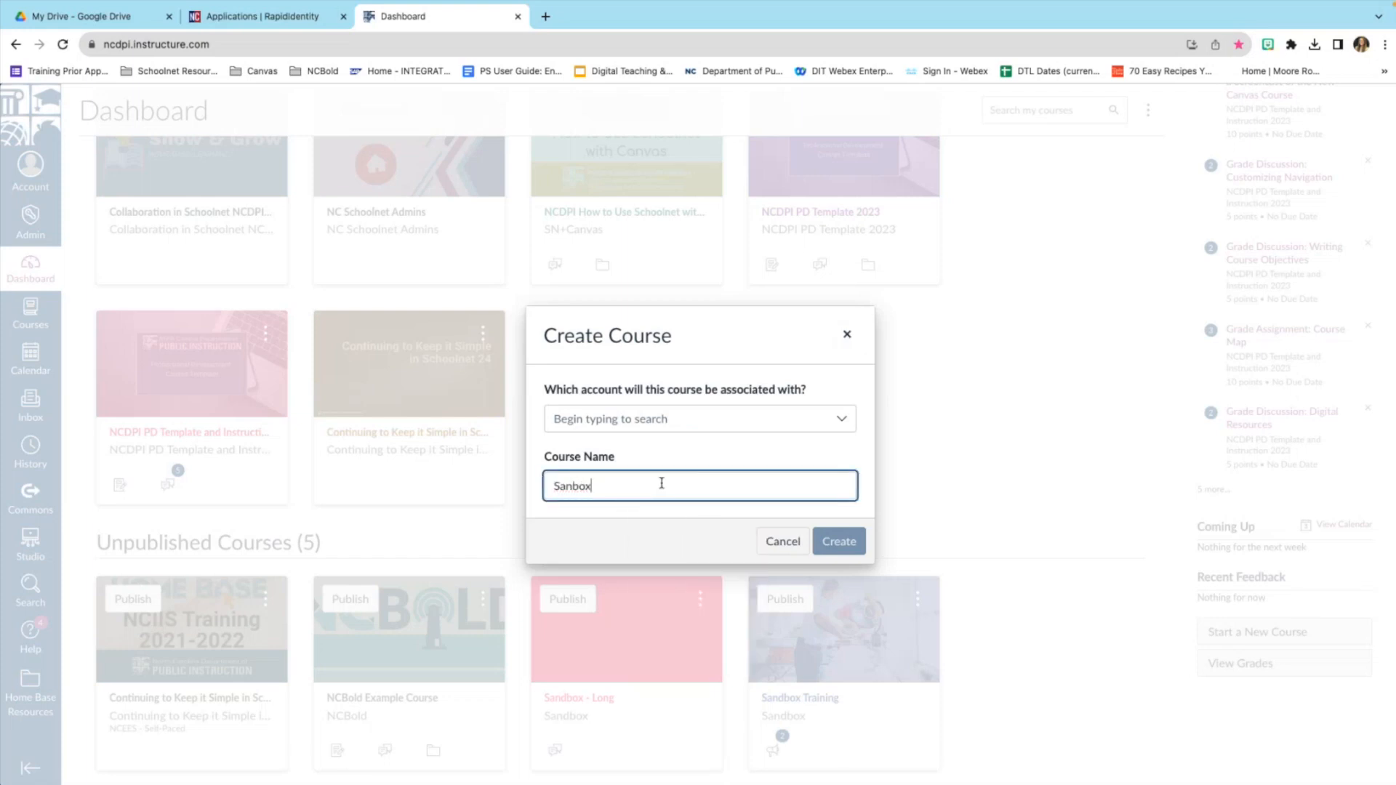
type("ox")
left_click(798, 419)
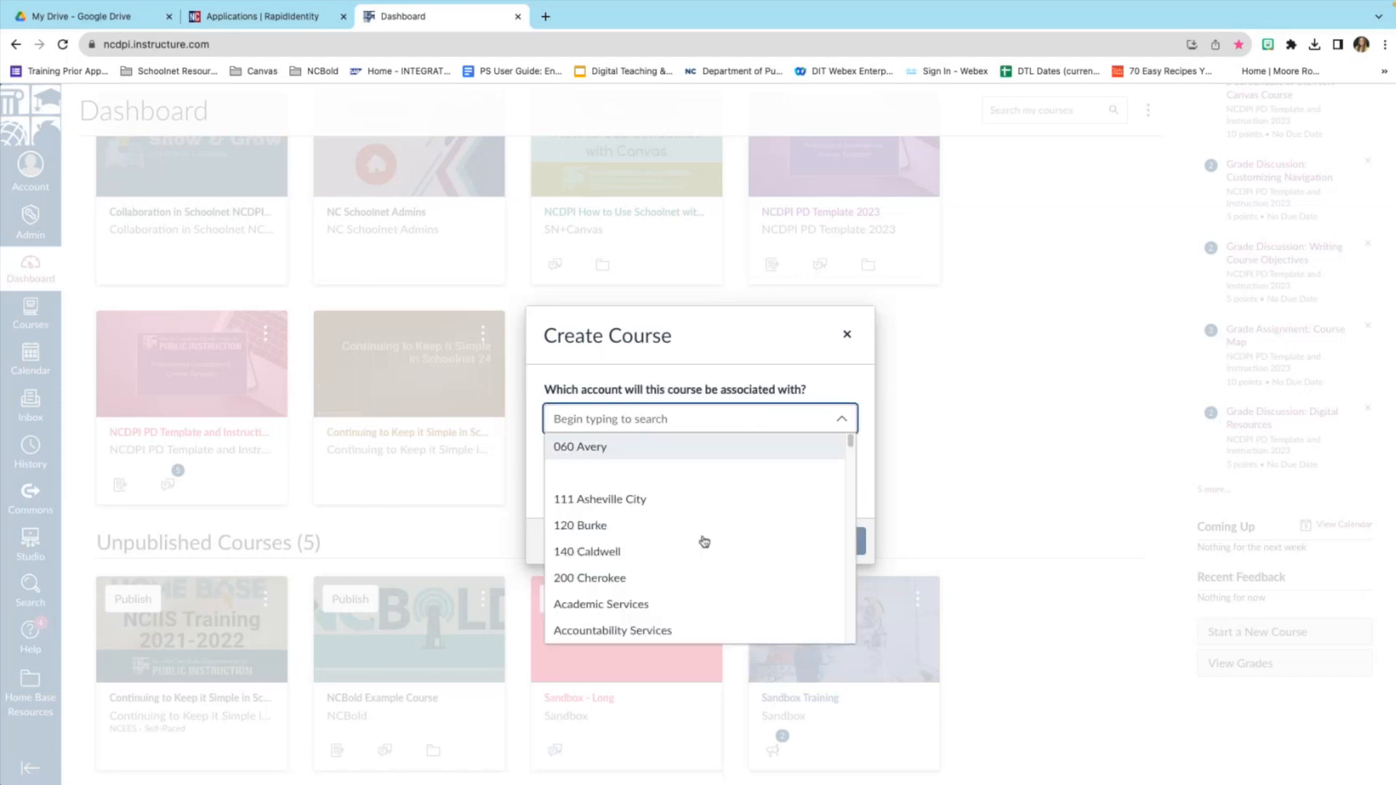
scroll(703, 567, "down", 20)
scroll(703, 577, "up", 7)
scroll(703, 576, "up", 8)
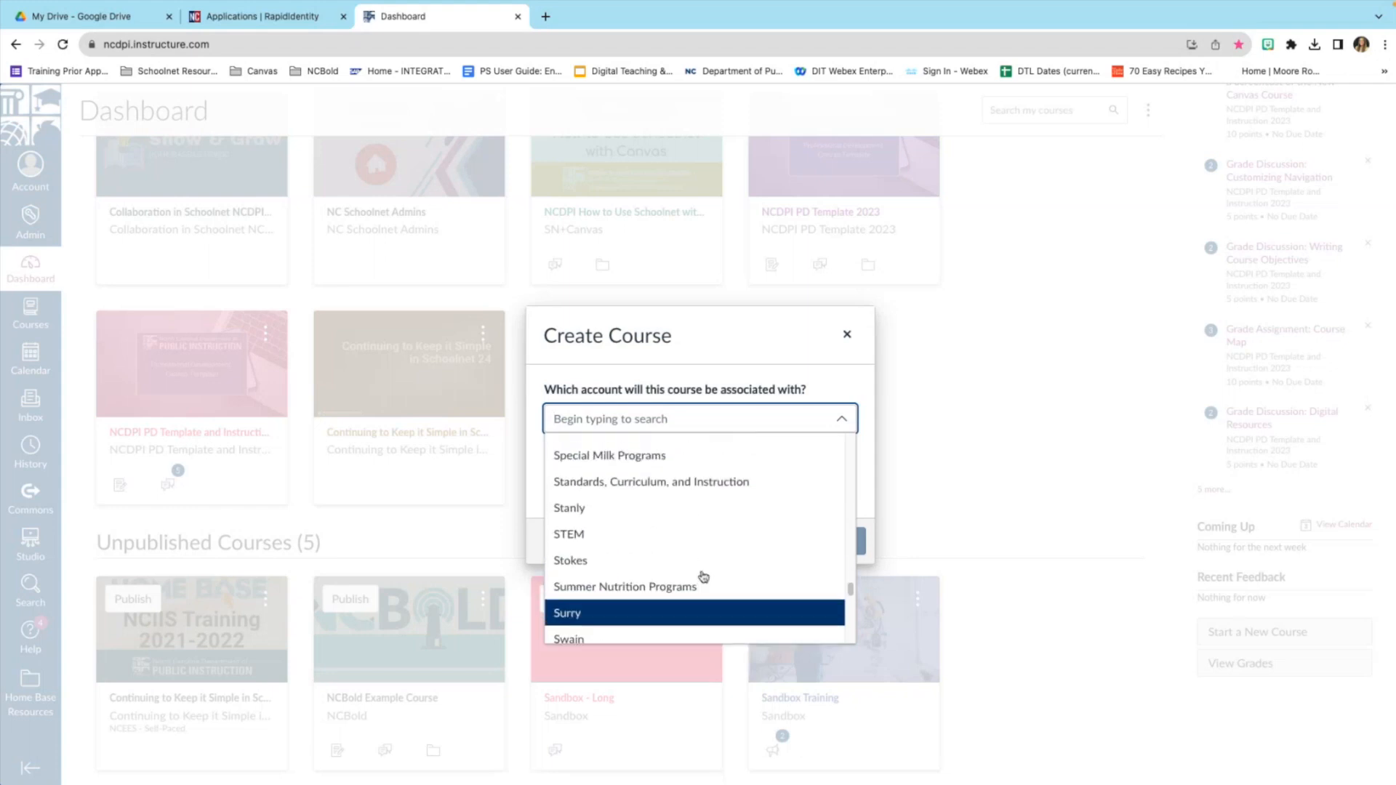
scroll(703, 577, "up", 2)
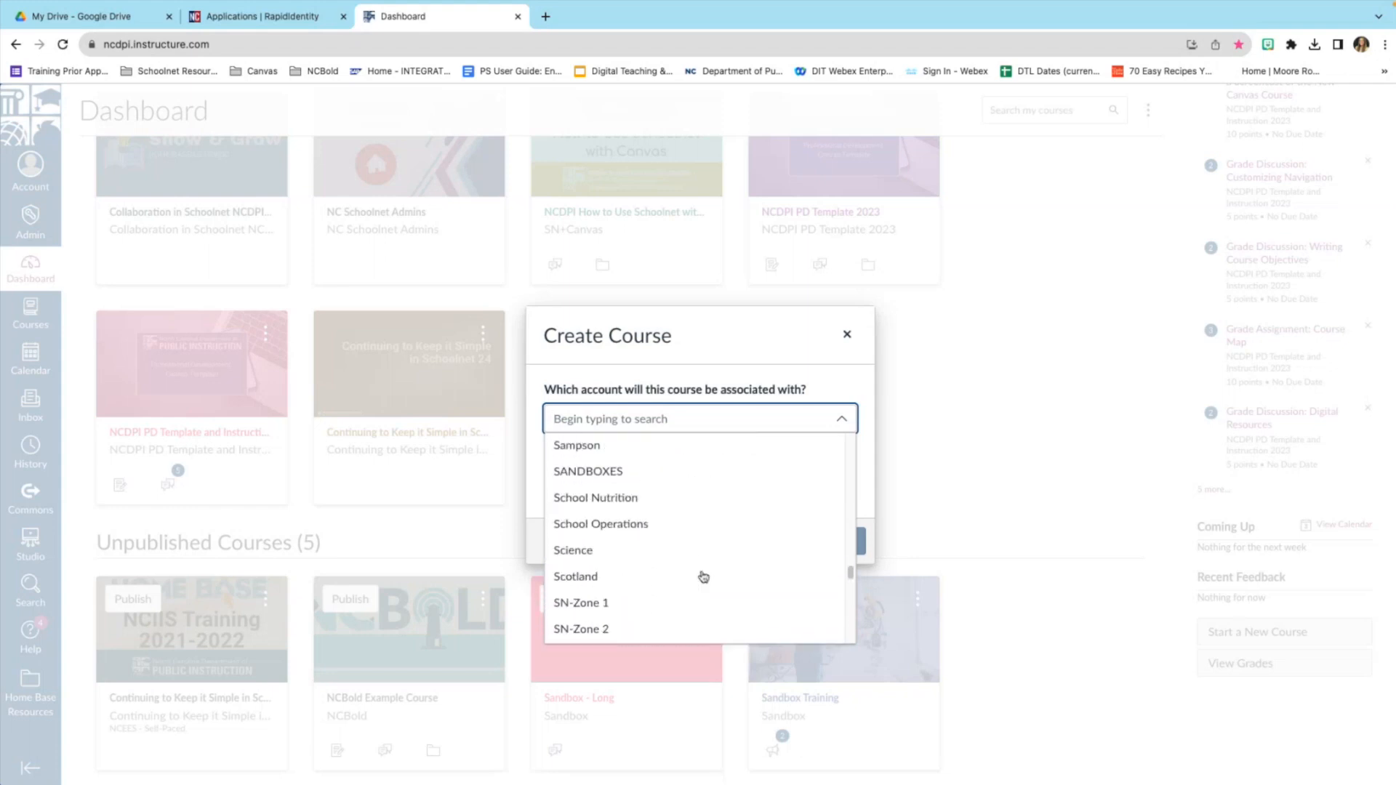
left_click(655, 474)
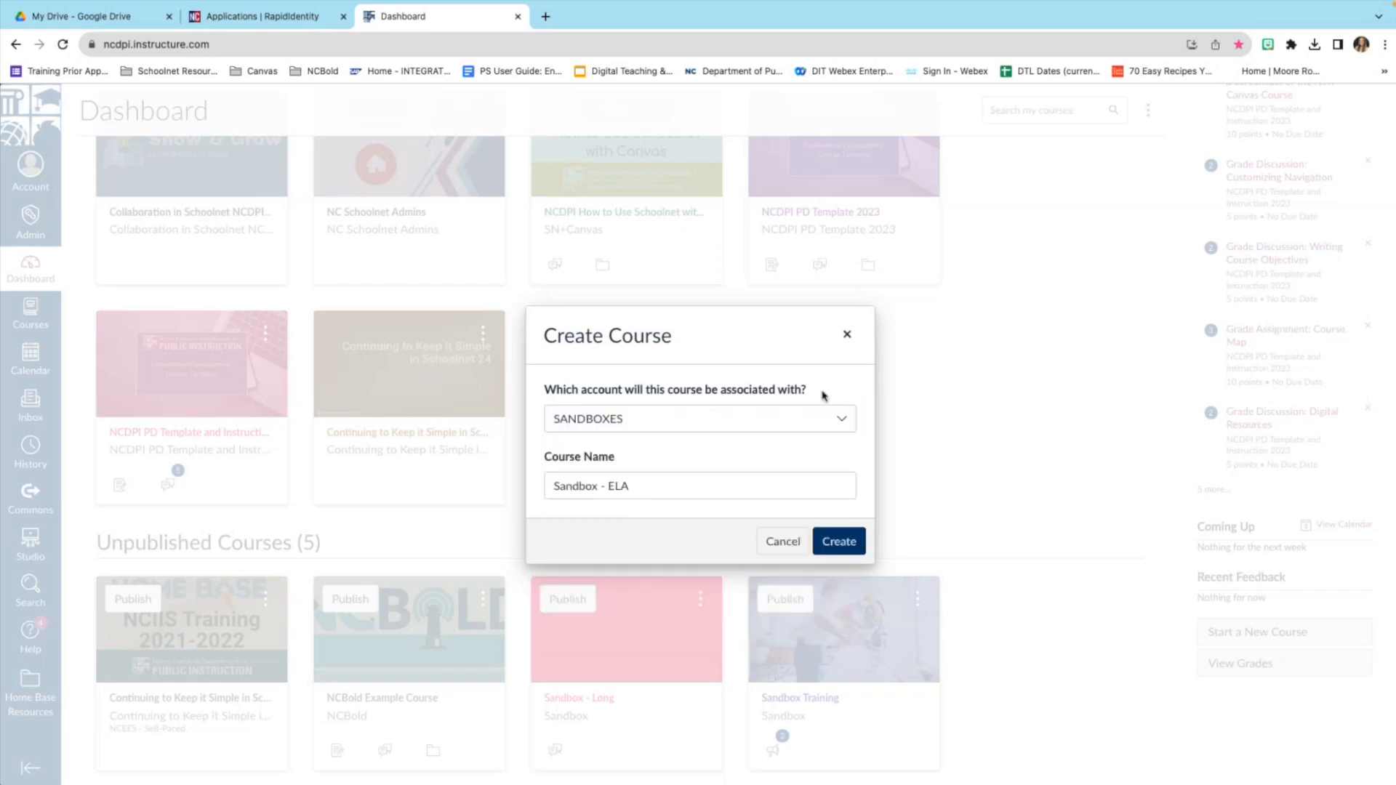
left_click(837, 541)
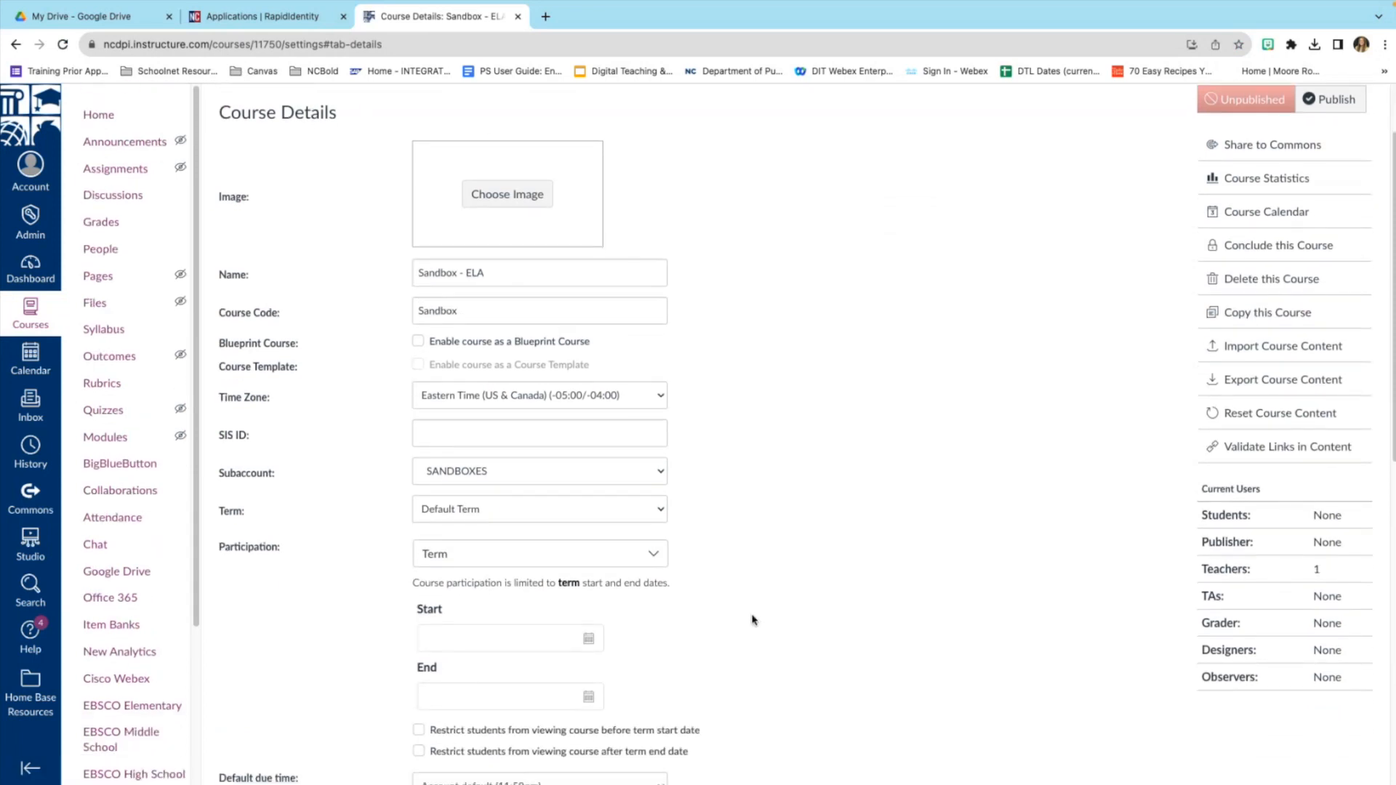
Return to the Dashboard from the global navigation sidebar.
left_click(36, 281)
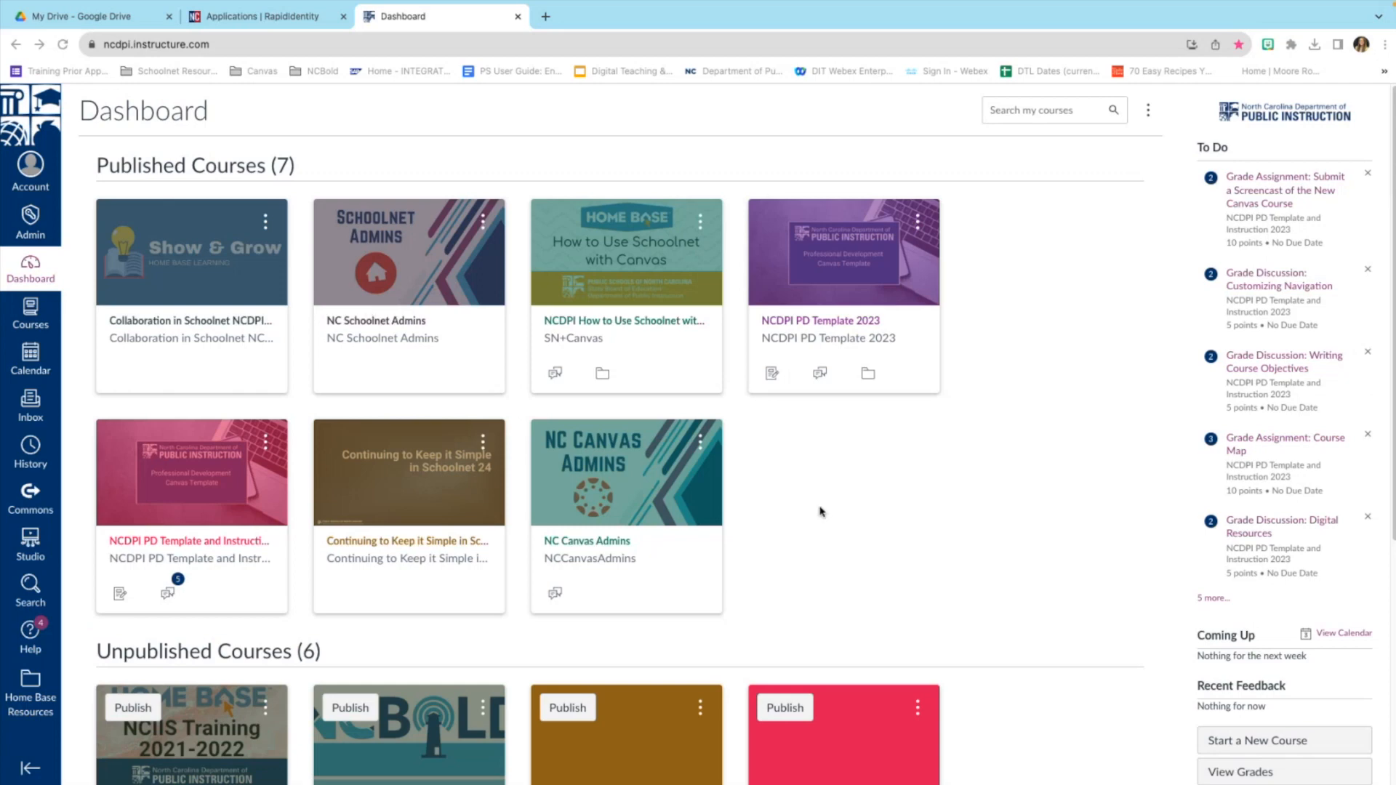
scroll(820, 510, "down", 5)
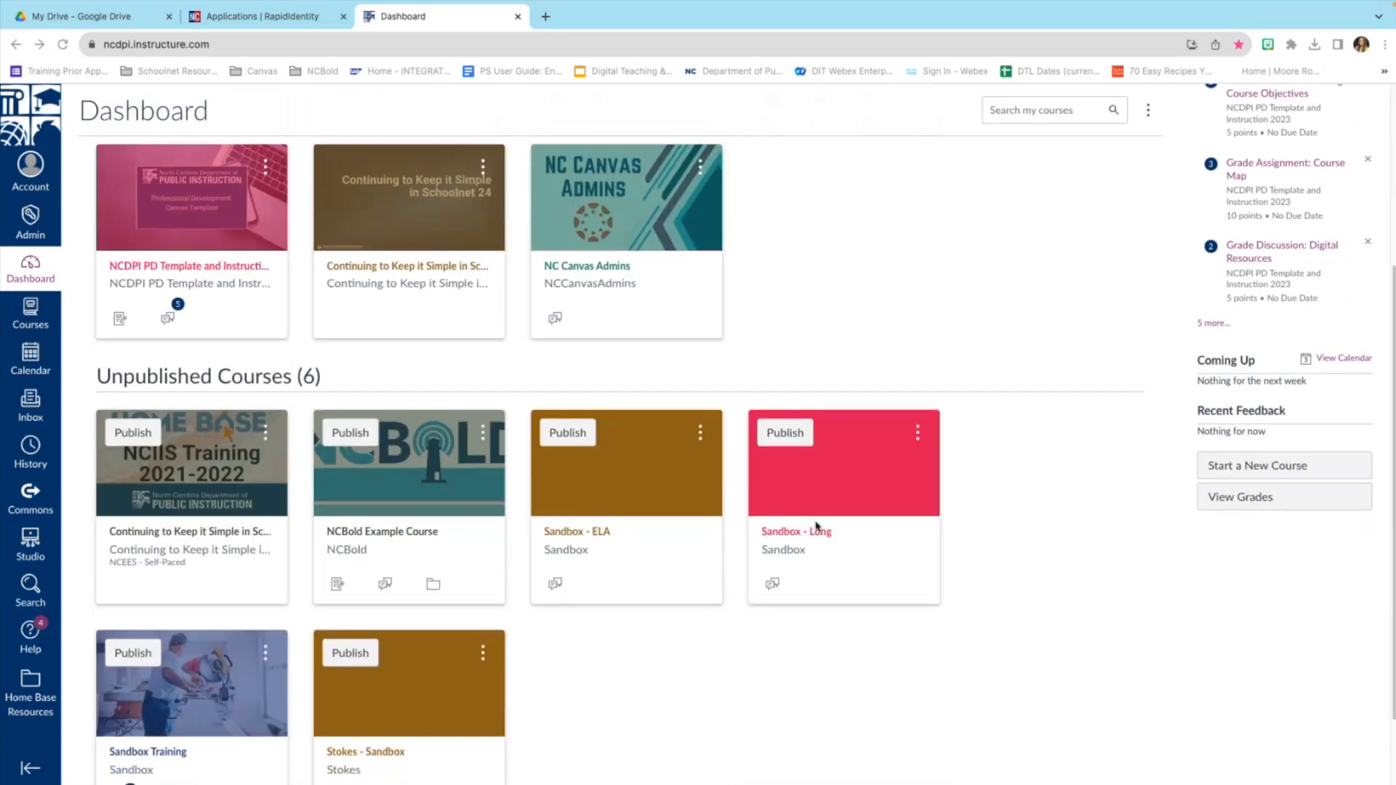
scroll(816, 525, "down", 1)
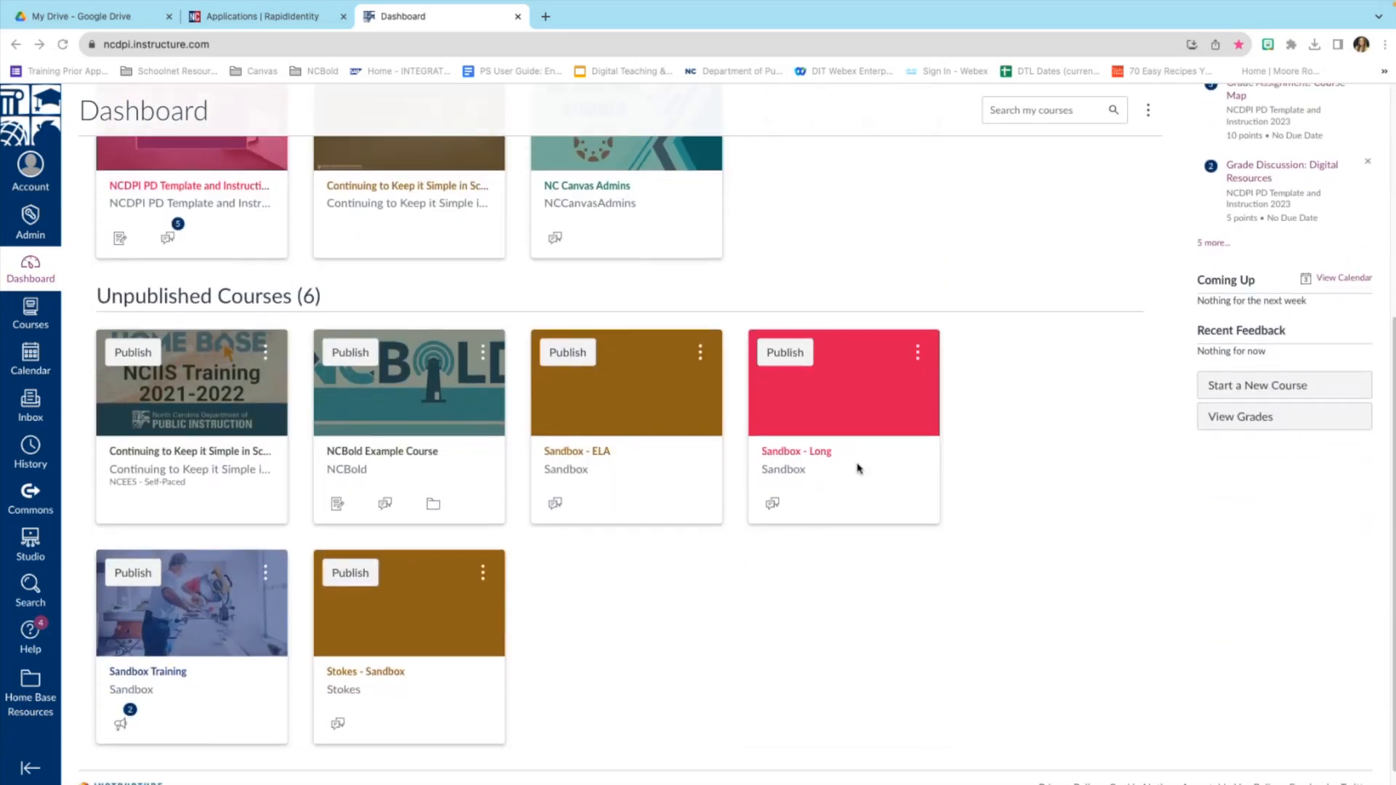
scroll(815, 429, "down", 1)
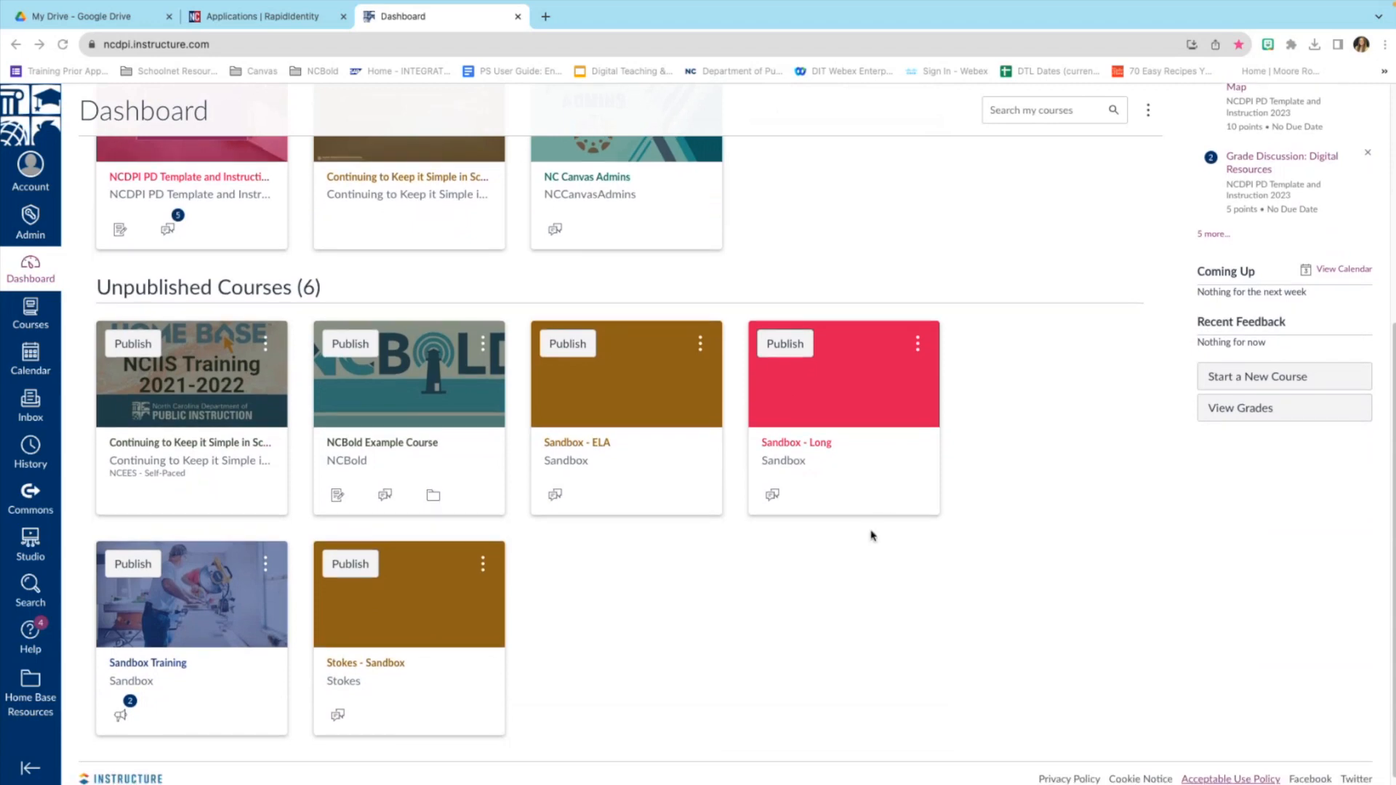
scroll(873, 536, "down", 1)
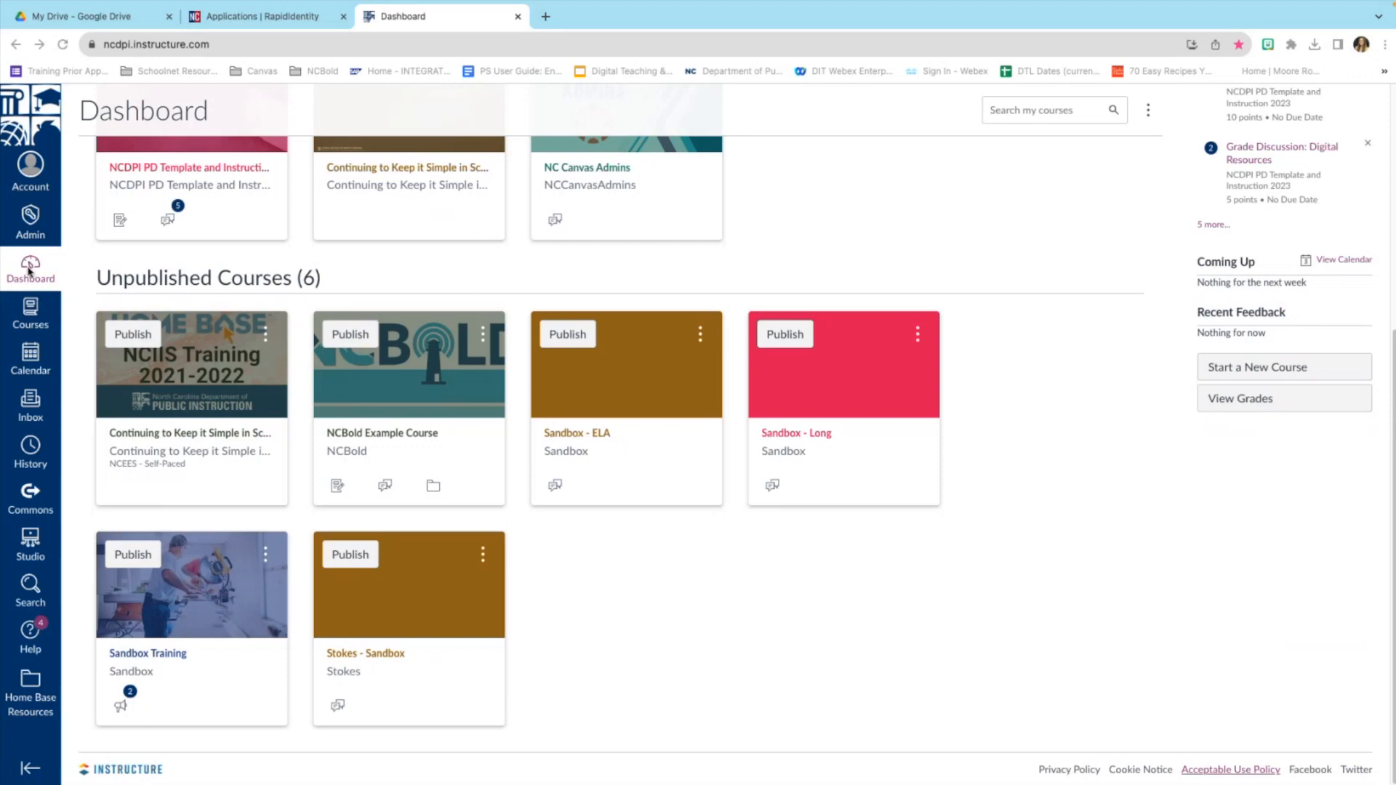
scroll(29, 271, "up", 4)
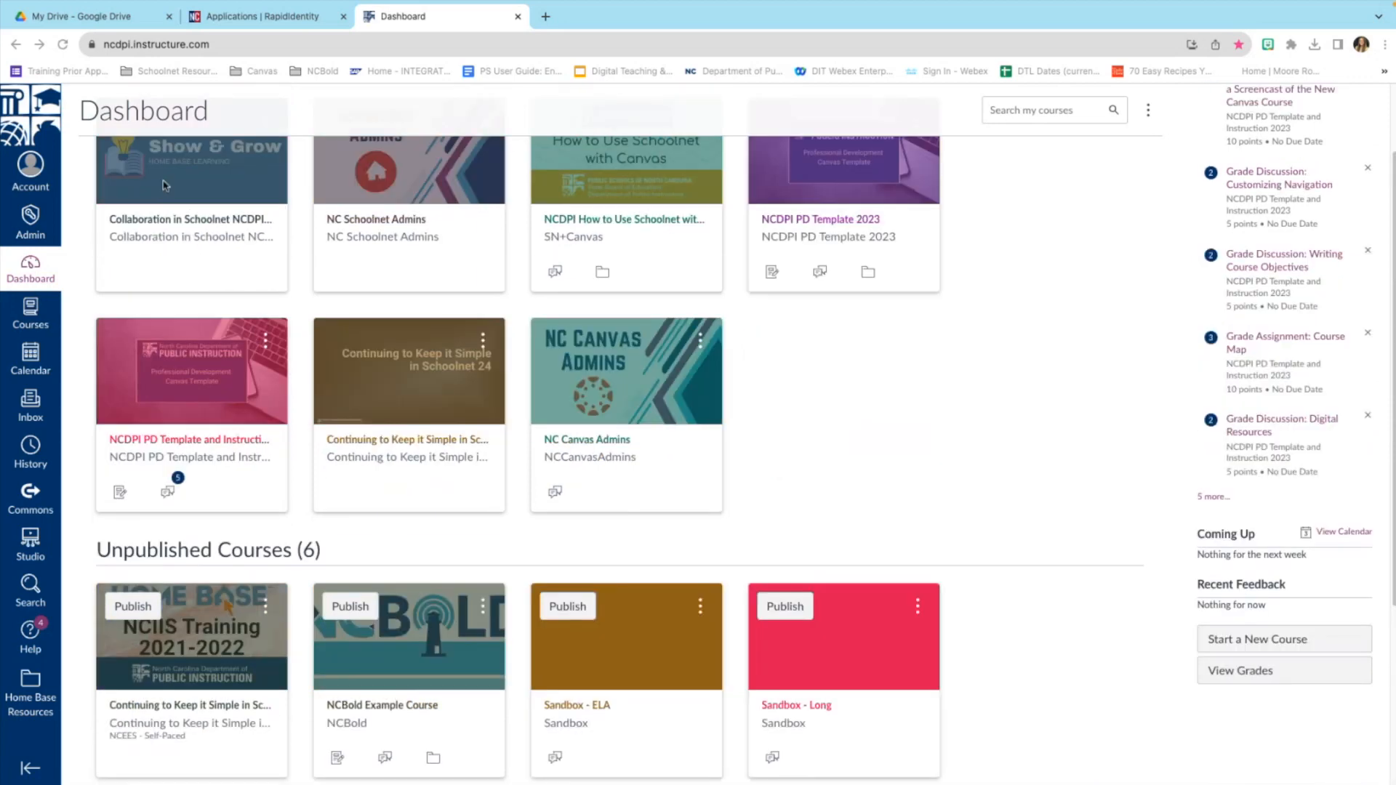
left_click(33, 312)
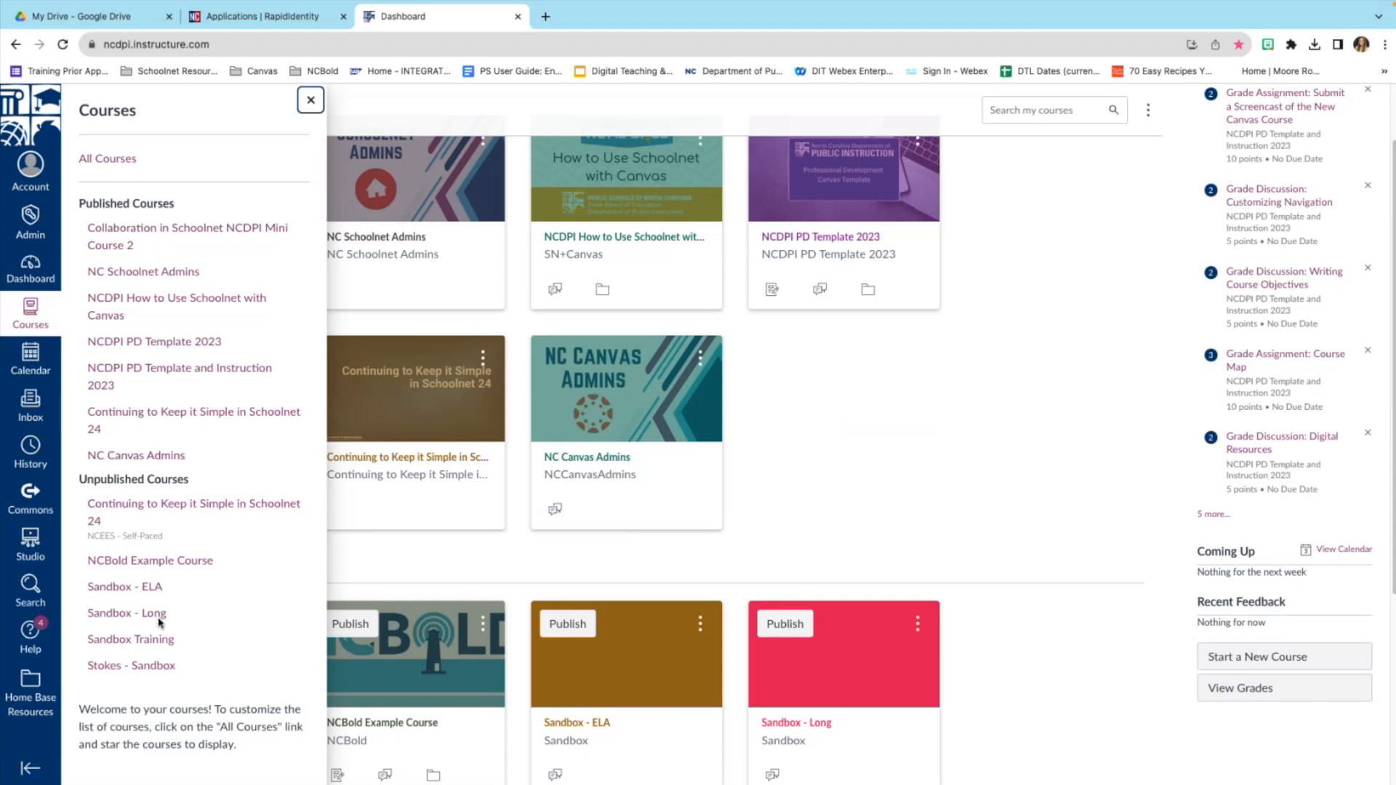
scroll(156, 614, "down", 1)
left_click(105, 163)
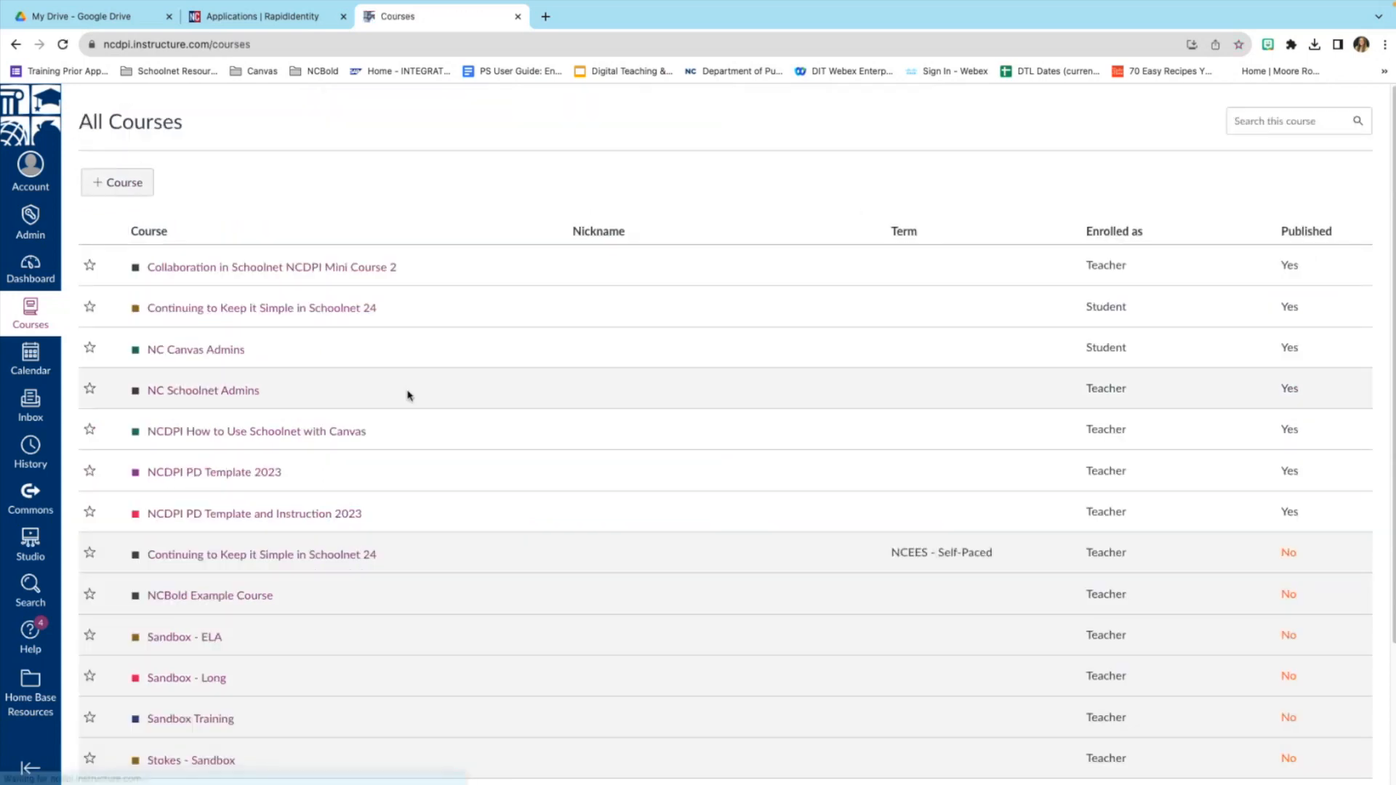
scroll(408, 405, "down", 3)
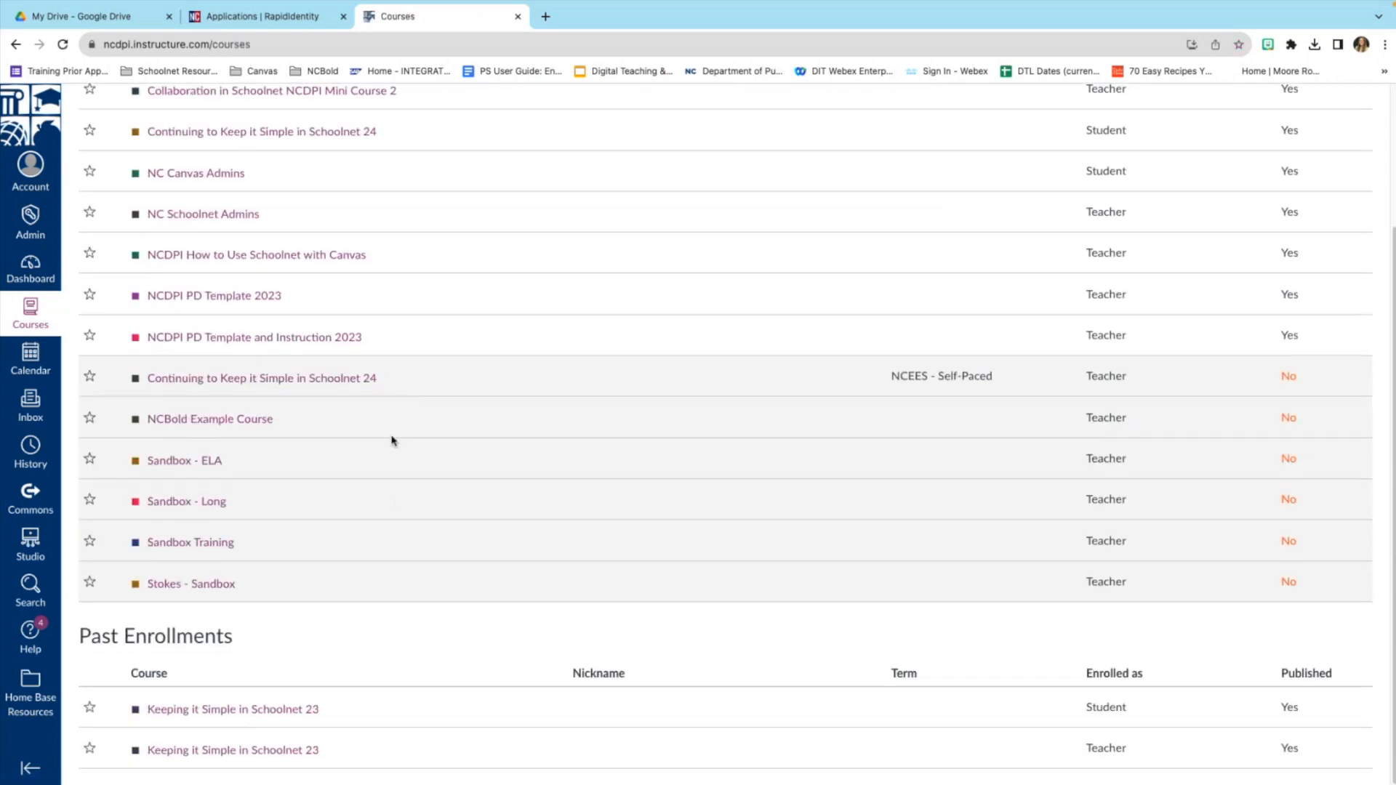
scroll(414, 473, "up", 3)
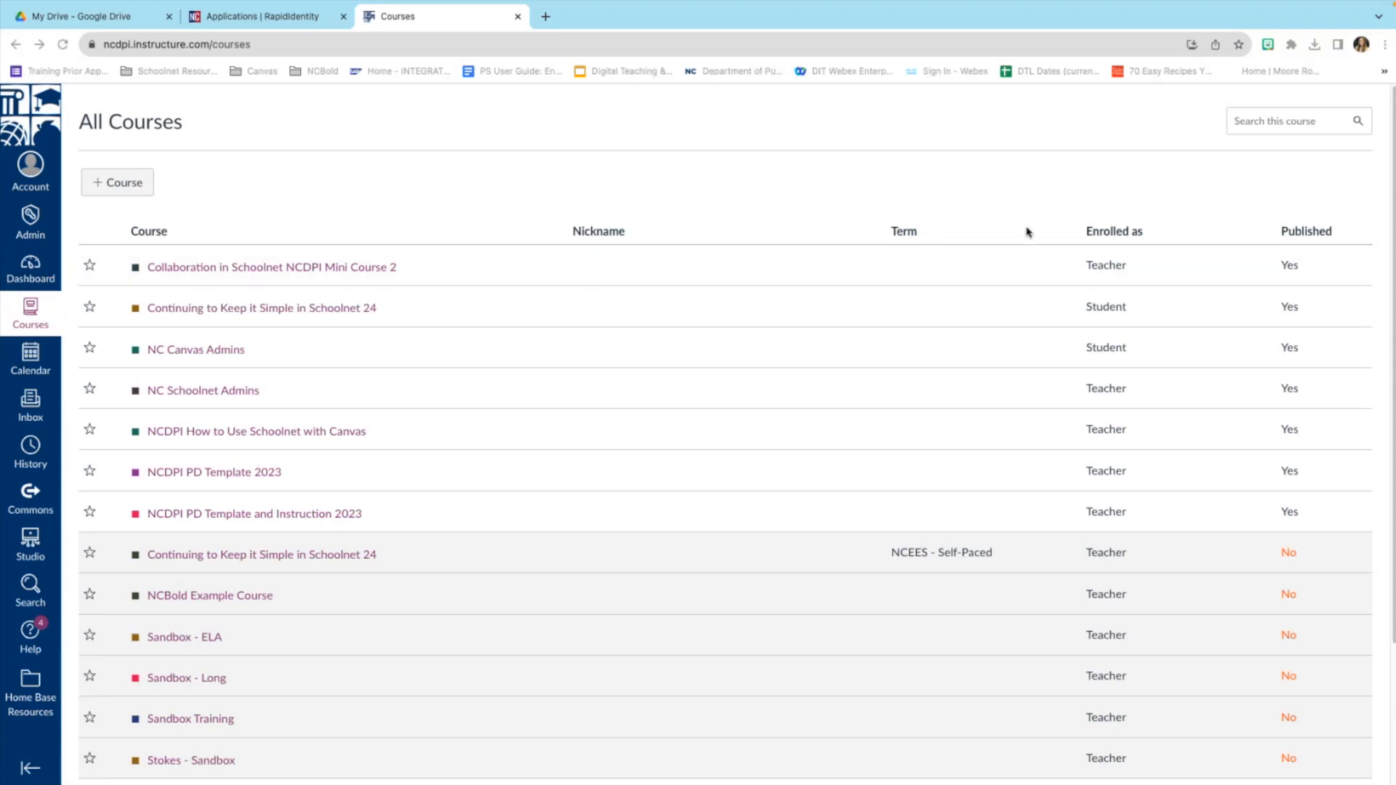
left_click(1110, 247)
left_click(27, 273)
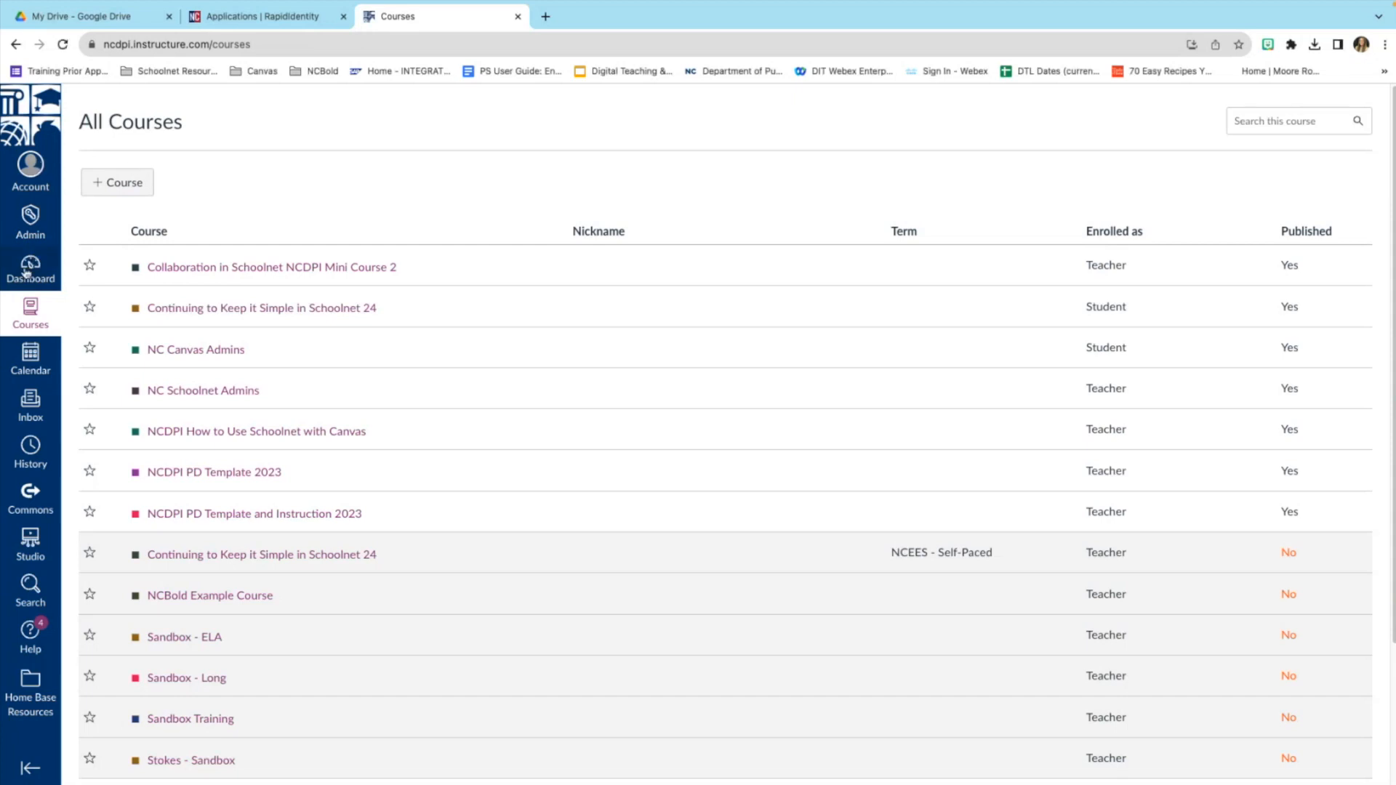
left_click(26, 273)
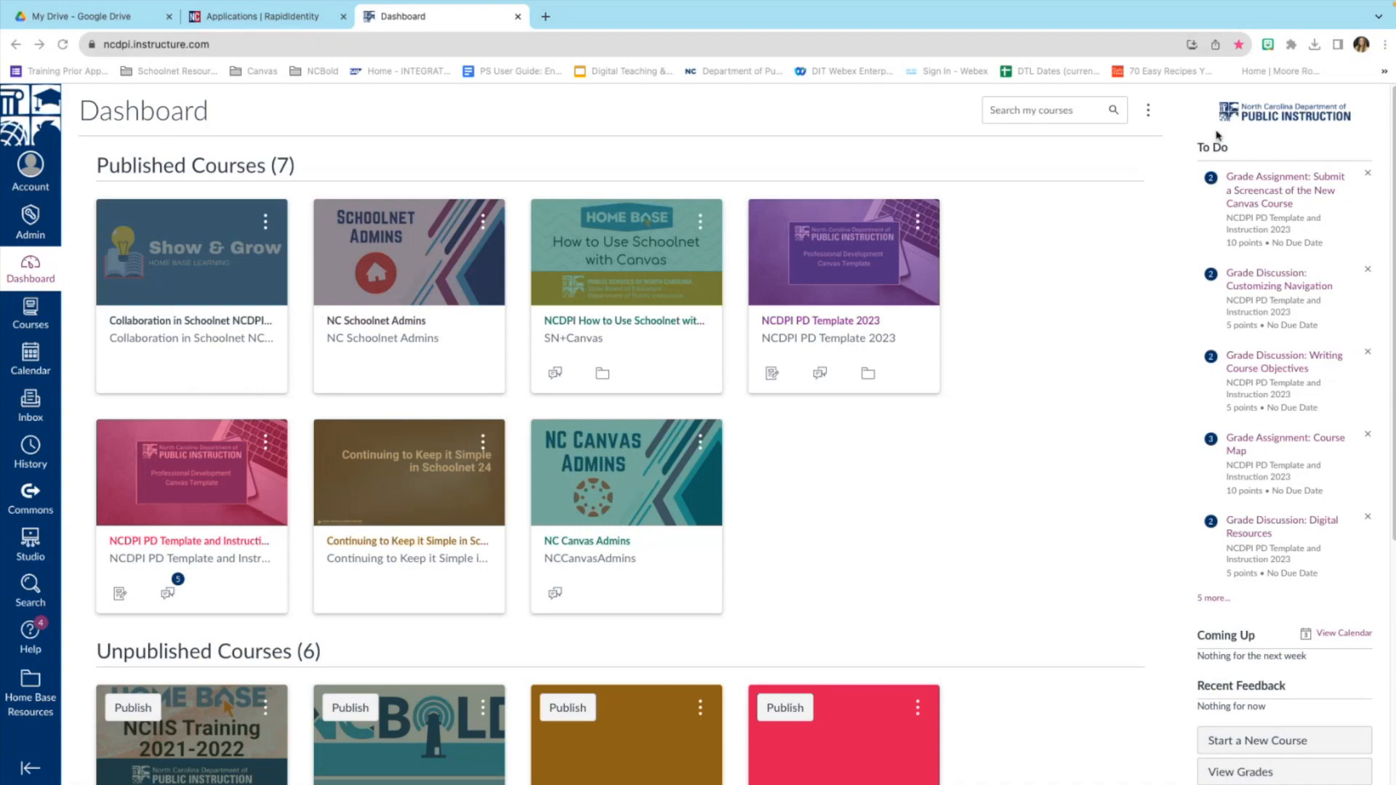
key("super+Tab")
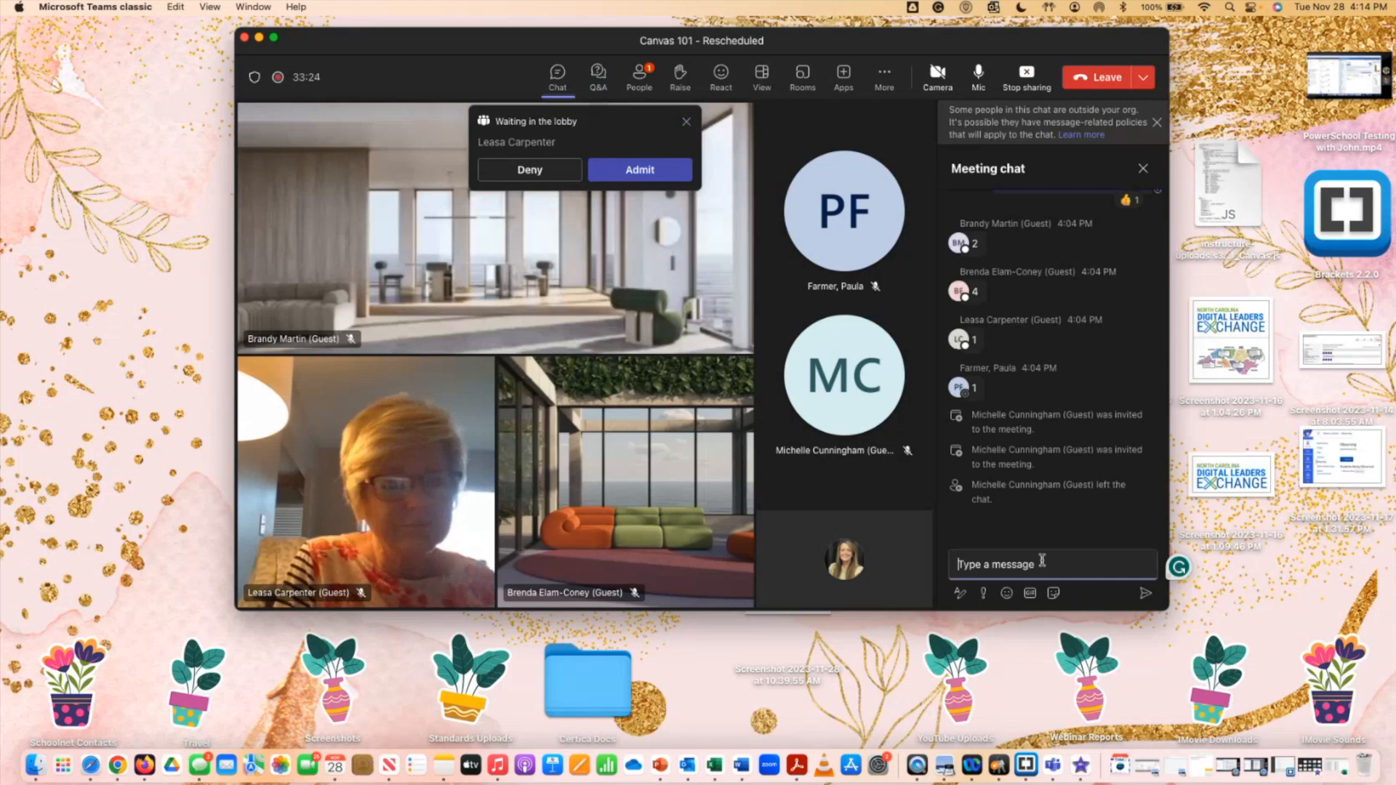
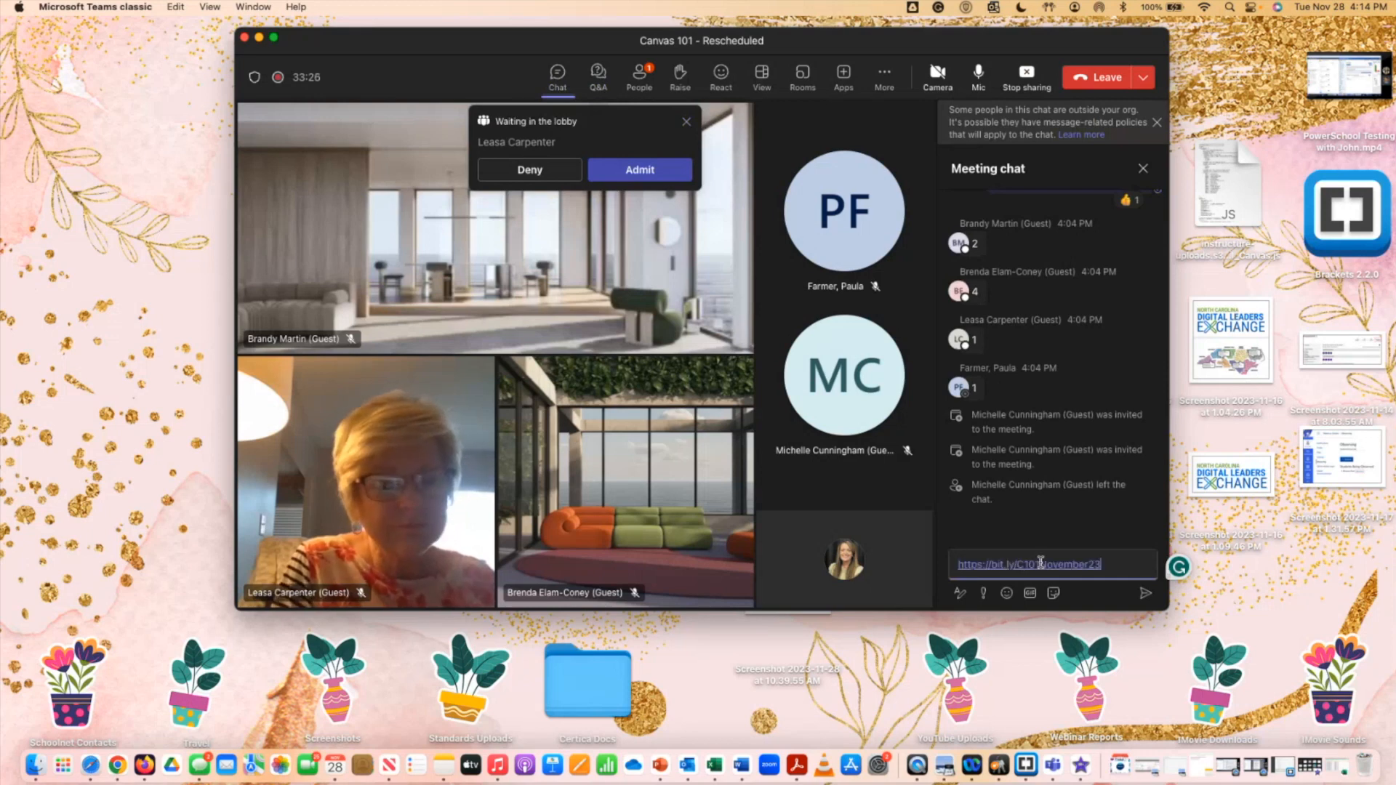
key("Return")
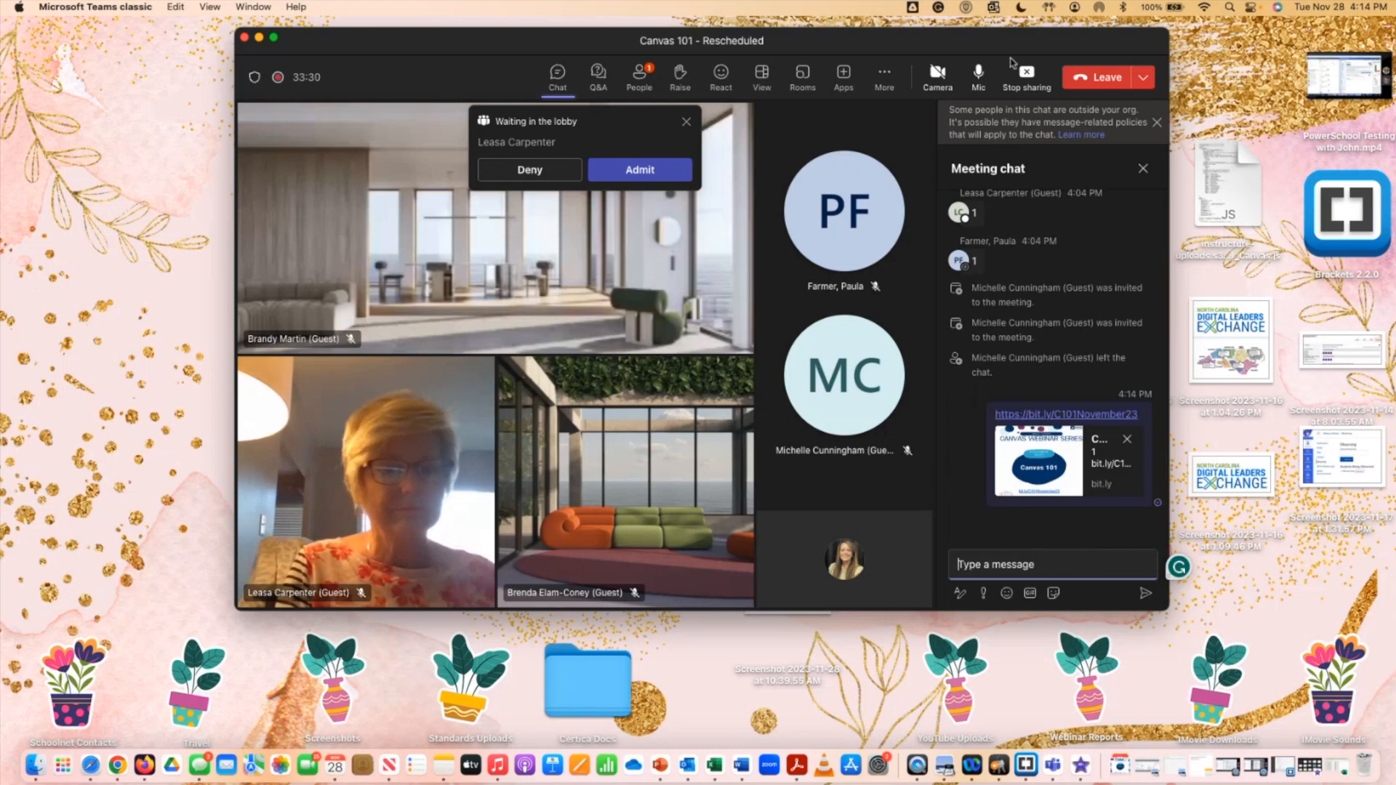
right_click(133, 762)
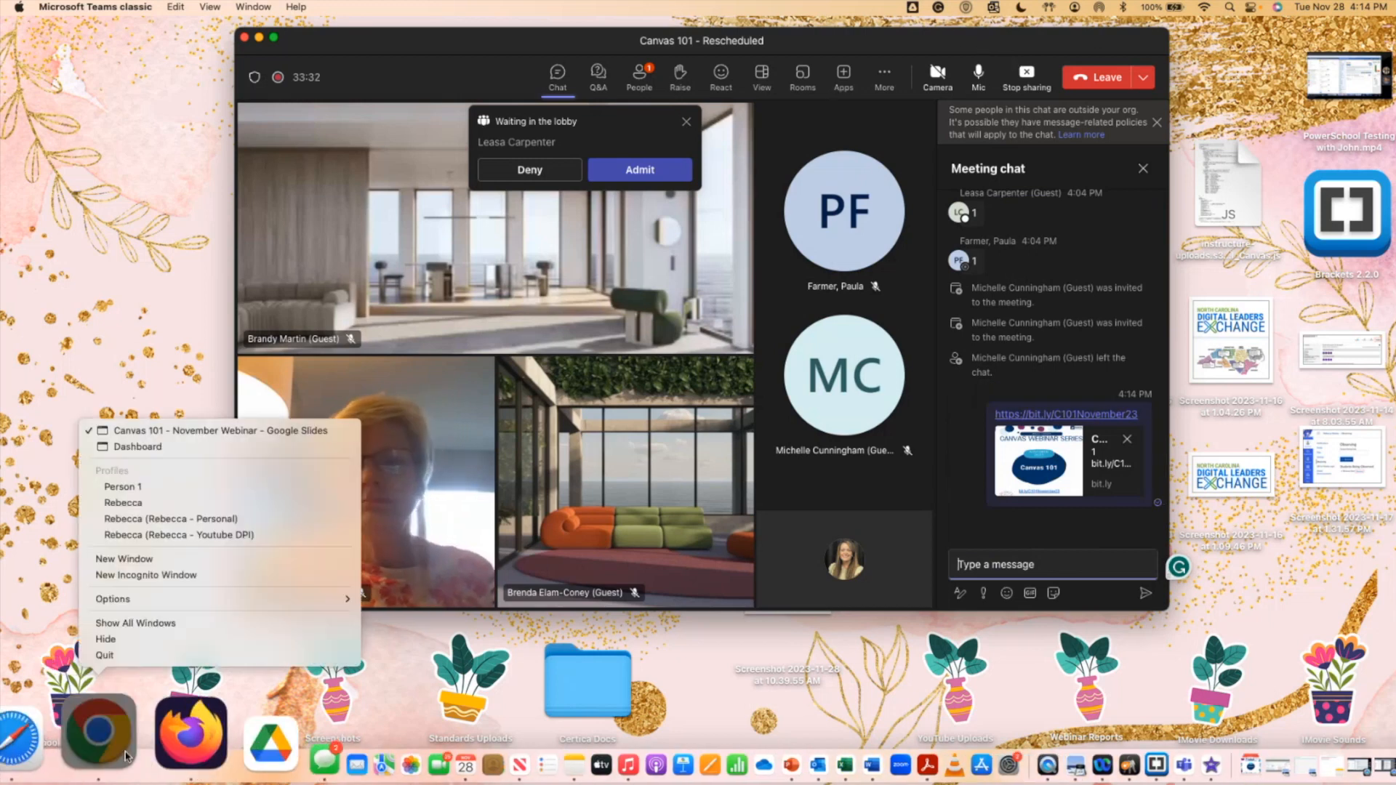
left_click(208, 448)
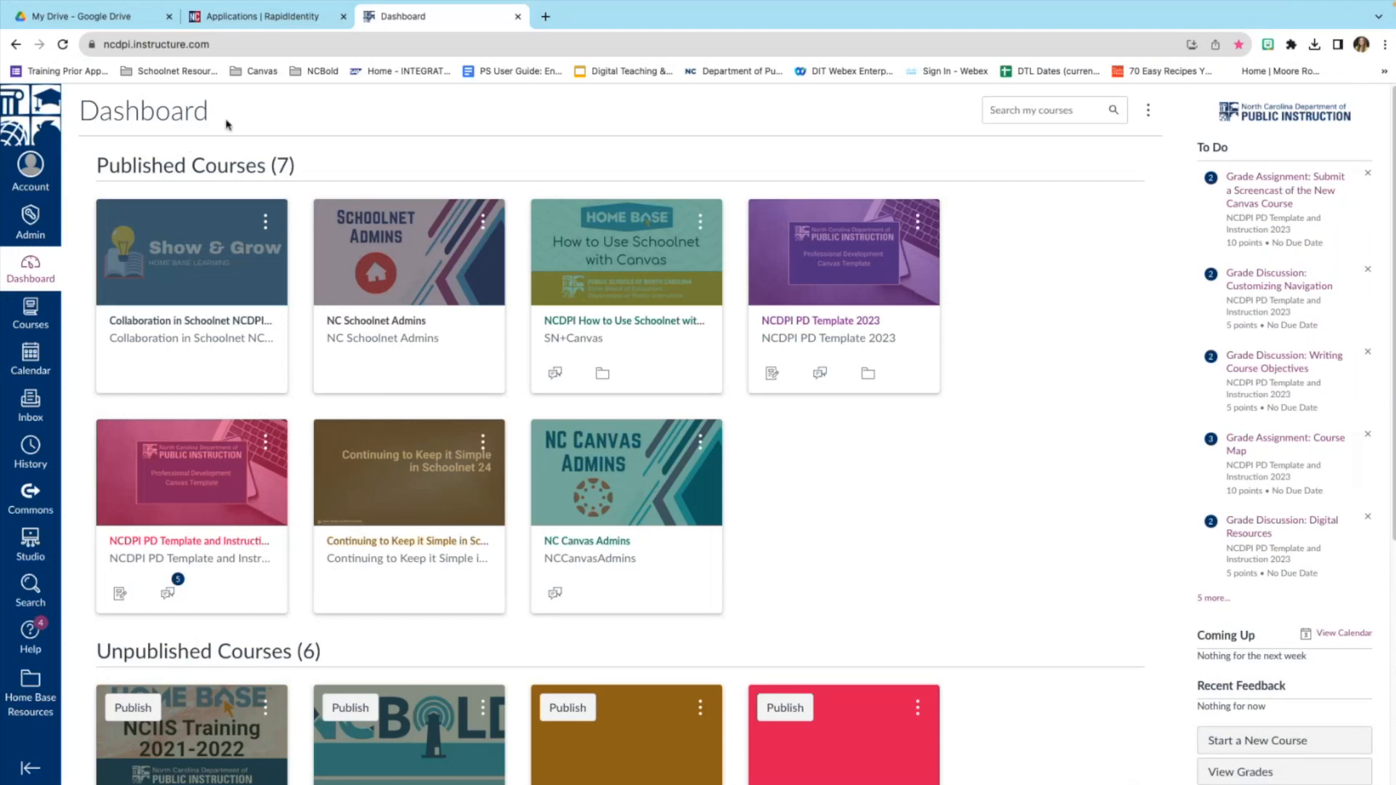
Open the Account tray from the global navigation sidebar.
left_click(38, 170)
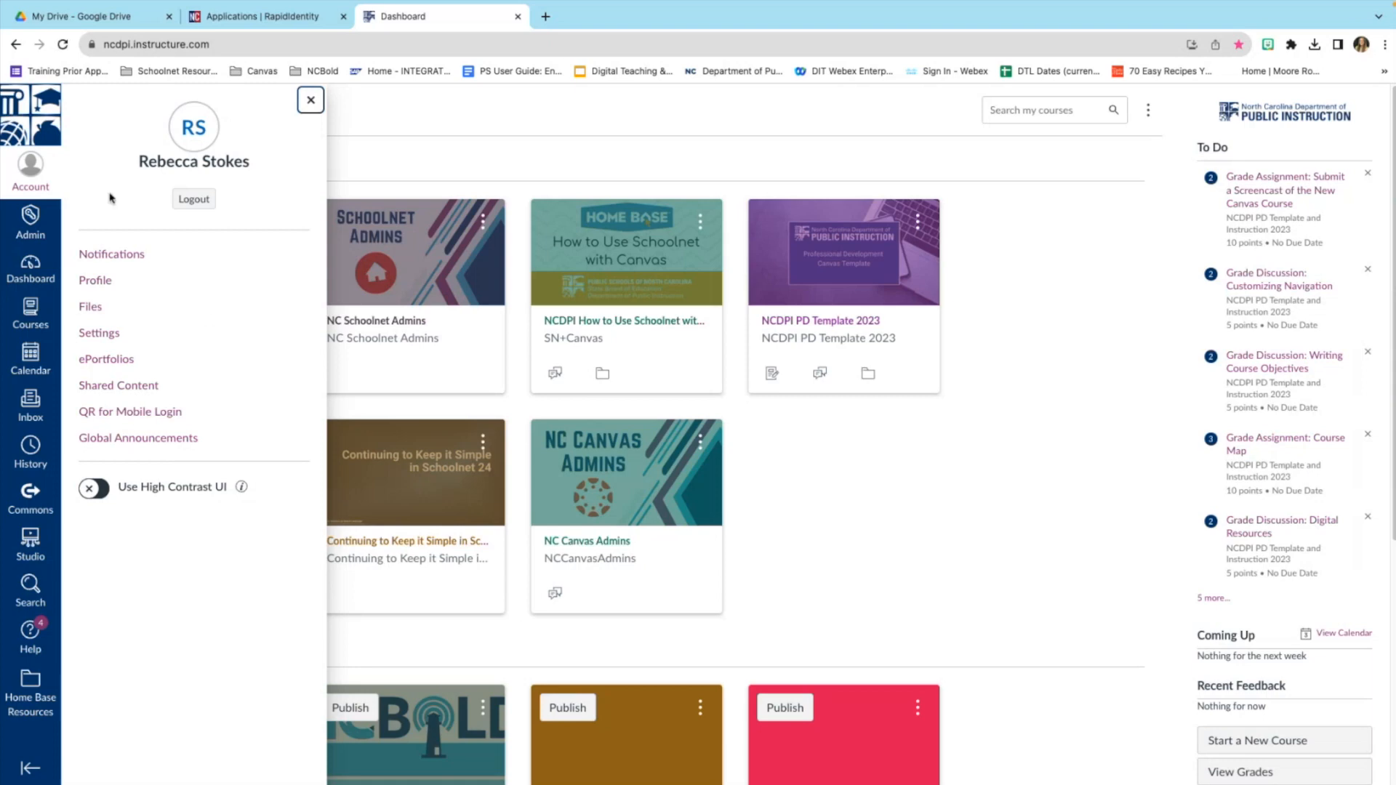
Open Notifications and review Course Activities email preferences such as Due Date, Announcement and Grading.
left_click(121, 259)
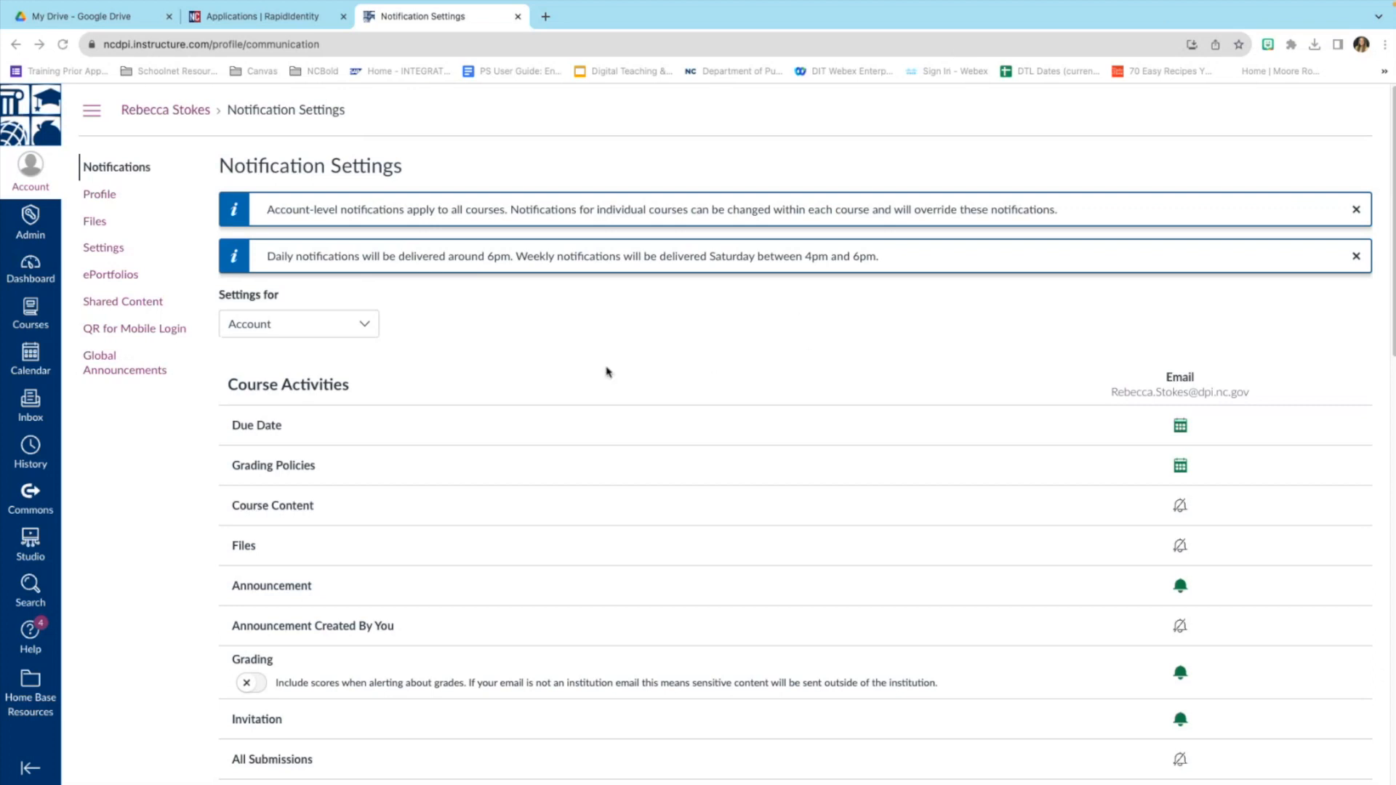
scroll(512, 378, "down", 1)
scroll(512, 377, "down", 2)
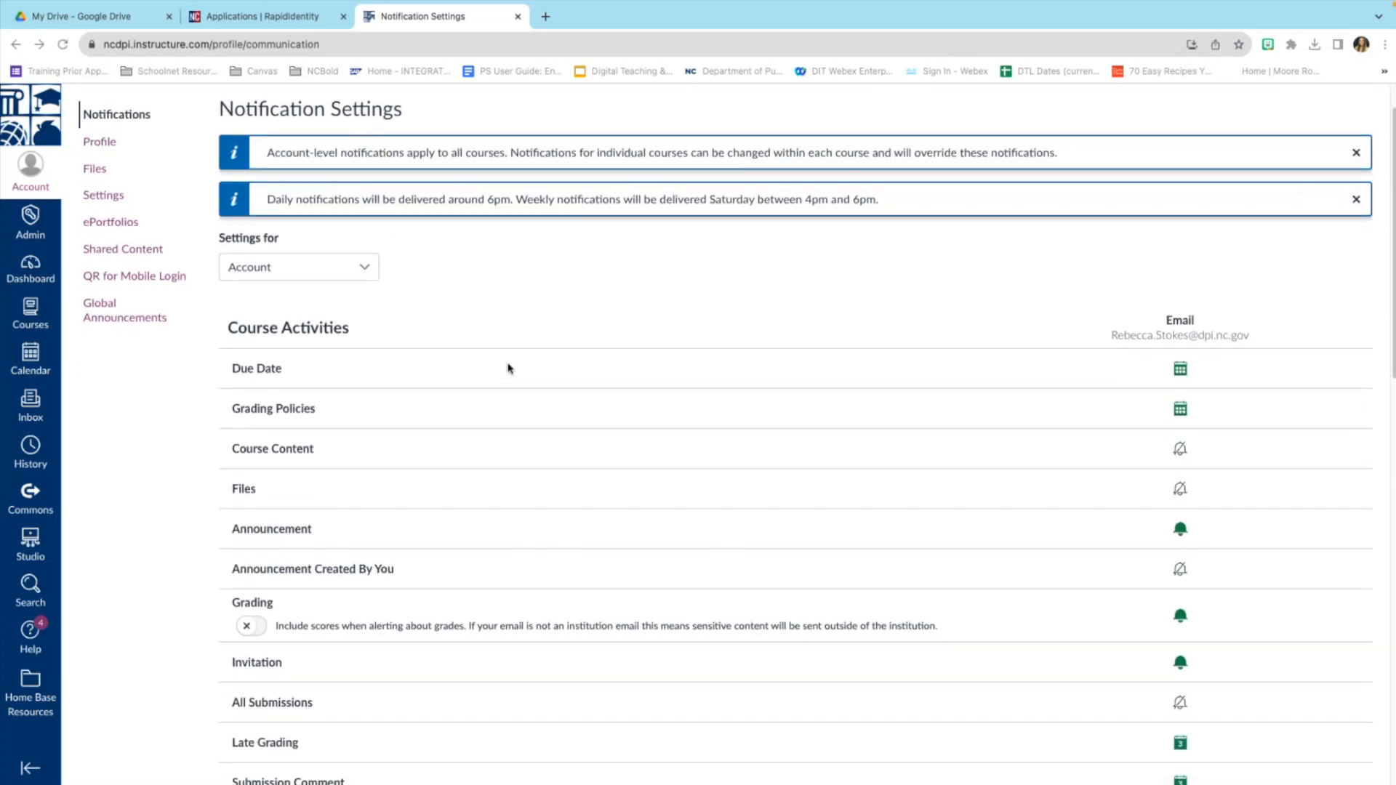
scroll(509, 370, "down", 2)
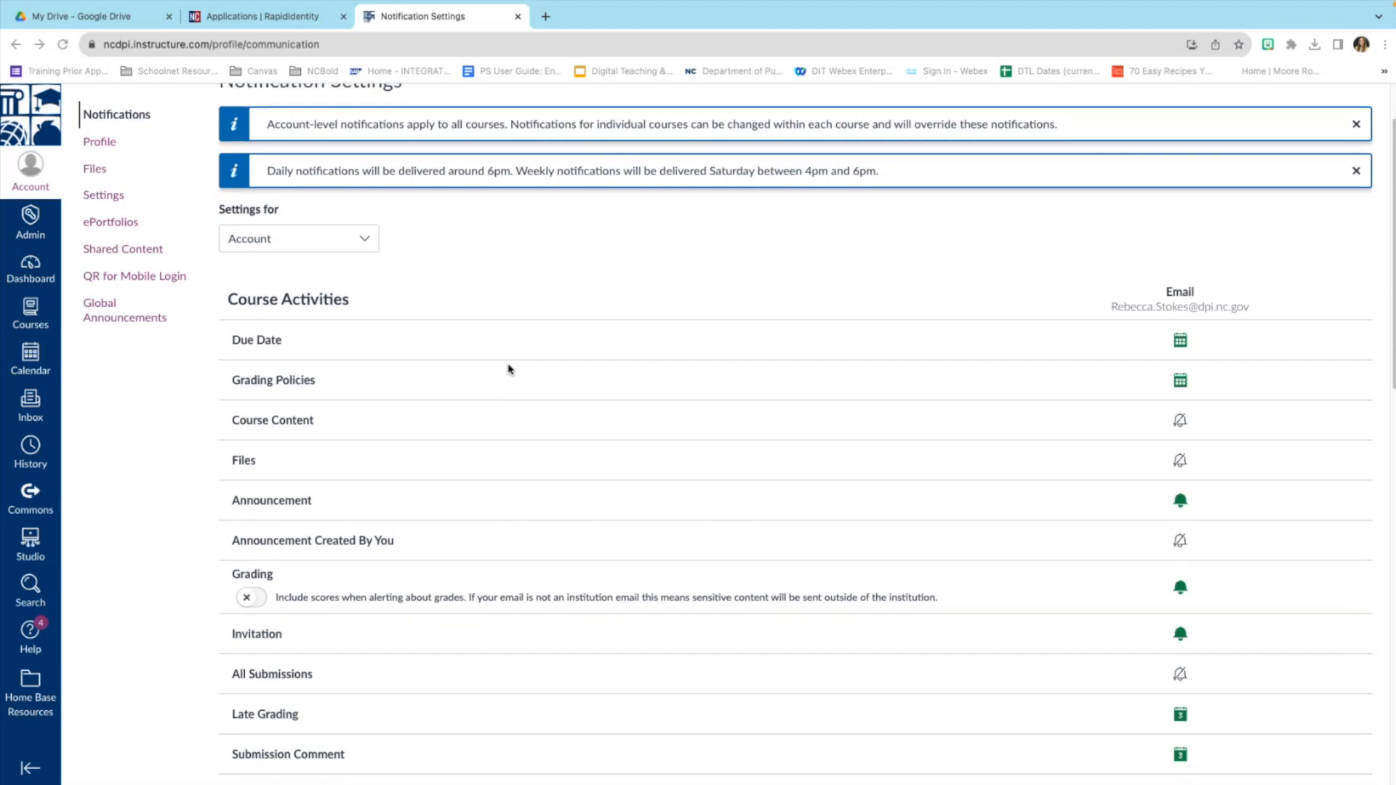
scroll(397, 432, "down", 12)
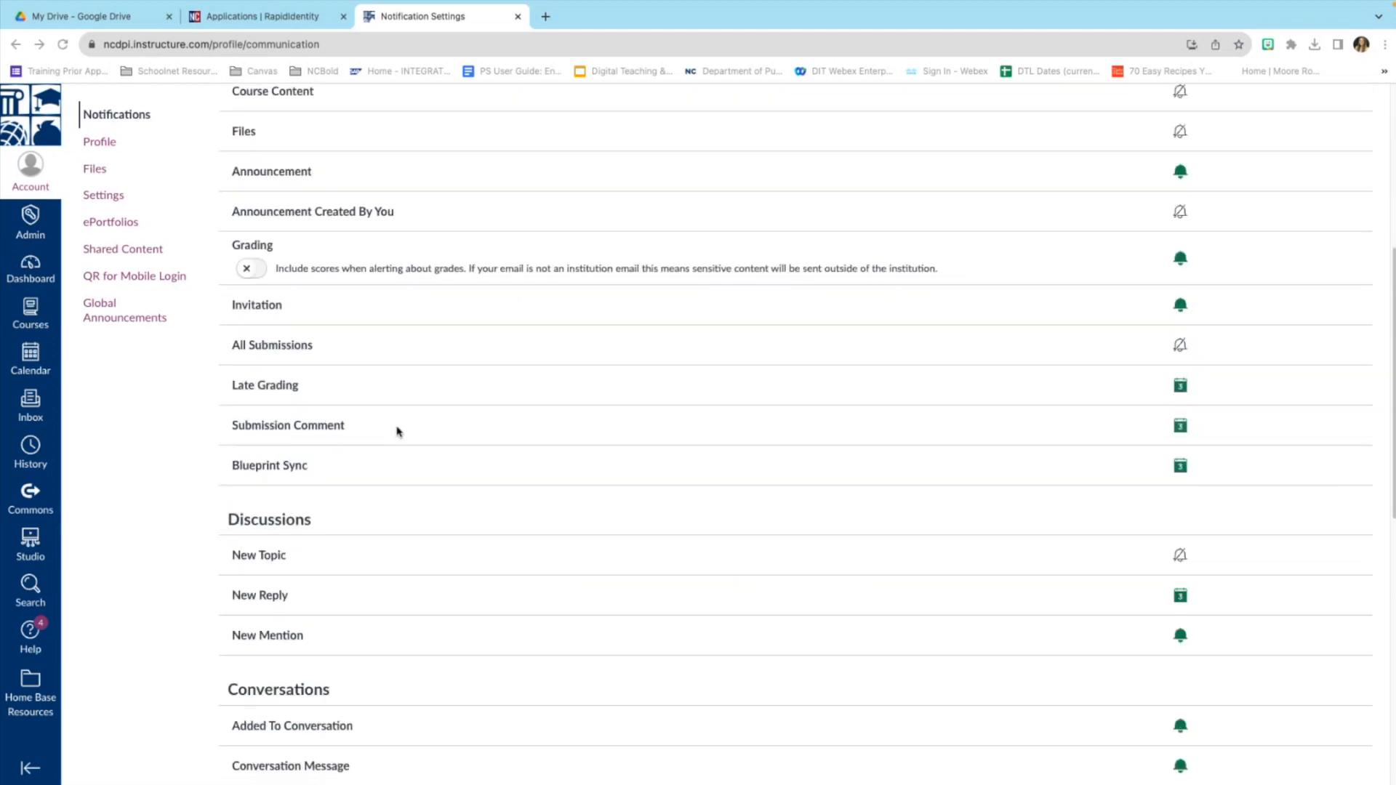
scroll(416, 436, "down", 1)
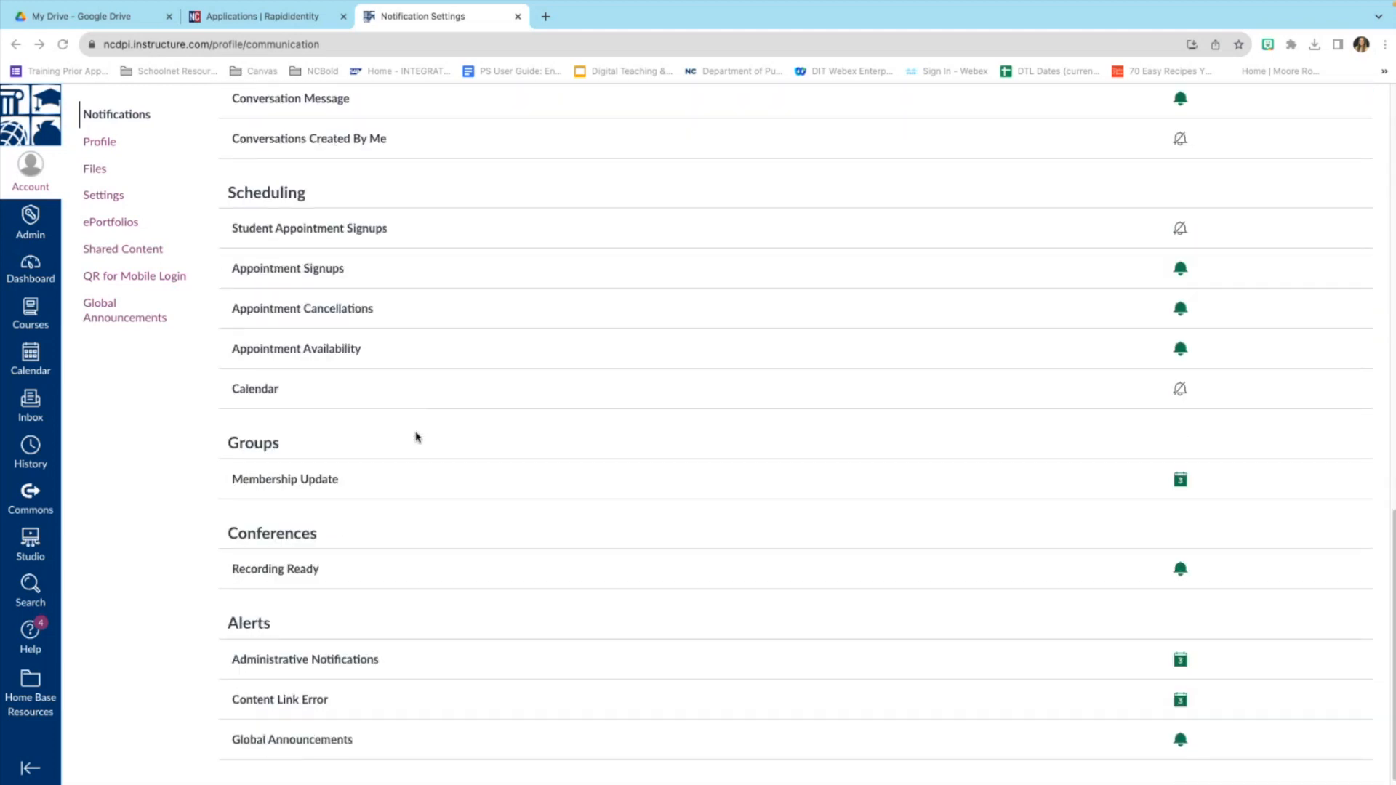
scroll(439, 427, "up", 13)
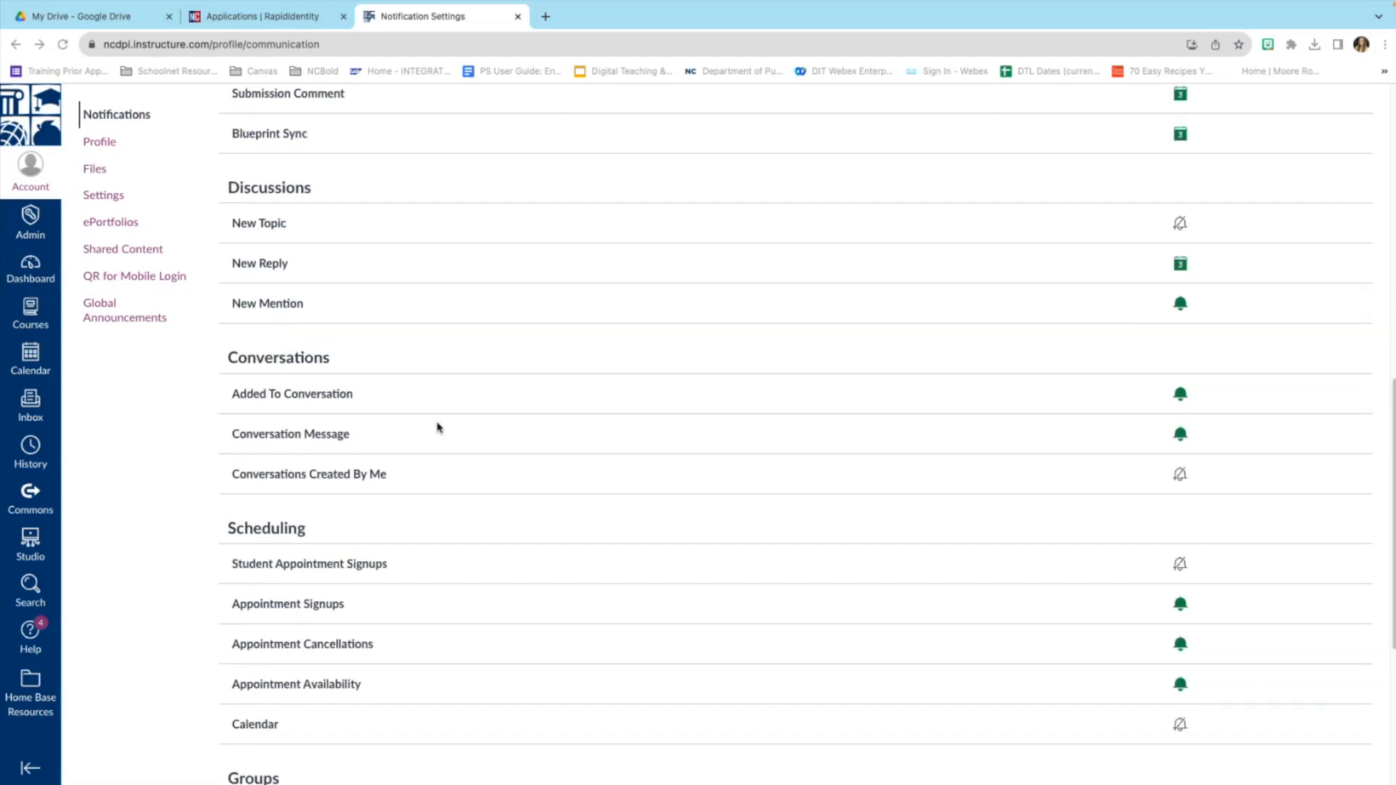
scroll(438, 427, "up", 2)
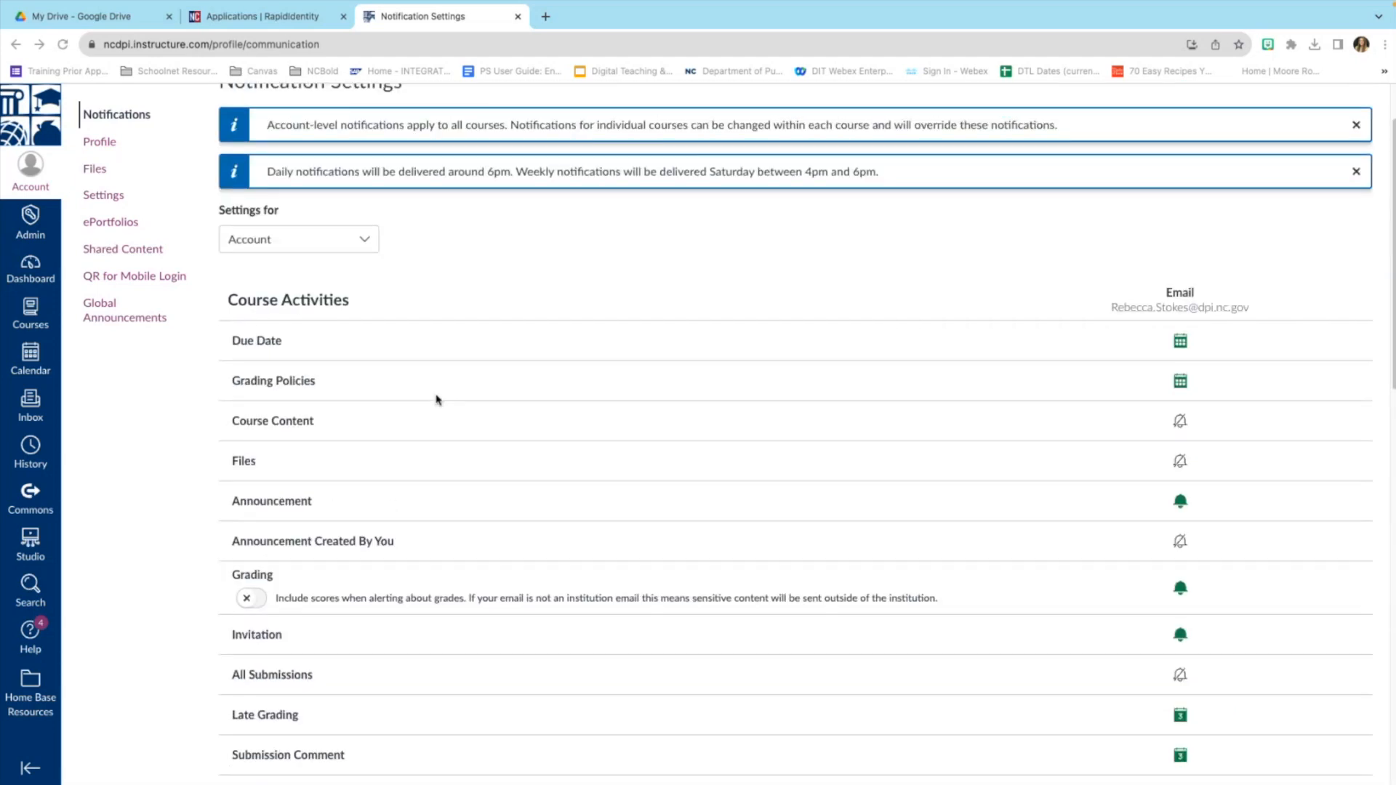
scroll(438, 399, "down", 2)
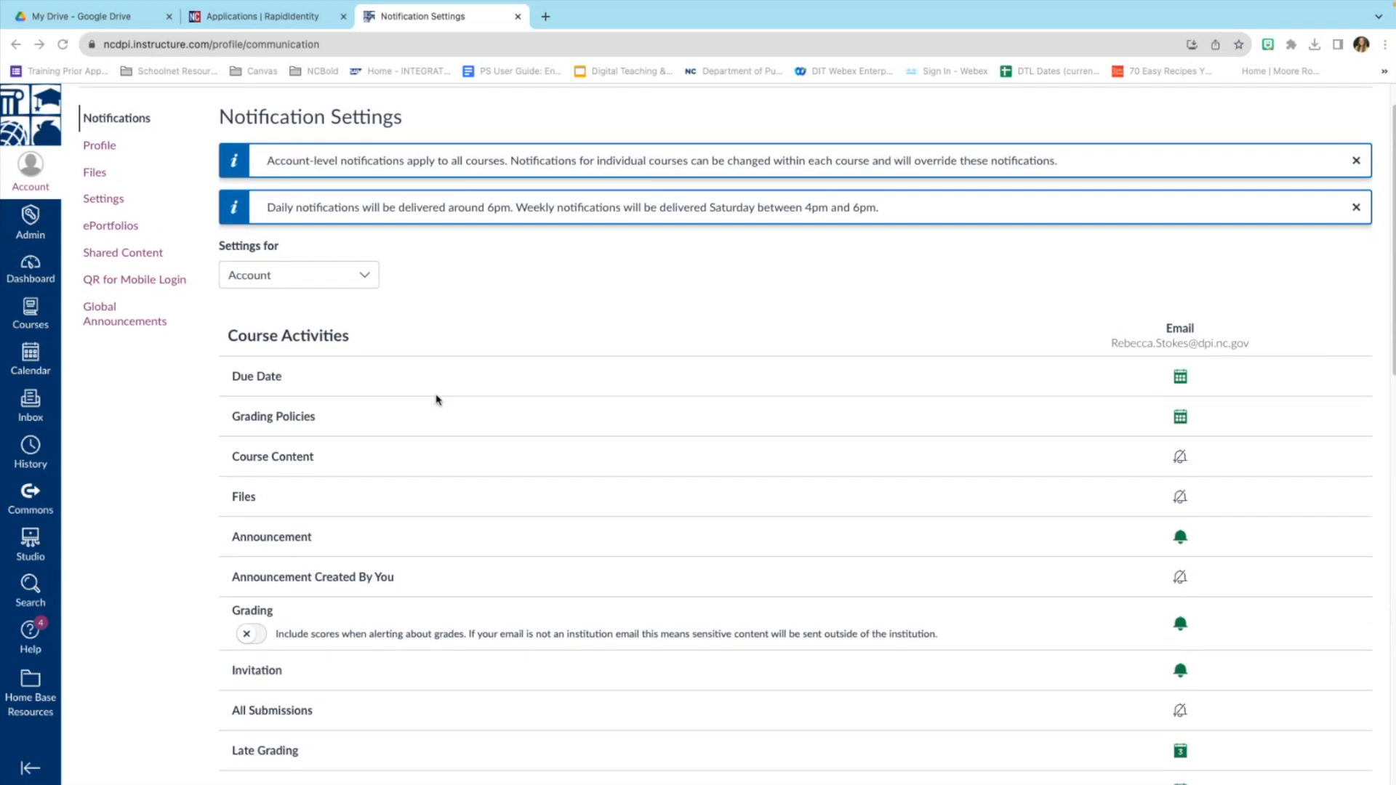
scroll(436, 399, "down", 1)
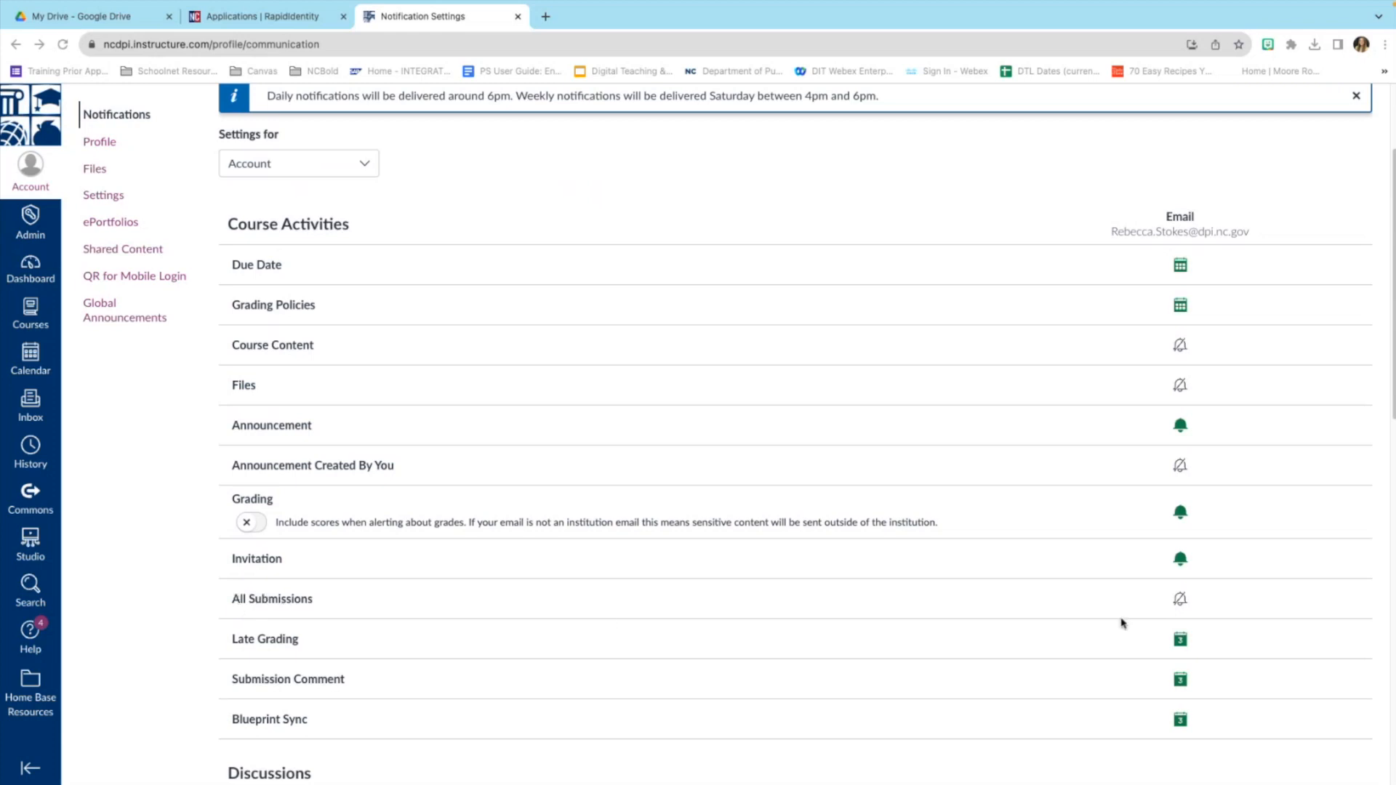
Set the All Submissions notification to Notify immediately.
left_click(1181, 600)
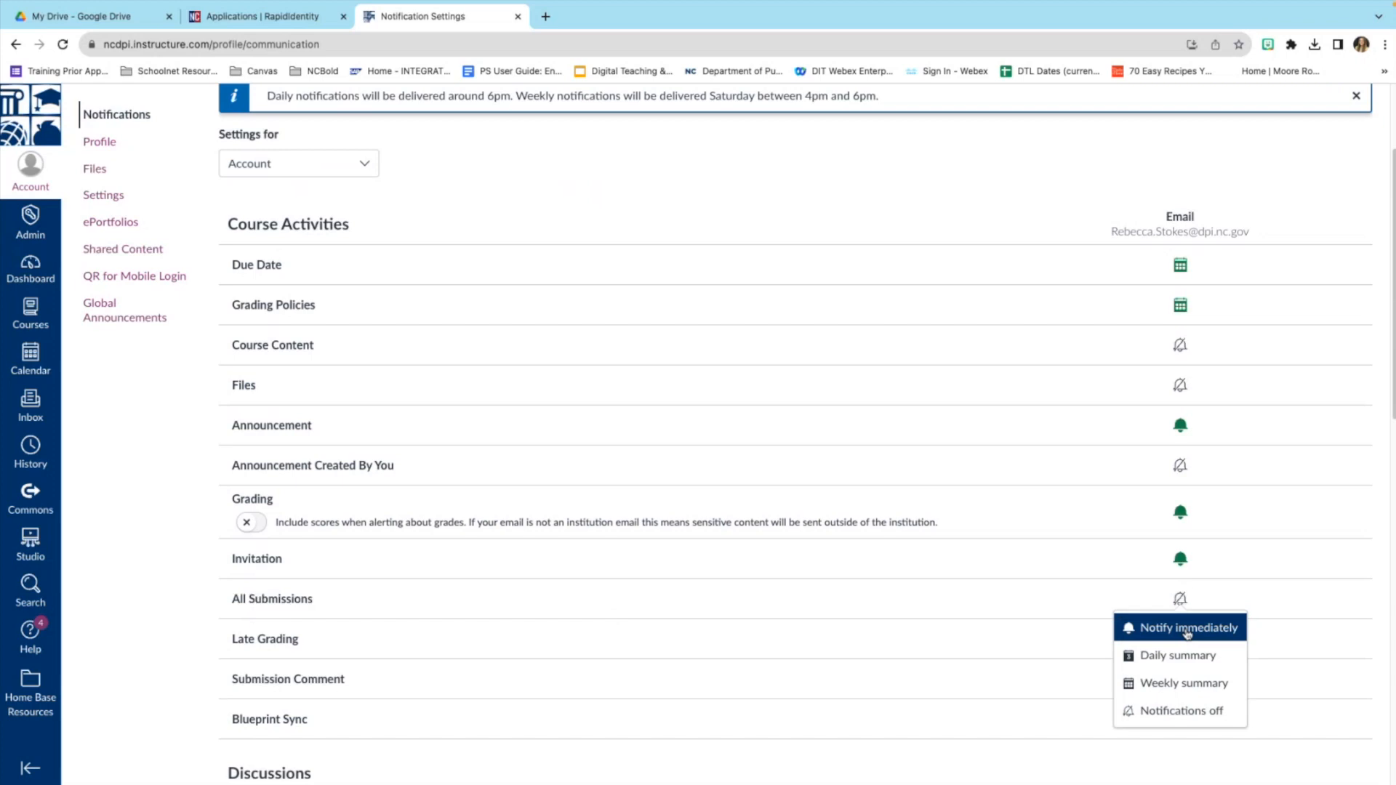
left_click(1177, 629)
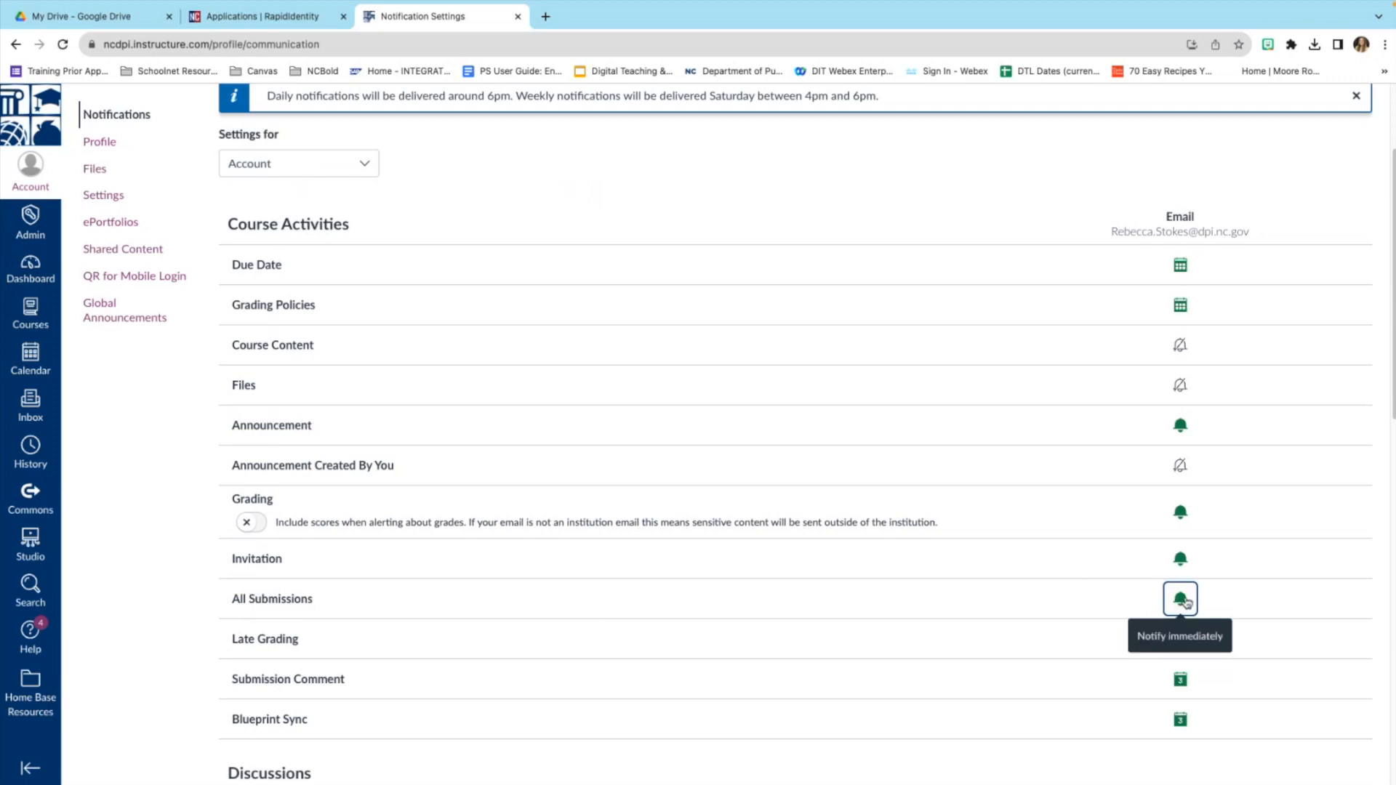
left_click(1182, 600)
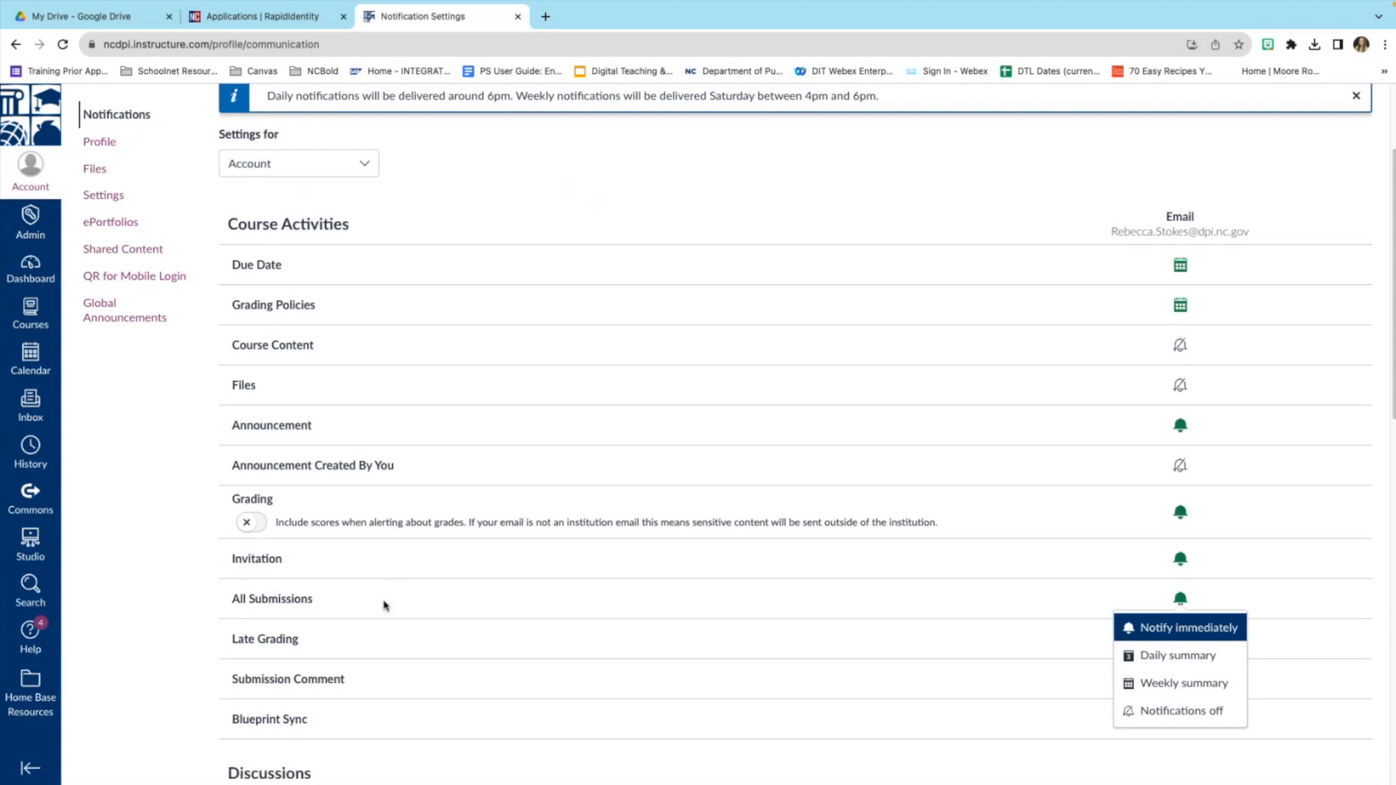
left_click(1327, 215)
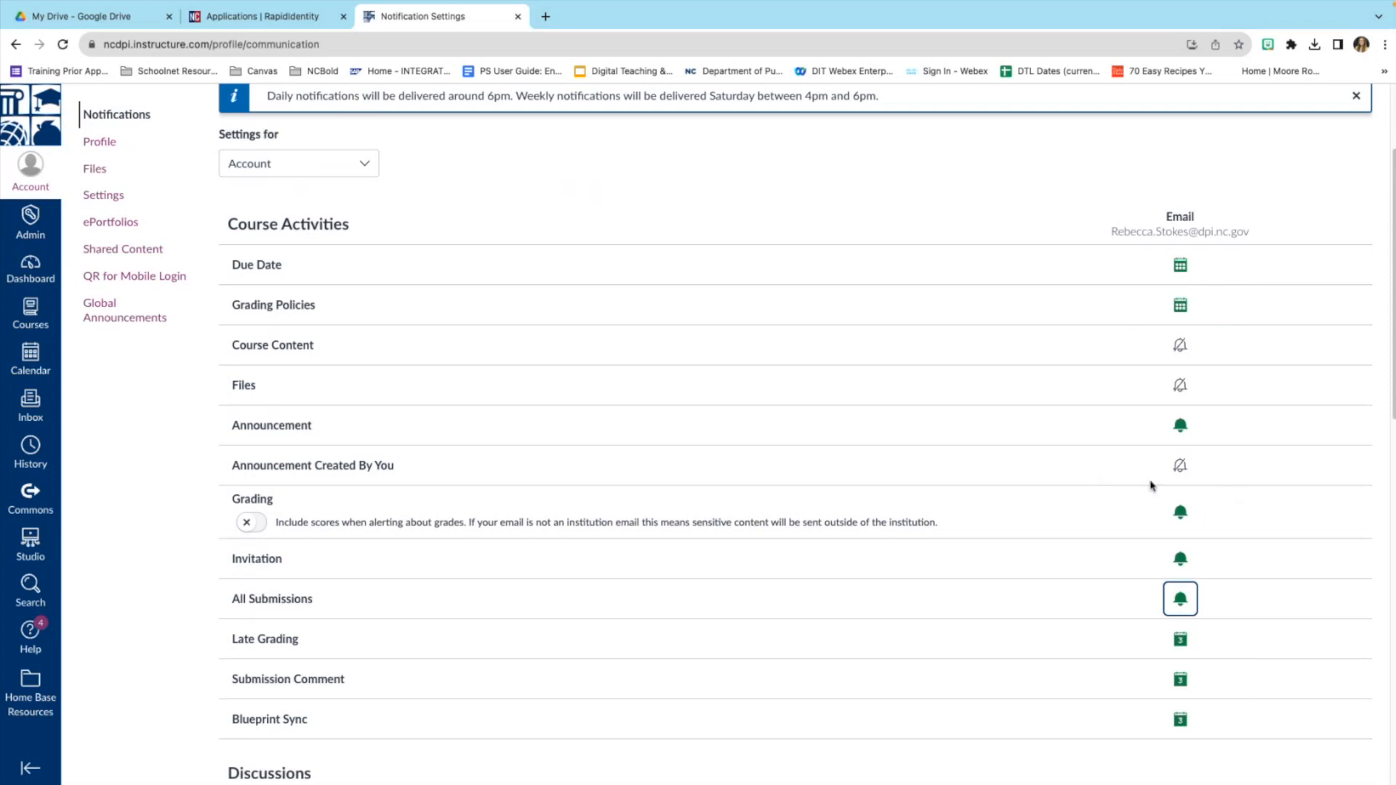
Scroll through the remaining notification settings, then go to the Profile page.
scroll(765, 495, "down", 3)
scroll(765, 495, "down", 10)
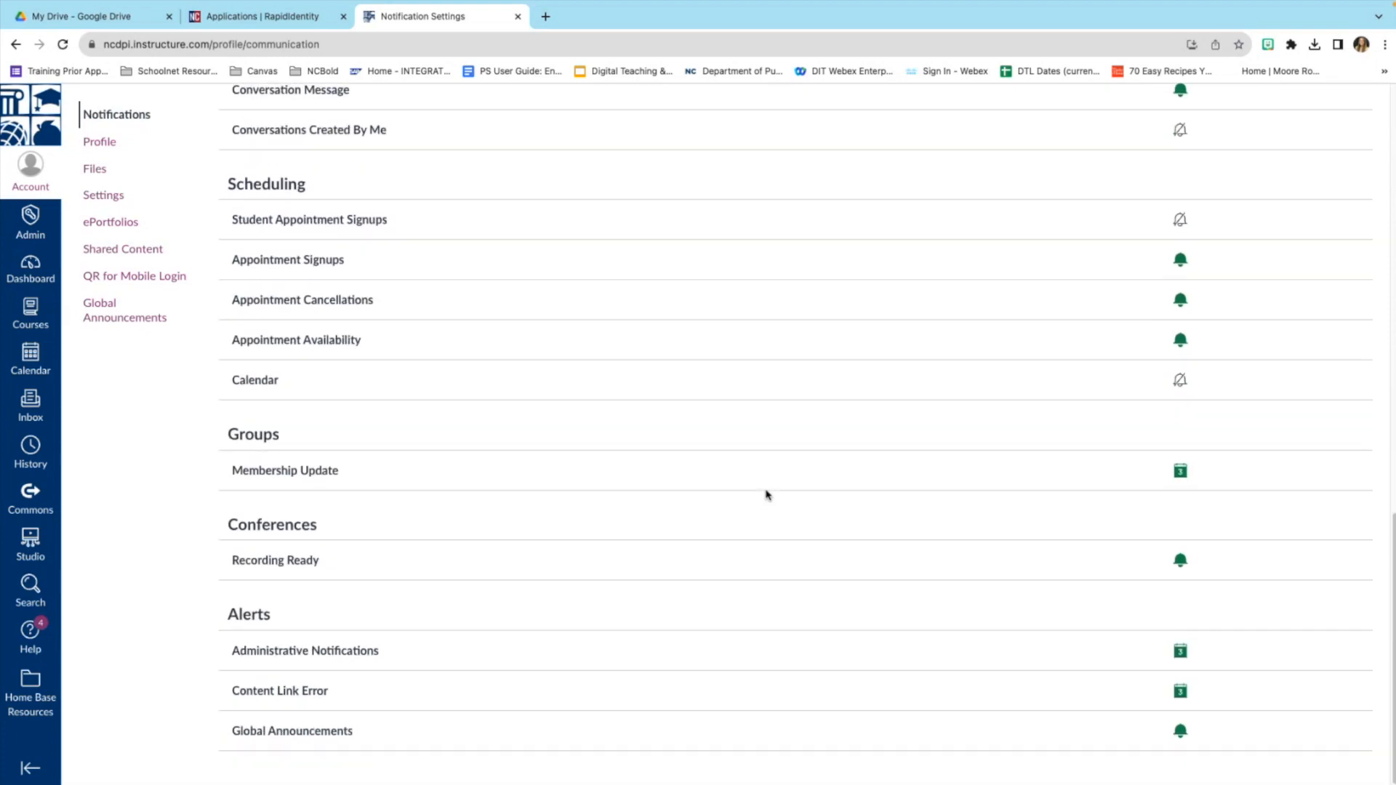
scroll(782, 560, "up", 6)
scroll(782, 561, "up", 8)
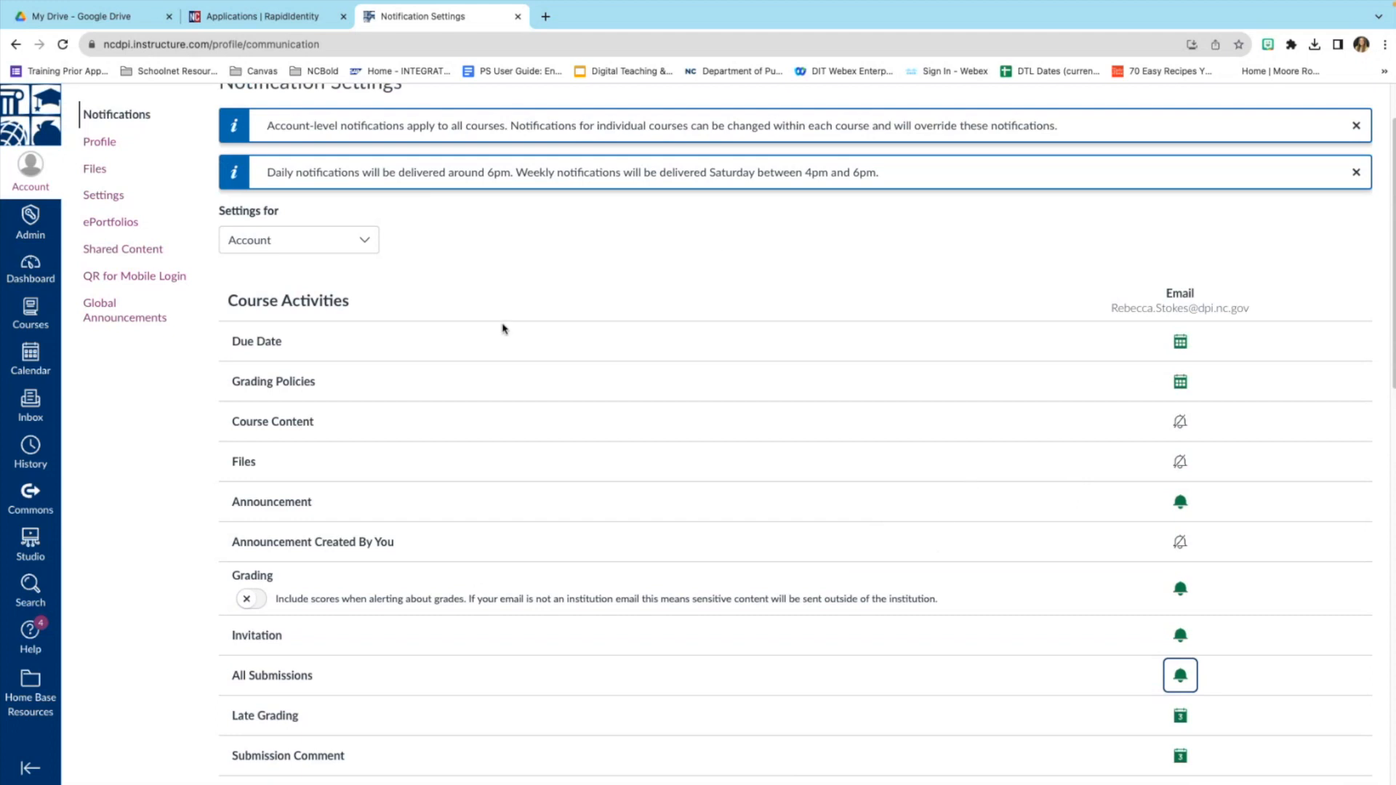
left_click(99, 145)
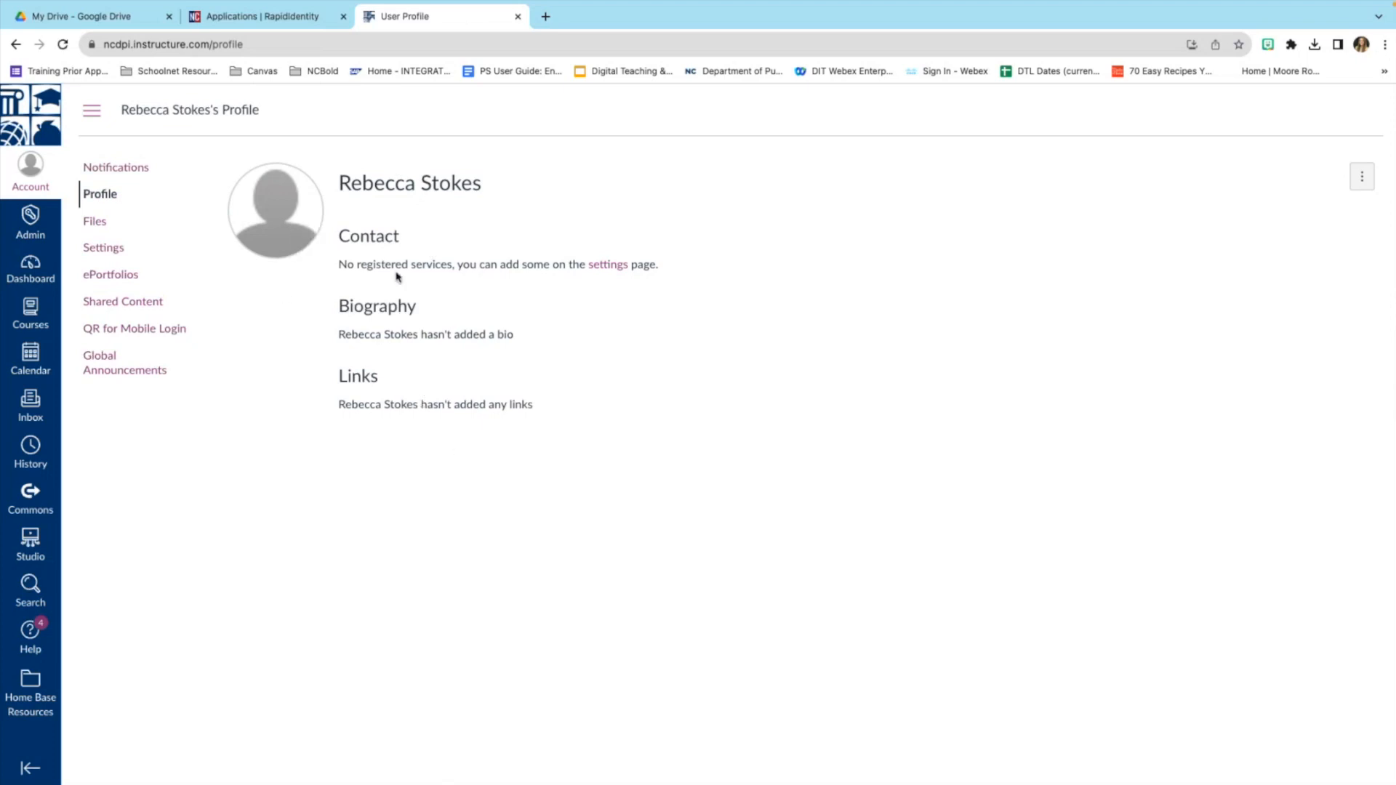
Look at the personal Files area, then open Settings from the Account tray.
left_click(95, 226)
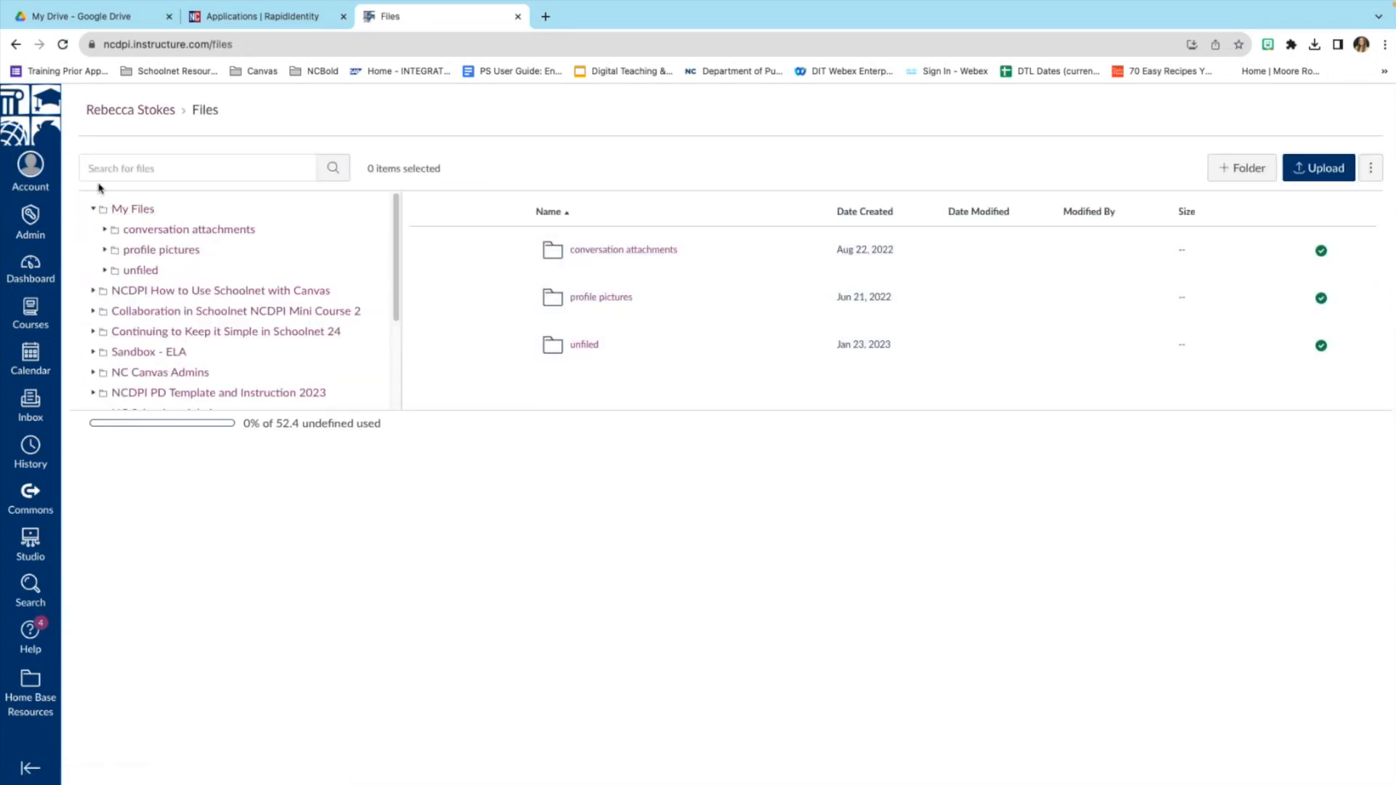
left_click(40, 174)
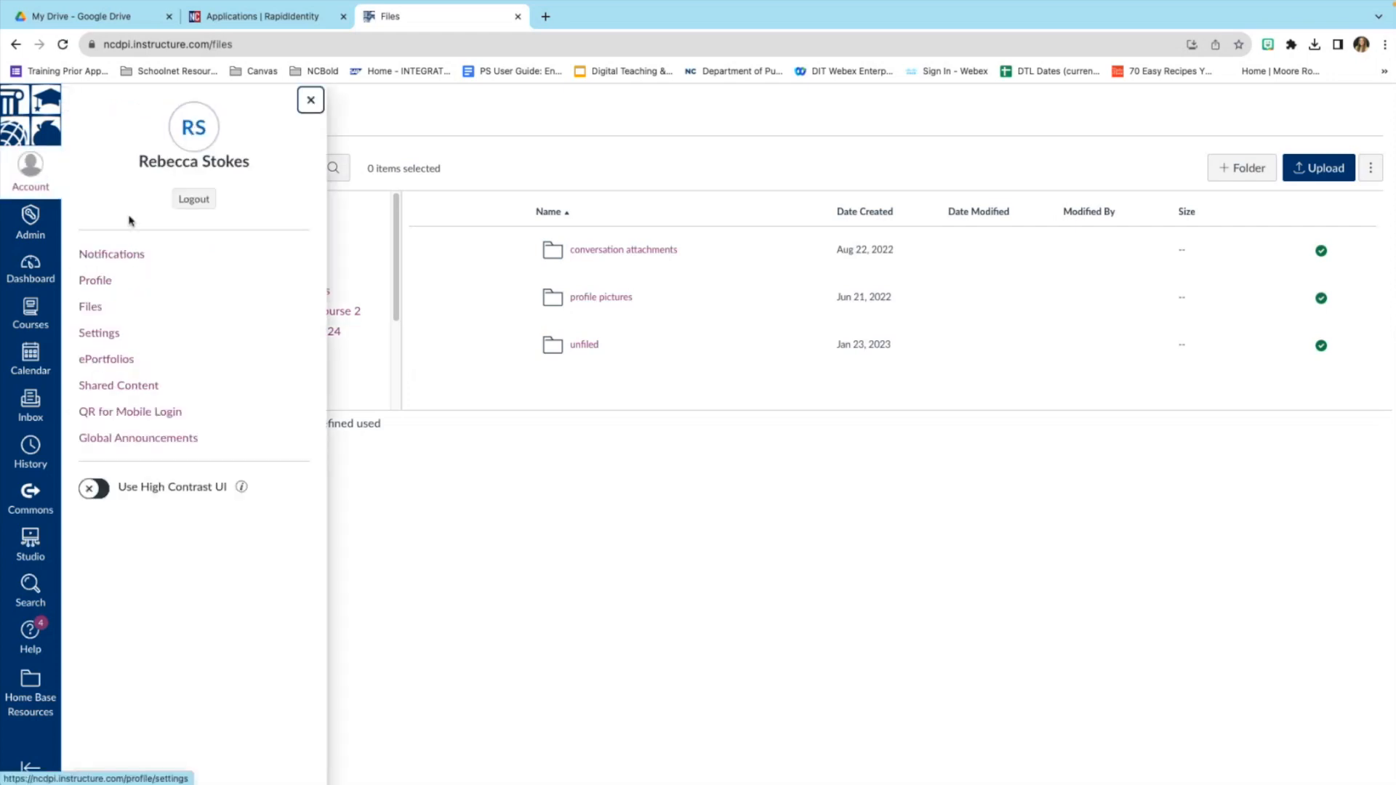
left_click(99, 334)
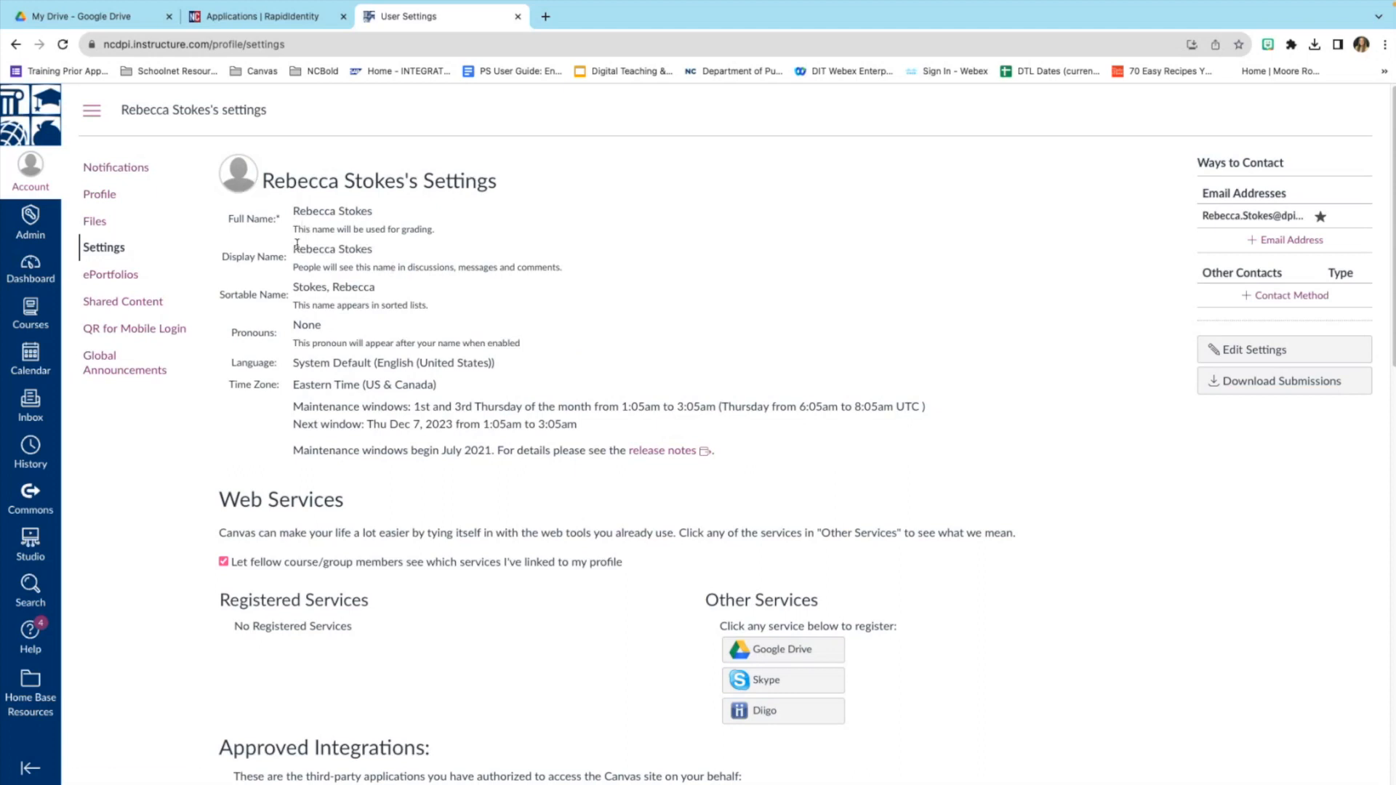
Scroll the User Settings page past Web Services and Approved Integrations to Feature Options.
scroll(410, 396, "down", 1)
scroll(410, 396, "down", 3)
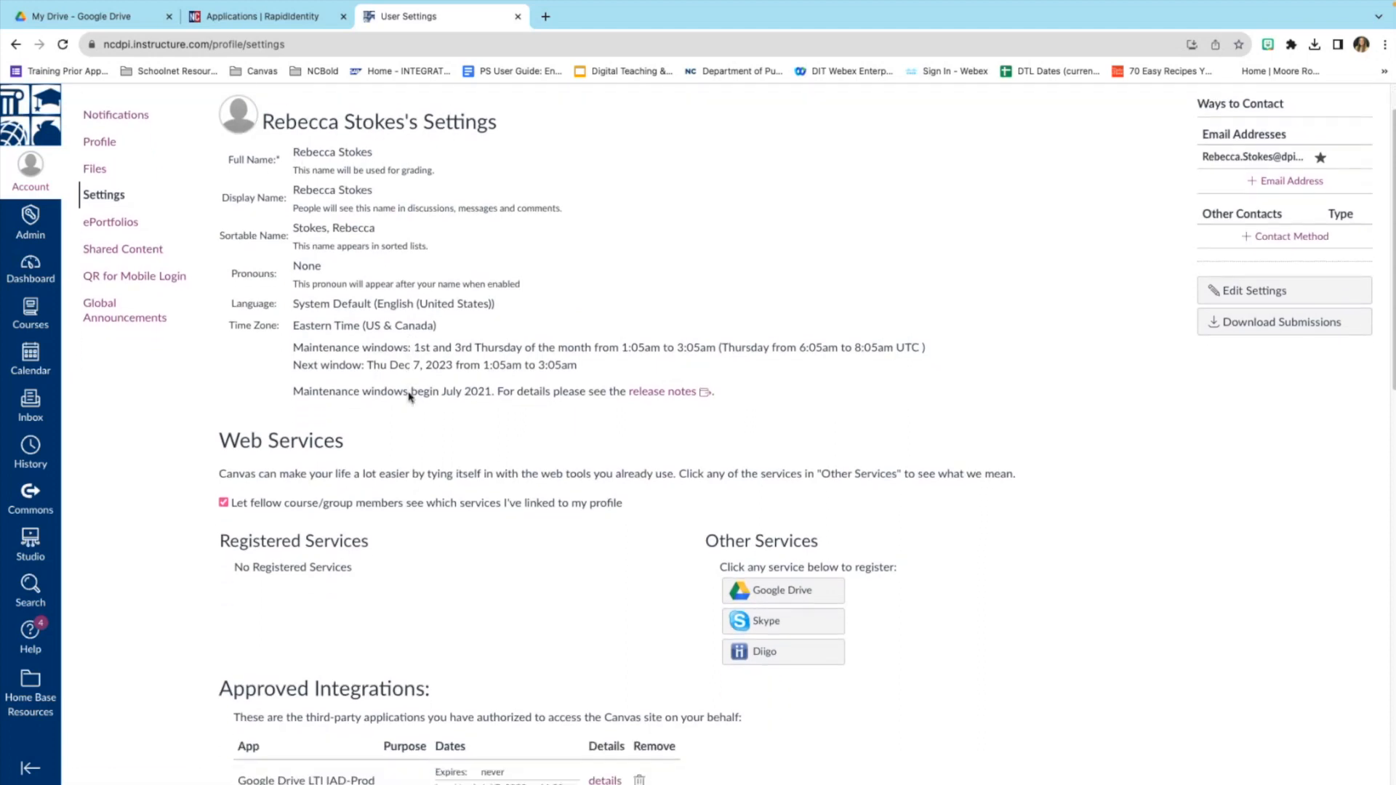
scroll(409, 396, "down", 2)
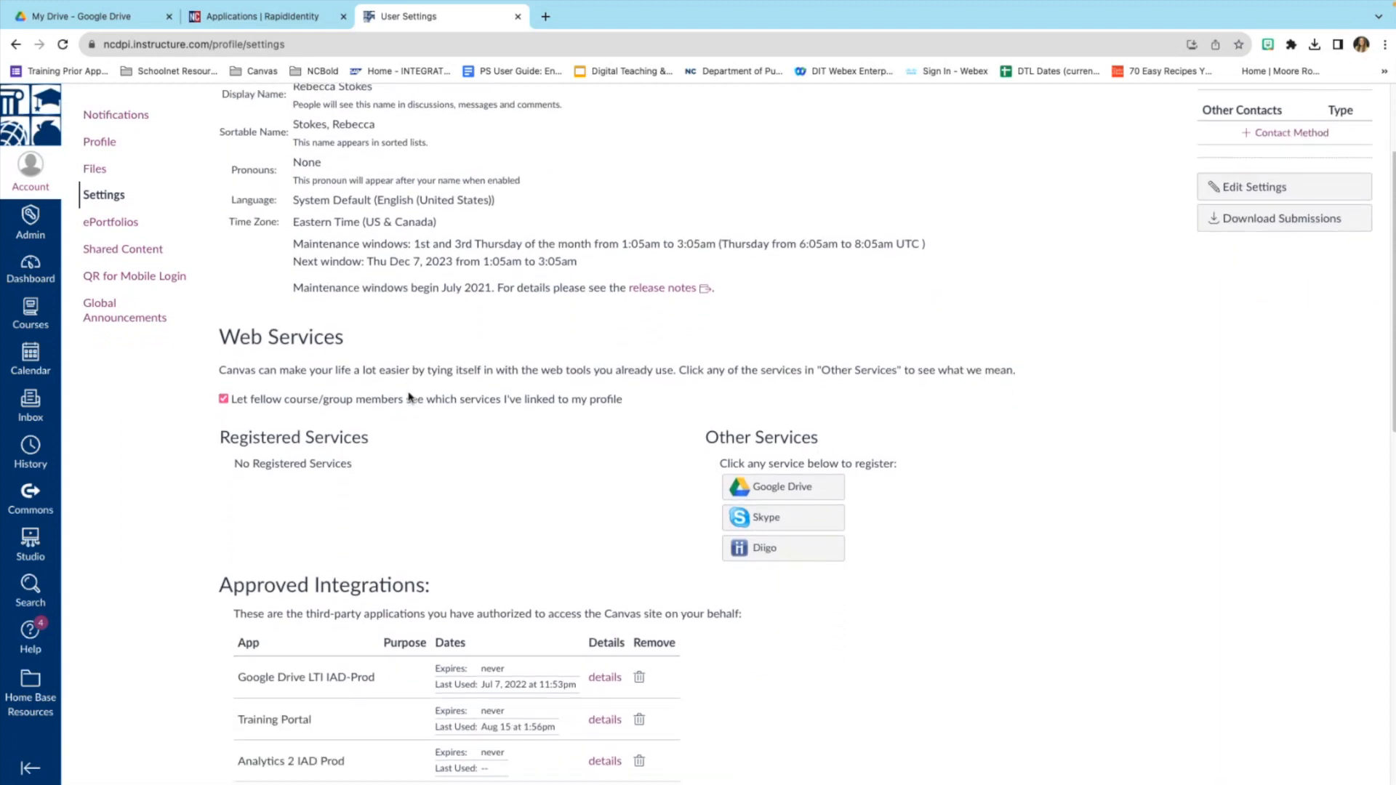
scroll(389, 420, "down", 1)
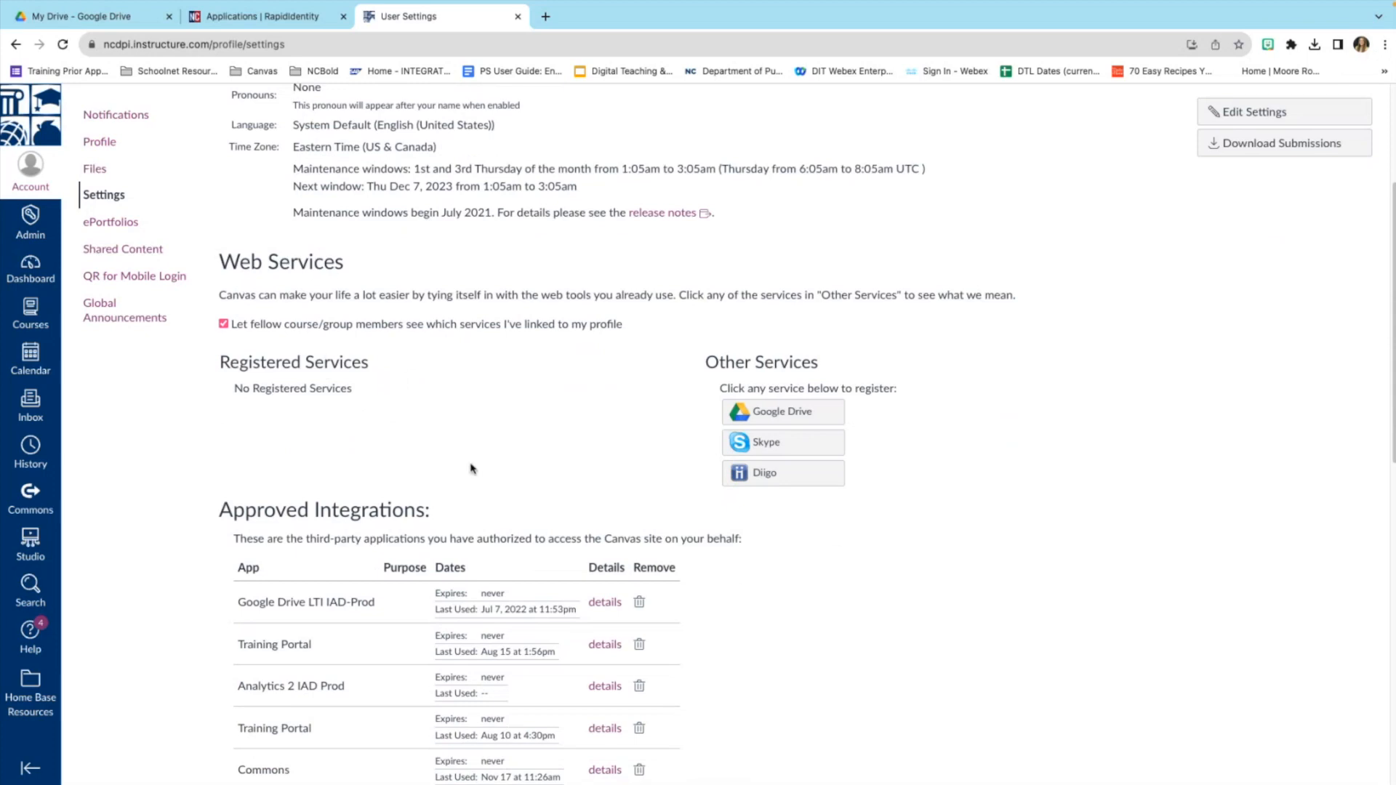
scroll(339, 437, "down", 1)
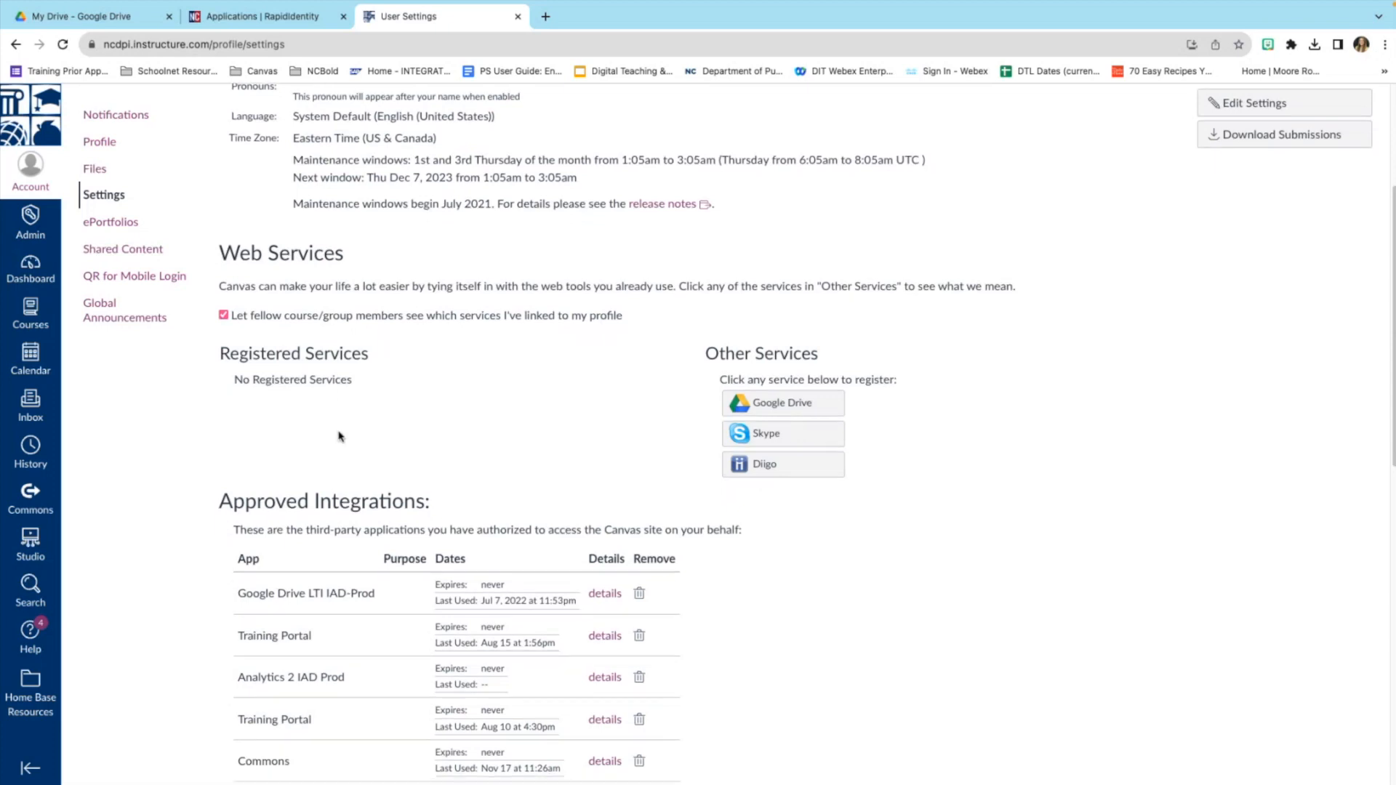
scroll(399, 423, "down", 1)
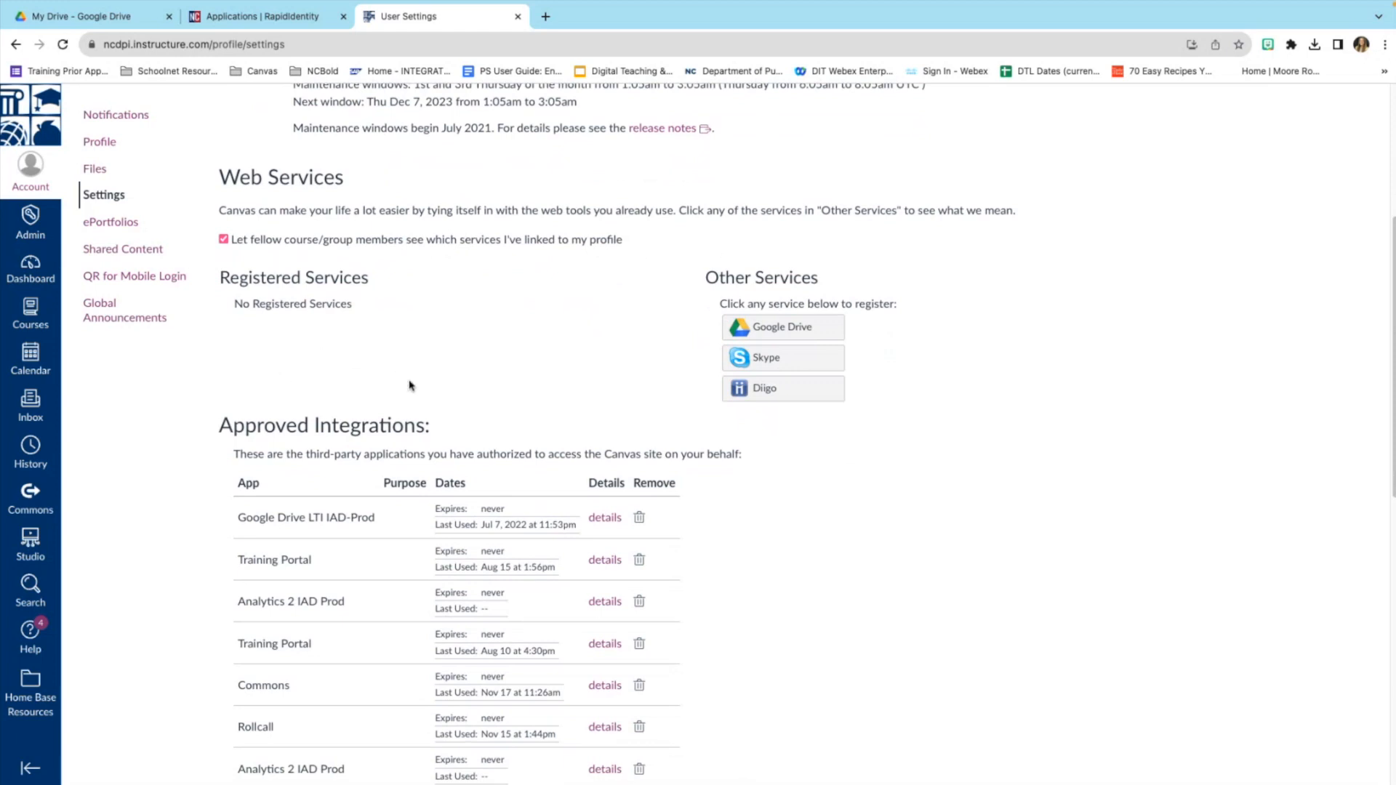
scroll(405, 378, "down", 1)
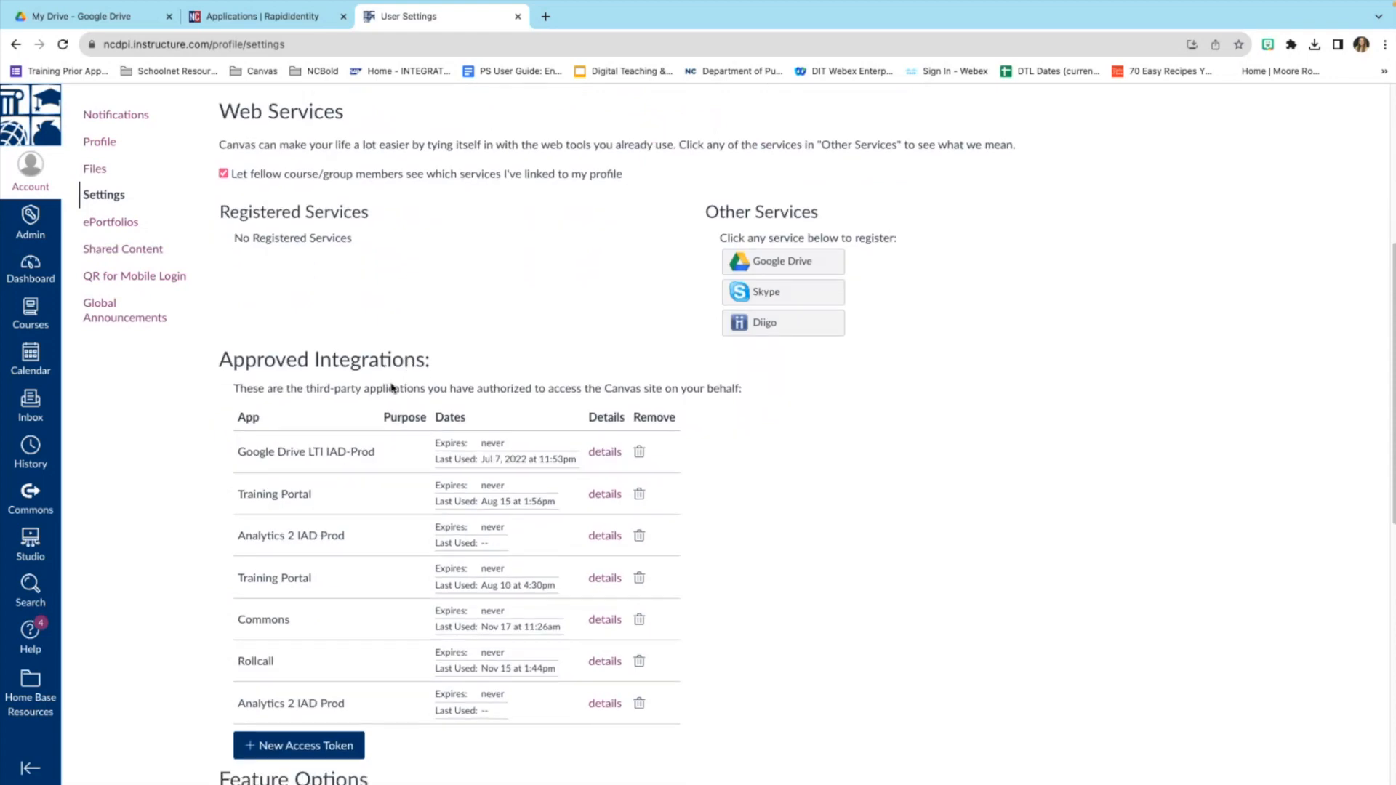
scroll(391, 387, "down", 3)
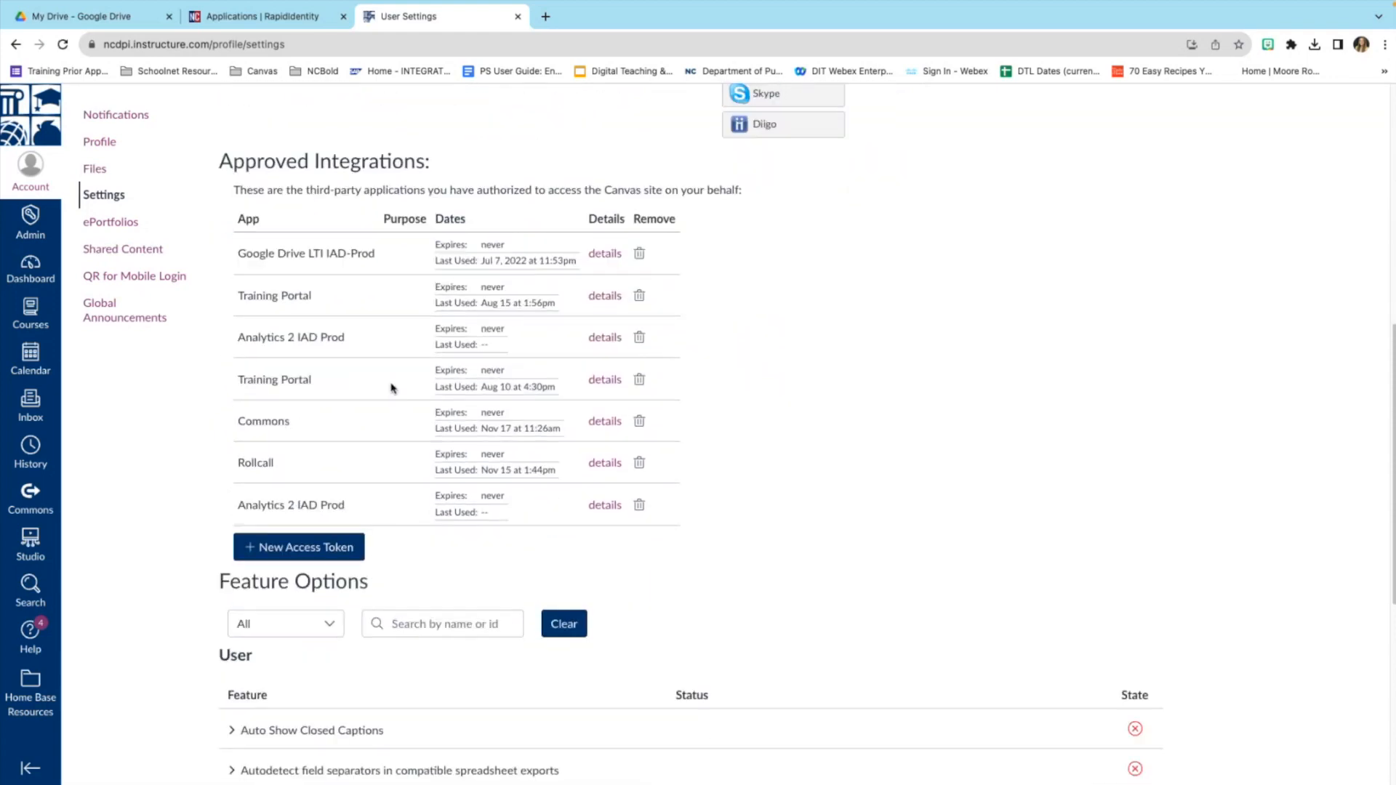
scroll(391, 387, "down", 3)
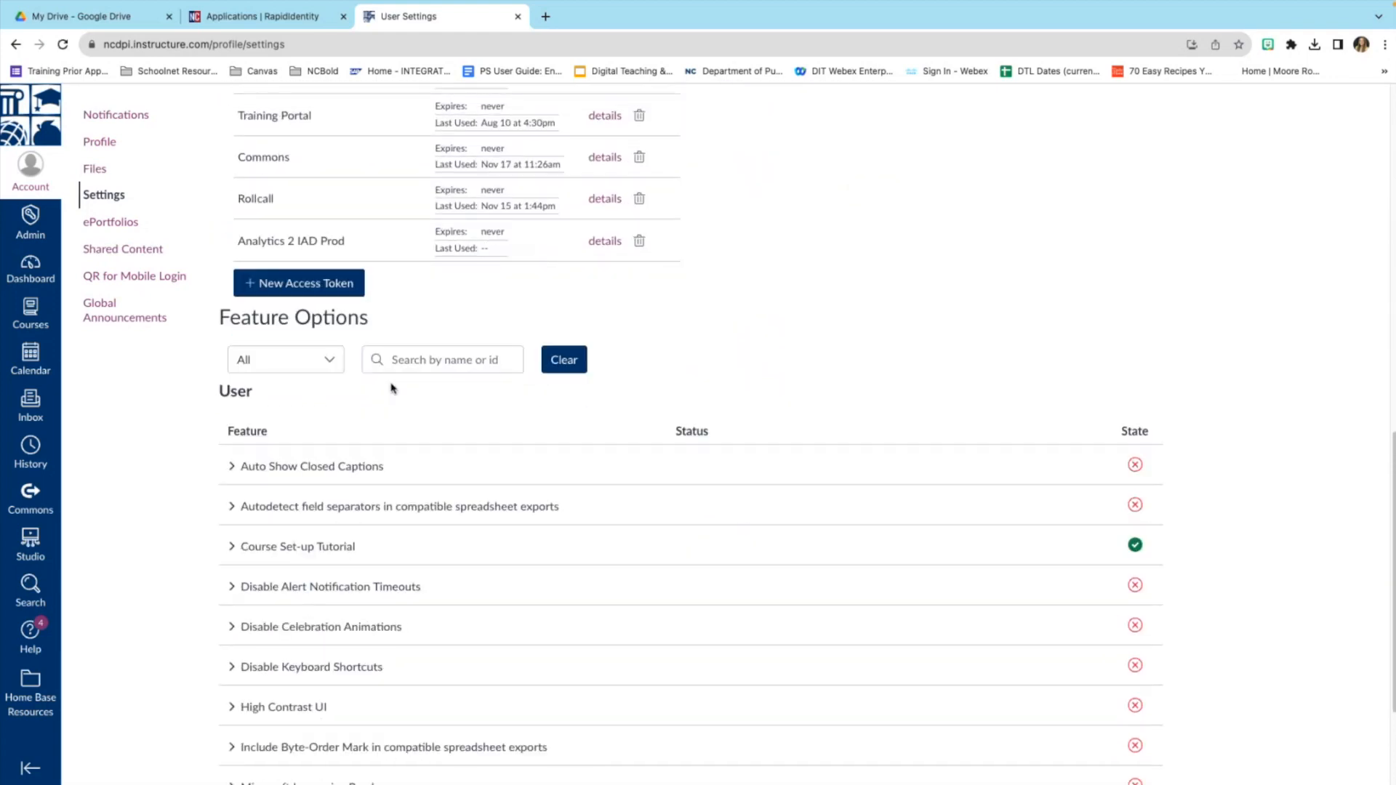
scroll(391, 388, "down", 2)
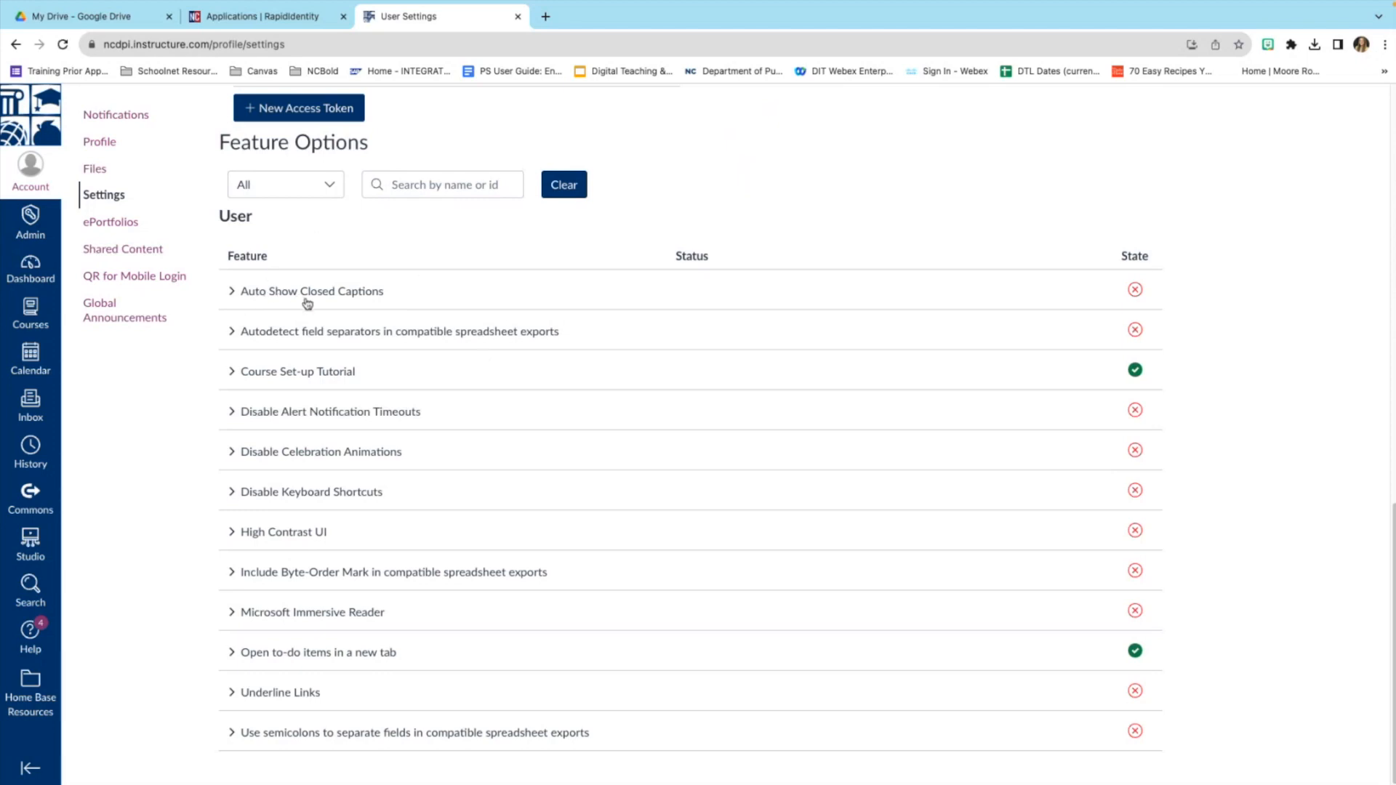
left_click(1136, 291)
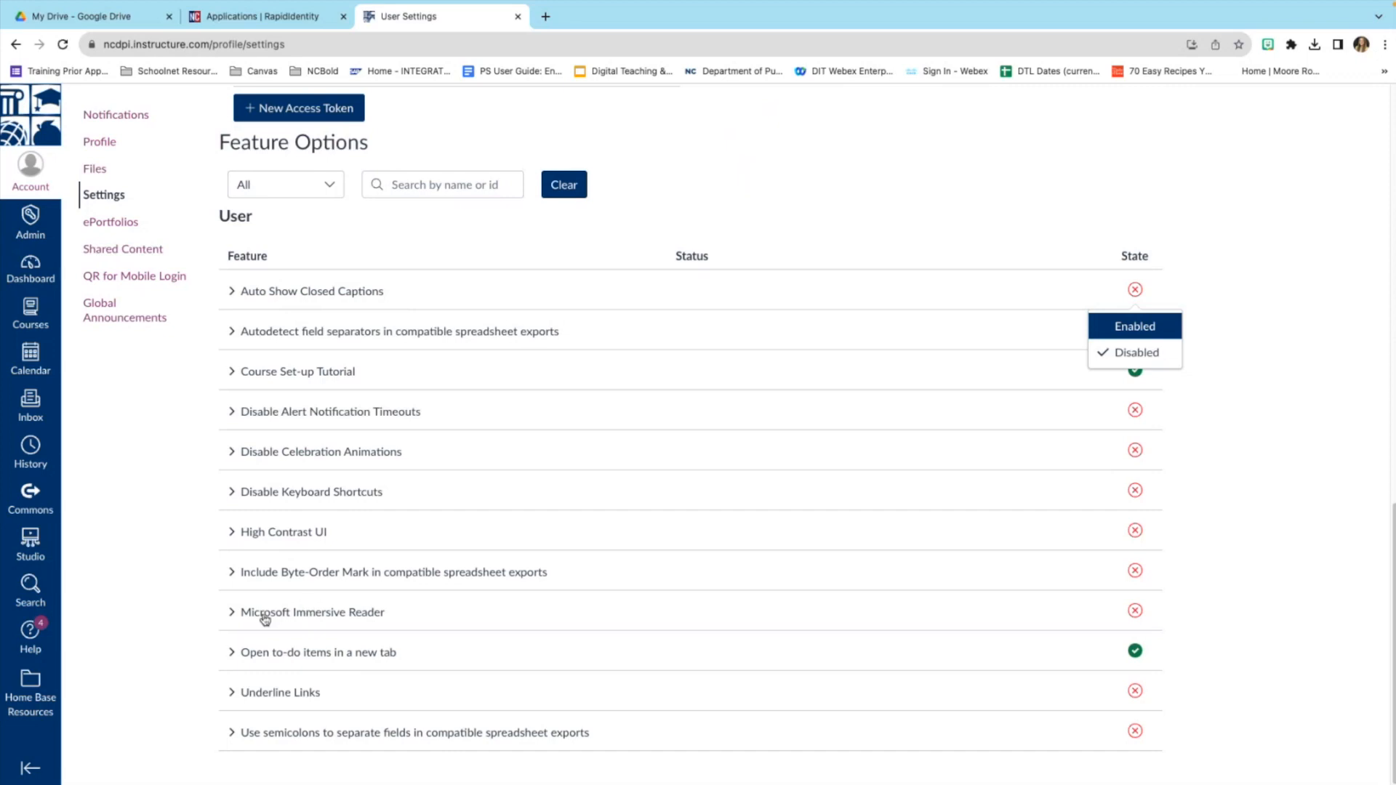
left_click(233, 615)
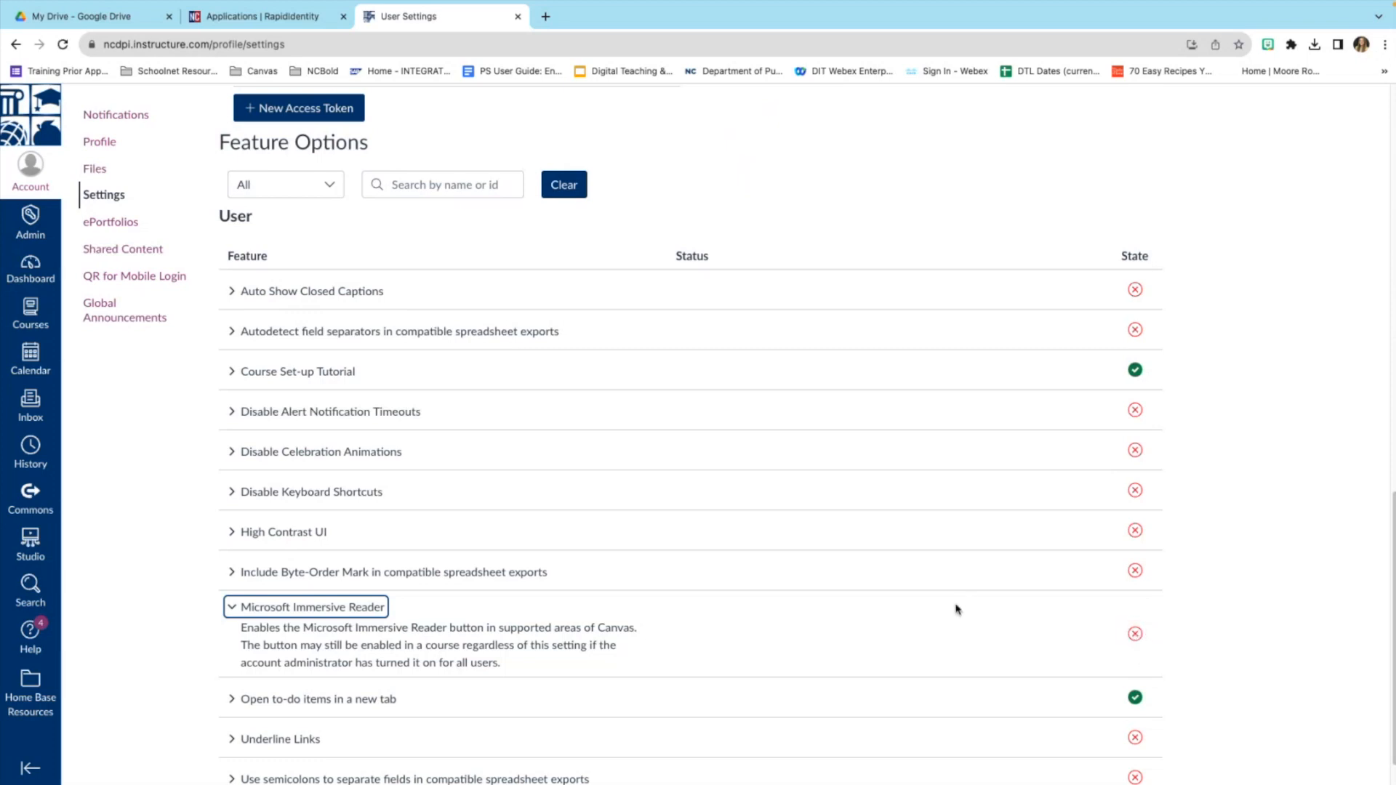
left_click(230, 610)
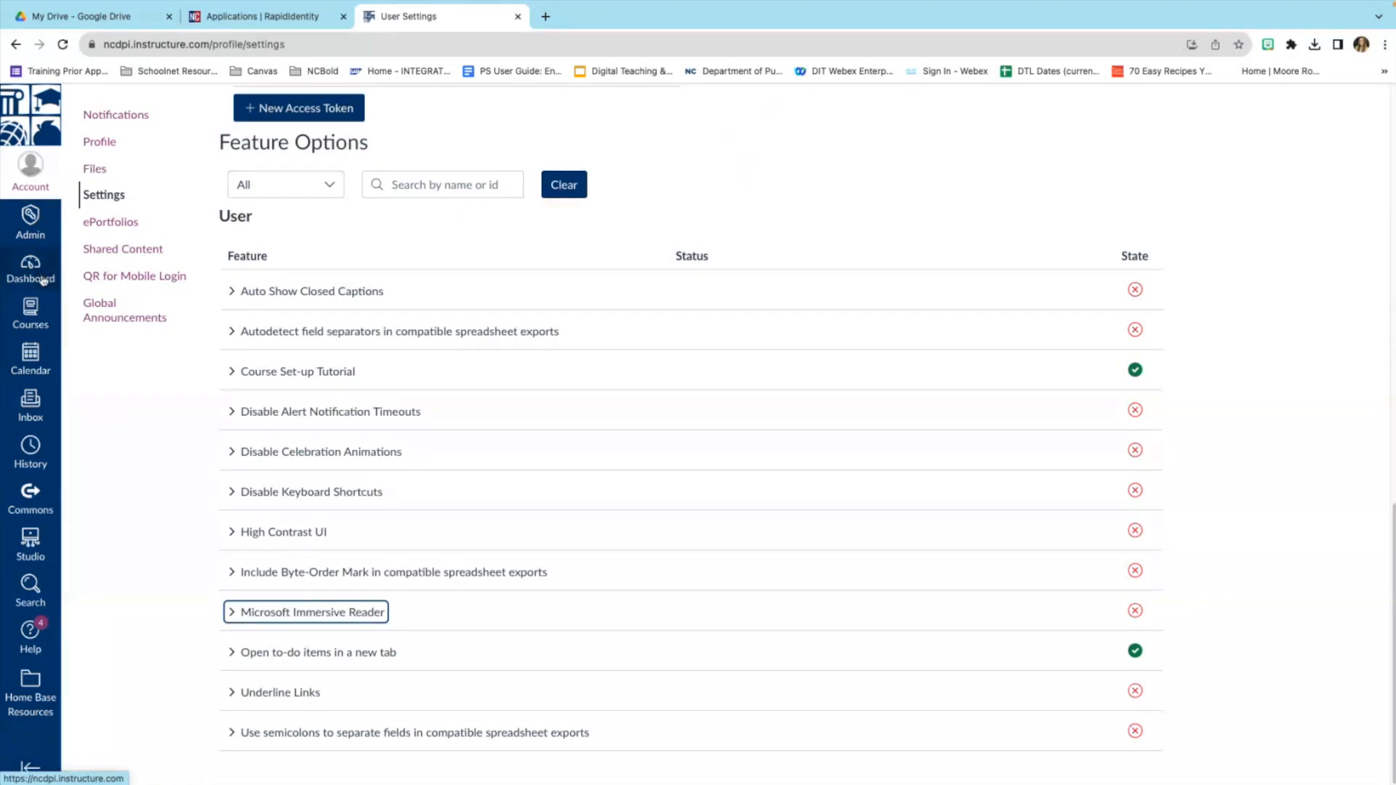
Visit Calendar, Inbox and History, then open the Canvas Guides from Help in a new tab.
left_click(28, 368)
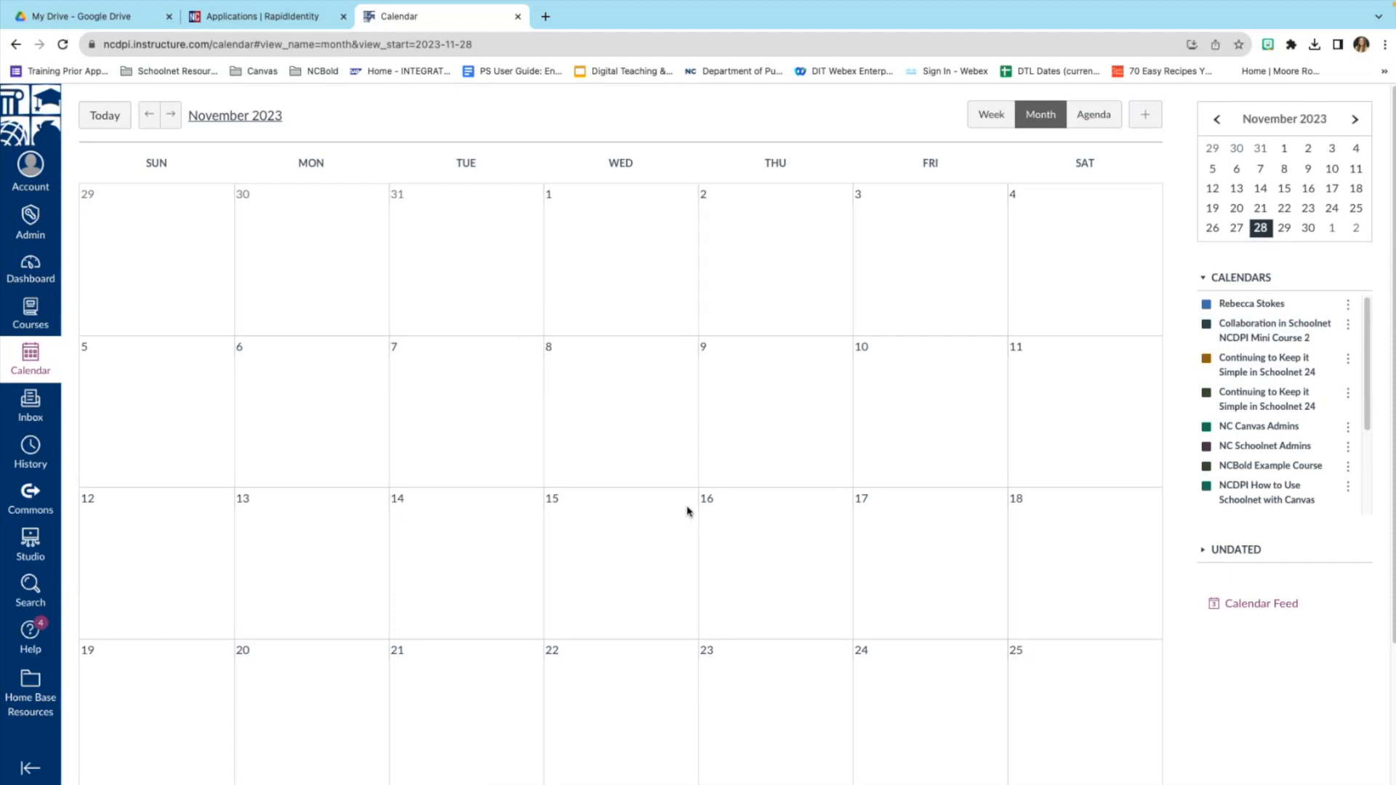
left_click(36, 409)
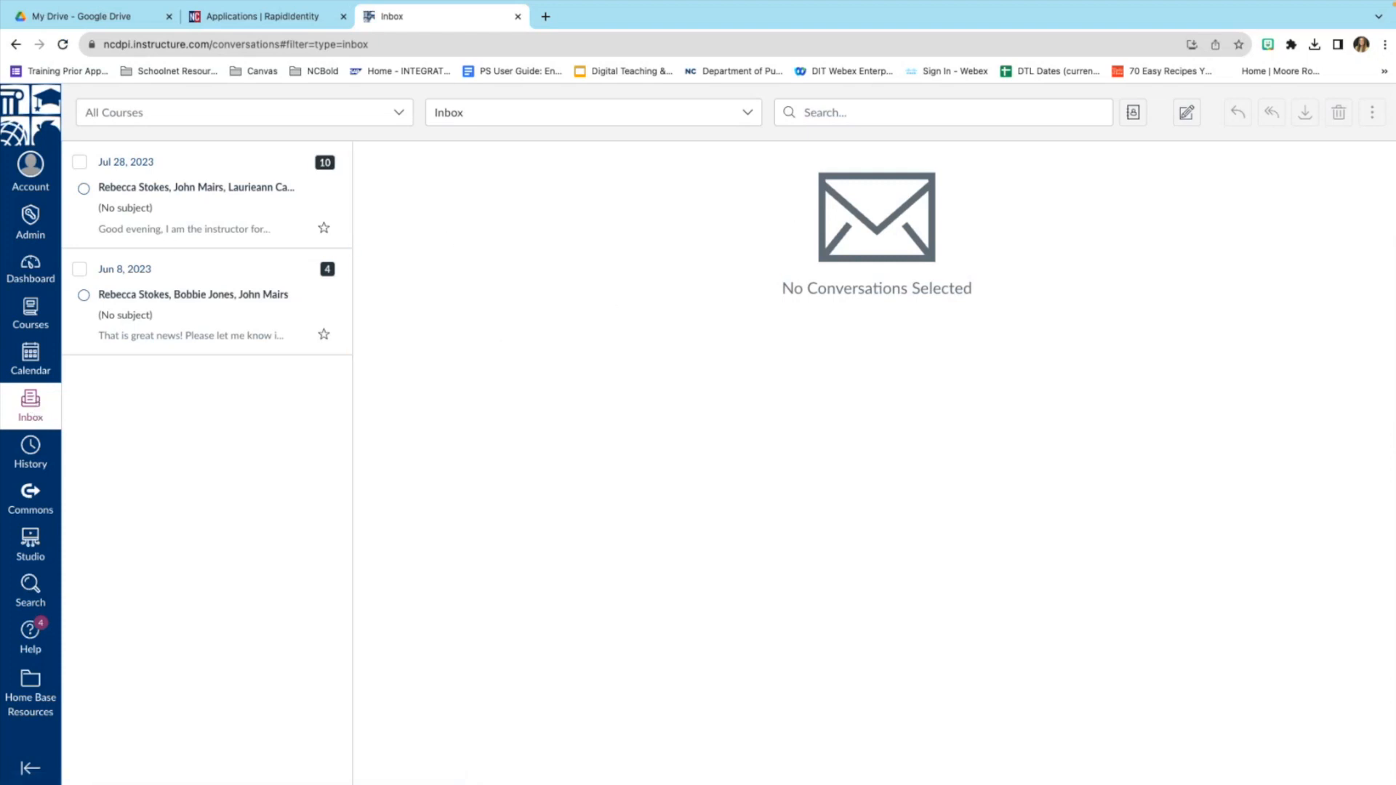
left_click(40, 457)
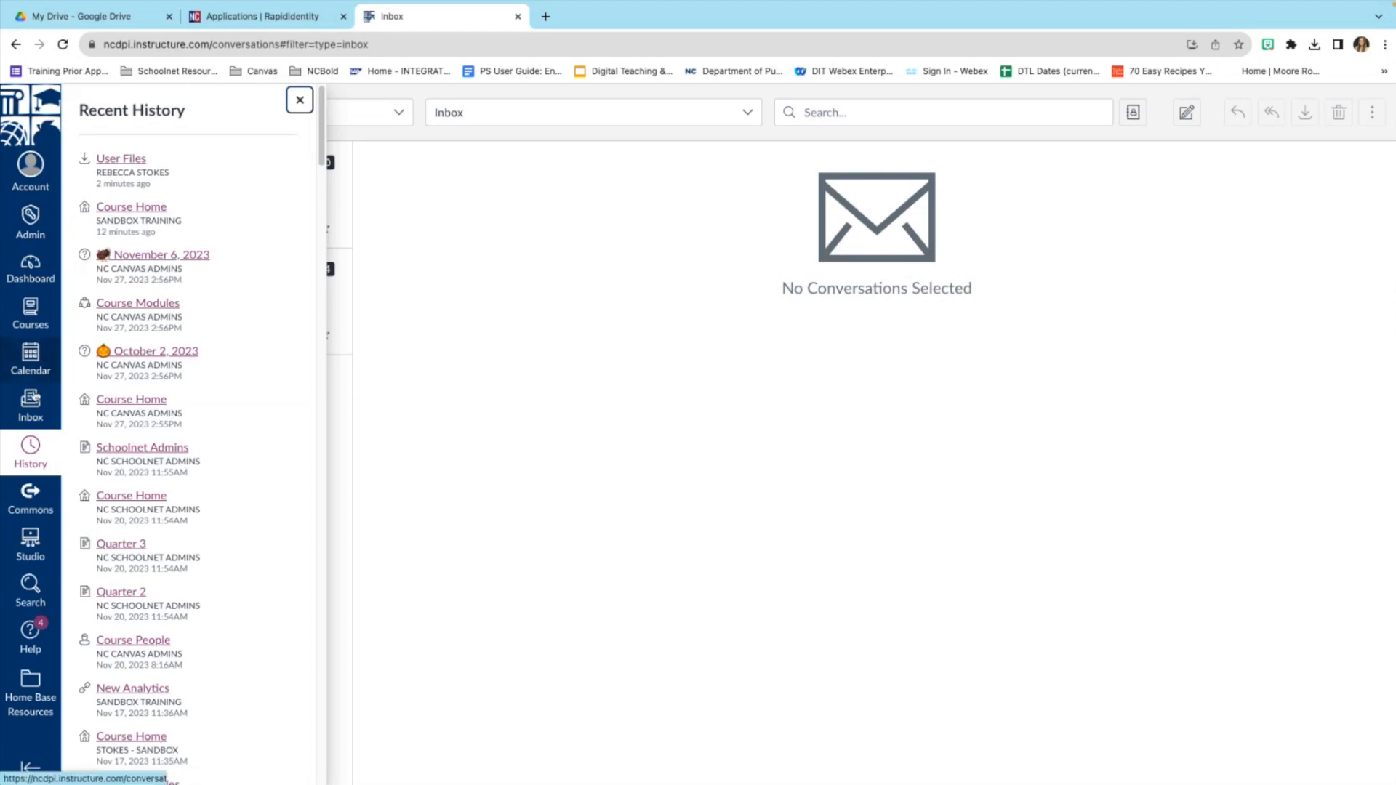
left_click(30, 633)
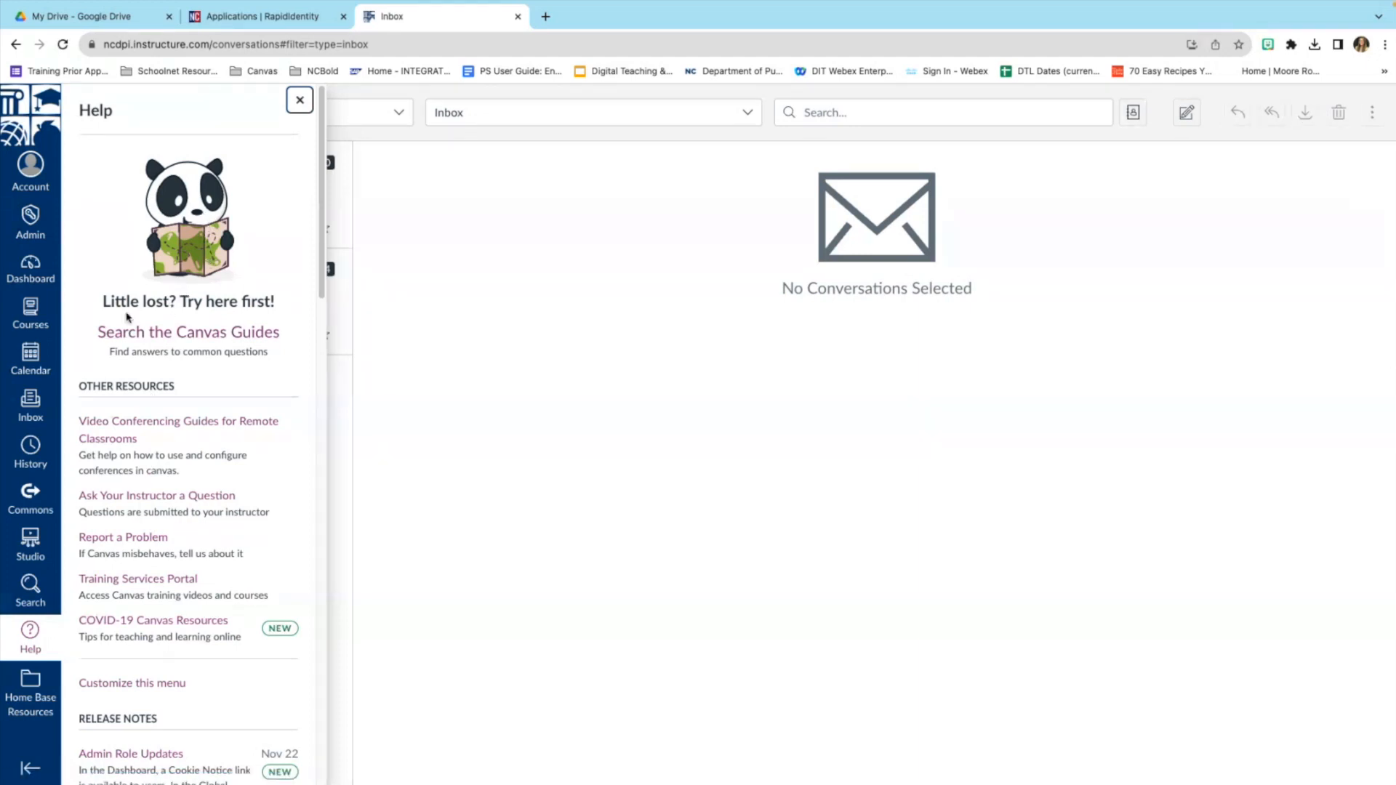
left_click(218, 336)
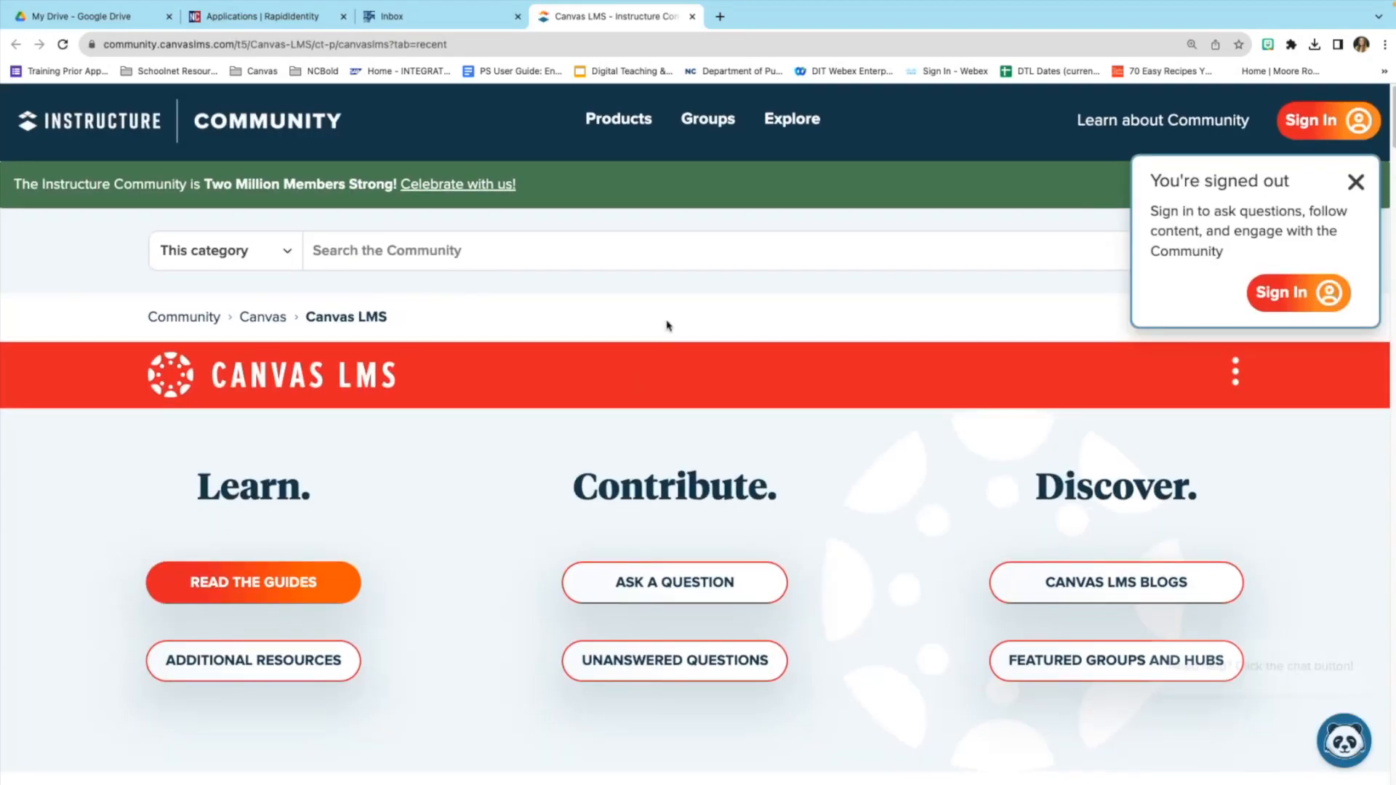
Browse the Canvas LMS Guides to the Canvas Instructor page and its guide tiles.
scroll(668, 325, "down", 1)
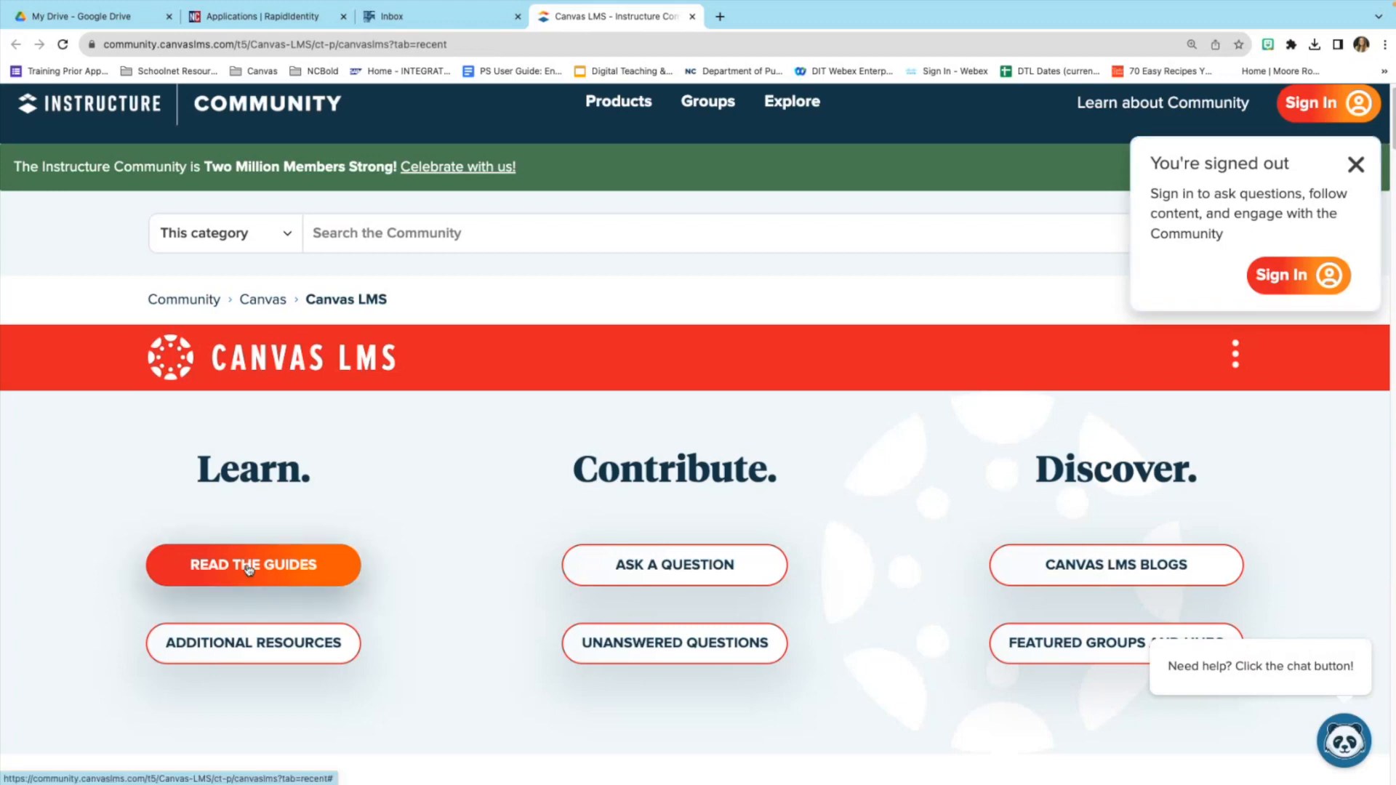
left_click(248, 567)
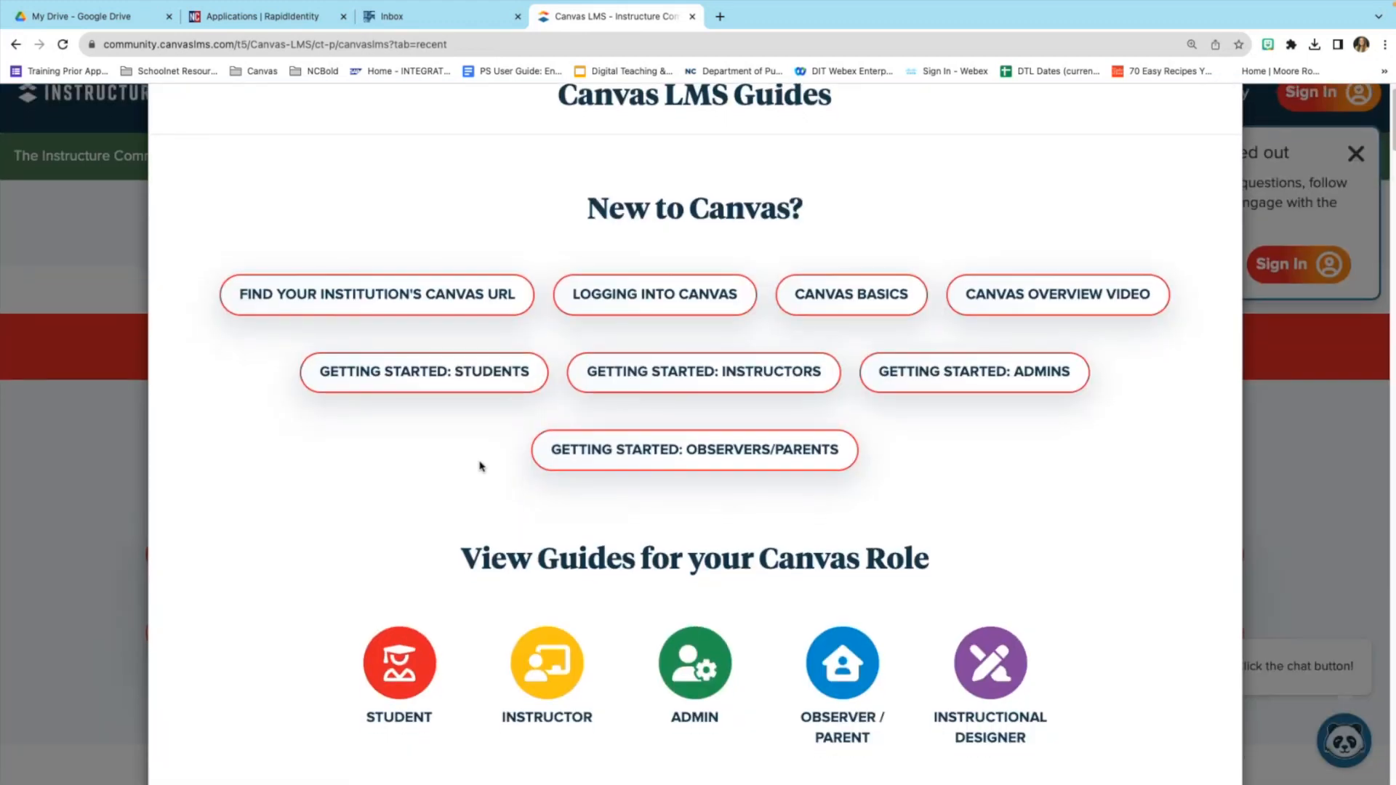
scroll(480, 466, "down", 2)
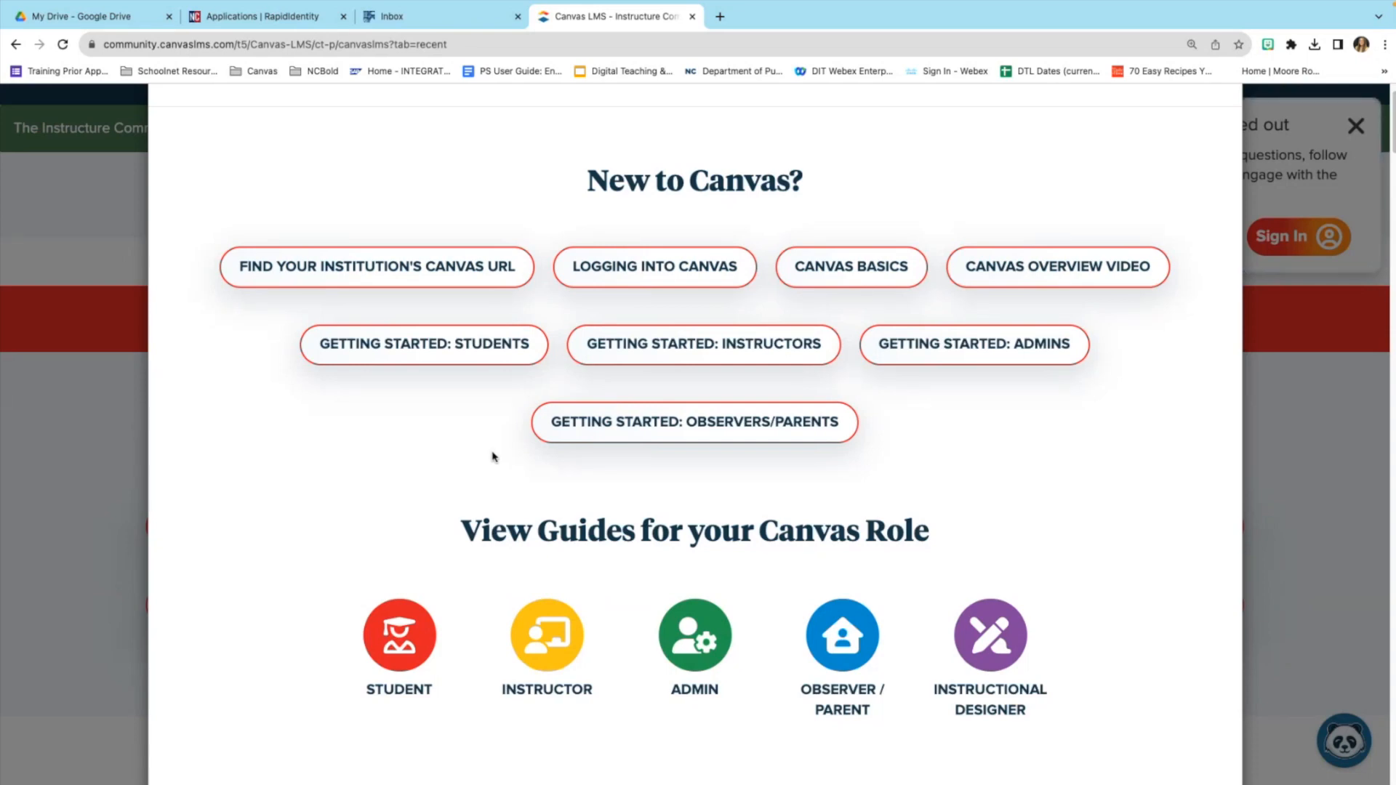
left_click(560, 647)
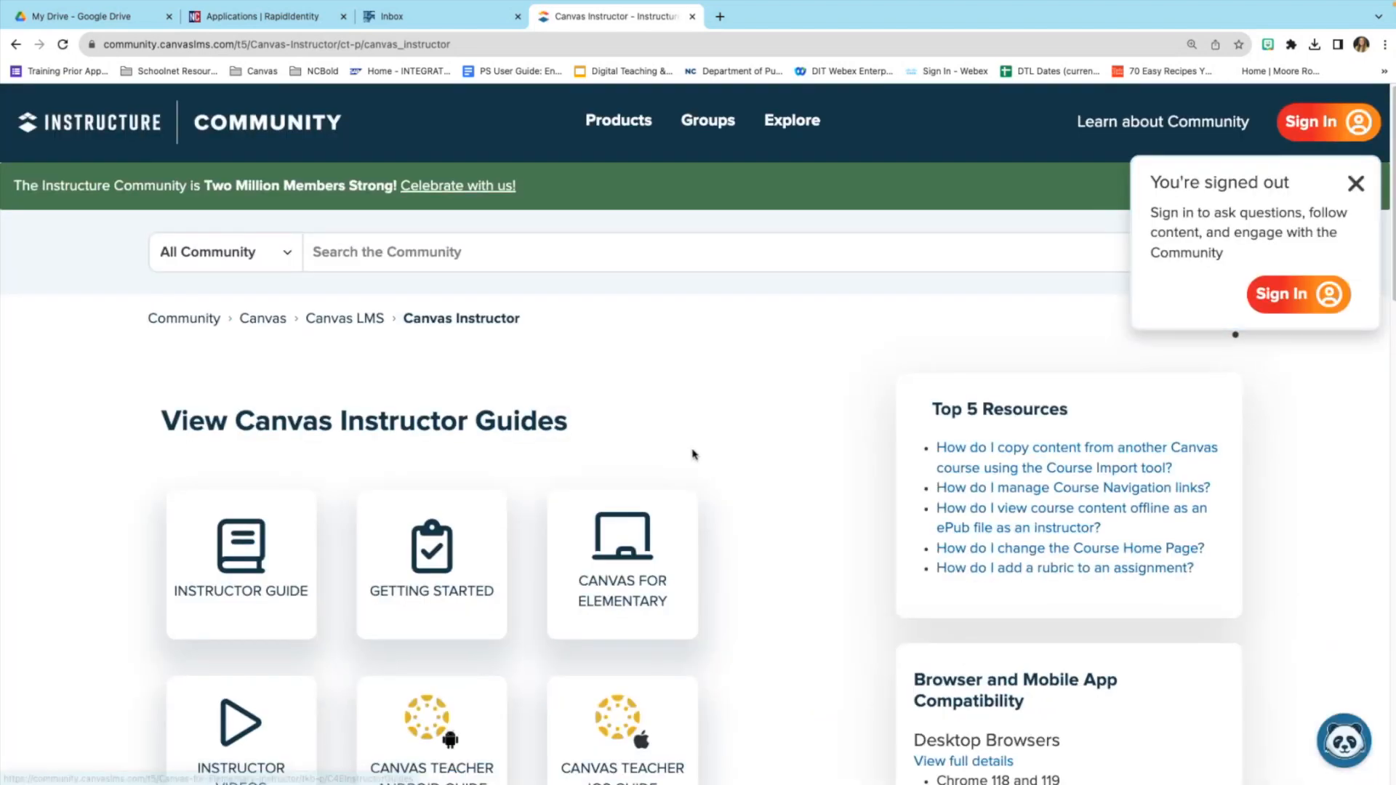
scroll(692, 454, "down", 4)
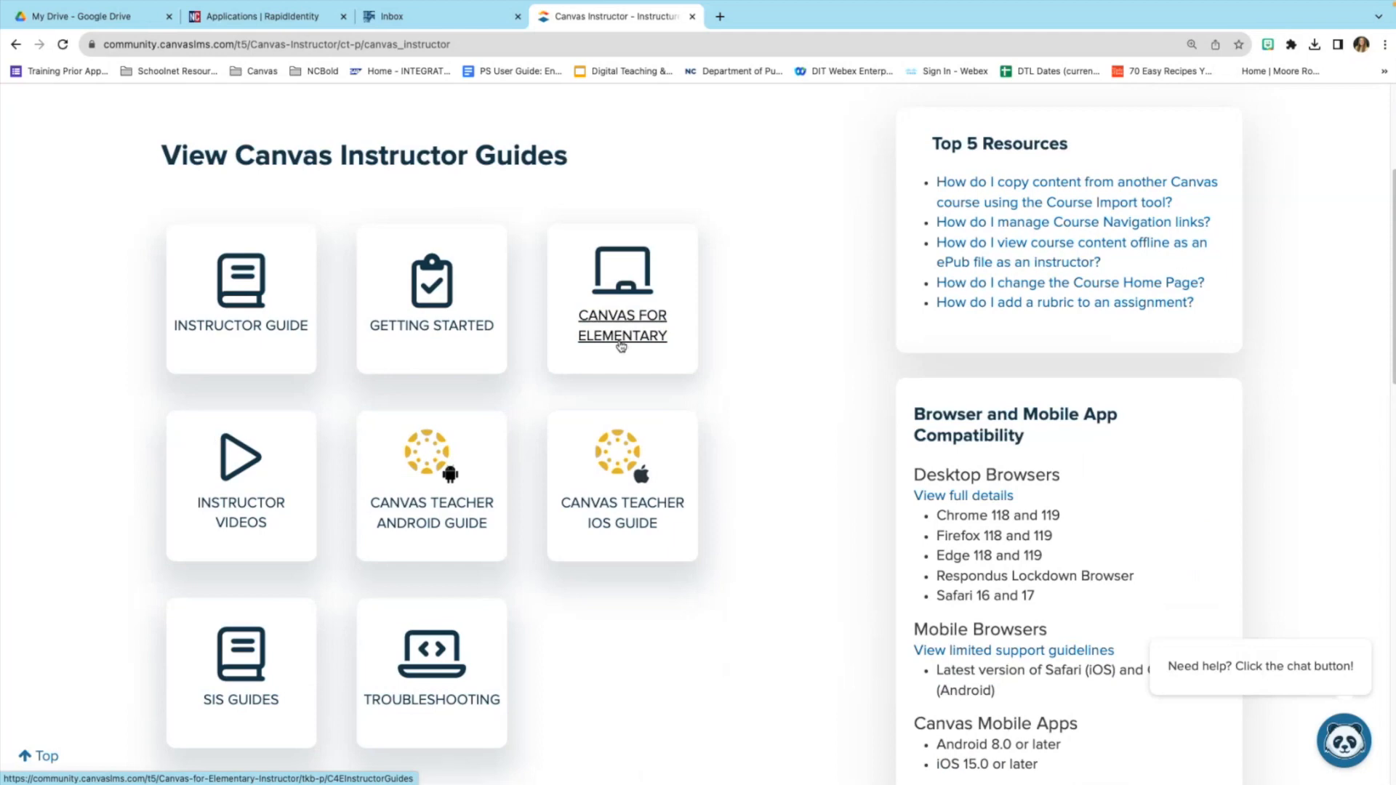
Open the Canvas Instructor Guide and scroll its contents to the Announcements section.
left_click(252, 328)
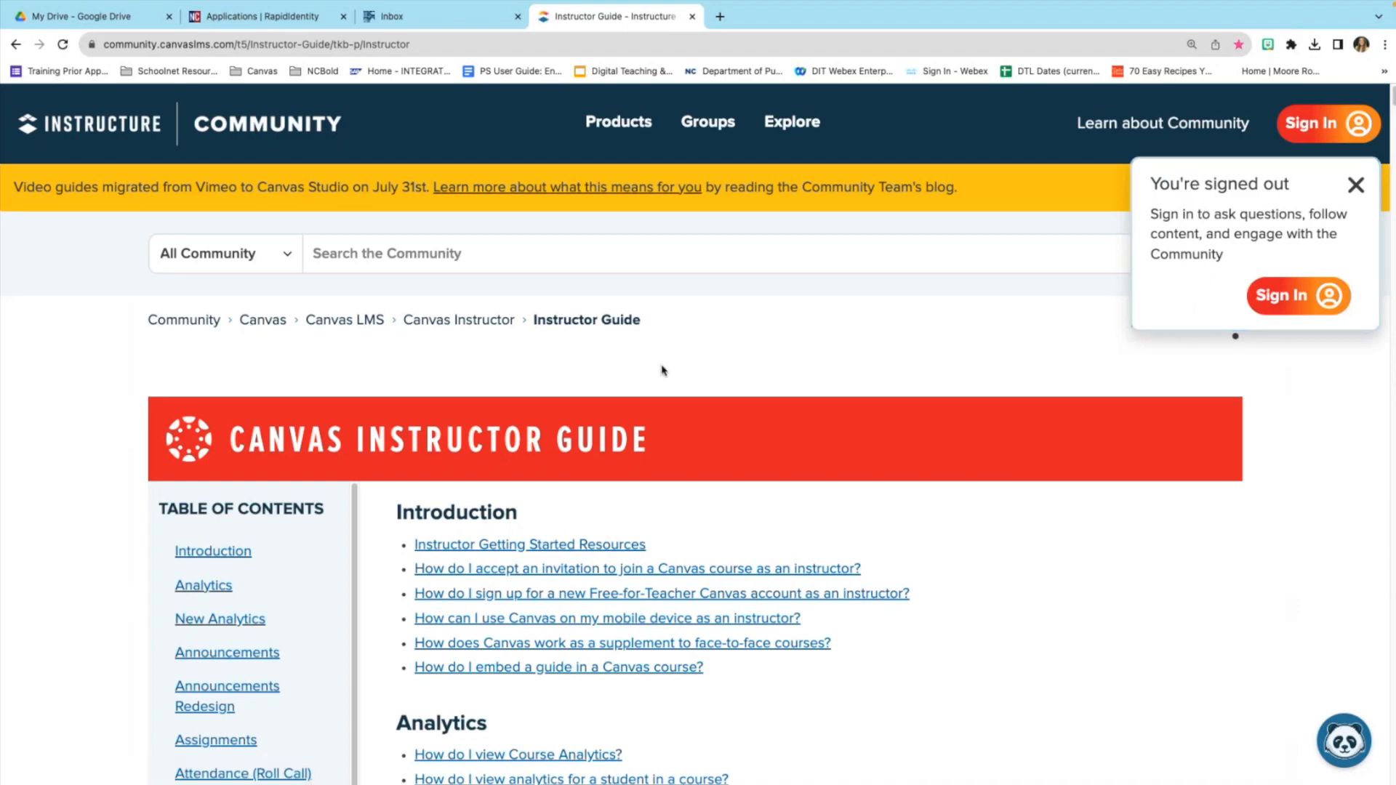
scroll(803, 418, "down", 3)
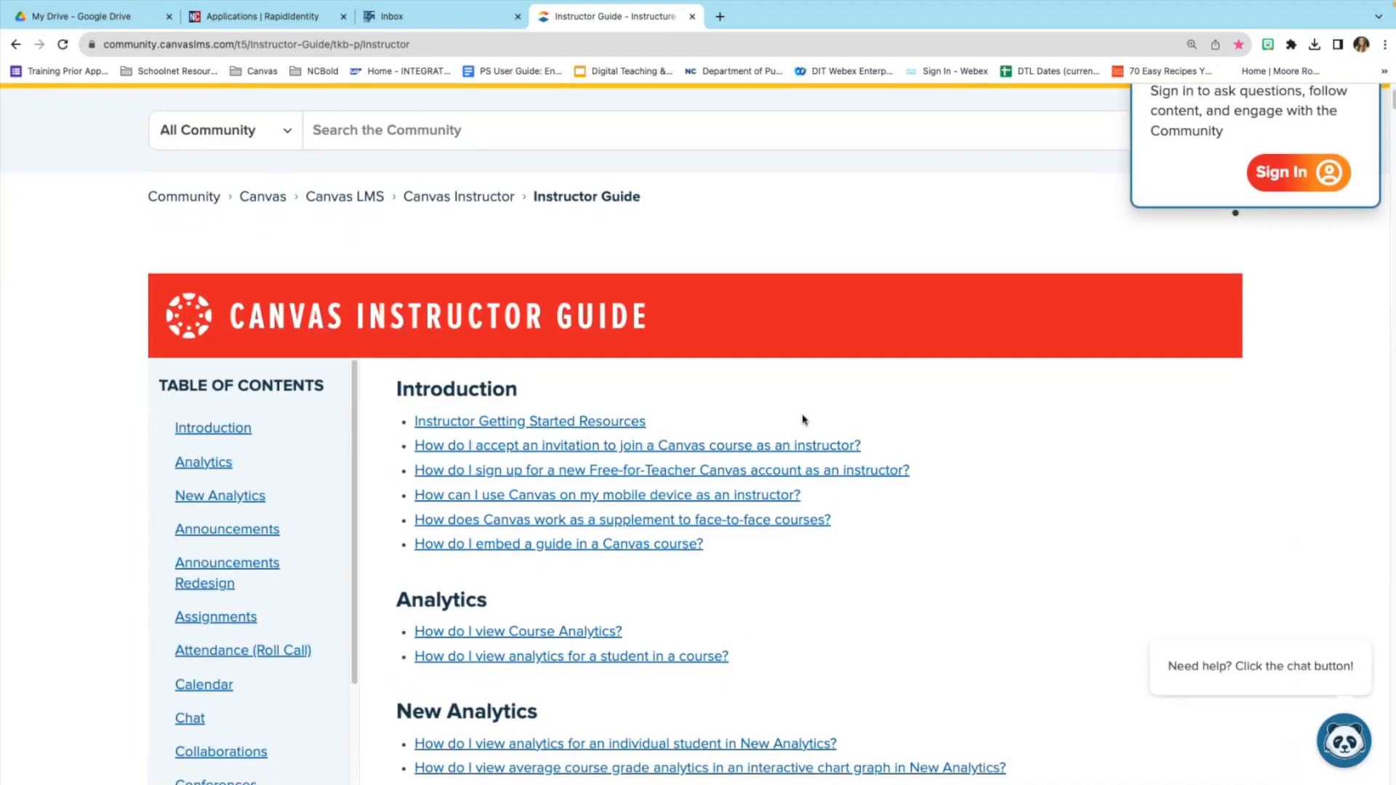
scroll(804, 420, "down", 10)
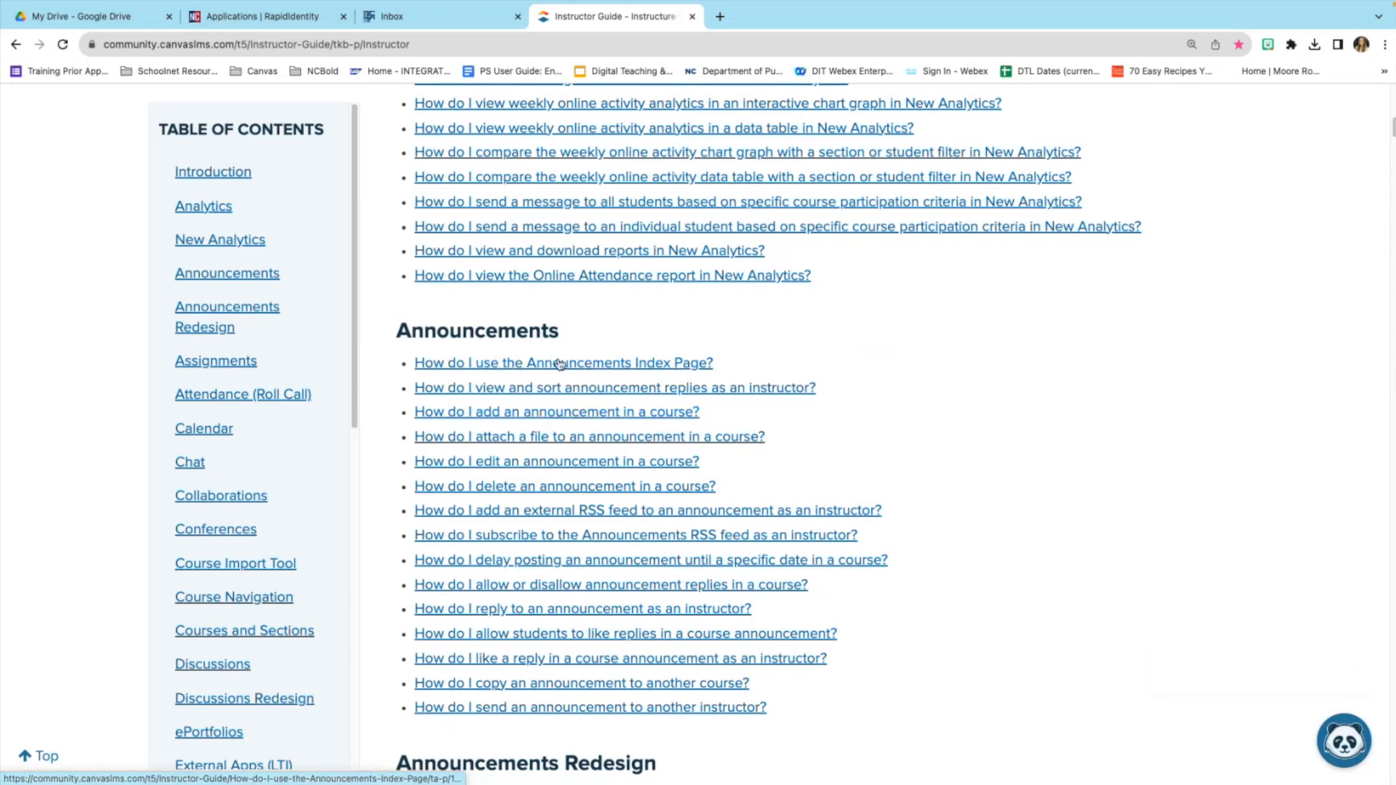
scroll(624, 582, "down", 5)
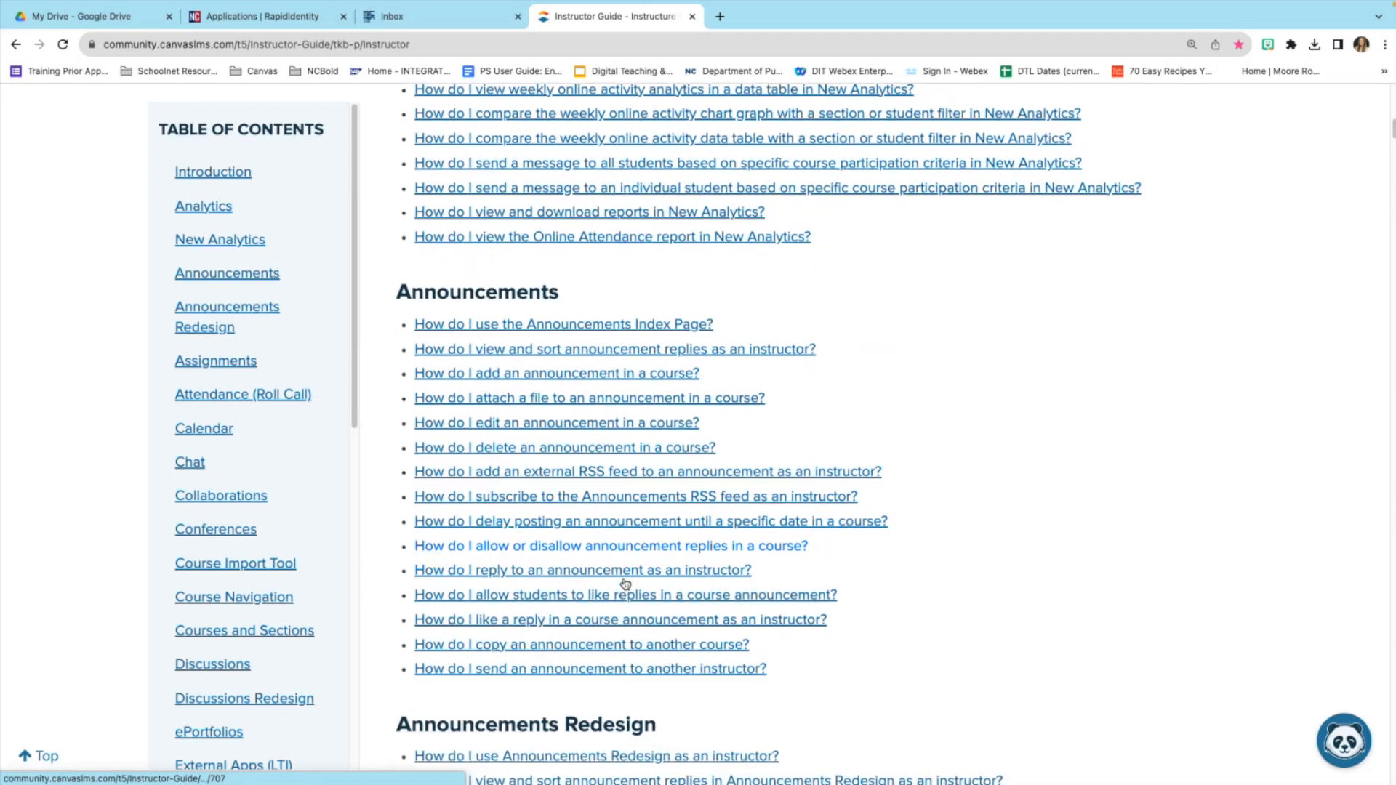
scroll(627, 572, "down", 2)
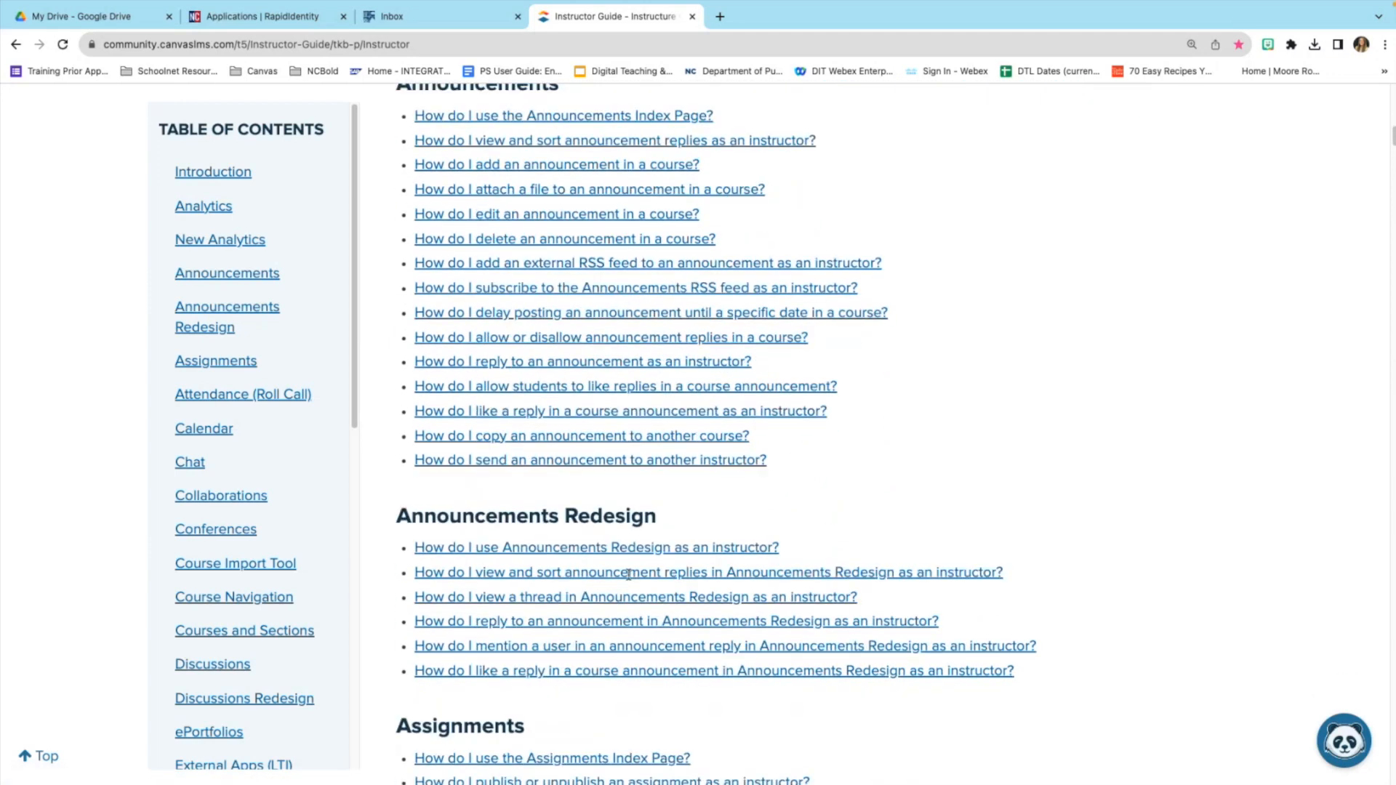
scroll(617, 436, "up", 1)
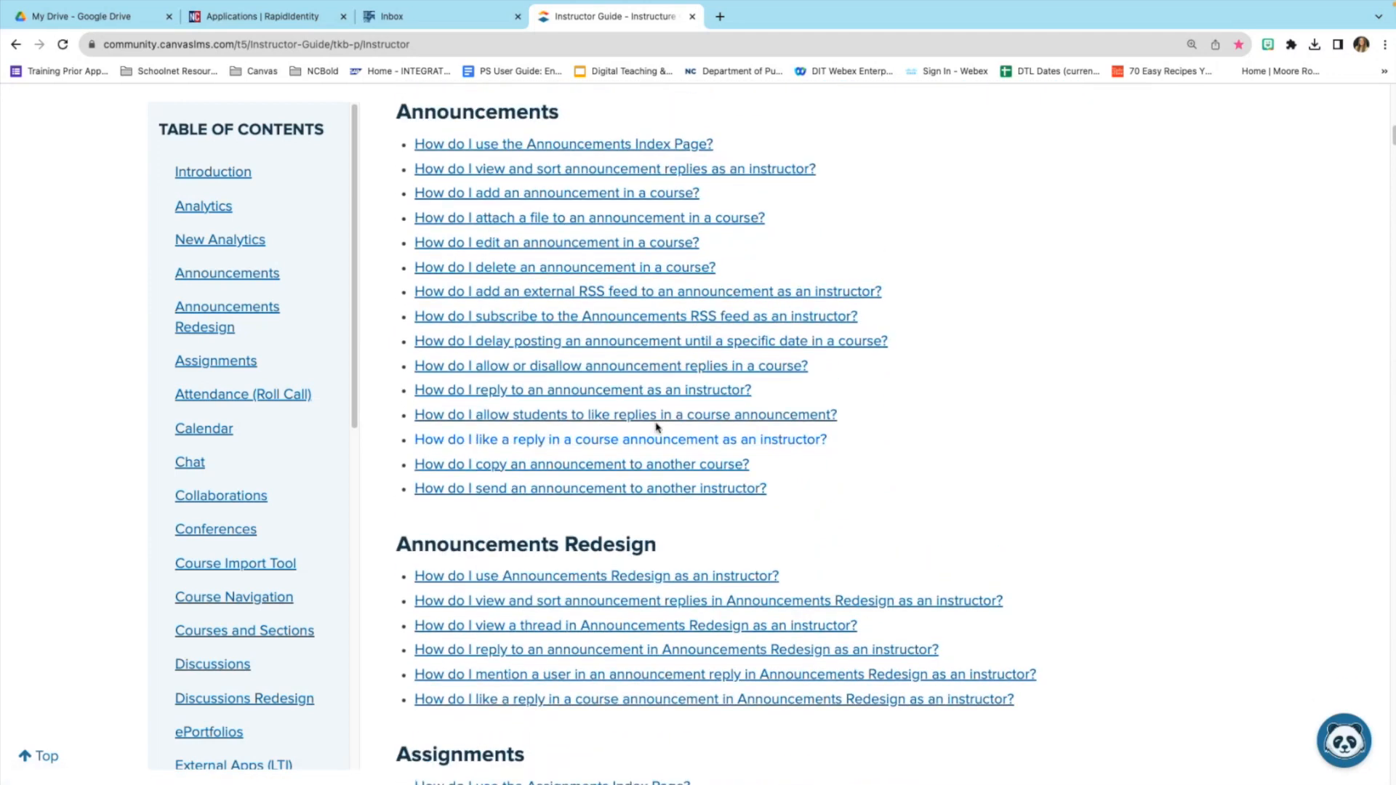
Read through the 'How do I add an announcement in a course?' article, then return to its top.
left_click(552, 203)
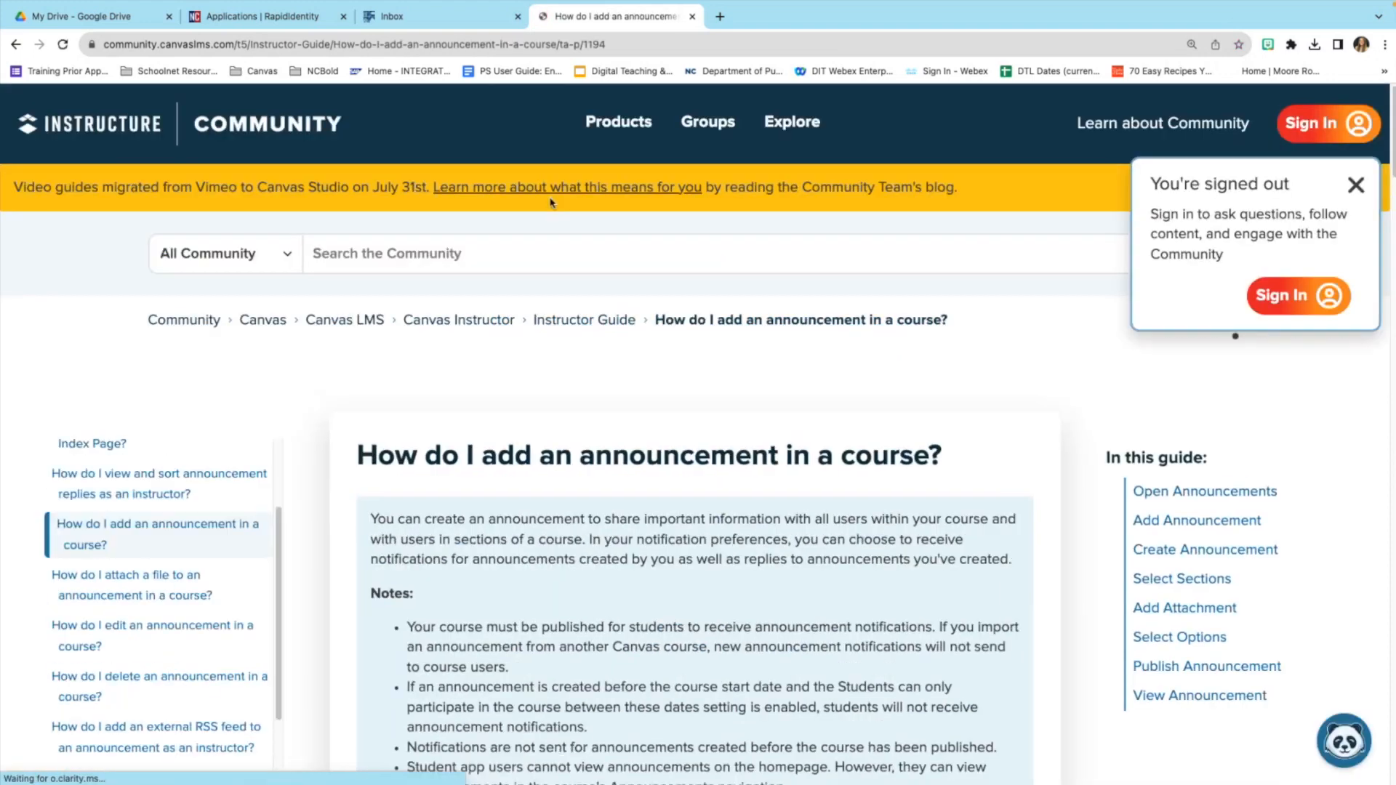
scroll(669, 435, "down", 1)
scroll(669, 434, "down", 3)
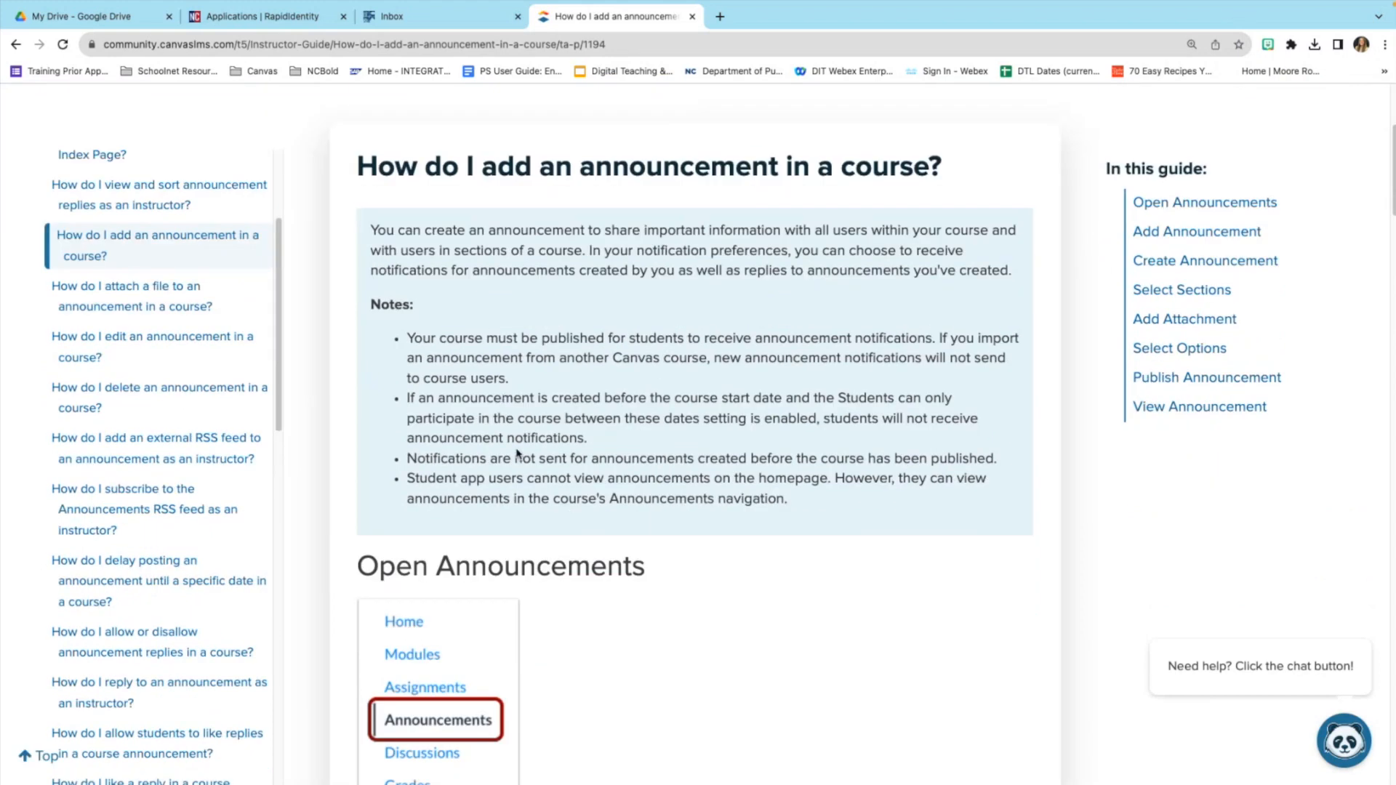
scroll(518, 454, "down", 4)
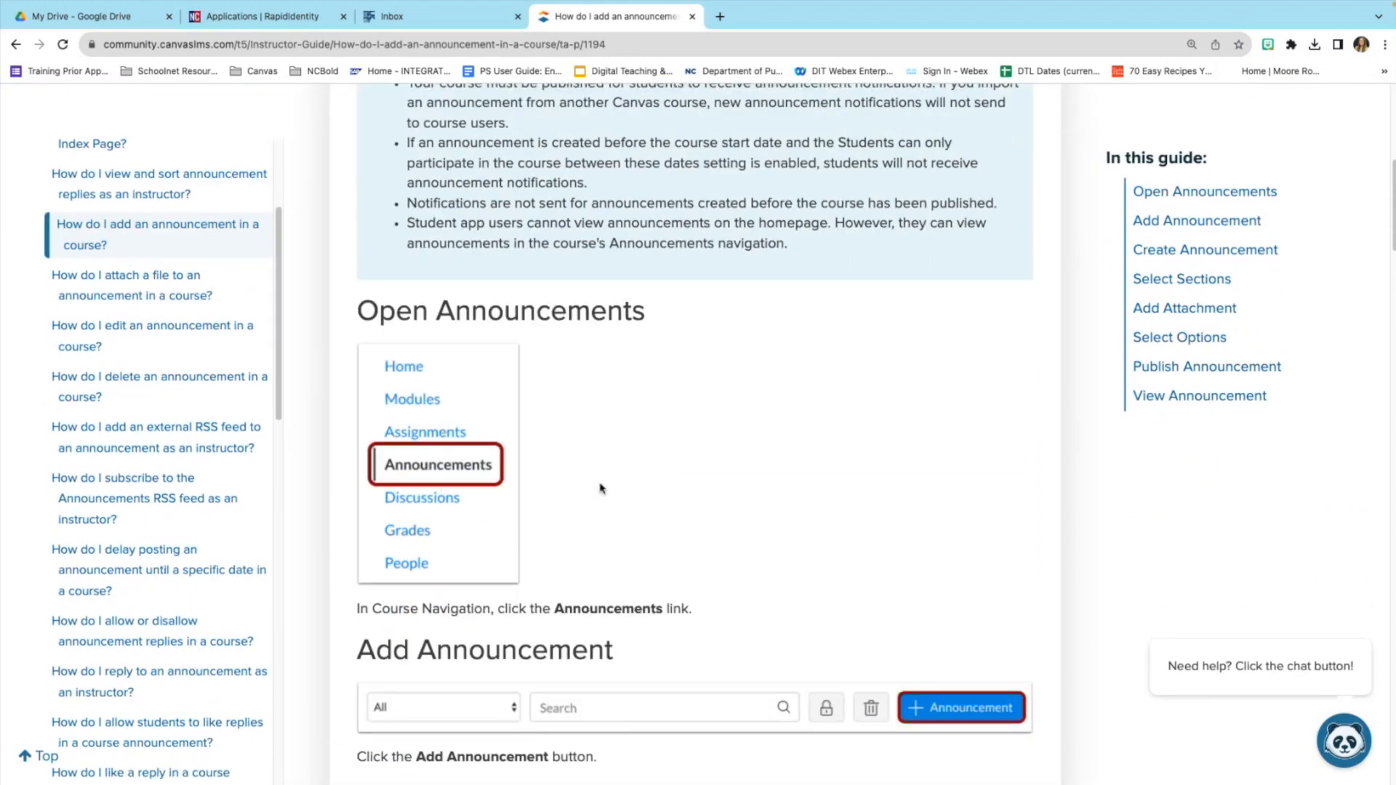
scroll(600, 489, "down", 4)
scroll(600, 488, "down", 12)
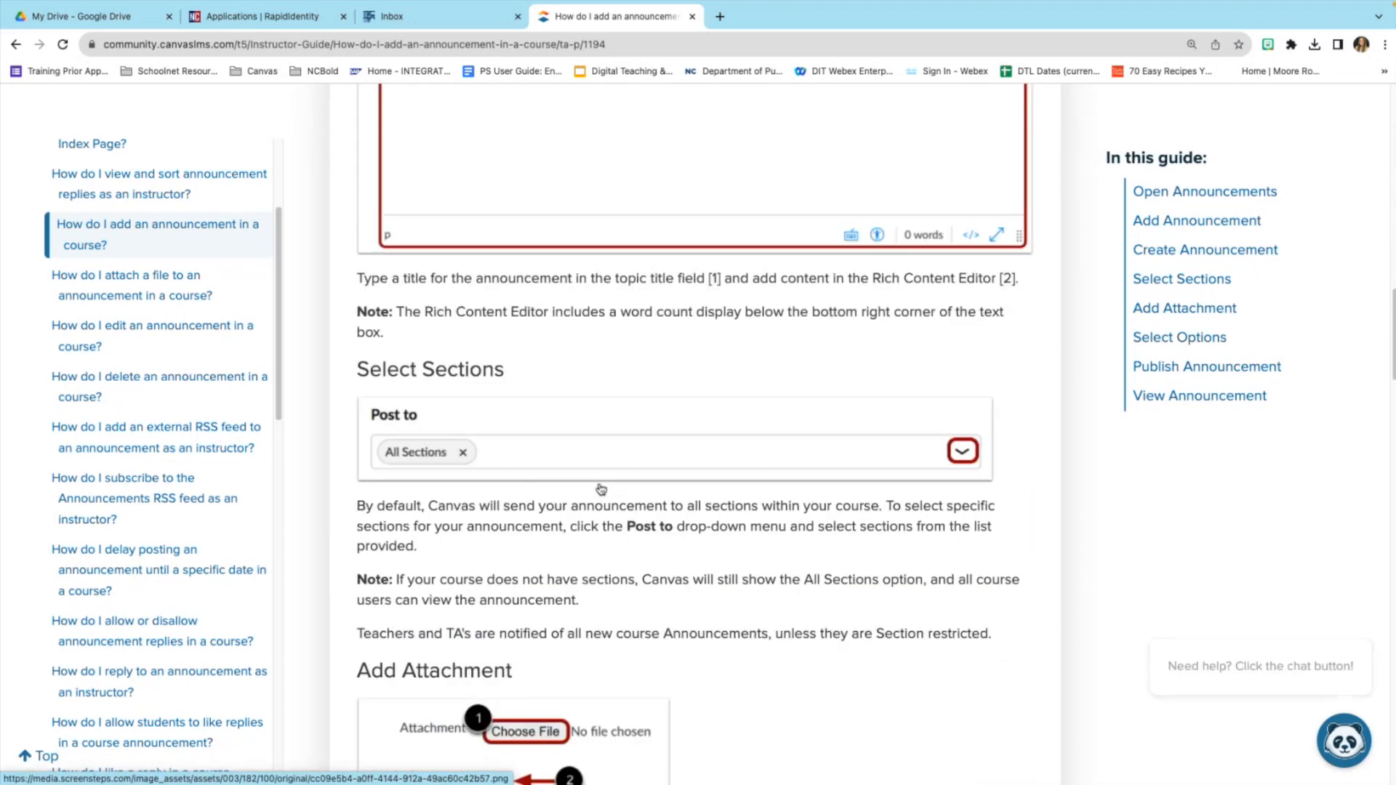
scroll(601, 489, "down", 12)
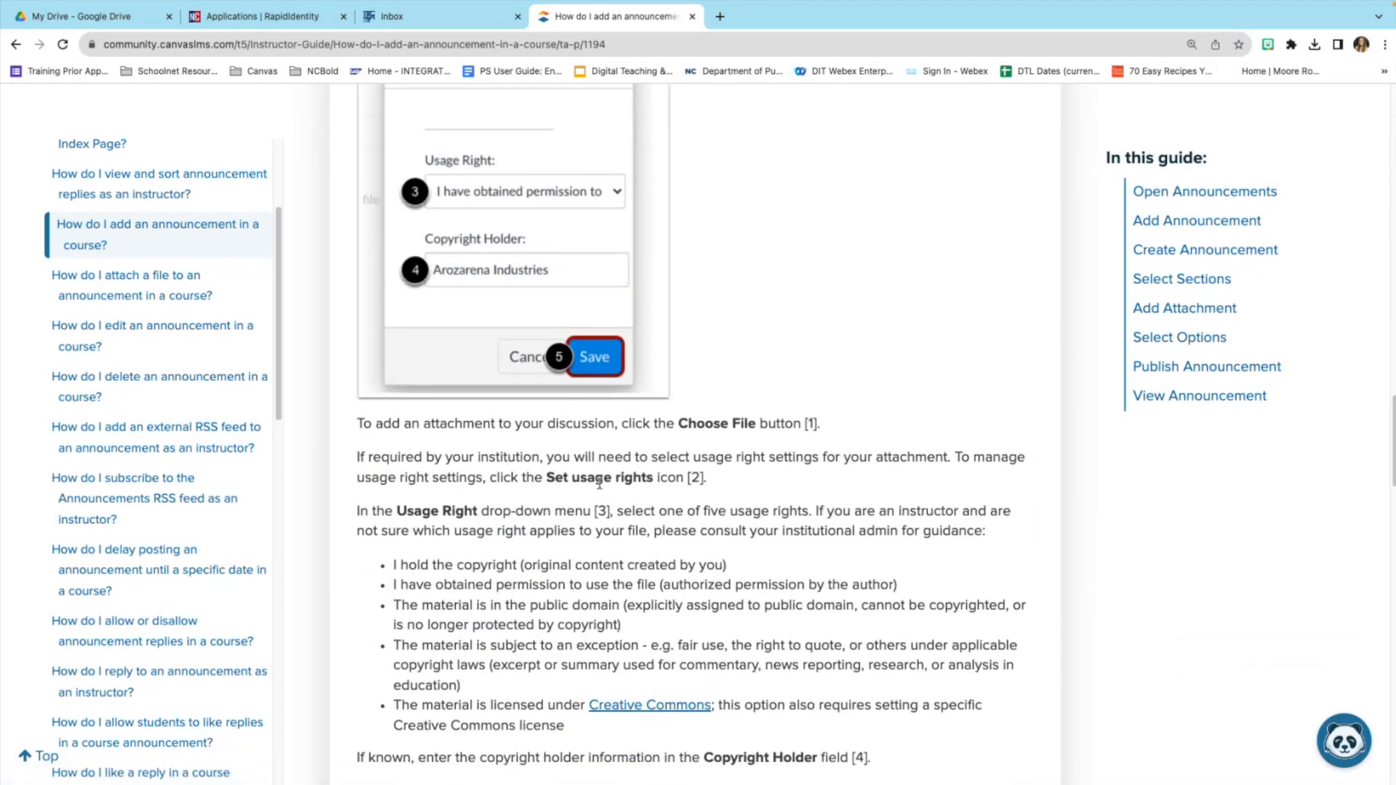
scroll(600, 483, "down", 12)
scroll(600, 483, "down", 9)
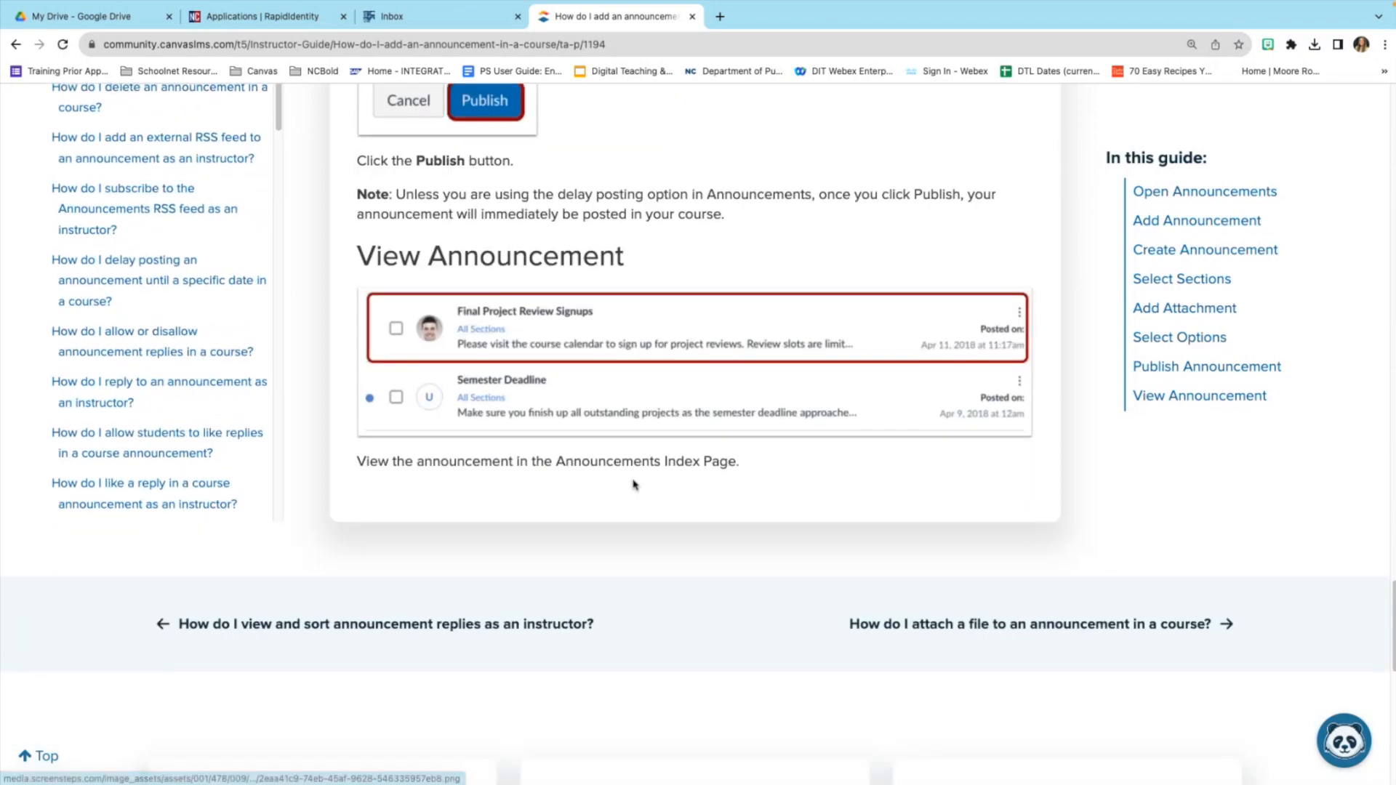
scroll(634, 485, "up", 20)
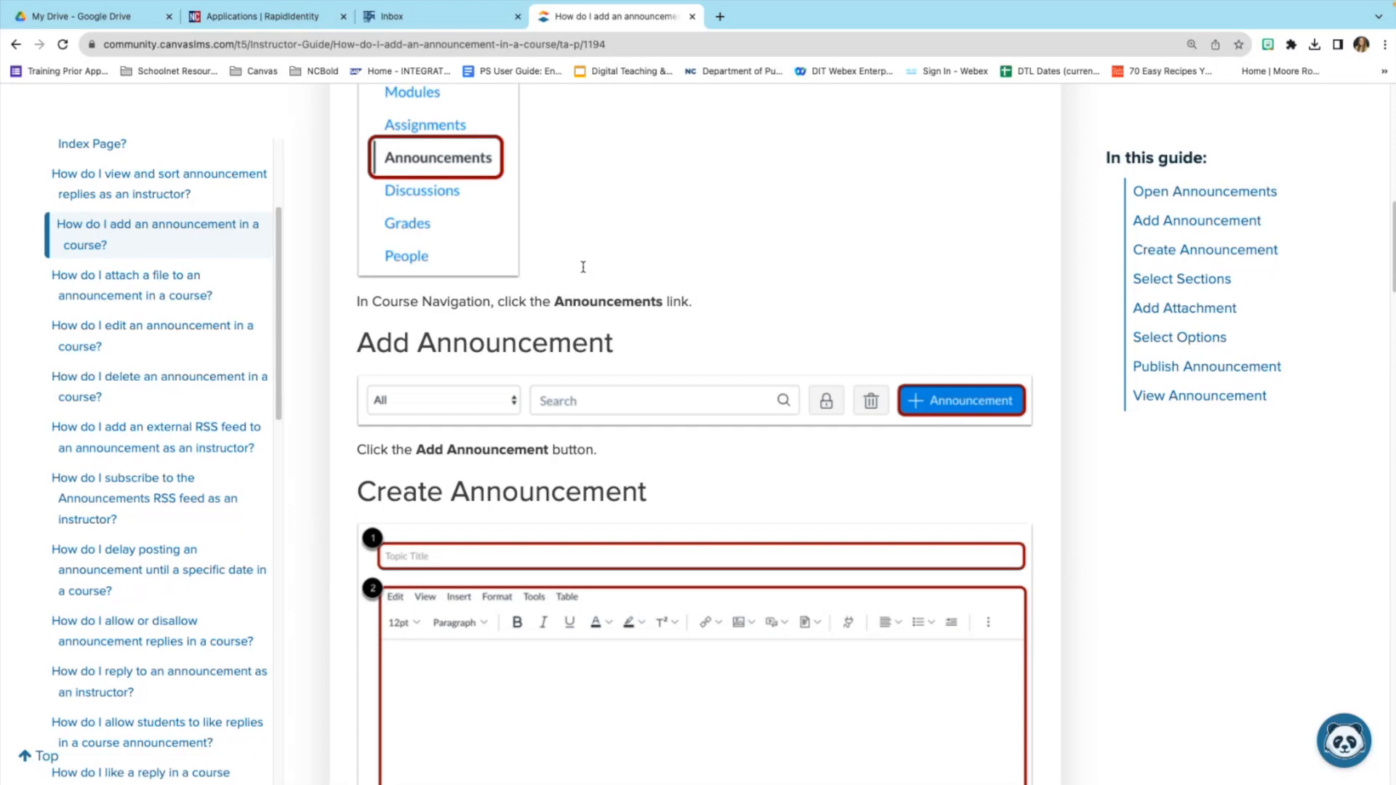
scroll(574, 241, "up", 15)
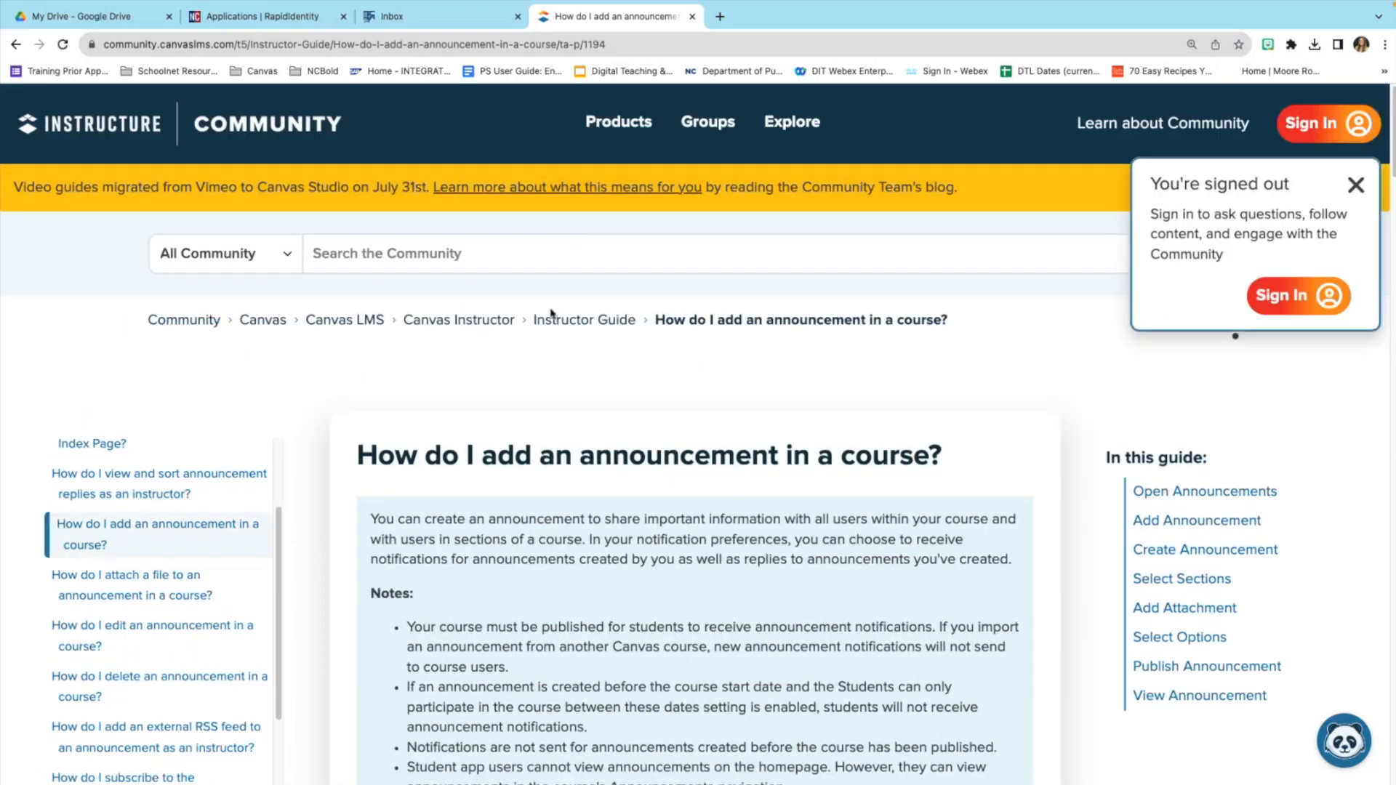
Back on the Canvas Inbox tab, look through the Help tray's resources and release notes.
left_click(428, 17)
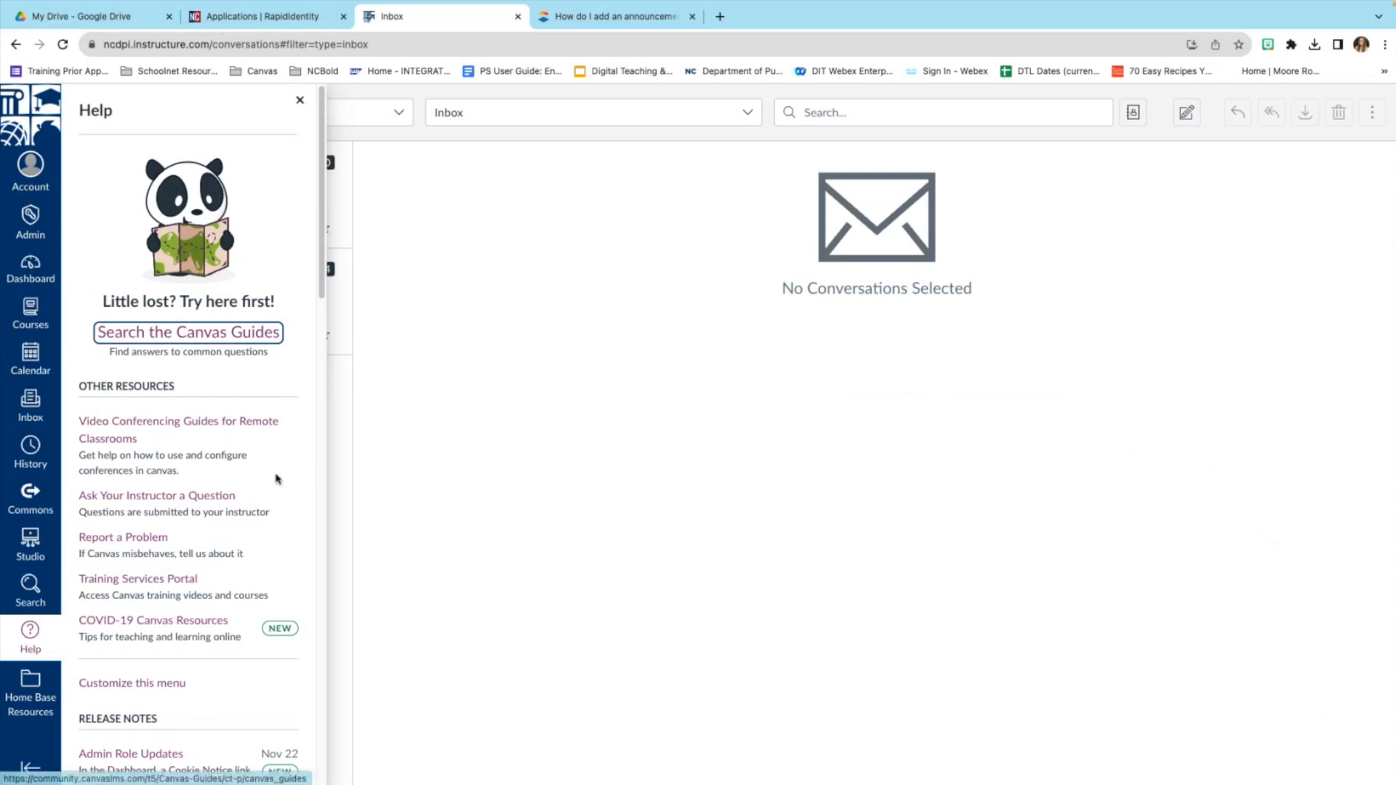
scroll(276, 479, "down", 1)
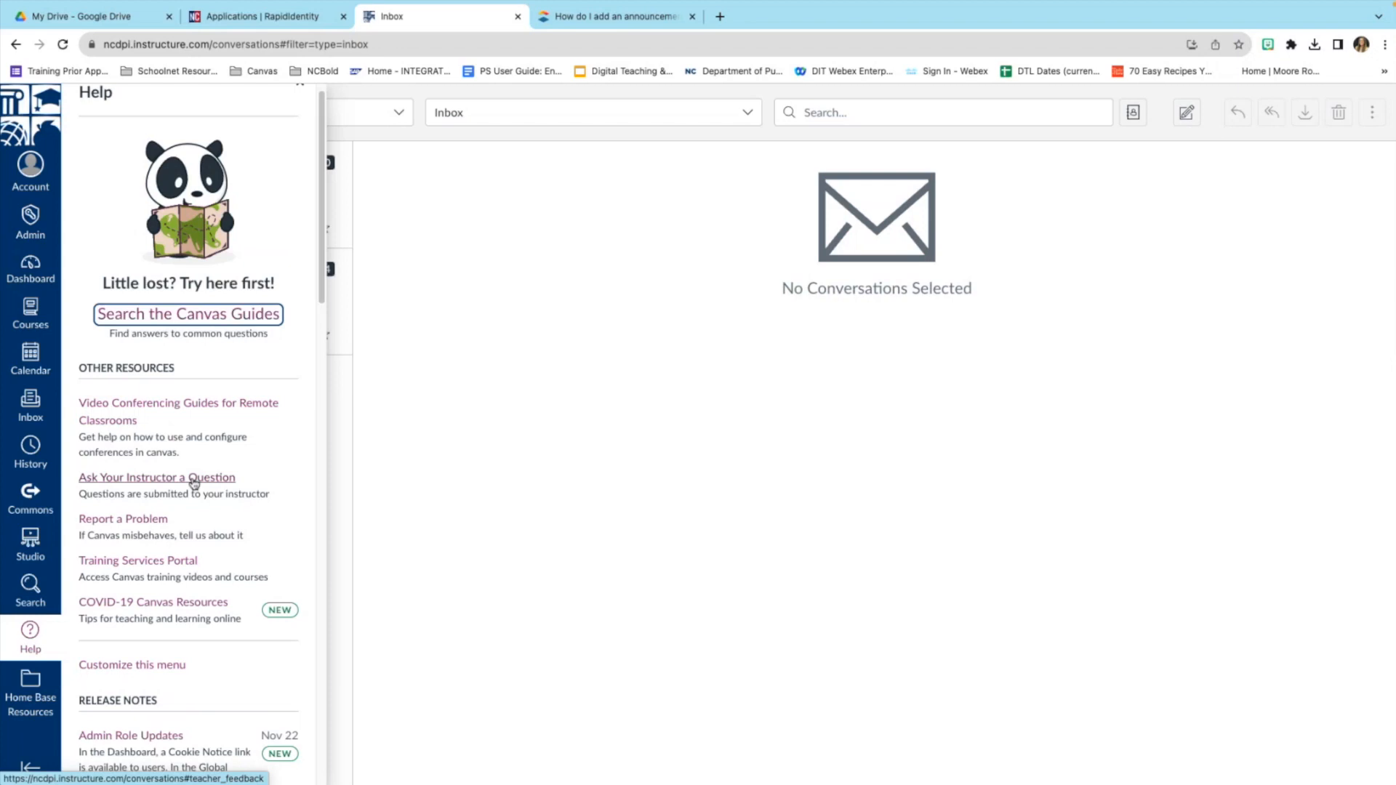
scroll(185, 493, "down", 1)
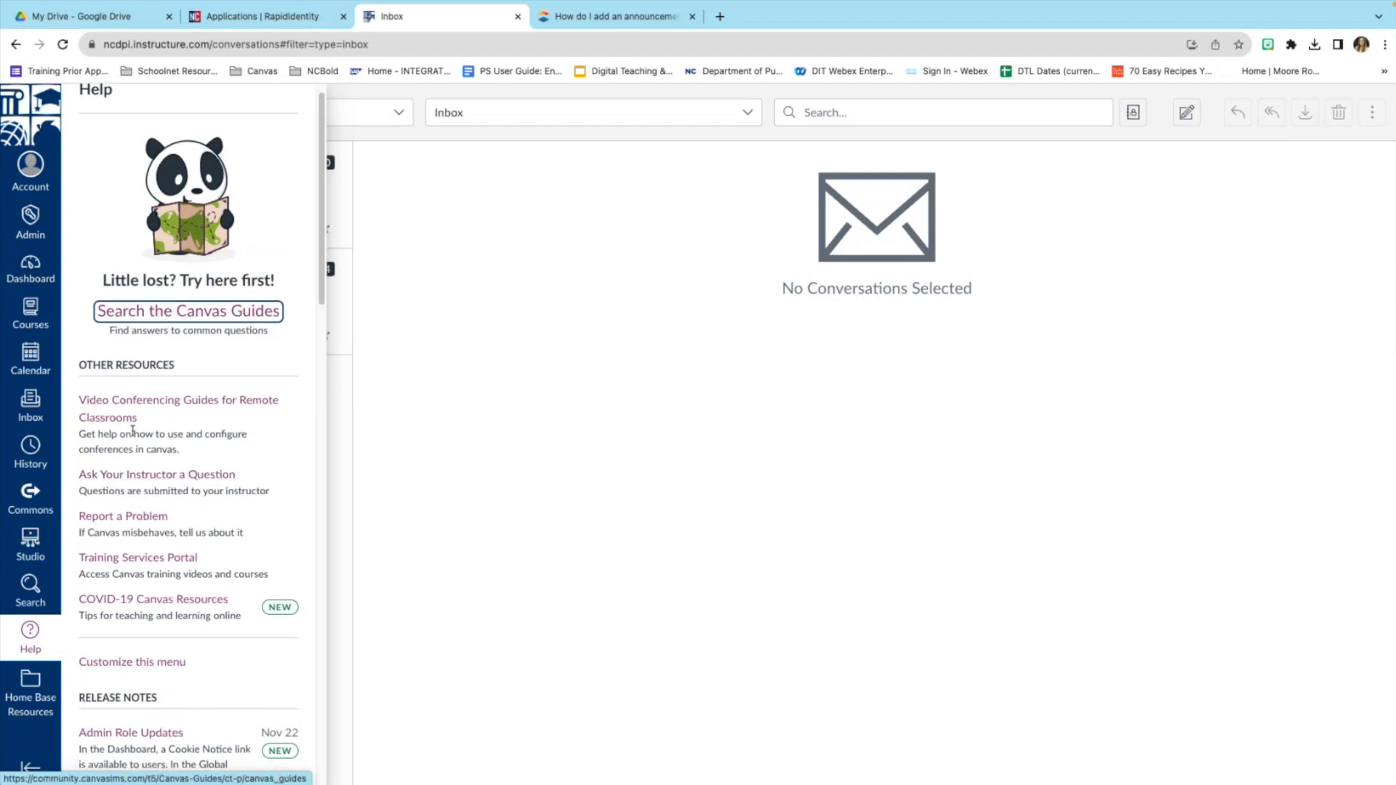
scroll(132, 431, "down", 4)
scroll(152, 545, "down", 8)
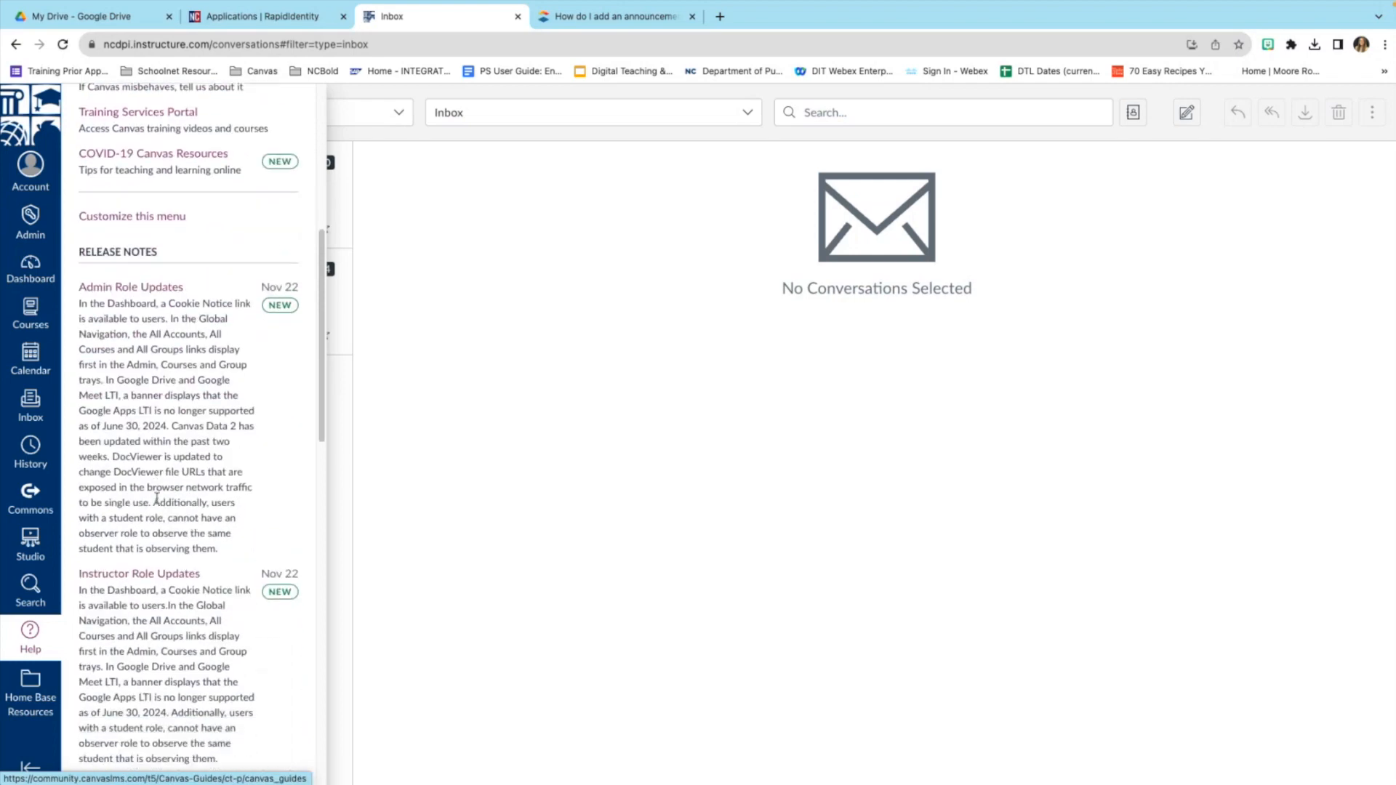
scroll(157, 500, "down", 1)
scroll(168, 448, "up", 13)
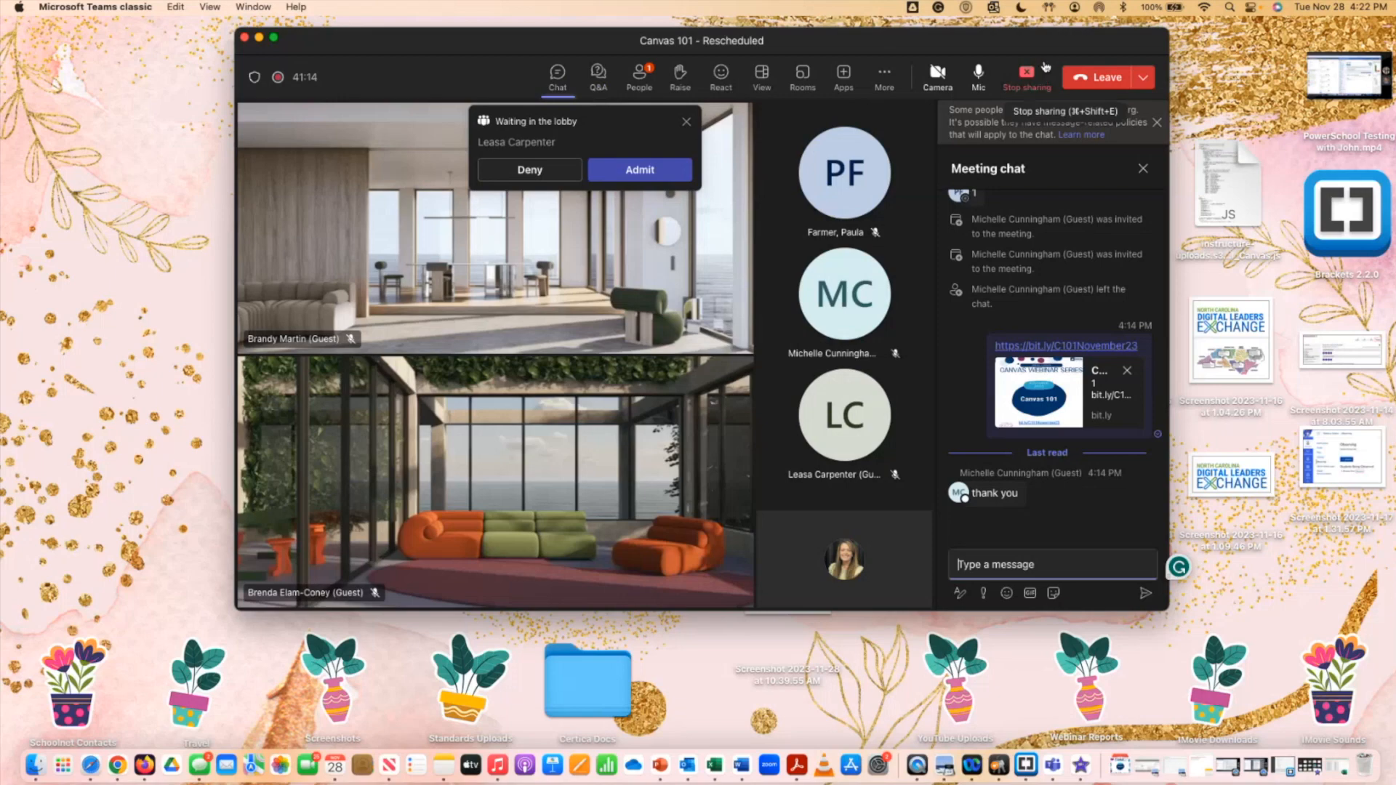
left_click(124, 735)
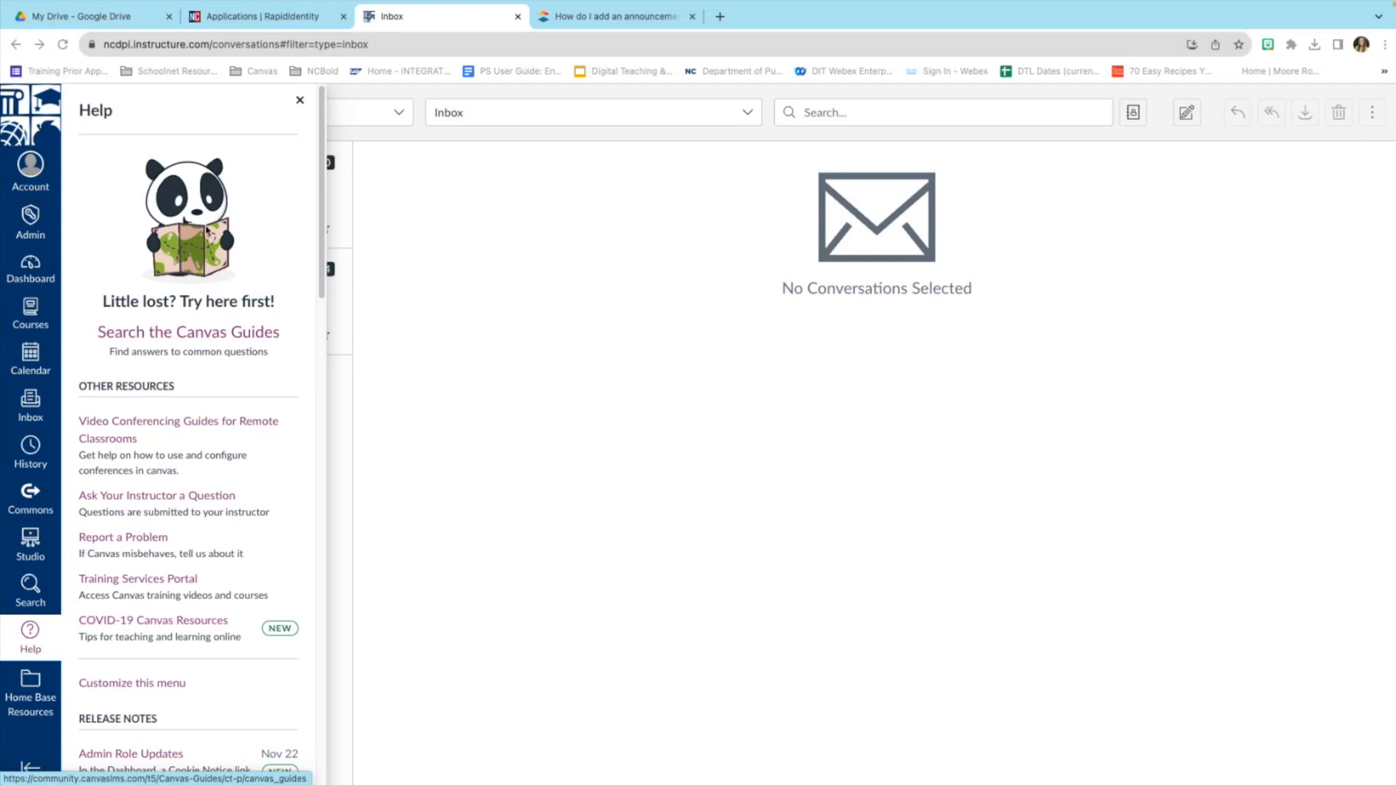
left_click(39, 318)
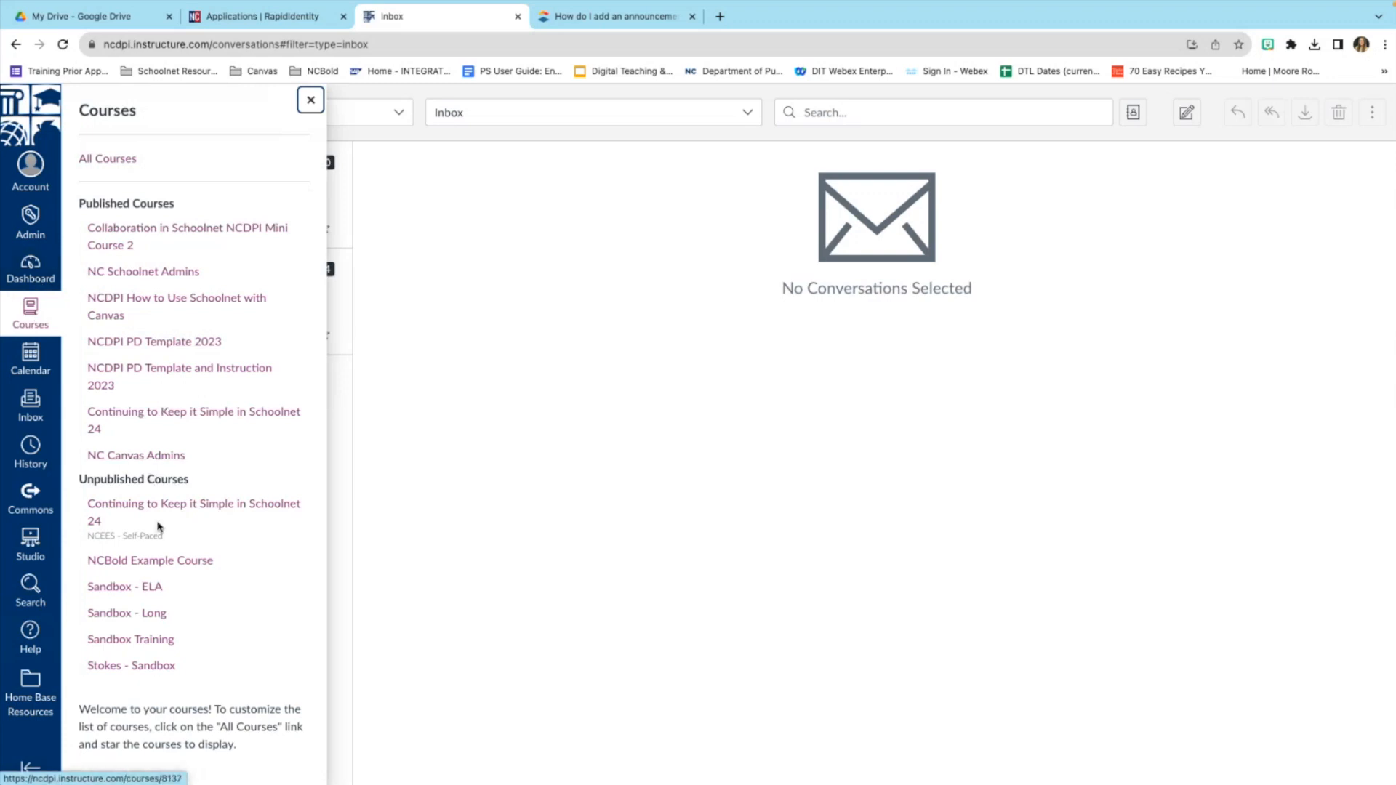
left_click(164, 644)
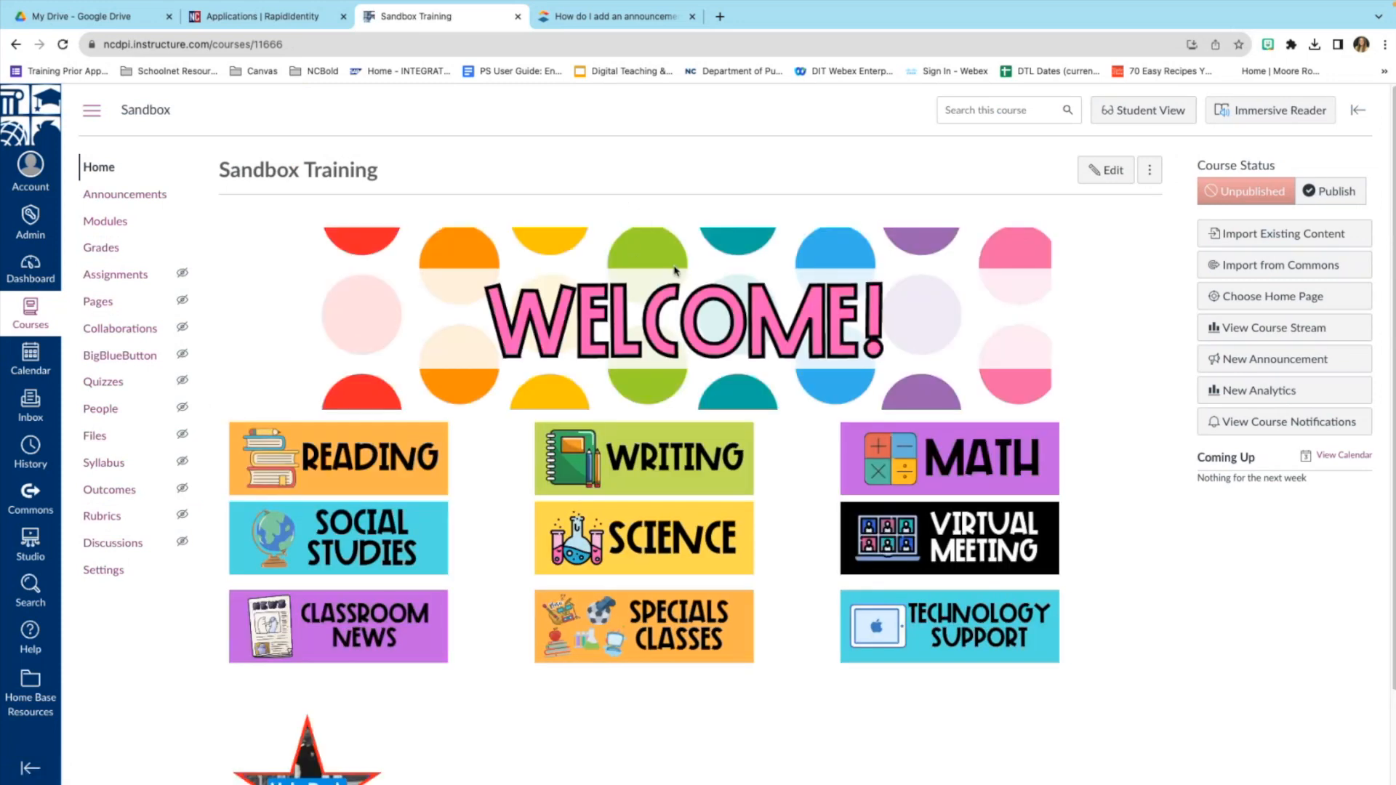
scroll(676, 273, "down", 1)
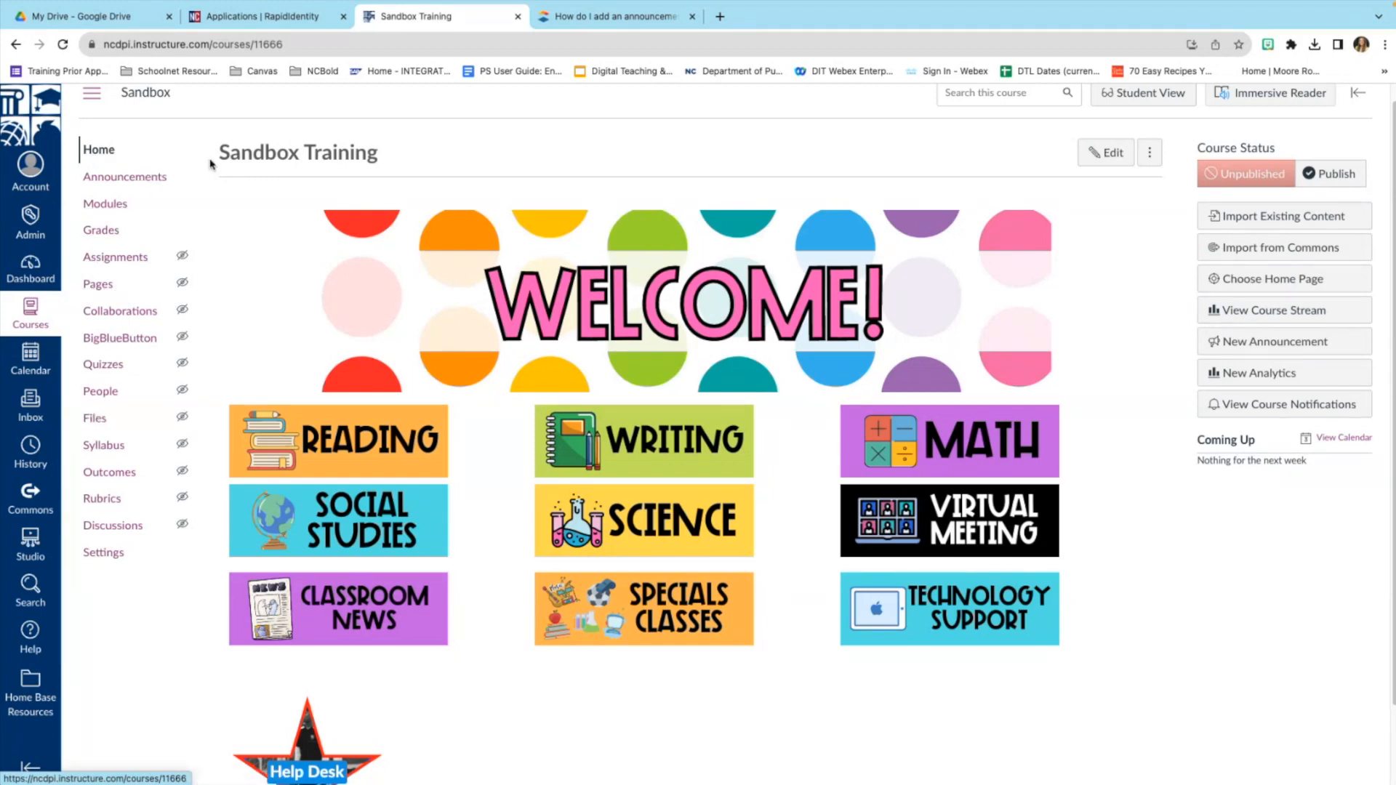
mouse_move(186, 258)
mouse_move(198, 284)
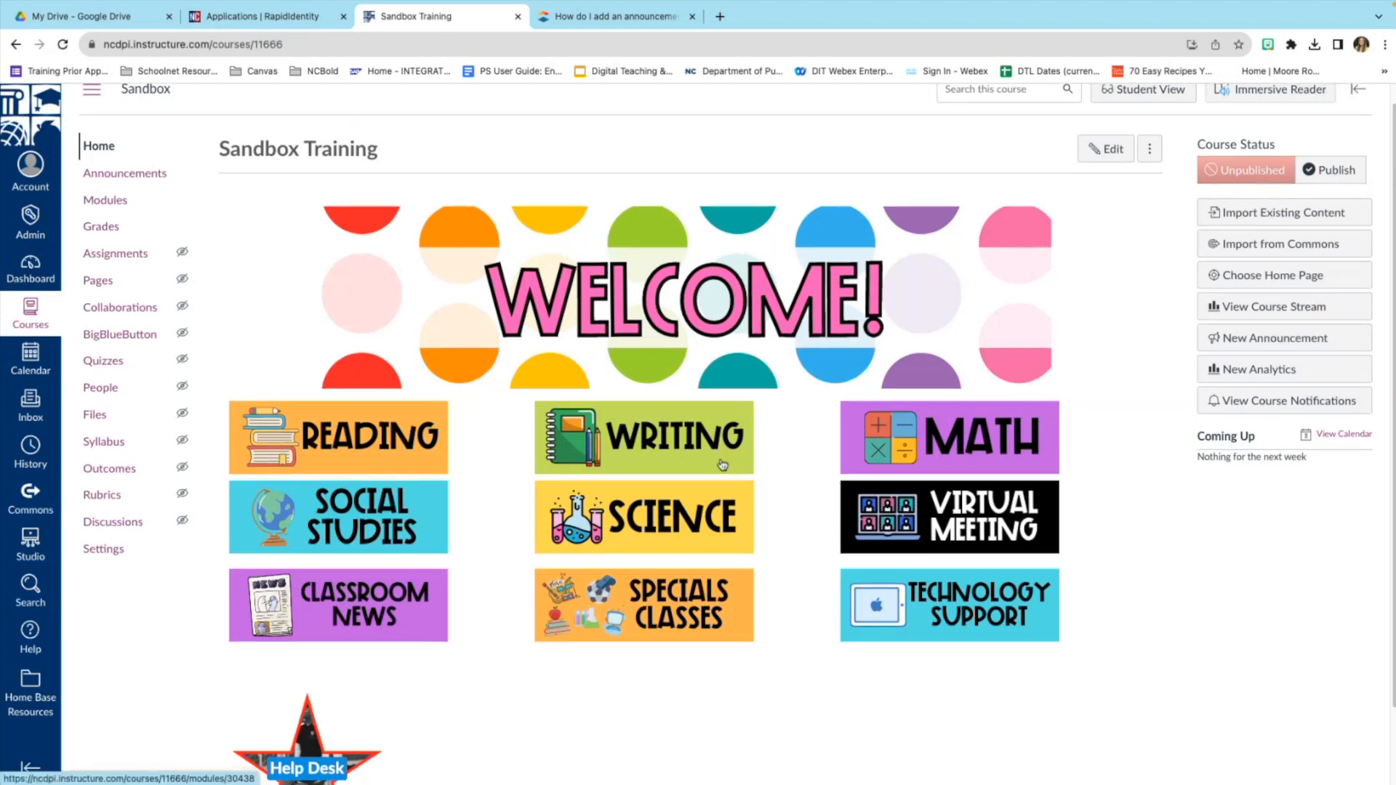
scroll(720, 466, "down", 1)
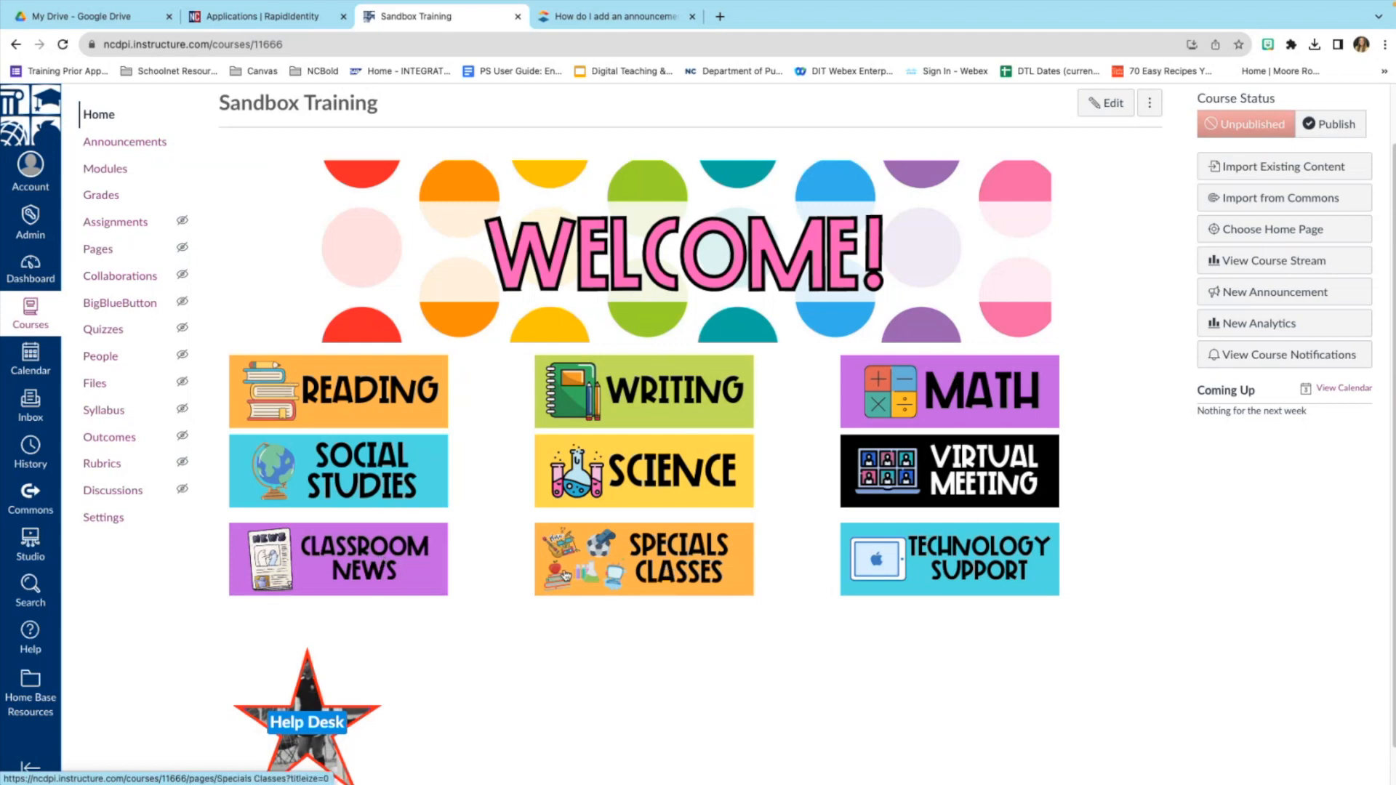
scroll(530, 422, "up", 1)
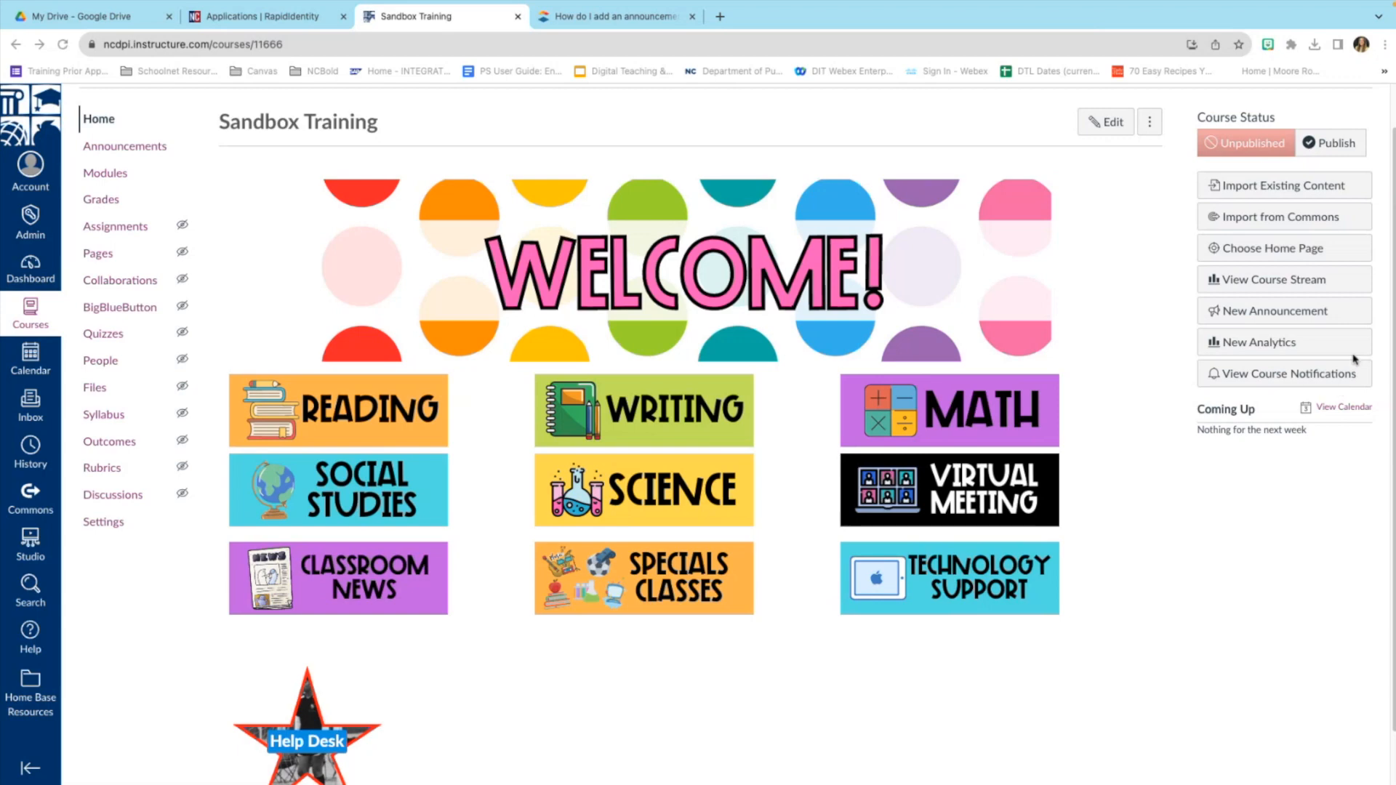
scroll(1335, 274, "up", 1)
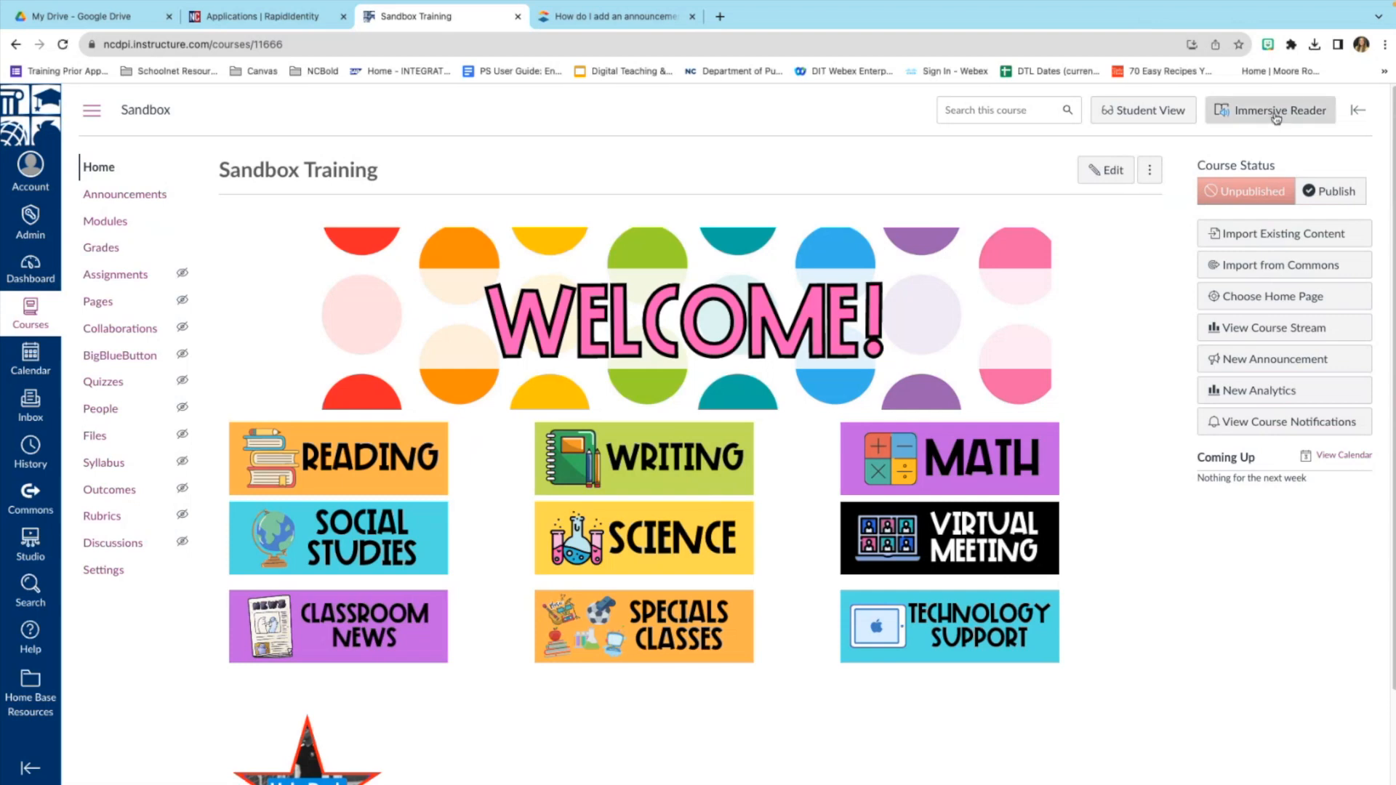
View the course home page in Immersive Reader, exit, and reopen it.
left_click(1276, 118)
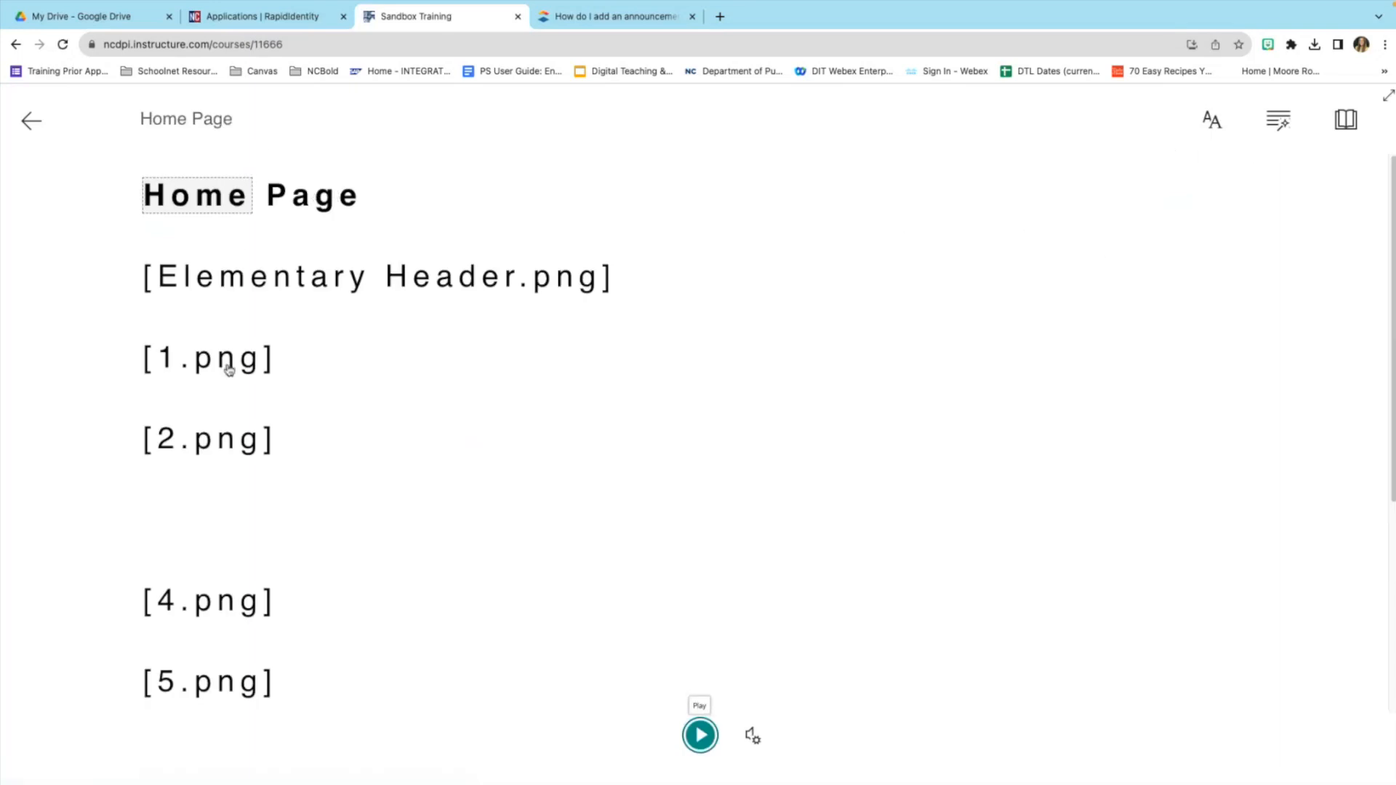
scroll(215, 646, "down", 5)
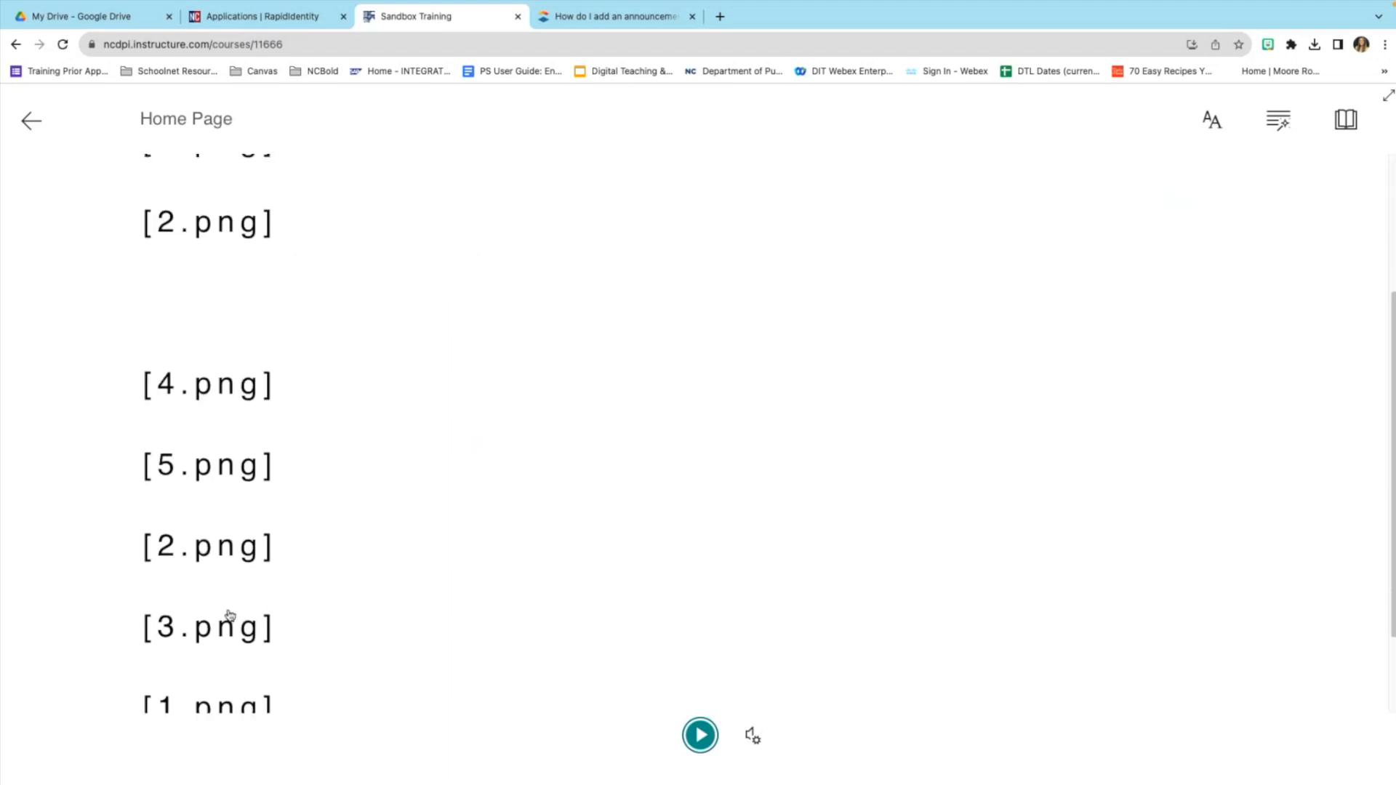
scroll(235, 599, "up", 5)
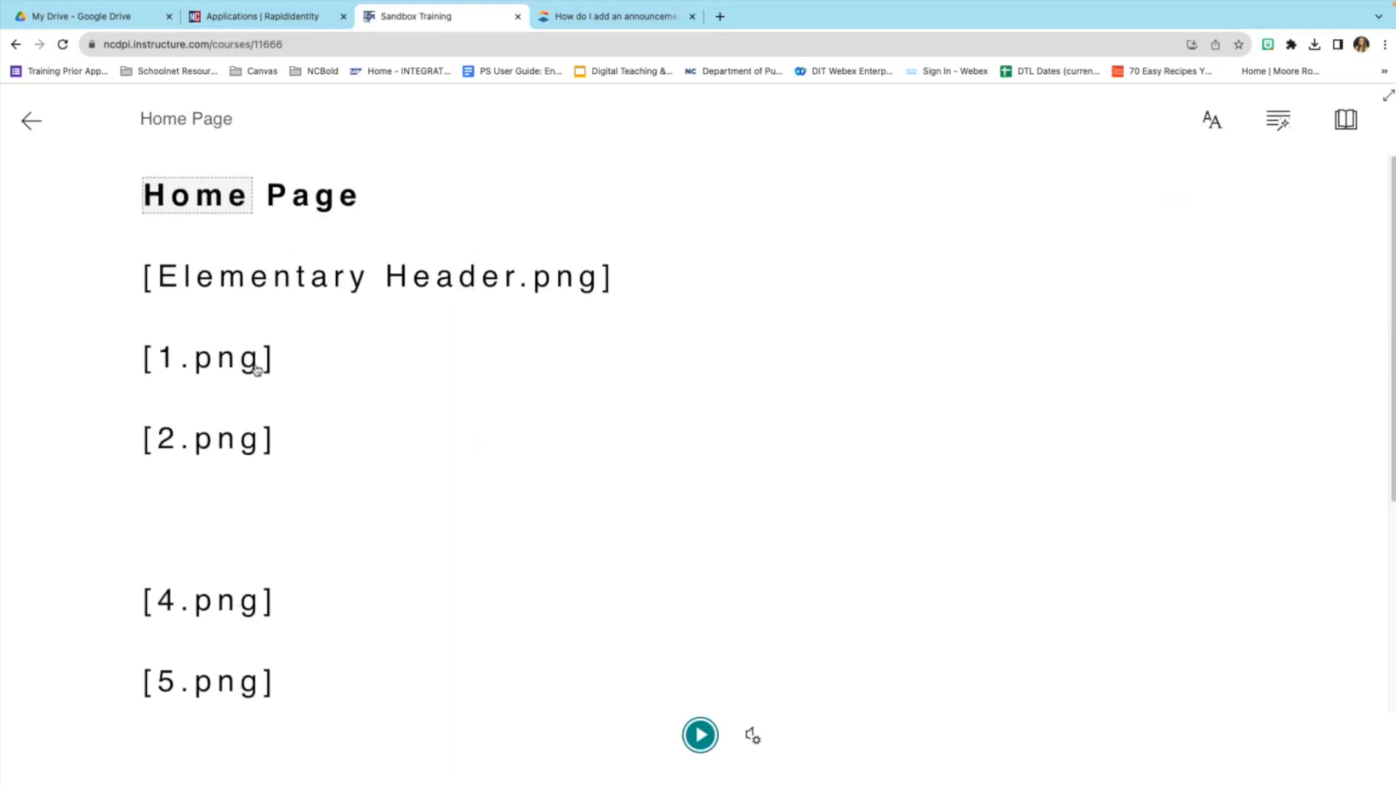
left_click(33, 125)
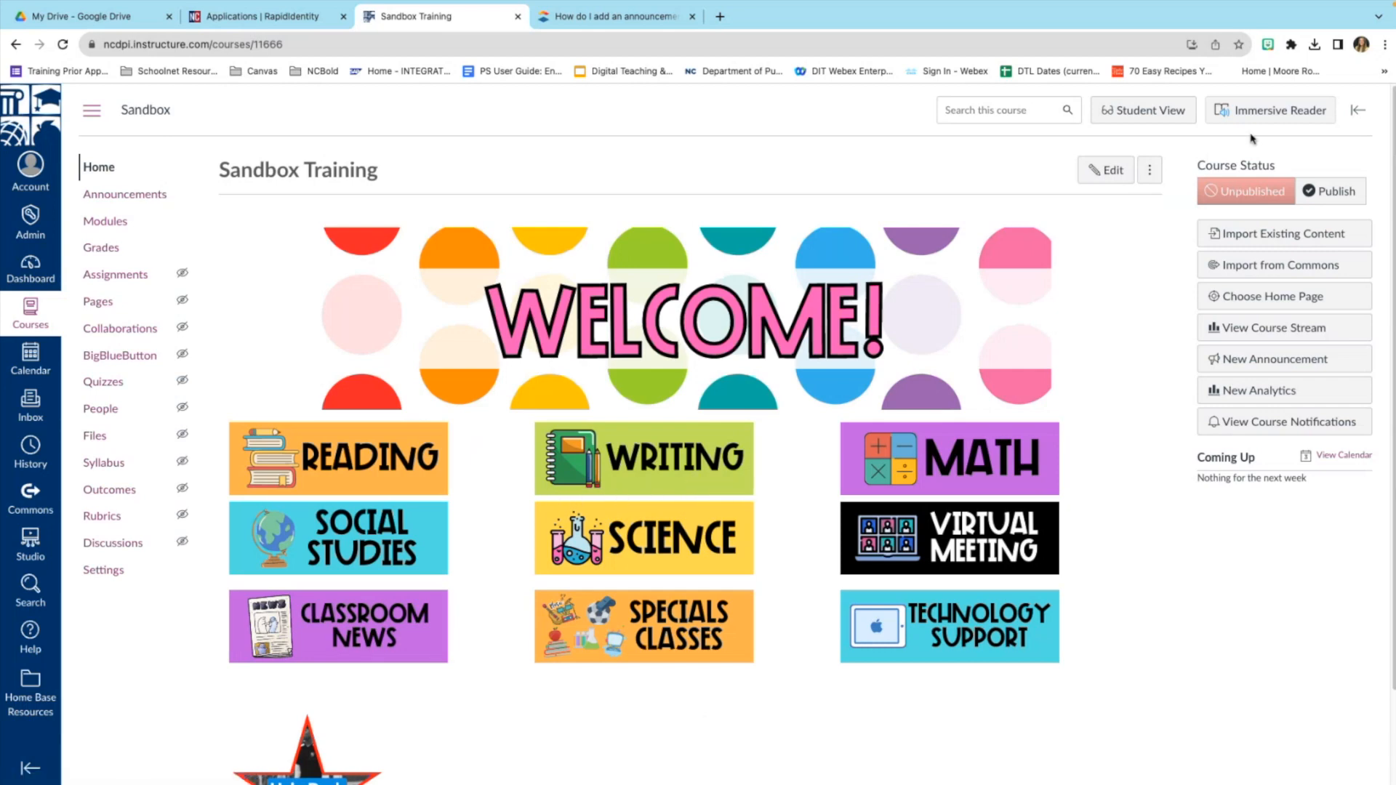
left_click(1276, 118)
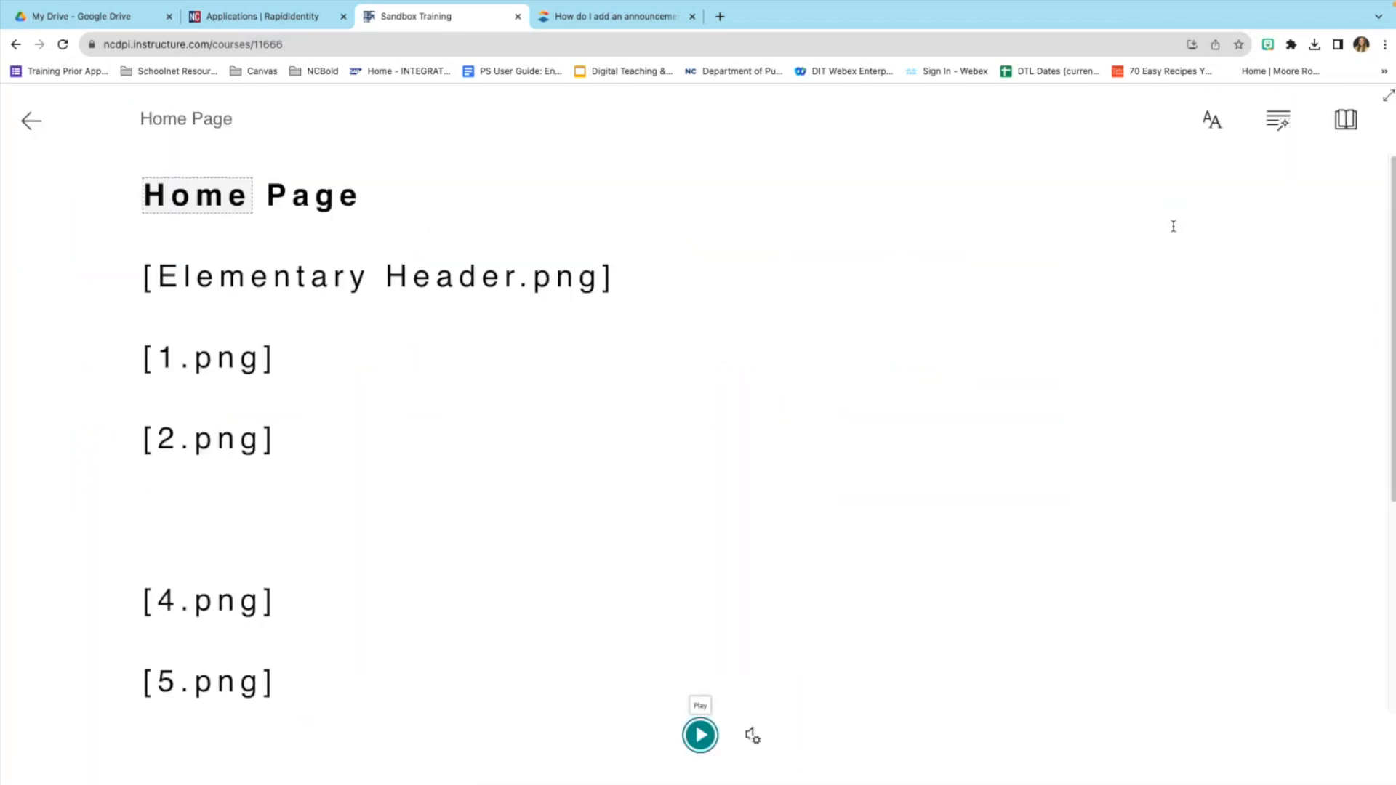
Look over Immersive Reader's Text and Reading Preferences and its translation languages, then exit the reader.
left_click(1214, 124)
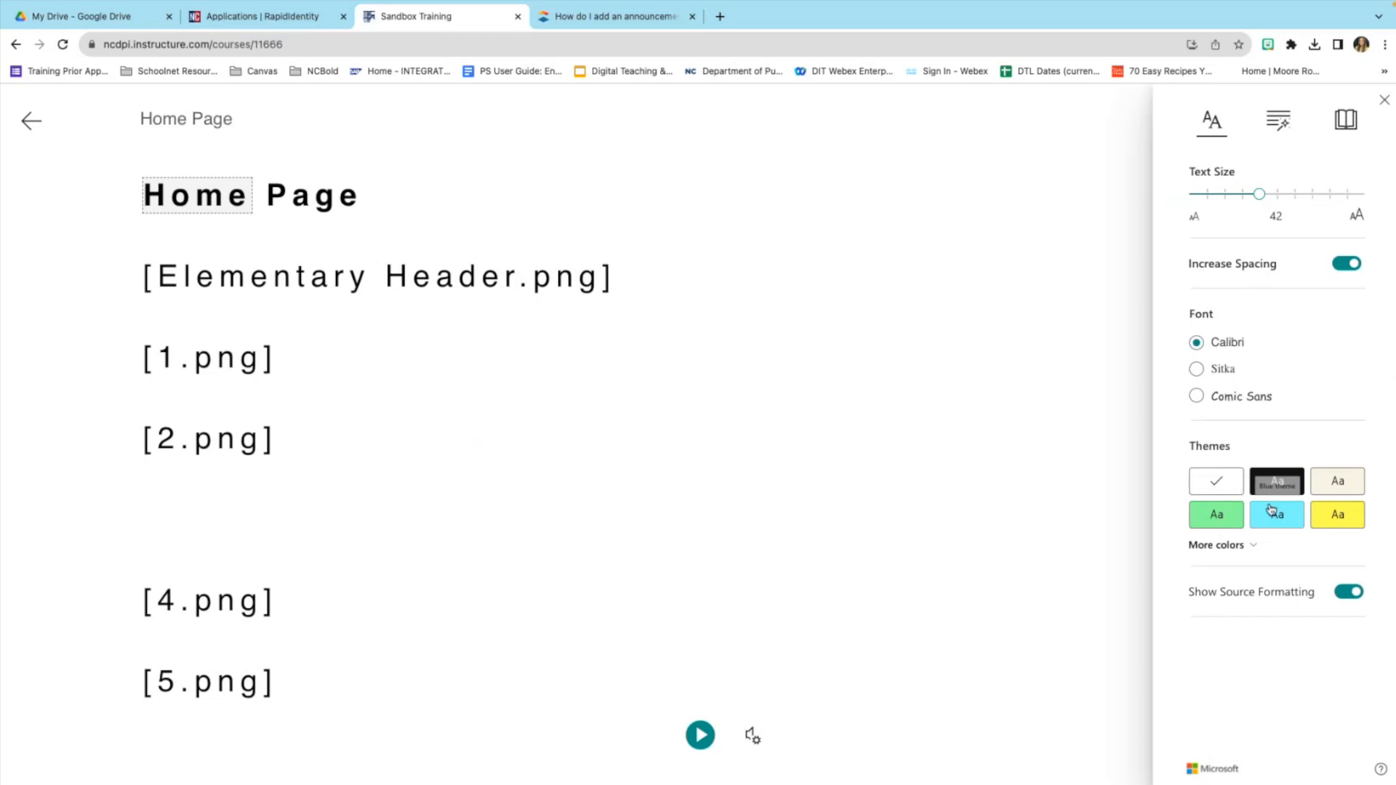
left_click(1350, 125)
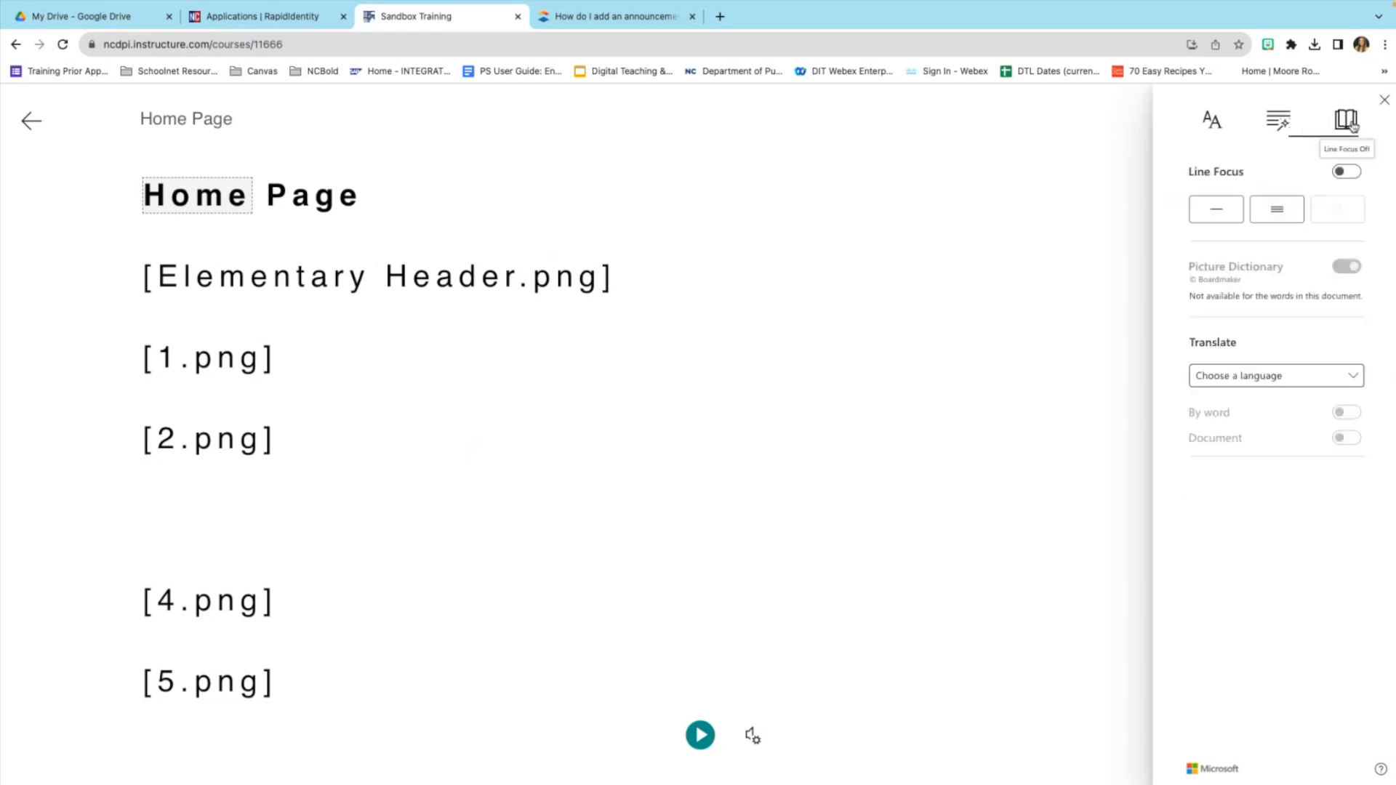
left_click(1338, 376)
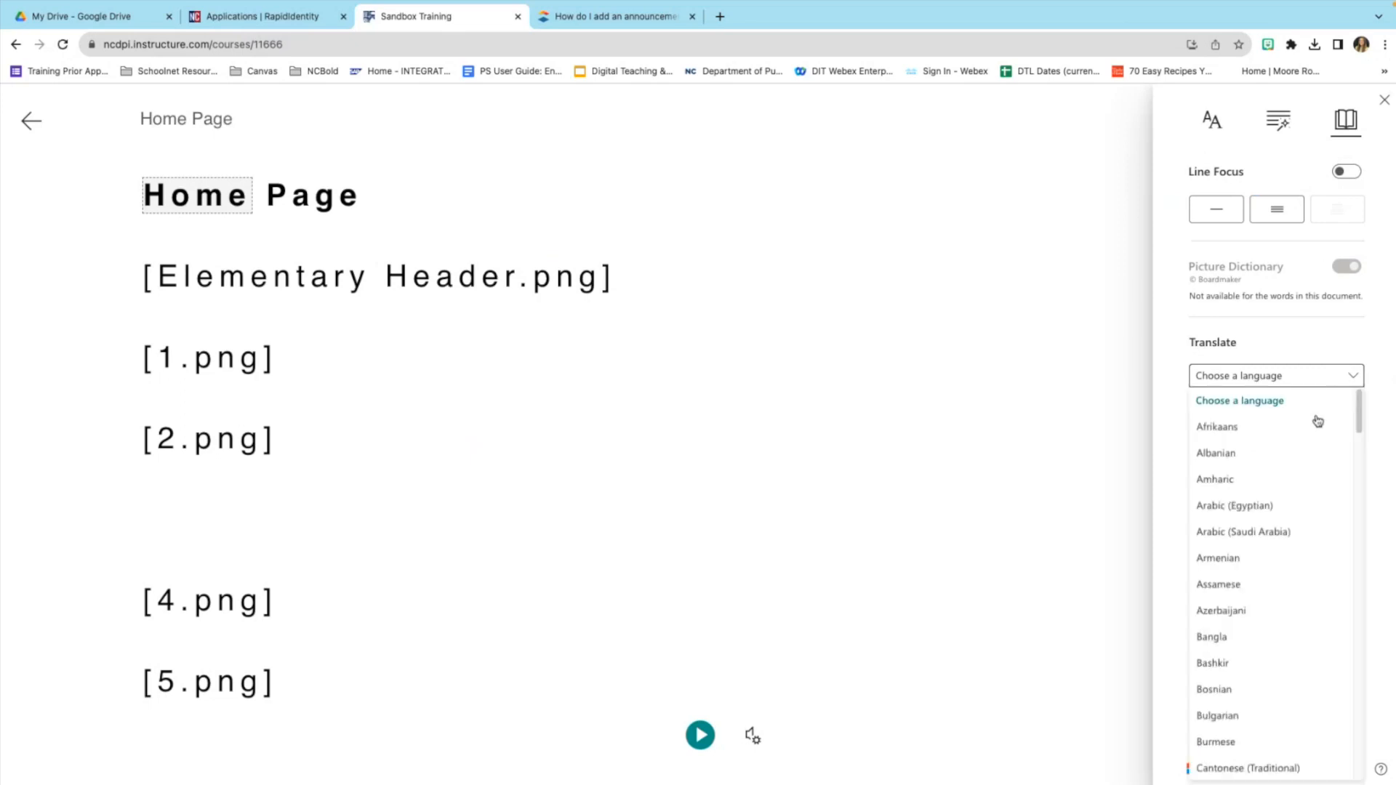
scroll(1314, 500, "down", 10)
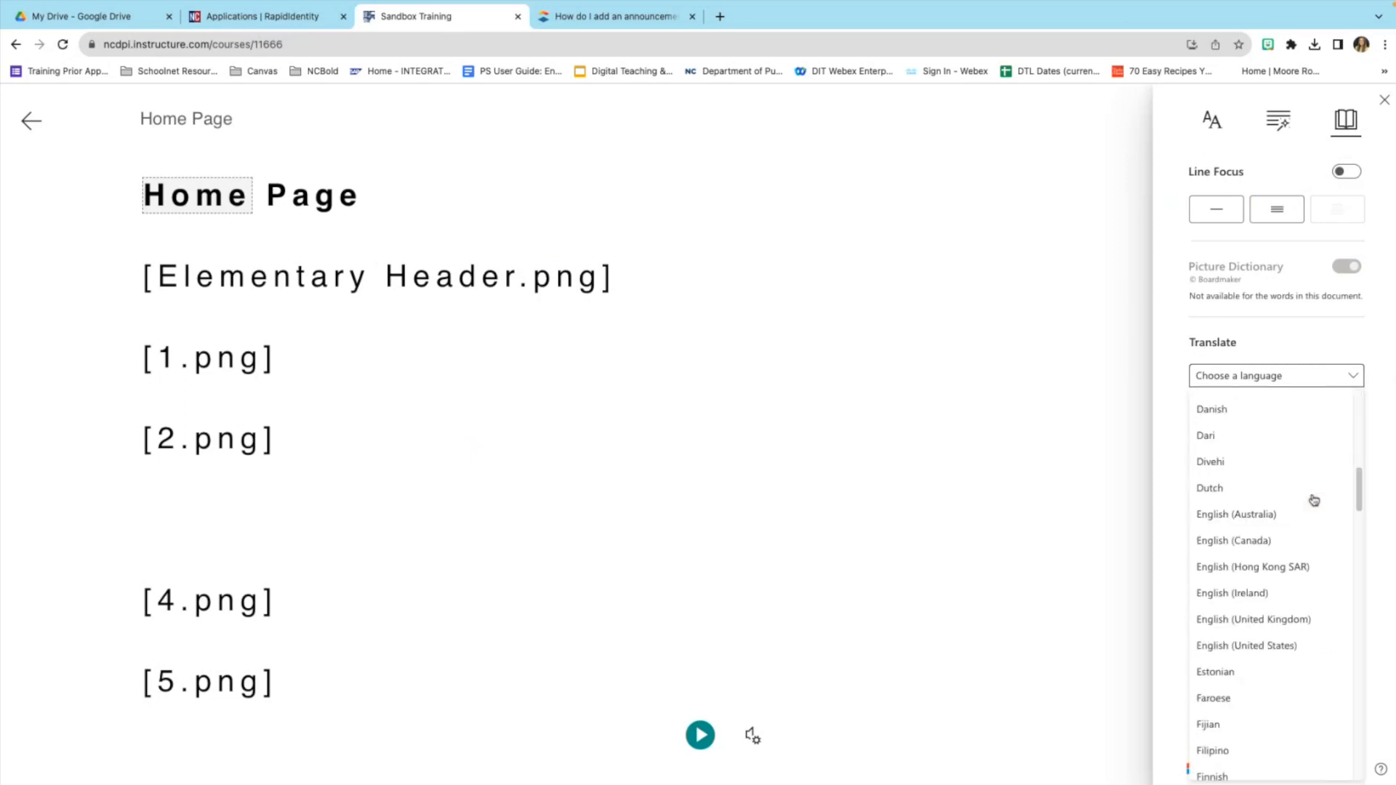
scroll(1313, 500, "down", 10)
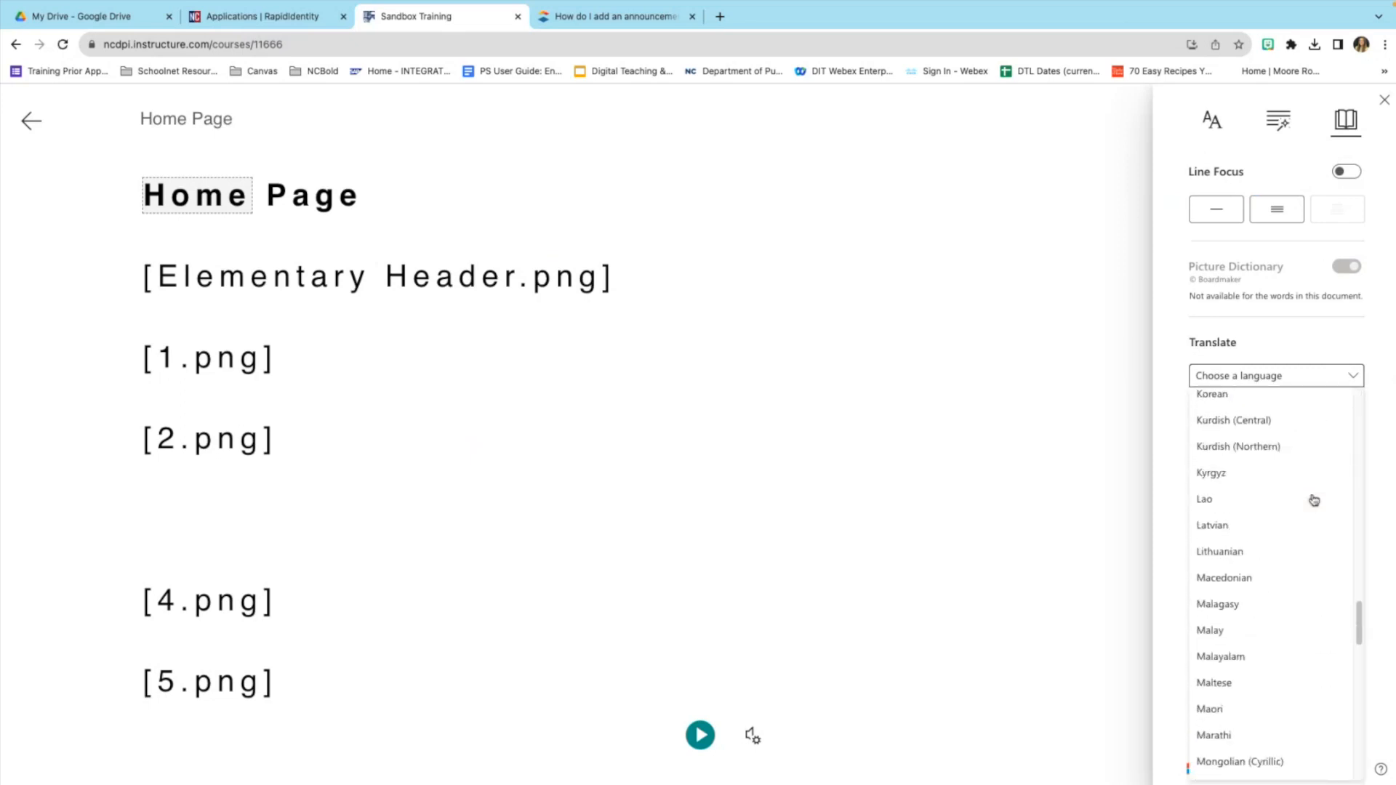
scroll(1314, 501, "down", 8)
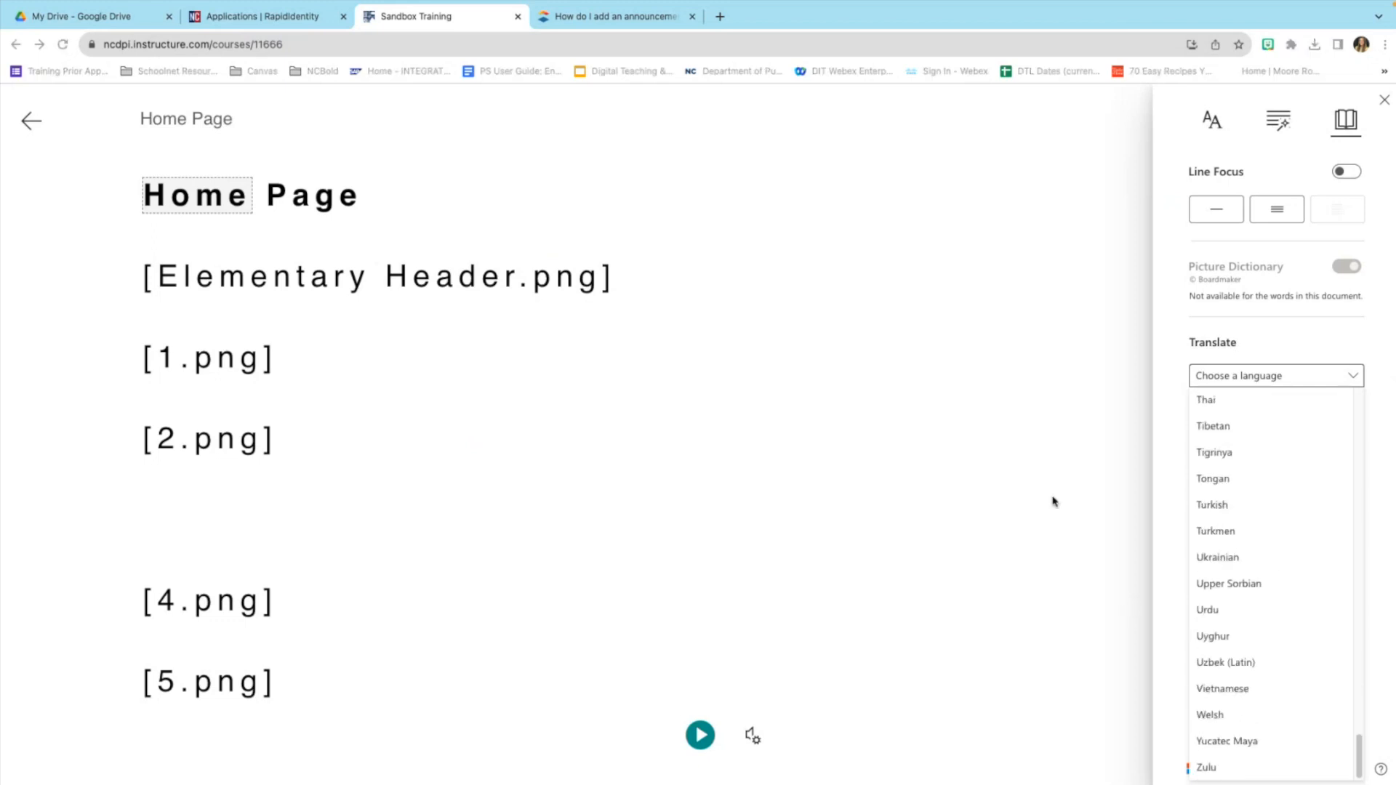
scroll(1279, 516, "up", 1)
scroll(1280, 517, "up", 15)
scroll(1280, 517, "up", 5)
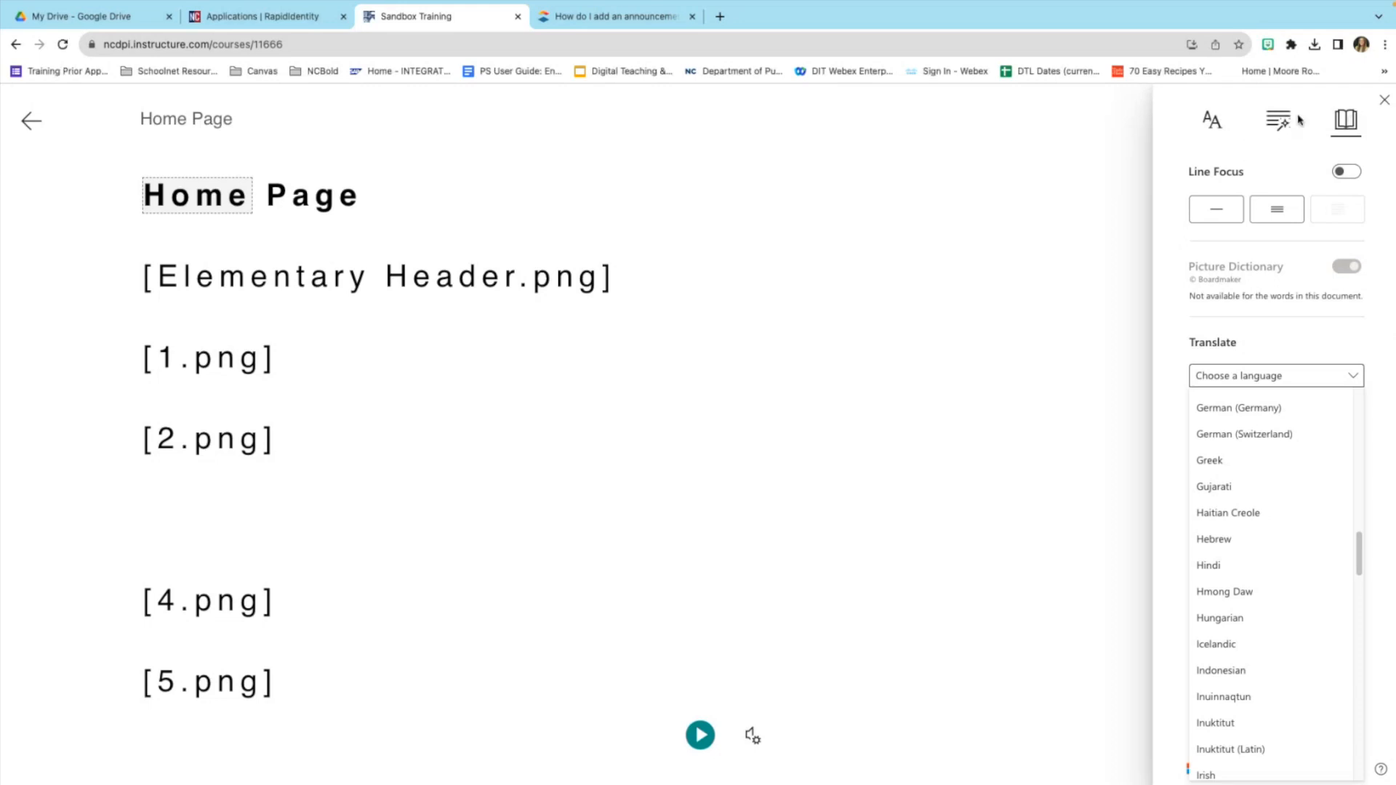
left_click(1384, 100)
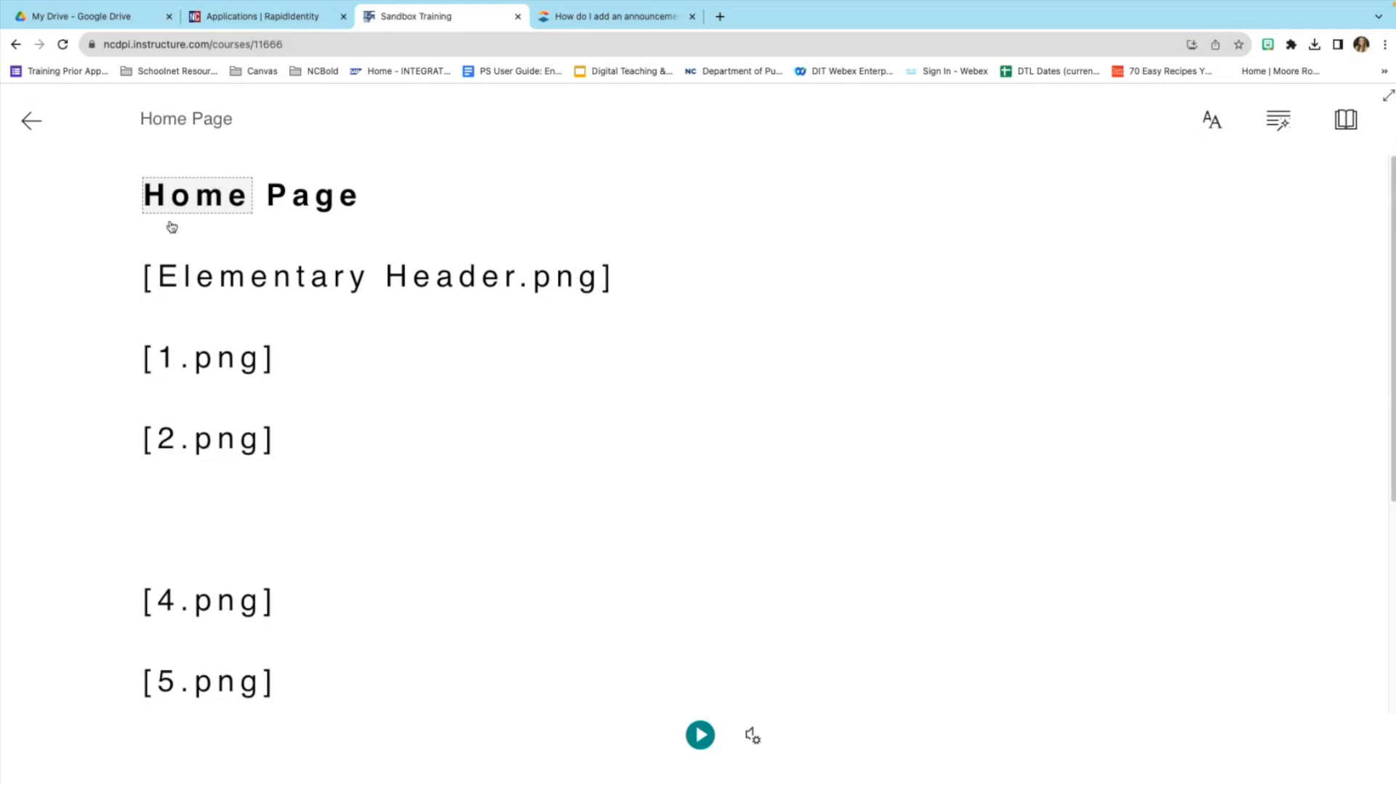
left_click(33, 122)
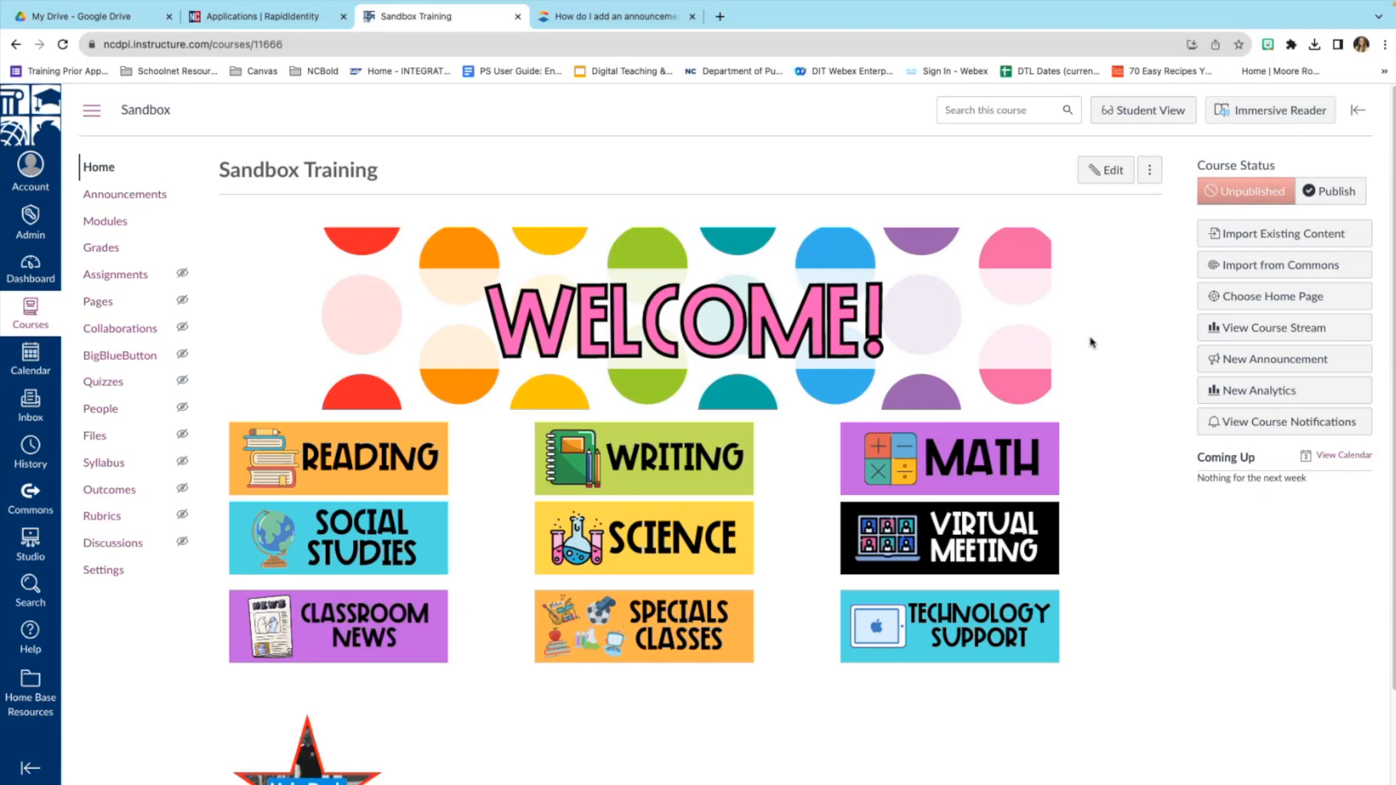
left_click(1146, 118)
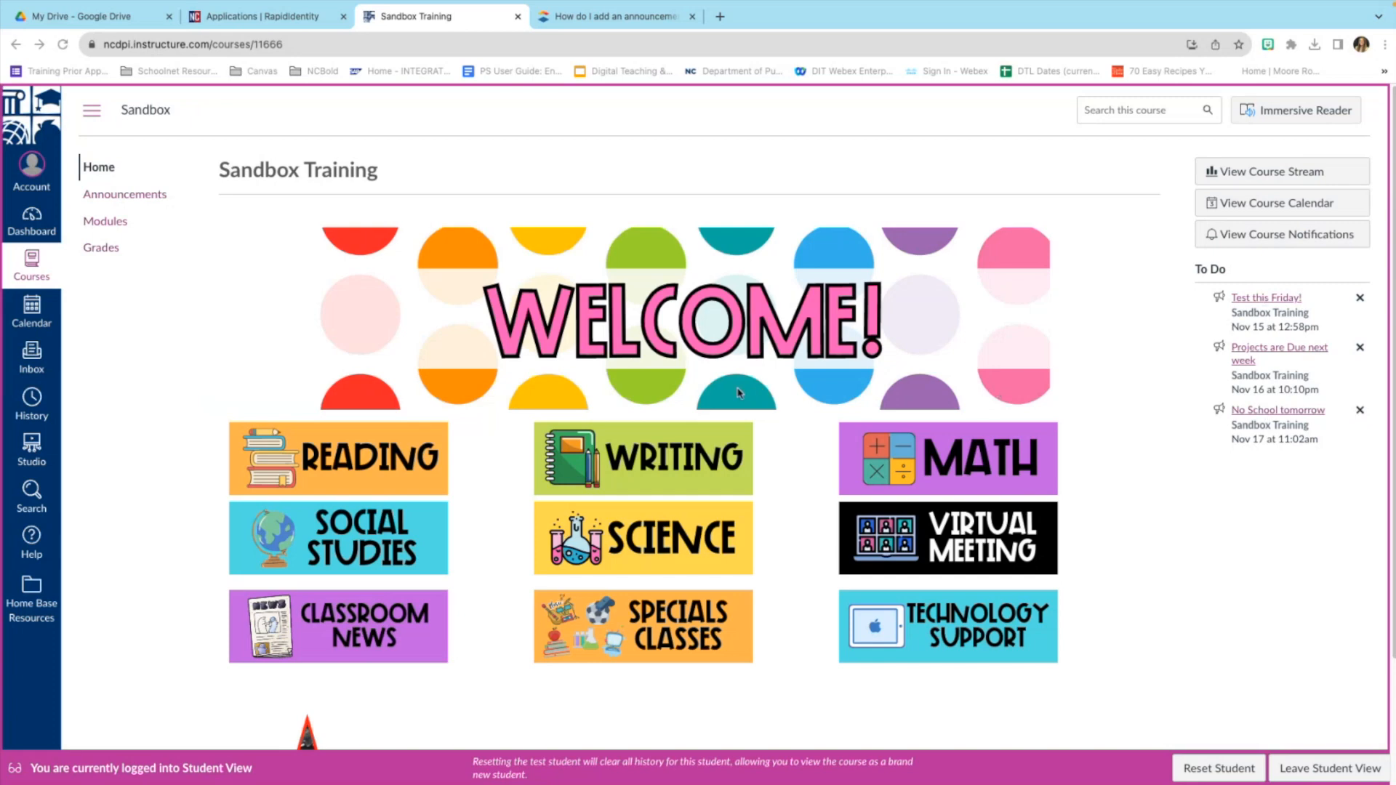
scroll(757, 408, "down", 2)
scroll(742, 426, "up", 2)
left_click(1334, 769)
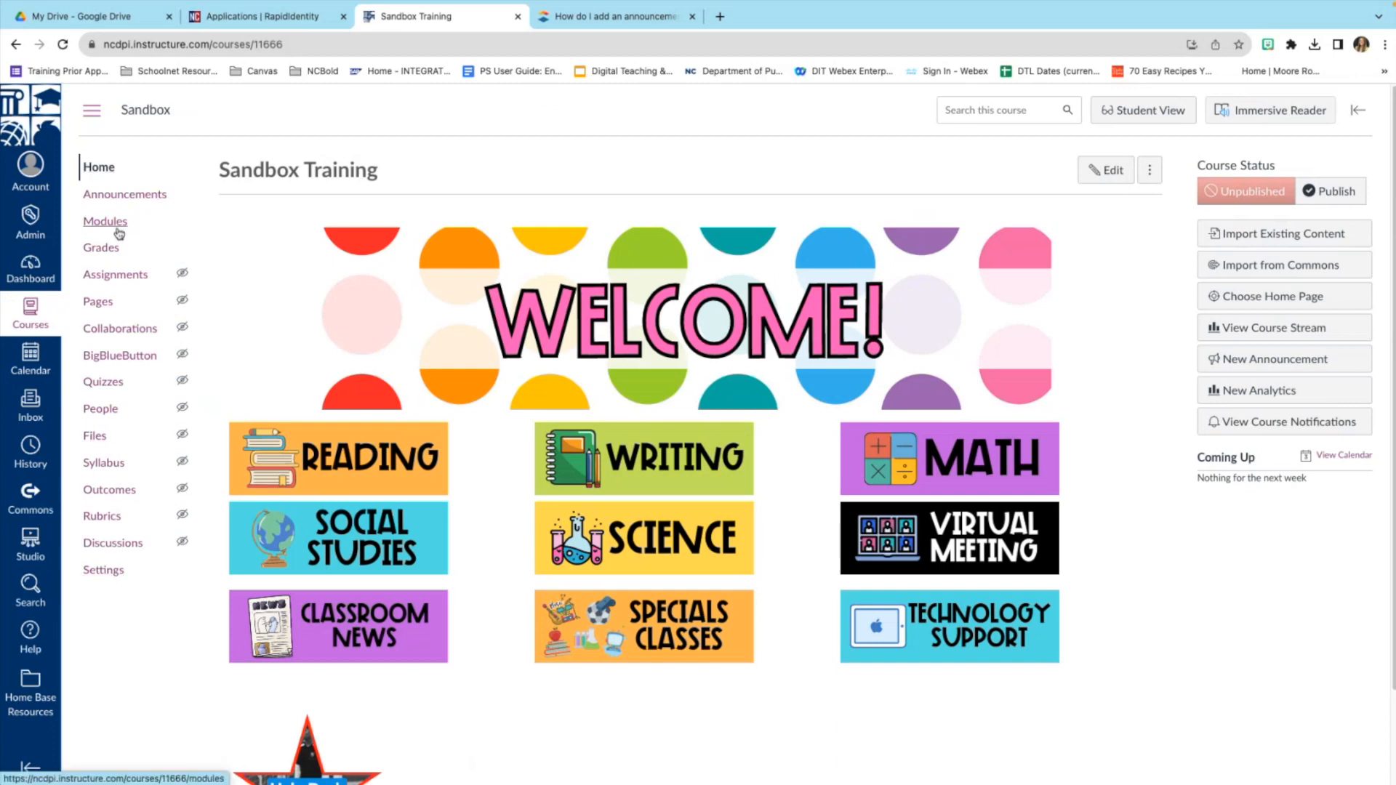
Open the course Settings and review the Navigation tab's visible and hidden items.
left_click(107, 571)
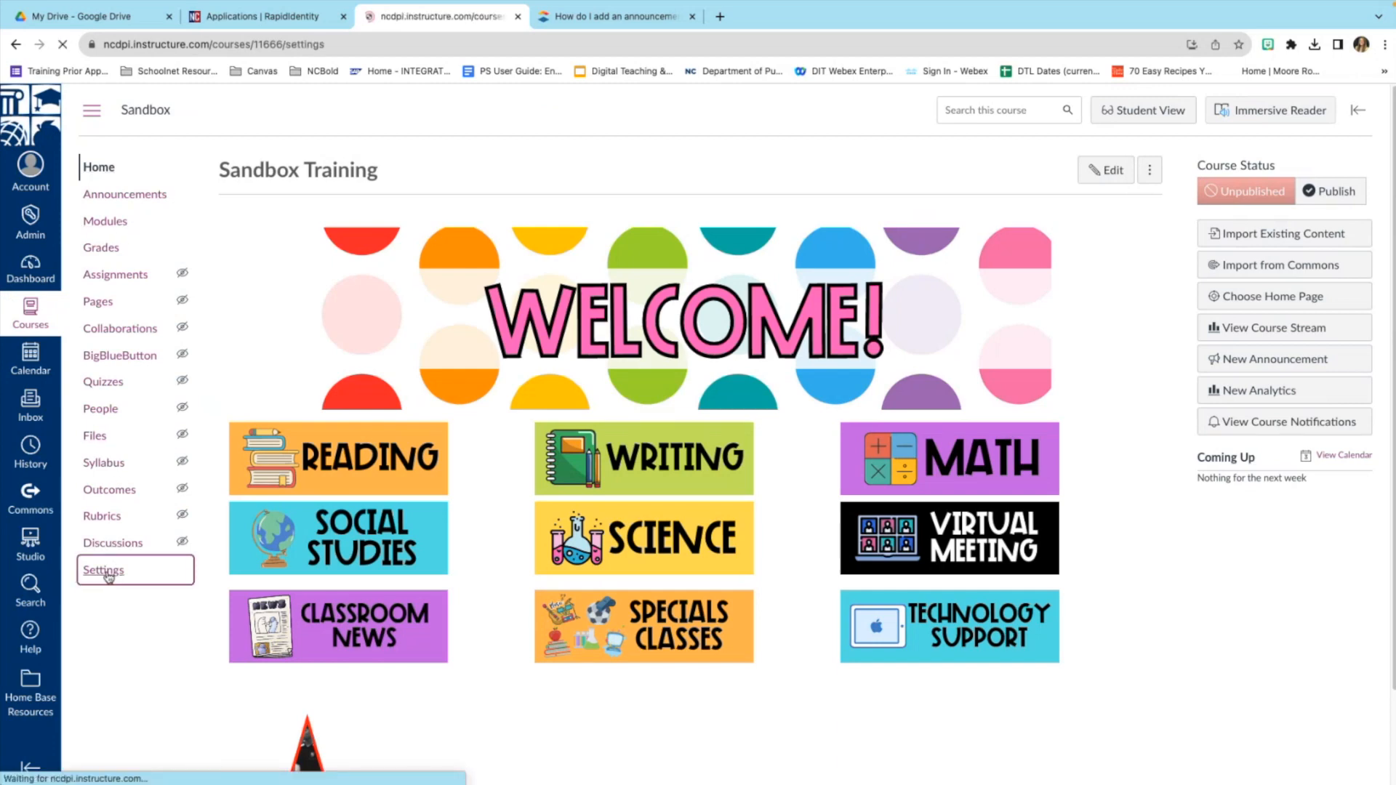
scroll(352, 212, "down", 2)
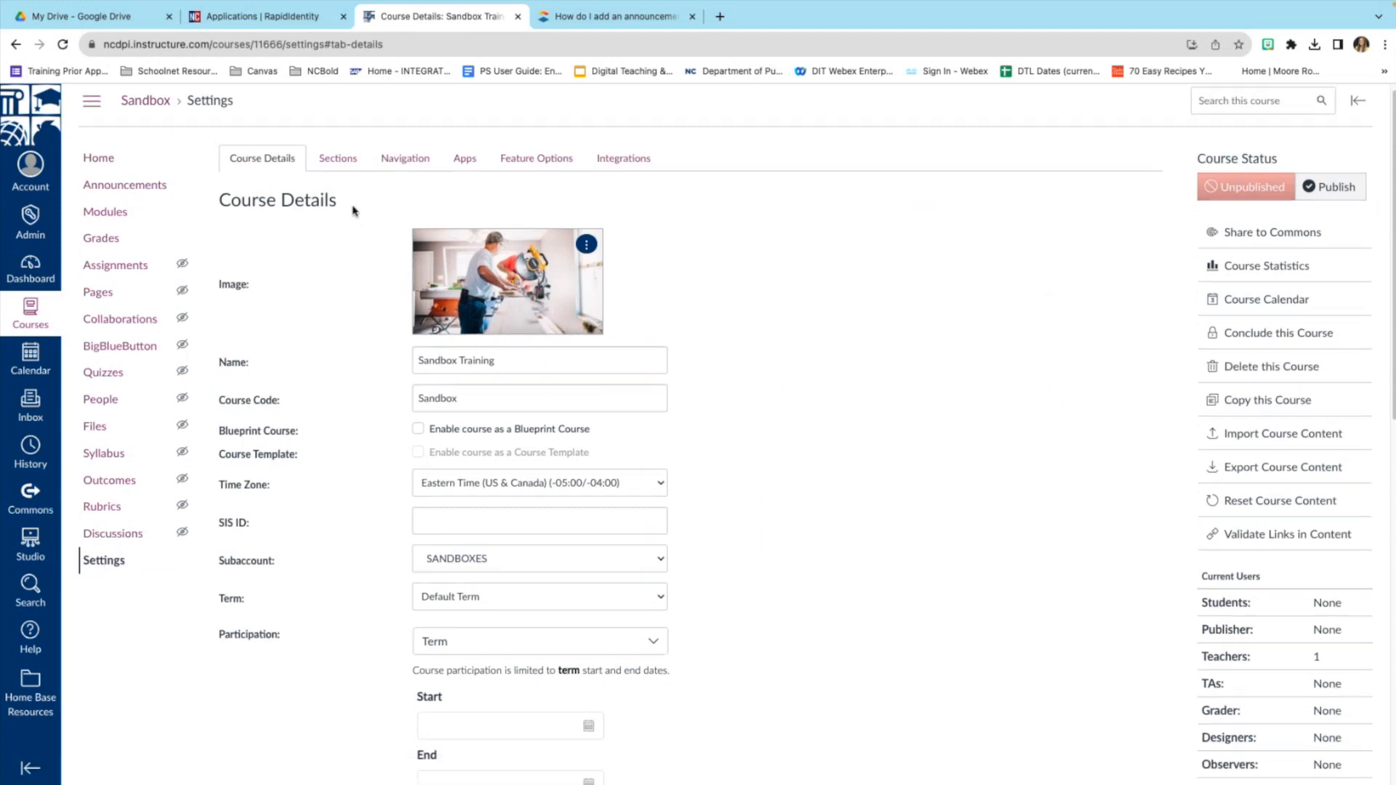
scroll(349, 208, "up", 1)
scroll(346, 206, "up", 1)
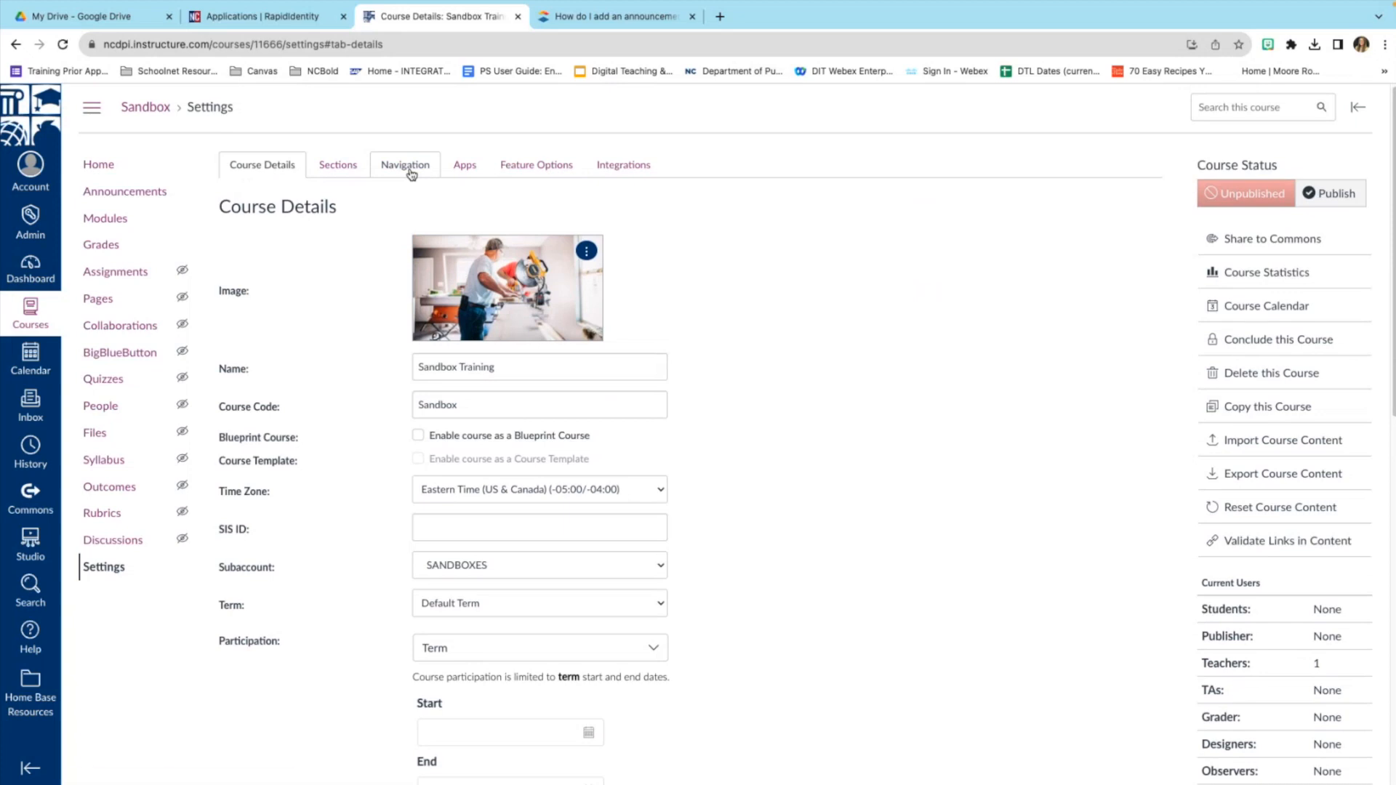
left_click(411, 167)
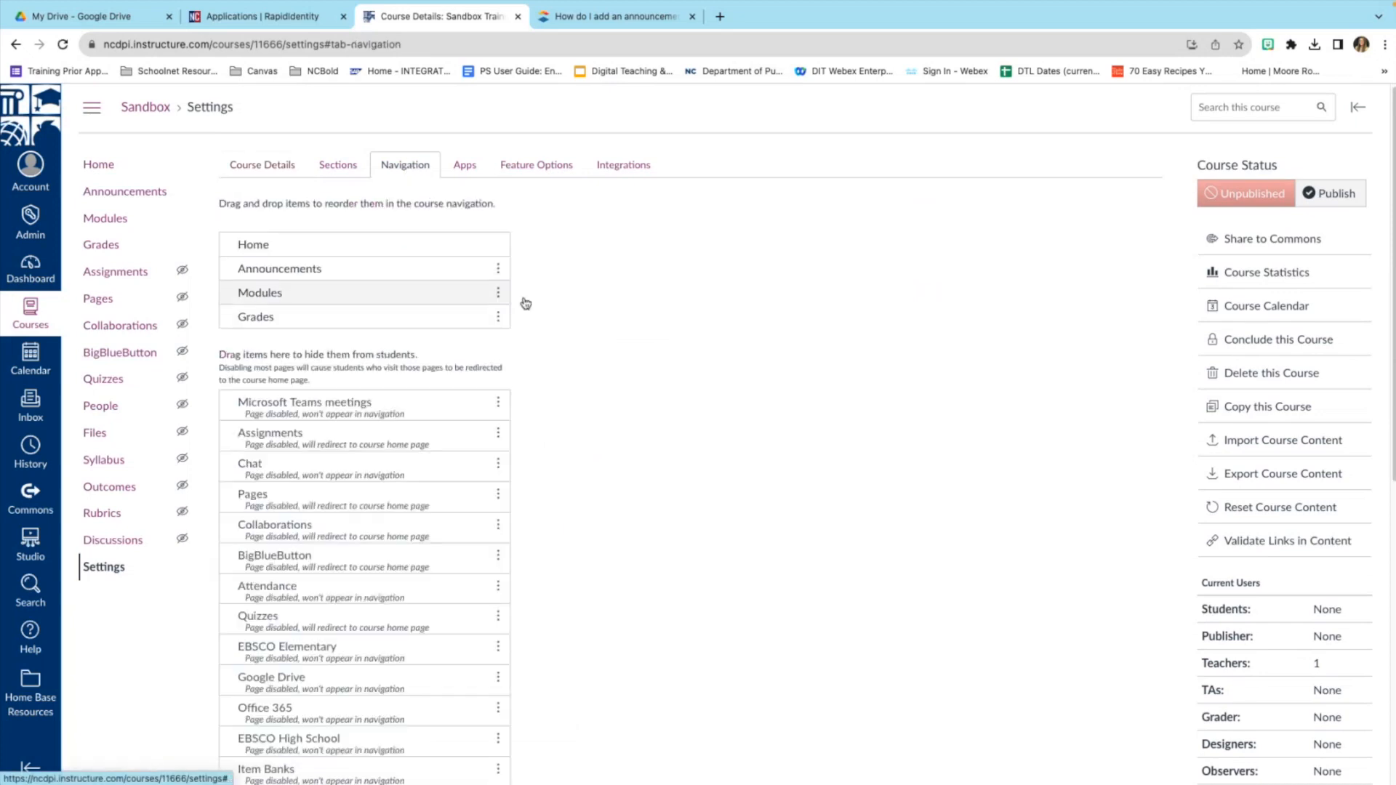
scroll(558, 311, "down", 1)
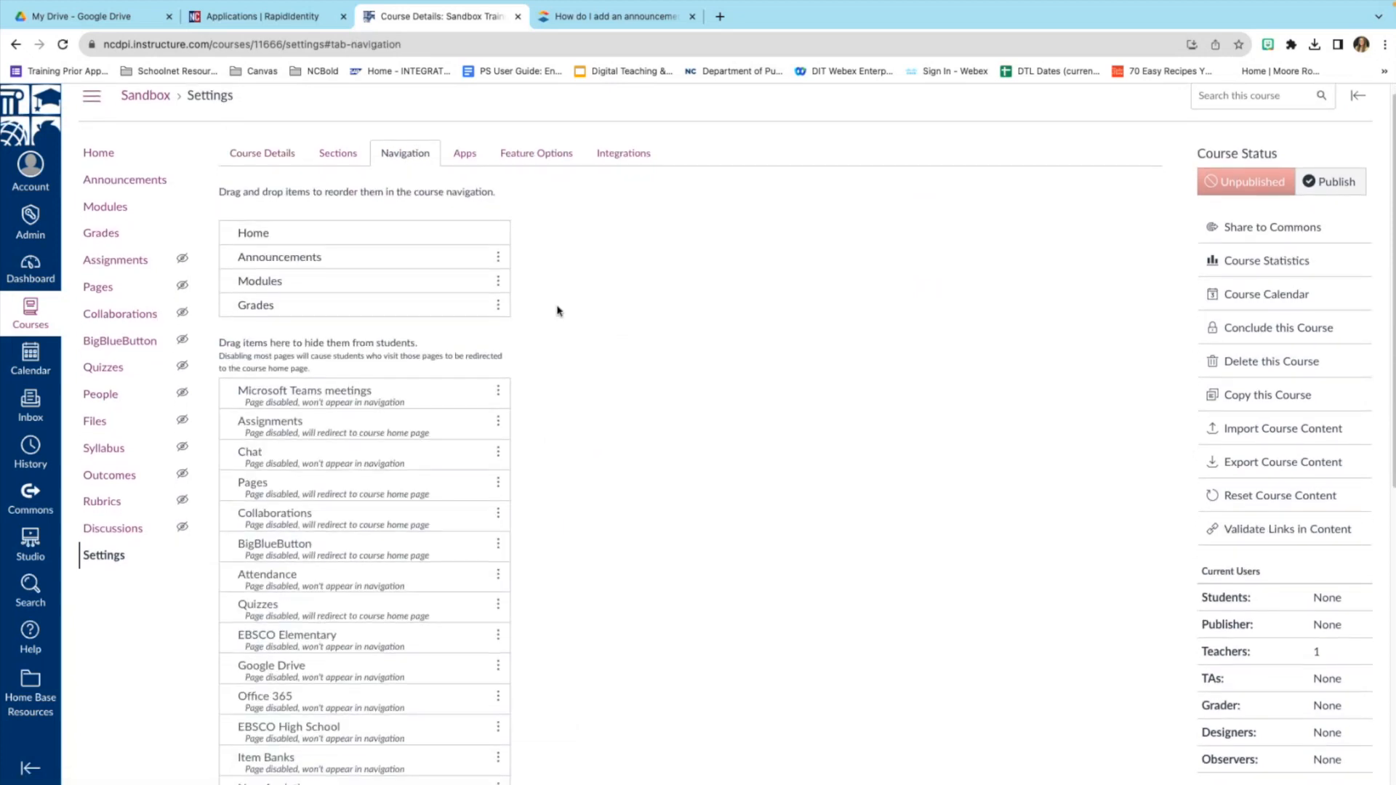
scroll(557, 311, "down", 4)
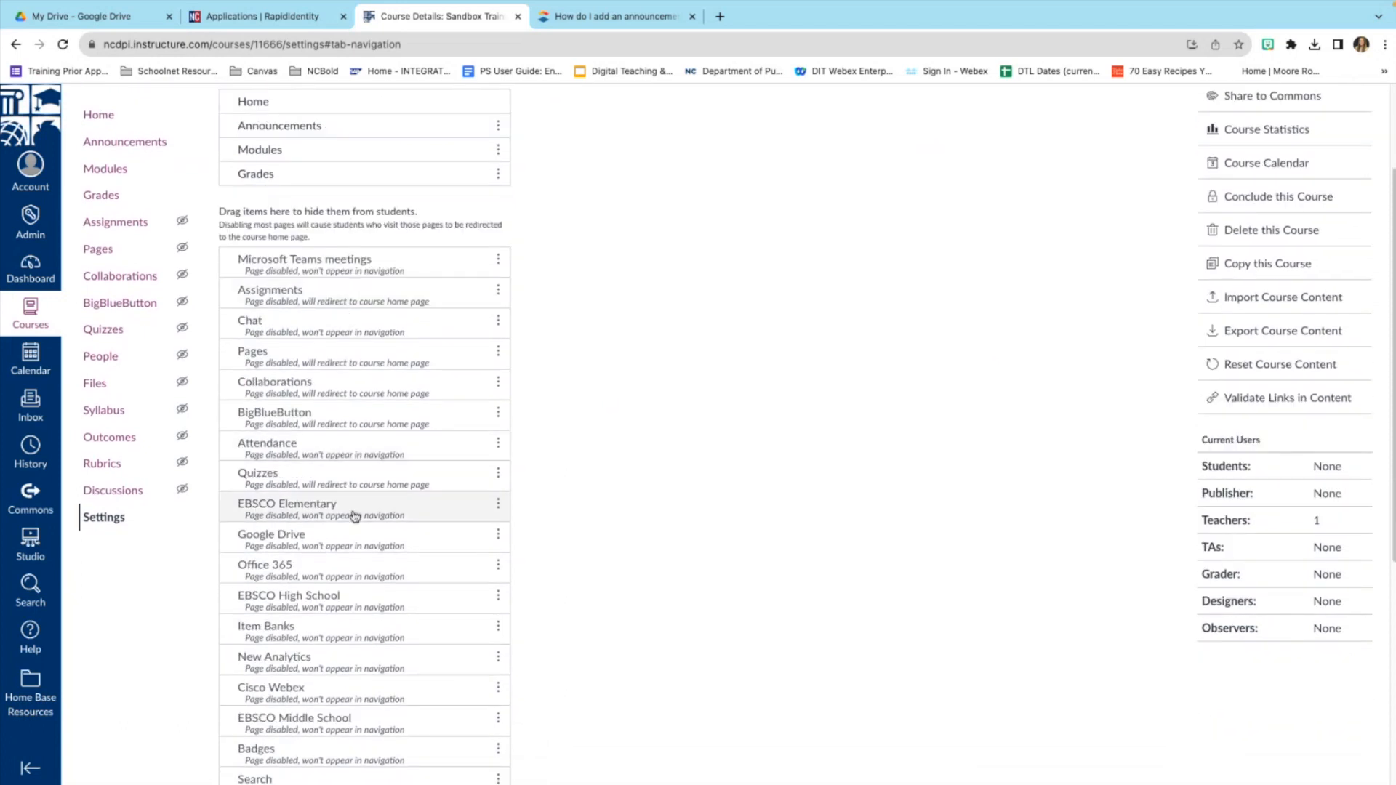
scroll(346, 581, "down", 3)
scroll(342, 625, "down", 3)
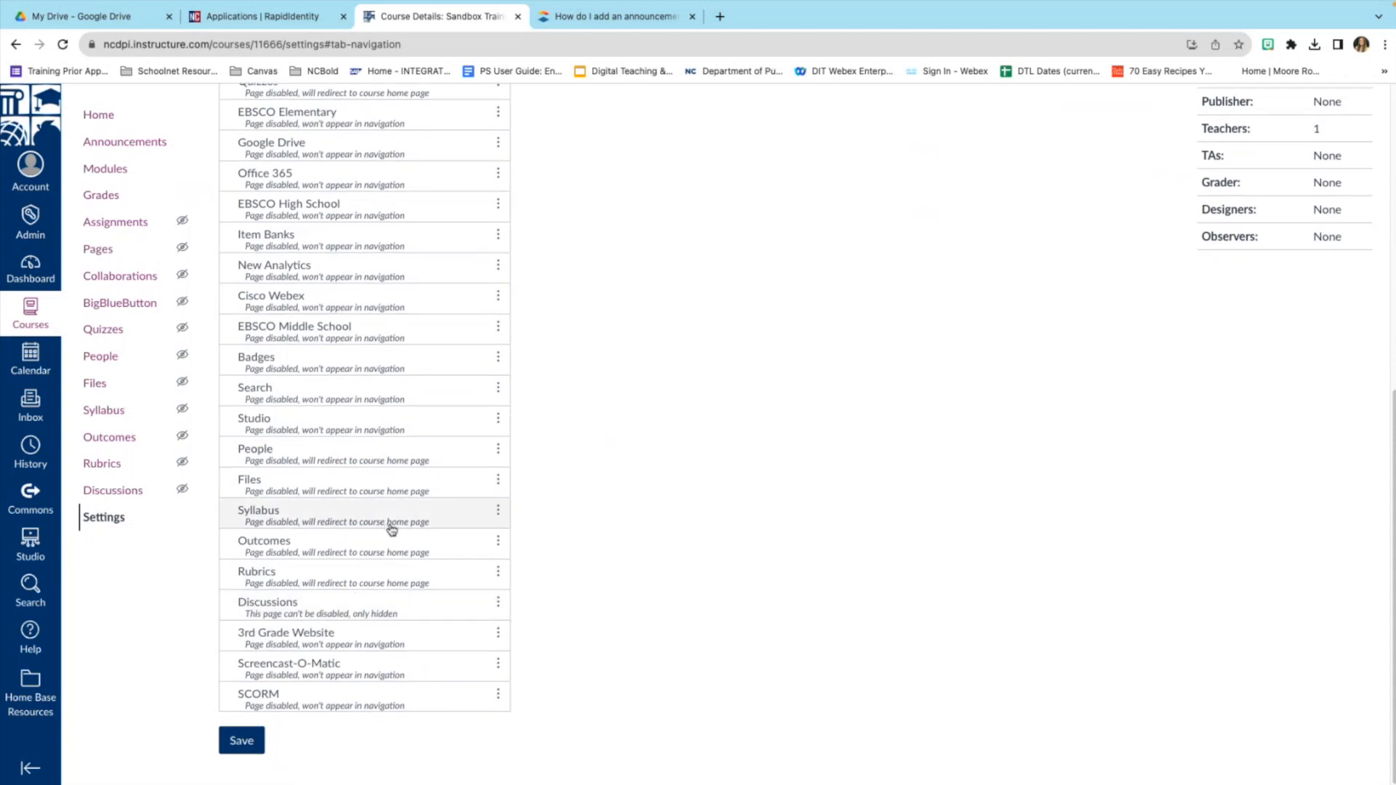
scroll(400, 501, "up", 3)
scroll(402, 491, "up", 4)
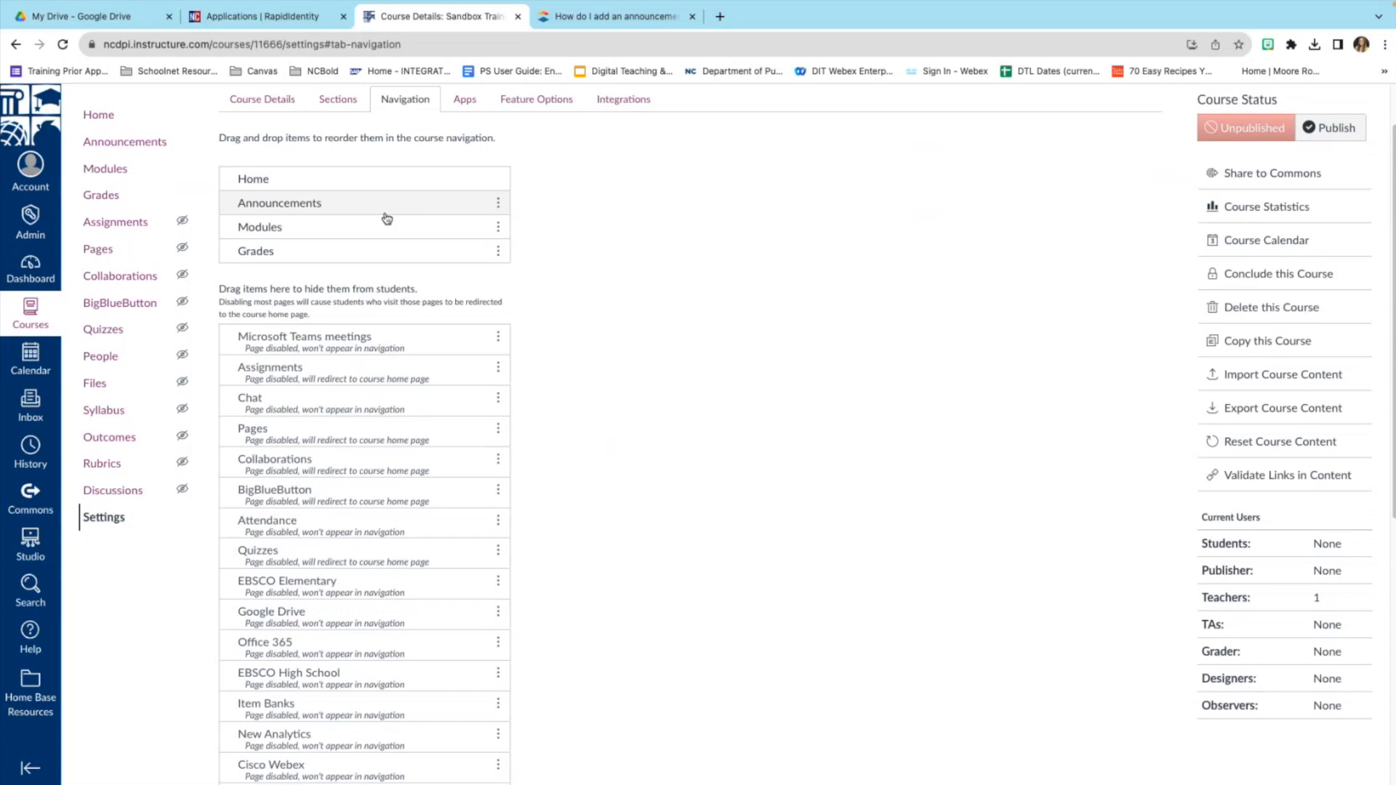
scroll(353, 452, "down", 1)
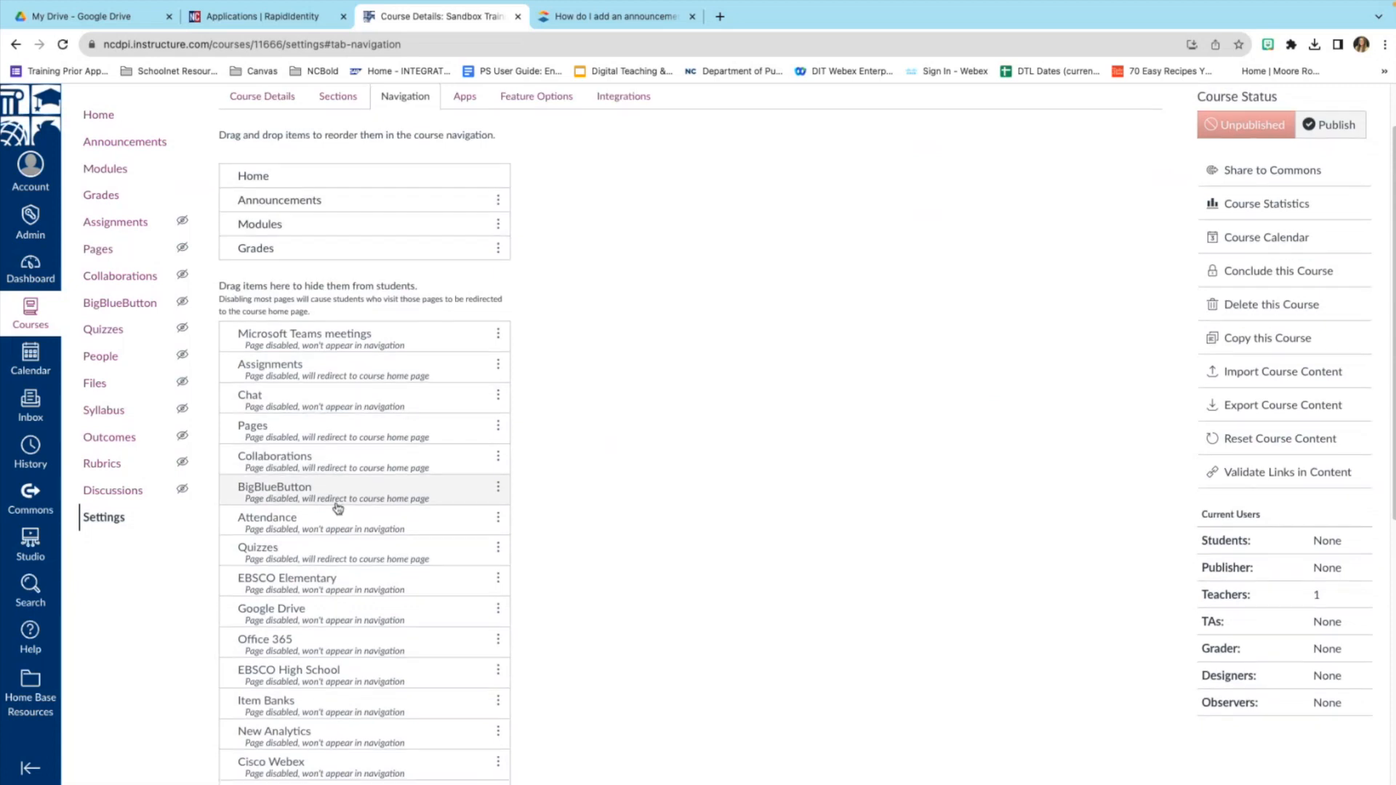
Move Quizzes from the hidden items to just below Home and save the navigation.
left_click_drag(334, 548, 317, 174)
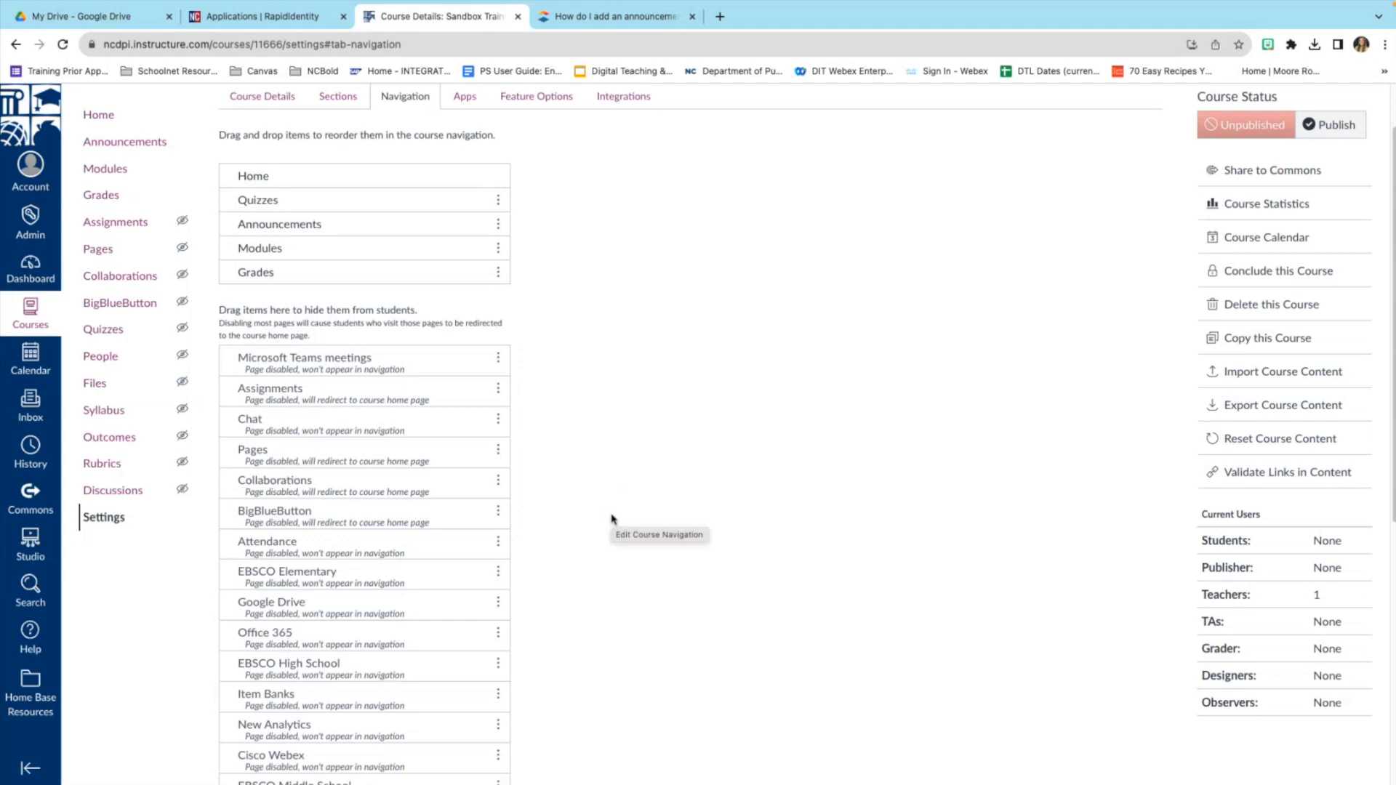
scroll(611, 518, "down", 3)
scroll(611, 519, "down", 5)
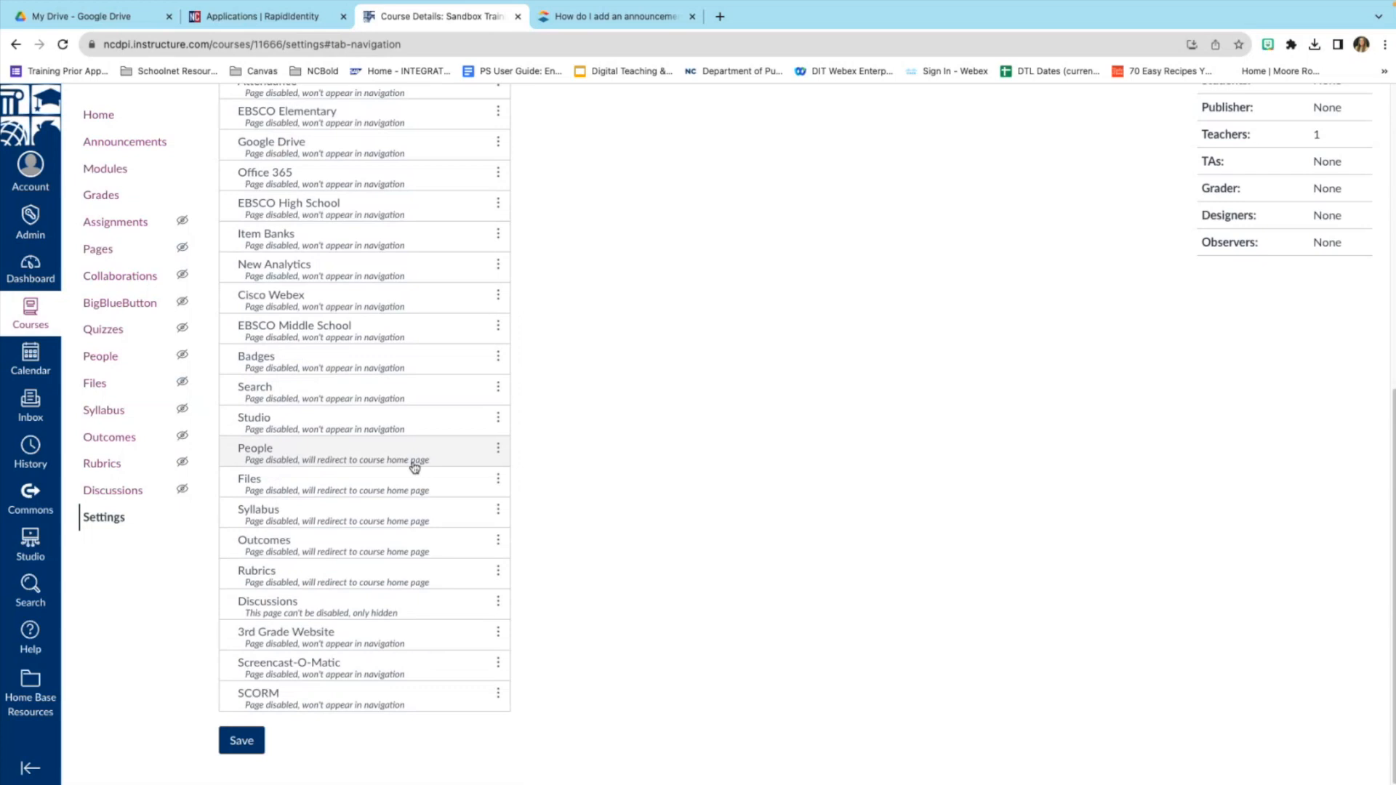
left_click(254, 746)
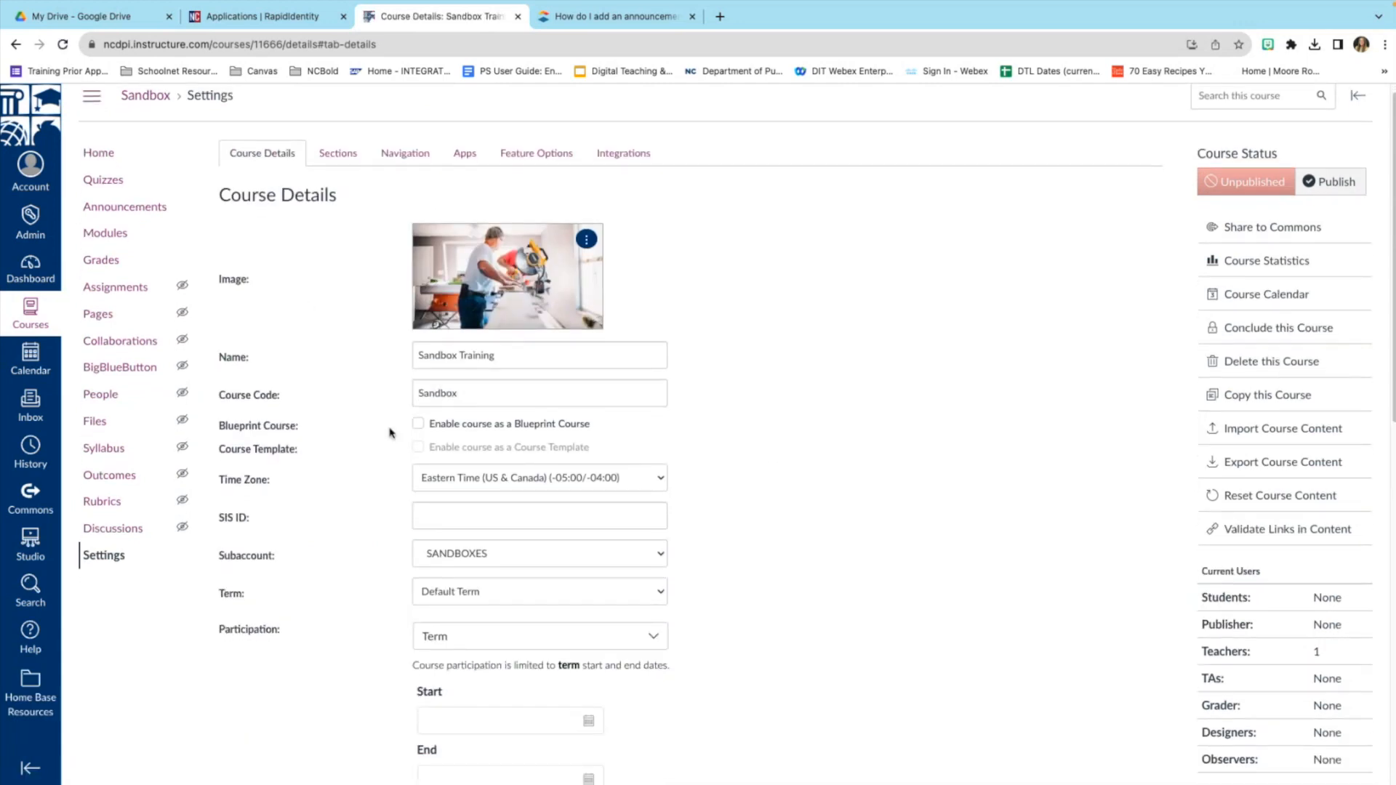
Review Course Details (code Sandbox, SANDBOXES subaccount, Default Term), then go back to the course Home.
scroll(507, 448, "down", 3)
scroll(507, 527, "up", 3)
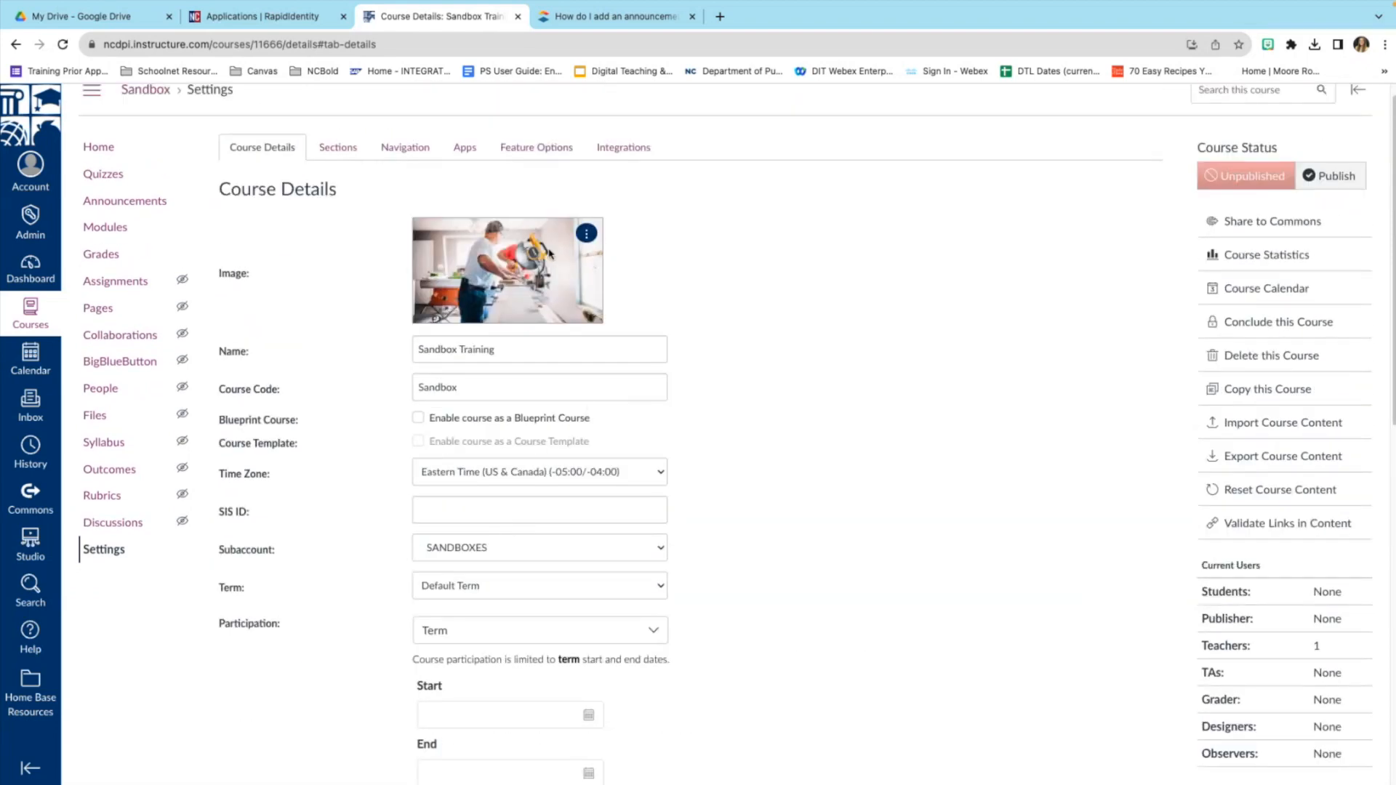
scroll(559, 339, "down", 4)
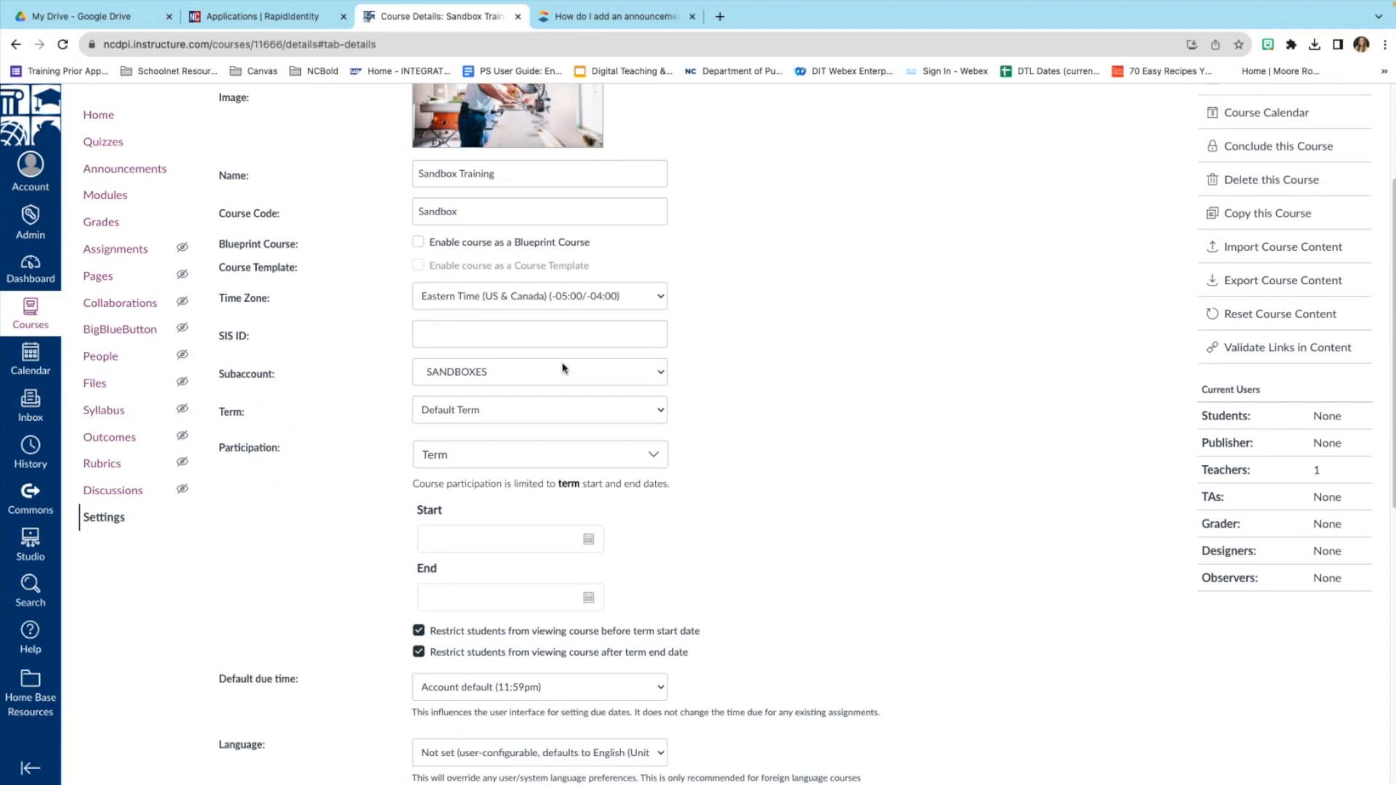
scroll(562, 368, "down", 3)
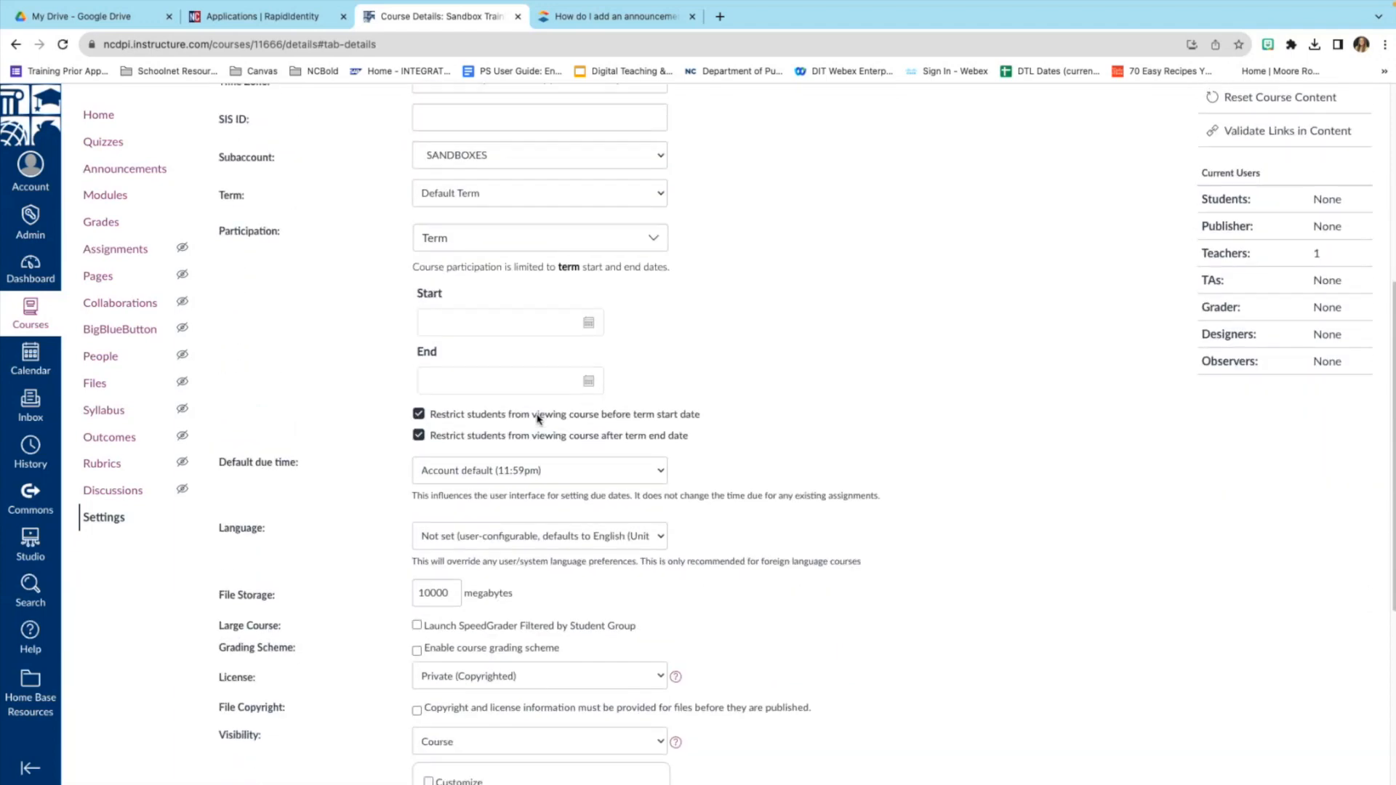
scroll(538, 419, "down", 3)
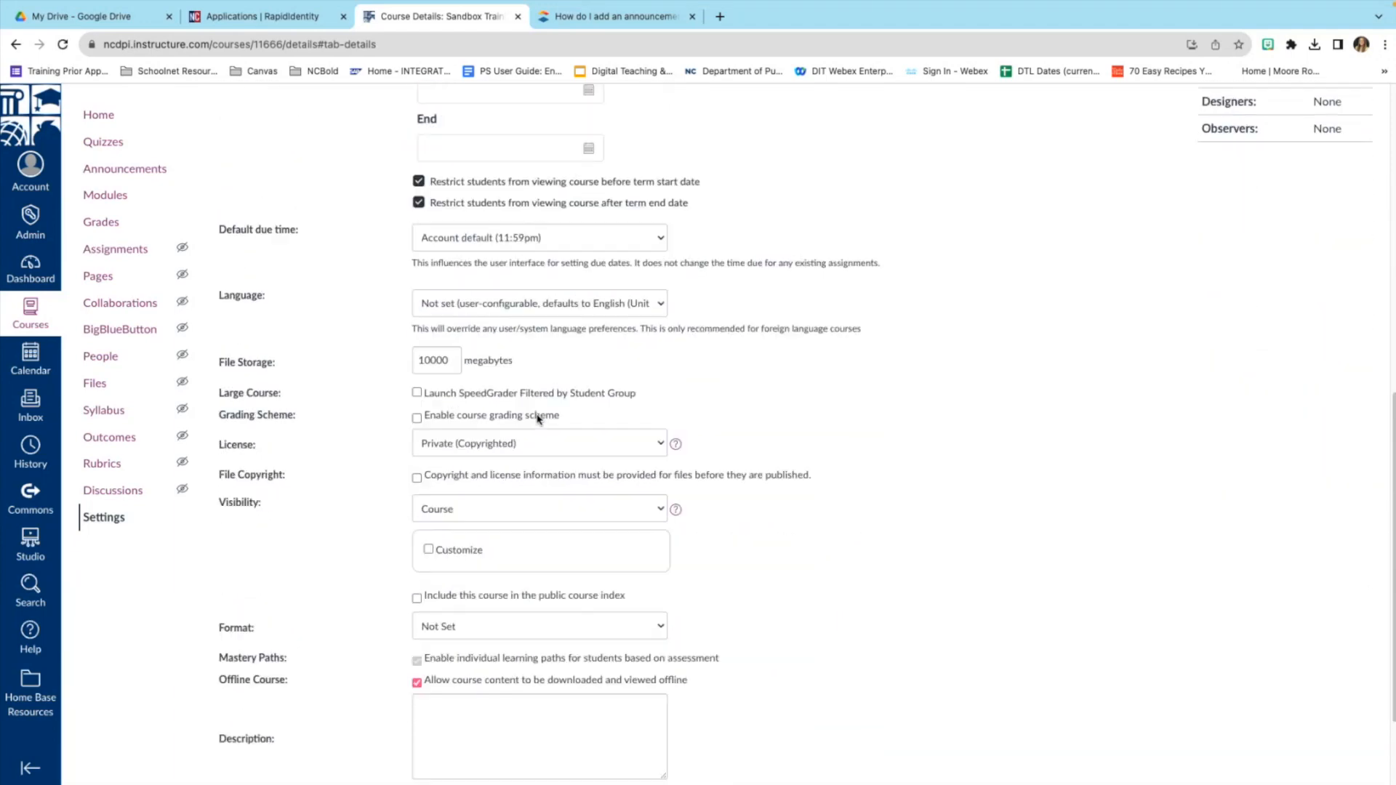
scroll(538, 419, "up", 10)
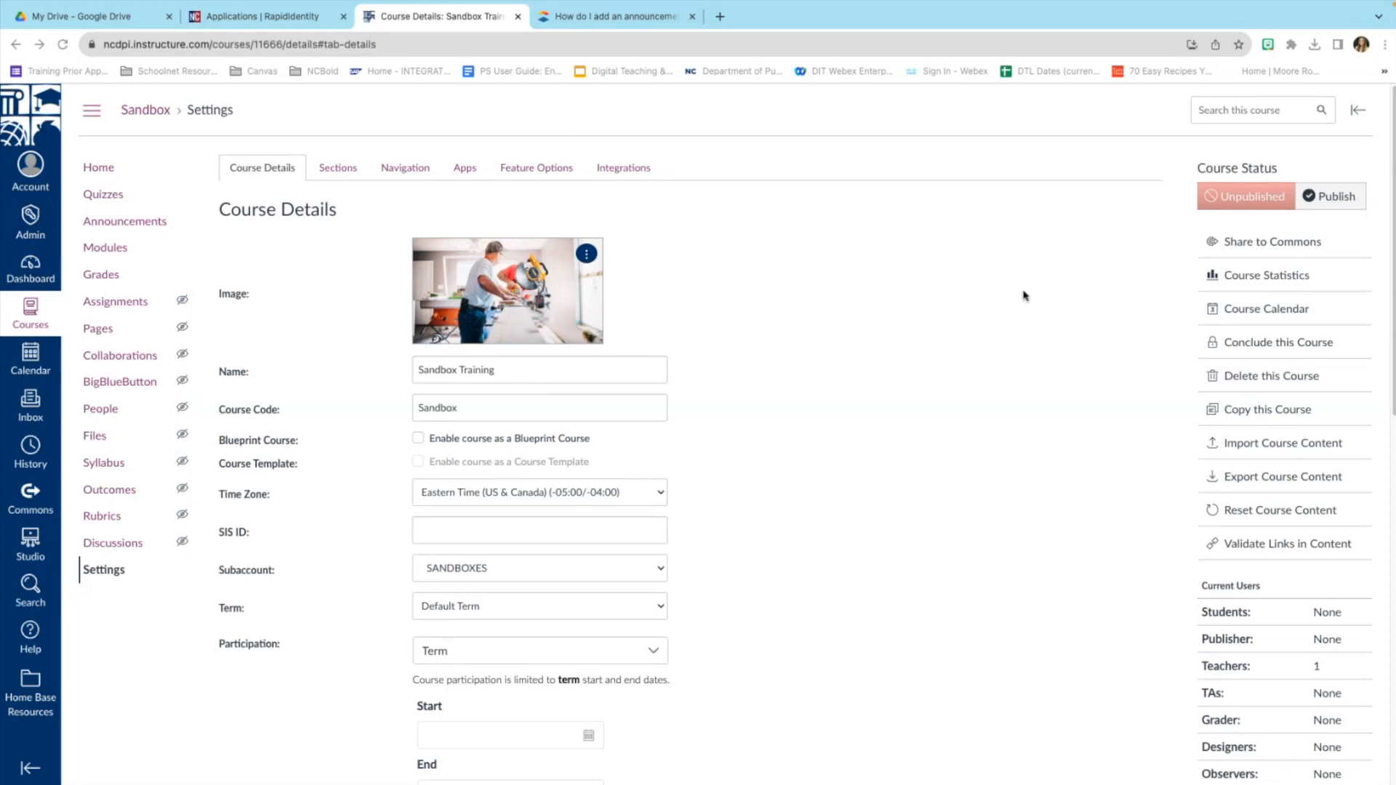
left_click(104, 171)
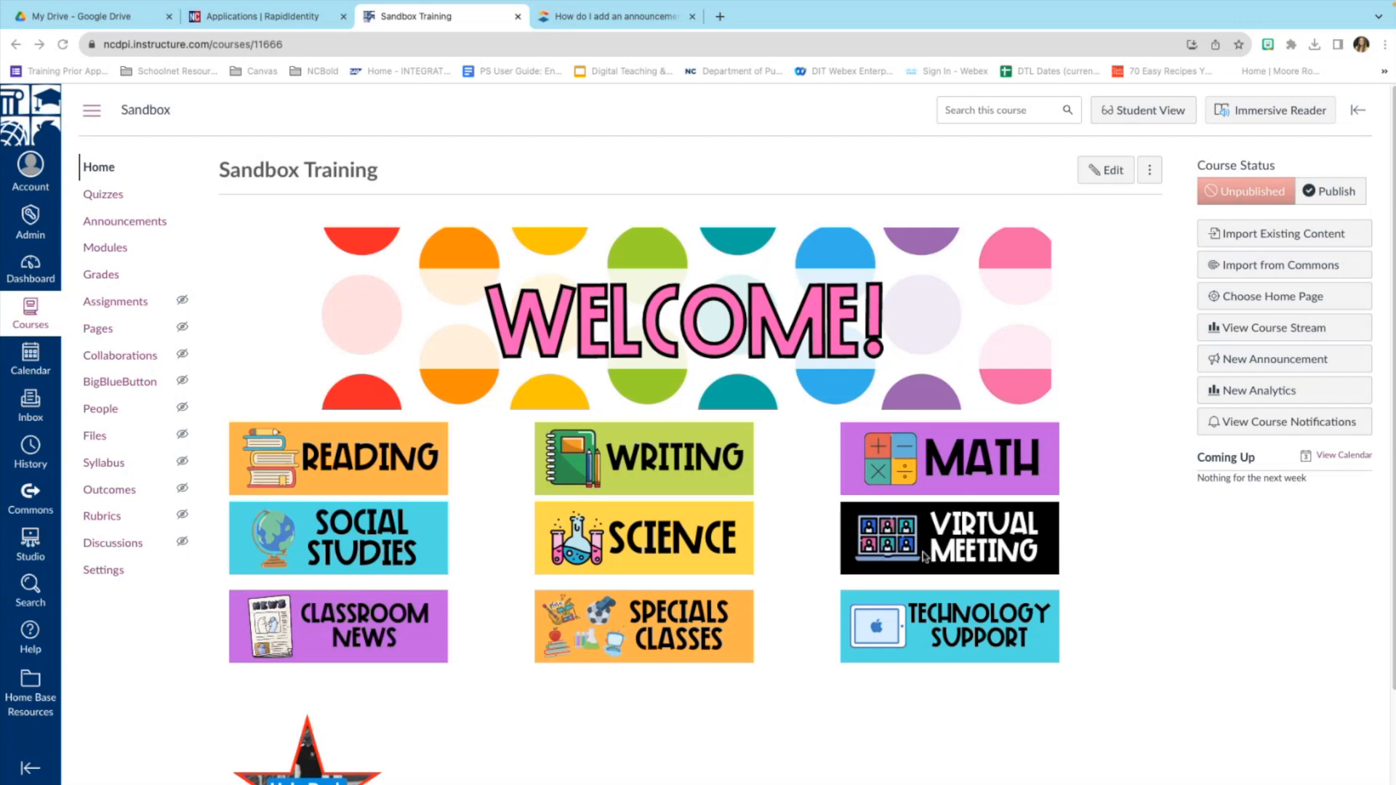
left_click(1269, 301)
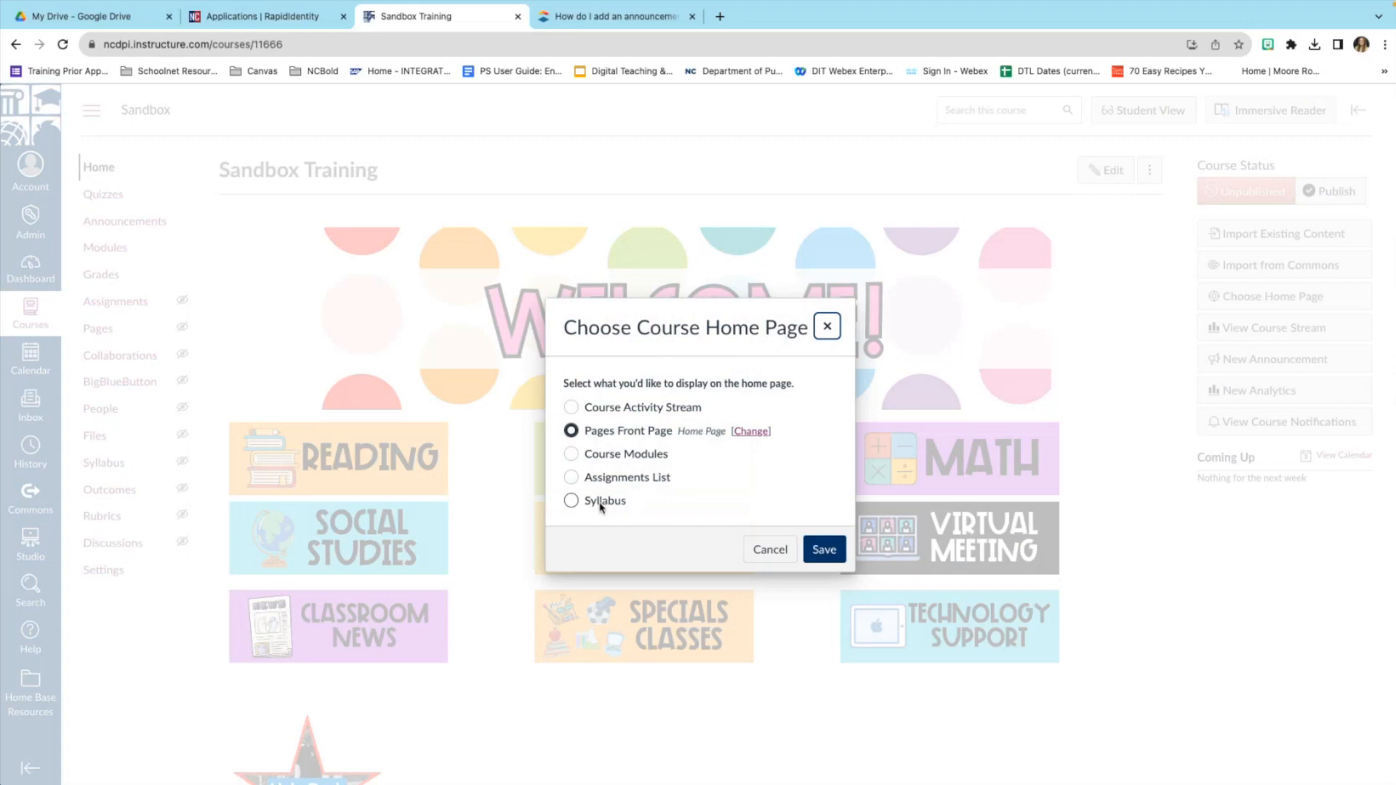
left_click(572, 500)
left_click(825, 557)
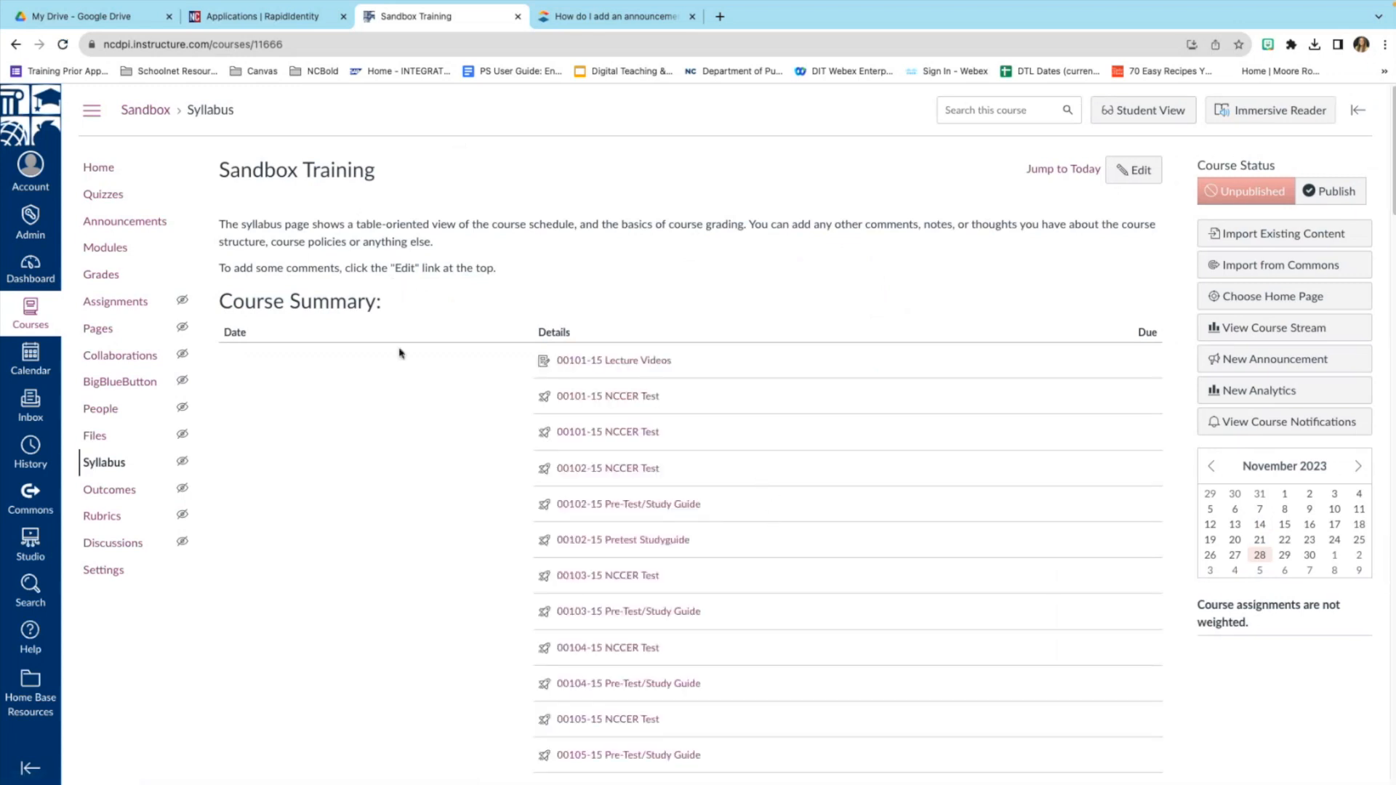
left_click(1313, 297)
left_click(571, 477)
left_click(825, 553)
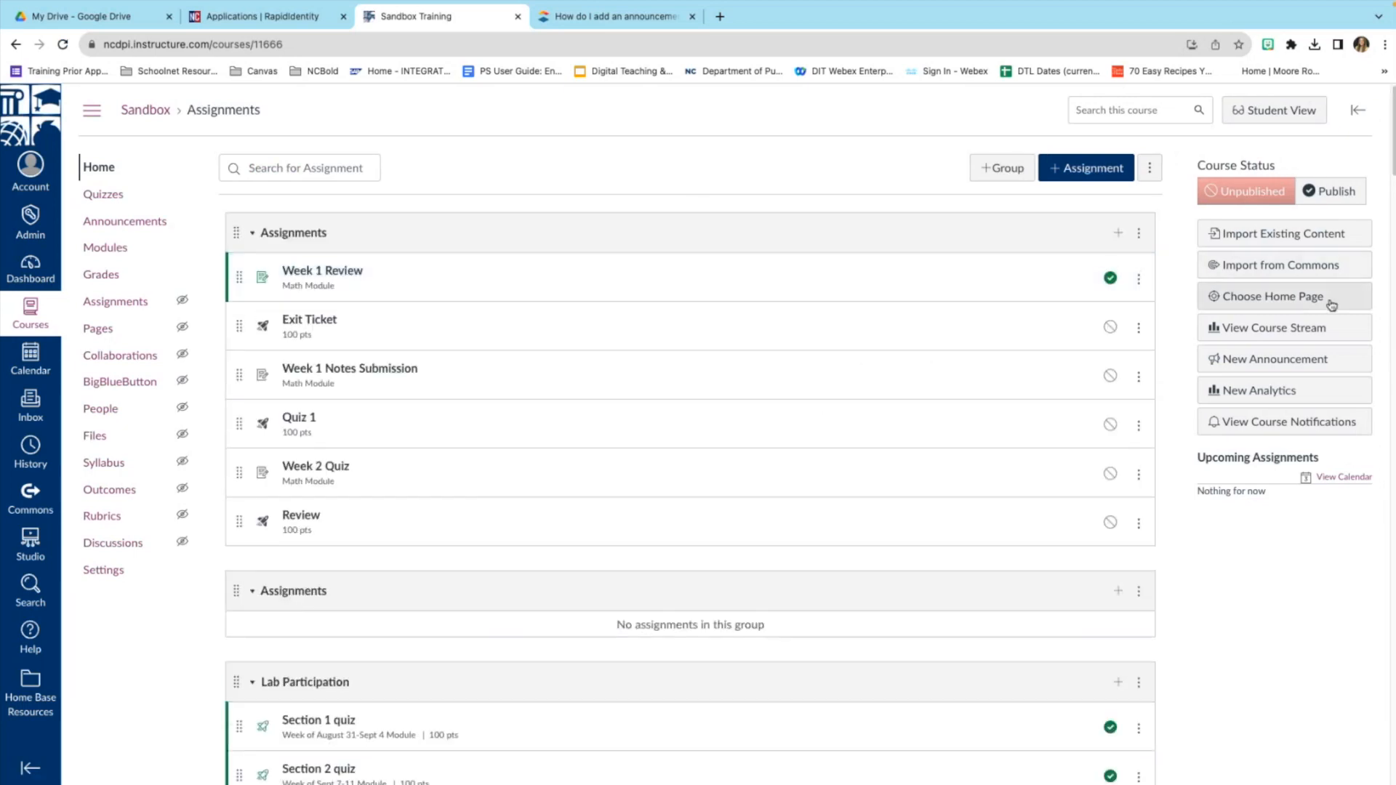
left_click(1274, 300)
left_click(630, 433)
left_click(820, 550)
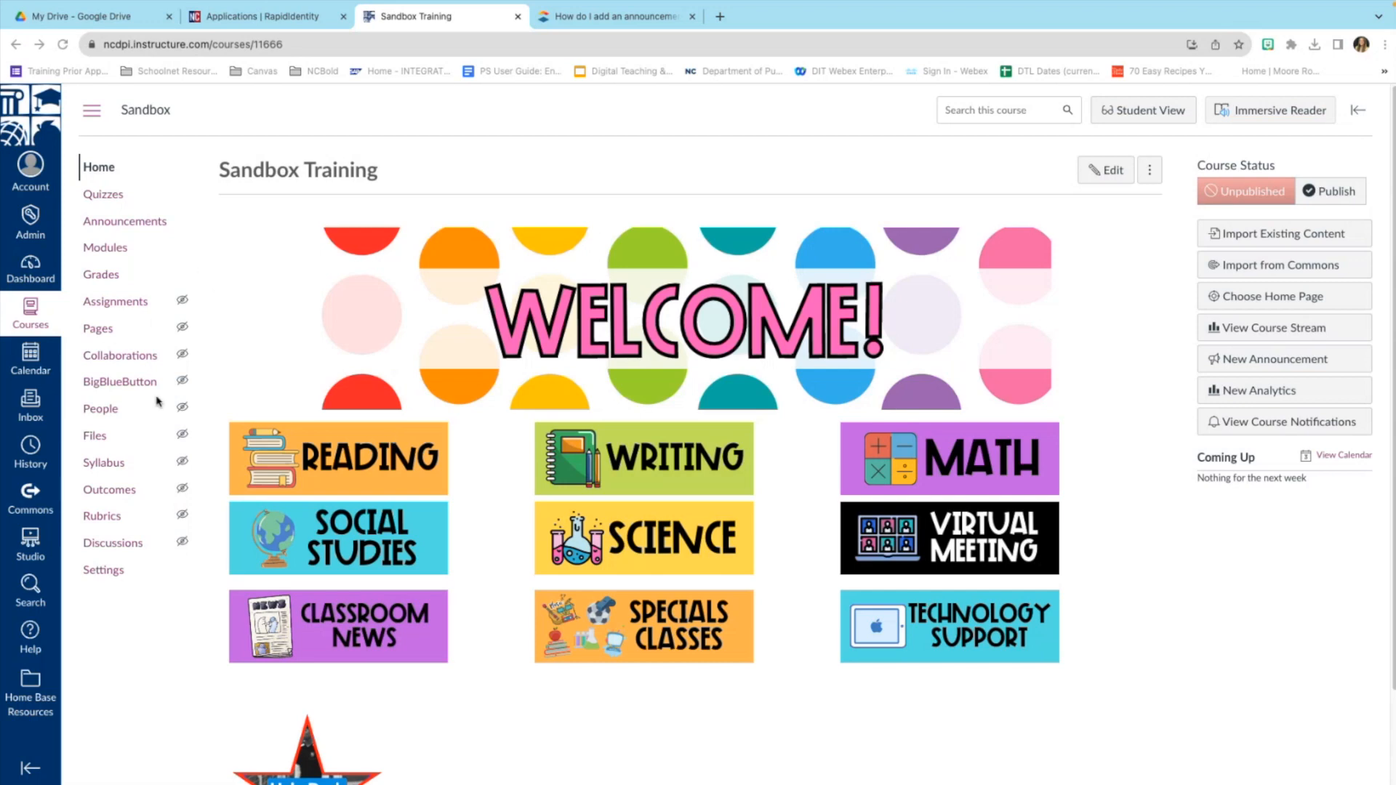
Start a new Inbox message and view the Course list without choosing a course.
left_click(40, 411)
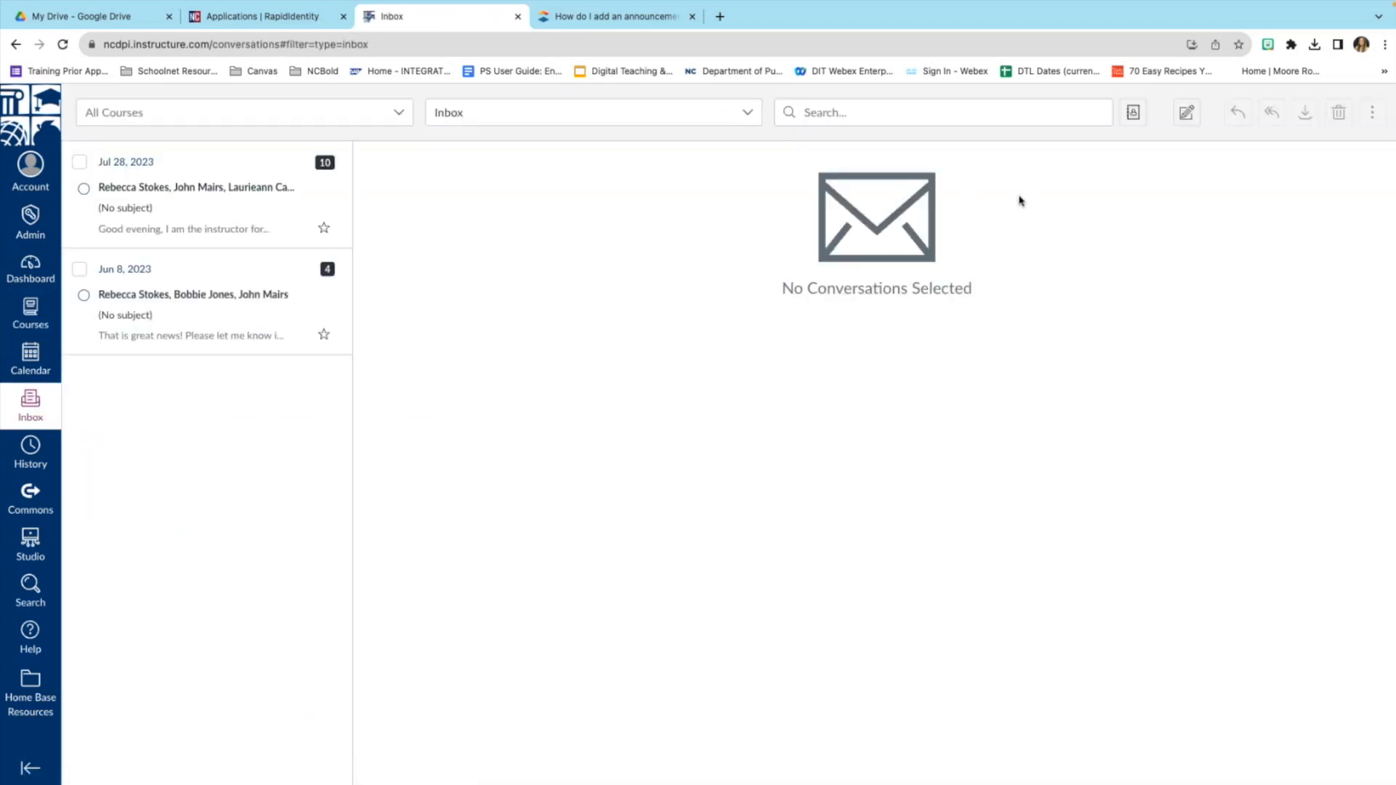
left_click(1187, 118)
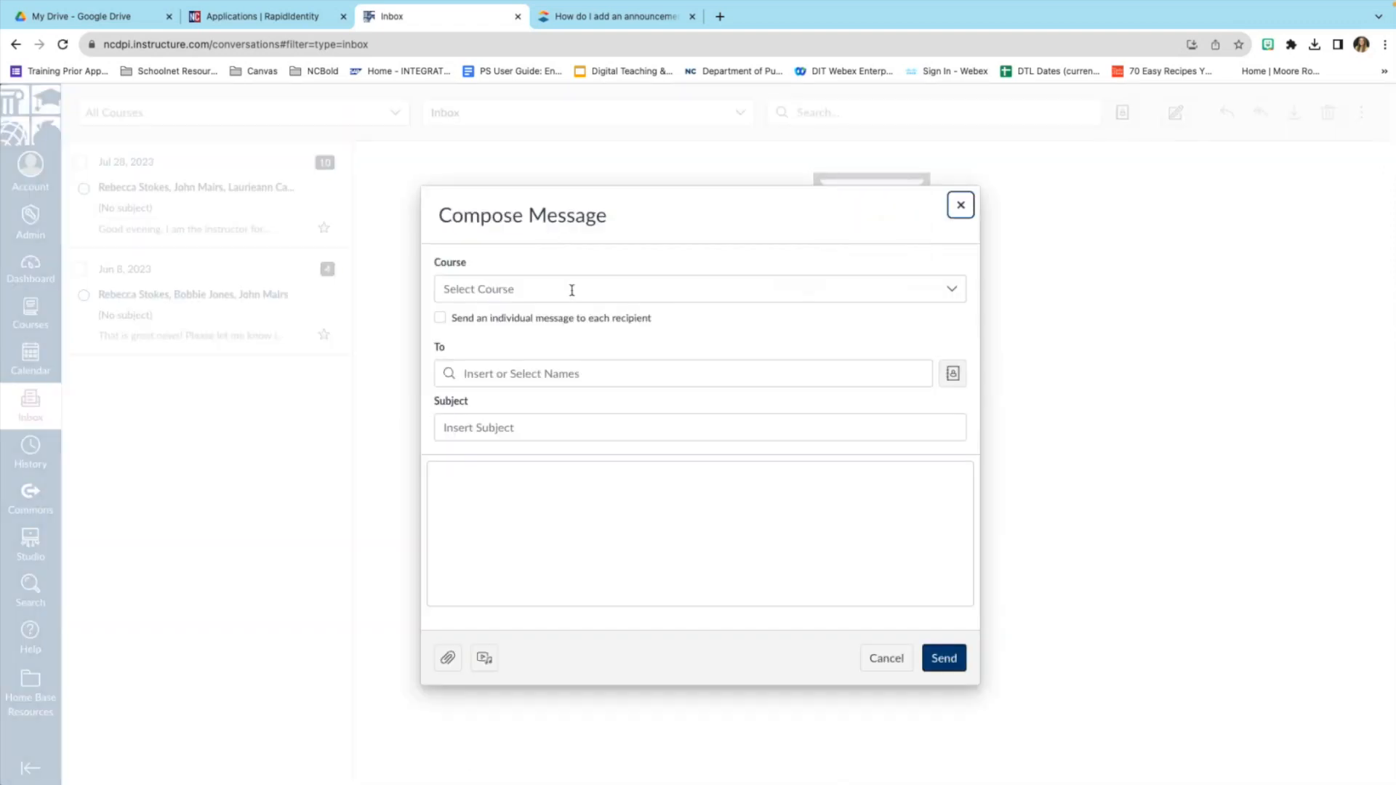
left_click(953, 290)
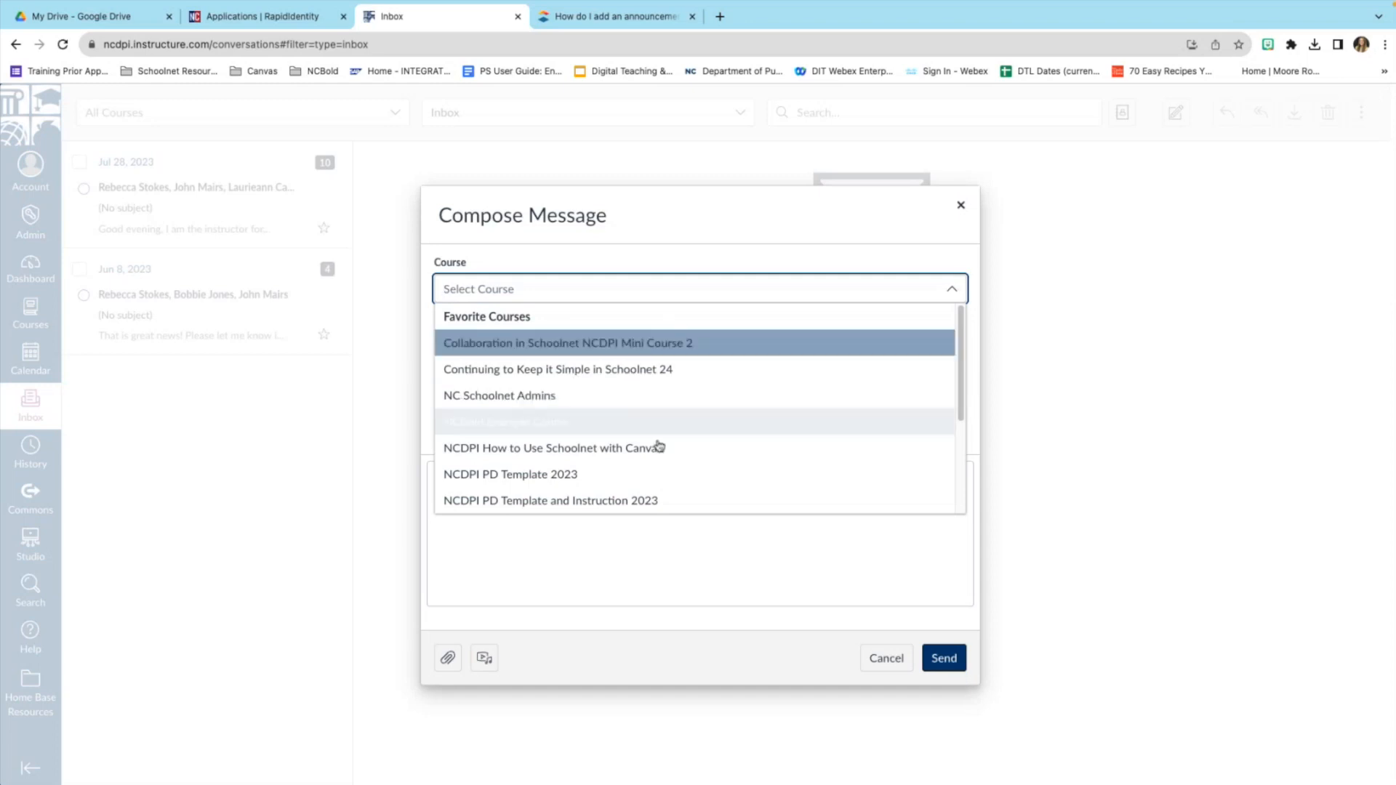
left_click(675, 260)
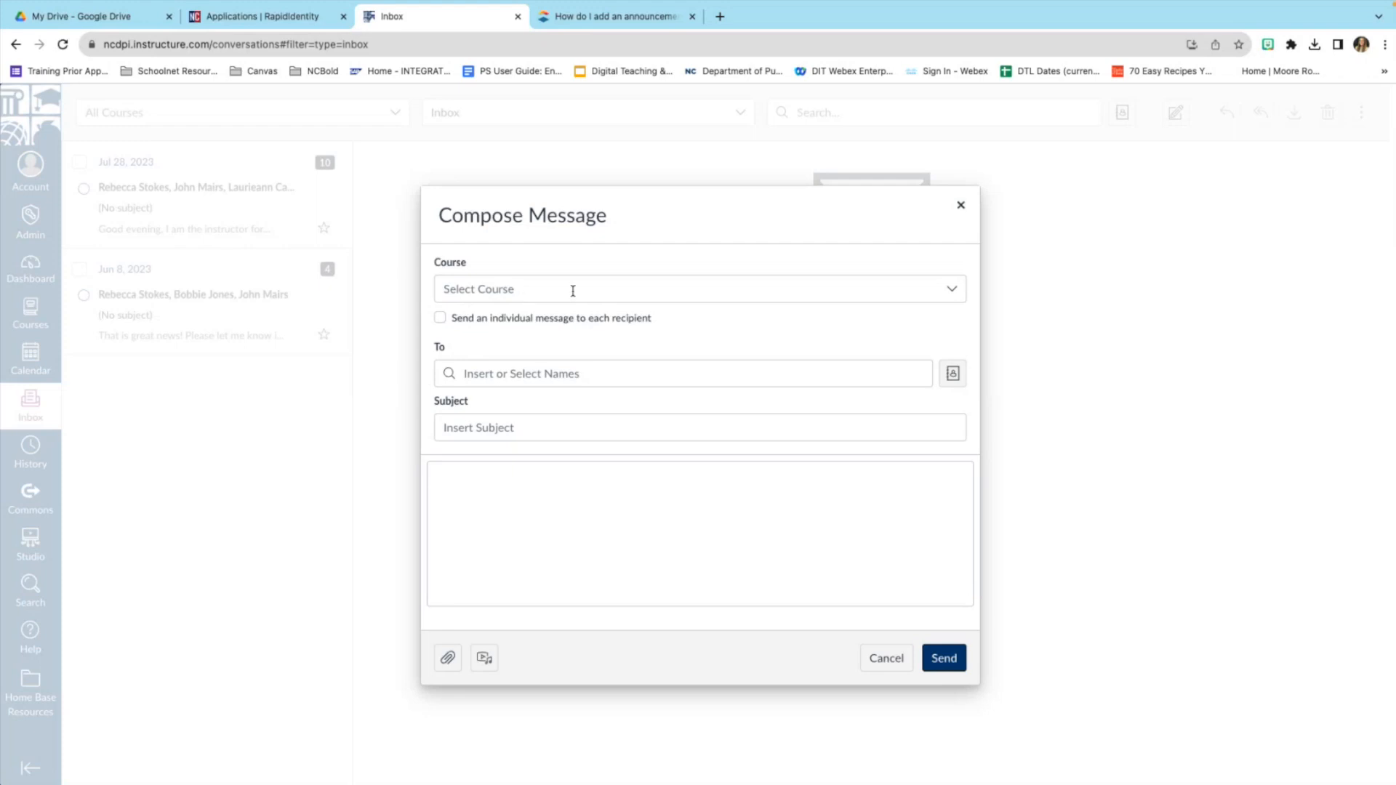
Look at the To field's recipient categories, then move to the empty message body.
left_click(477, 373)
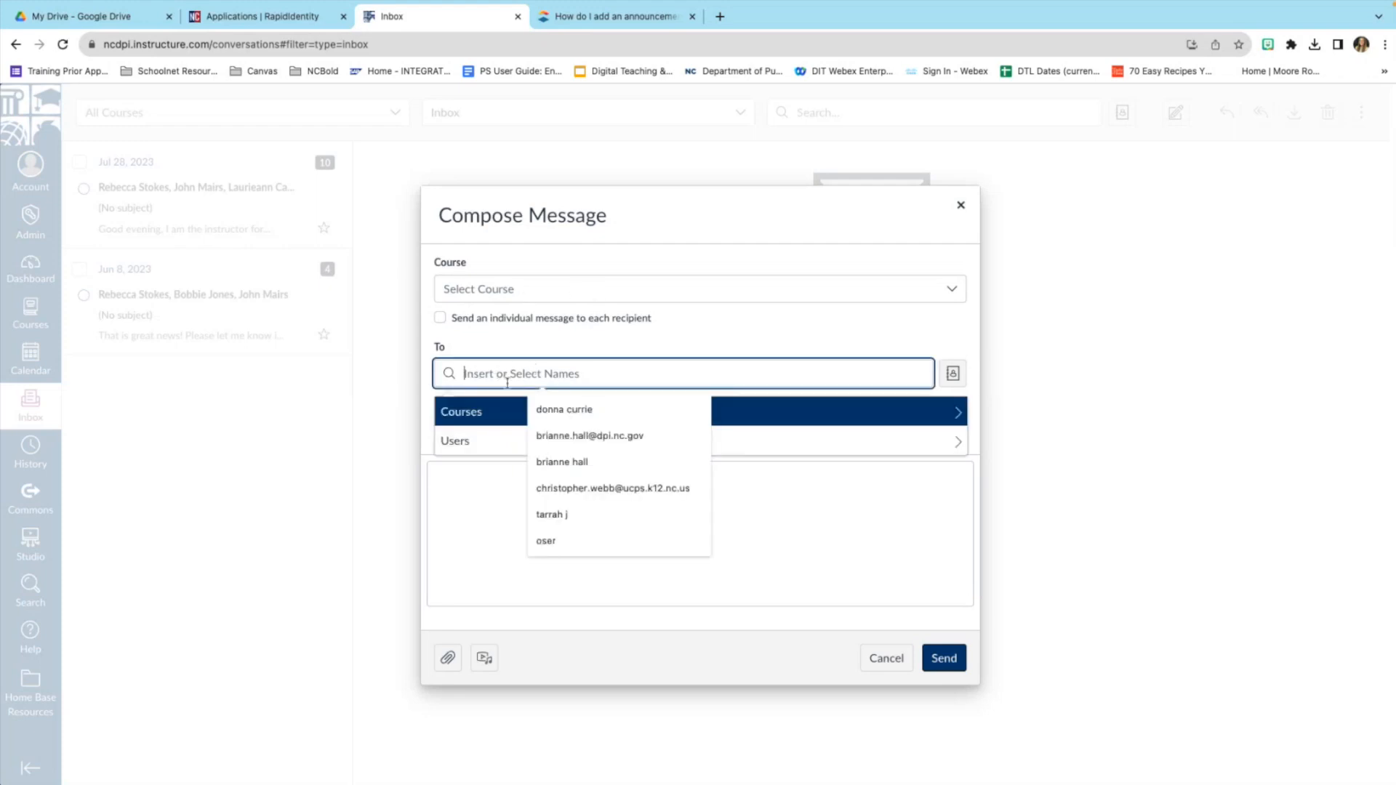
left_click(554, 347)
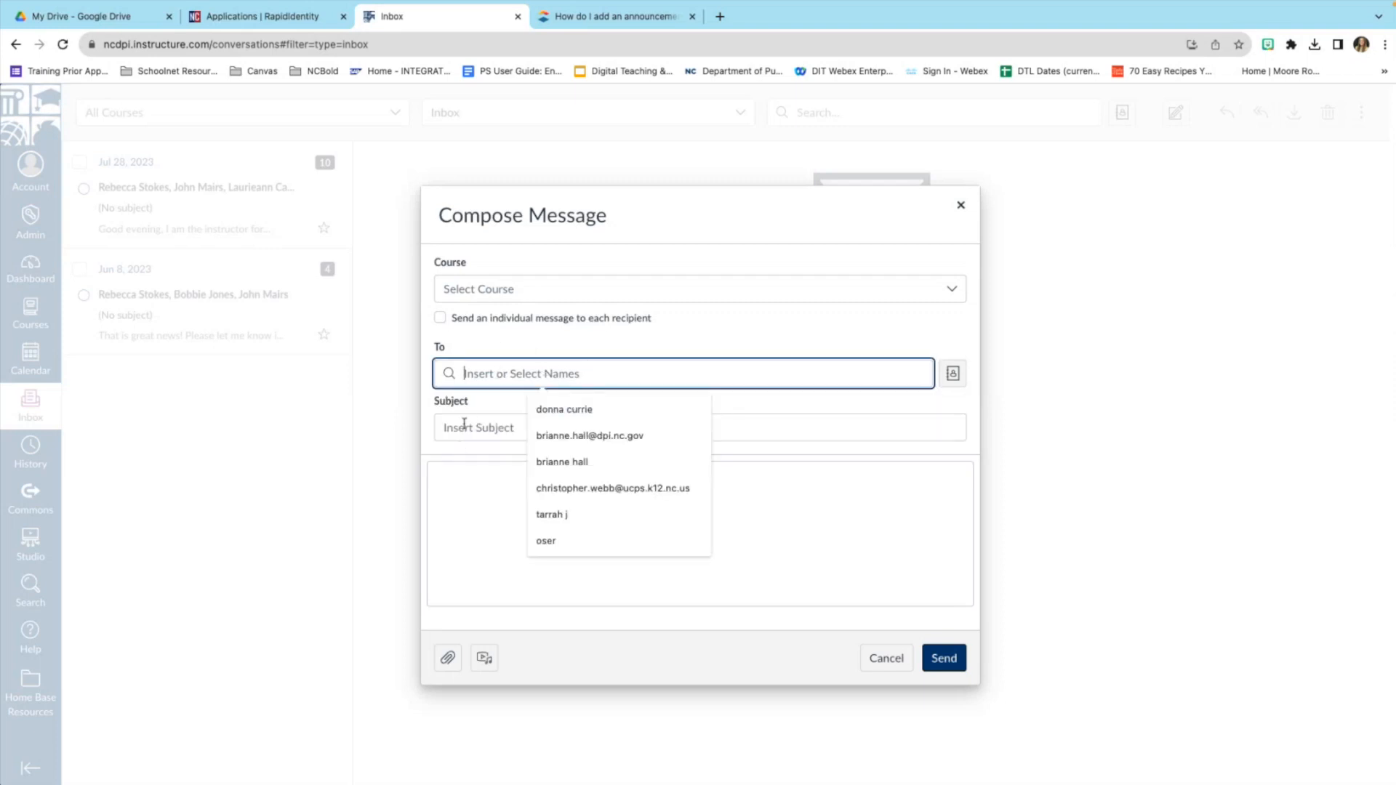
left_click(482, 525)
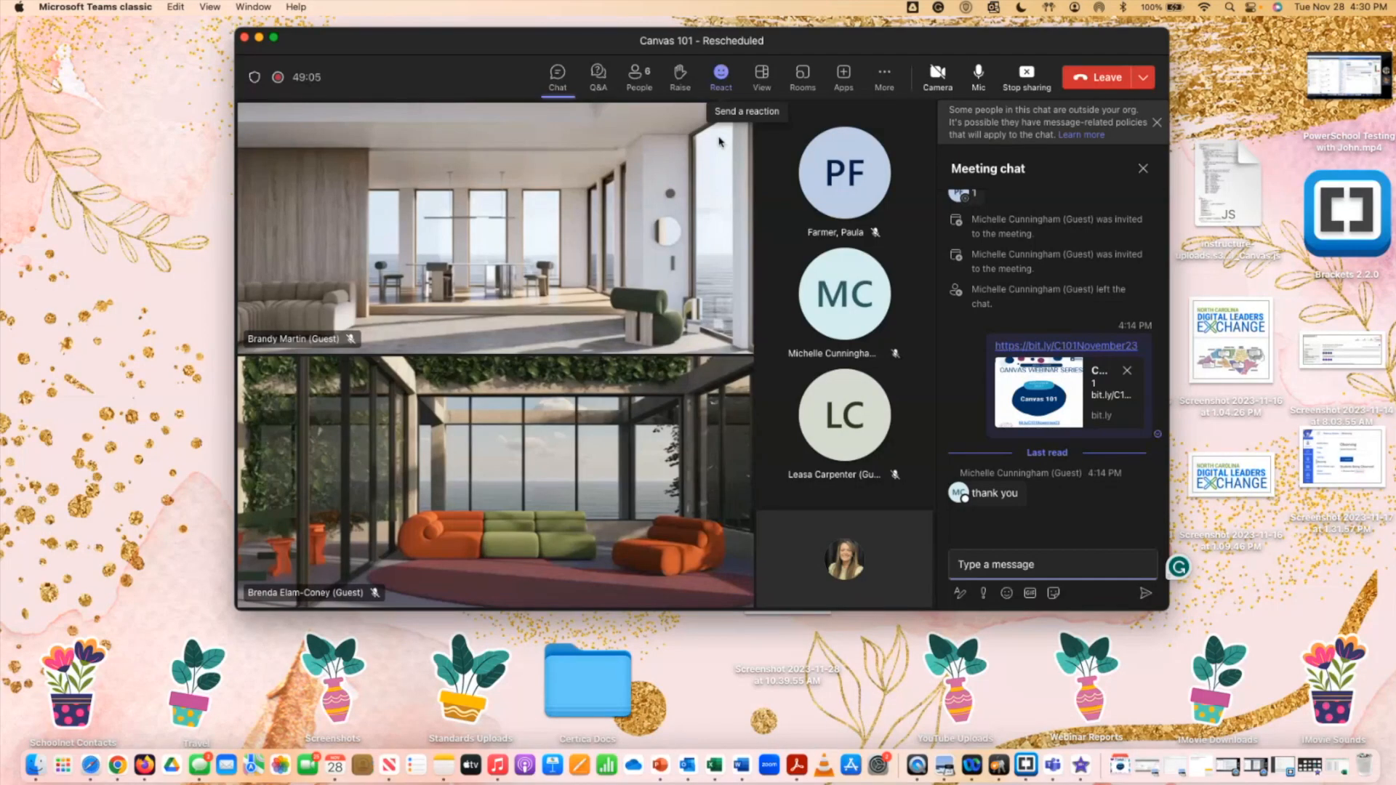
left_click(117, 748)
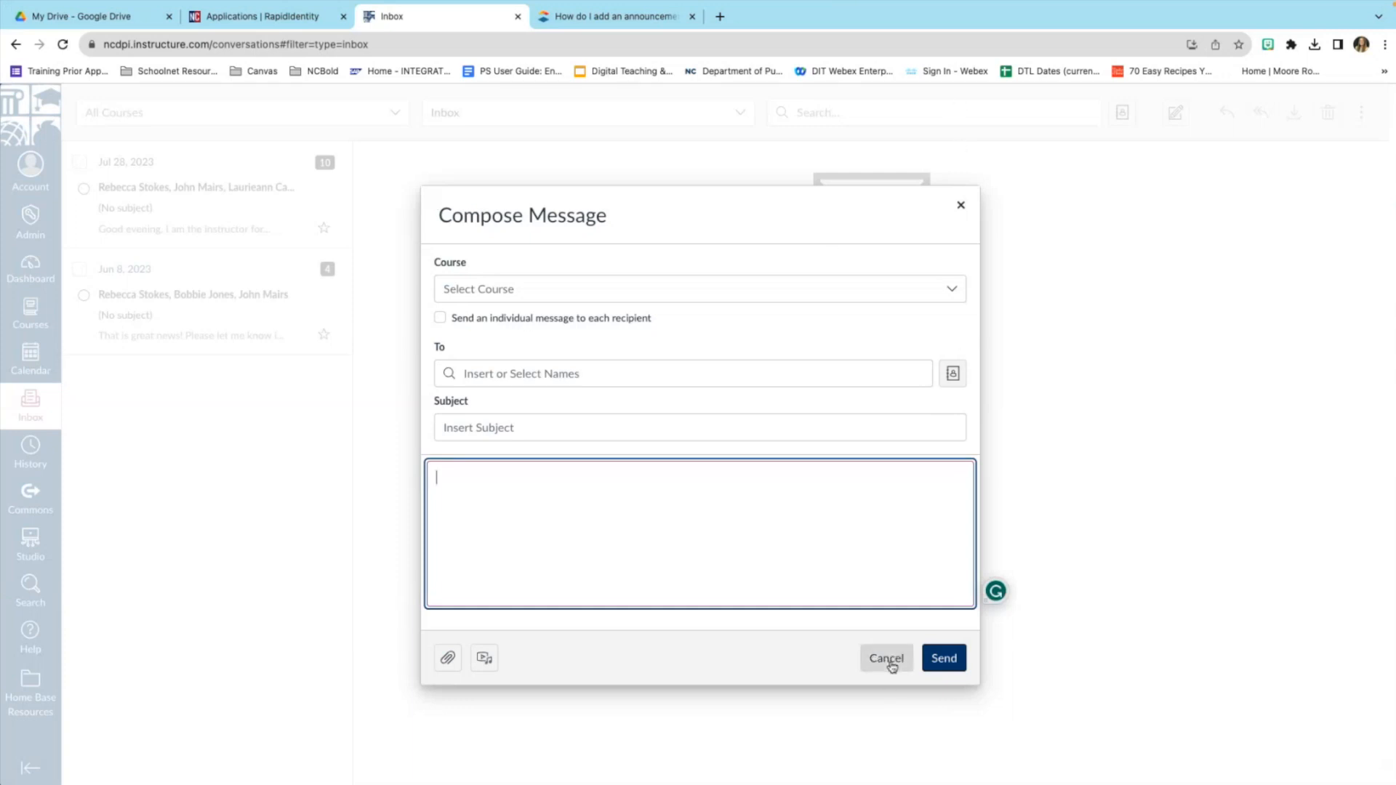
Discard the unsent message and go to the Sandbox Training course's Announcements page.
left_click(886, 658)
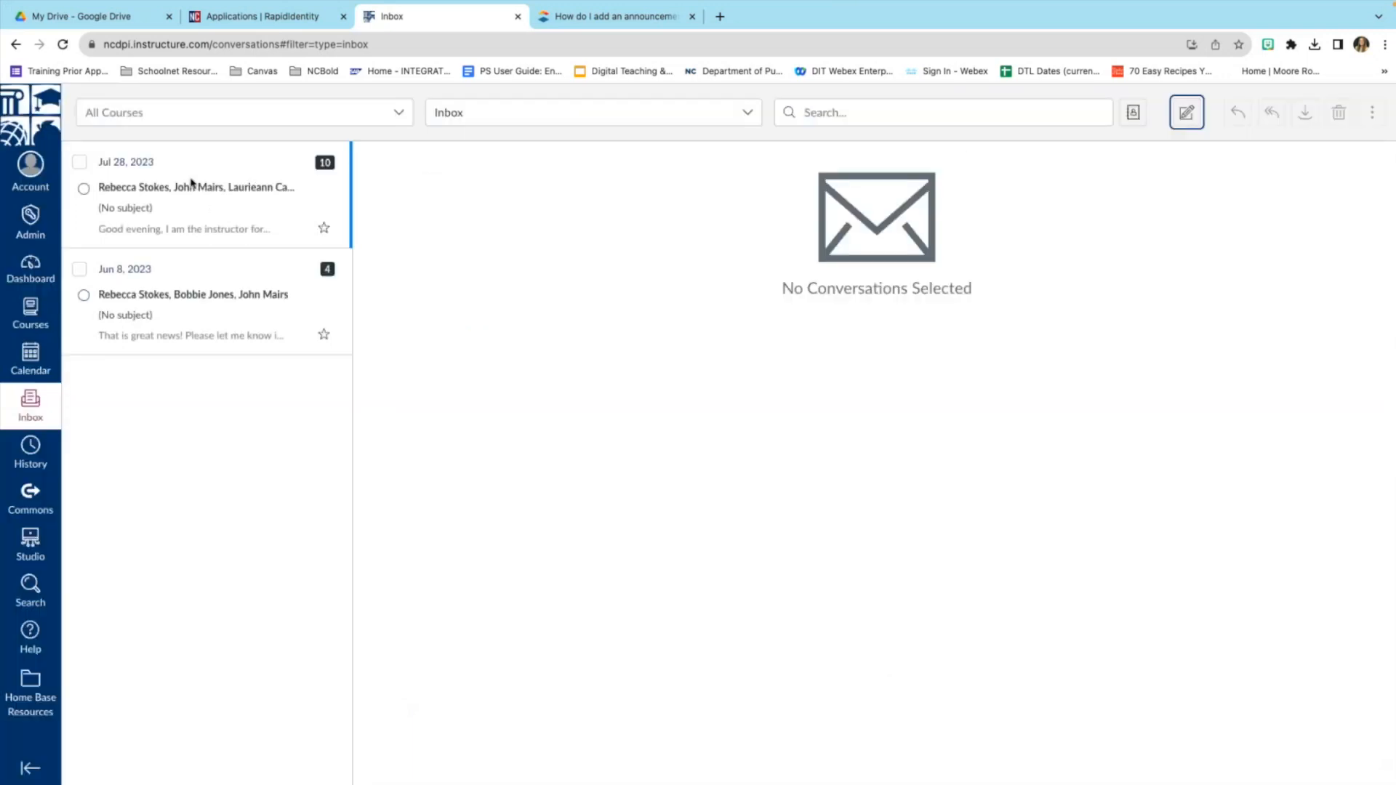
left_click(44, 309)
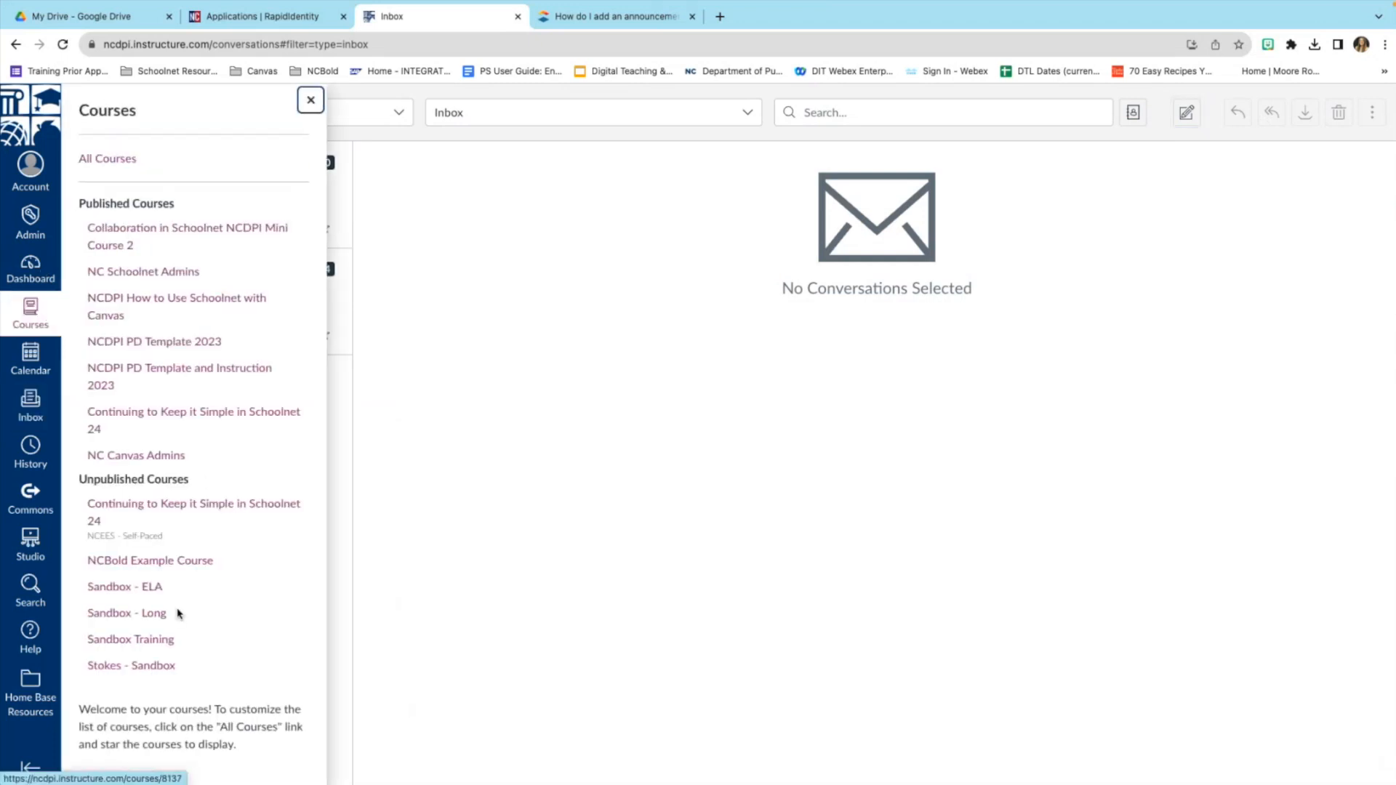
left_click(156, 645)
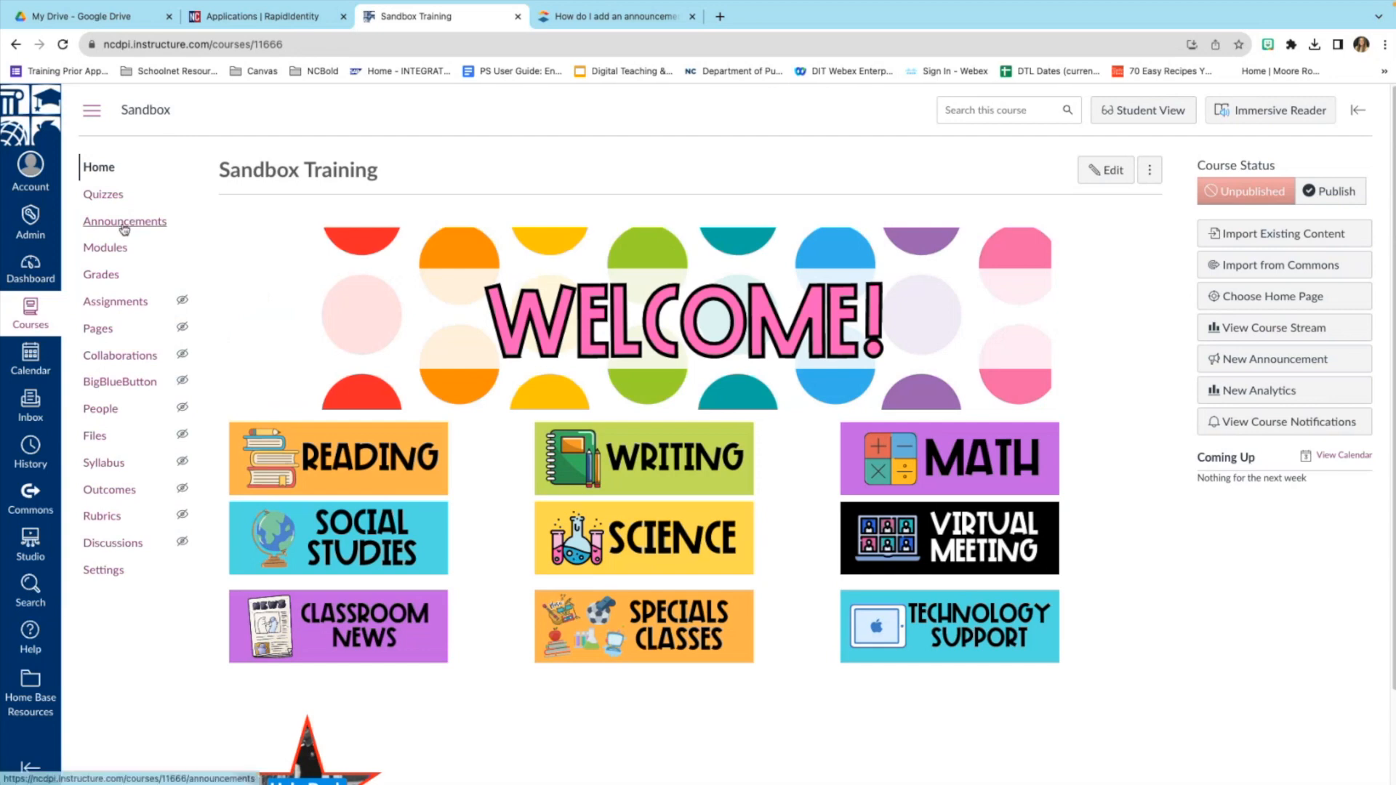
left_click(118, 227)
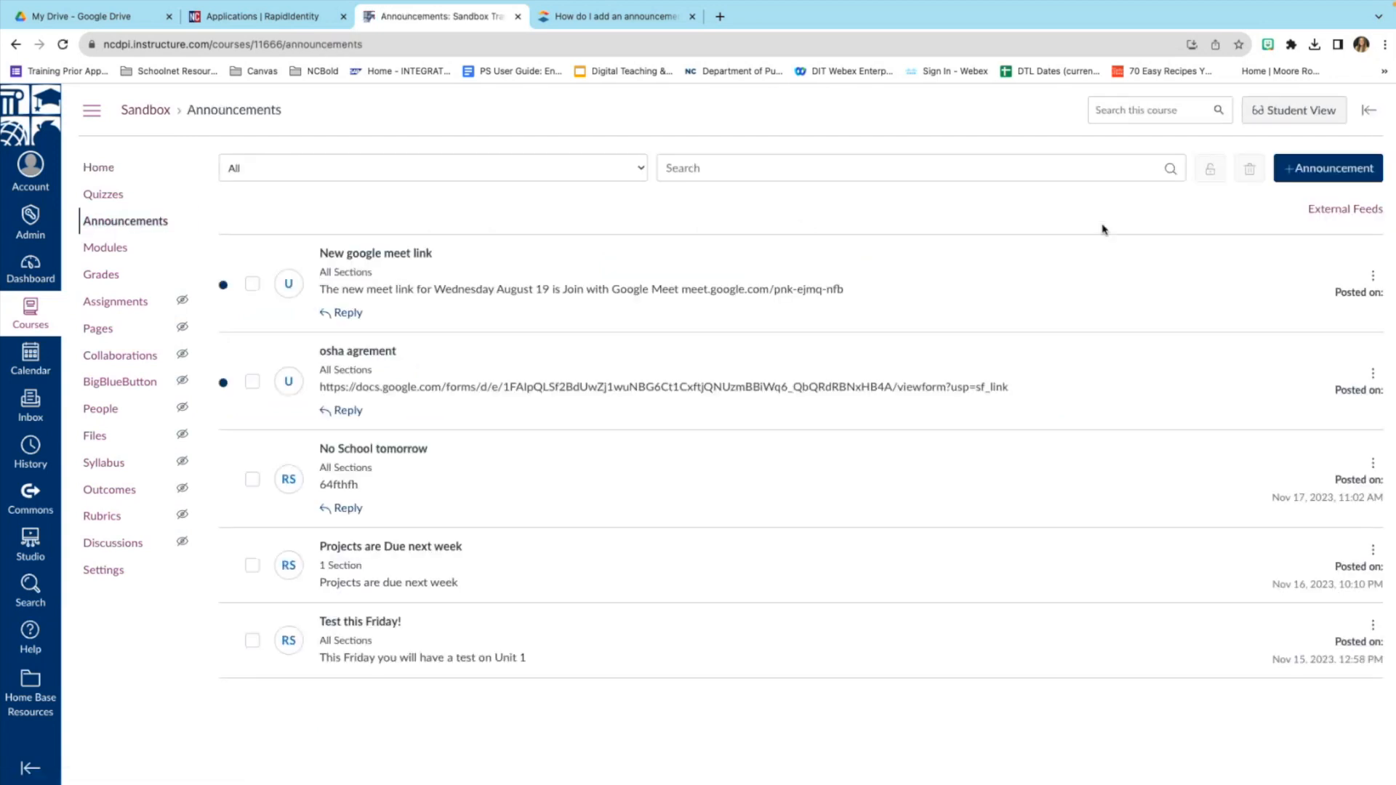
Start a blank new announcement and review its editor, posting to All Sections with commenting allowed.
left_click(1306, 175)
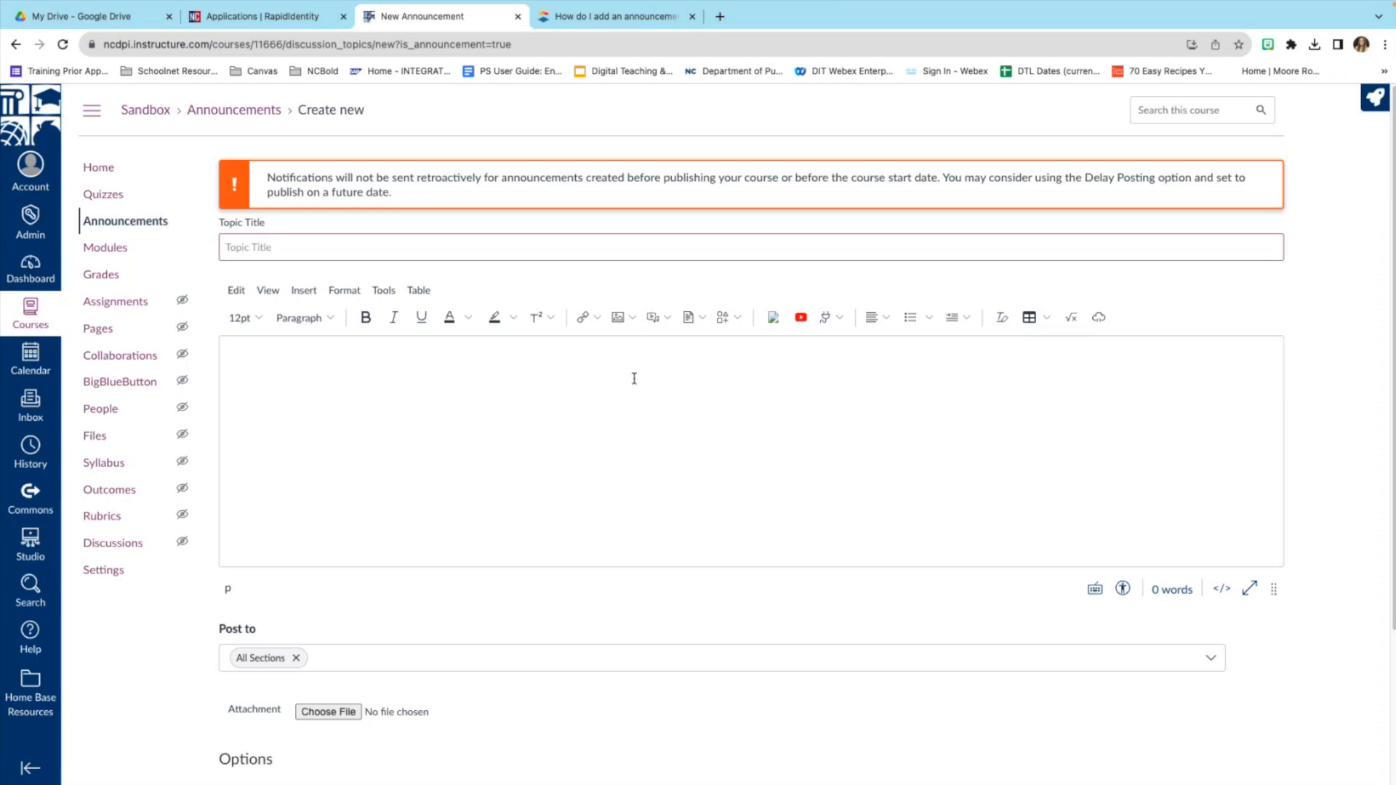
scroll(620, 440, "down", 1)
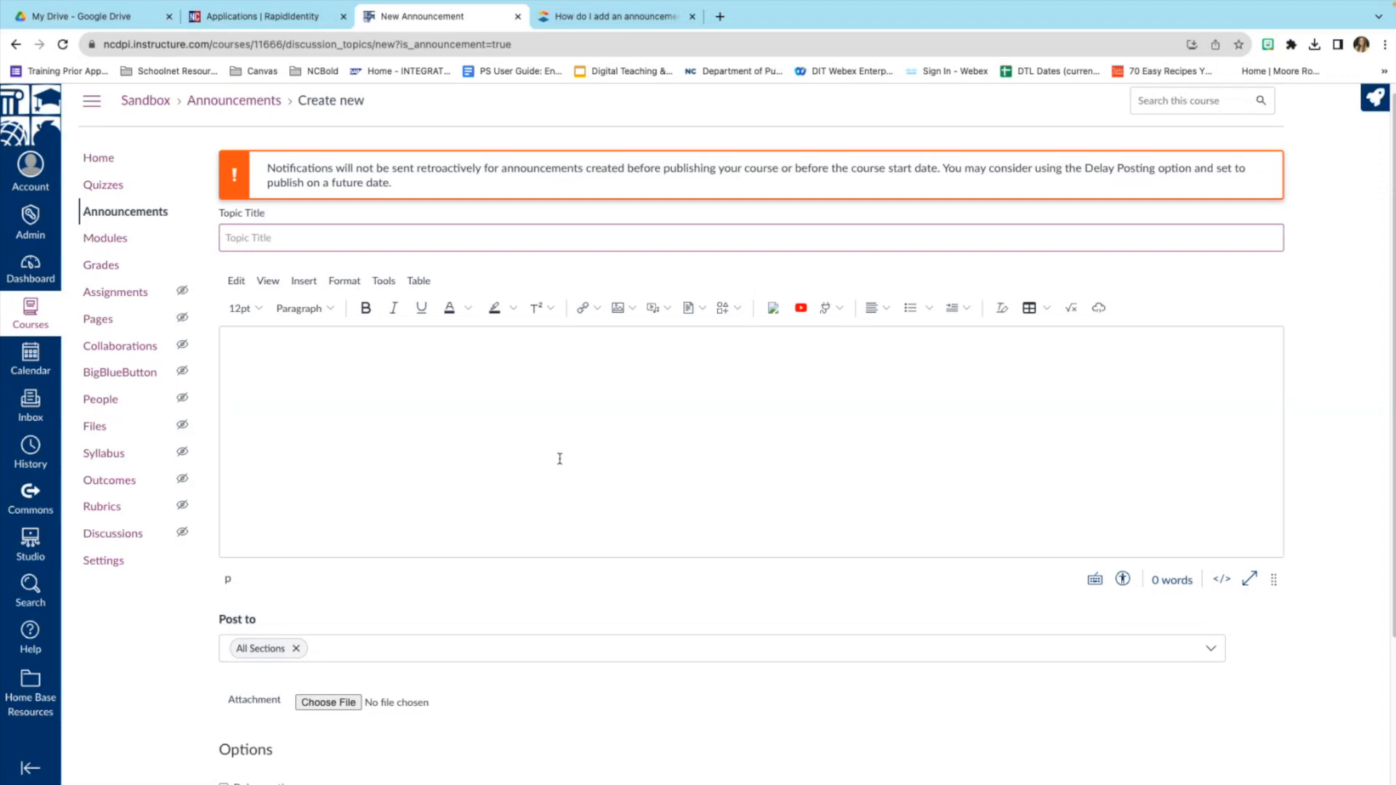
scroll(559, 459, "down", 3)
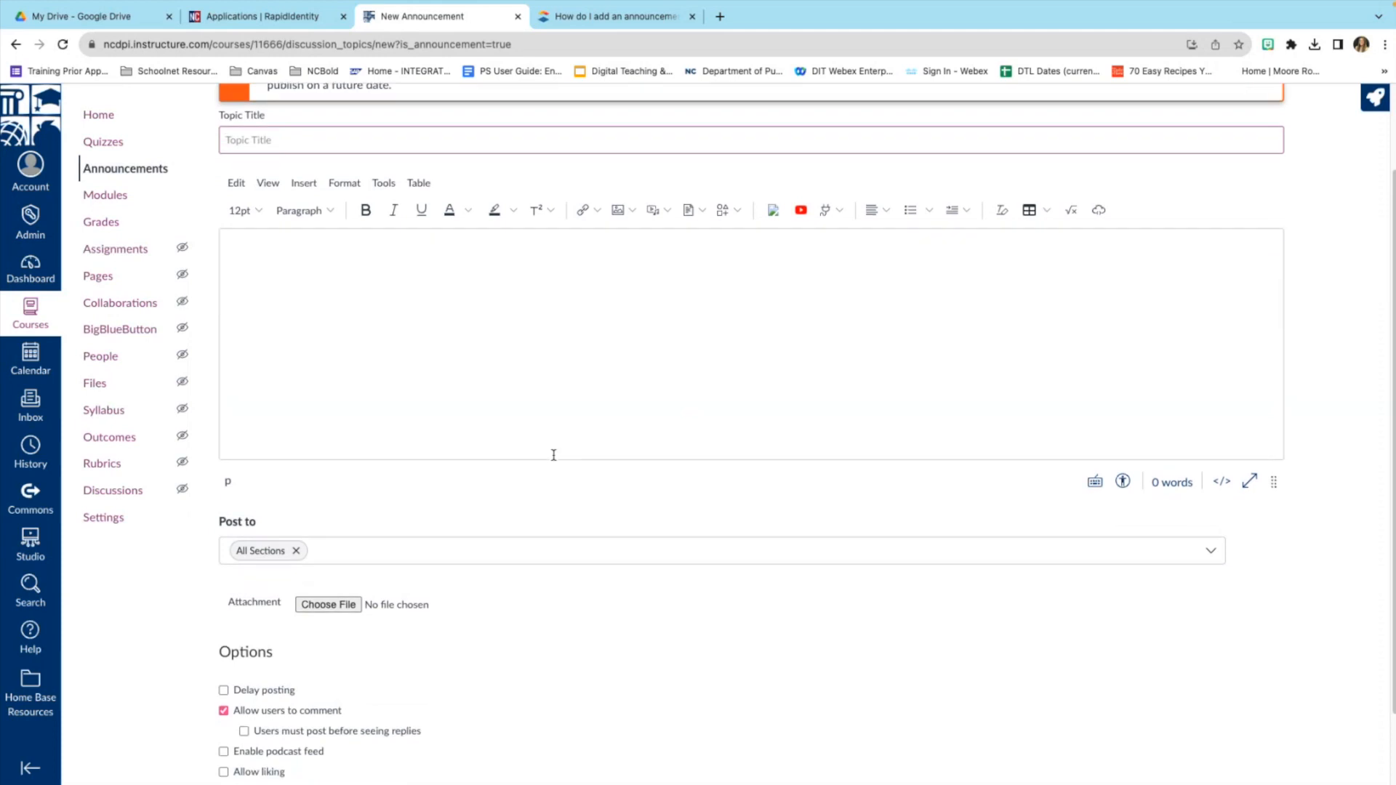
scroll(553, 455, "down", 3)
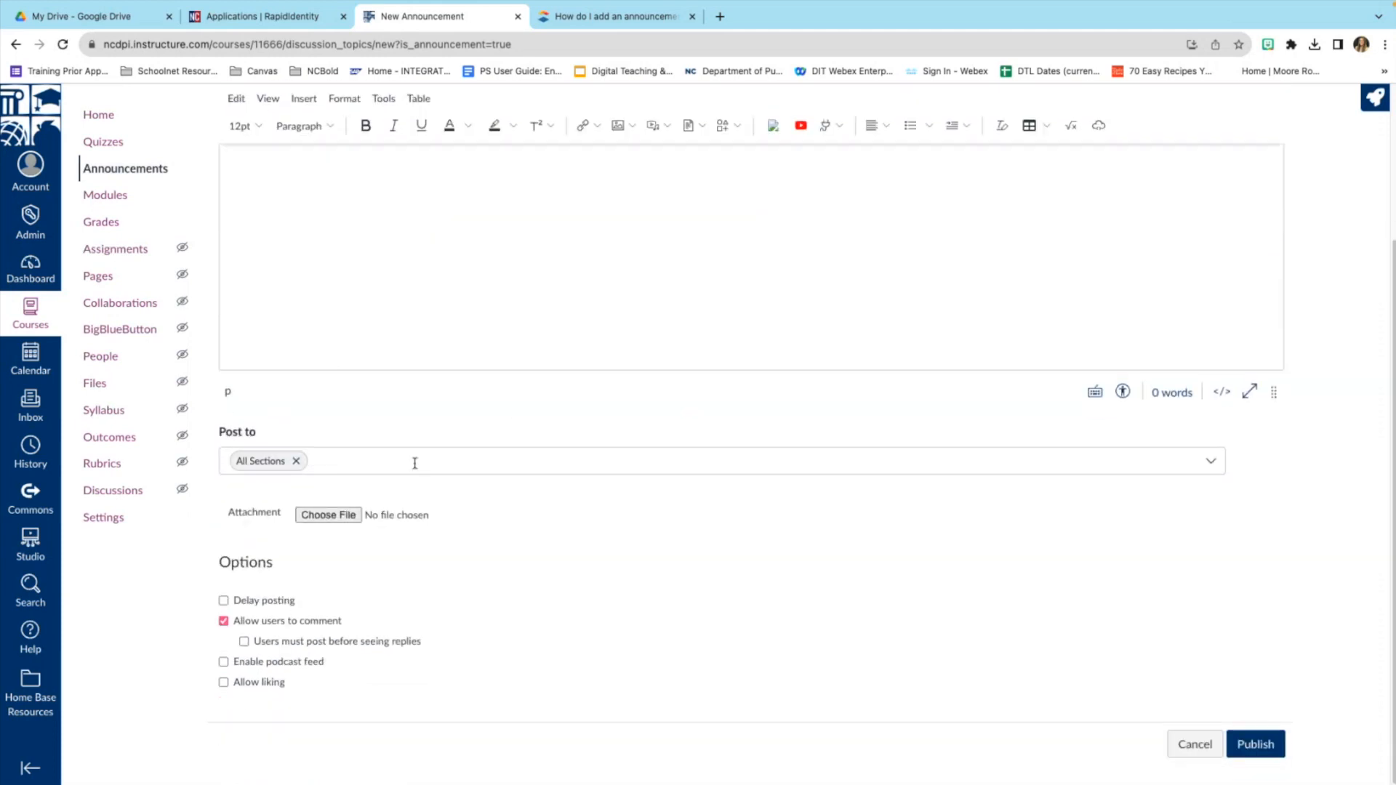
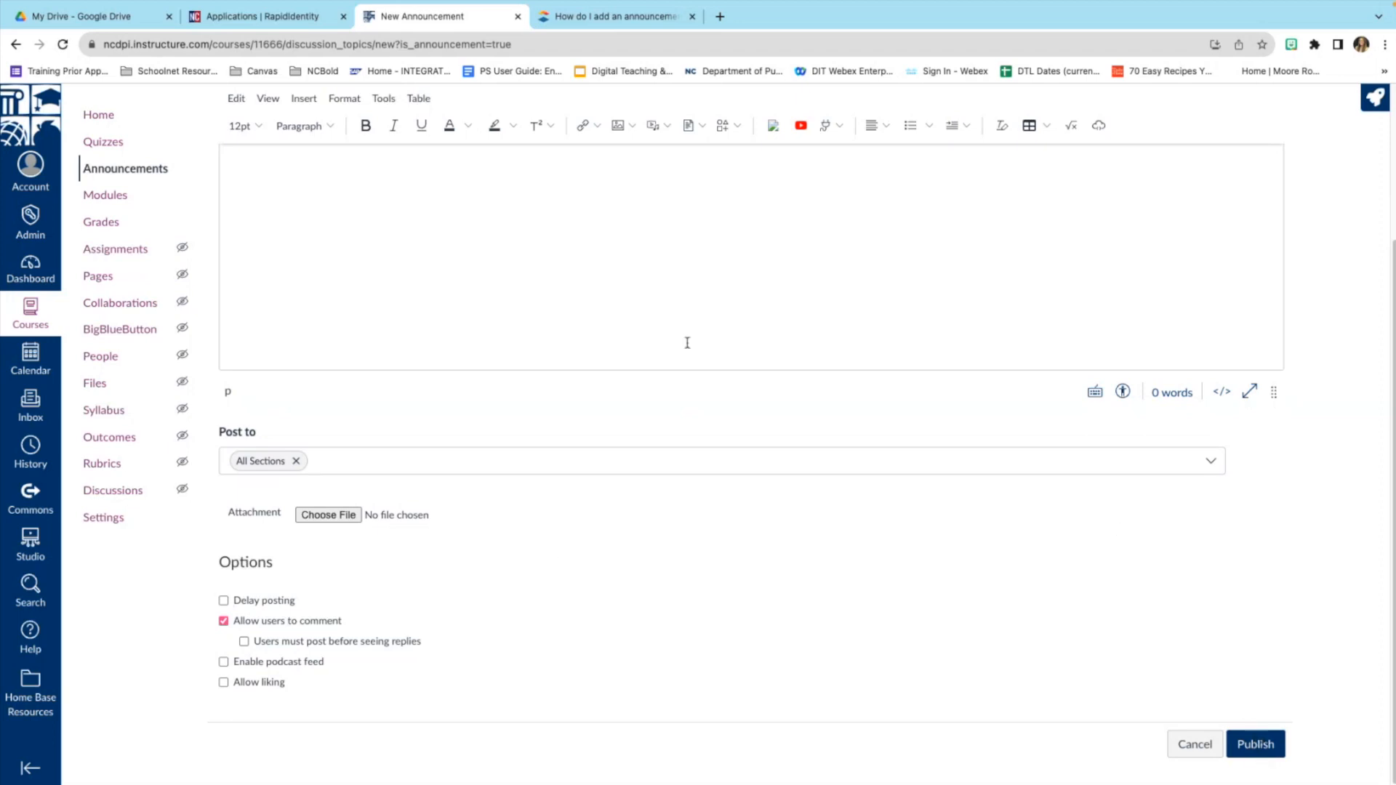
Discard the unsaved announcement, preview the course home in Student View, then leave Student View.
left_click(108, 118)
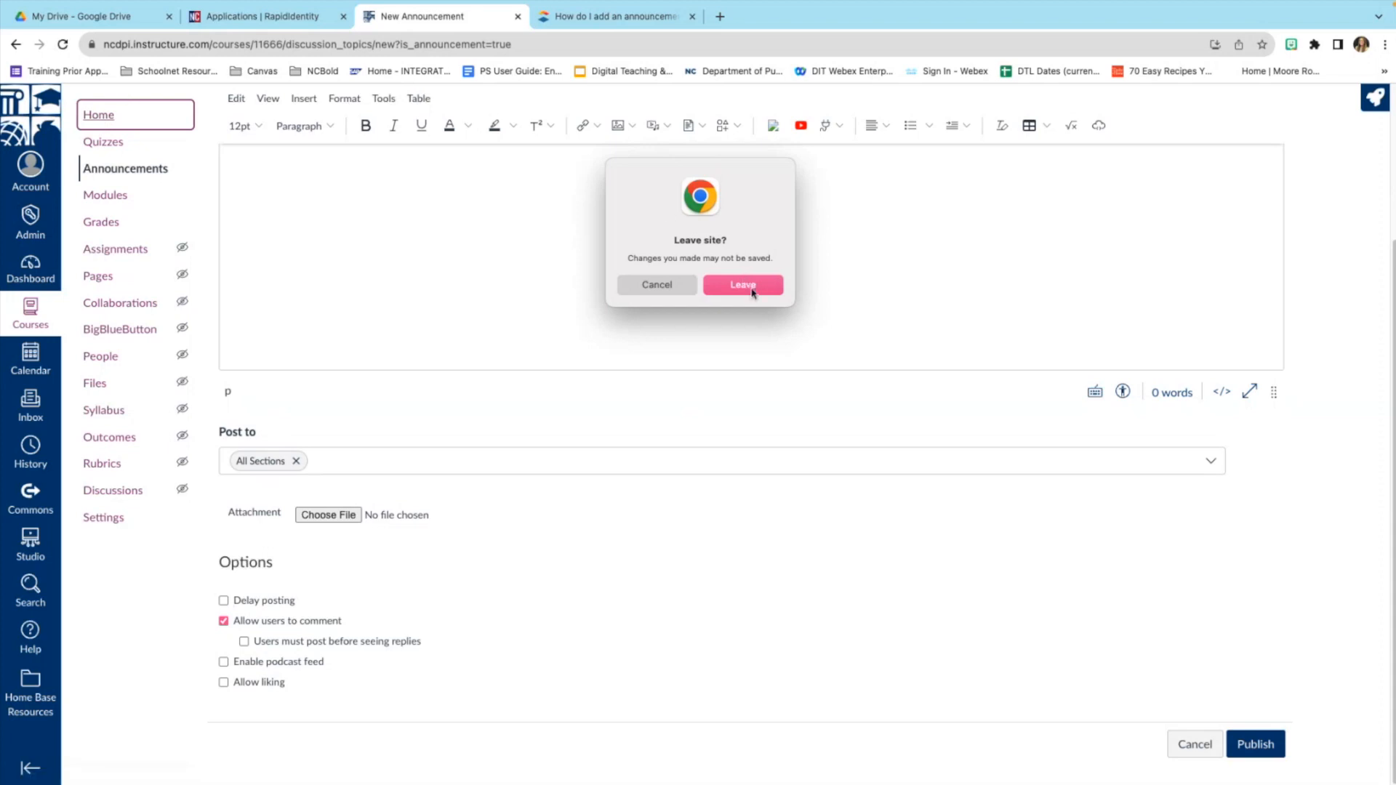
left_click(743, 286)
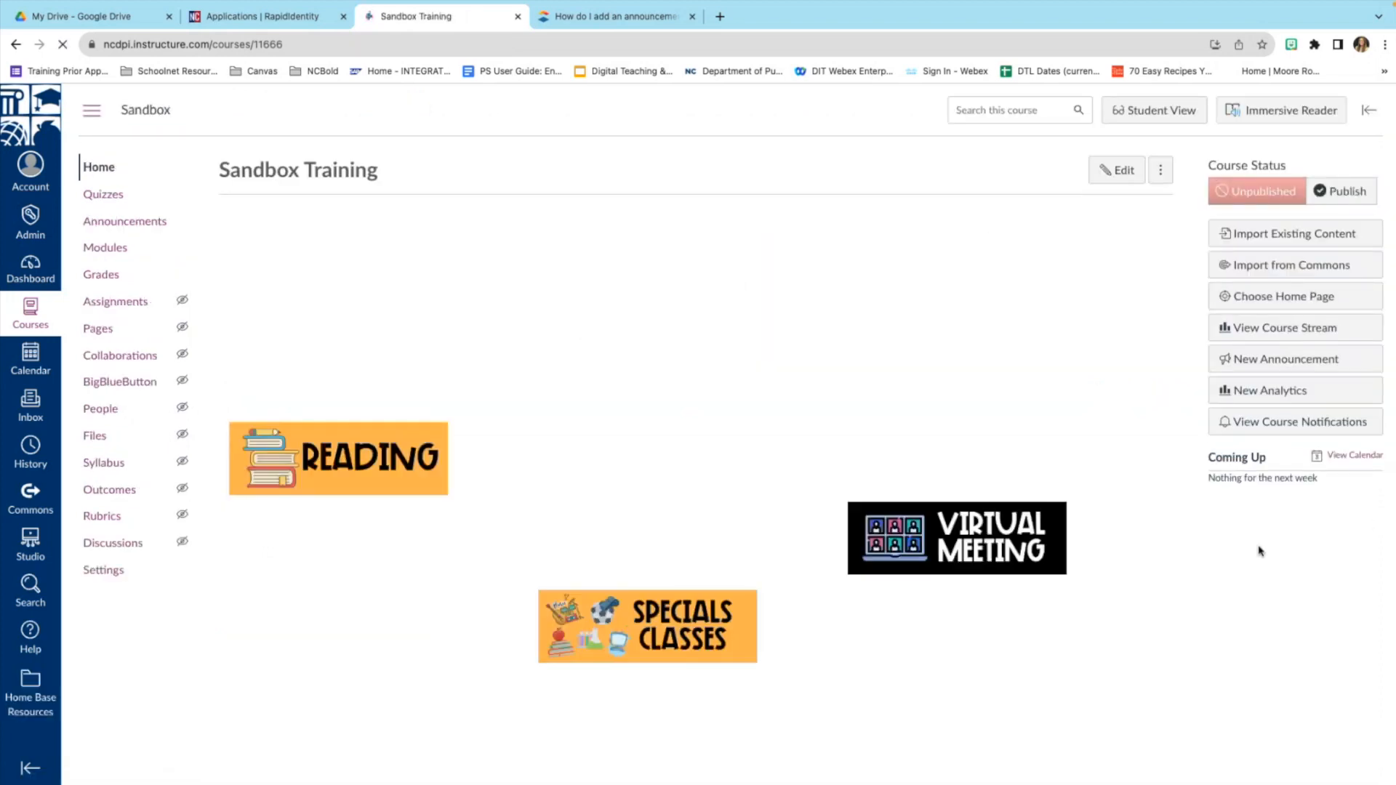
left_click(1156, 112)
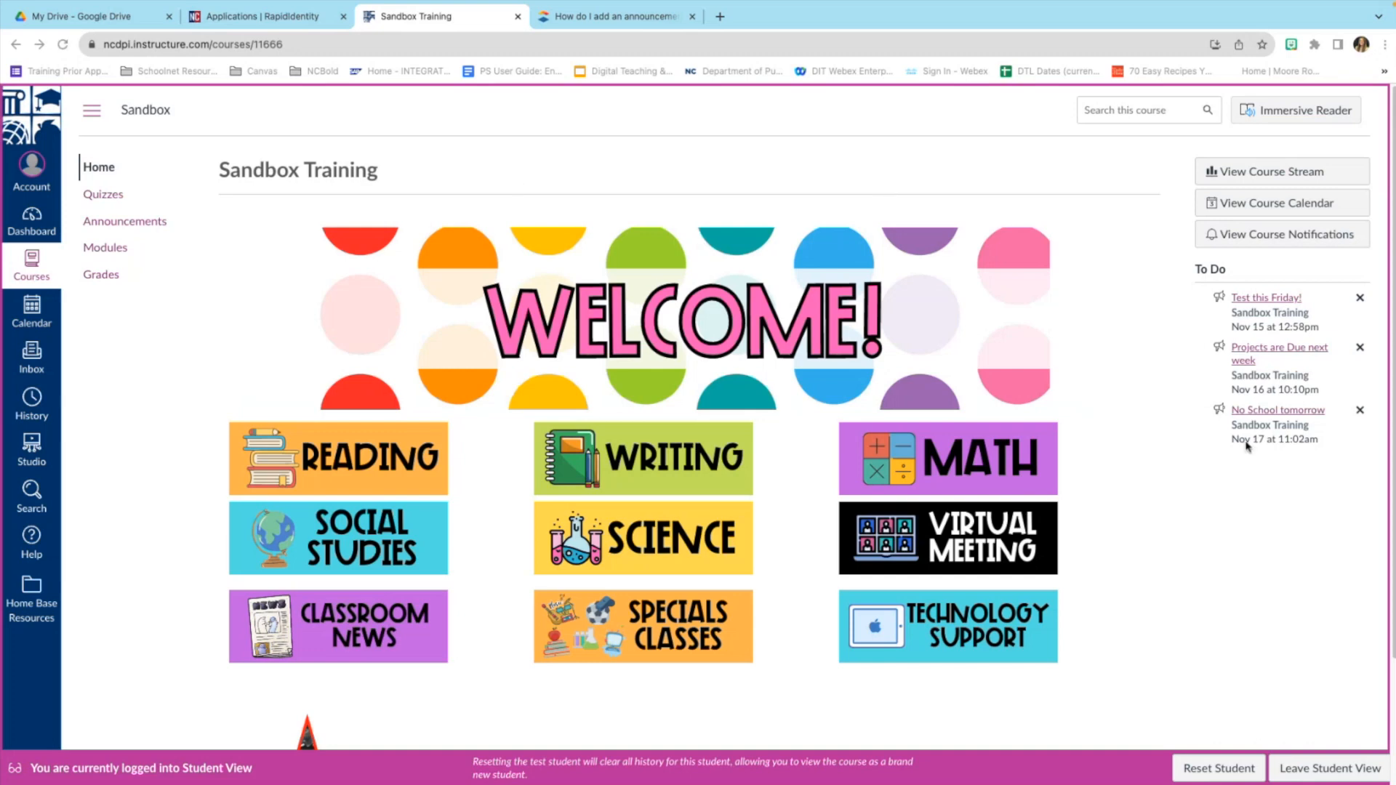
left_click(1331, 770)
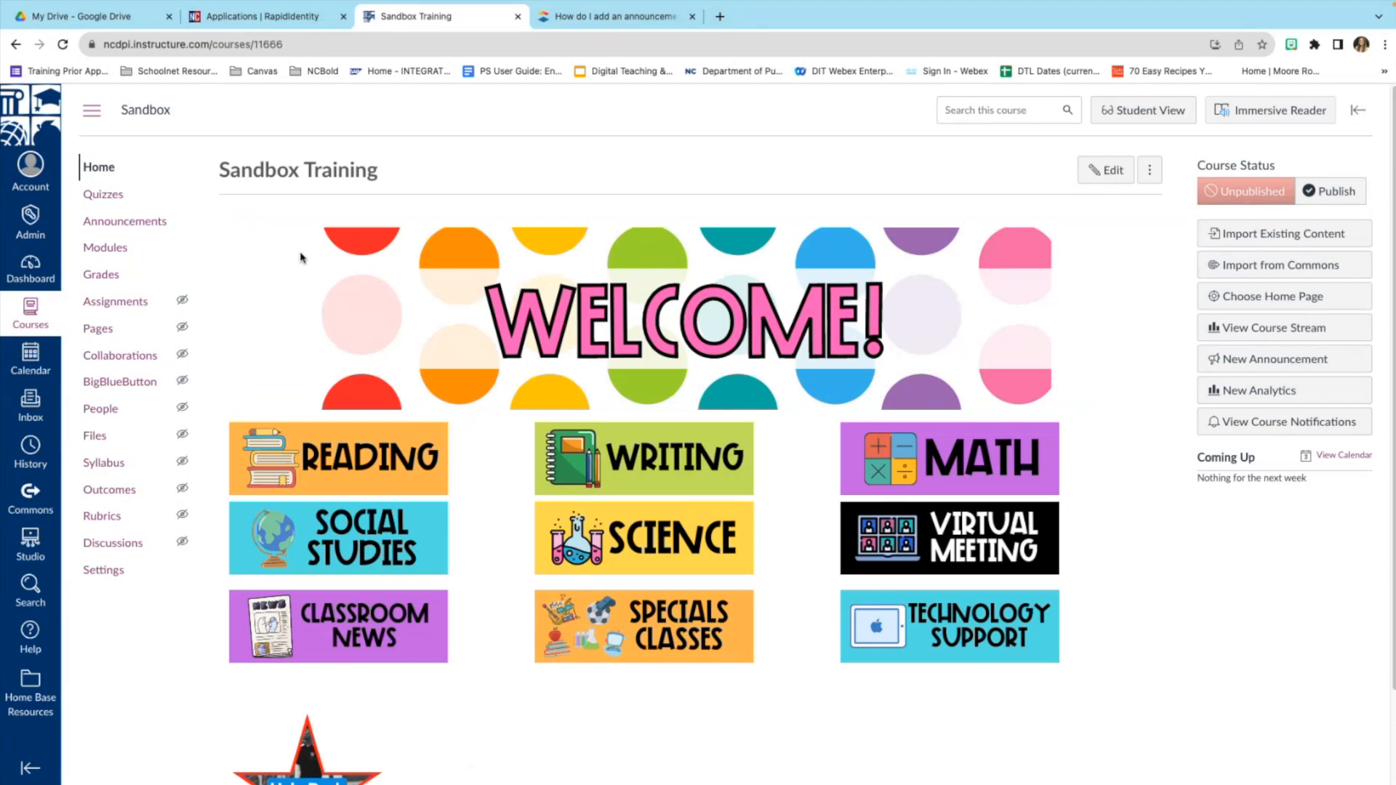
On the course Modules page, drag the Social Studies module above the Math module.
left_click(98, 252)
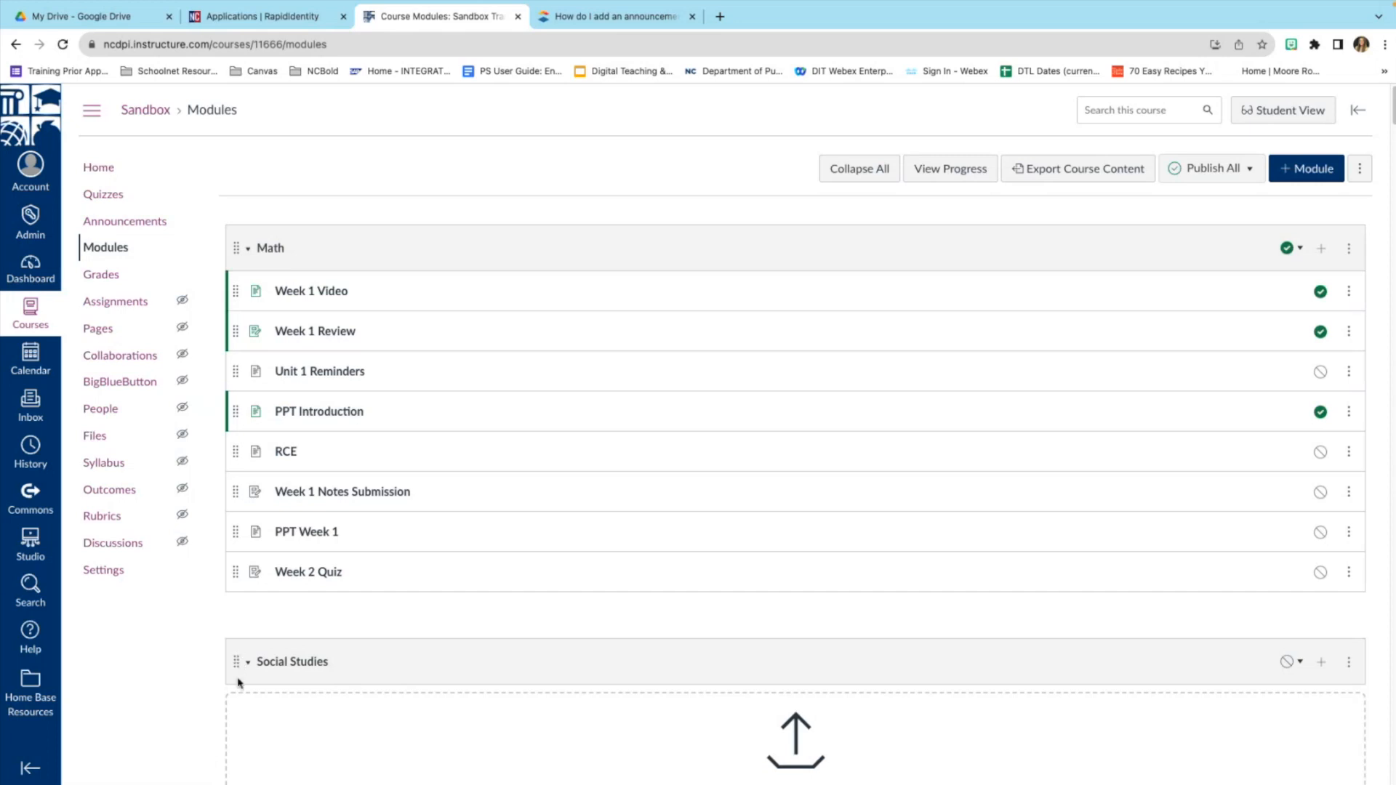
left_click_drag(234, 661, 263, 270)
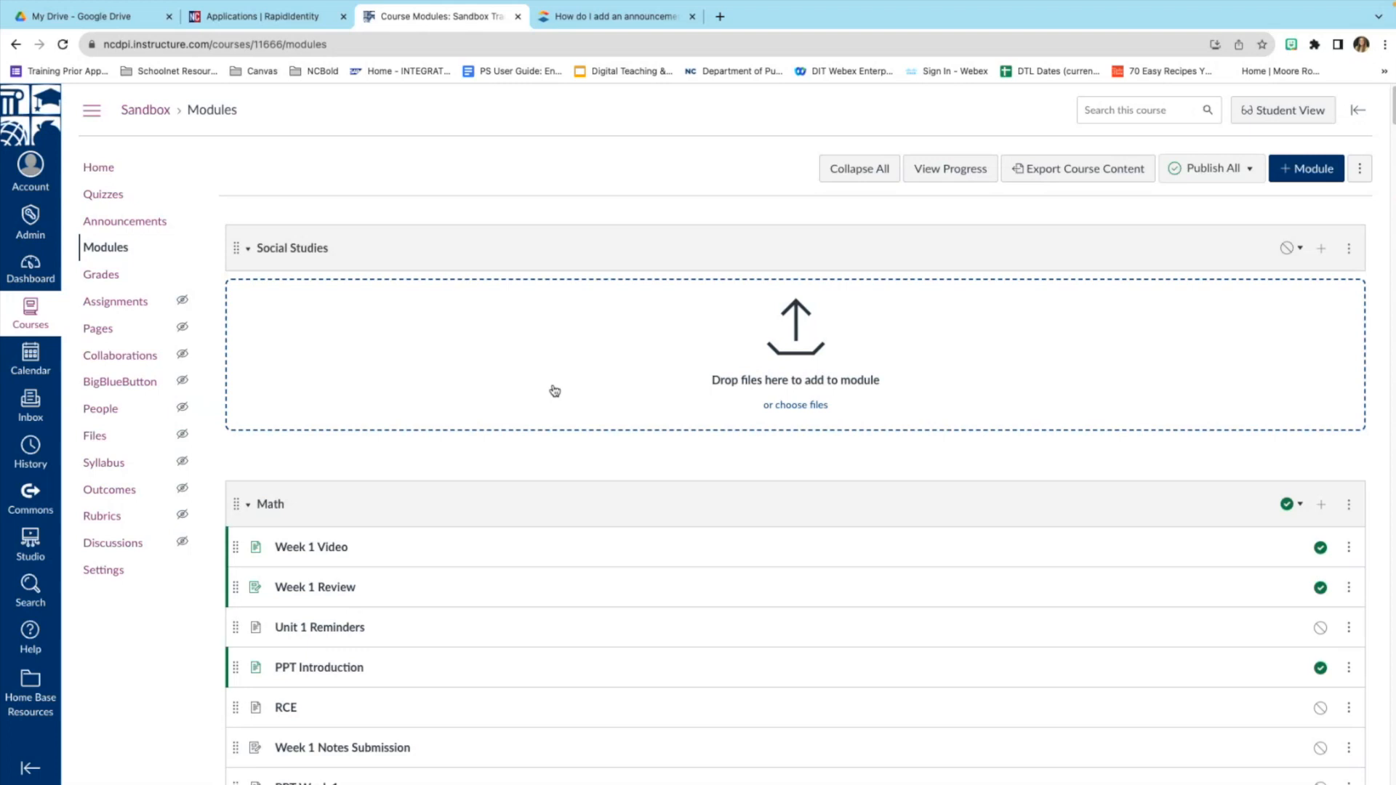
scroll(606, 378, "down", 1)
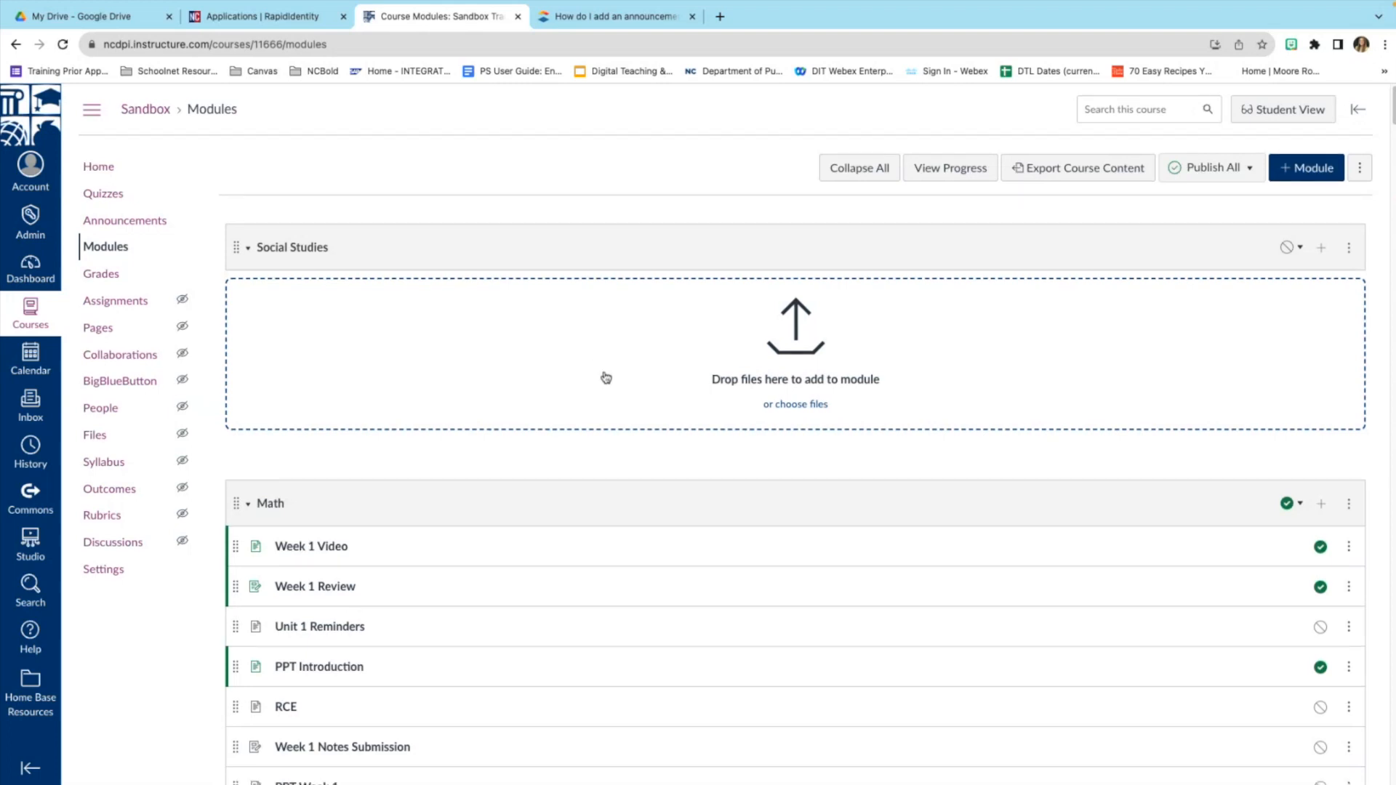
scroll(605, 377, "down", 1)
scroll(567, 359, "up", 1)
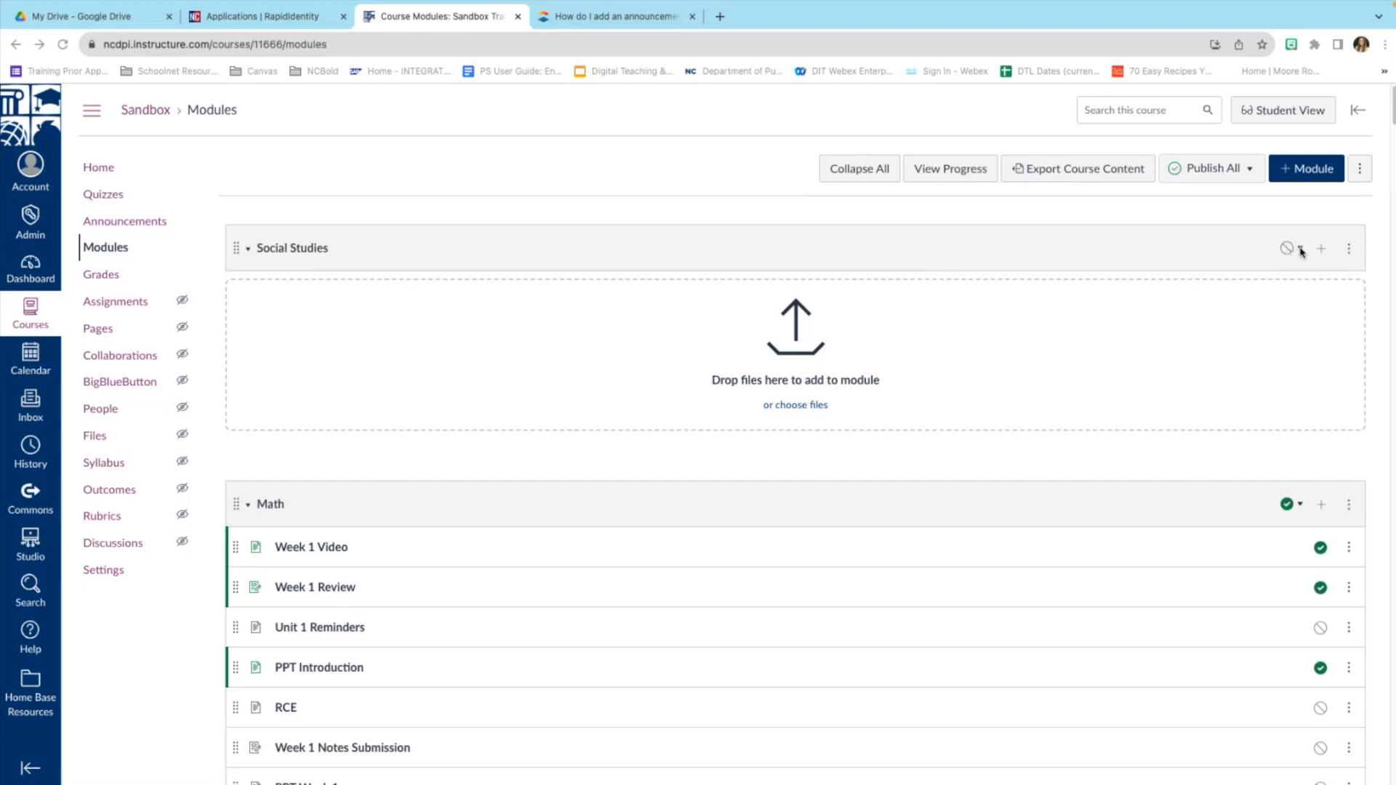
Check the Social Studies publish options without changes, then start adding an item to it.
left_click(1301, 252)
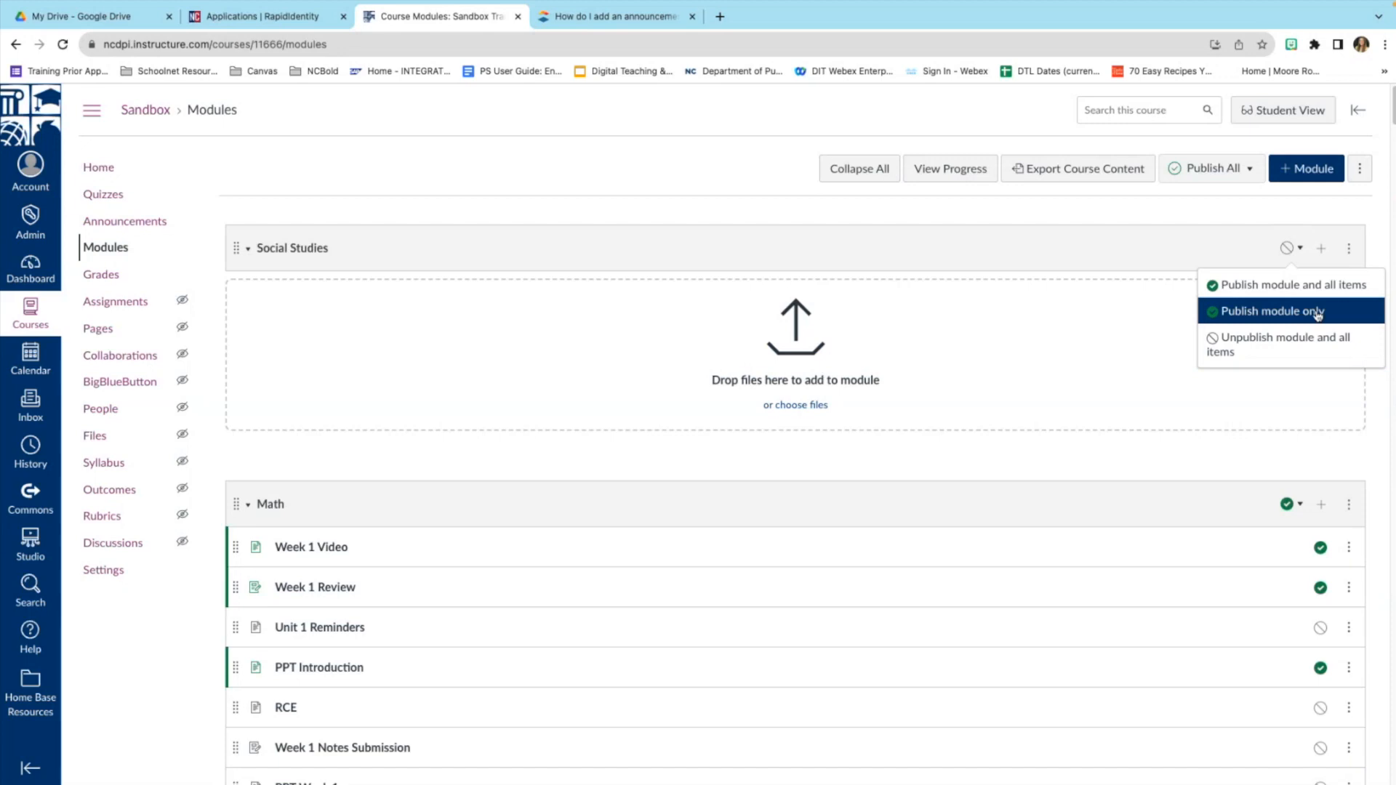
left_click(1234, 247)
left_click(1204, 245)
left_click(1325, 250)
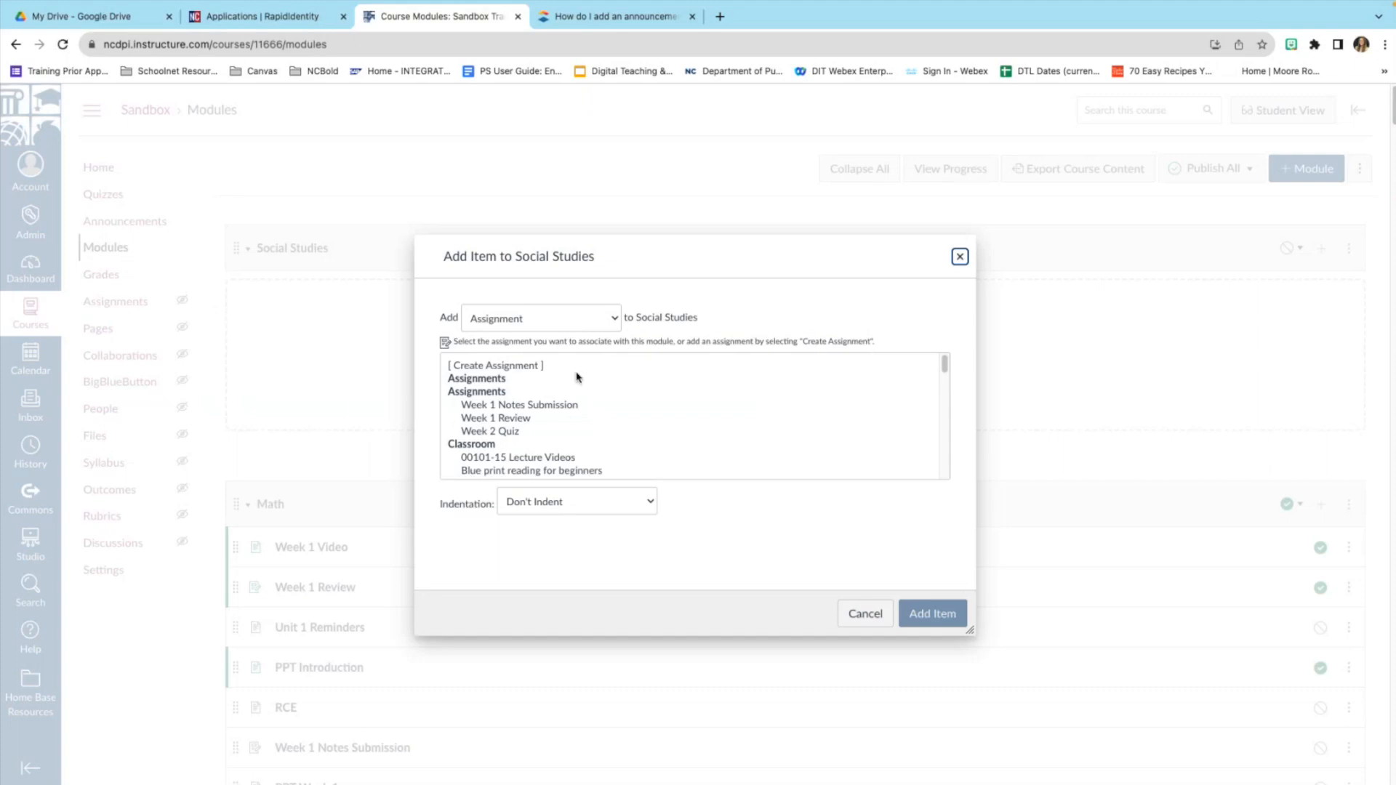
Create a new page item named 'Week 1 Notes' in the Social Studies module.
left_click(611, 323)
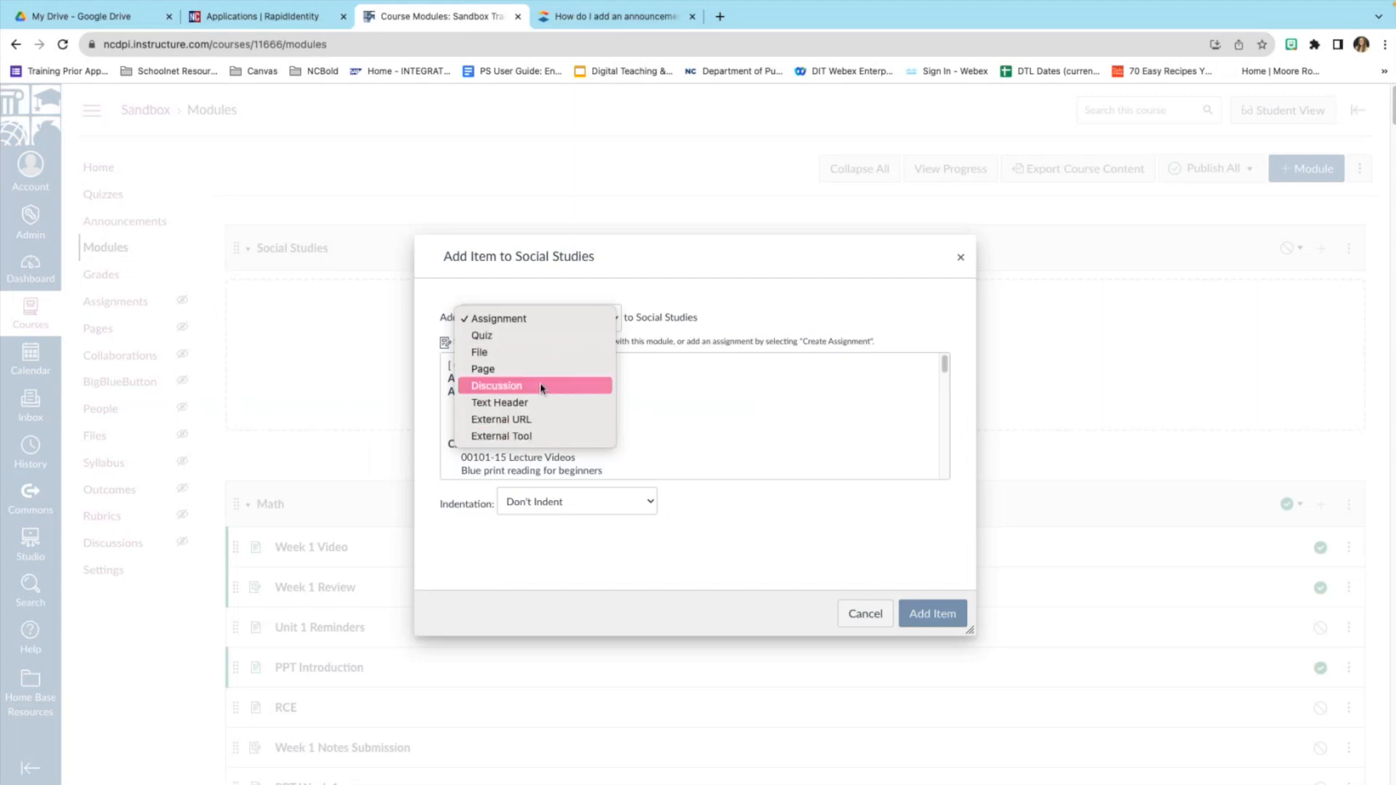
left_click(500, 370)
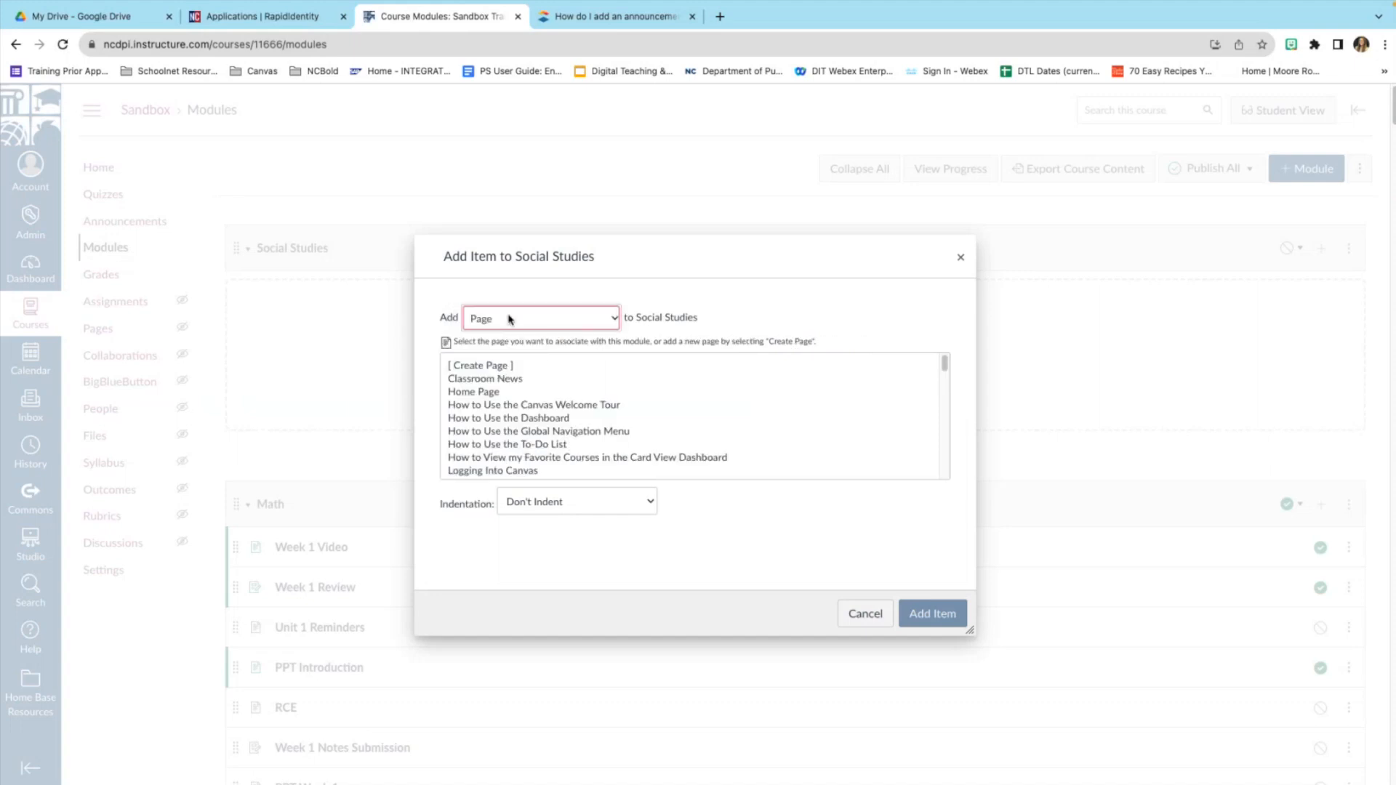
left_click(485, 366)
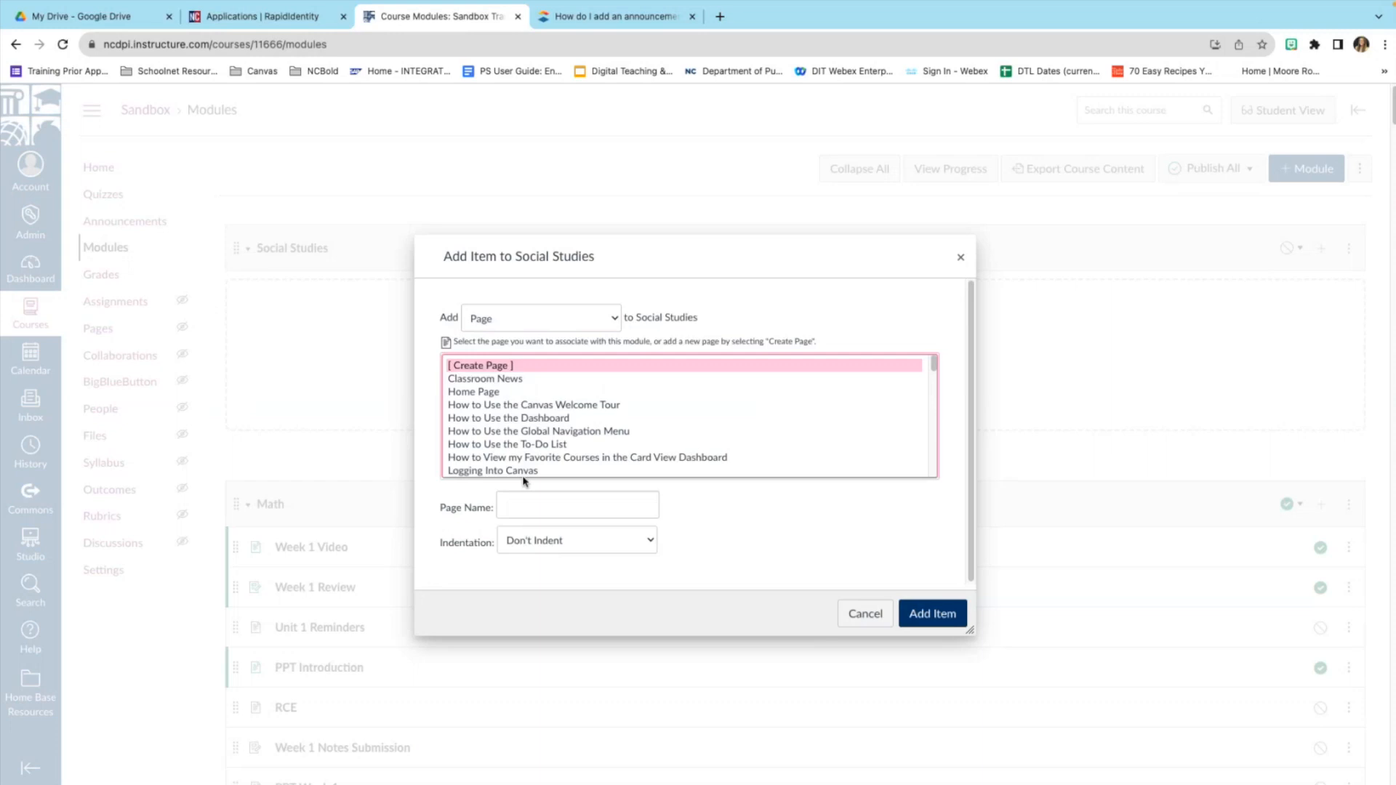
left_click(524, 505)
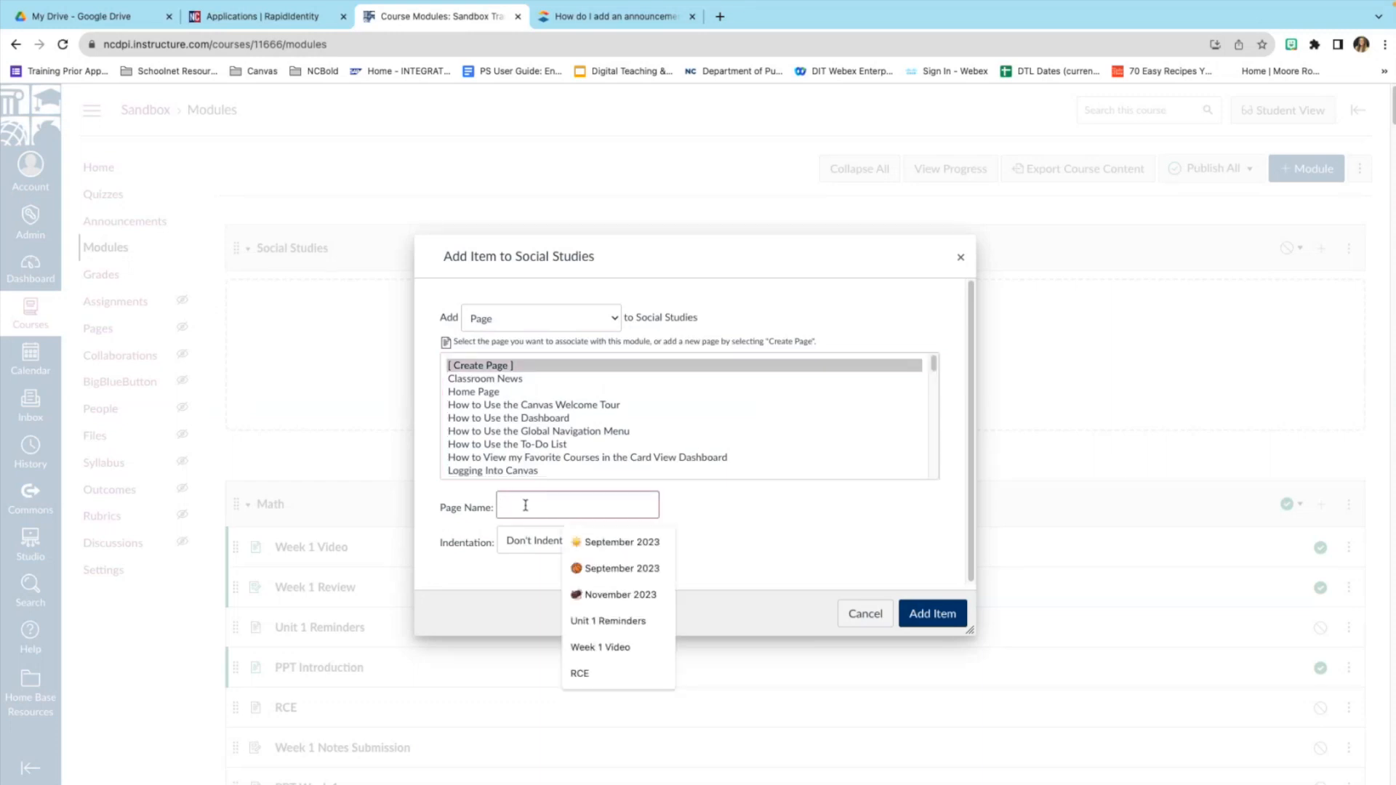
type("Week 1 Notes")
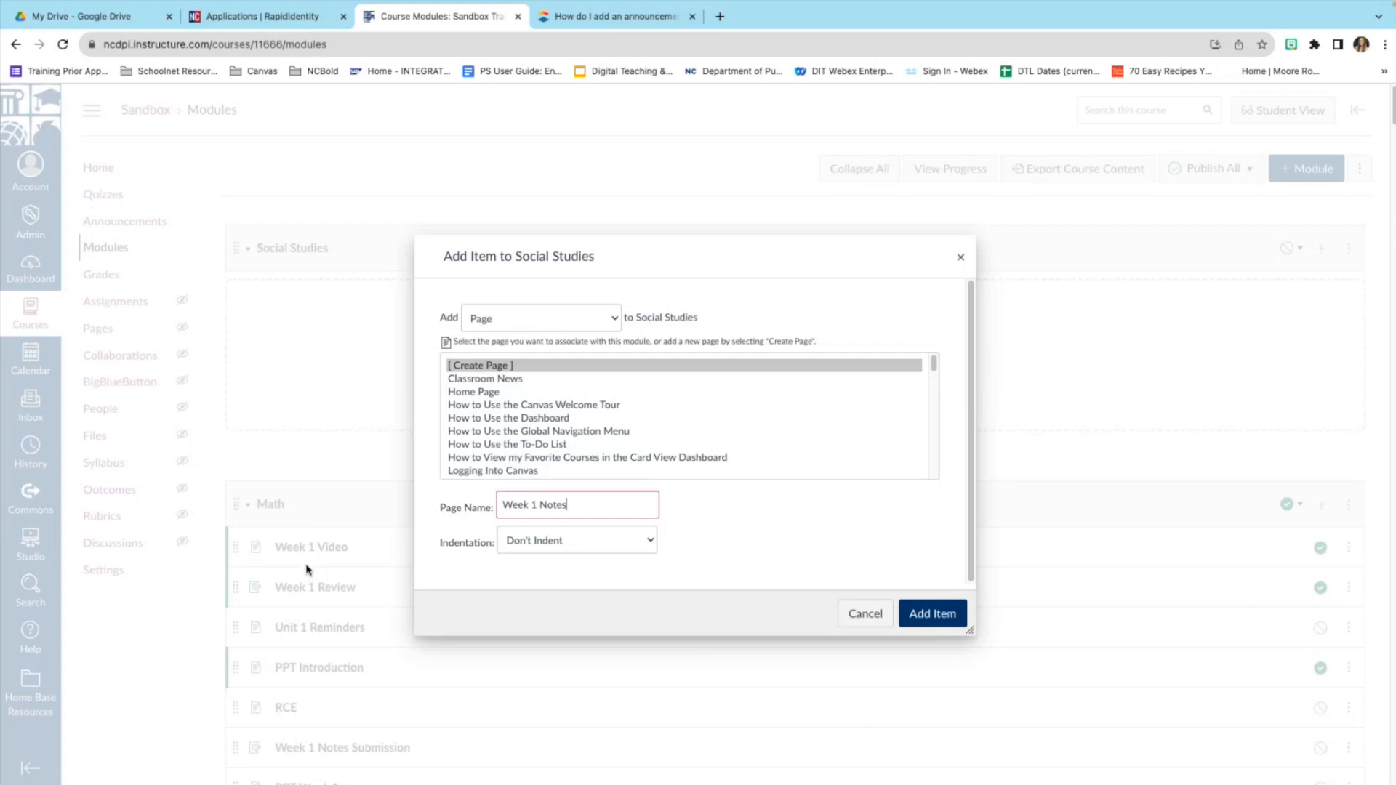
left_click(931, 620)
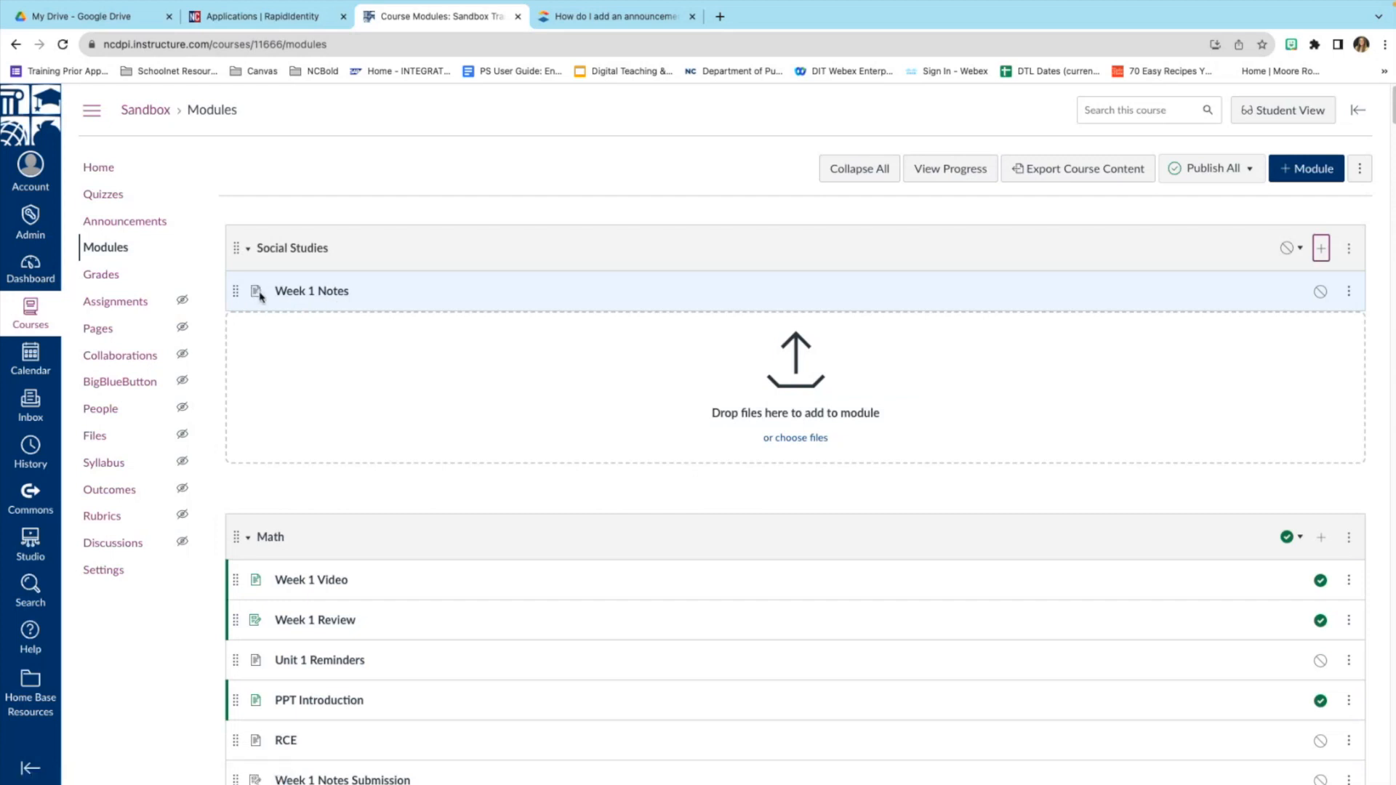
Open Week 1 Notes in edit mode, keeping editing rights at Only teachers.
left_click(320, 291)
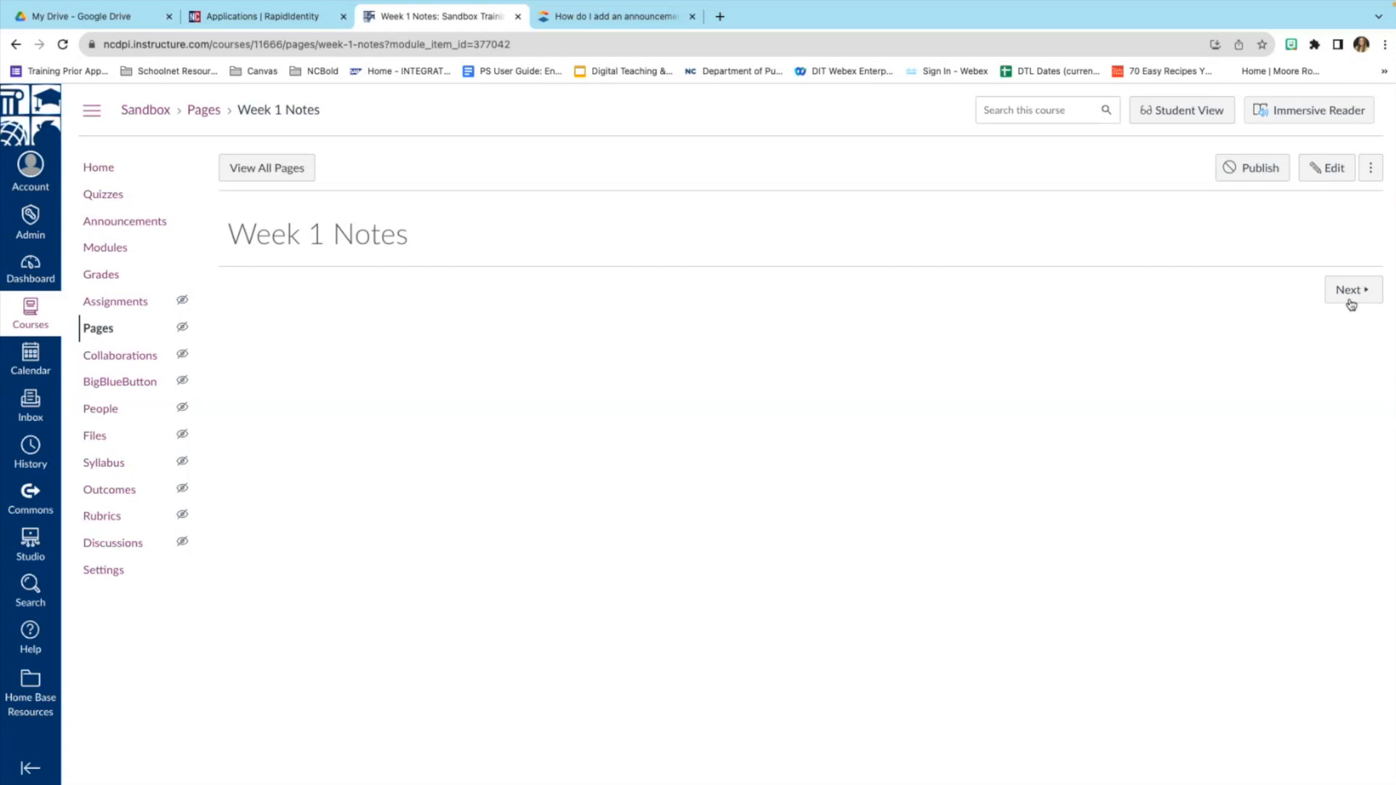
left_click(1333, 168)
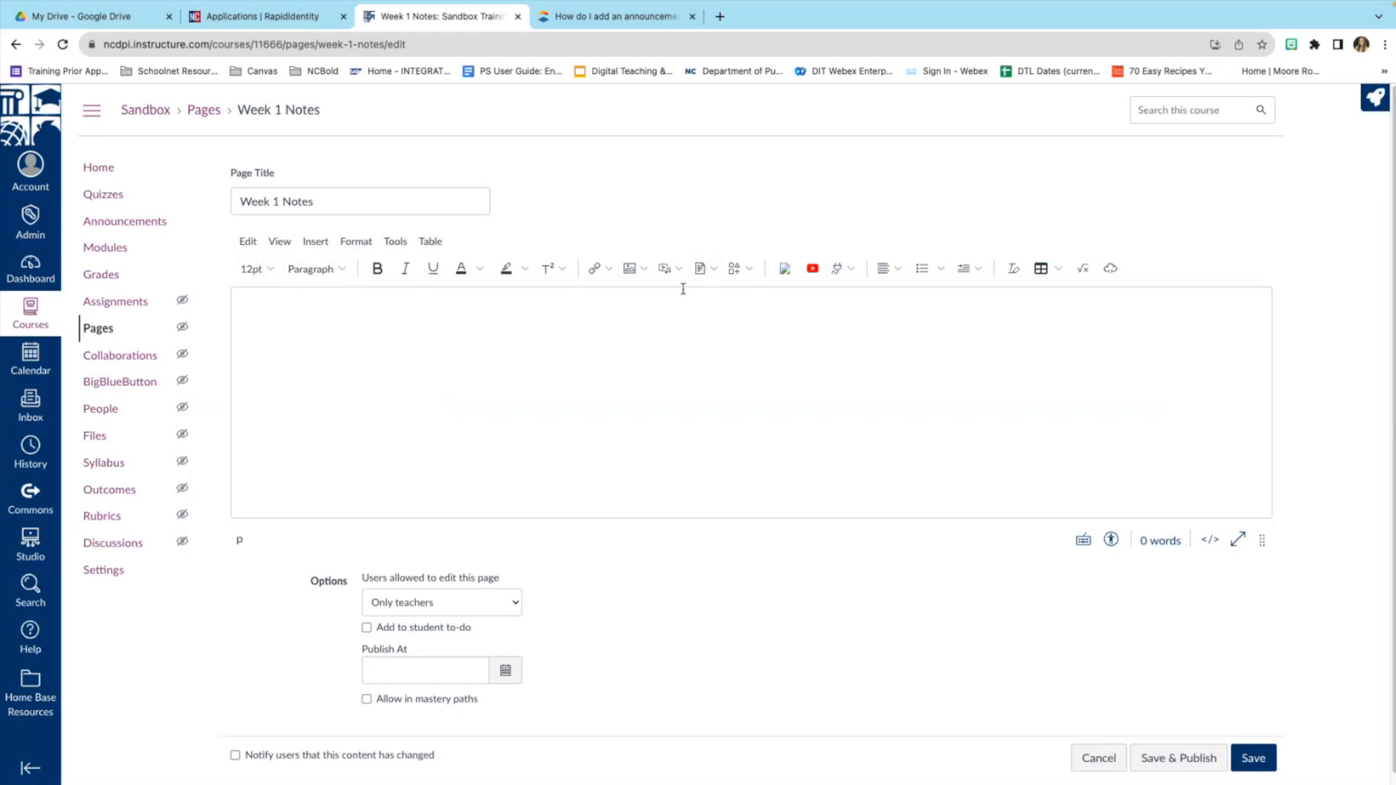
left_click(696, 329)
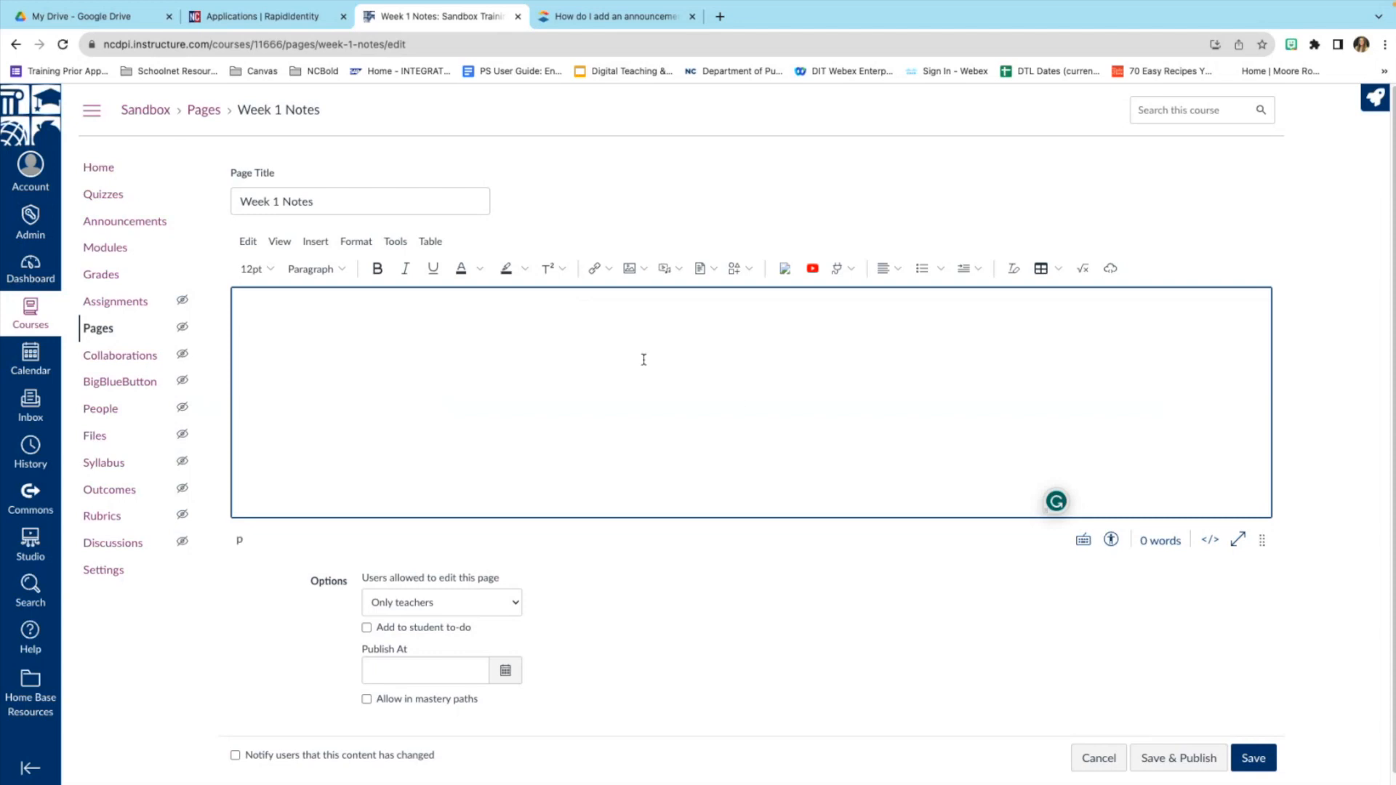
scroll(713, 416, "down", 1)
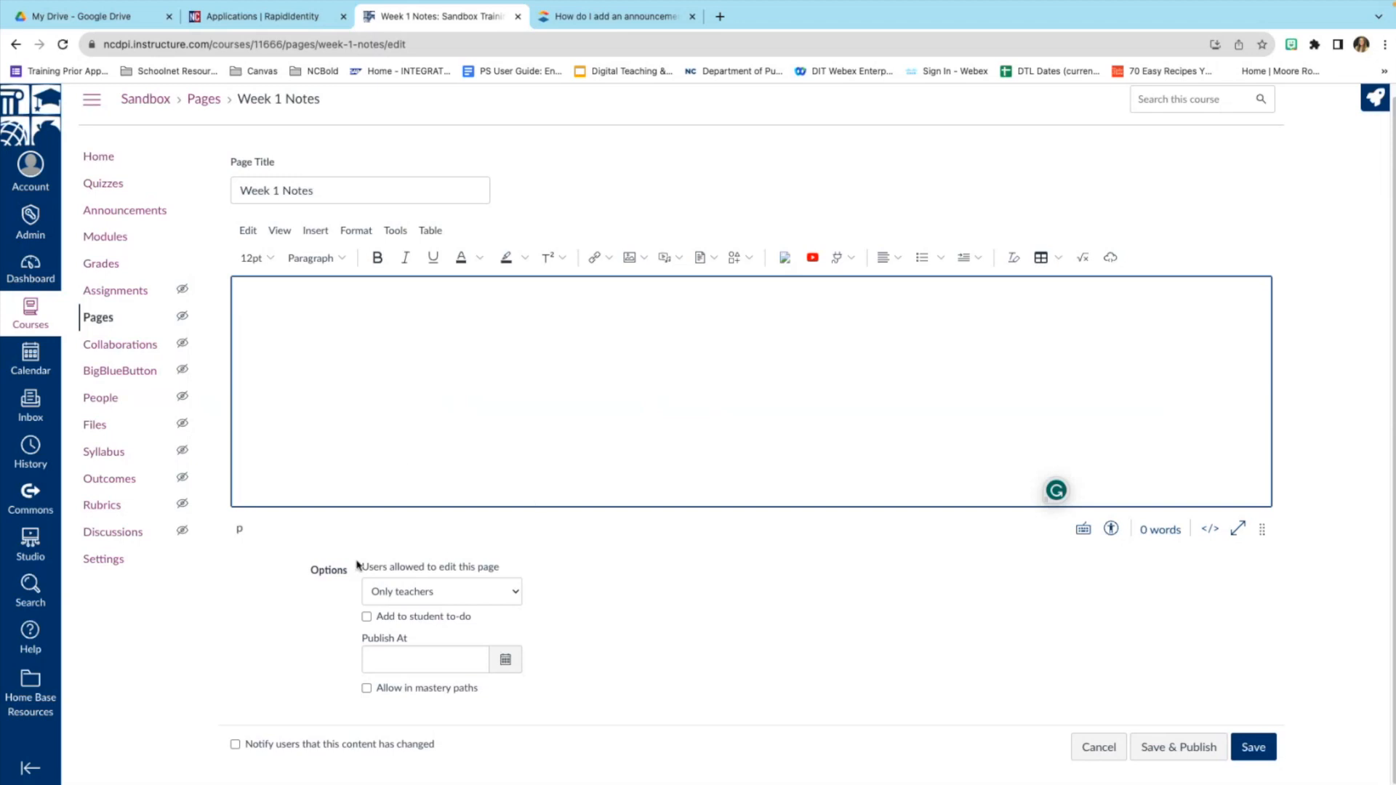
left_click(514, 593)
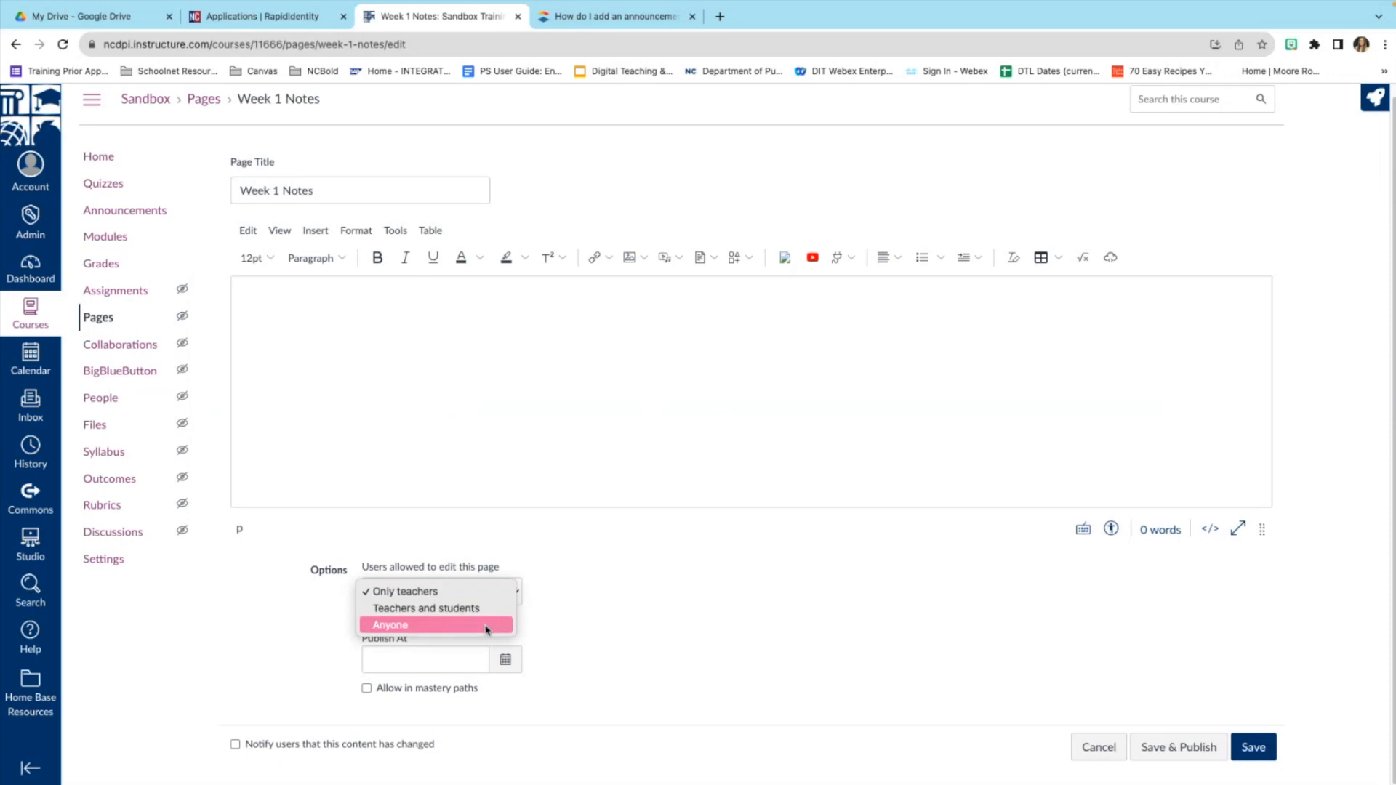
left_click(610, 546)
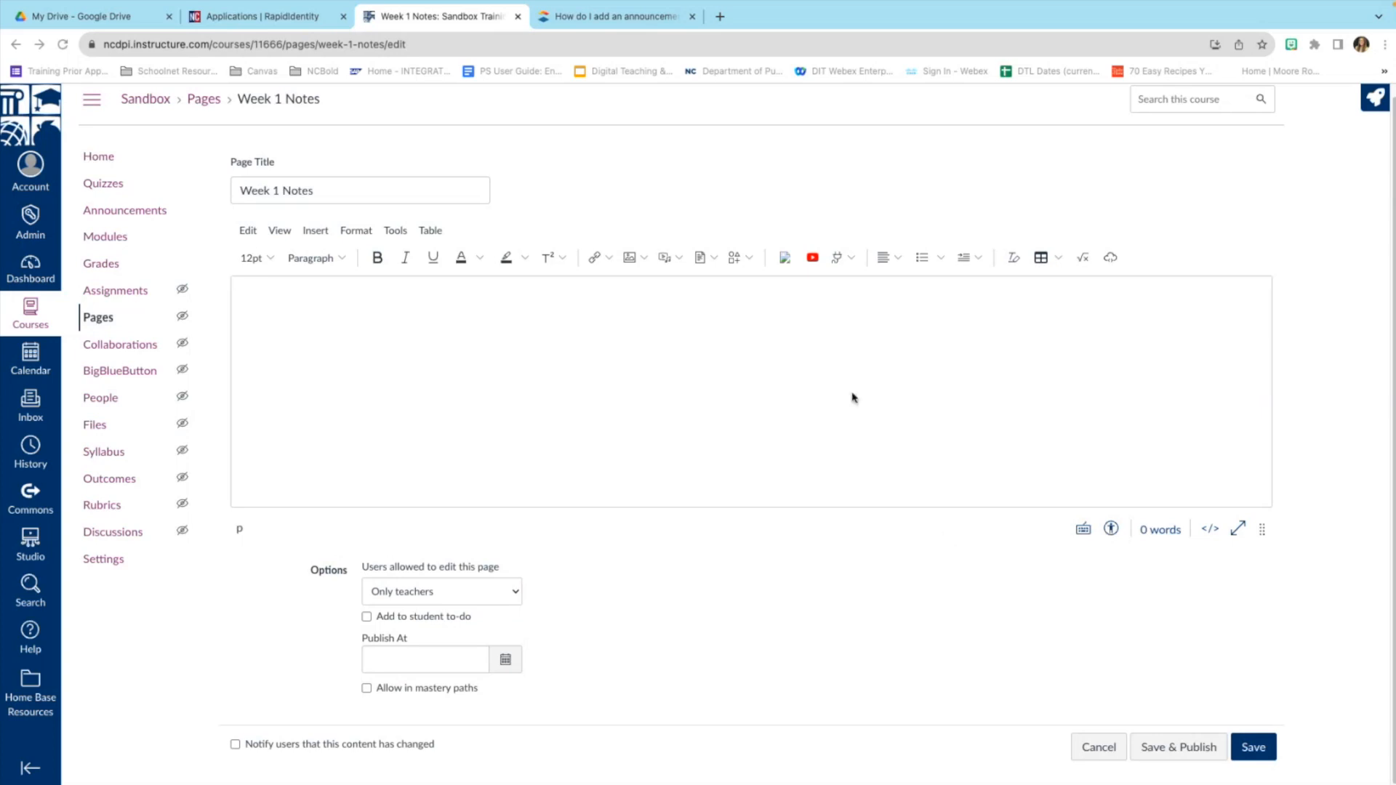
Type the heading 'Pull in Google Drive Files' and set it to 36pt.
left_click(438, 317)
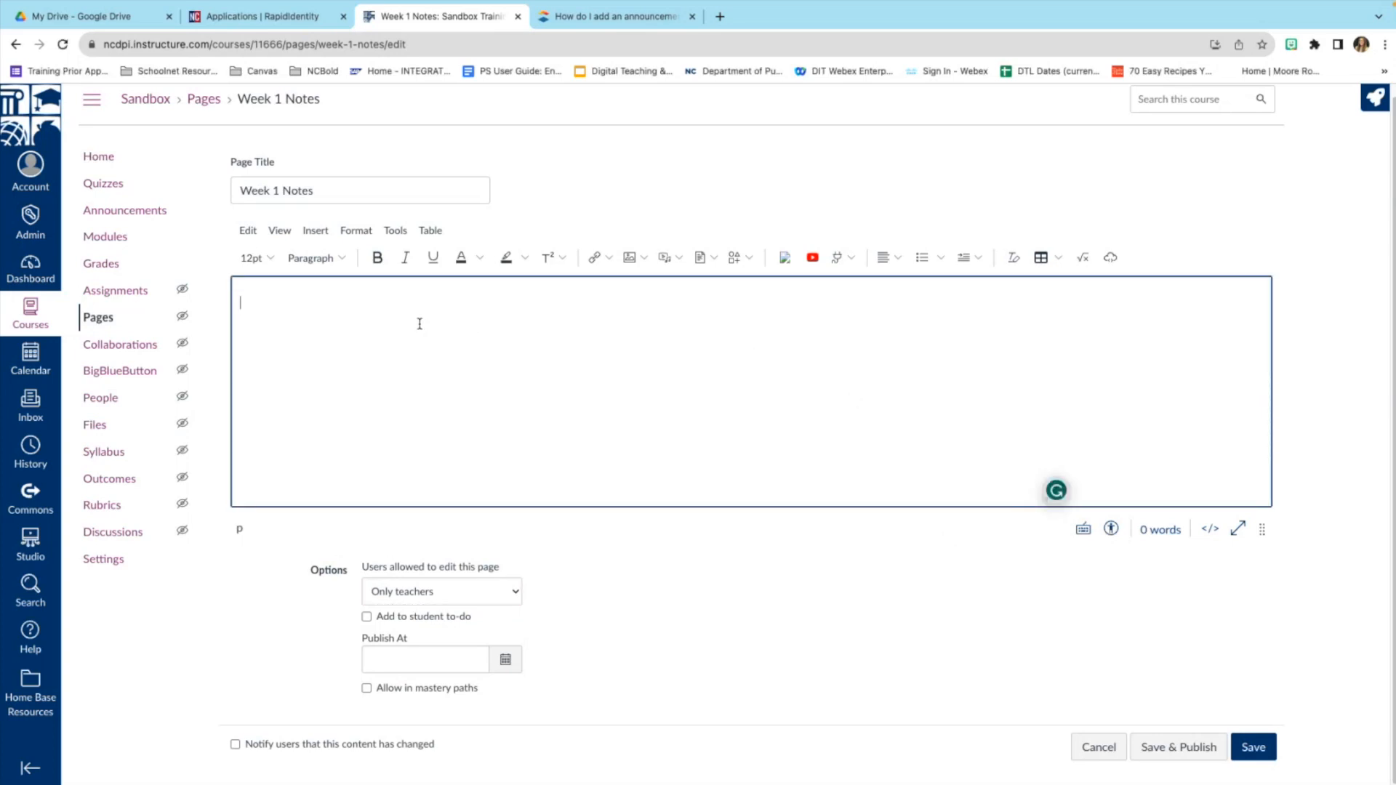
type("Pull in ")
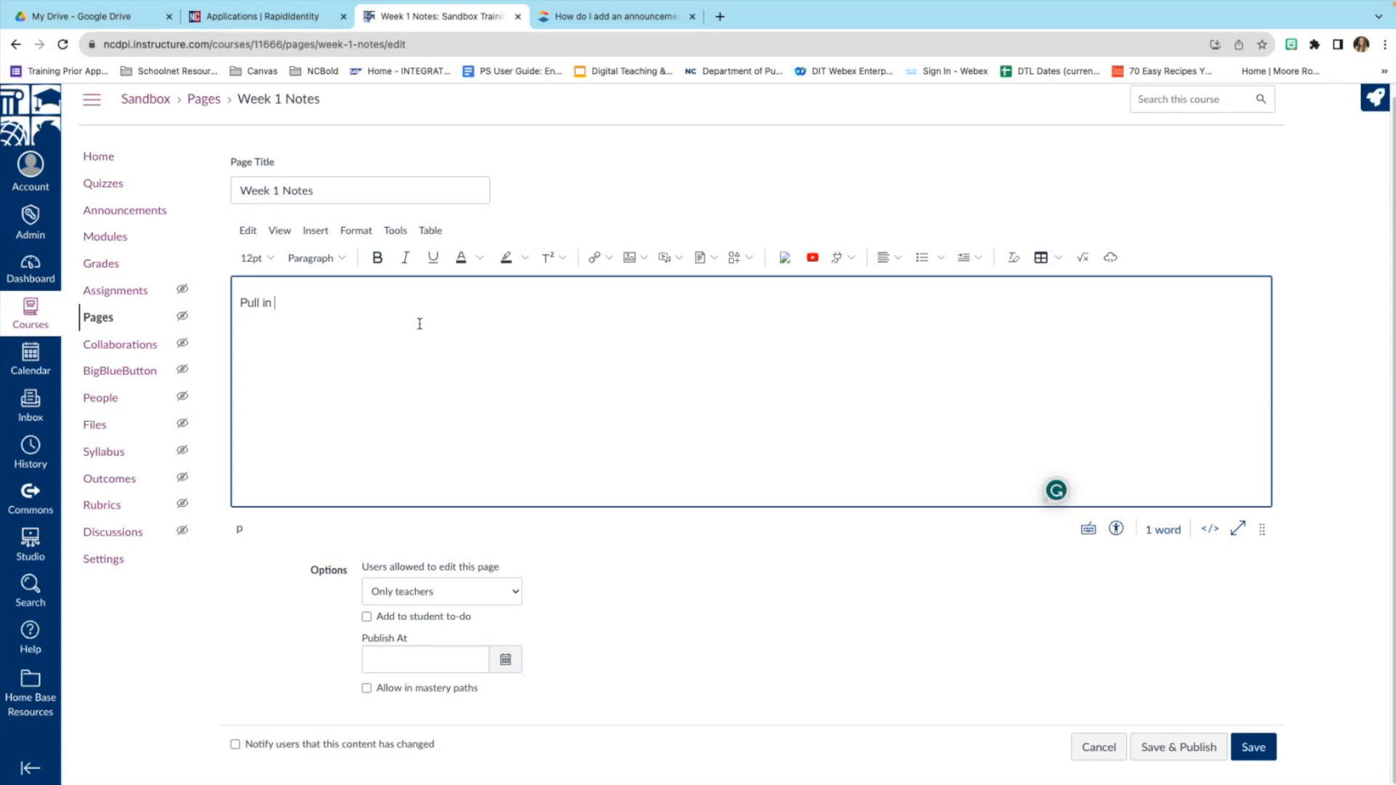
type("Google Drive D")
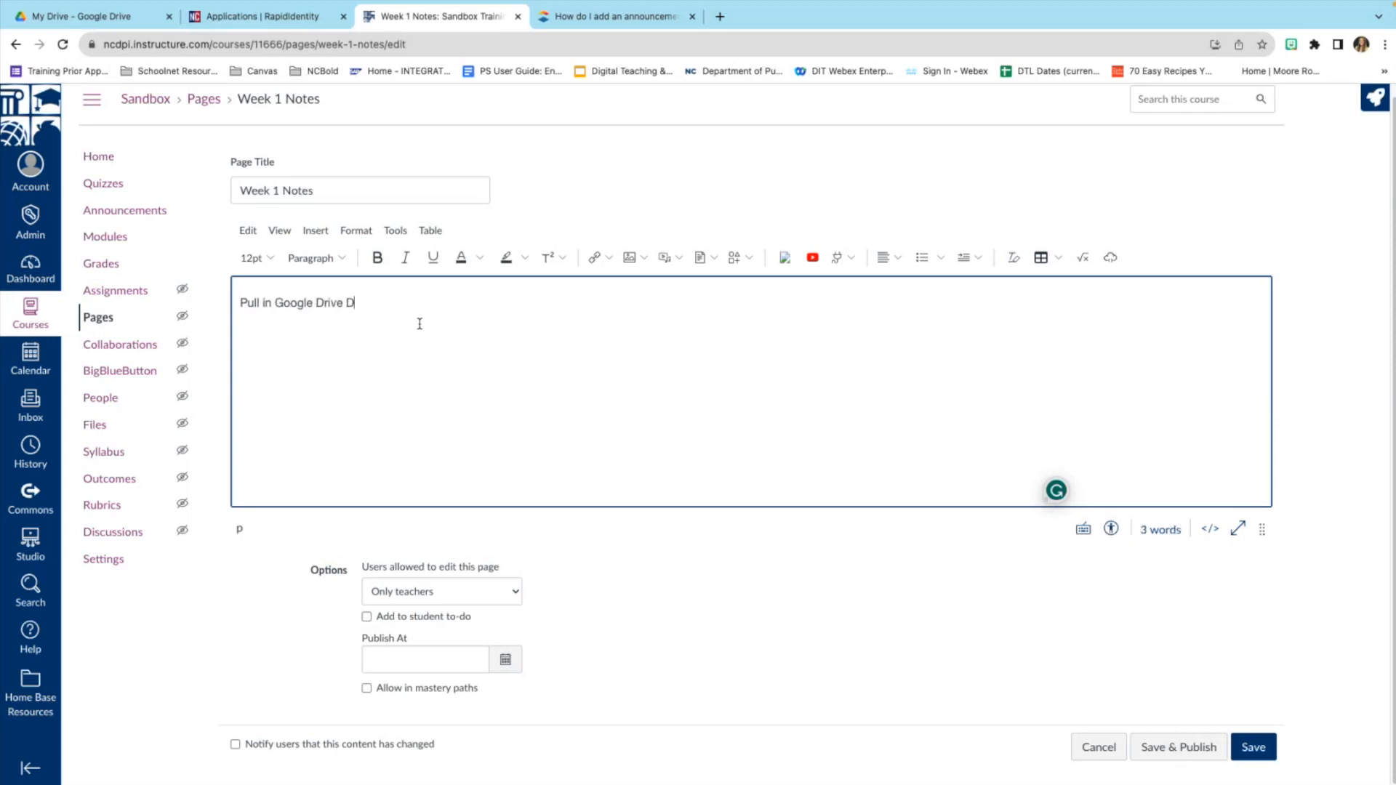
key("BackSpace")
type("Files")
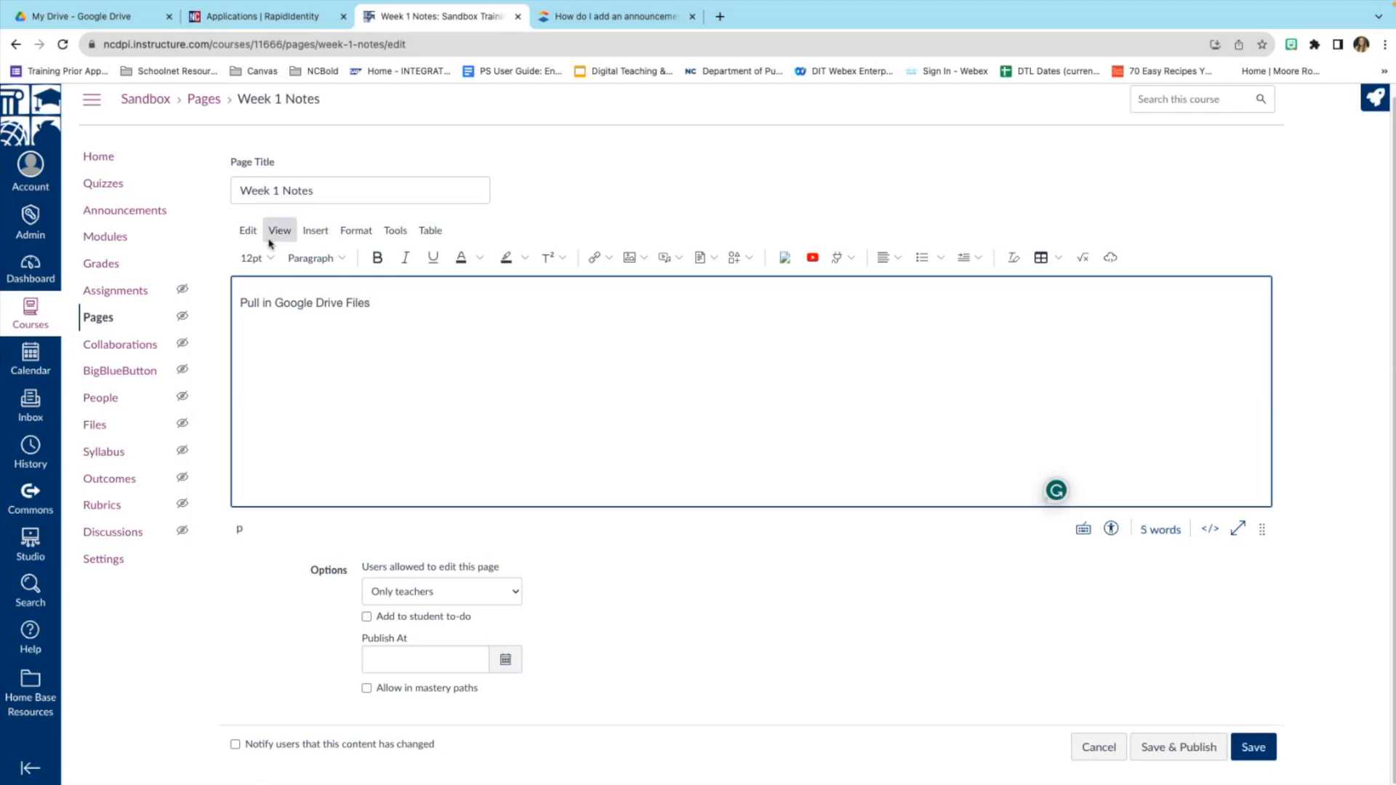
left_click_drag(370, 303, 240, 297)
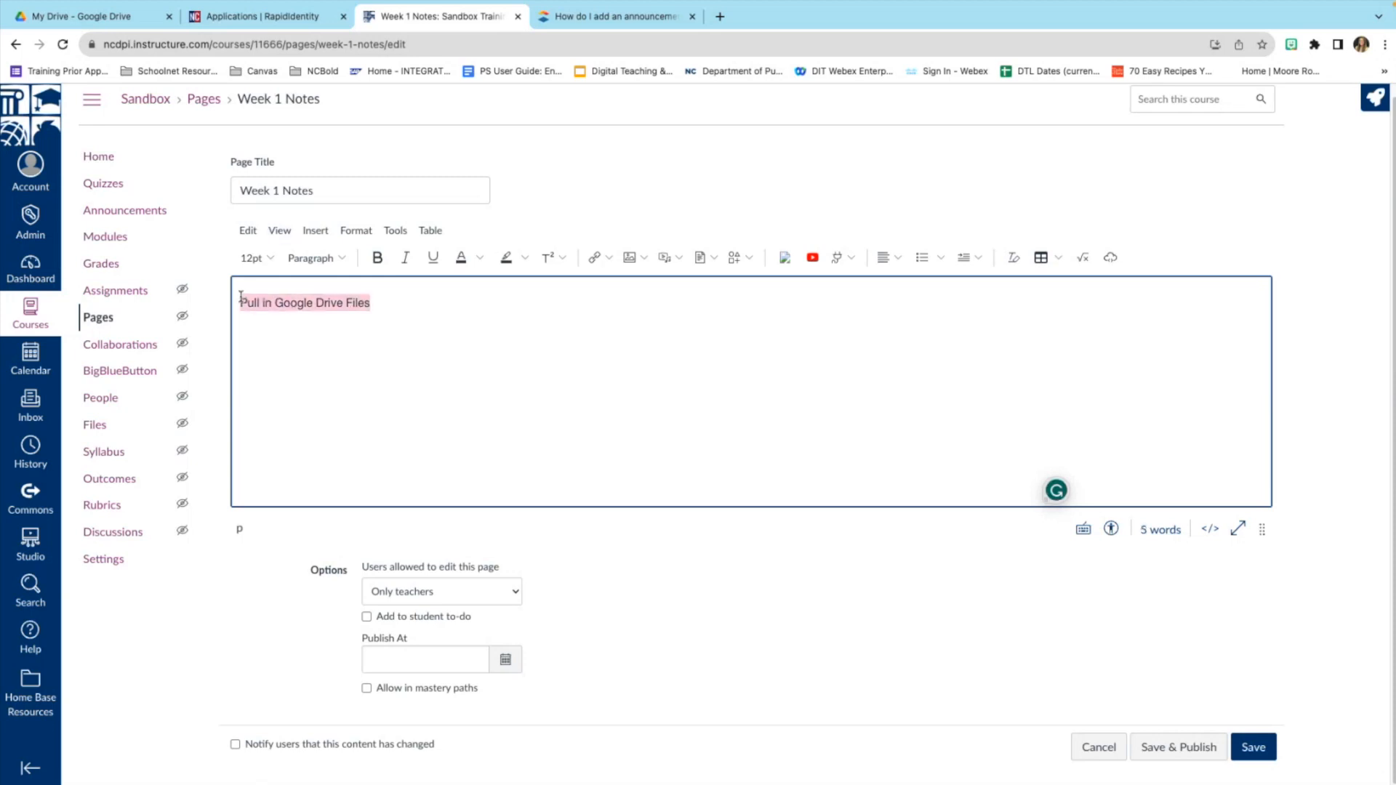
left_click(255, 258)
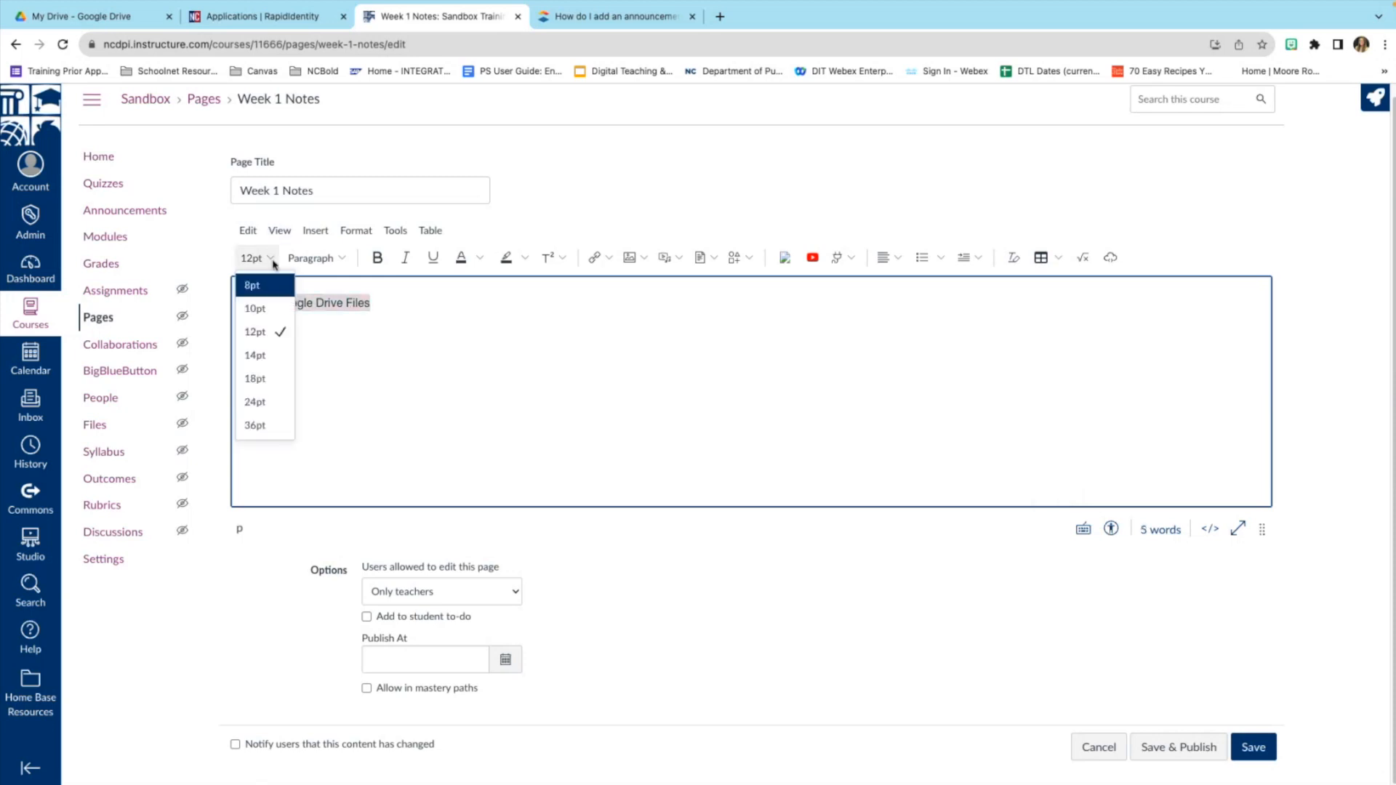
left_click(277, 426)
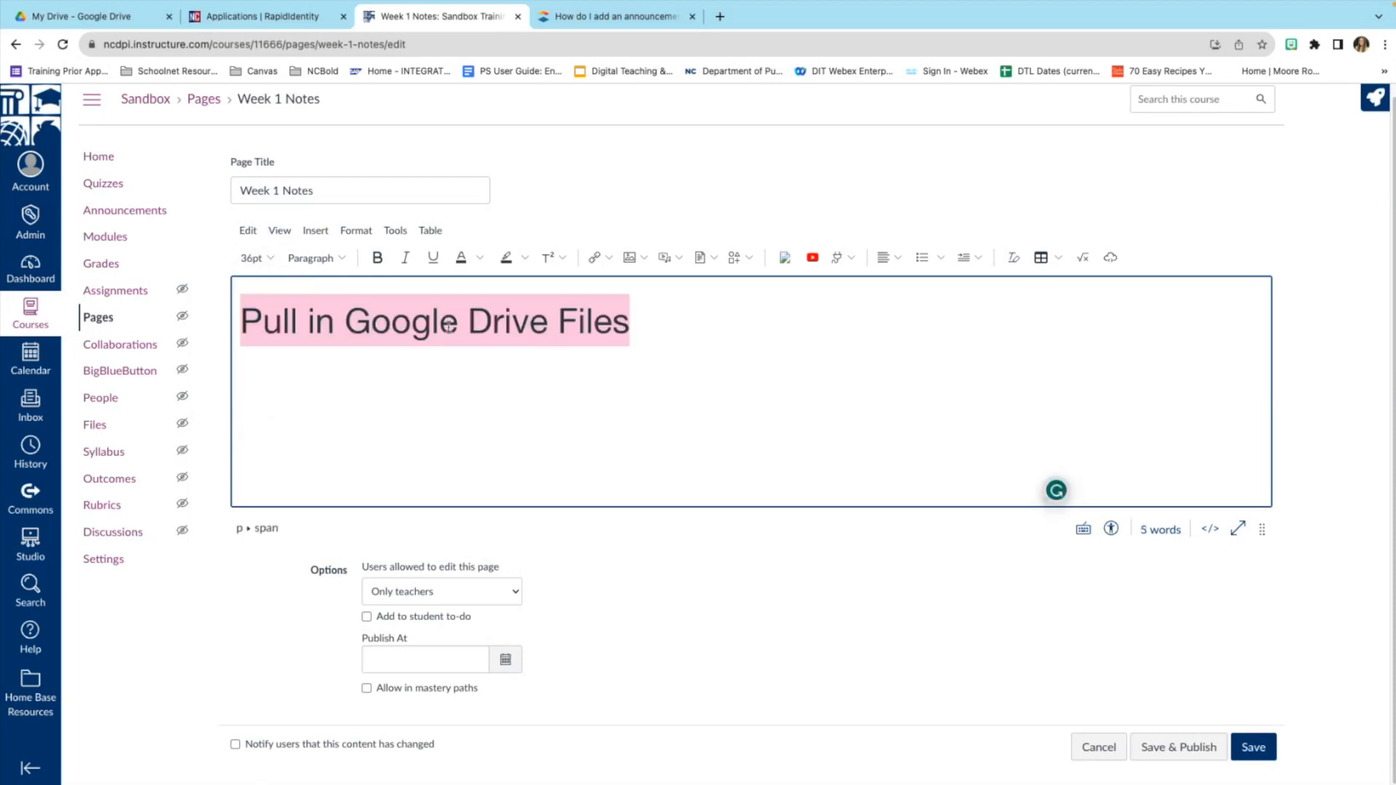
Give the heading a dark teal highlight and grey text colour.
left_click(482, 259)
left_click(461, 306)
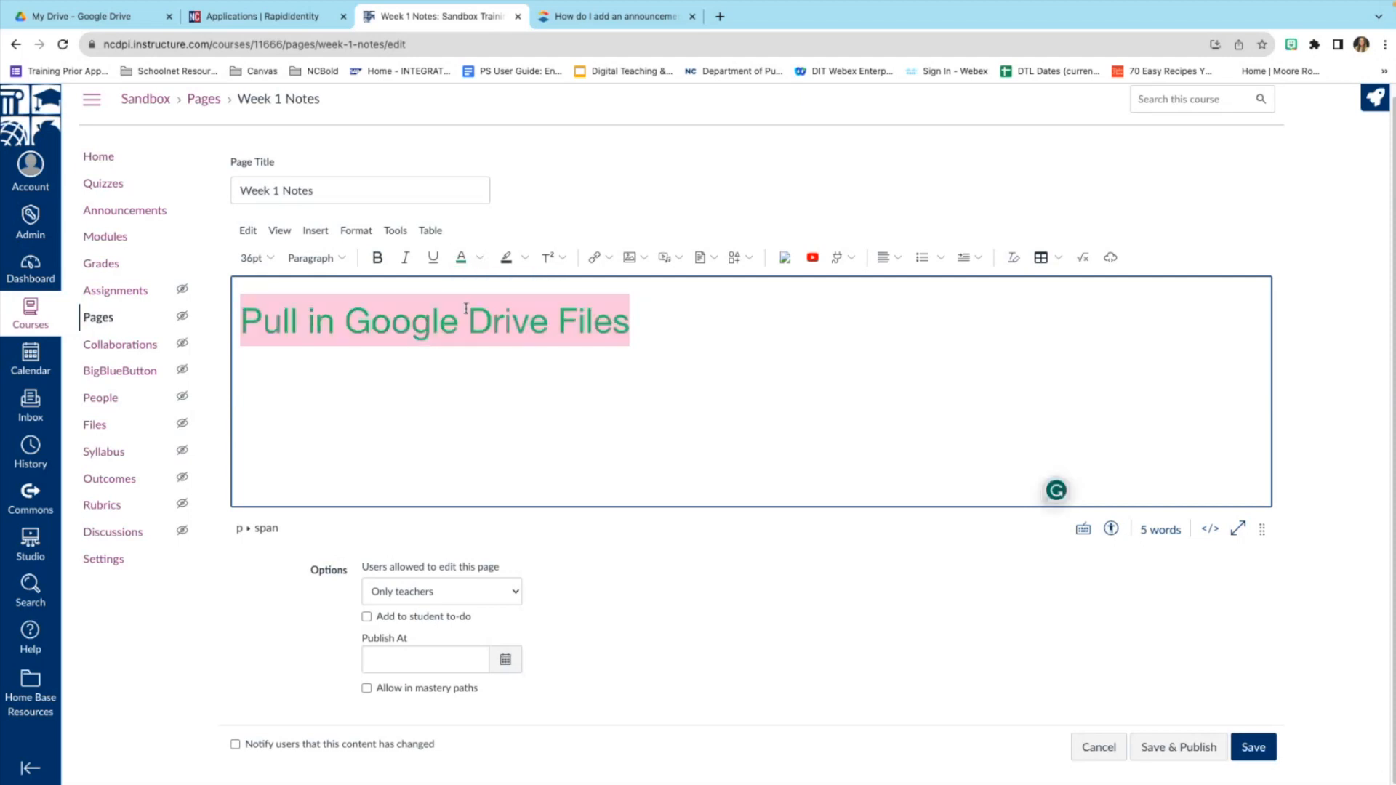
left_click(524, 257)
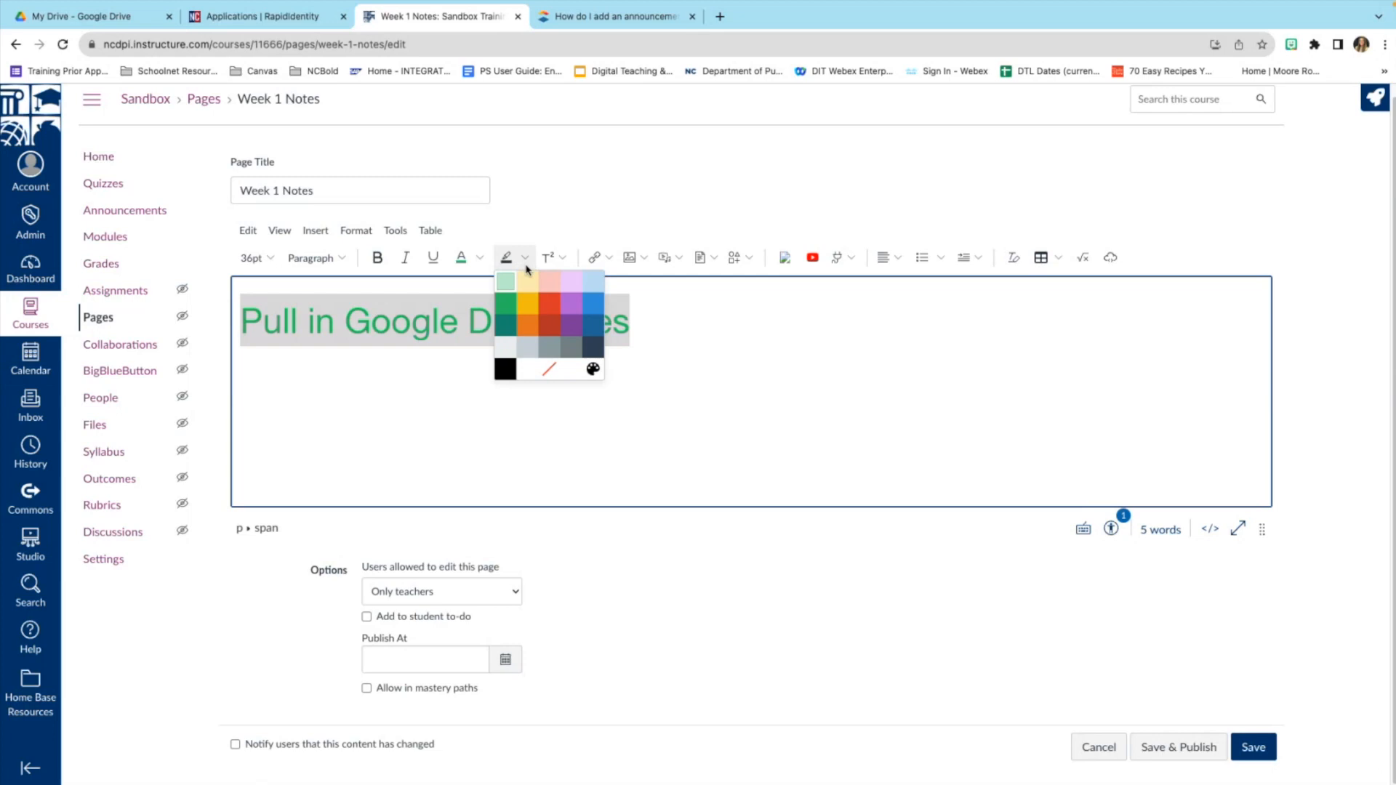
left_click(511, 328)
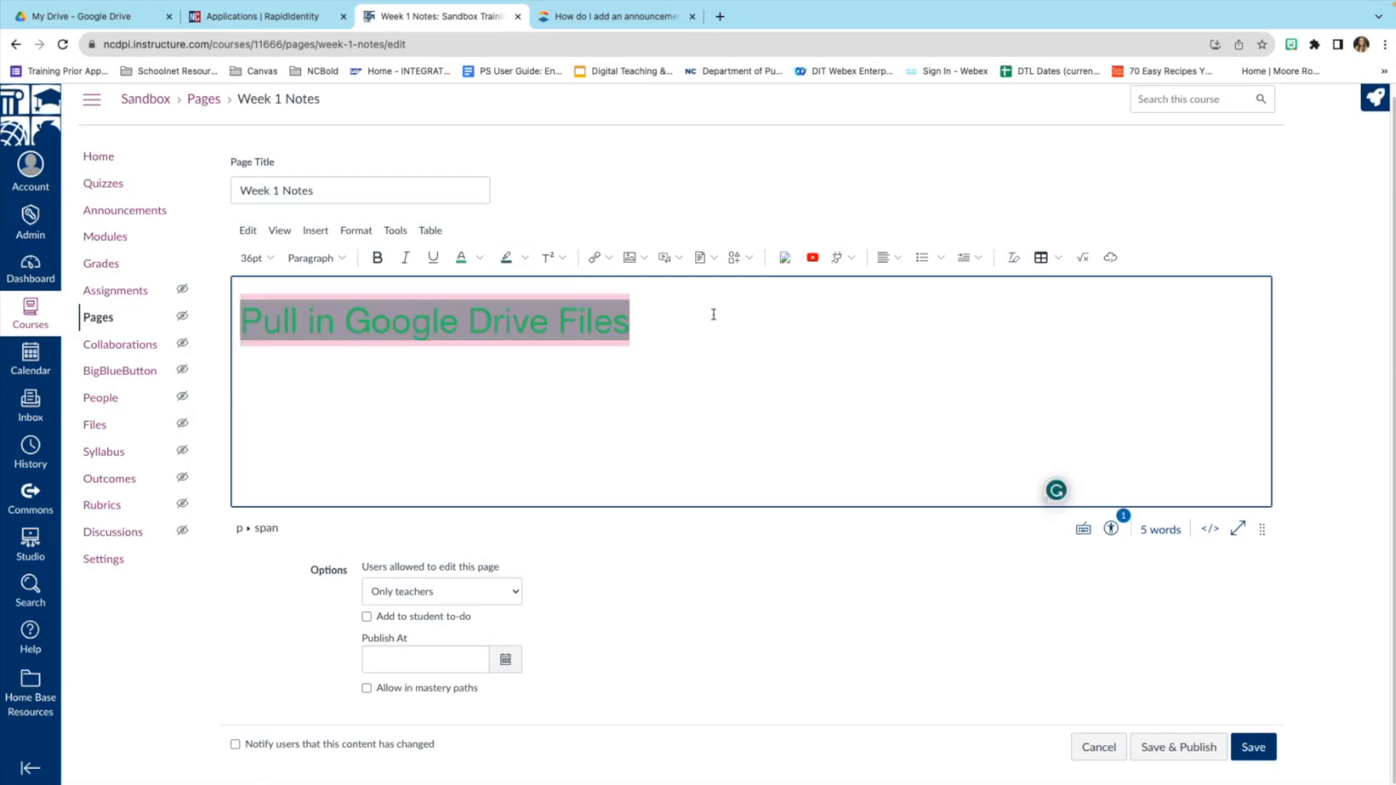
left_click(686, 338)
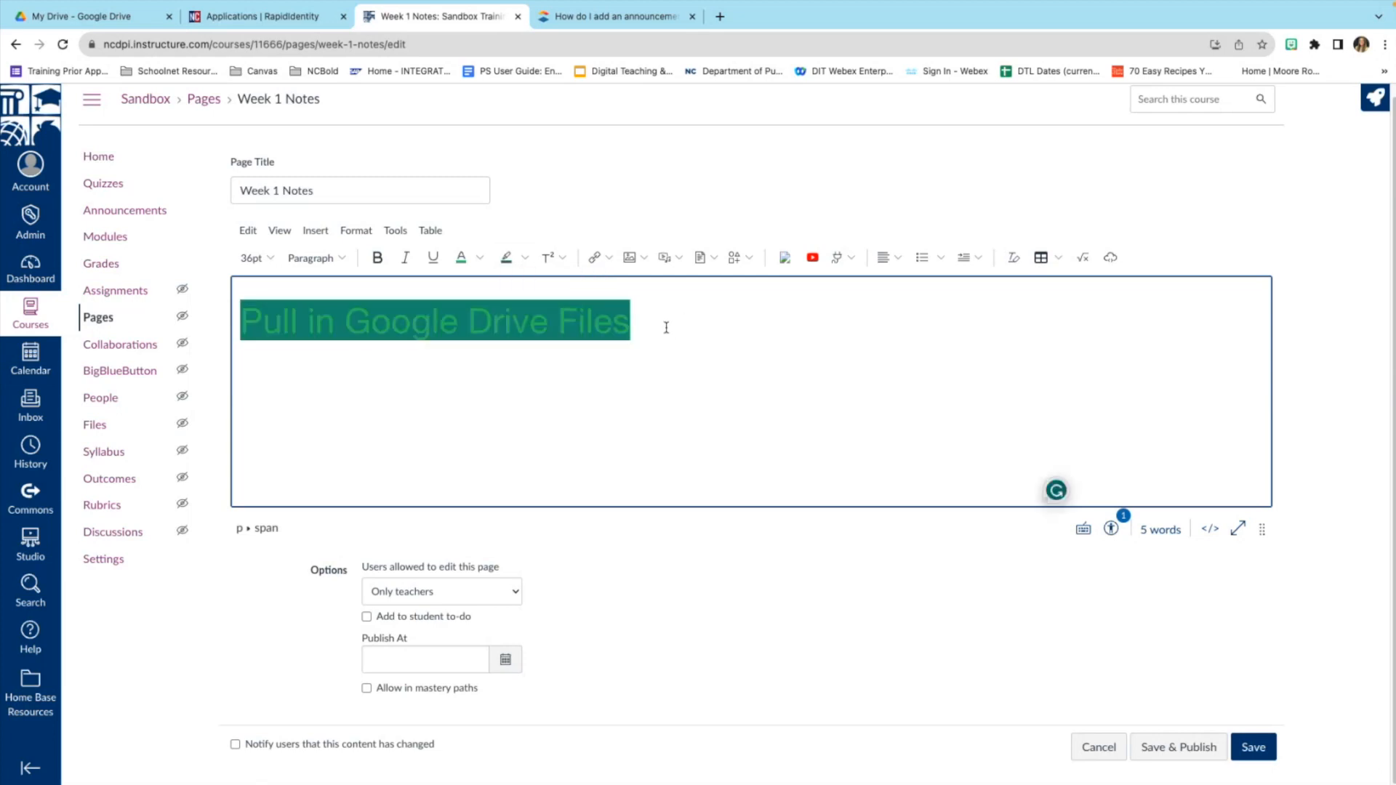
left_click(524, 258)
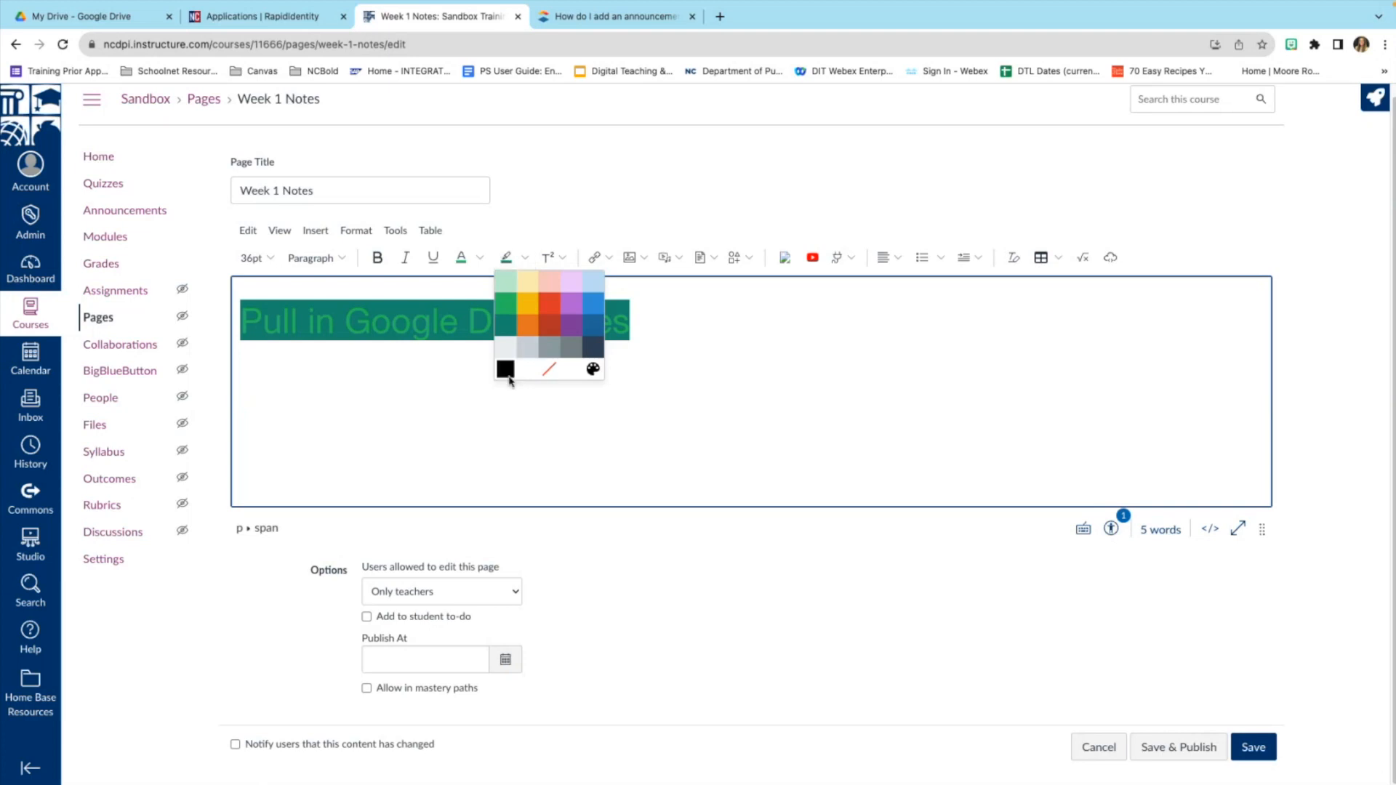
left_click(480, 258)
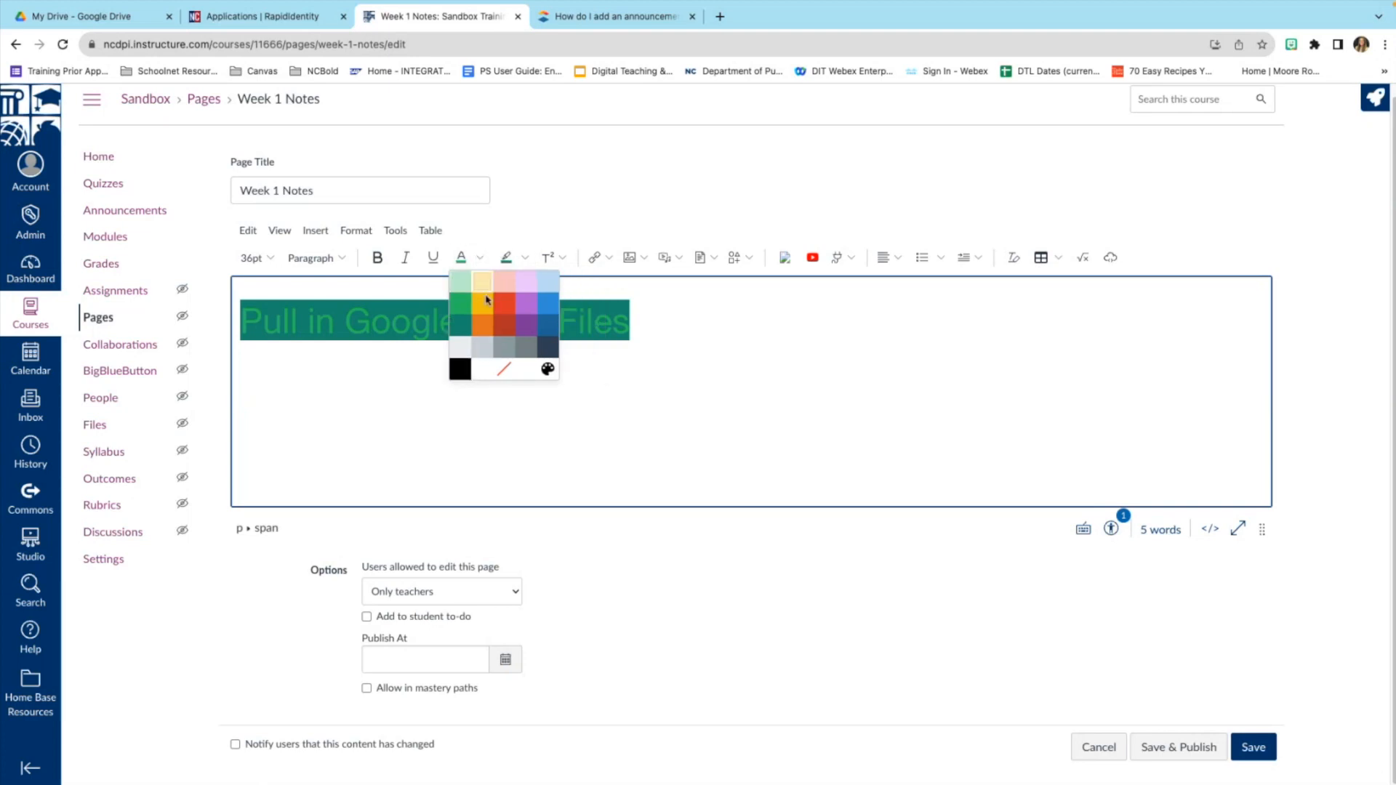
left_click(526, 349)
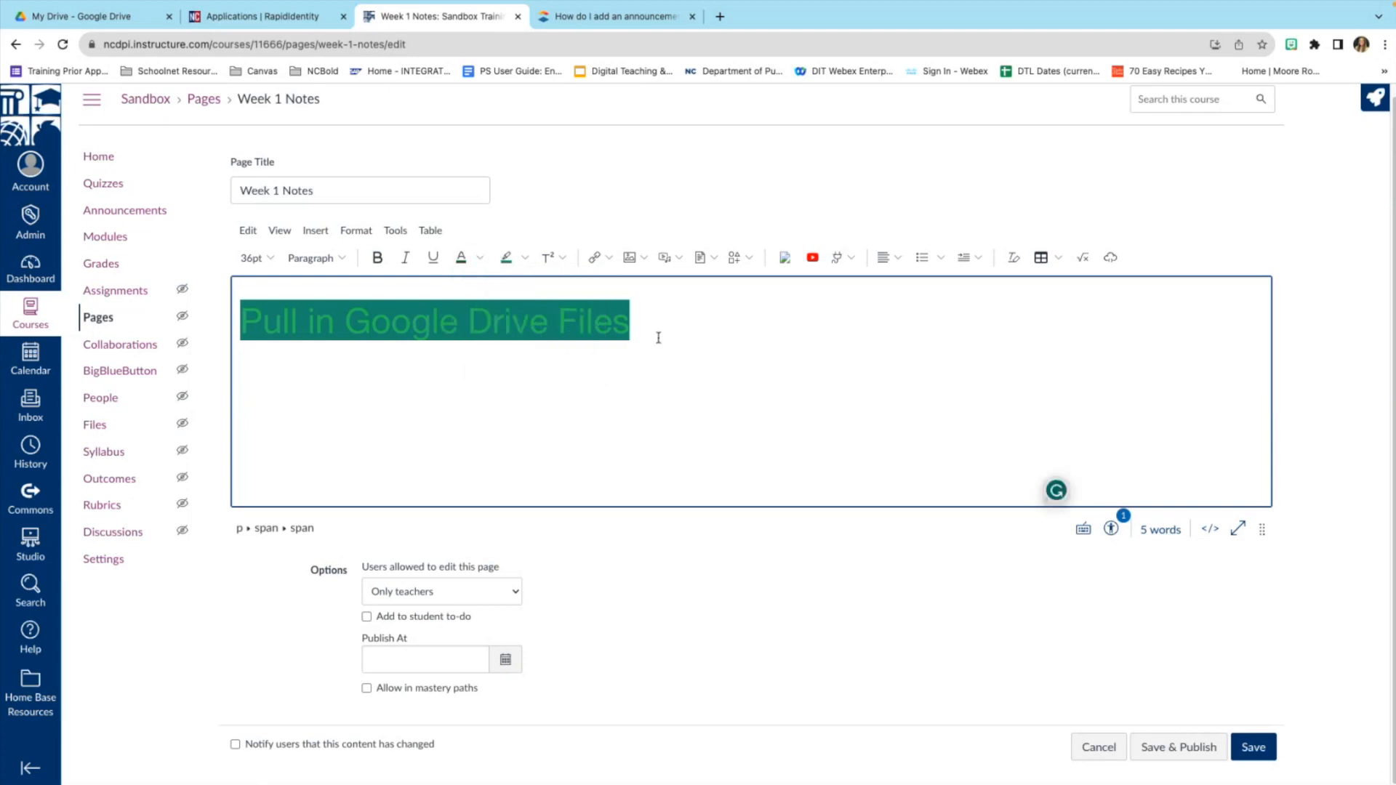
left_click_drag(644, 324, 240, 300)
left_click(480, 258)
left_click(554, 347)
triple_click(652, 325)
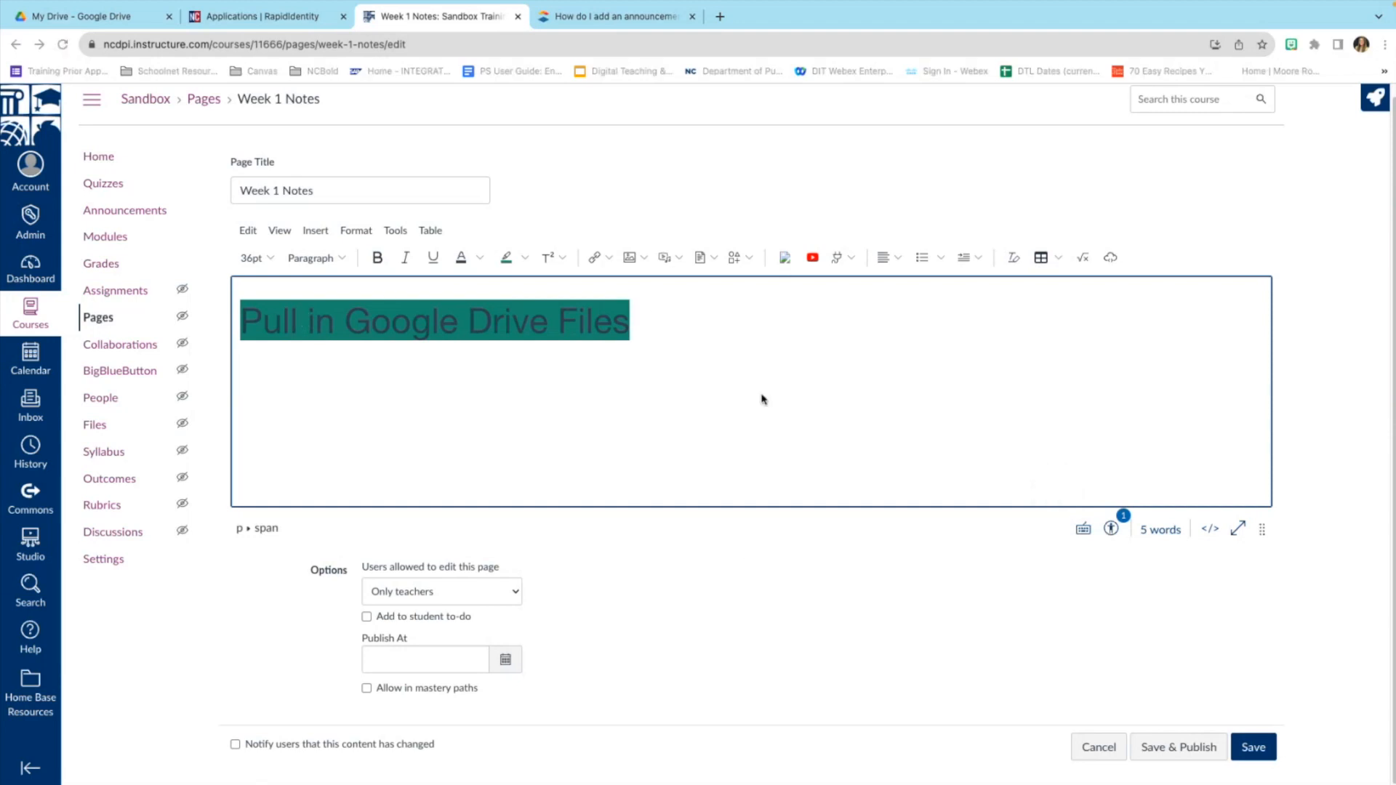
Use the Accessibility Checker to change the heading text to yellow for sufficient contrast.
left_click(1111, 529)
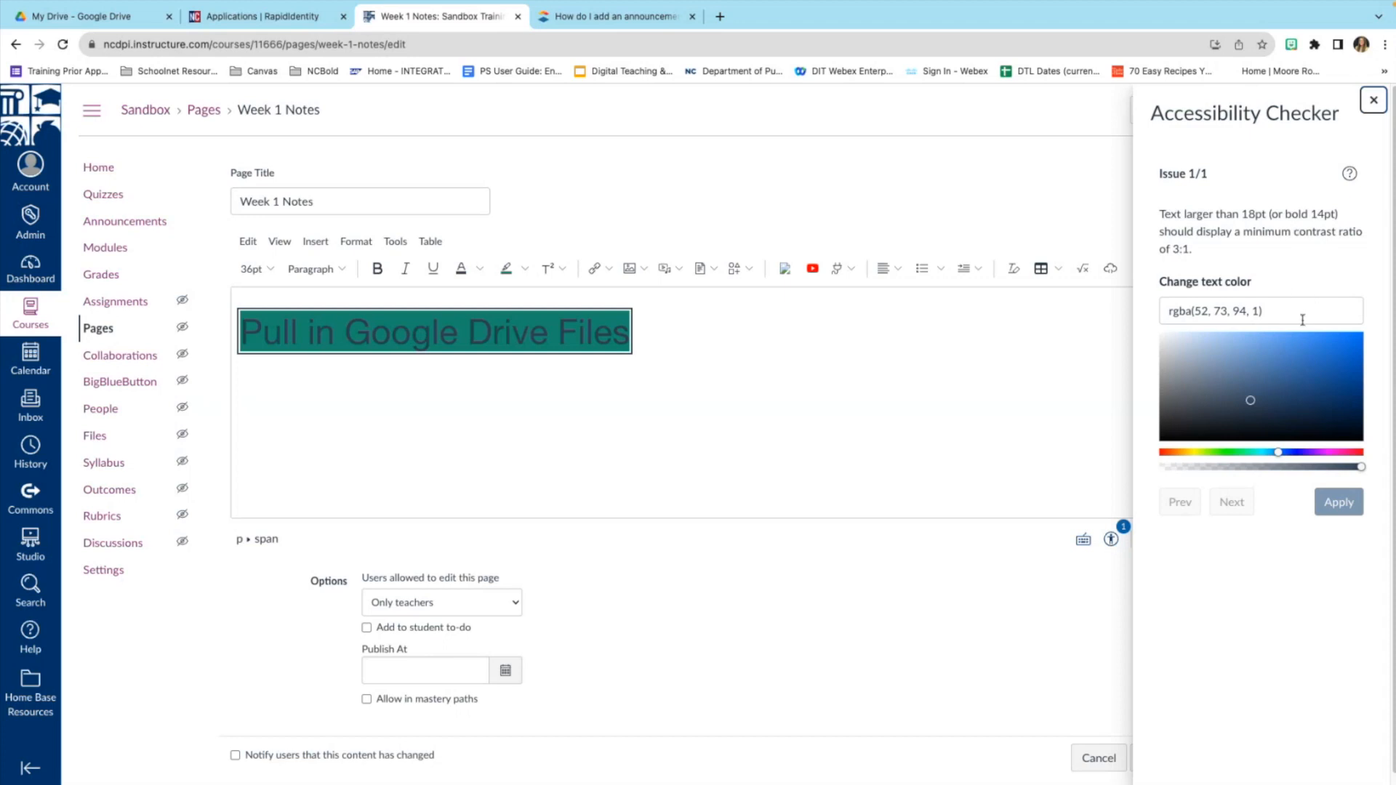
left_click_drag(1280, 456, 1194, 457)
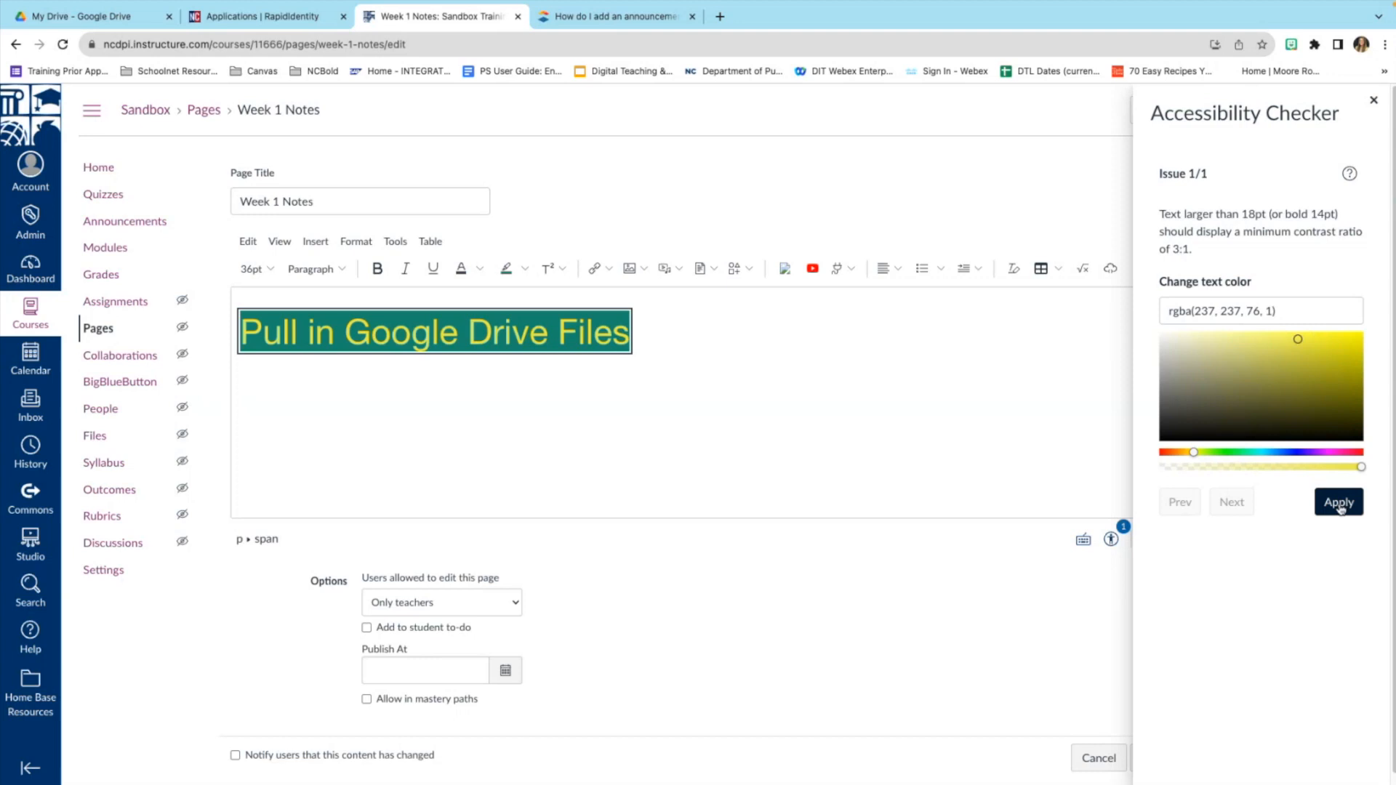
left_click(1339, 506)
left_click(910, 385)
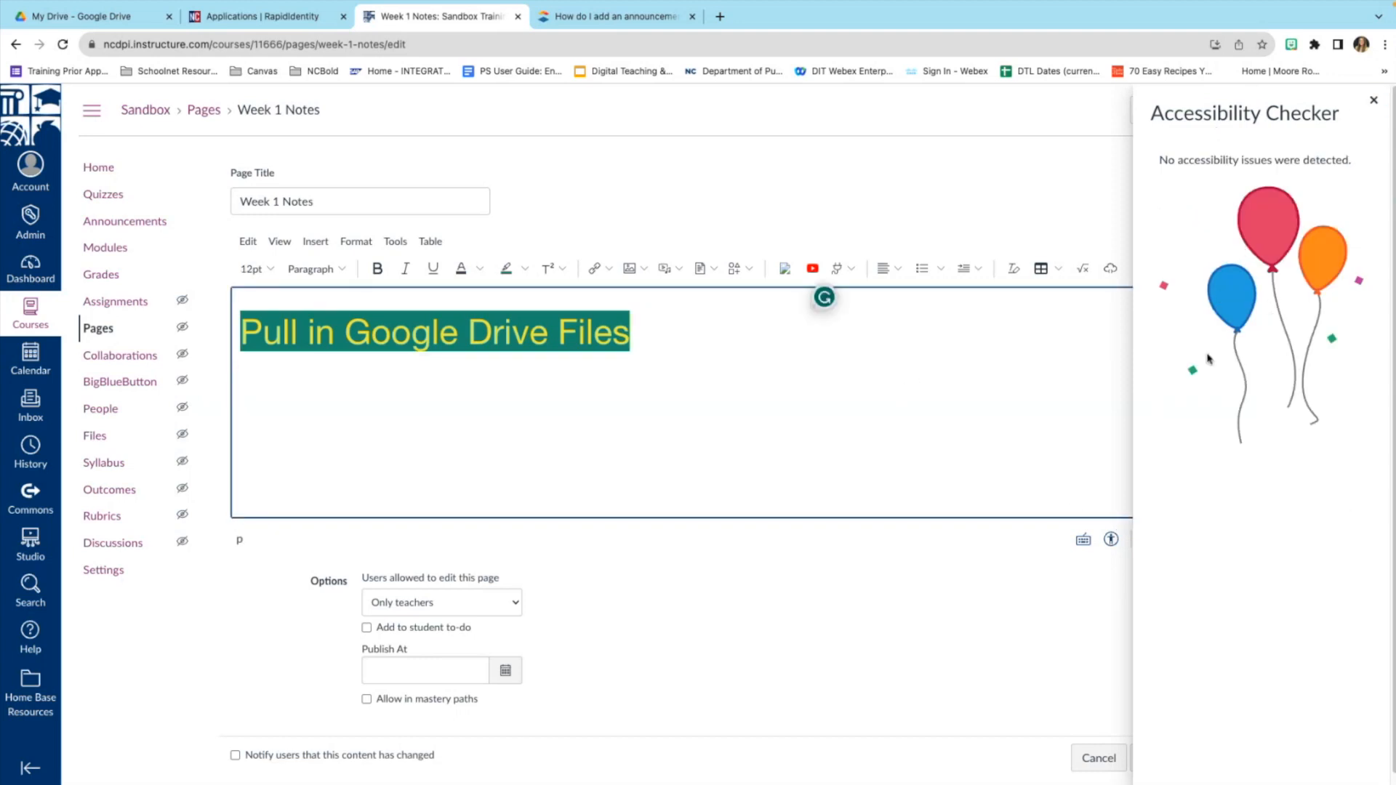
left_click(1371, 103)
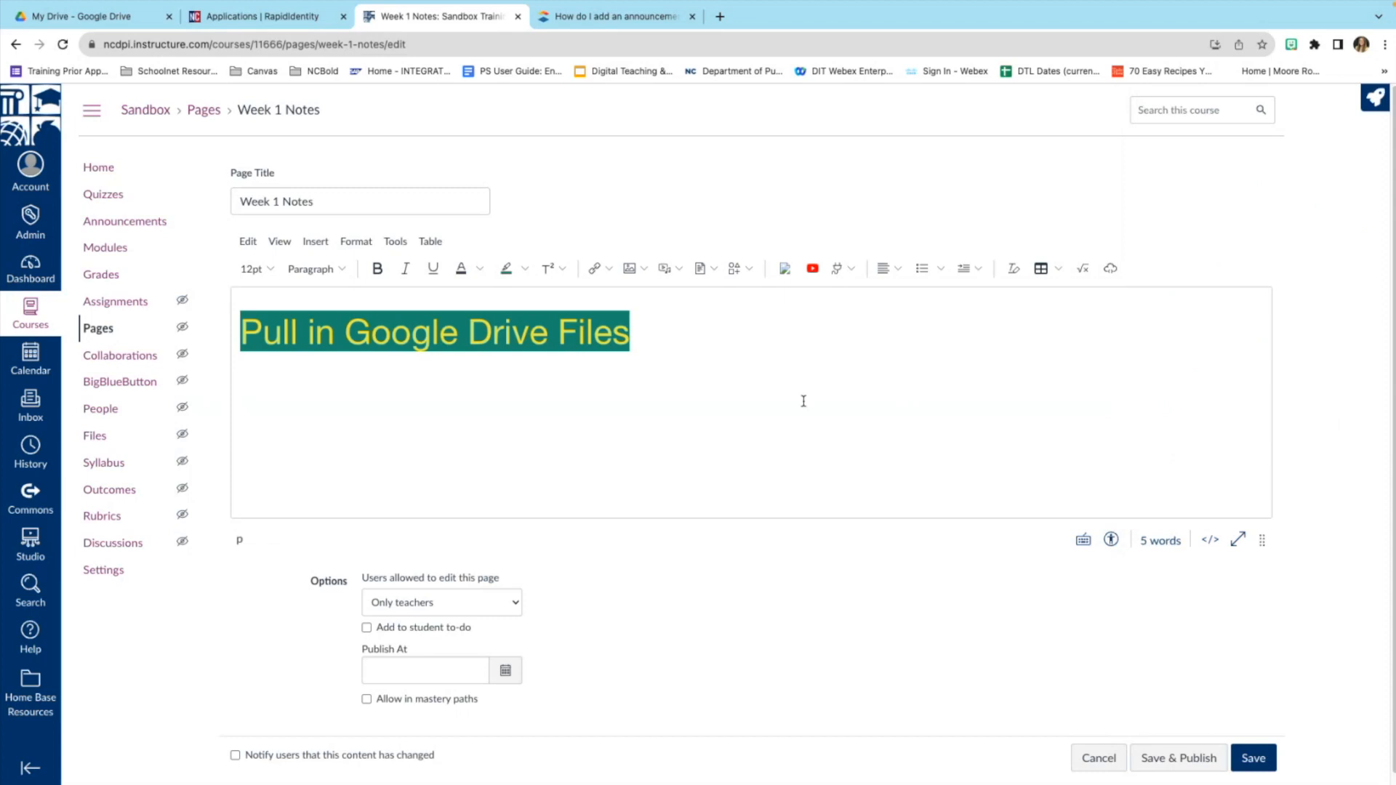
left_click(752, 407)
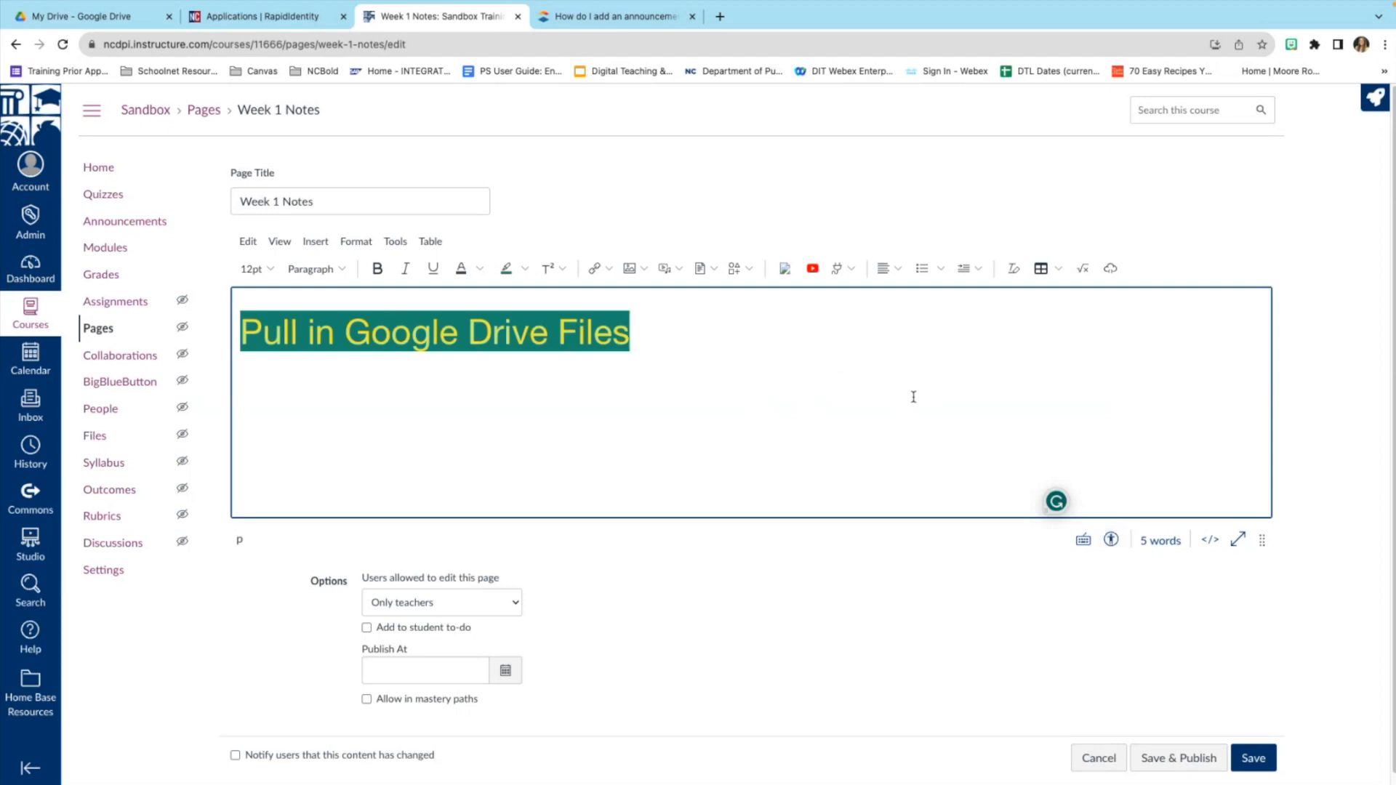
scroll(841, 399, "down", 1)
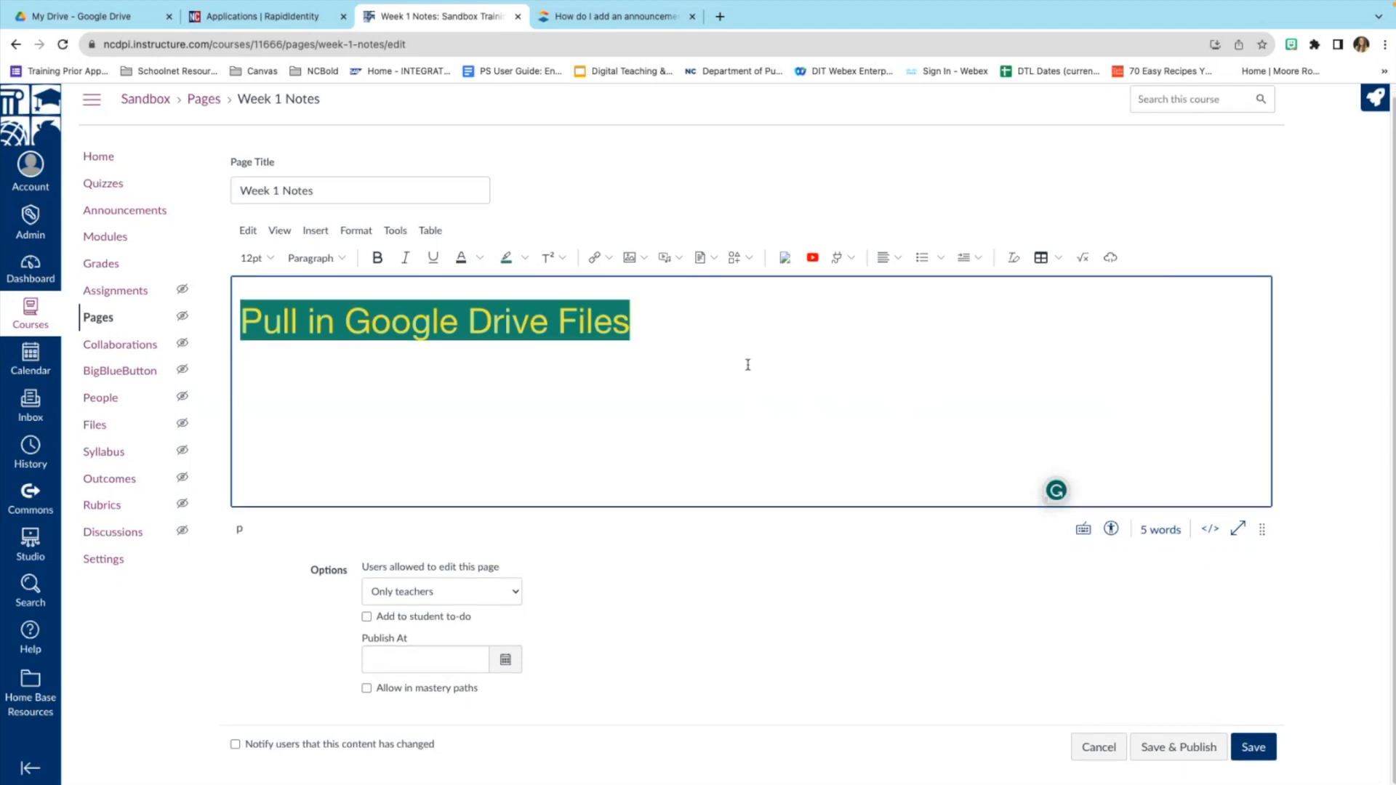
scroll(808, 397, "up", 1)
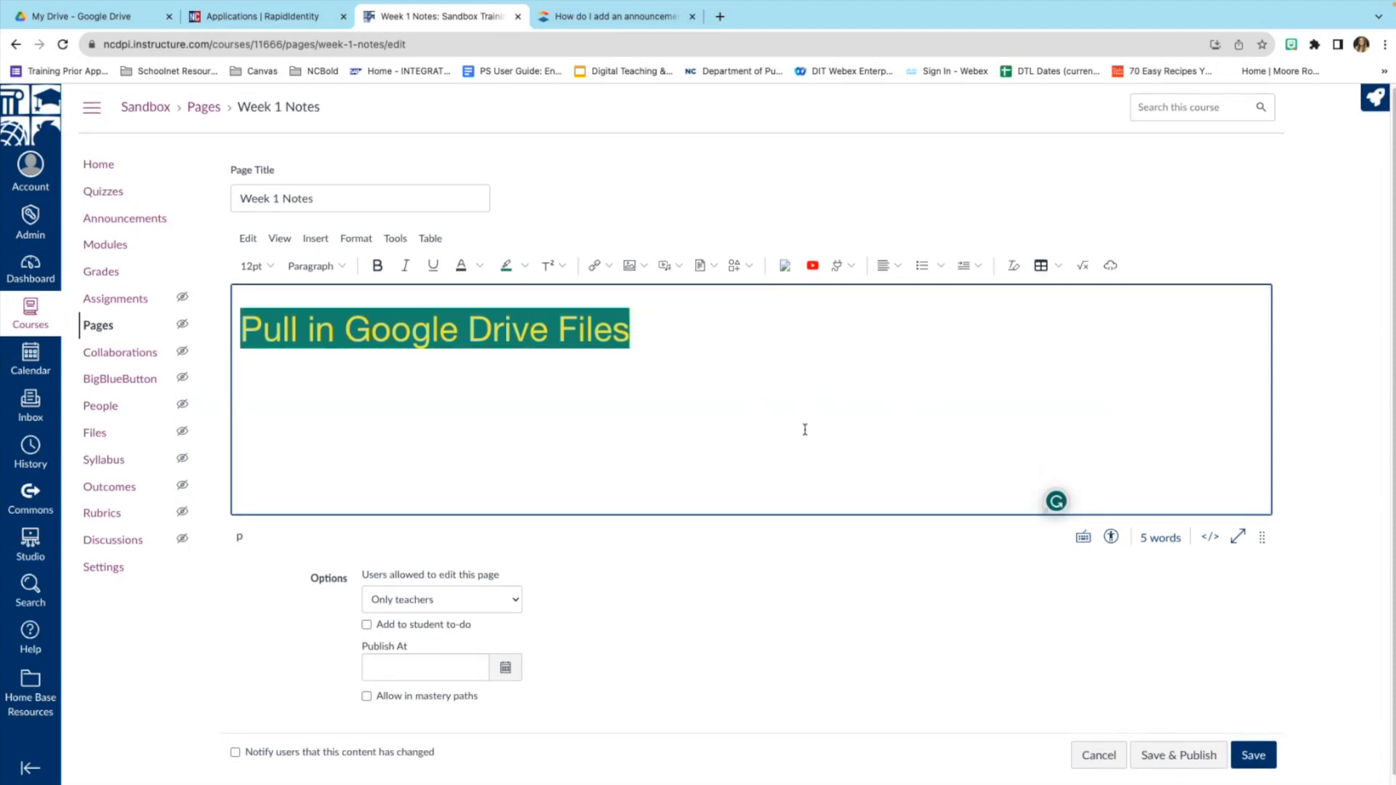
scroll(805, 430, "down", 1)
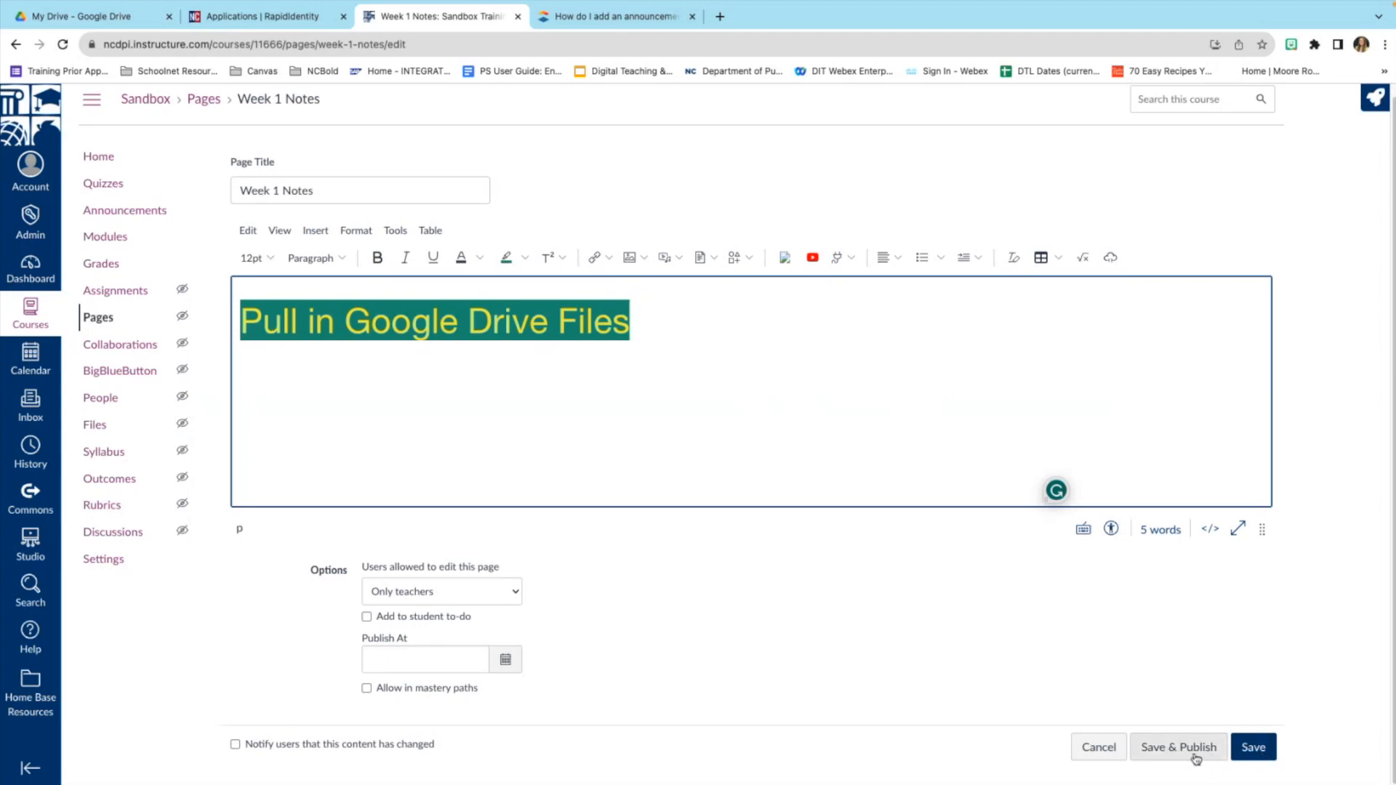
Save Week 1 Notes, then reopen it for editing from the Social Studies module.
left_click(1260, 754)
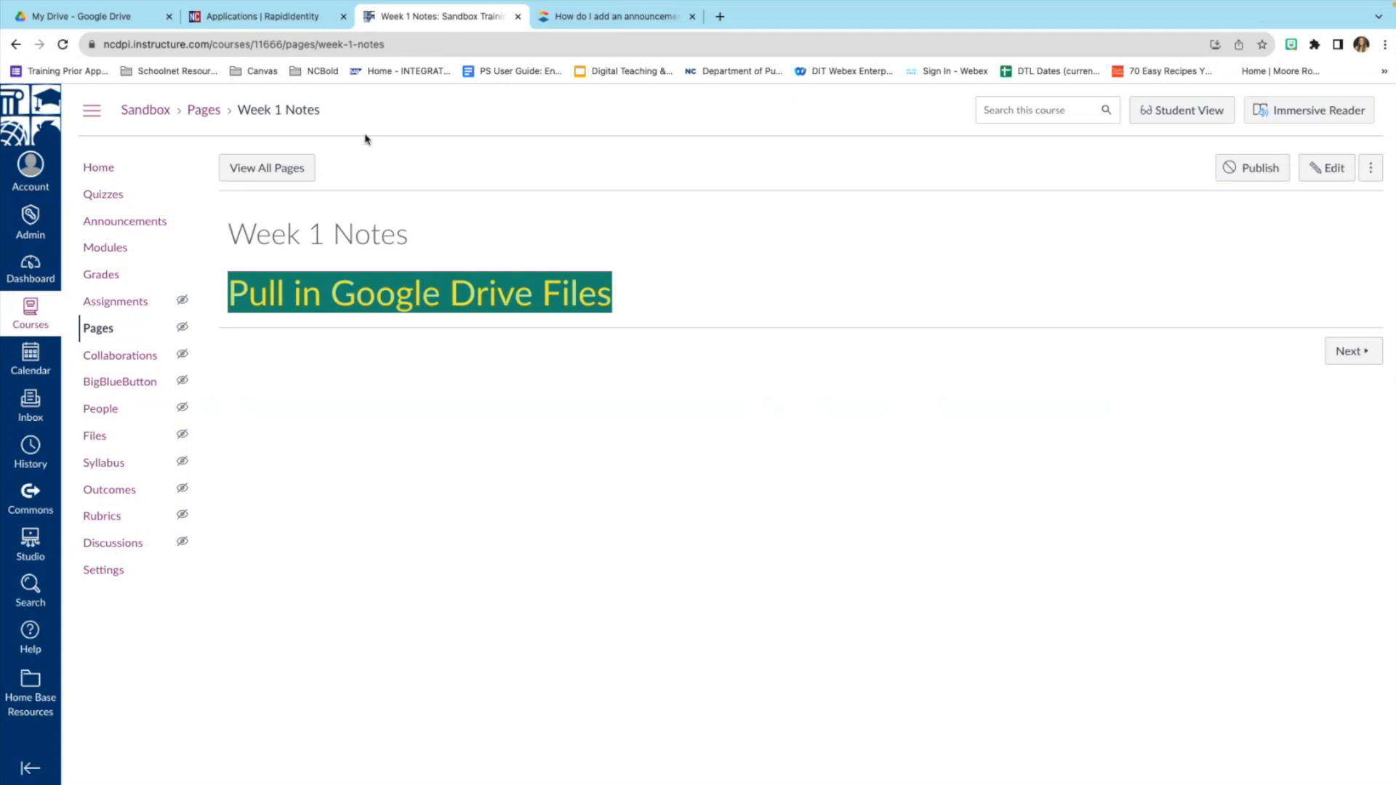
left_click(123, 250)
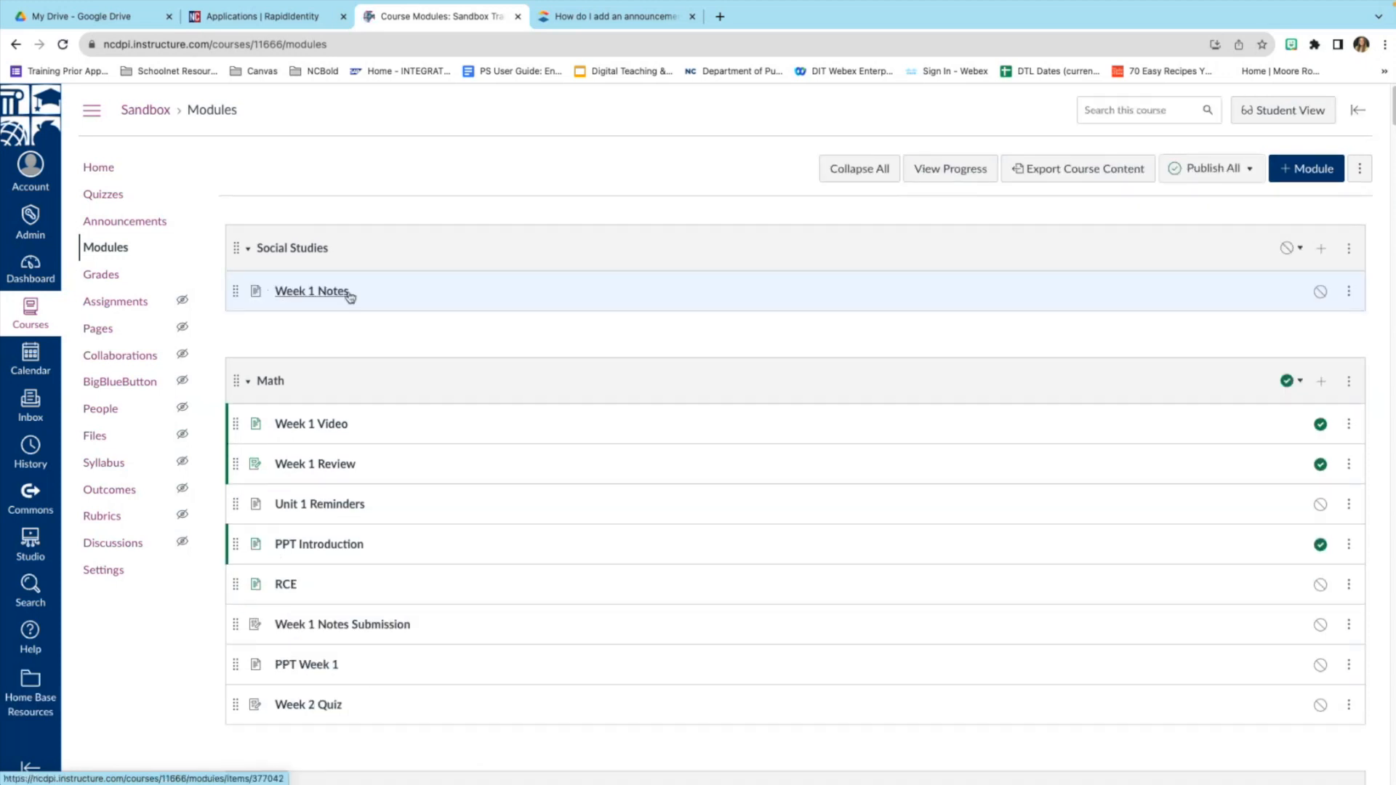
left_click(305, 292)
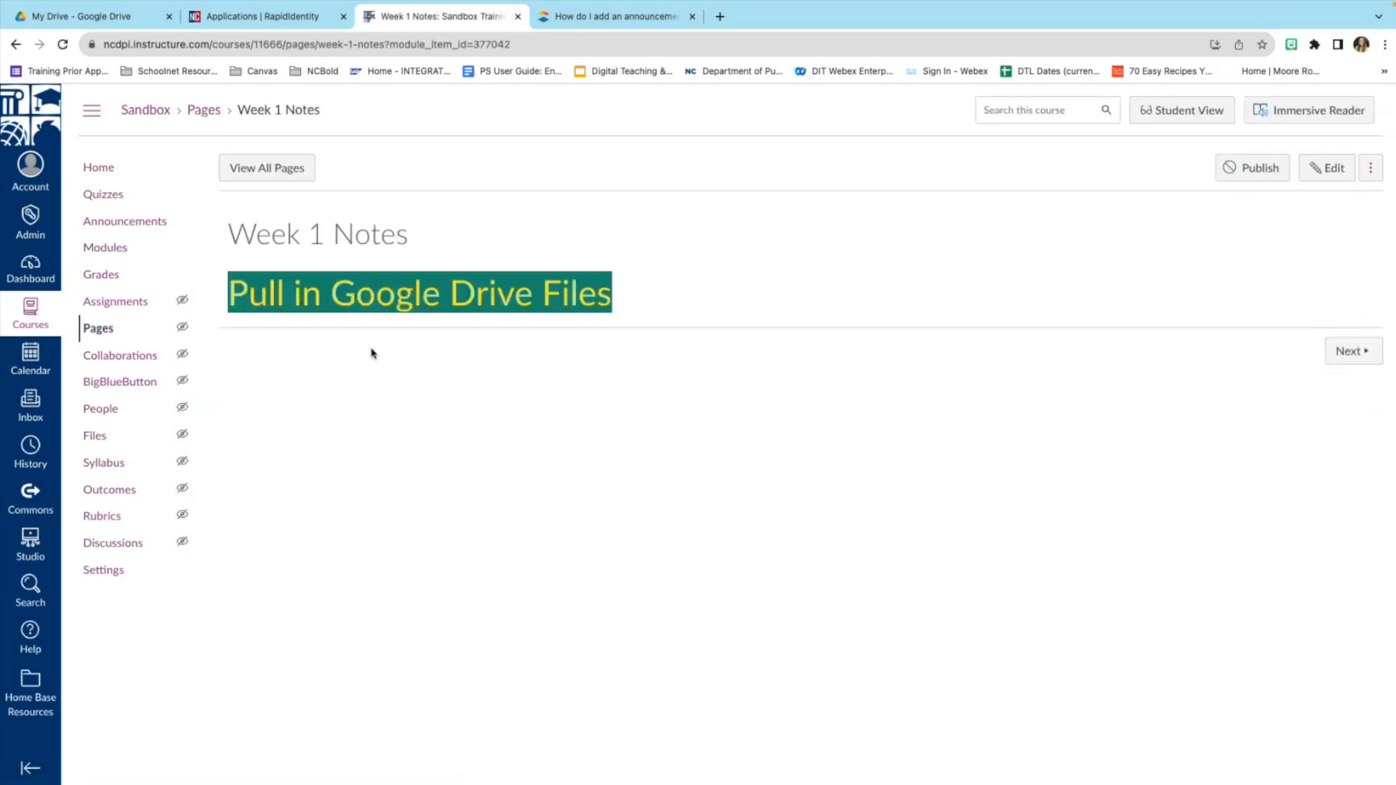
left_click(116, 249)
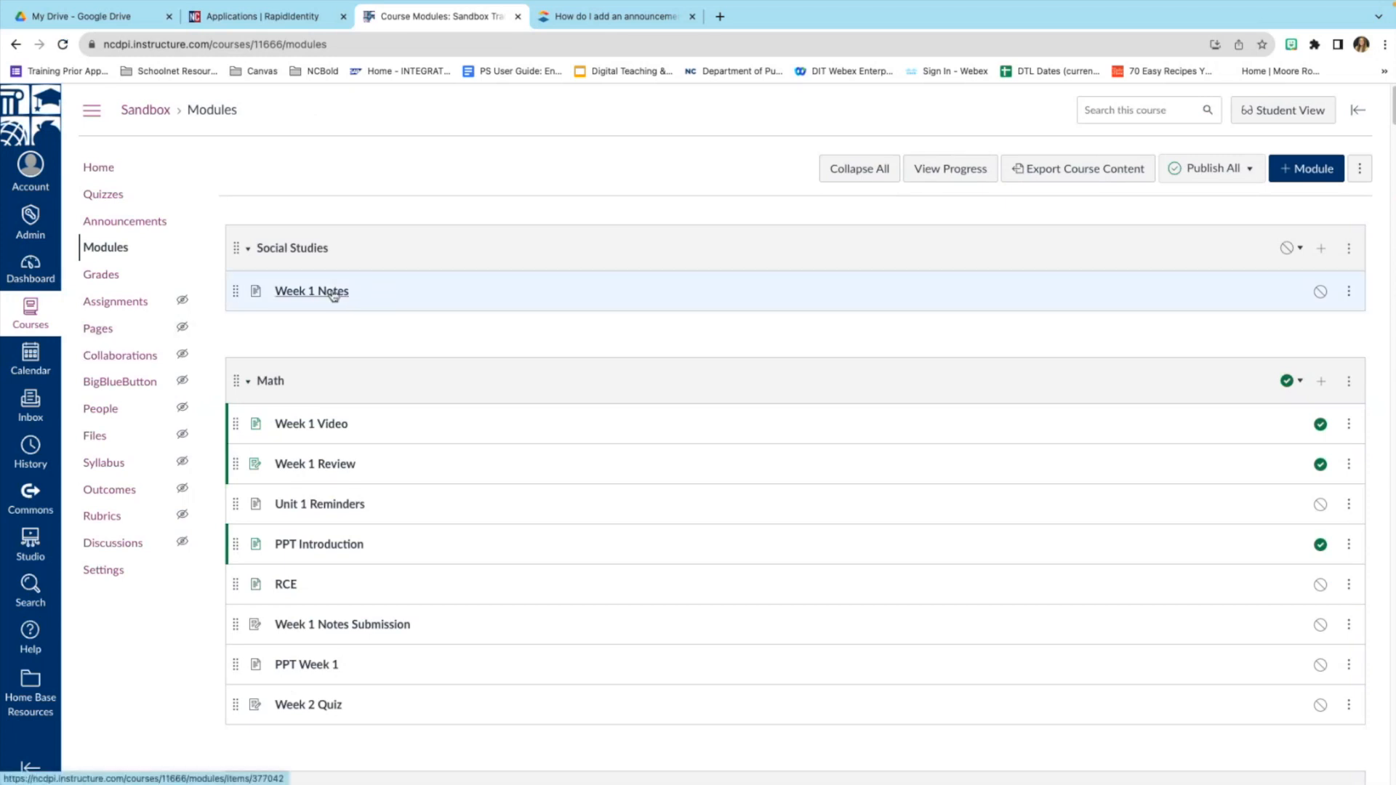
left_click(106, 173)
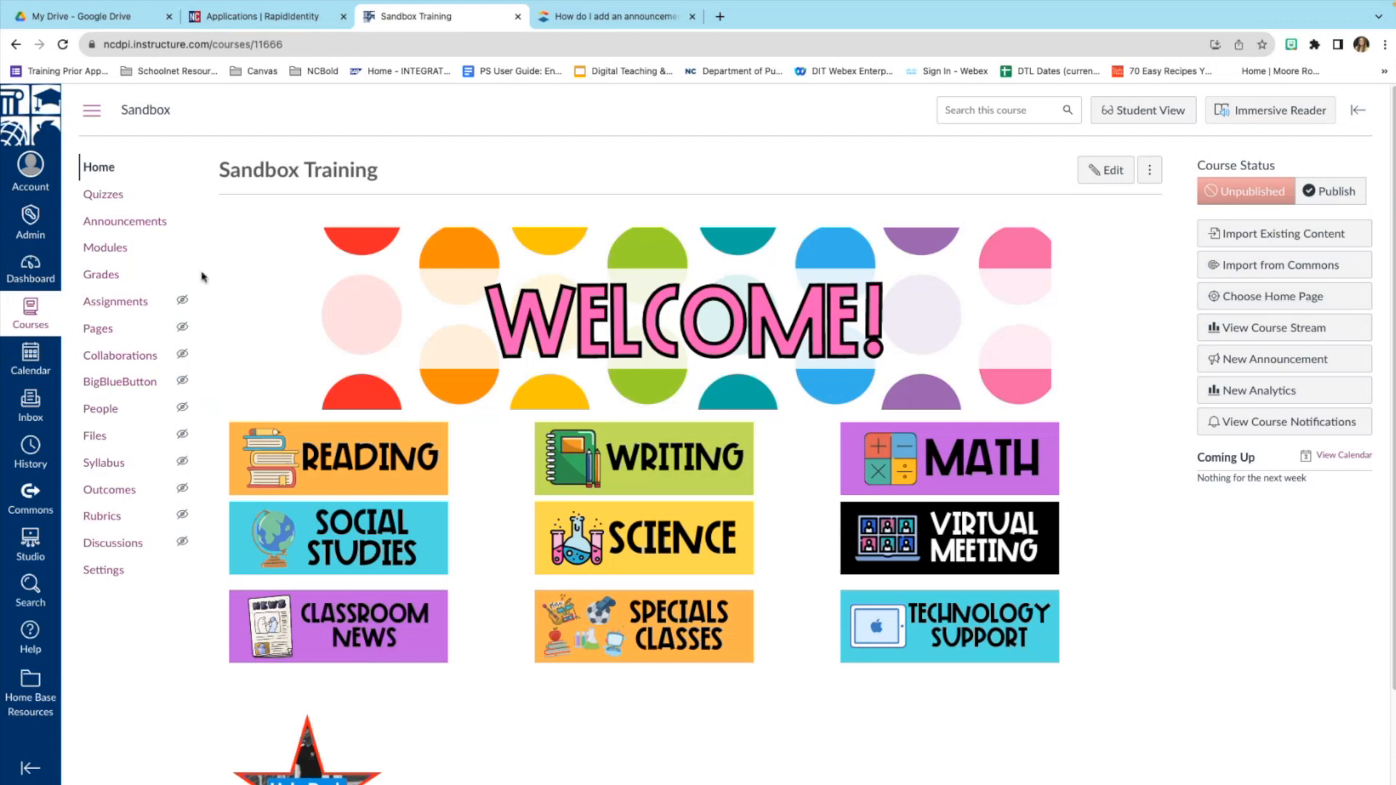
left_click(115, 253)
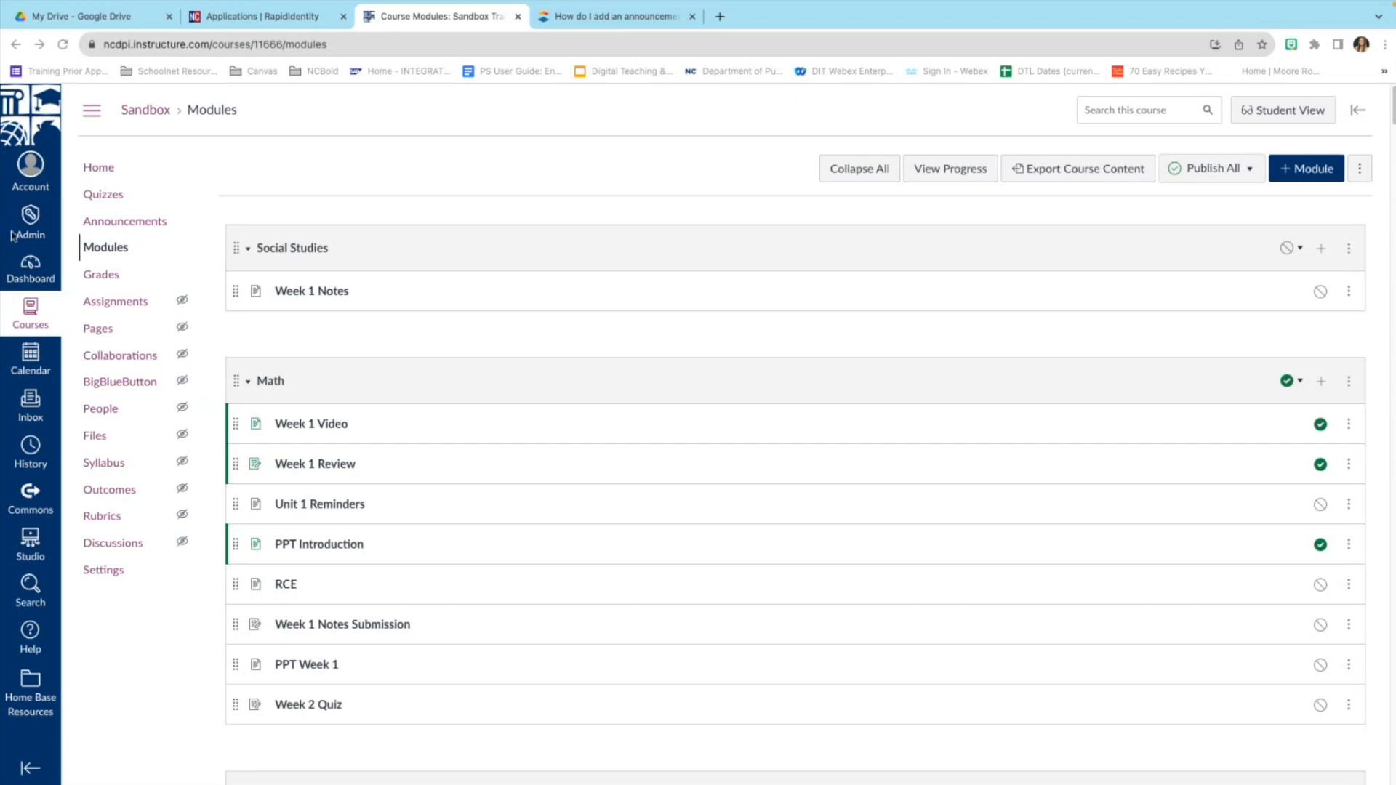
left_click(321, 295)
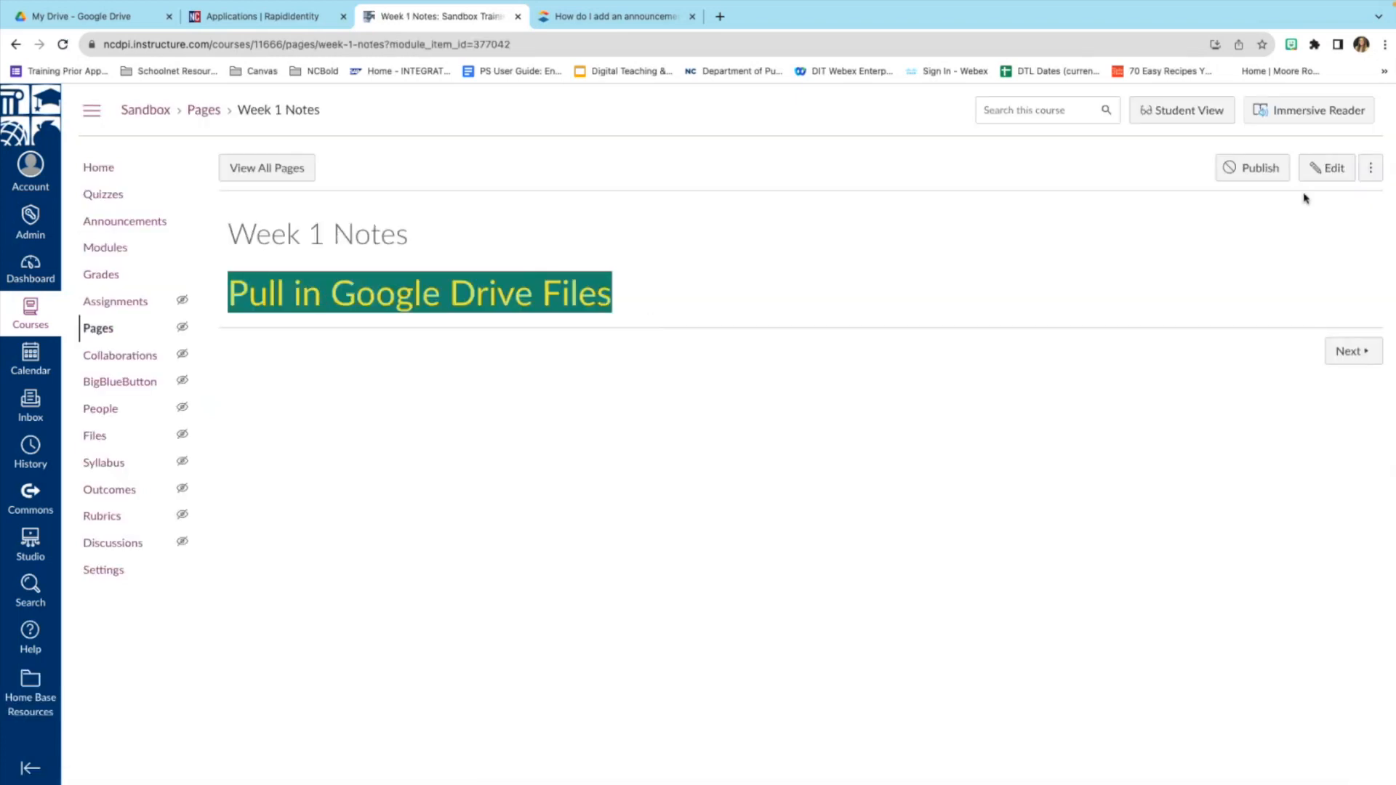
left_click(1327, 168)
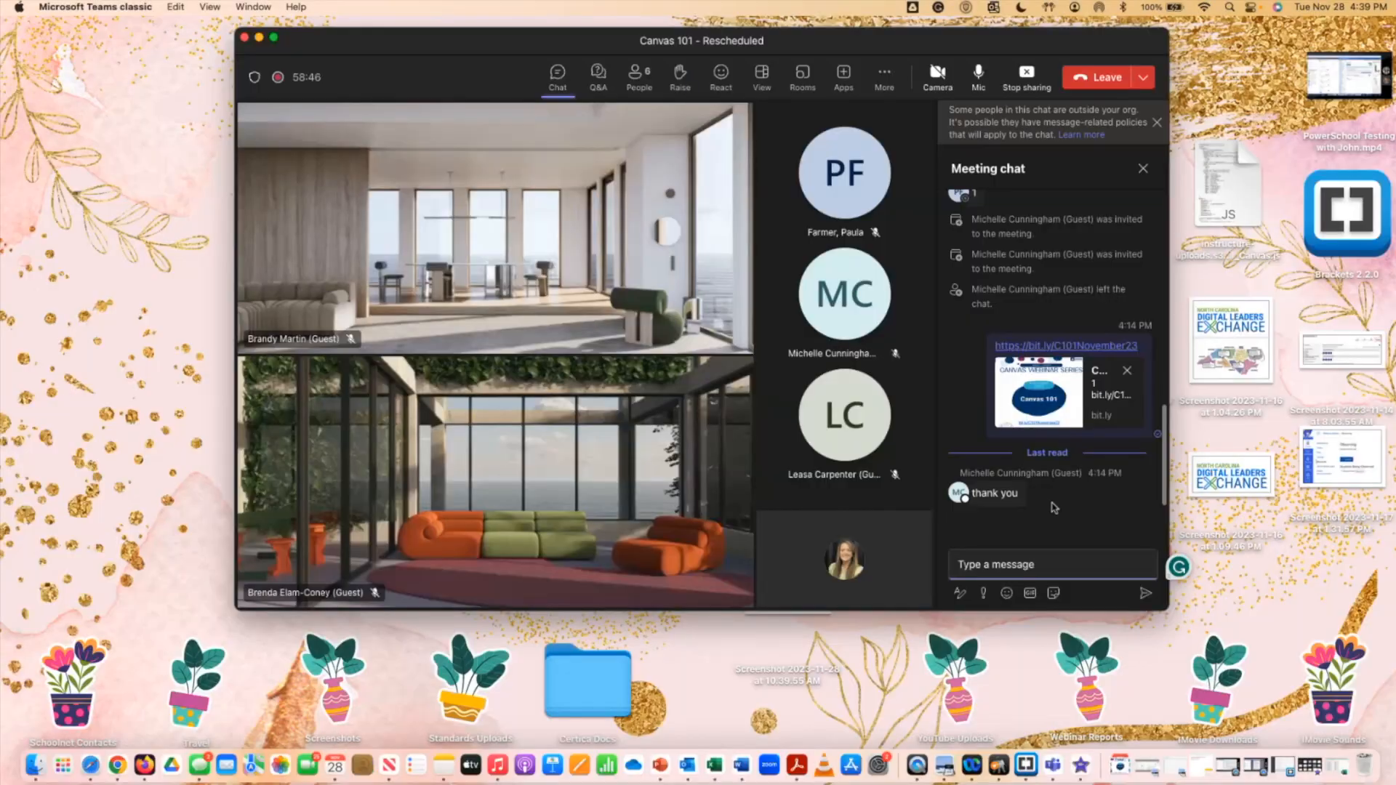
Return to Chrome with the Week 1 Notes page editor.
left_click(122, 743)
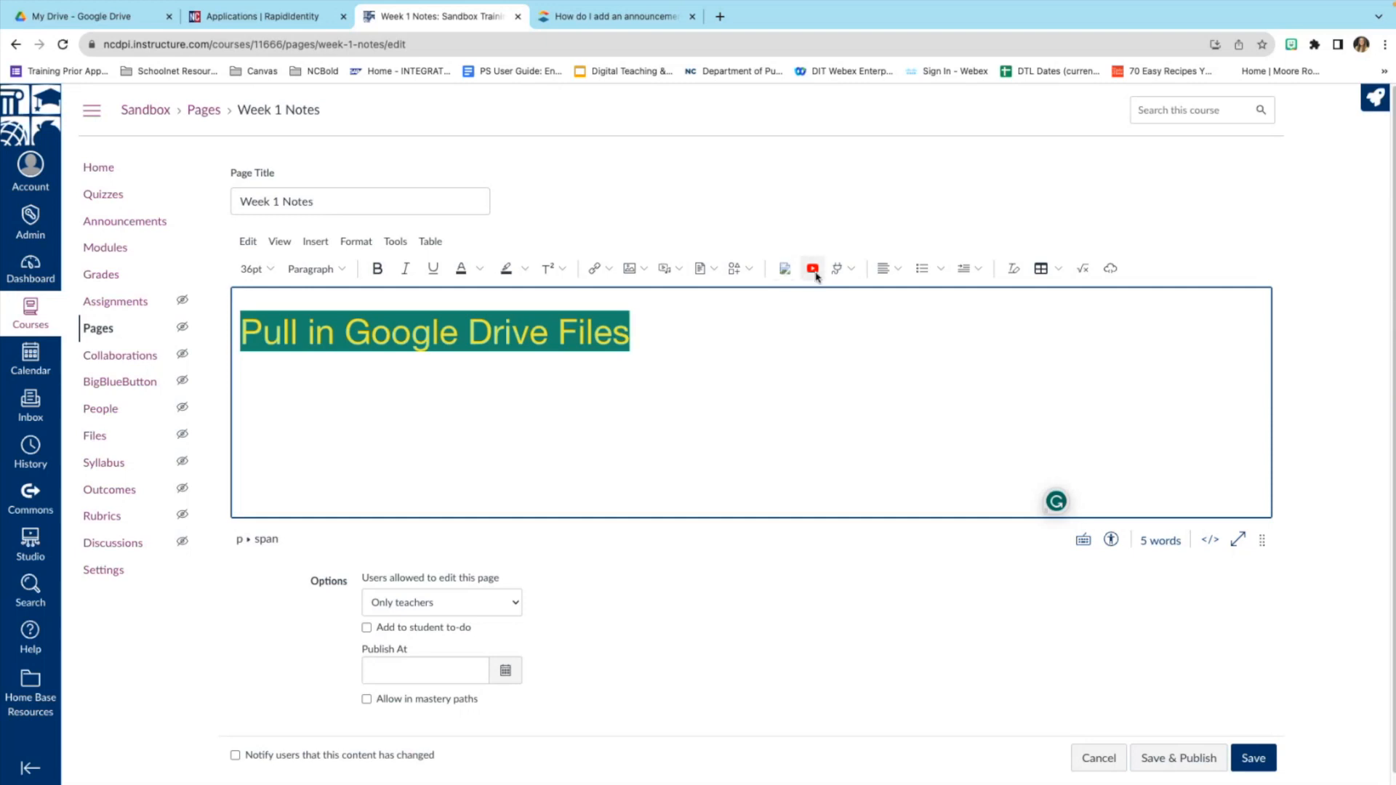
left_click(851, 275)
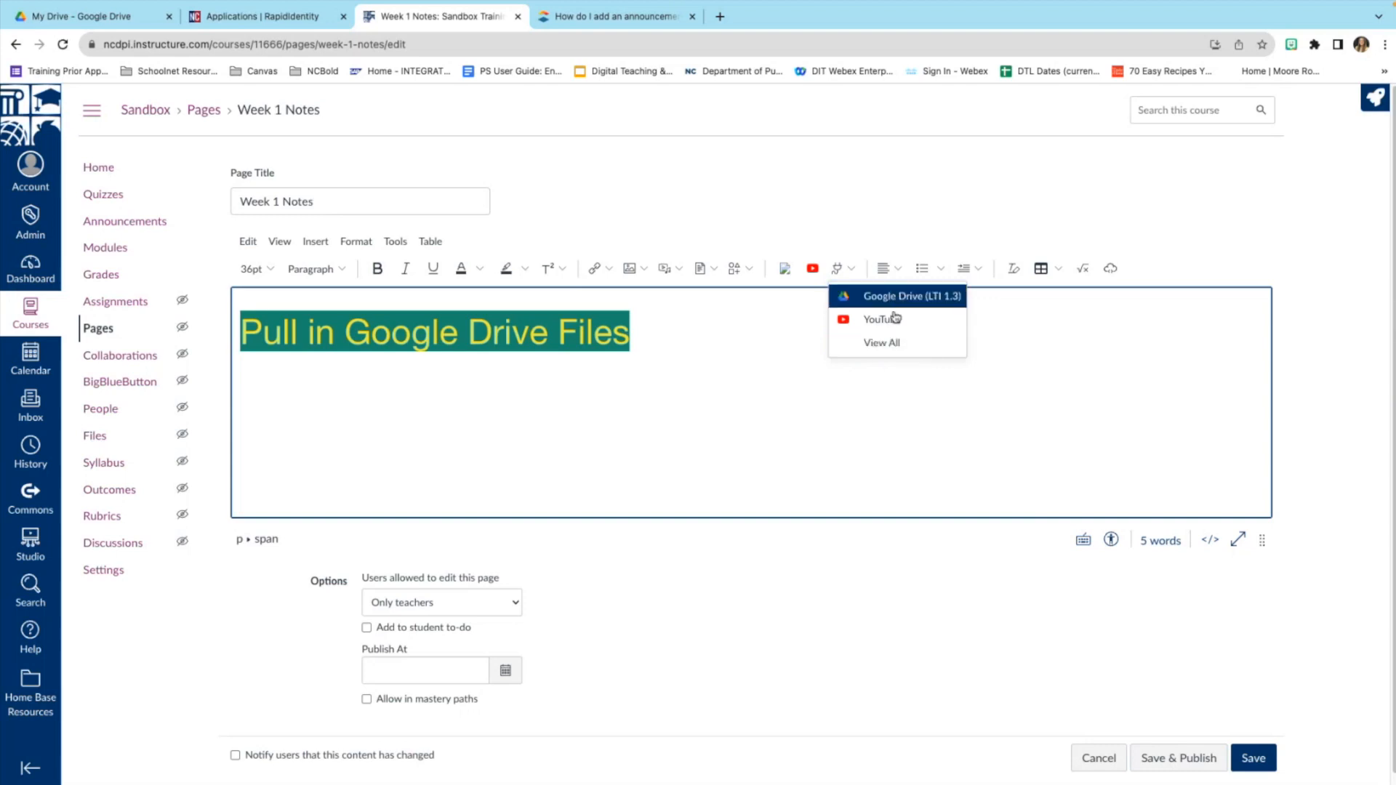
left_click(891, 344)
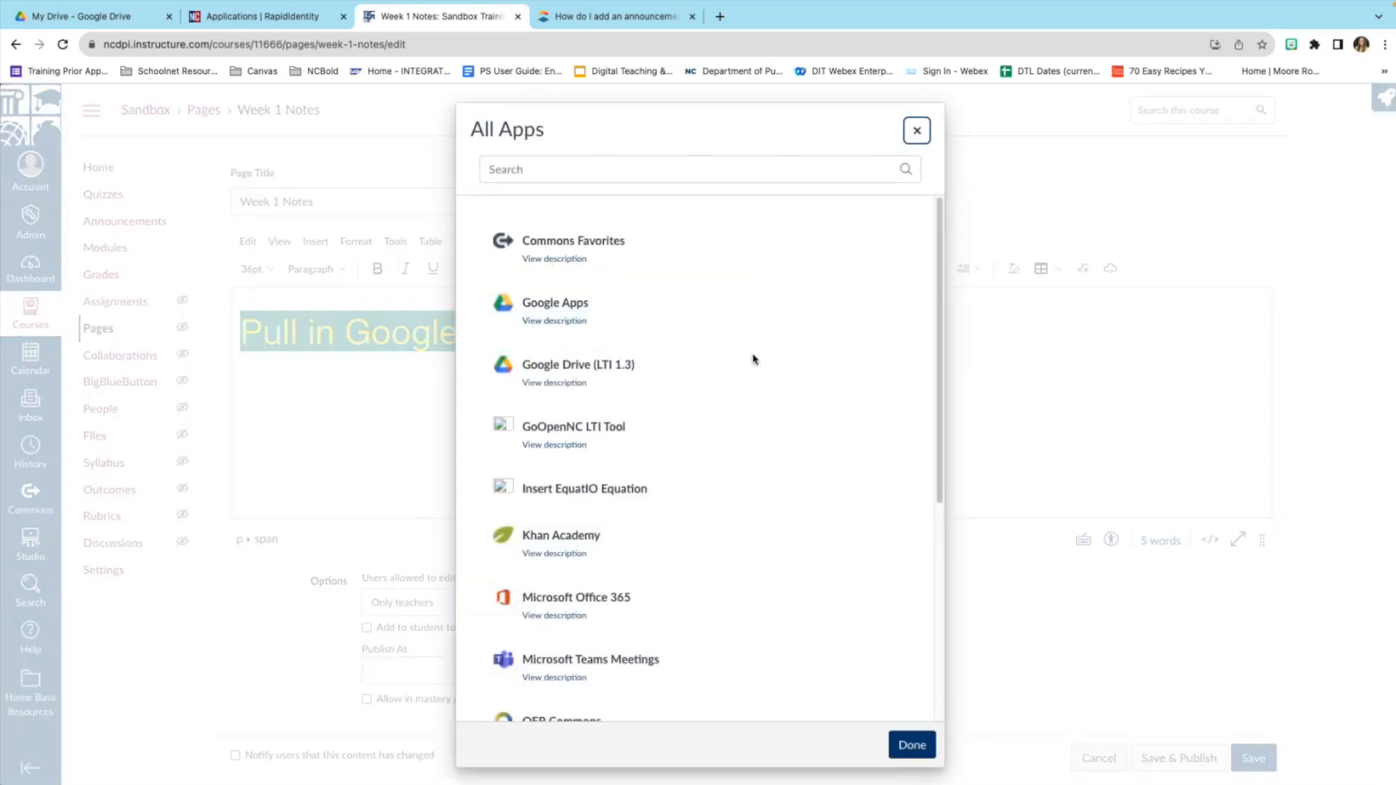
scroll(749, 375, "down", 3)
scroll(749, 375, "down", 2)
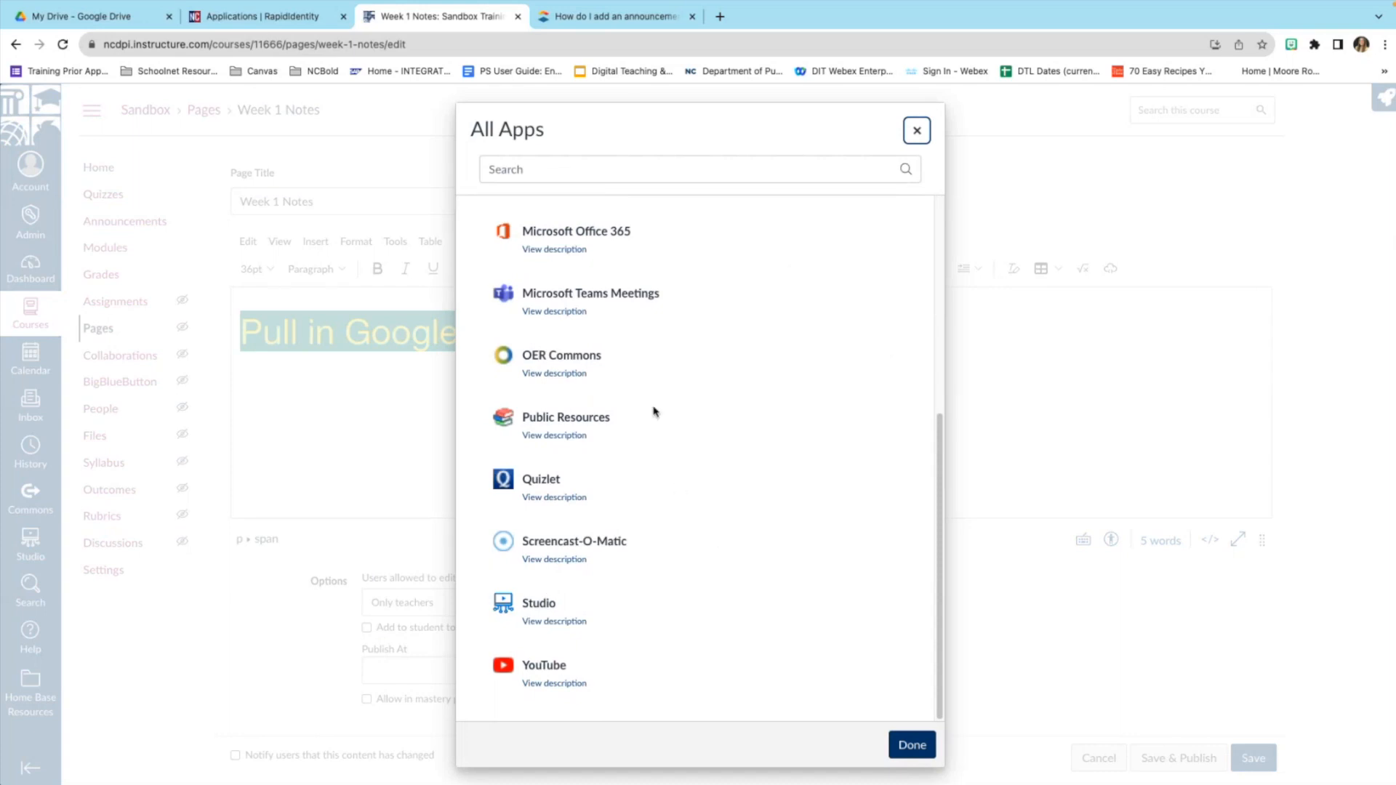
scroll(589, 440, "up", 1)
scroll(585, 445, "down", 1)
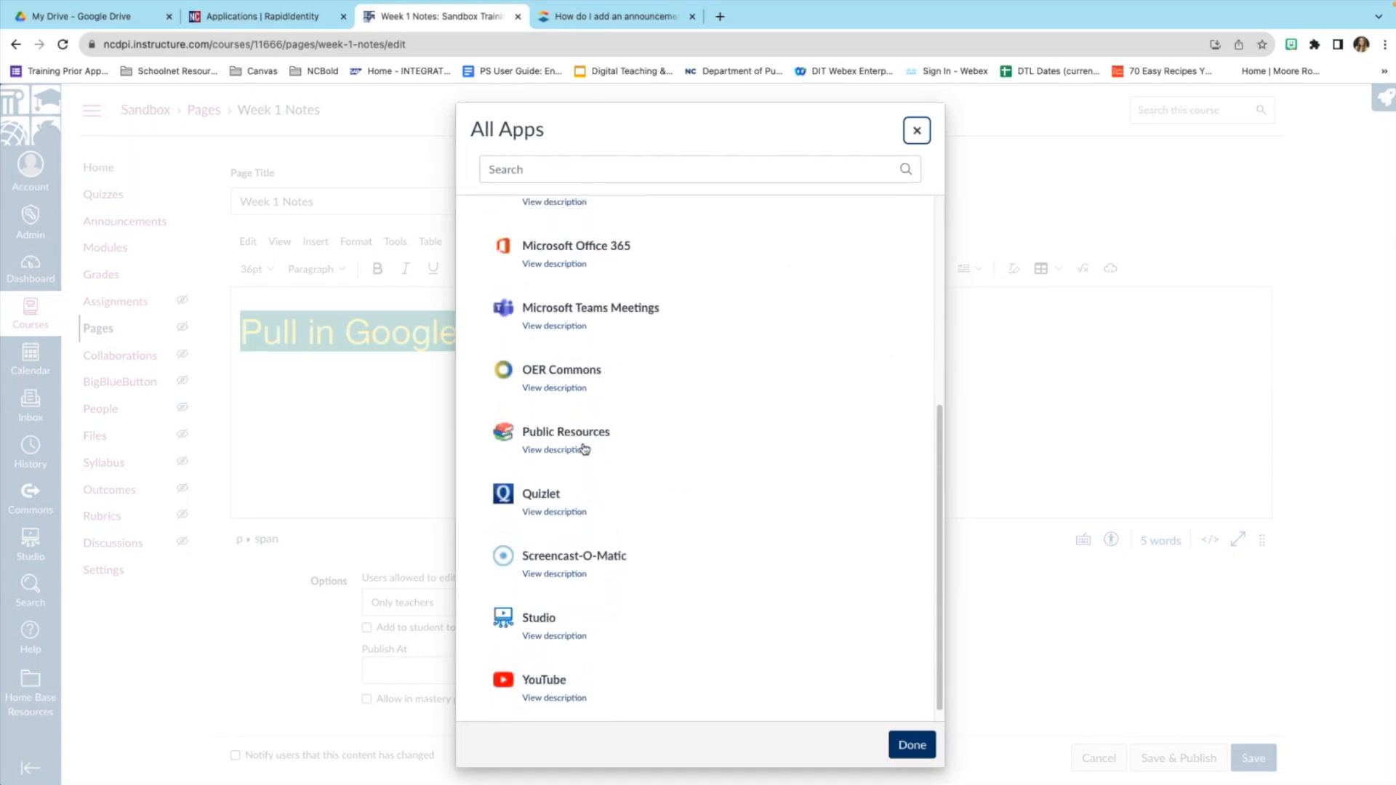
scroll(642, 441, "up", 3)
scroll(633, 407, "up", 1)
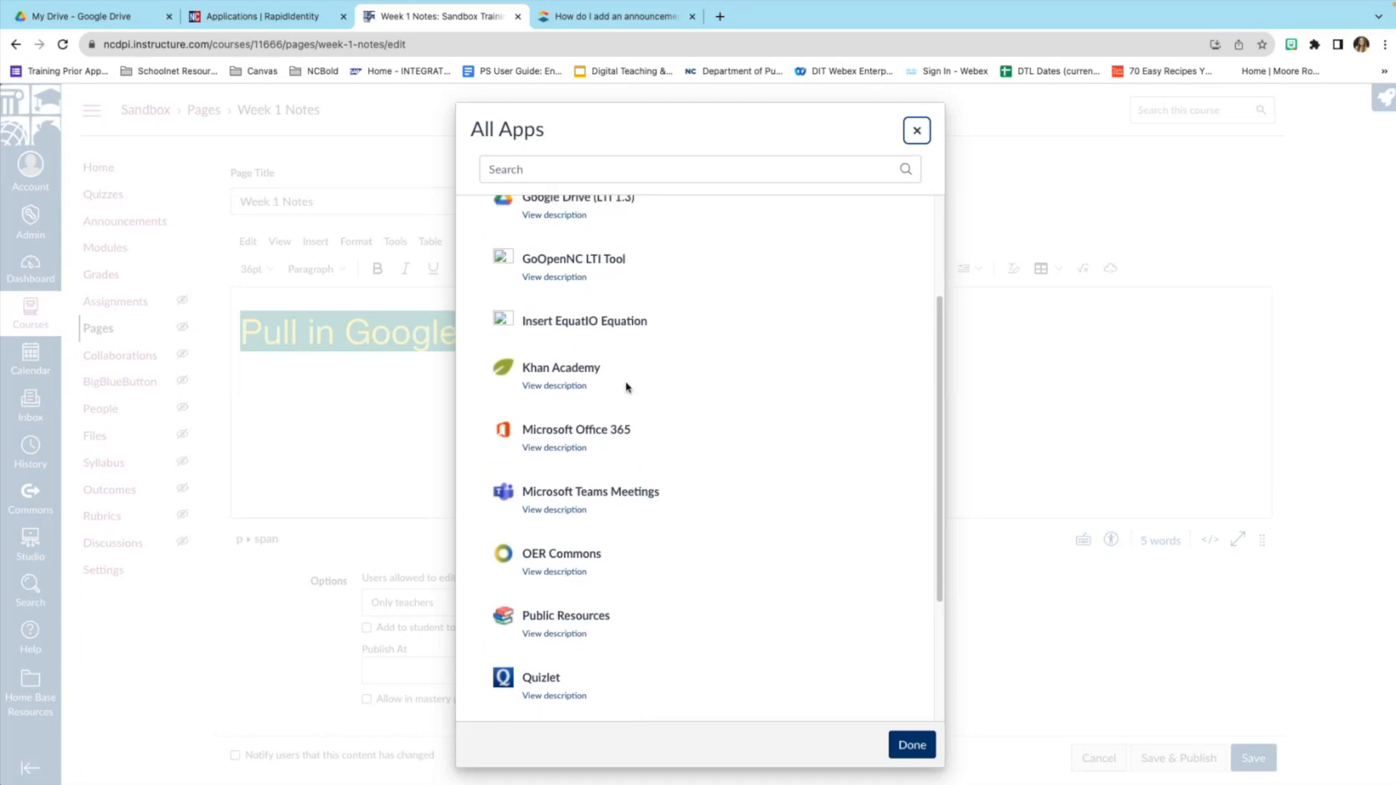
scroll(661, 372, "up", 3)
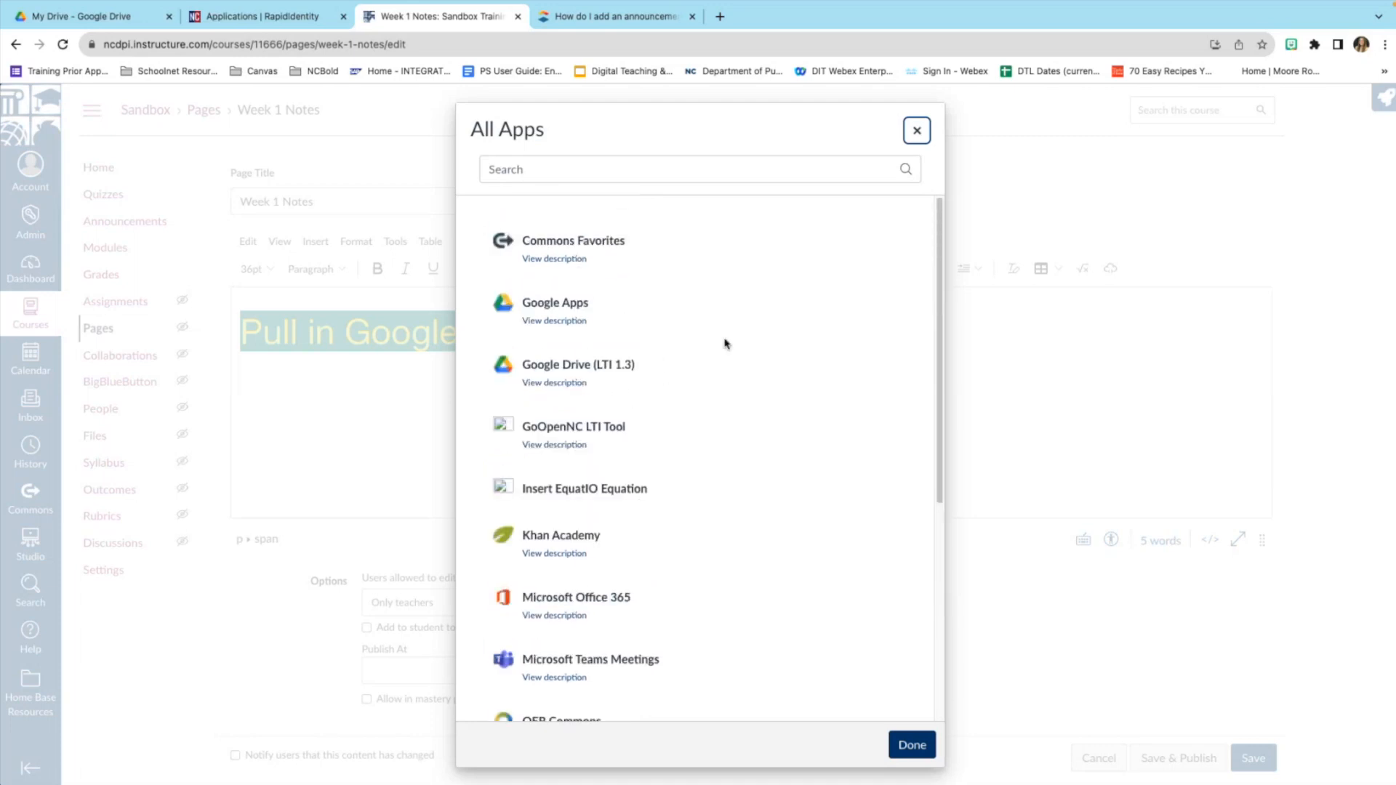
left_click(917, 132)
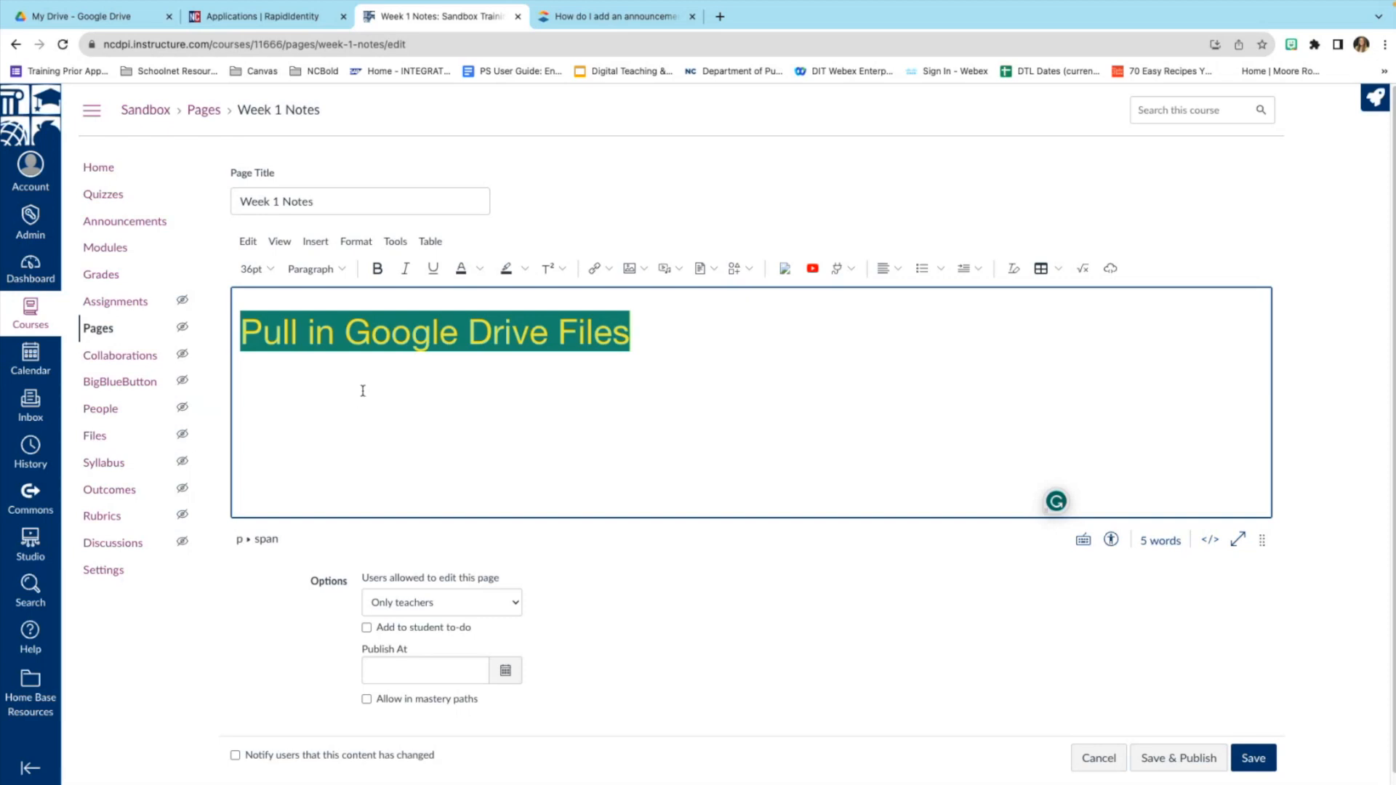
Start a new Icon Maker icon with name 'M' and alt text 'Math Modu'.
left_click(749, 271)
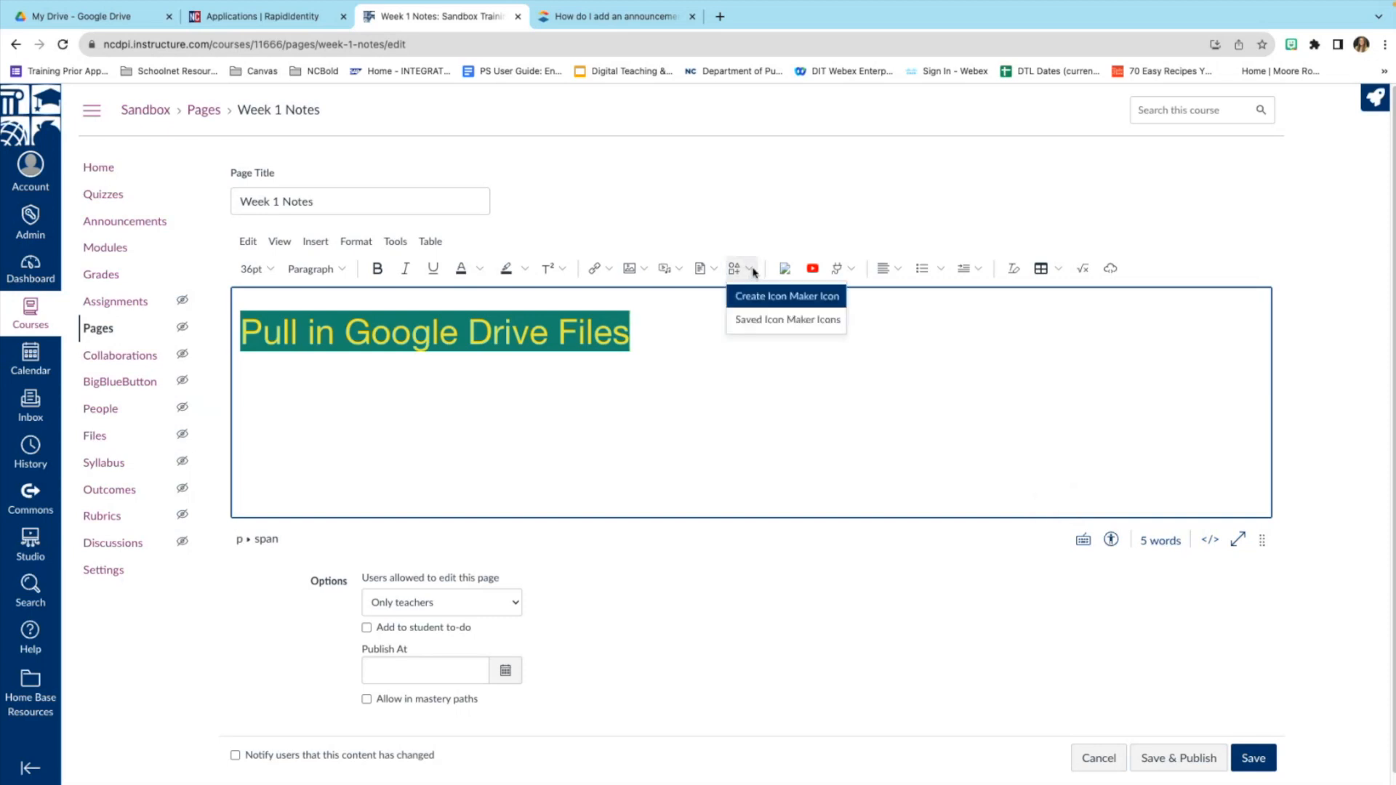
left_click(765, 302)
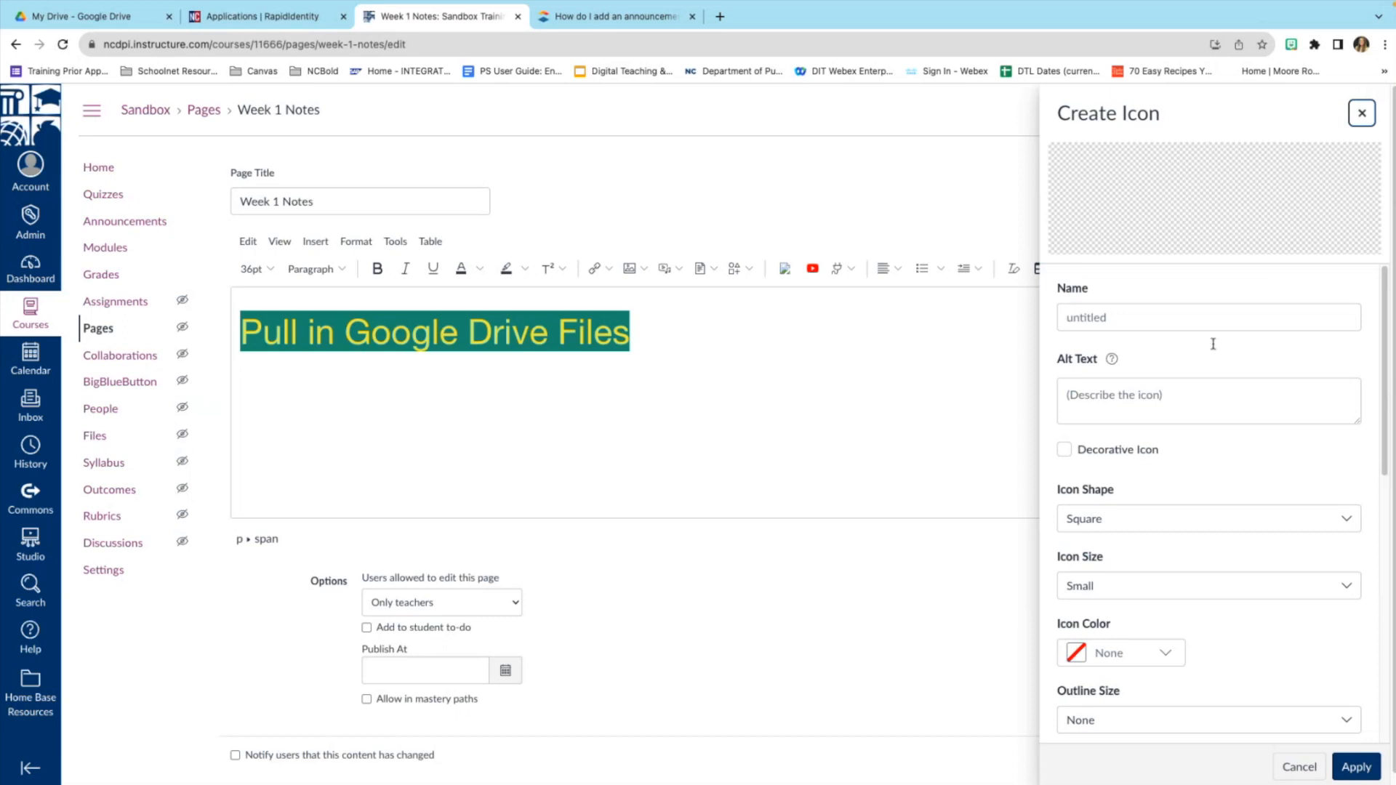
left_click(1183, 321)
type("Math")
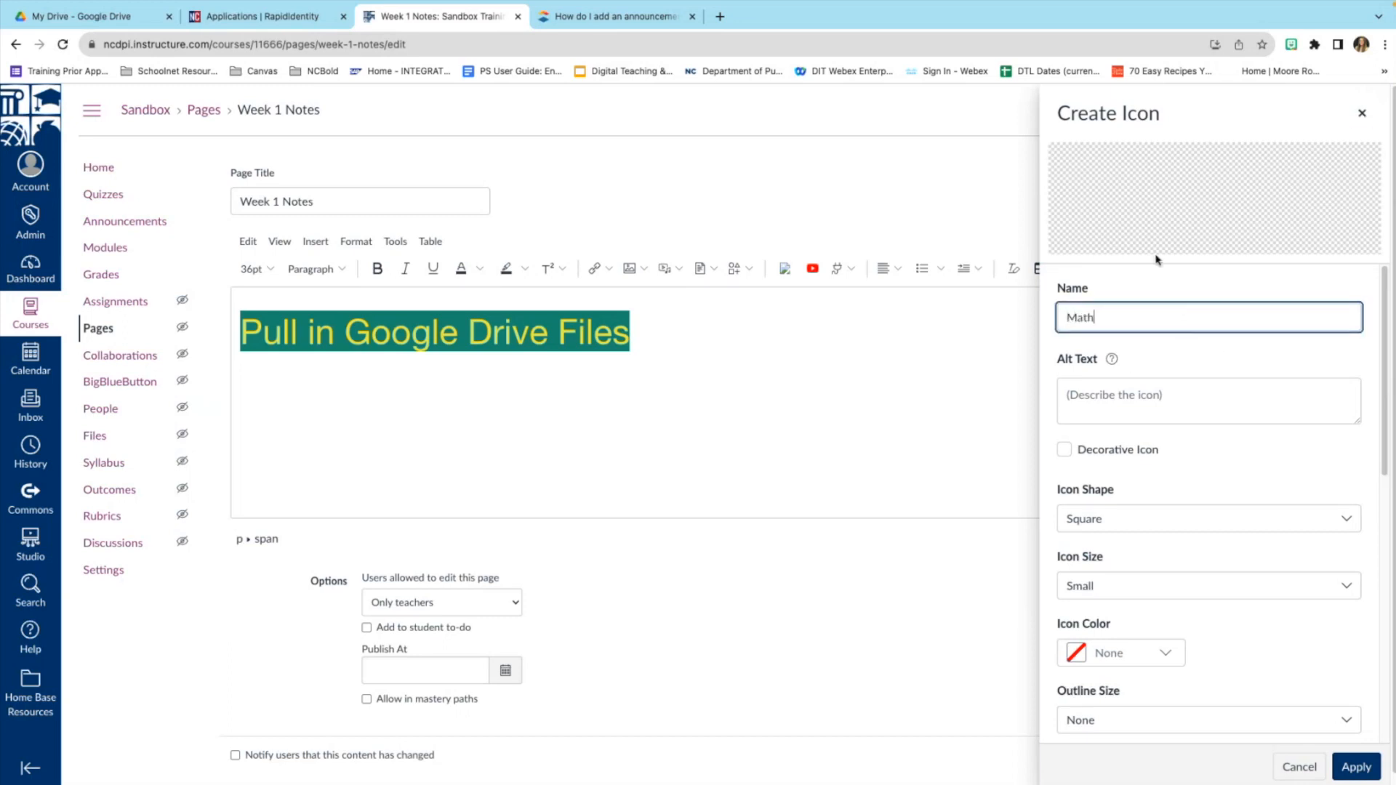
left_click(1156, 400)
type("Mat")
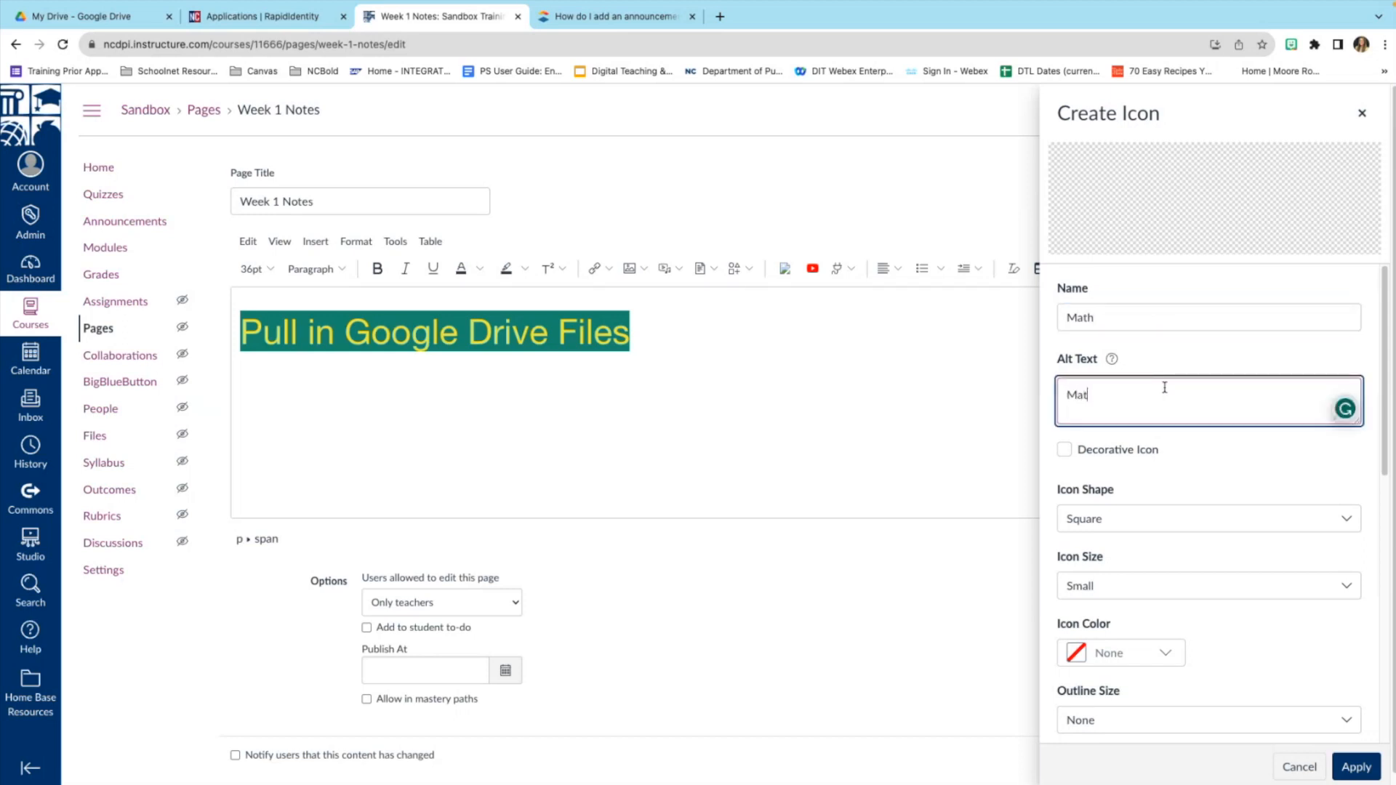
type("h Module")
Make the icon a large pink circle with a small outline.
left_click(1172, 519)
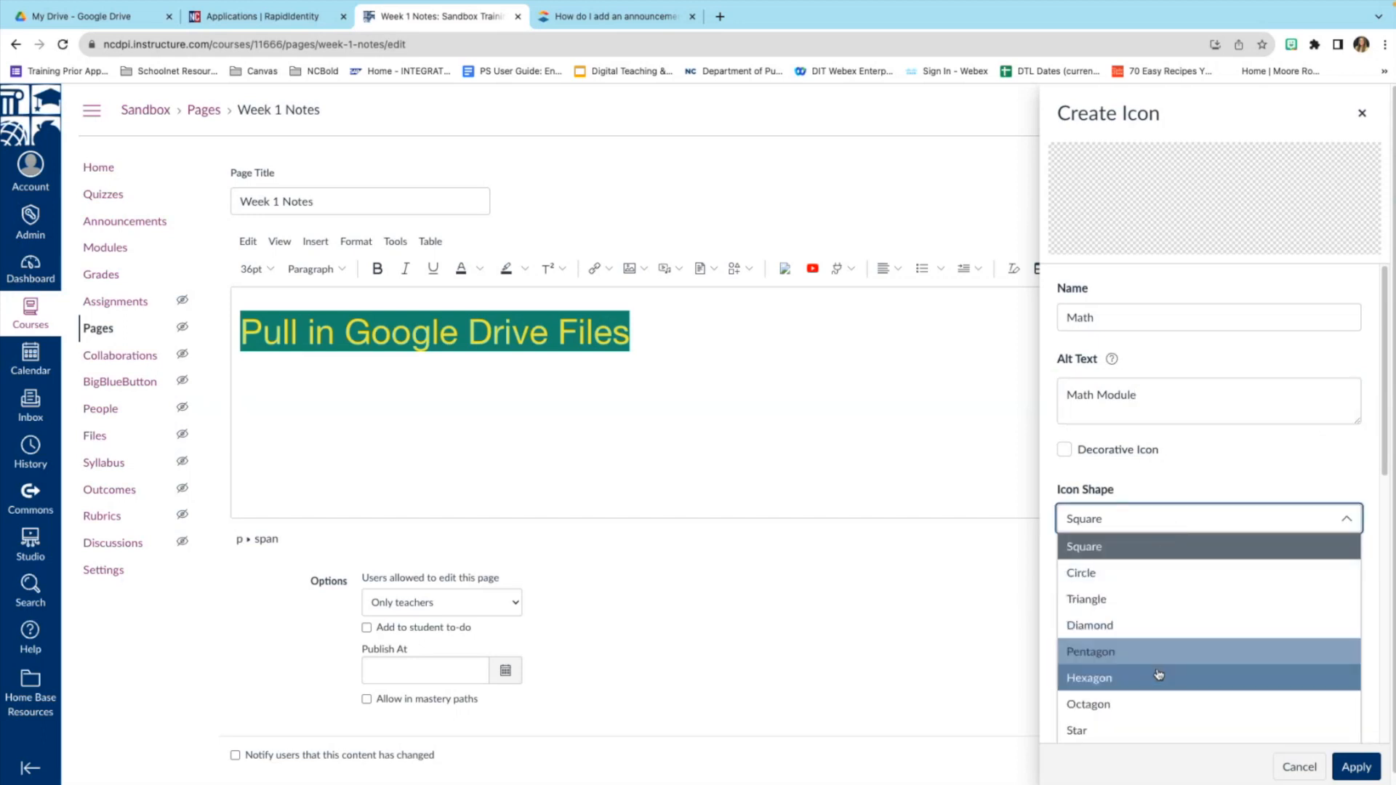
left_click(1132, 575)
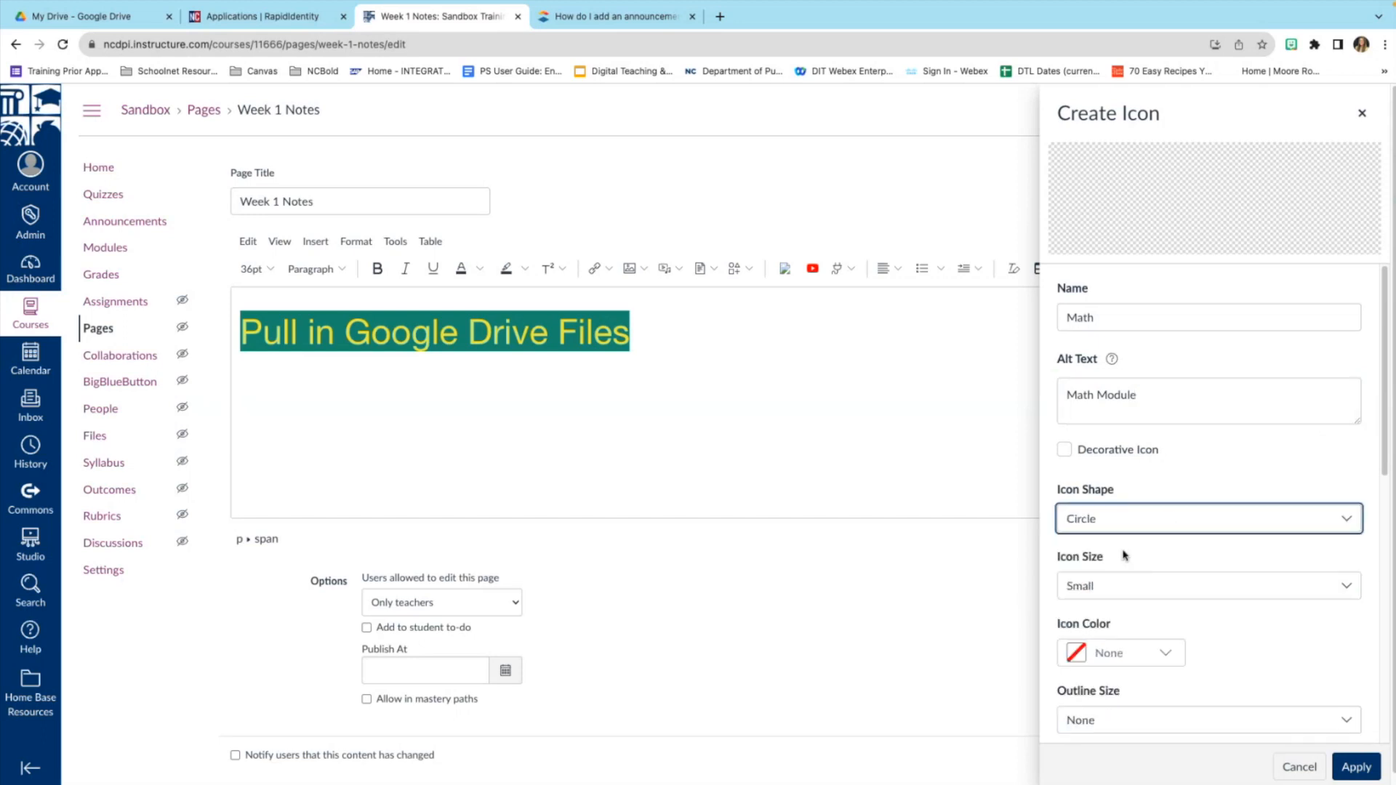
left_click(1171, 586)
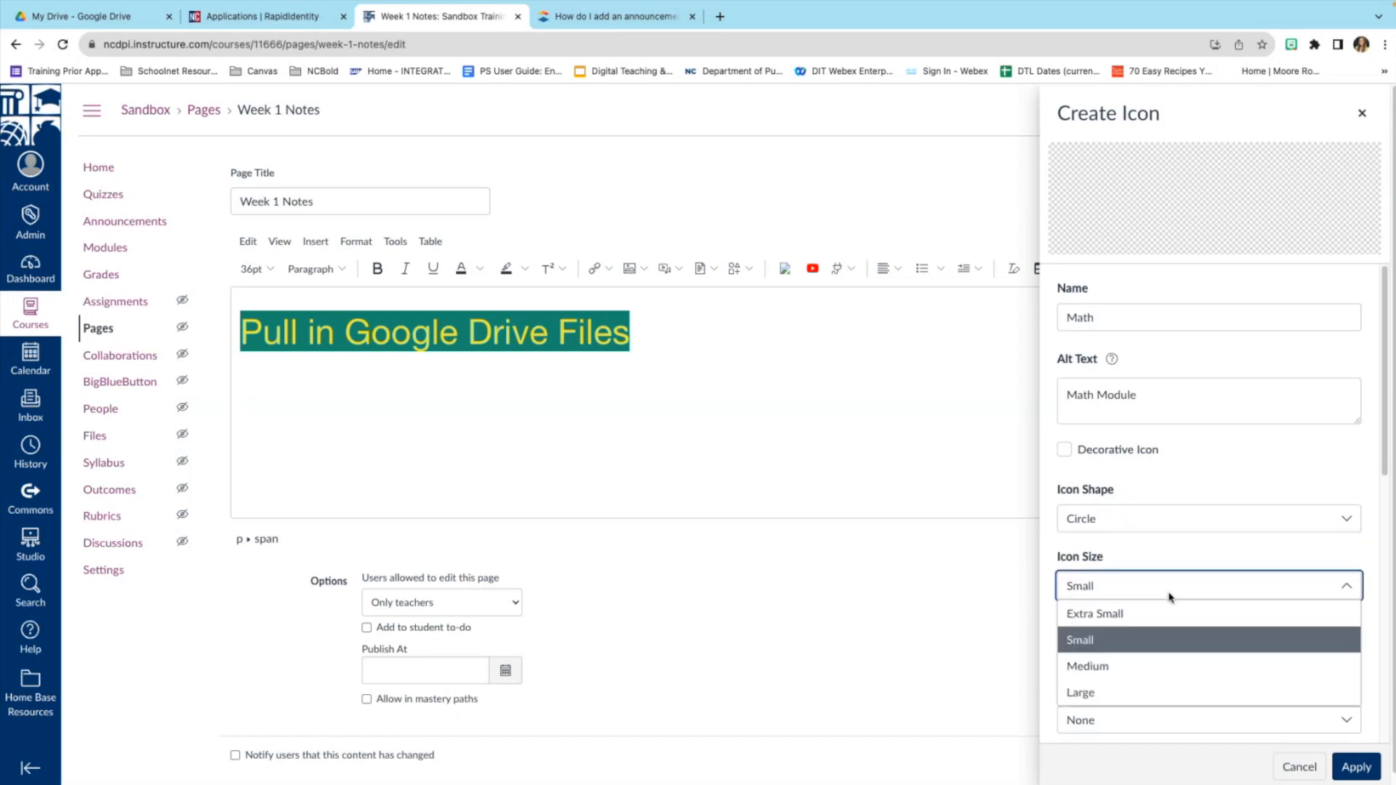
left_click(1153, 691)
scroll(1171, 596, "down", 2)
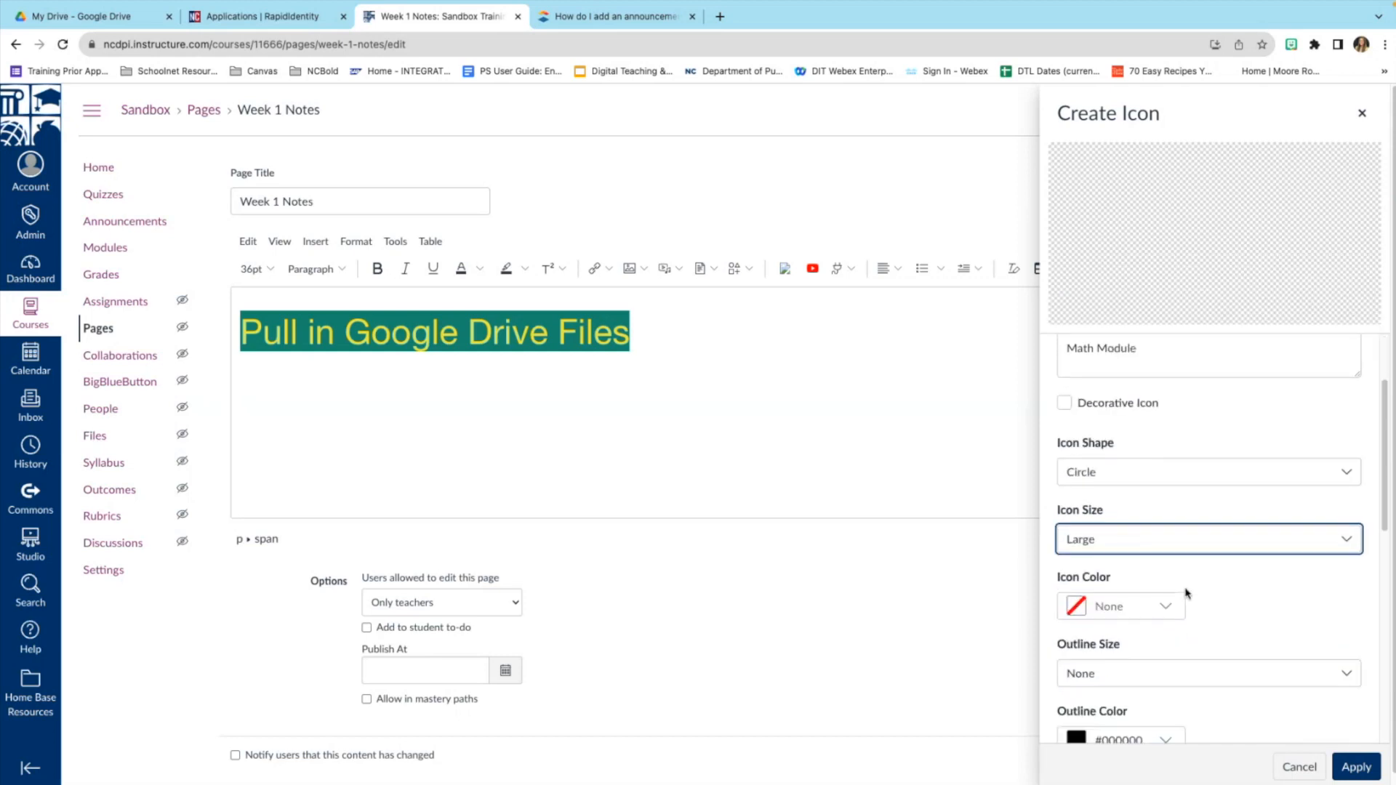
left_click(1169, 608)
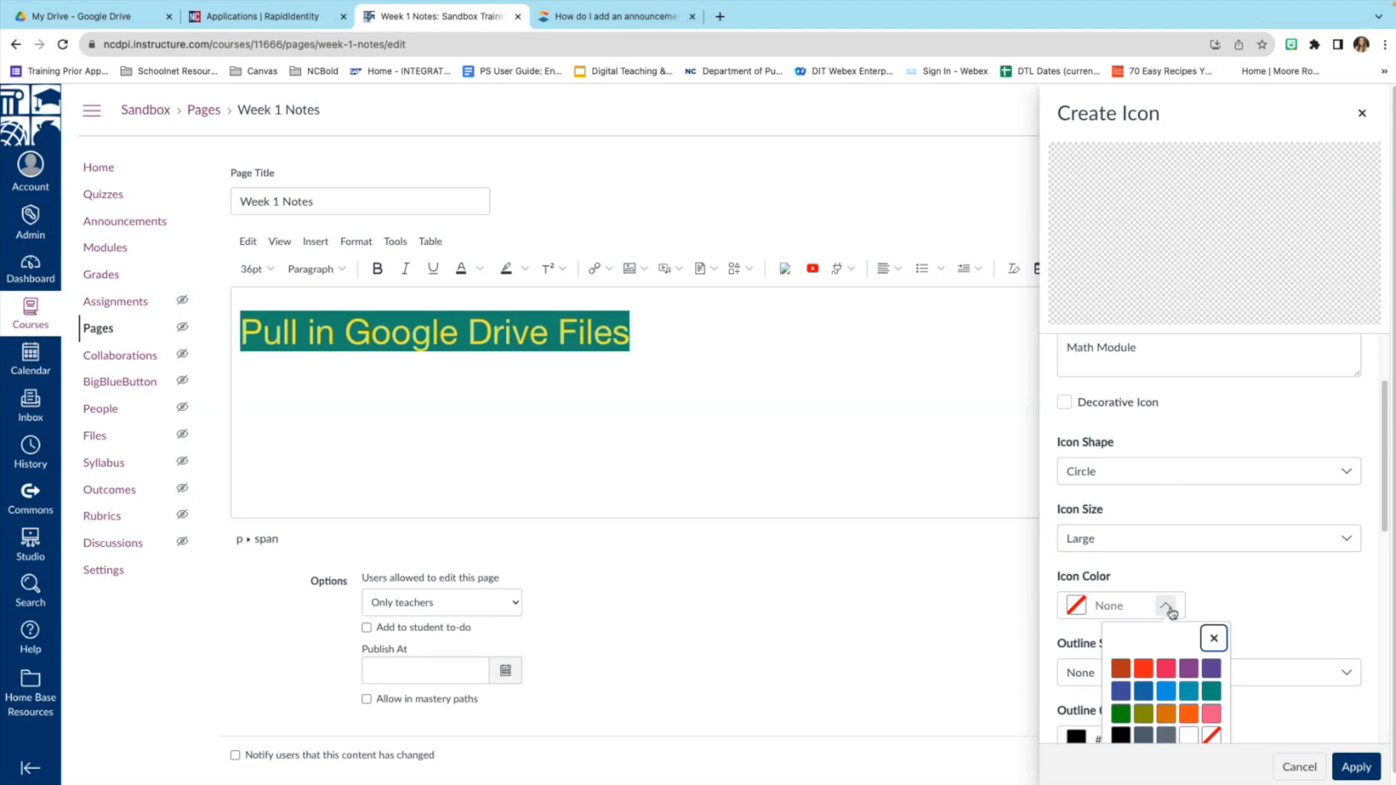
left_click(1210, 715)
scroll(1211, 611, "down", 1)
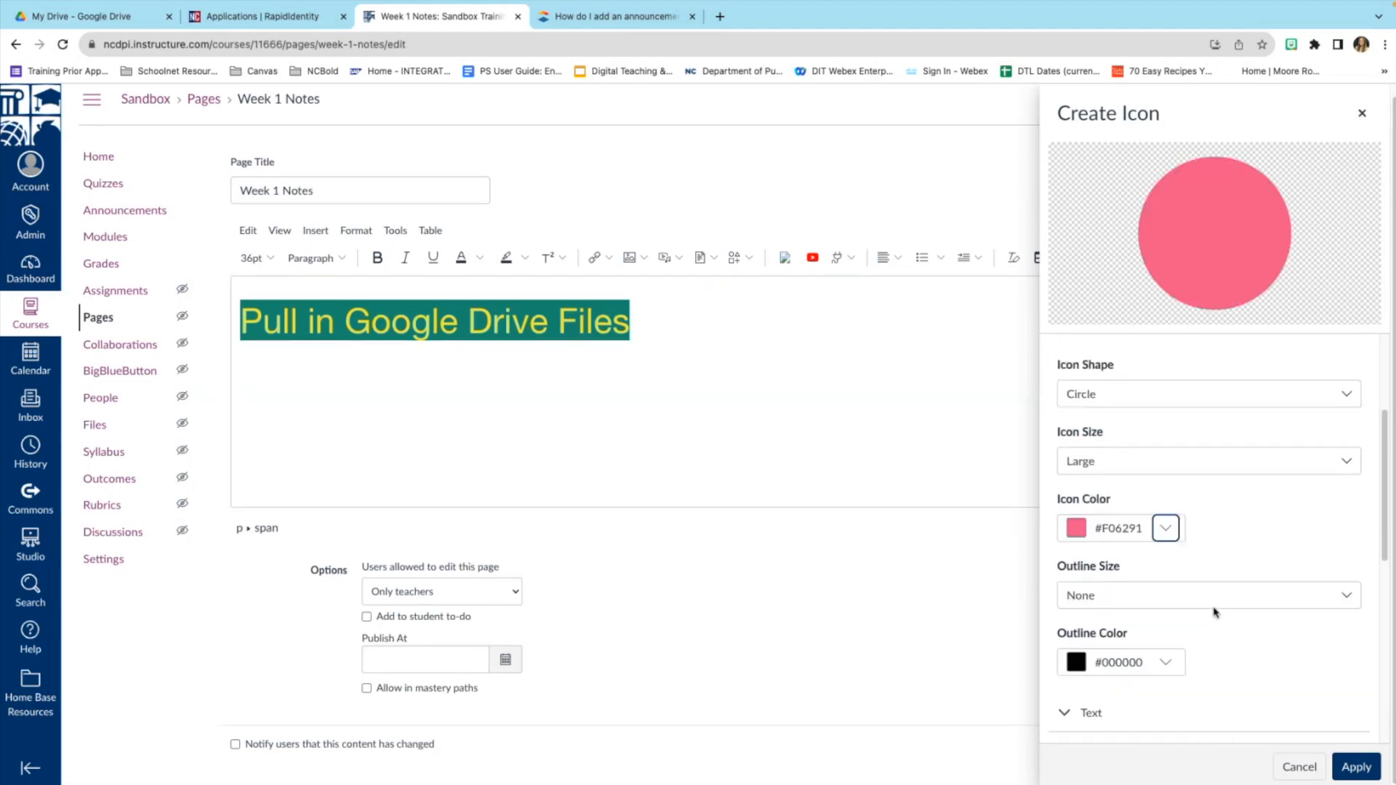
left_click(1206, 599)
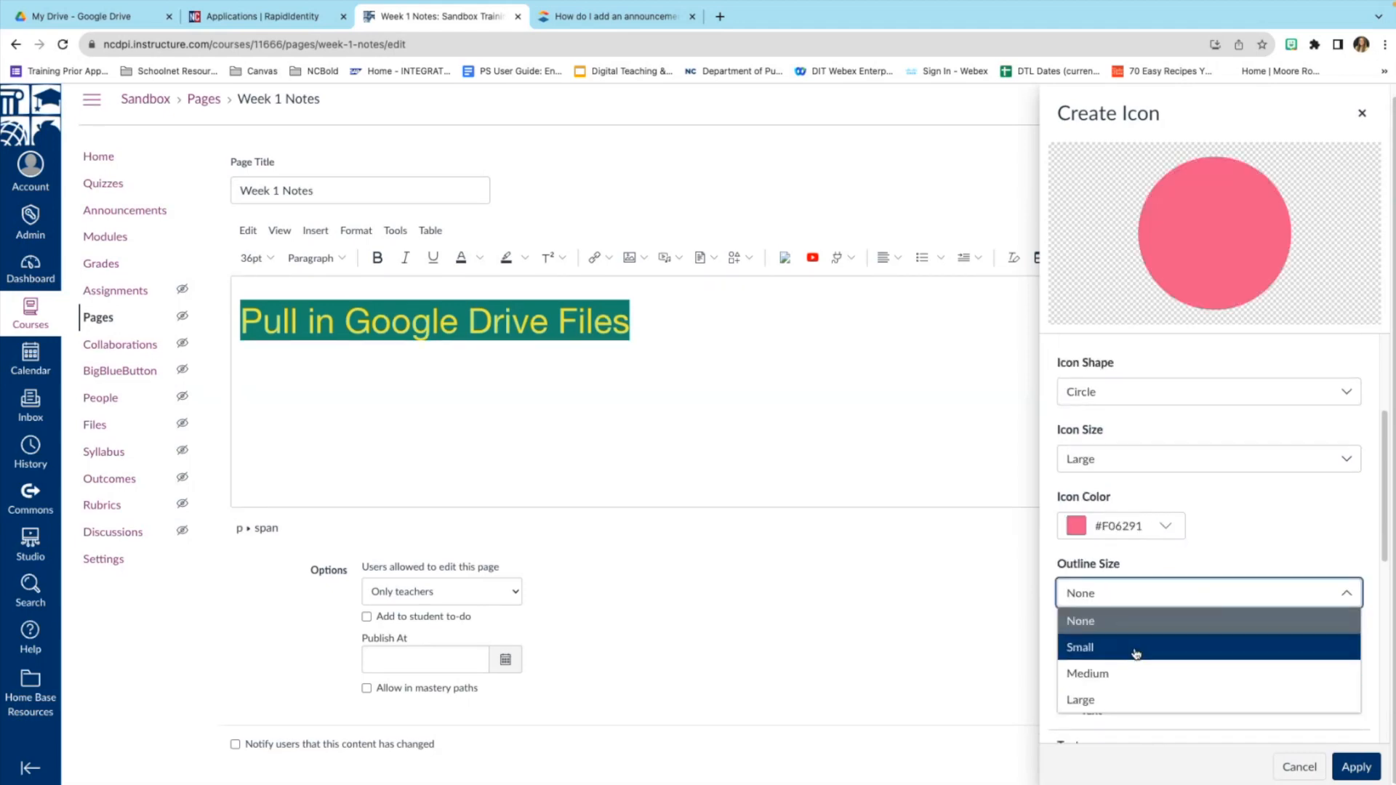
left_click(1160, 646)
scroll(1166, 667, "down", 2)
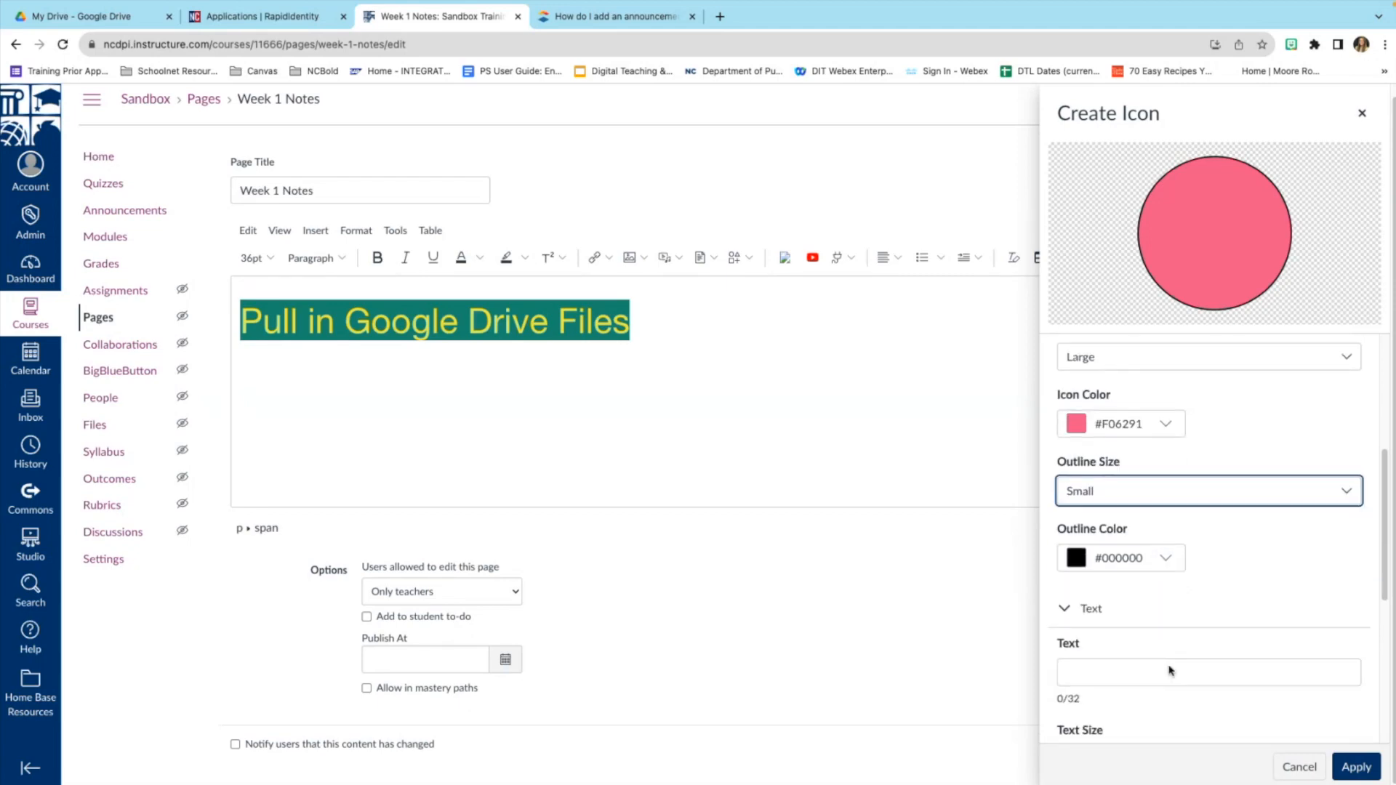
Add a large, centred 'Math' label and insert the icon into the page.
left_click(1151, 670)
type("Ma")
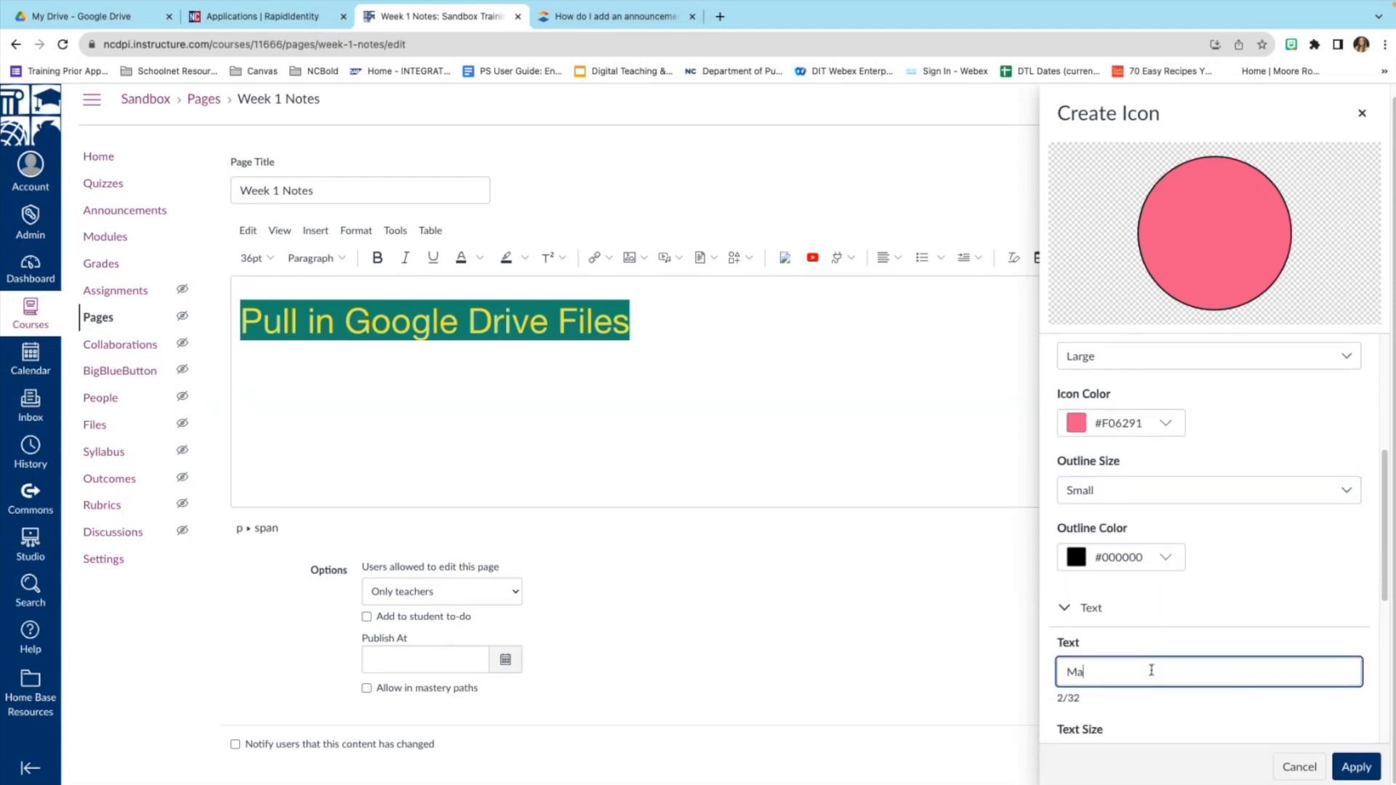
type("th")
scroll(1175, 658, "down", 2)
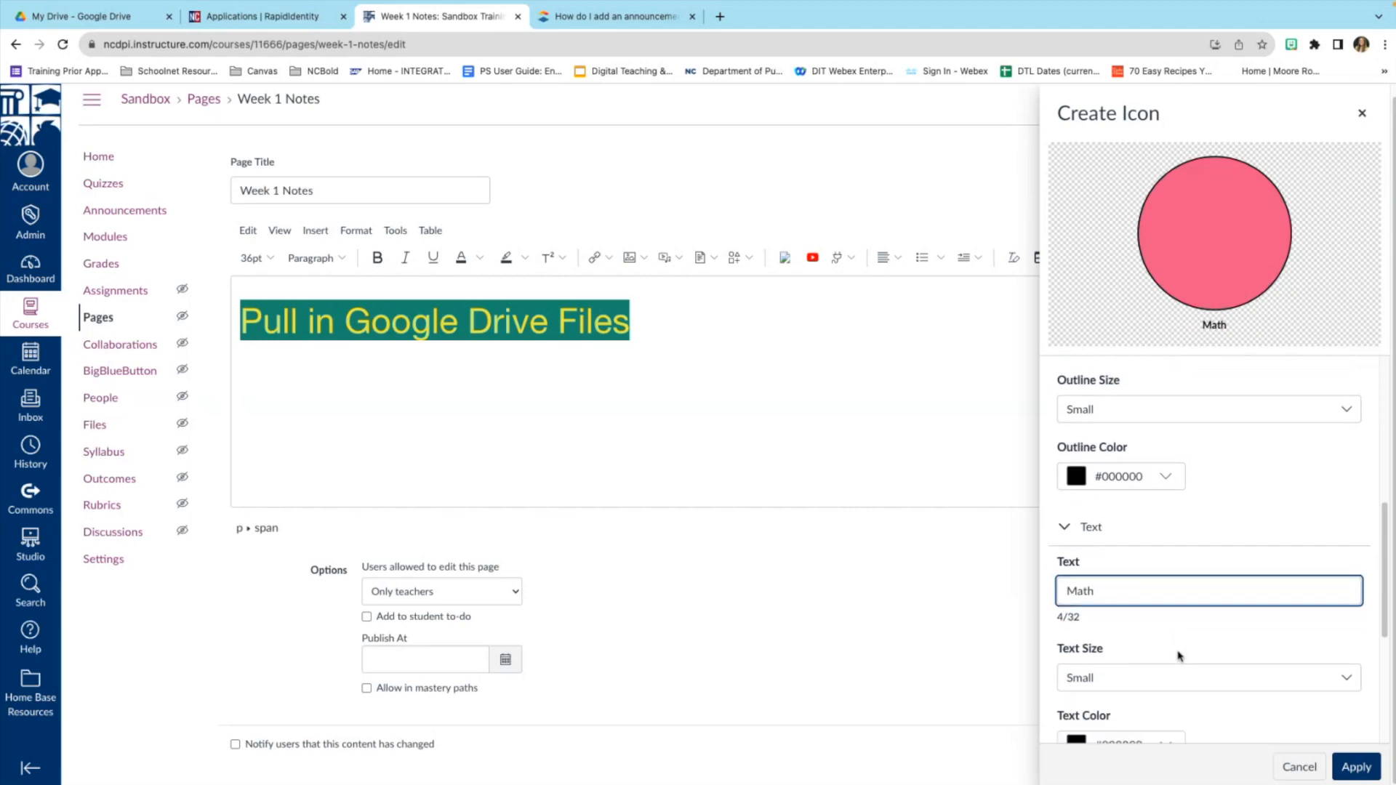
left_click(1167, 661)
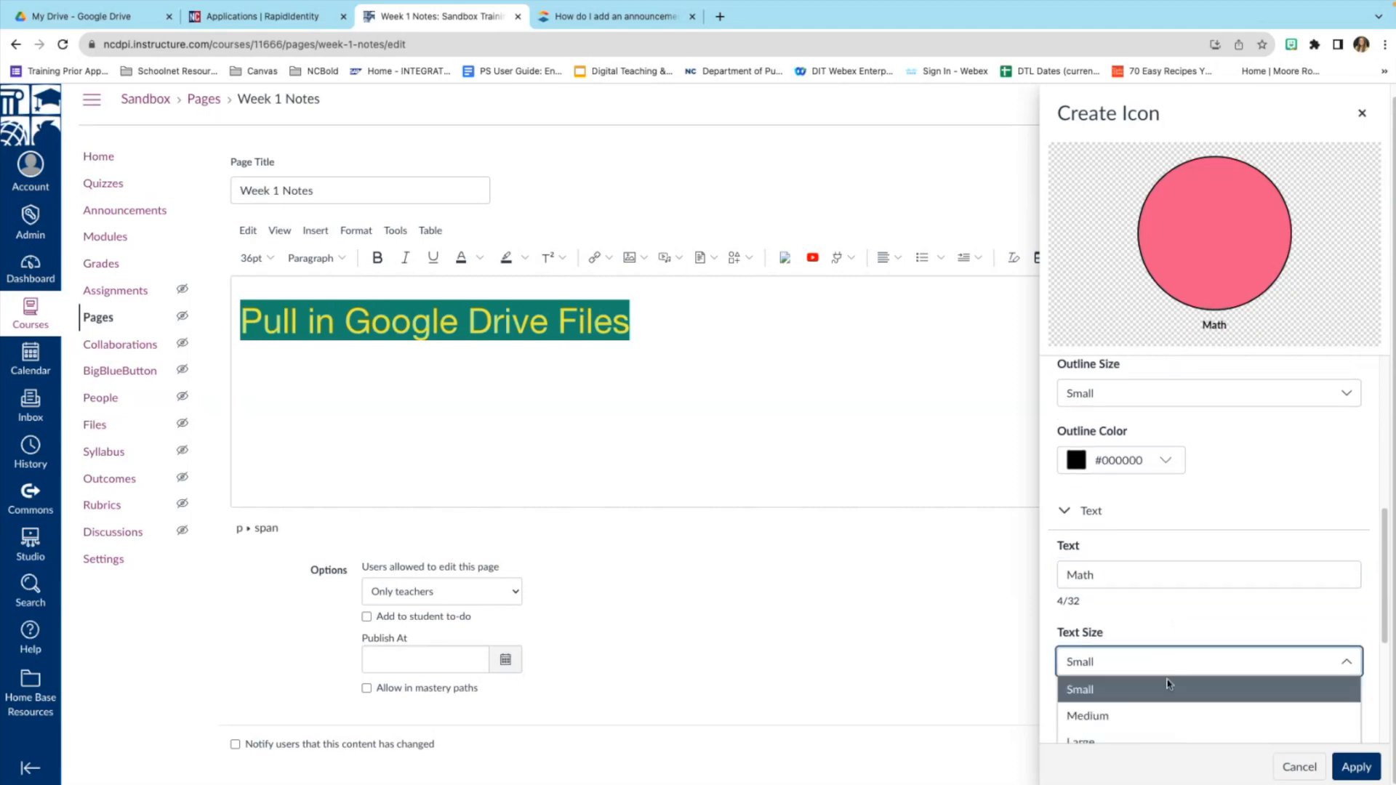
left_click(1161, 741)
scroll(1162, 712, "down", 5)
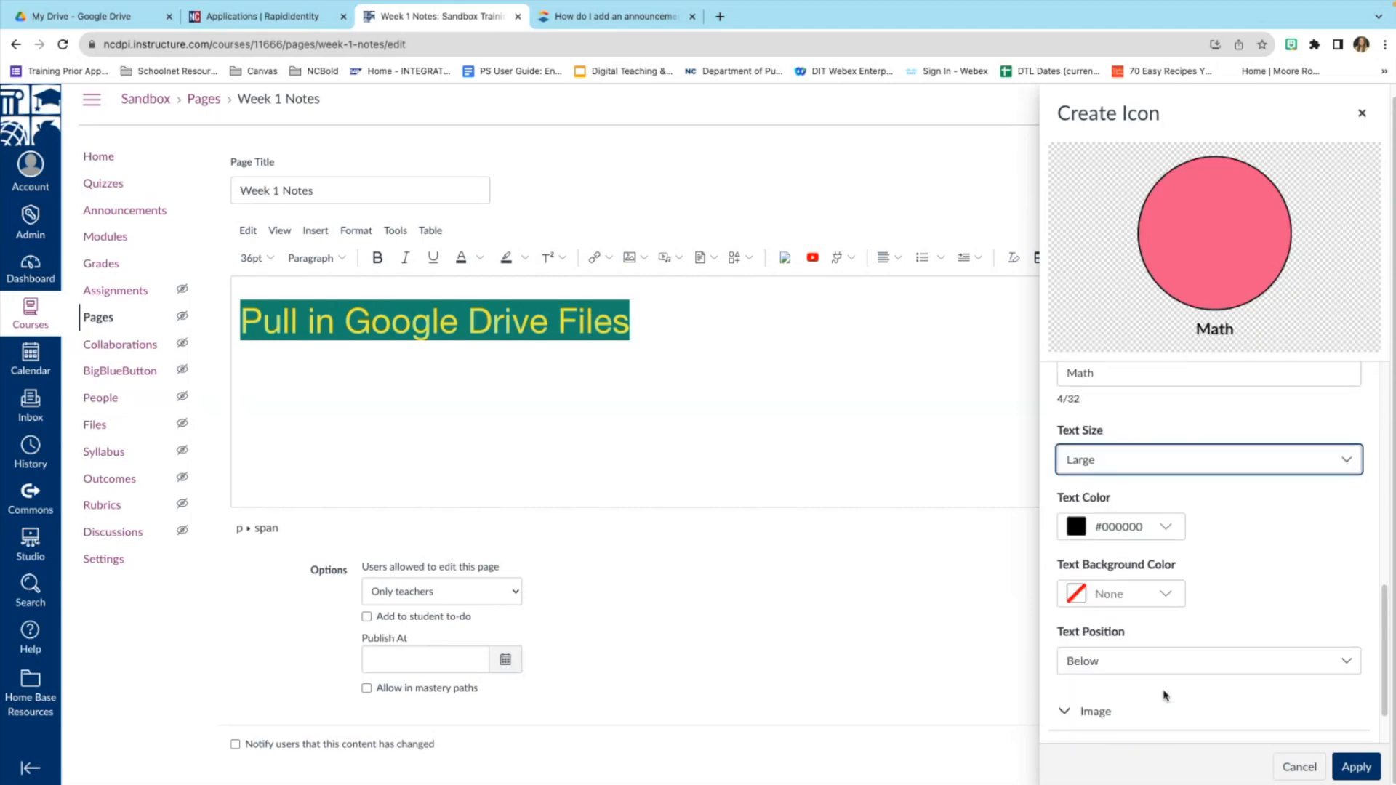
left_click(1149, 646)
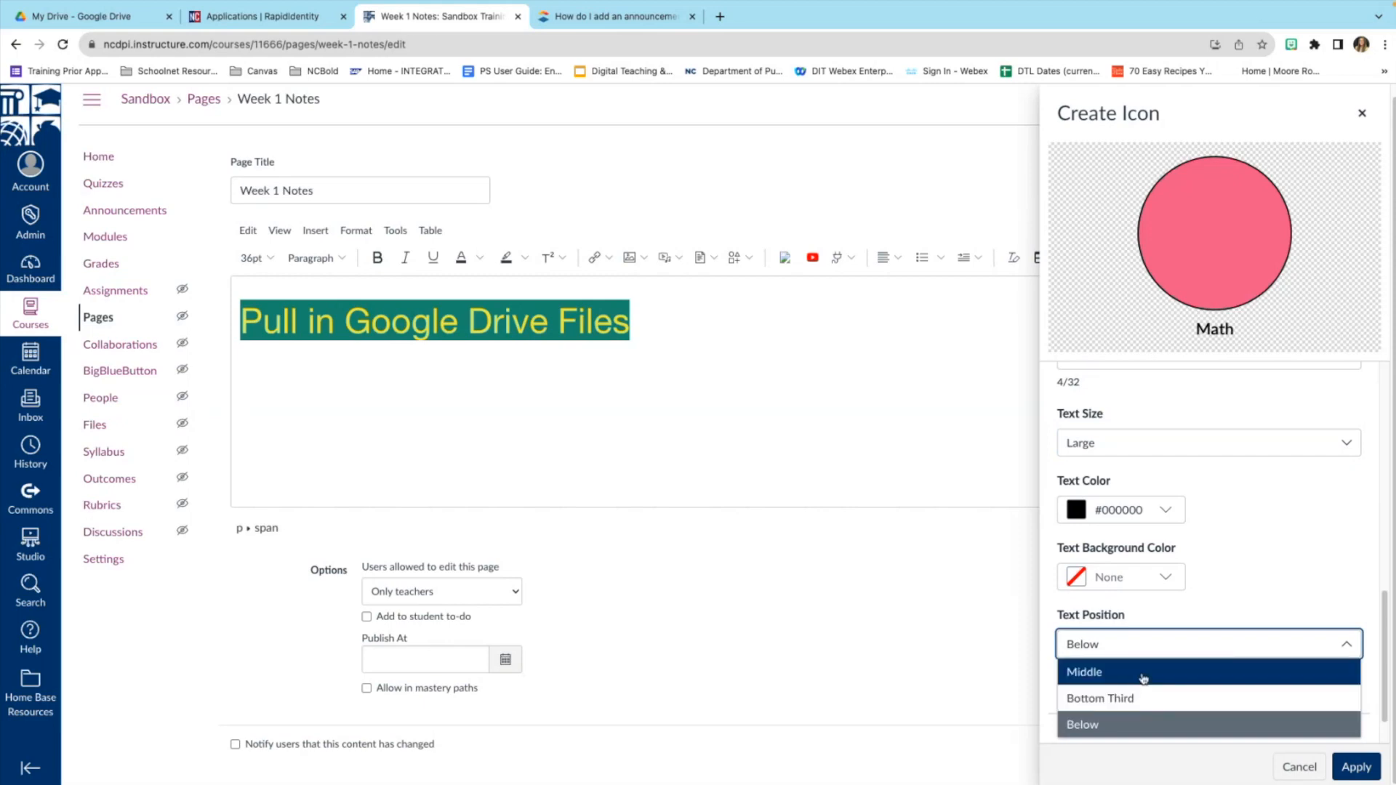
left_click(1145, 673)
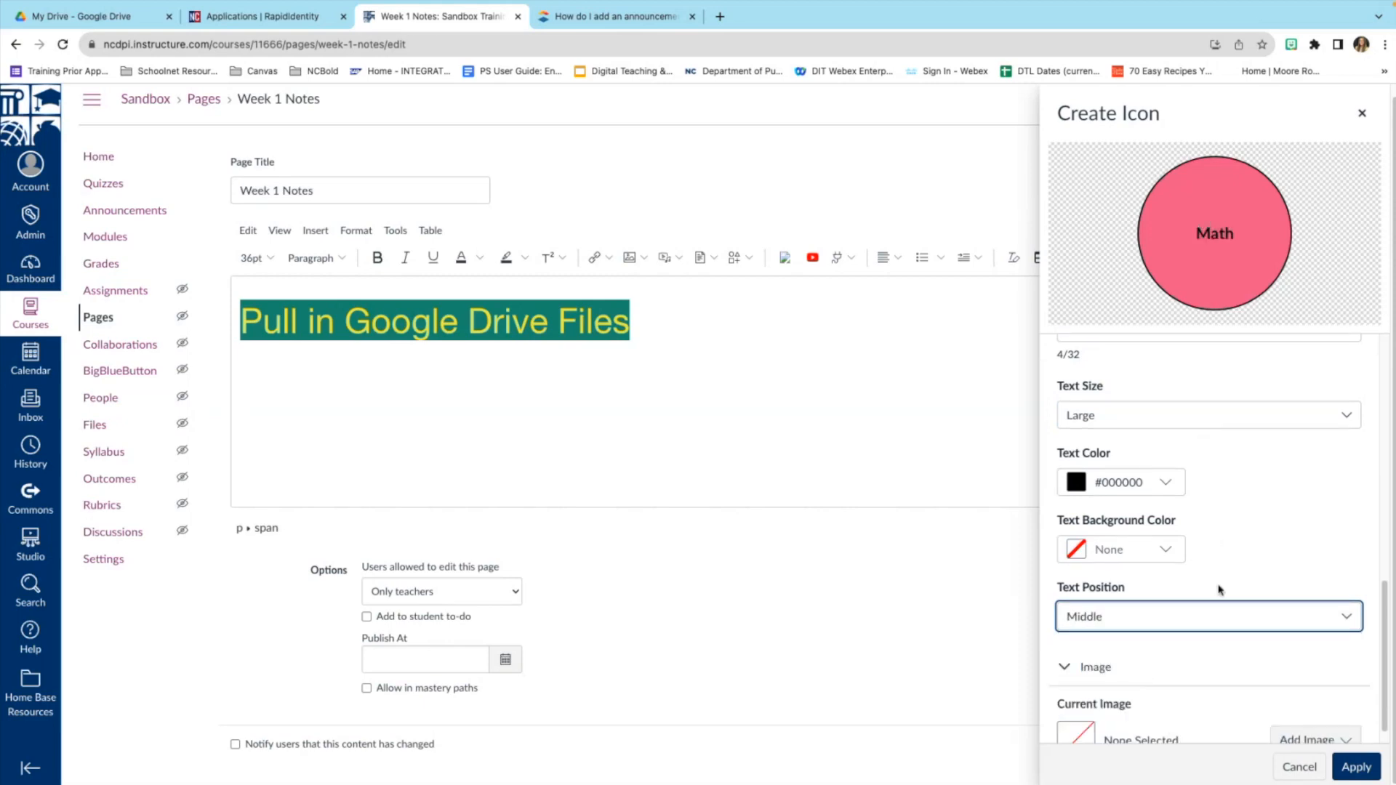
scroll(1219, 586, "down", 1)
left_click(1372, 772)
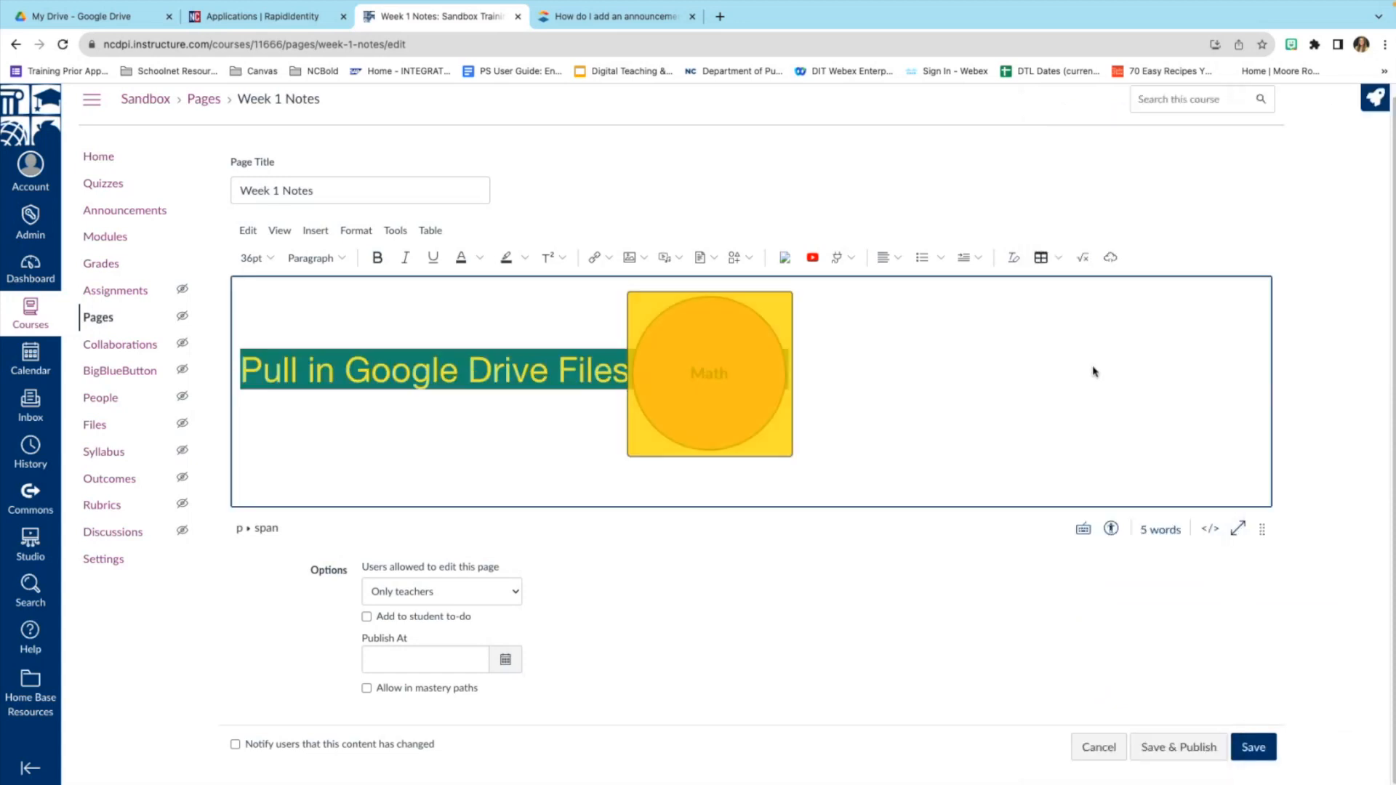
Try repositioning the Math icon within the Week 1 Notes body.
left_click(759, 375)
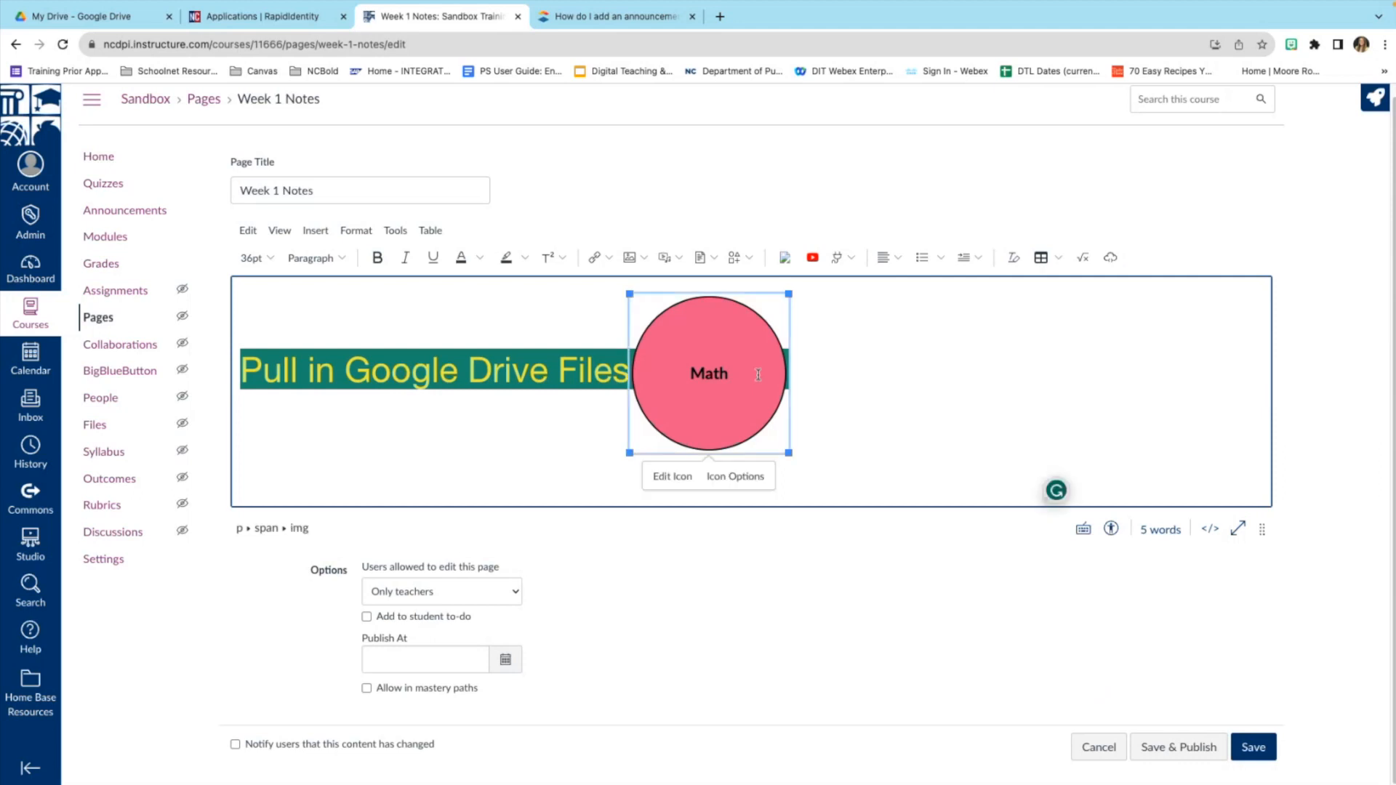
mouse_move(753, 386)
left_mouse_down()
mouse_move(667, 434)
mouse_move(753, 387)
left_mouse_up()
left_click(565, 359)
left_click(754, 380)
left_click_drag(743, 378, 1005, 403)
left_click(531, 355)
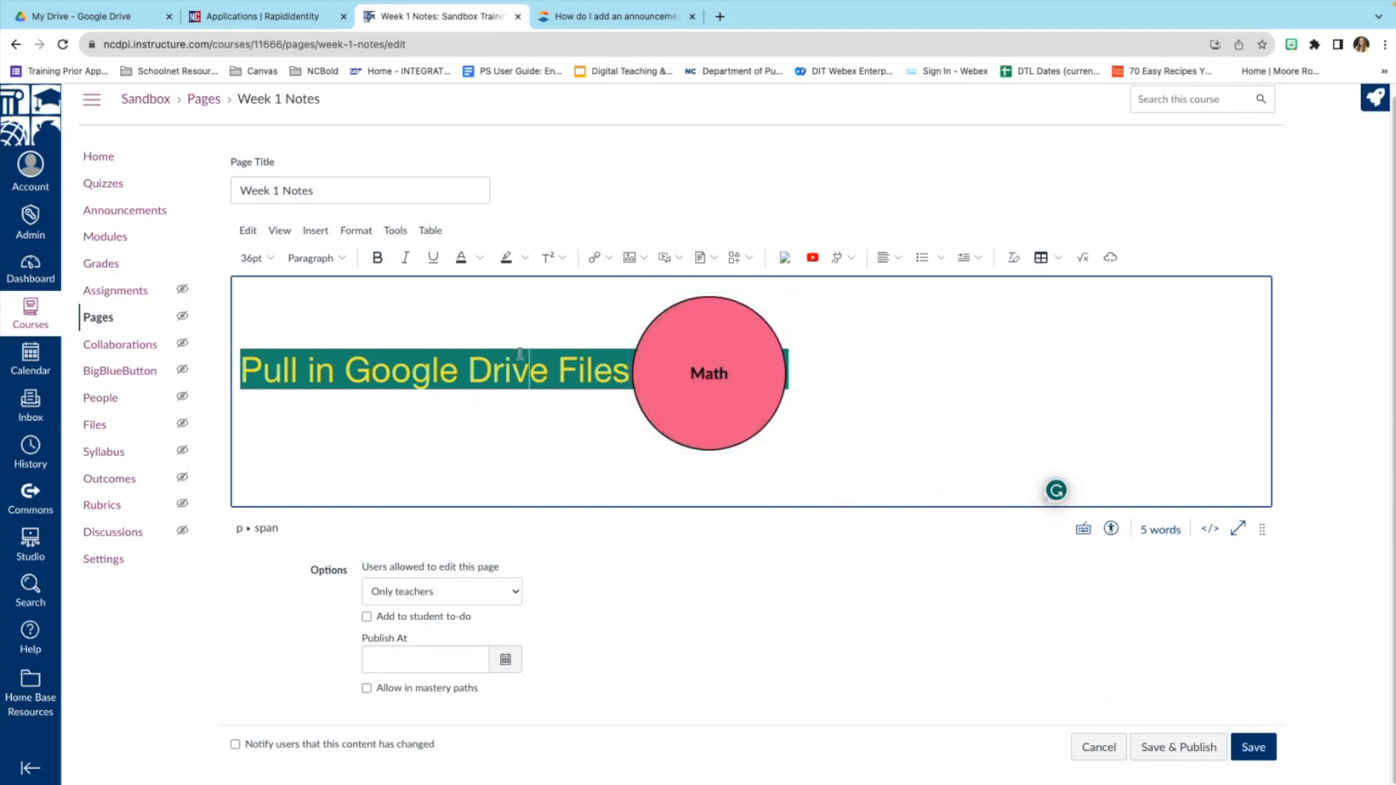
Select the Pull in Google Drive Files heading and Math icon together and delete them.
left_click_drag(241, 369, 703, 356)
key("Delete")
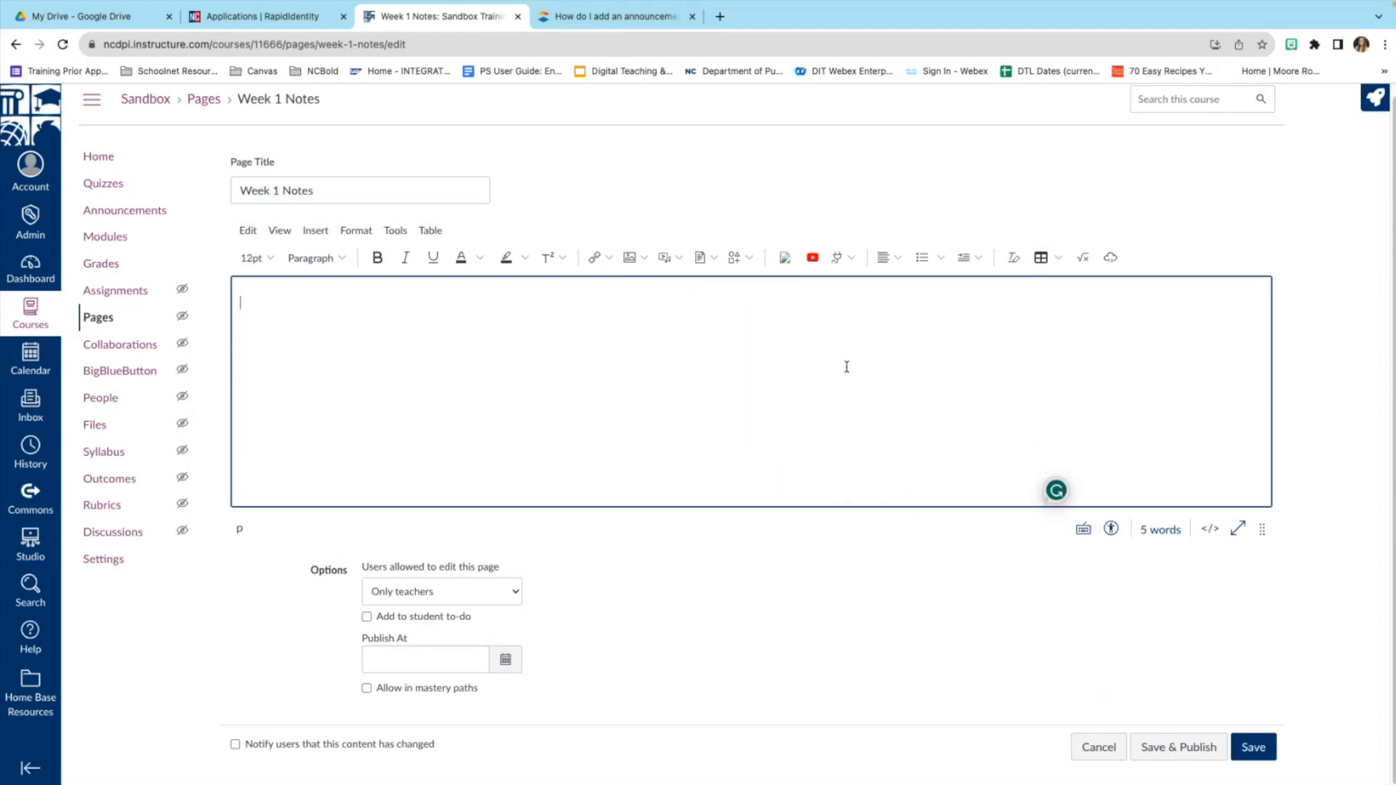
left_click(747, 258)
Insert the previously saved Math icon into the Week 1 Notes page.
left_click(773, 309)
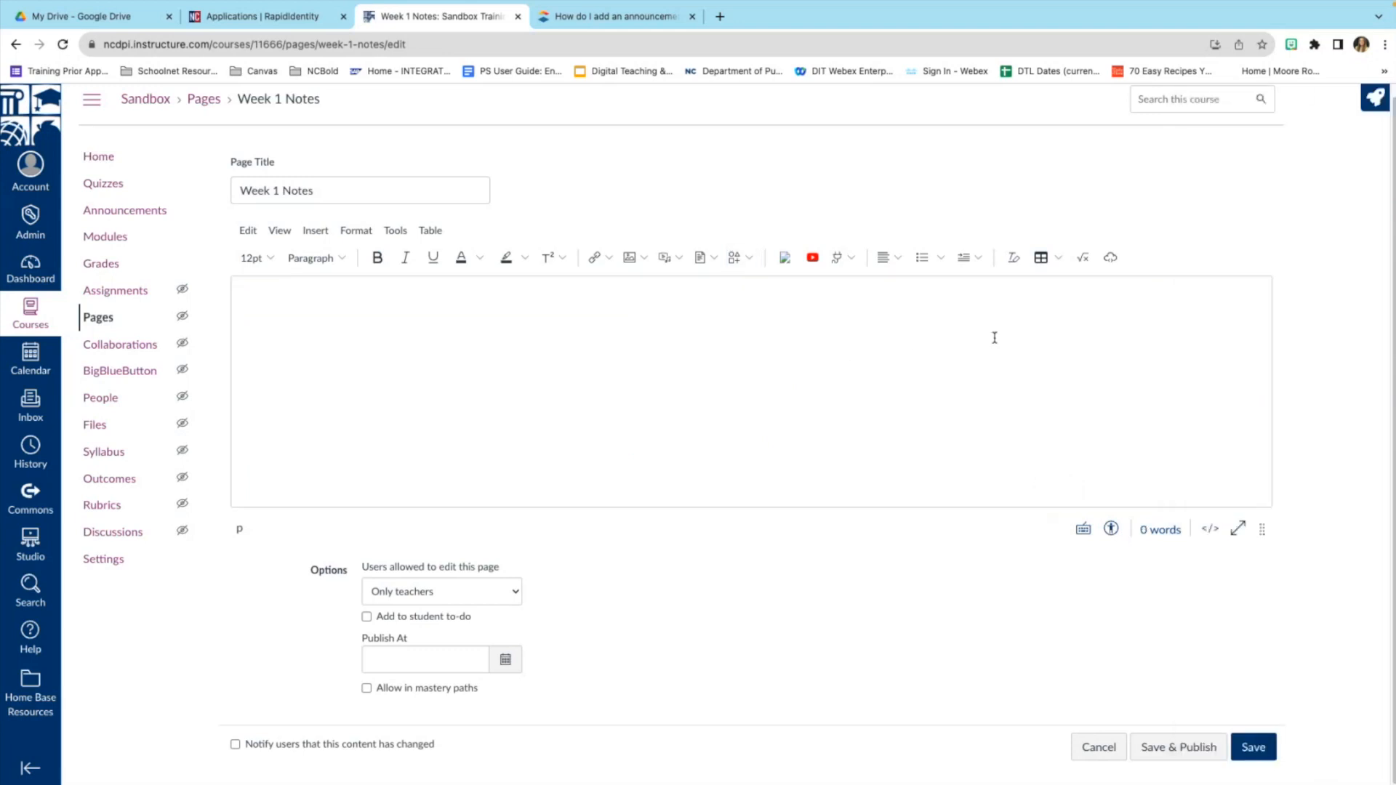
left_click(748, 258)
left_click(761, 312)
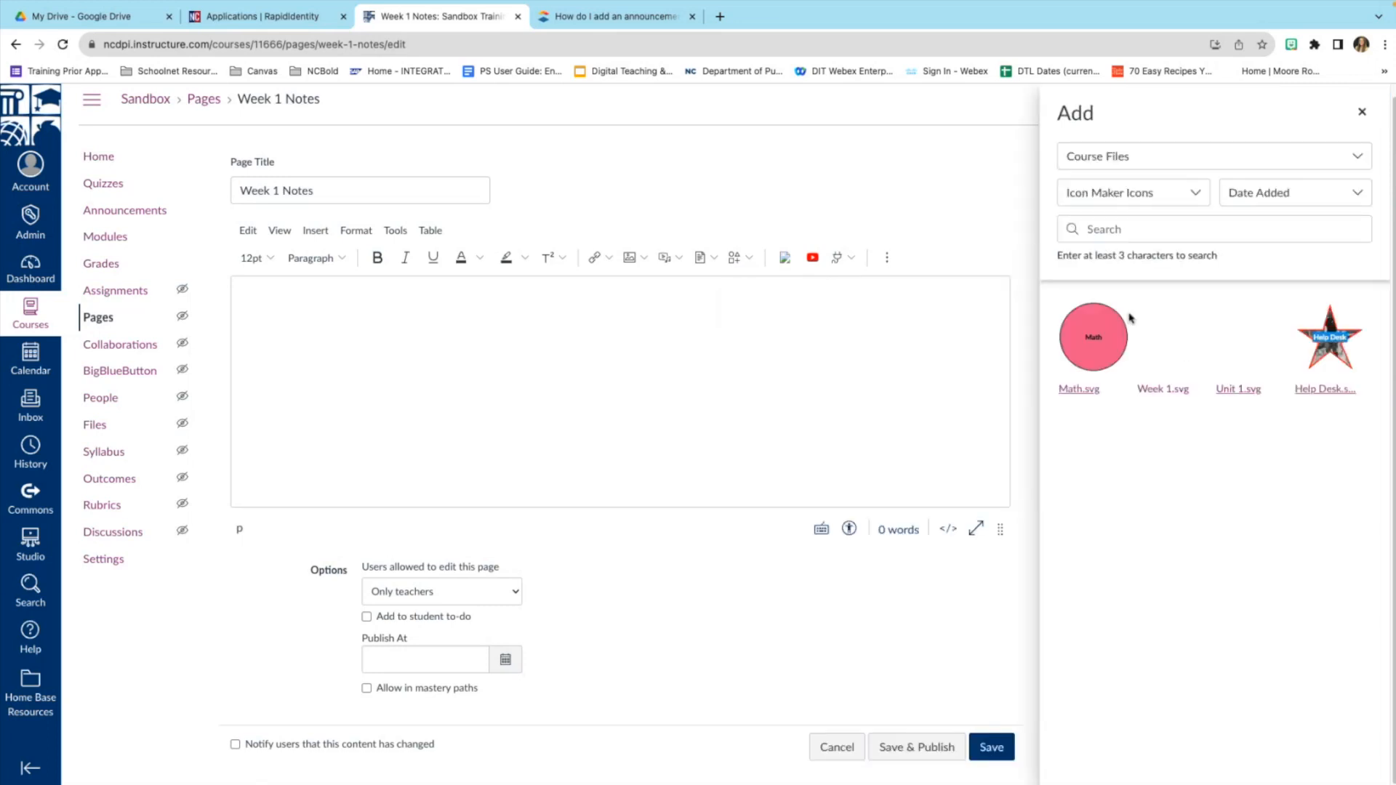
left_click(1083, 339)
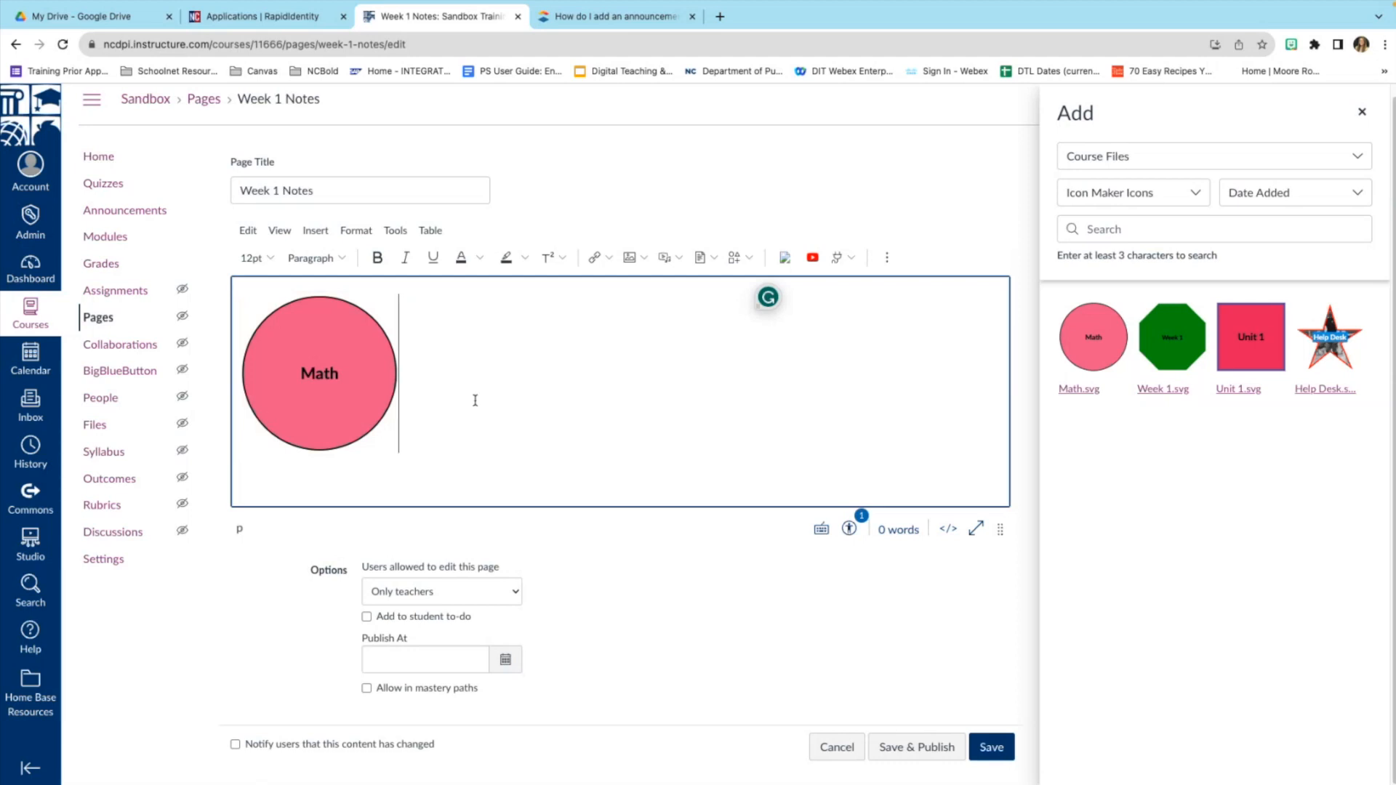
Check the inserted Math icon's alt text and open it in the icon editor.
left_click(320, 367)
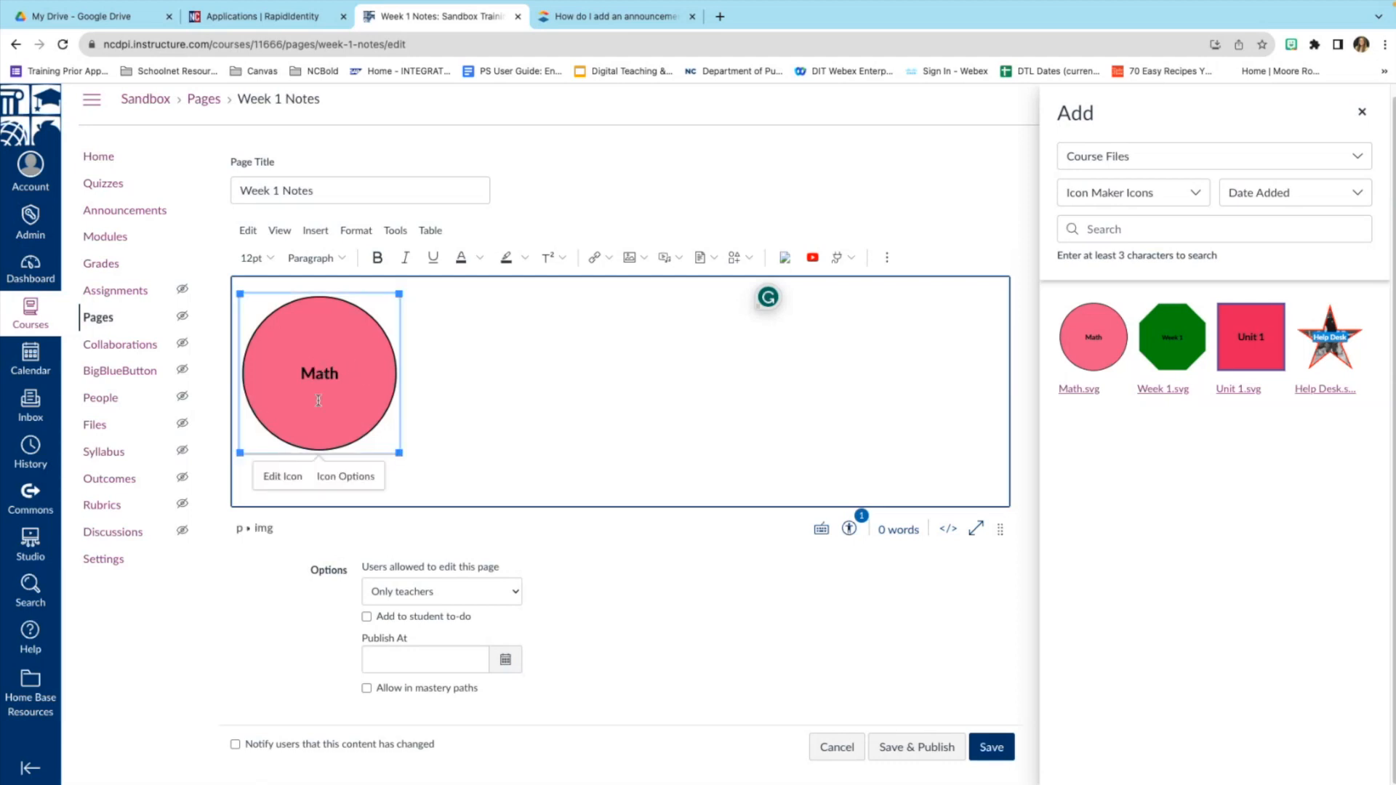
left_click(341, 476)
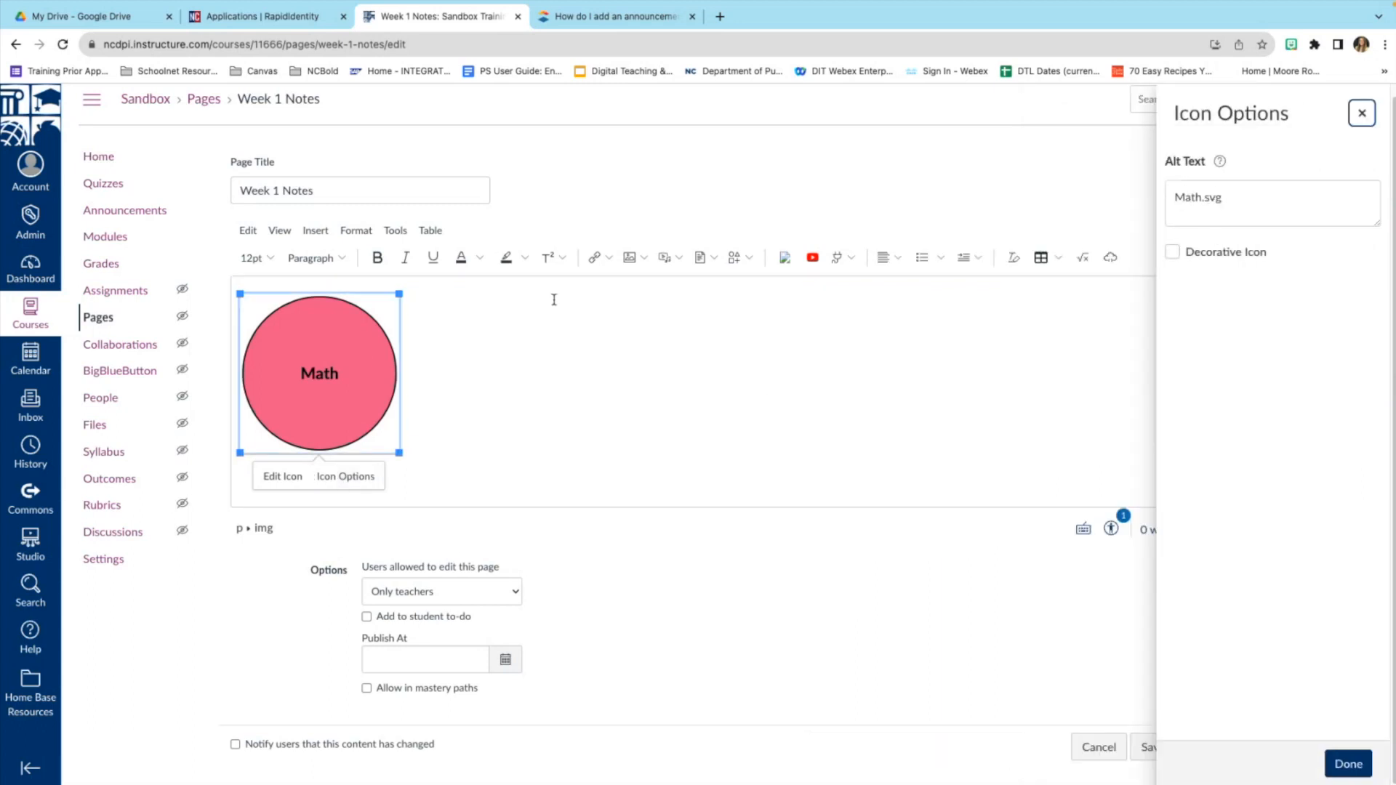
left_click(287, 476)
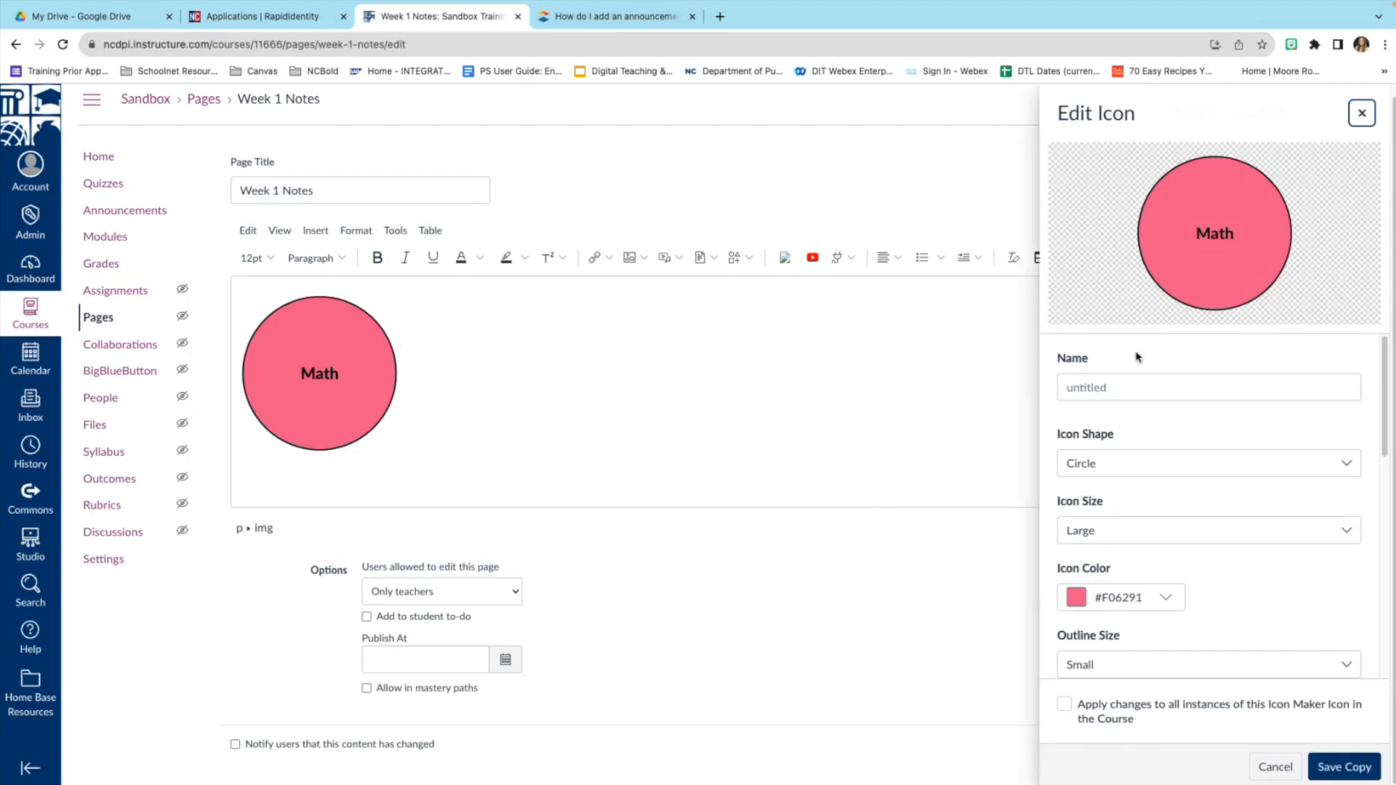
scroll(1167, 451, "down", 4)
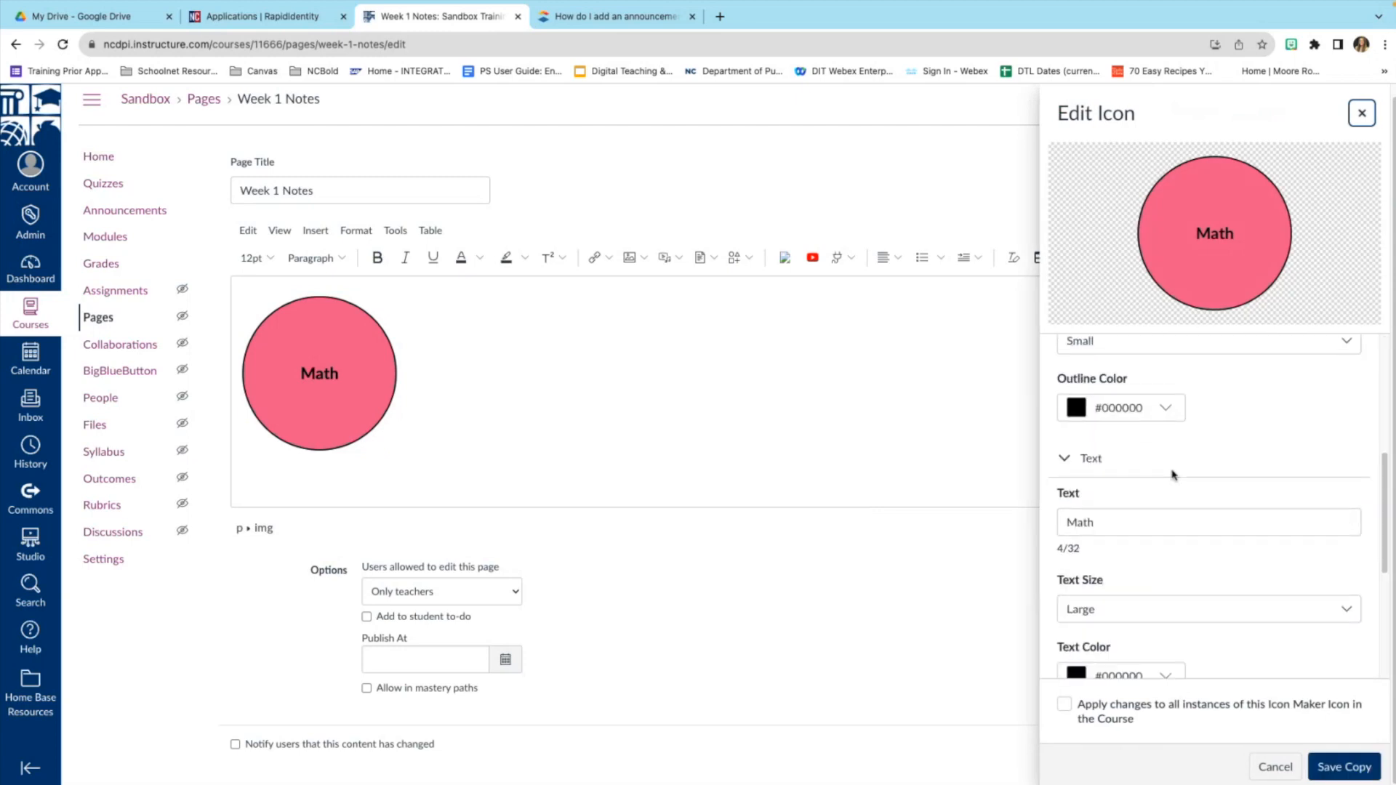
scroll(1174, 465, "down", 4)
scroll(1183, 480, "up", 8)
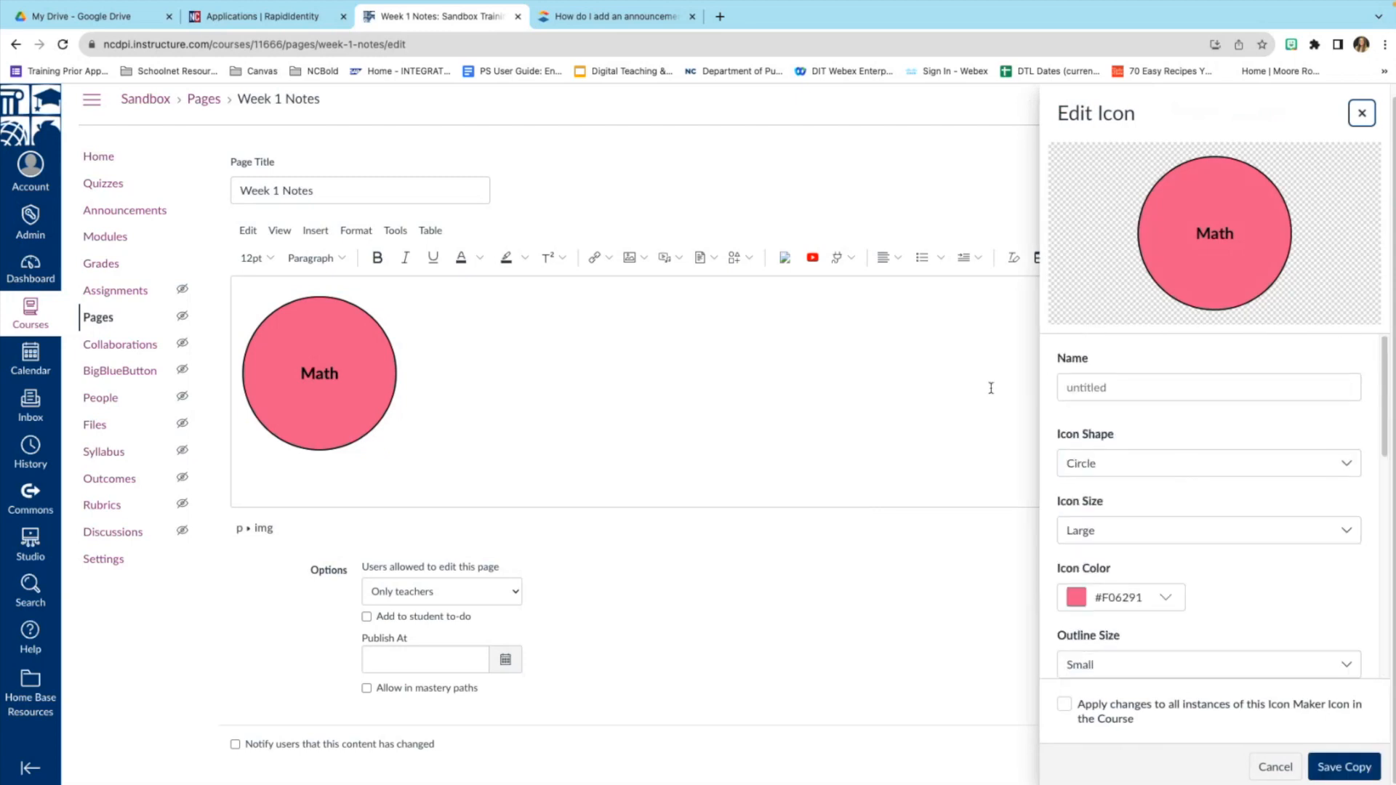
Cancel the icon editor and confirm discarding the unsaved icon changes.
left_click(935, 396)
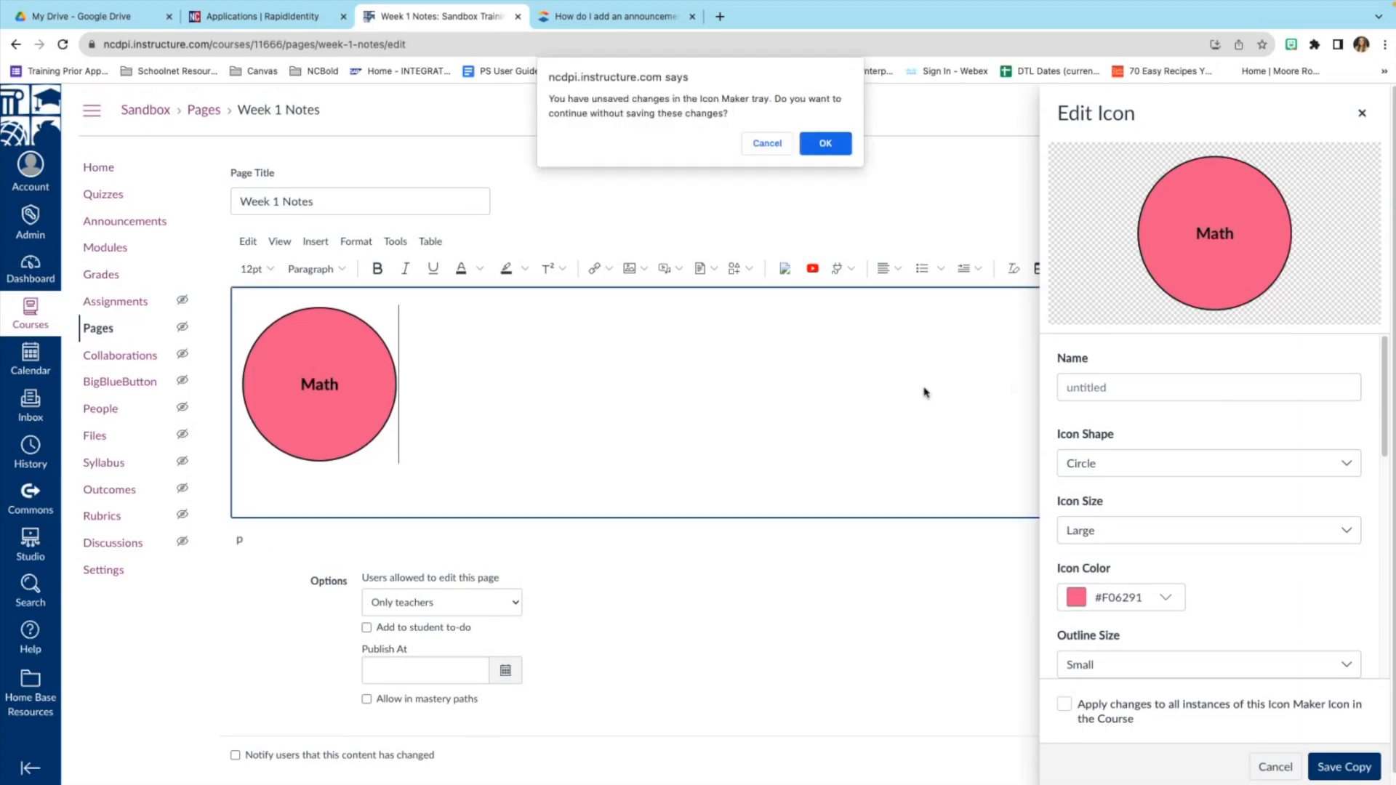
left_click(767, 143)
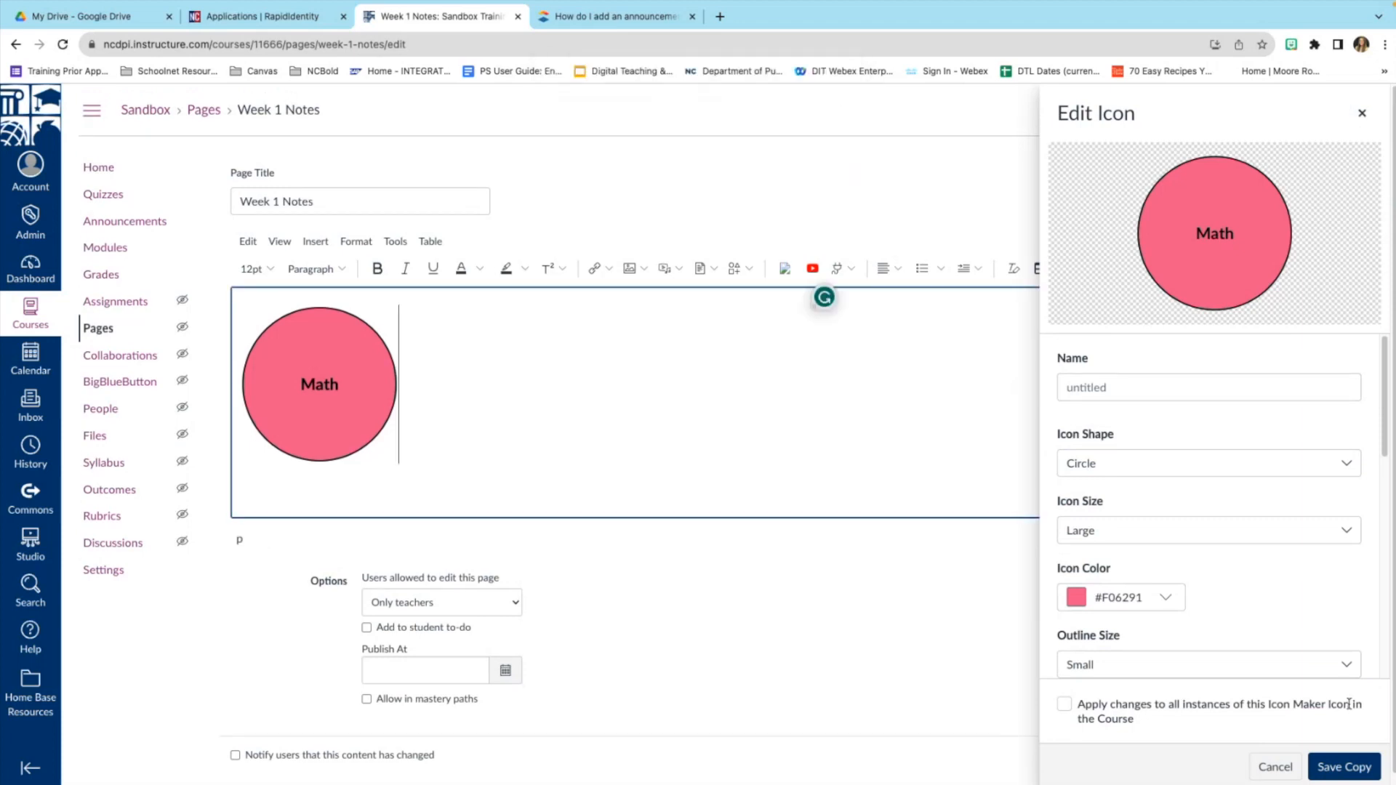
left_click(1275, 767)
left_click(770, 145)
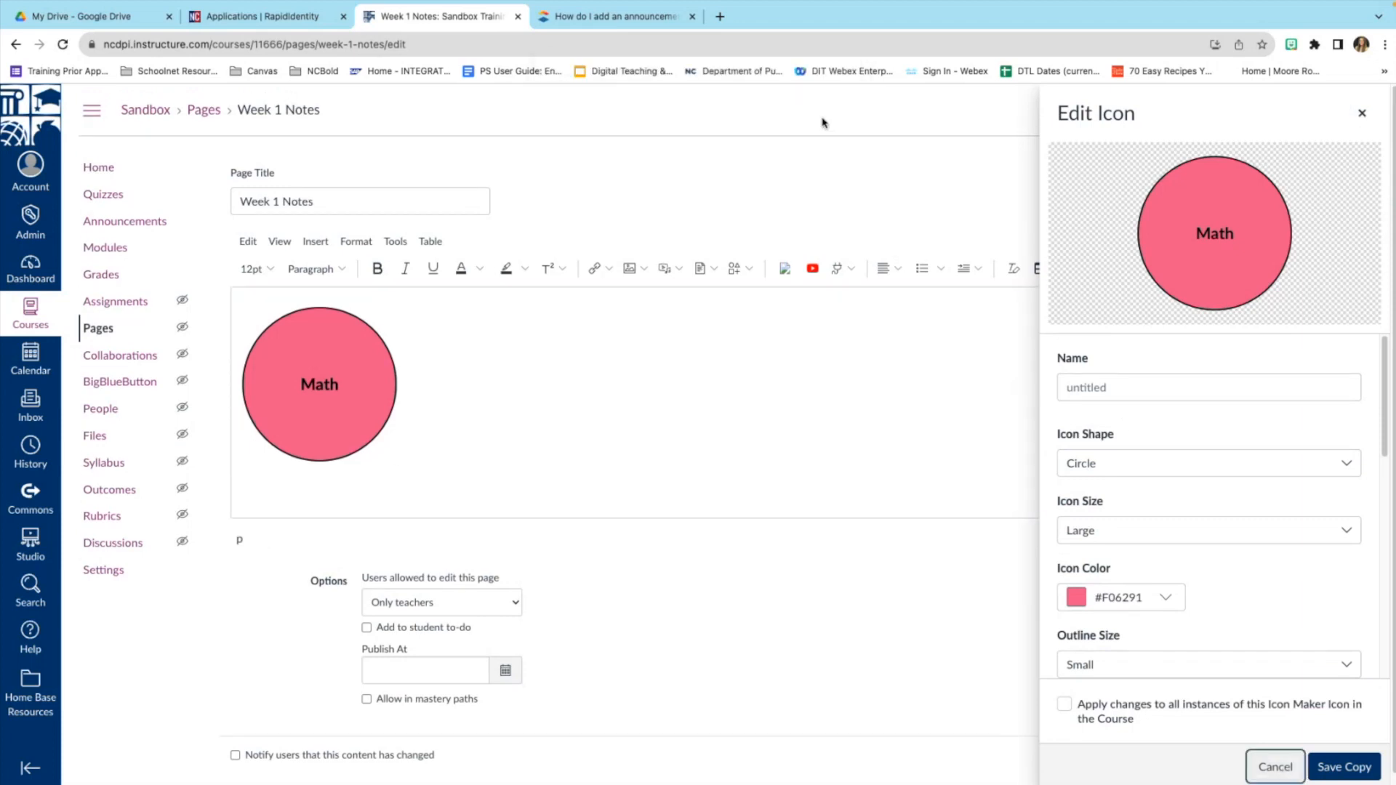
key("Escape")
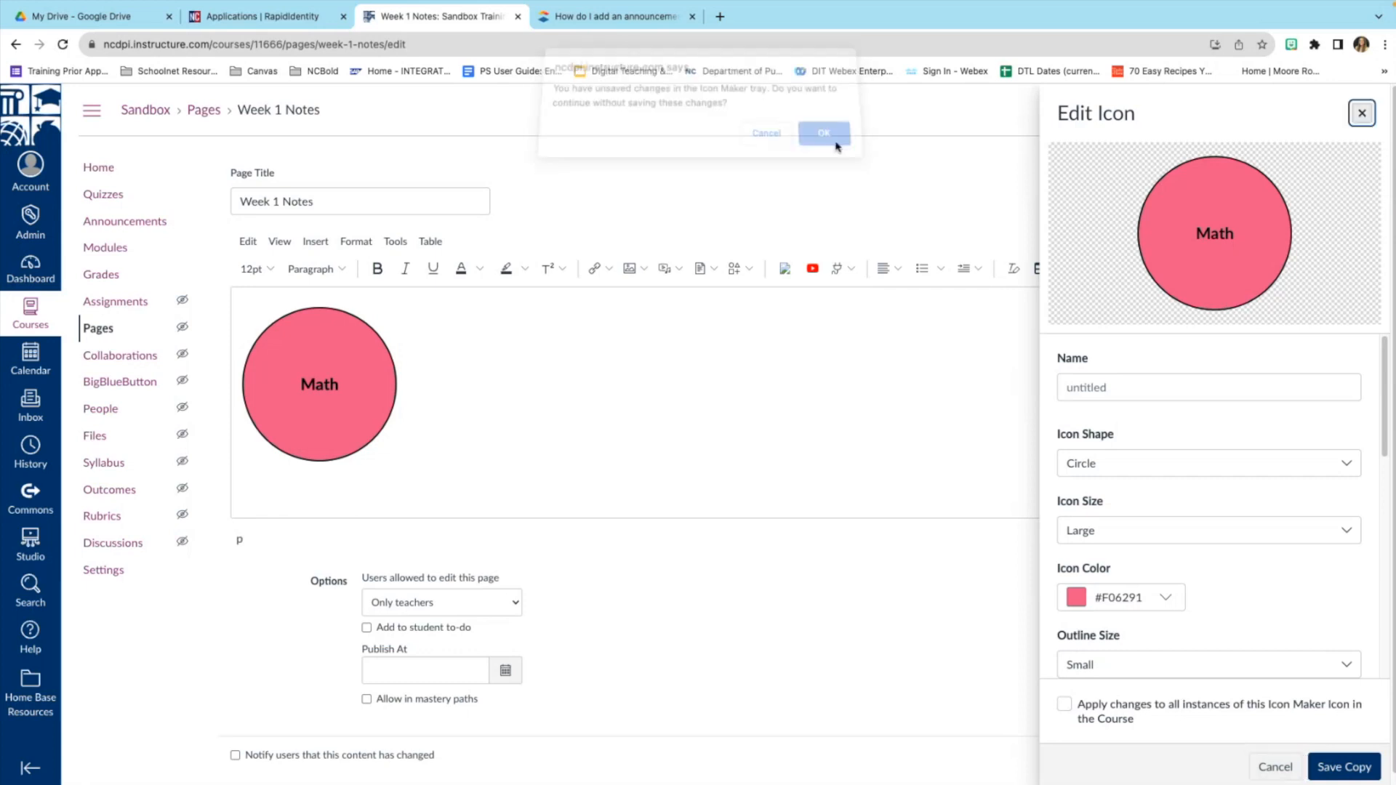
left_click(827, 143)
left_click(341, 355)
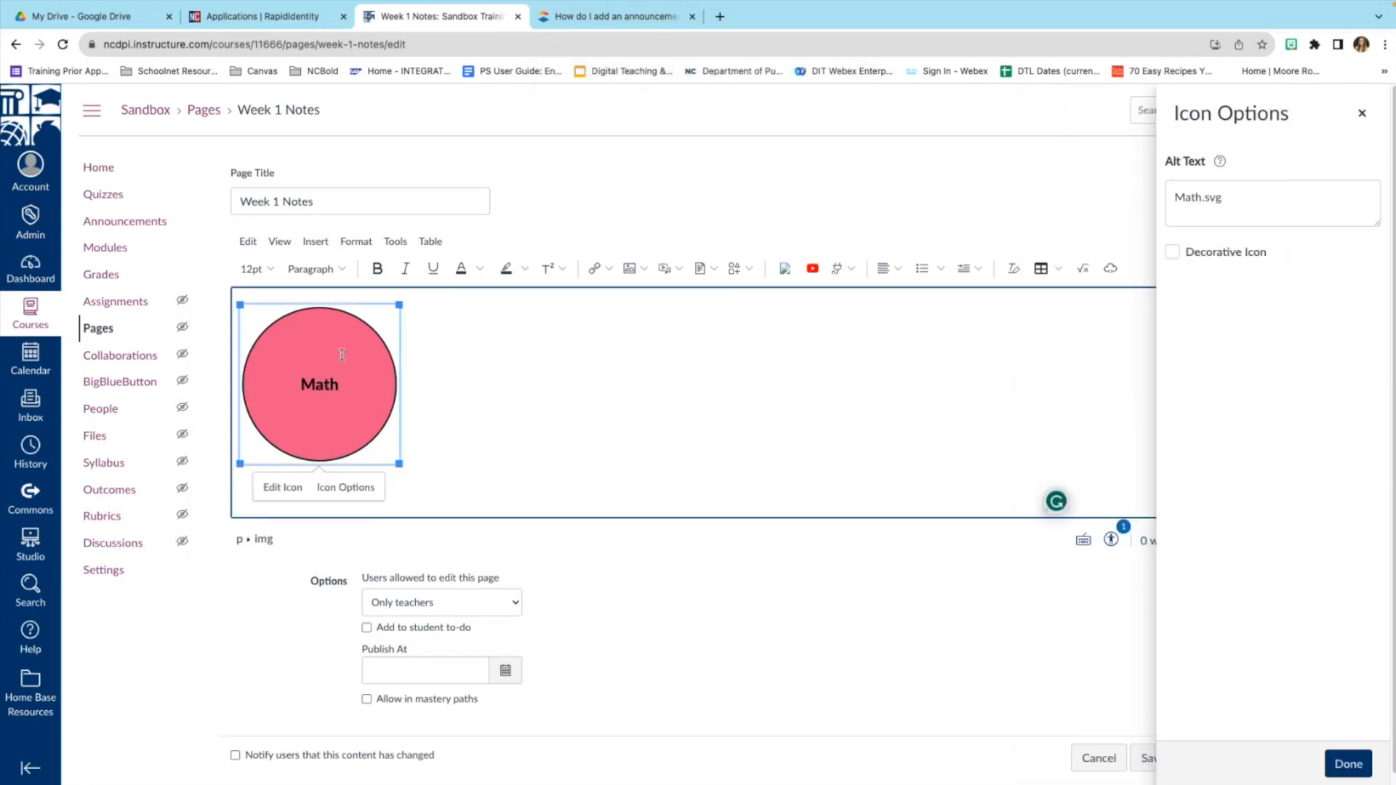
Link the pink Math circle to the Math module via Course Link, then save Week 1 Notes.
left_click(596, 272)
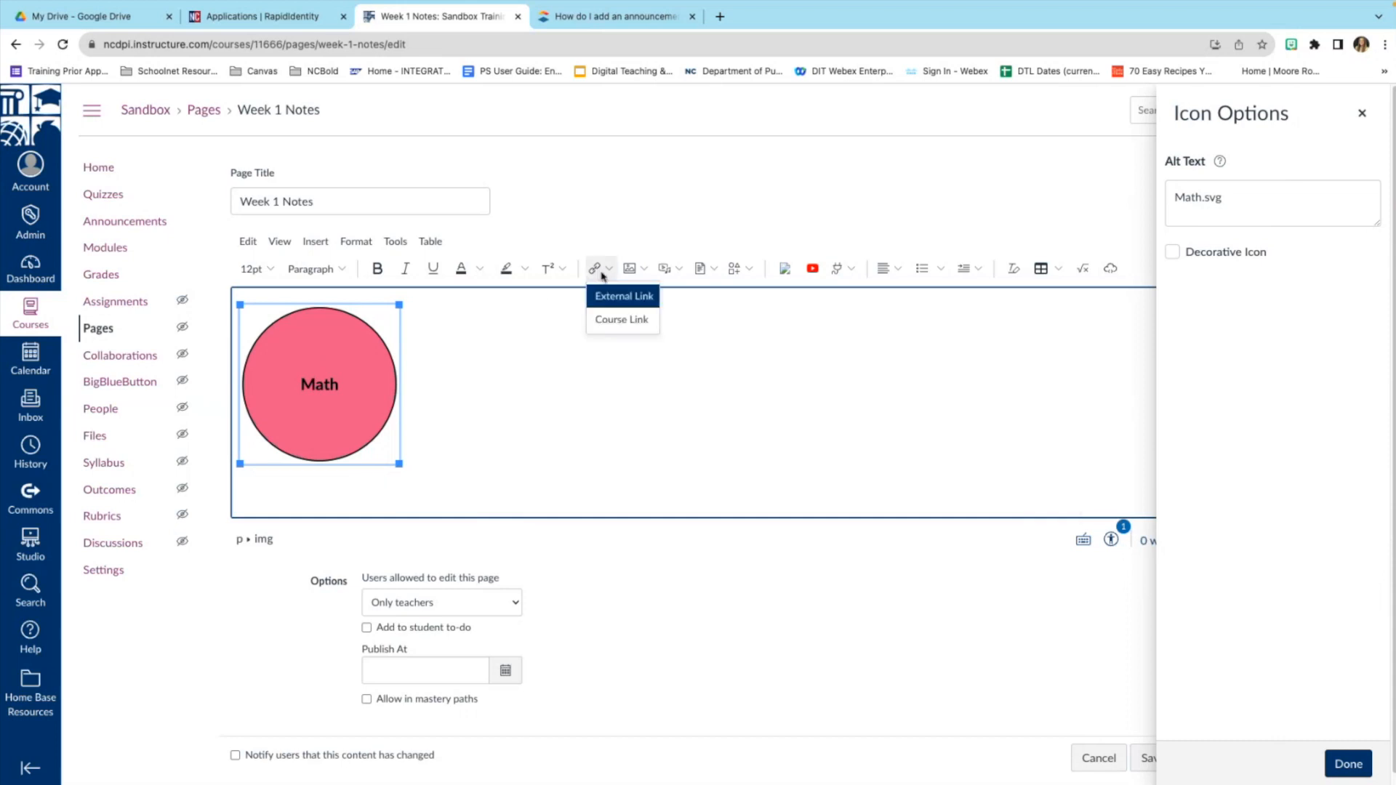
left_click(618, 322)
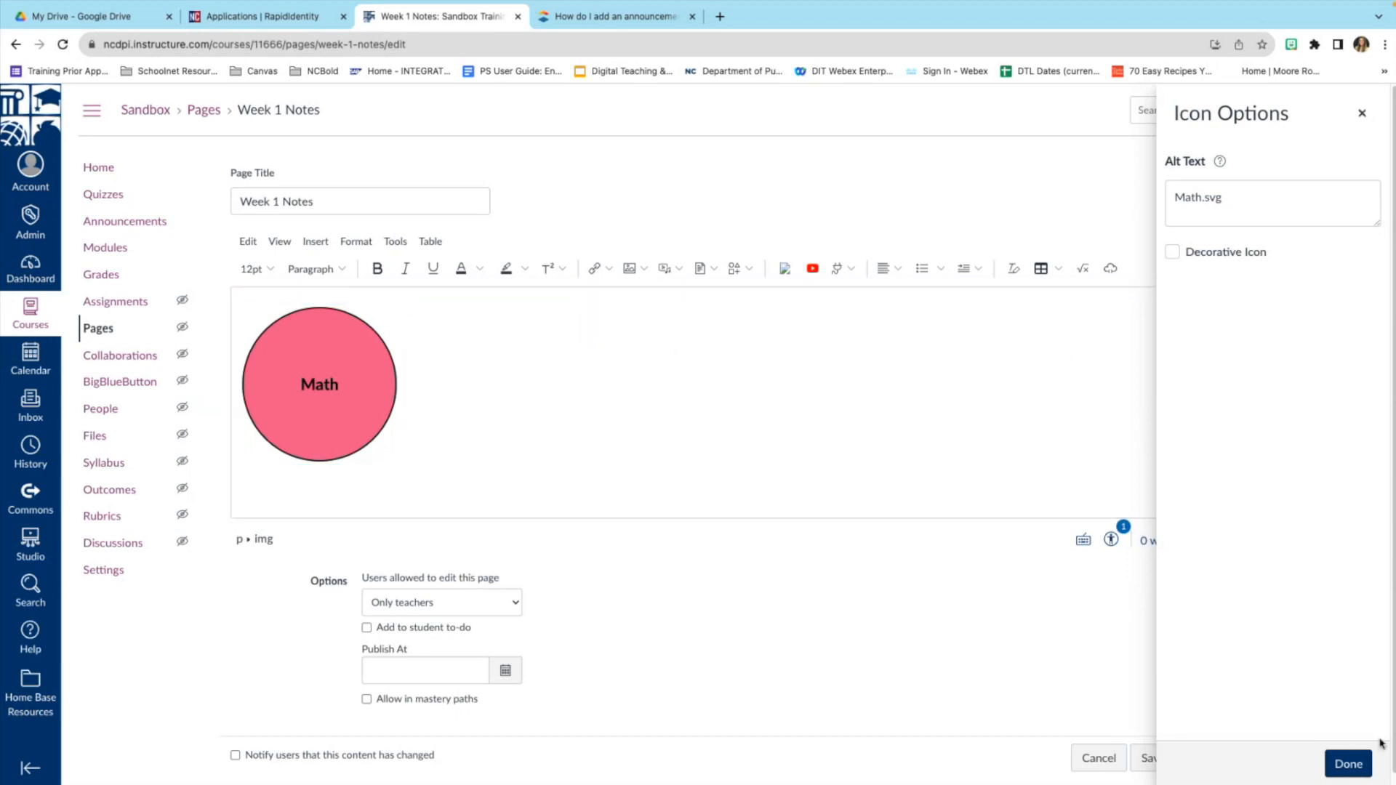
left_click(1348, 763)
left_click(335, 365)
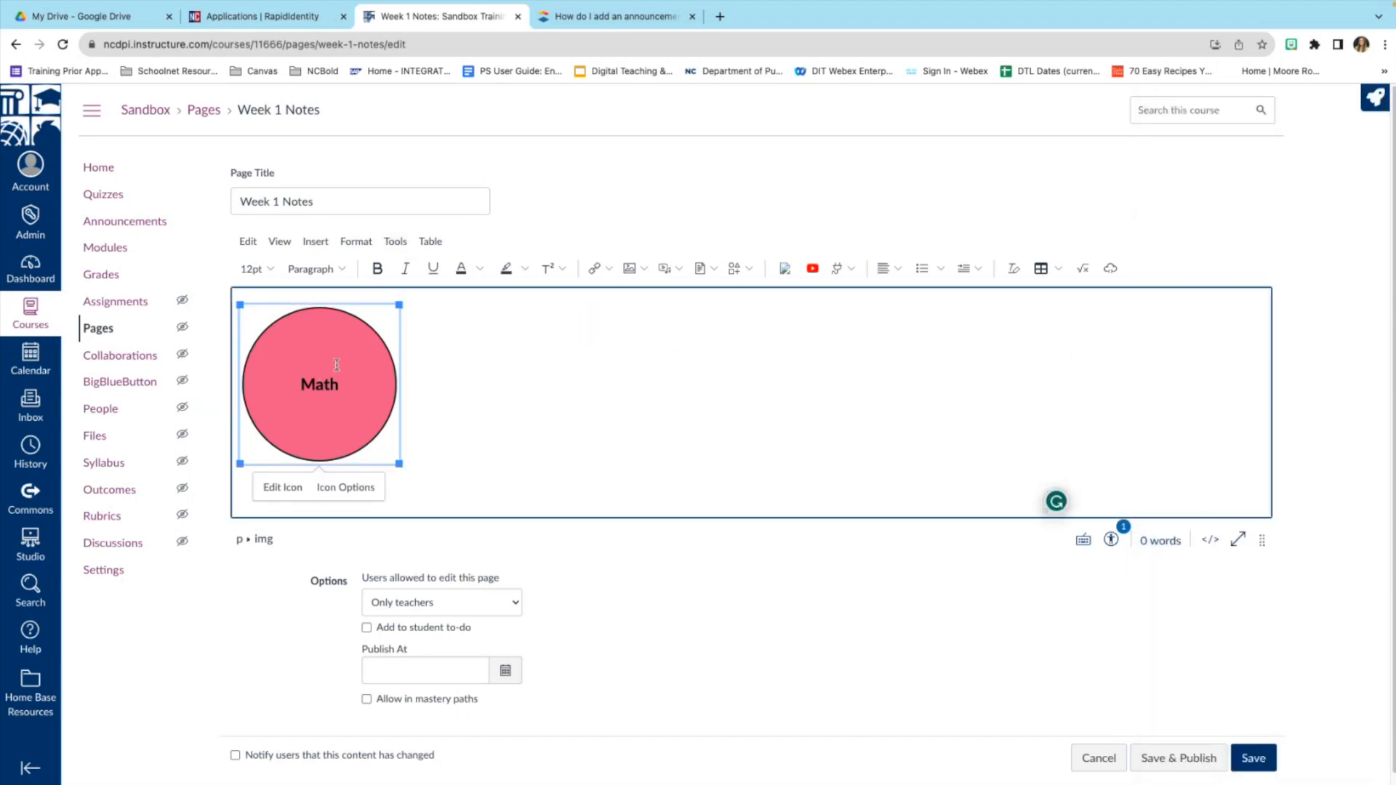
left_click(588, 271)
left_click(618, 320)
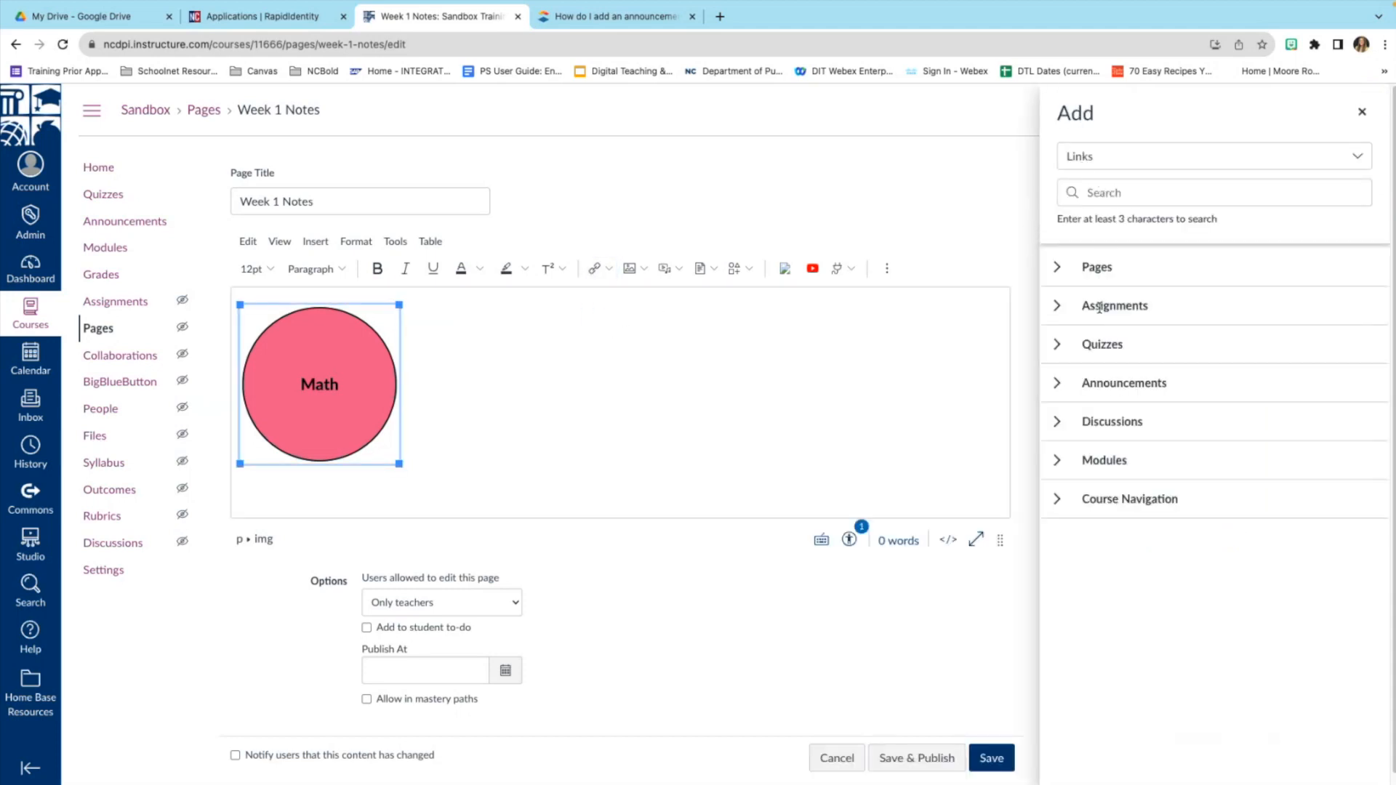
left_click(1057, 460)
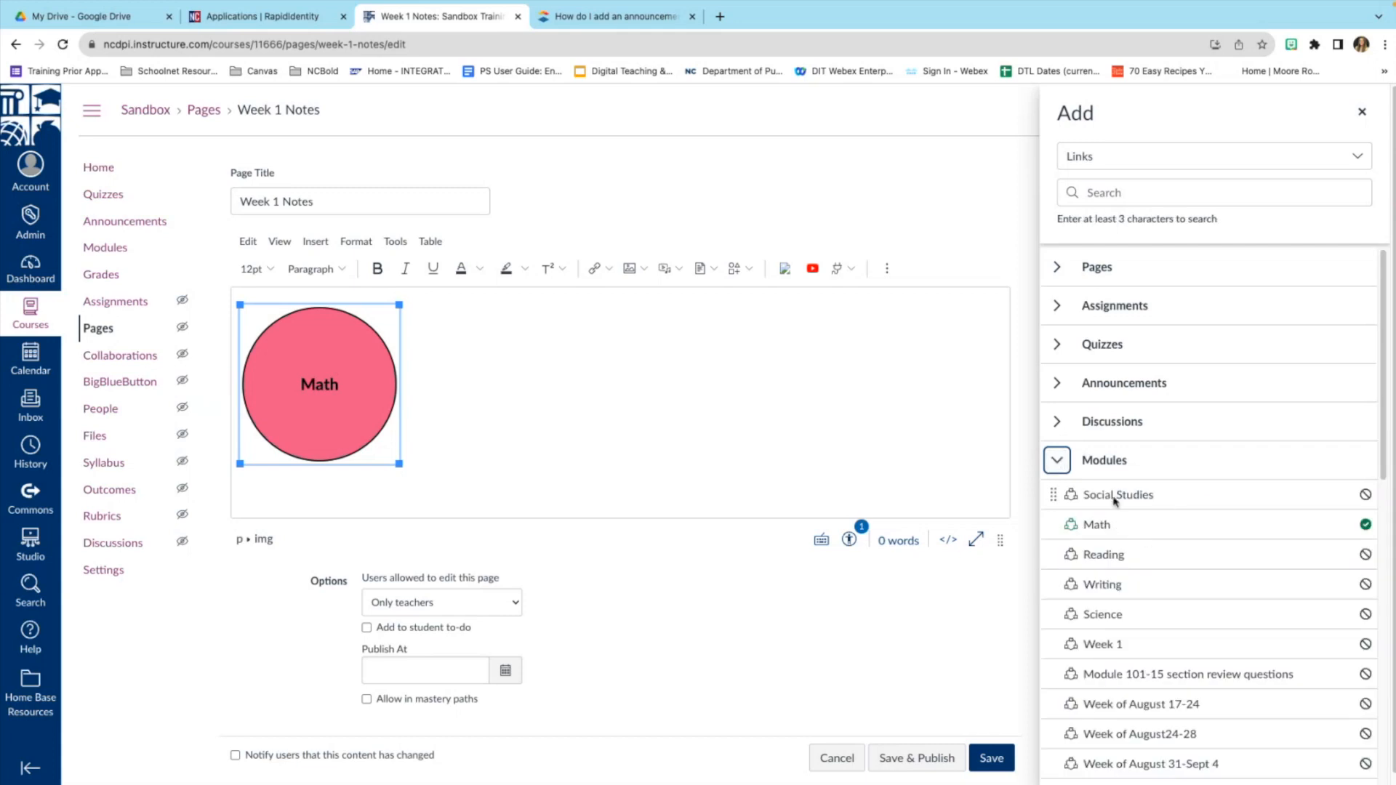
left_click(1112, 556)
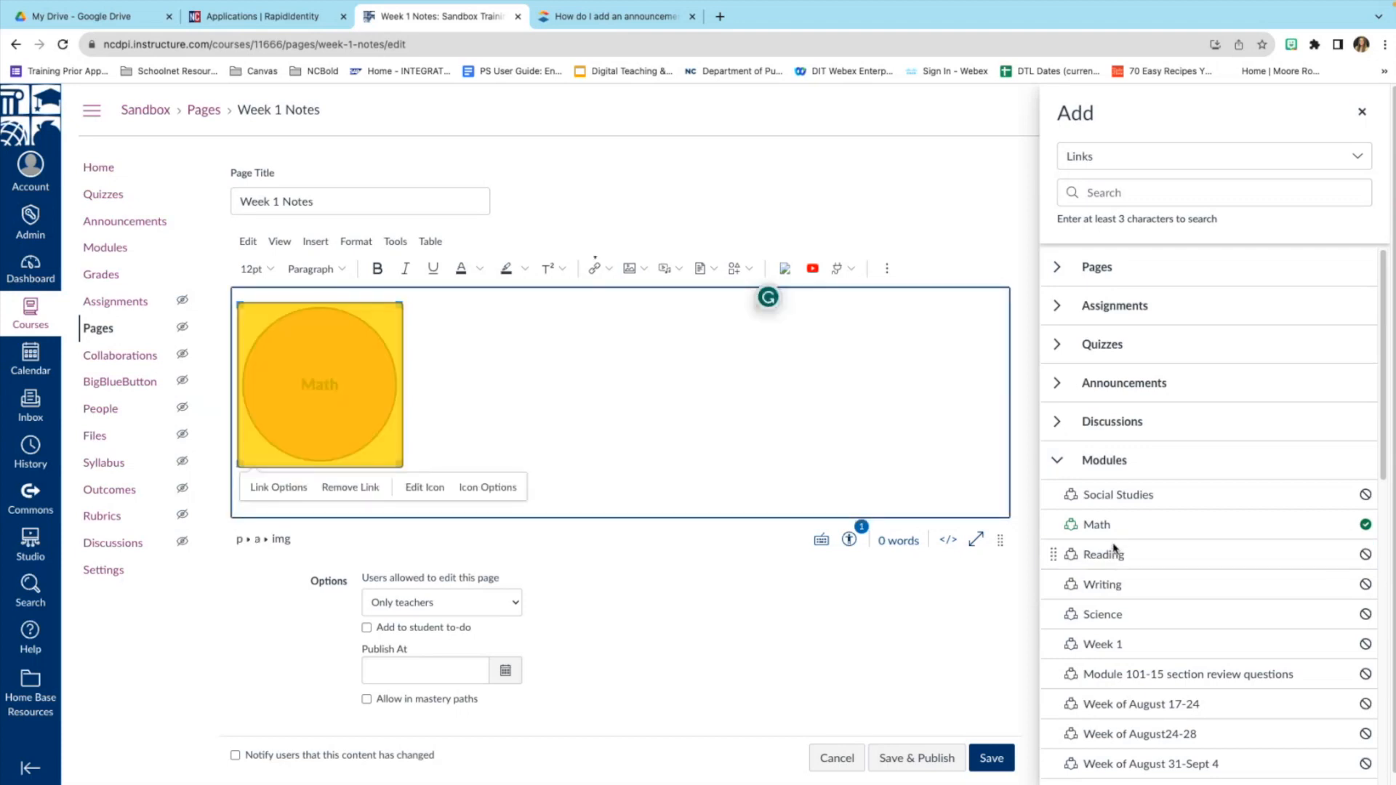
left_click(803, 380)
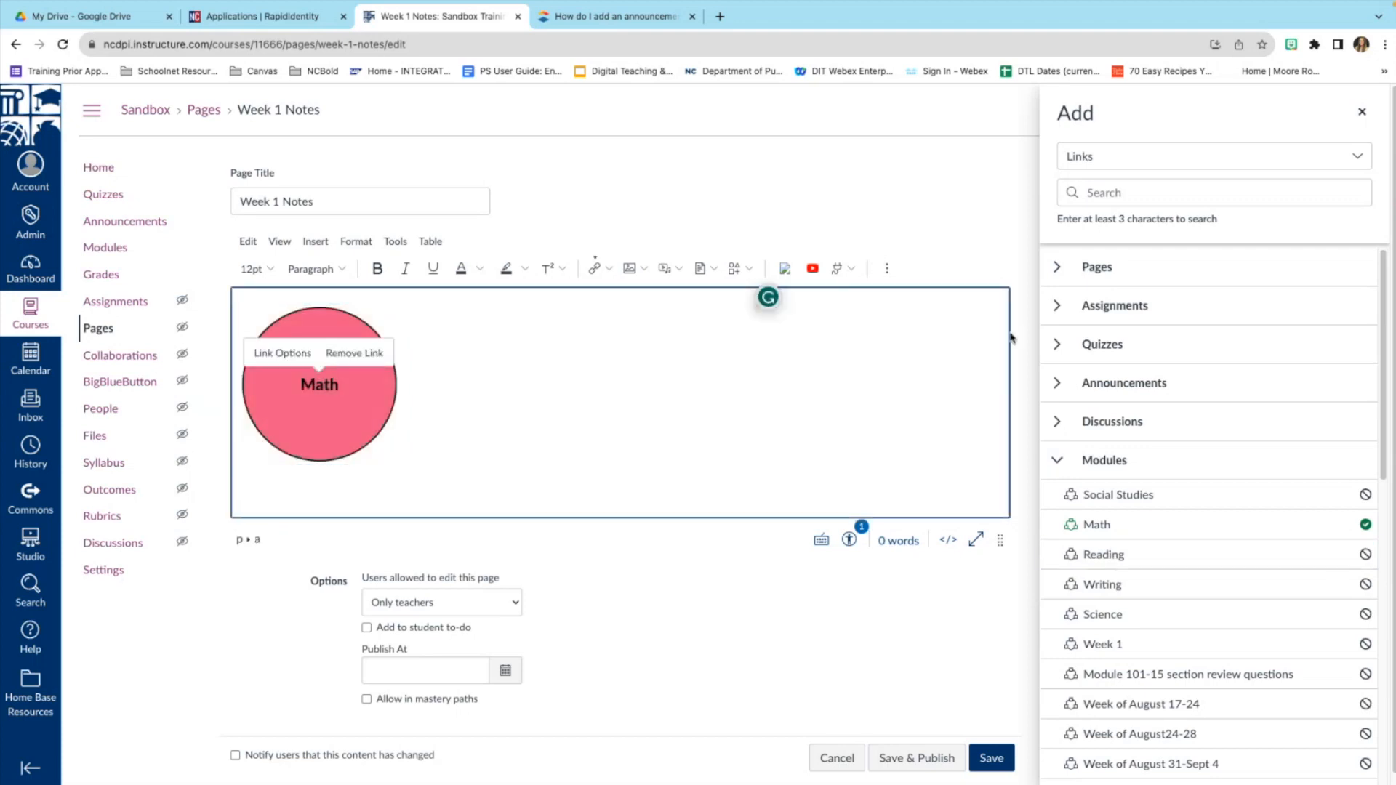
left_click(996, 758)
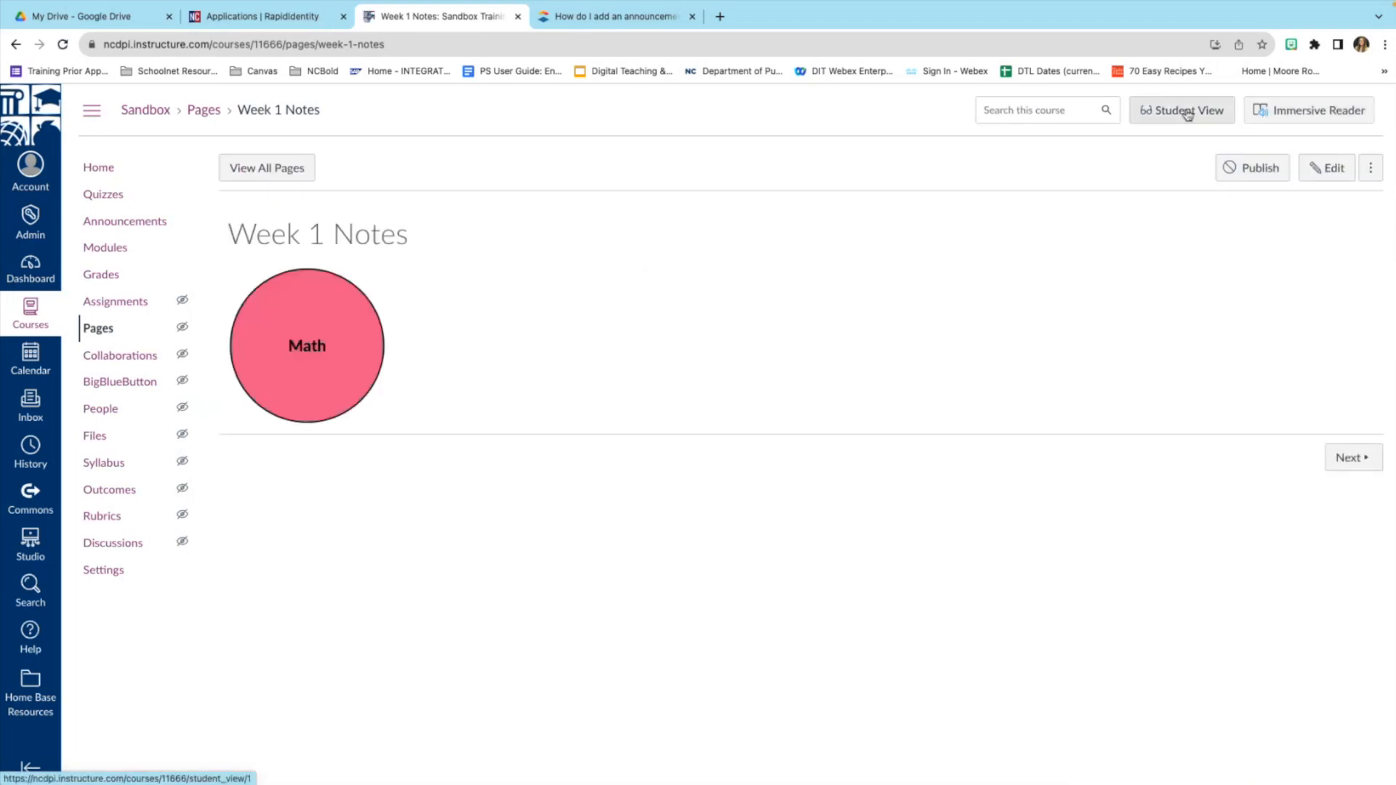
Publish Week 1 Notes, checking it in Student View before and after, then go to Modules.
left_click(1188, 115)
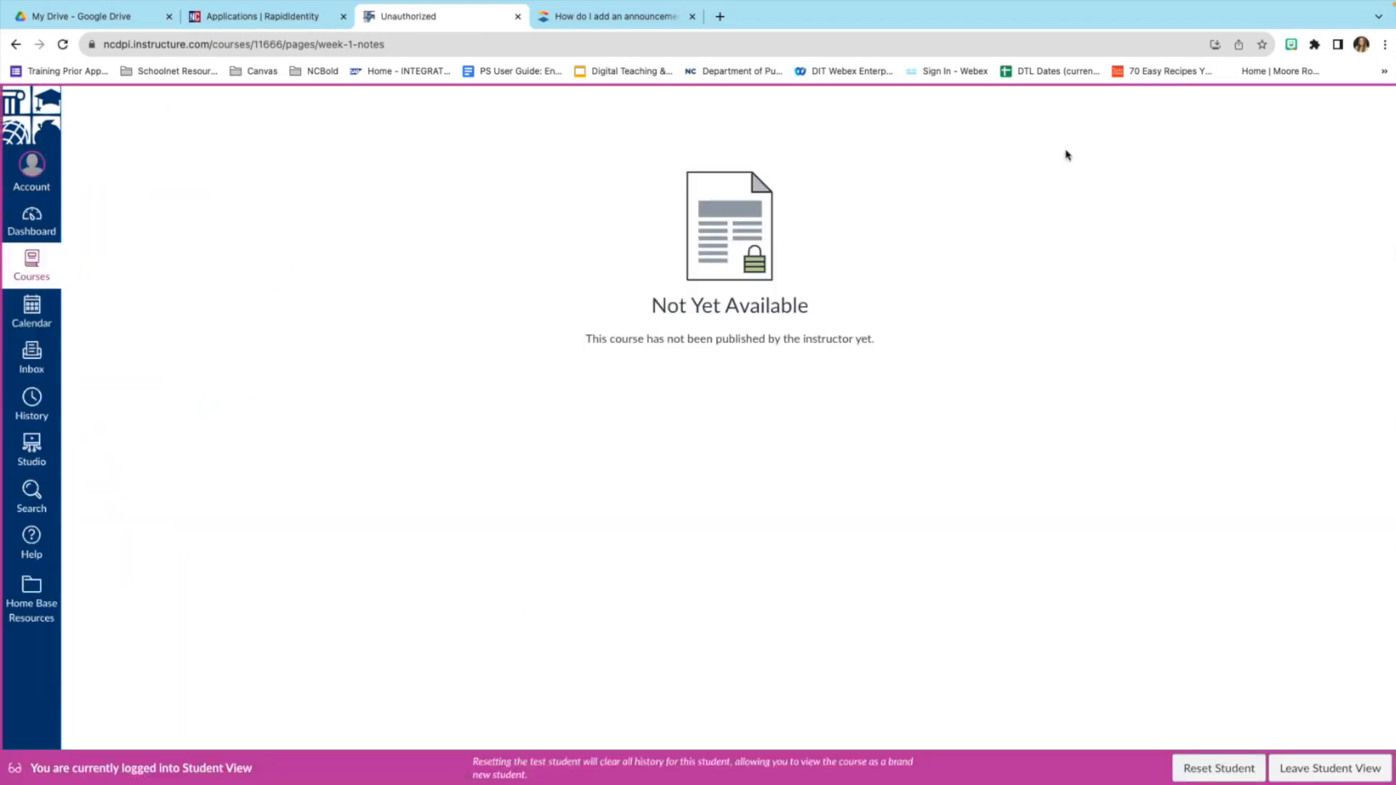
left_click(1321, 770)
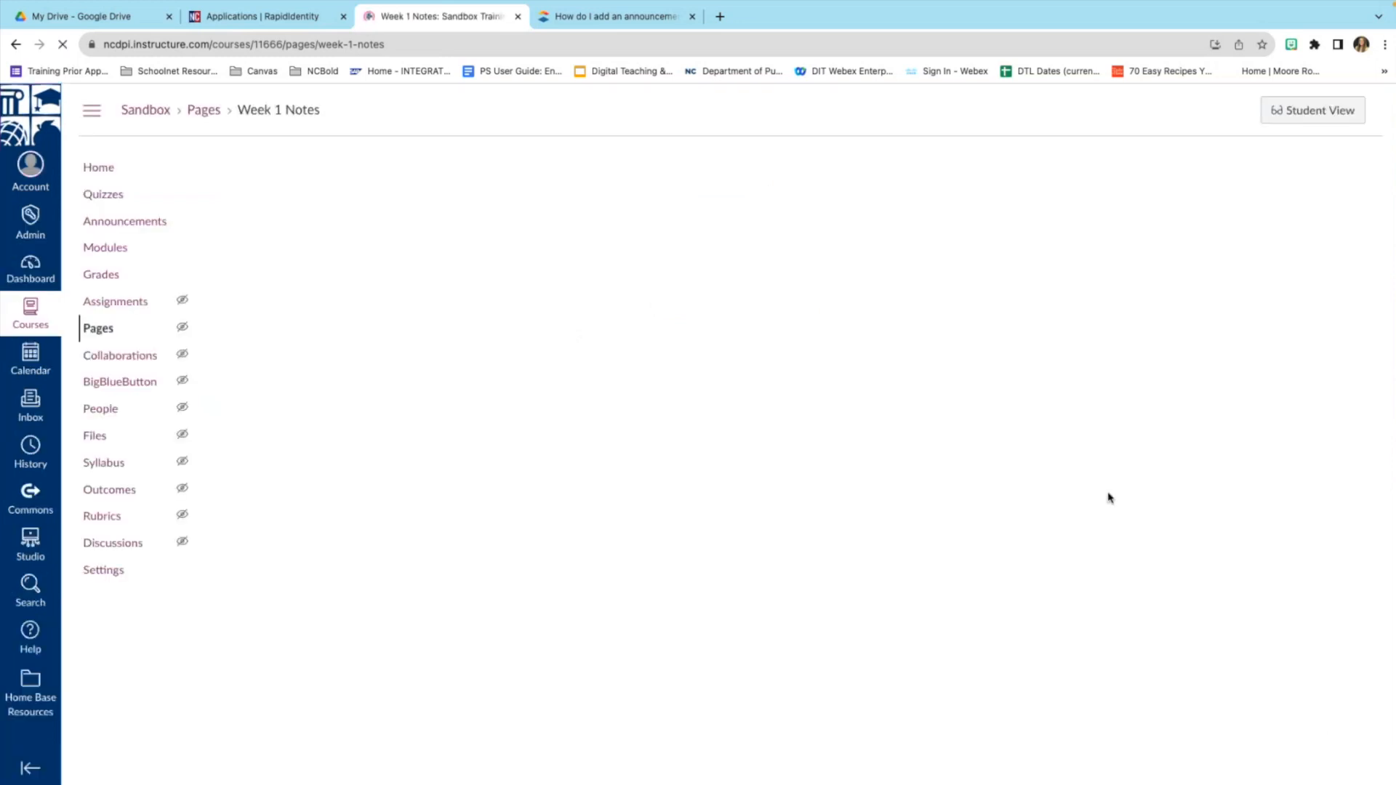
left_click(1261, 172)
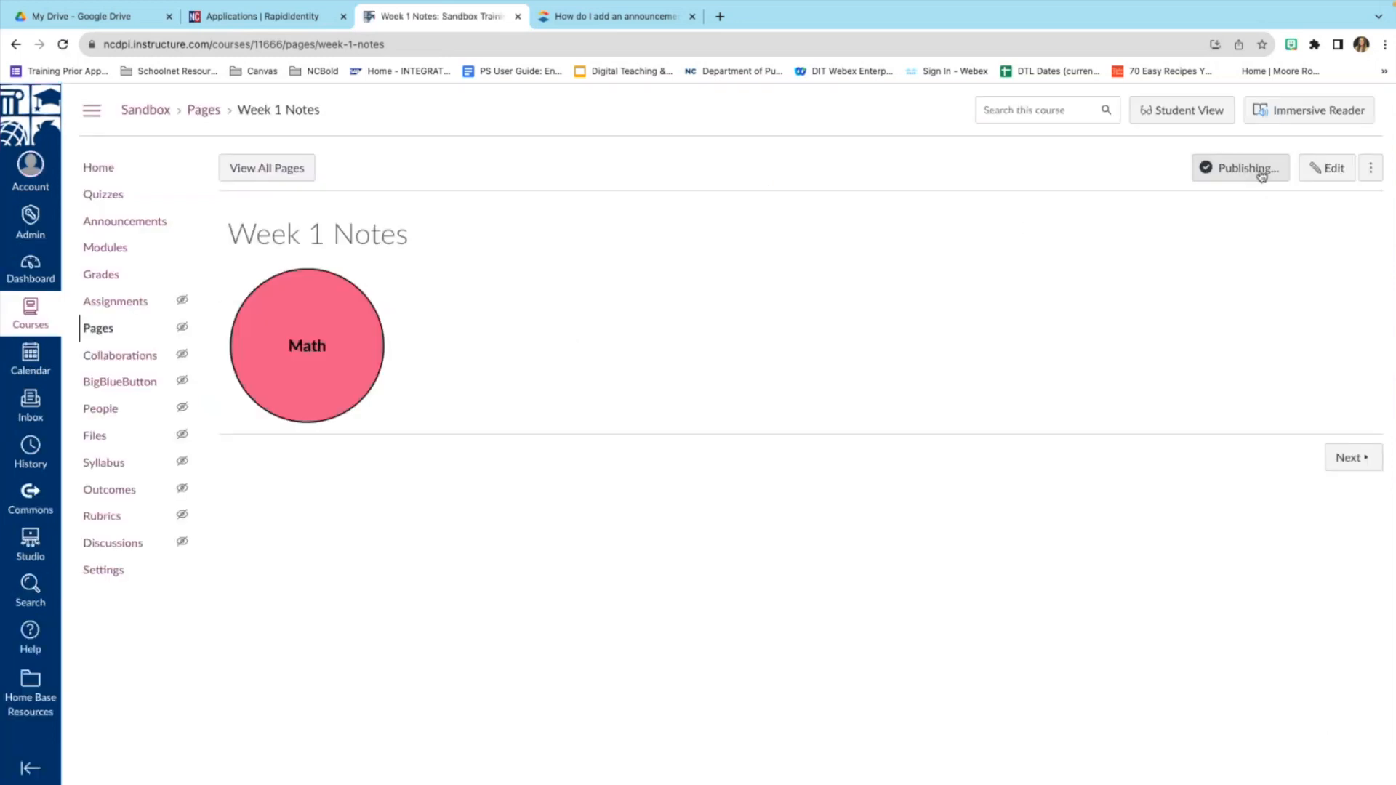
left_click(1180, 113)
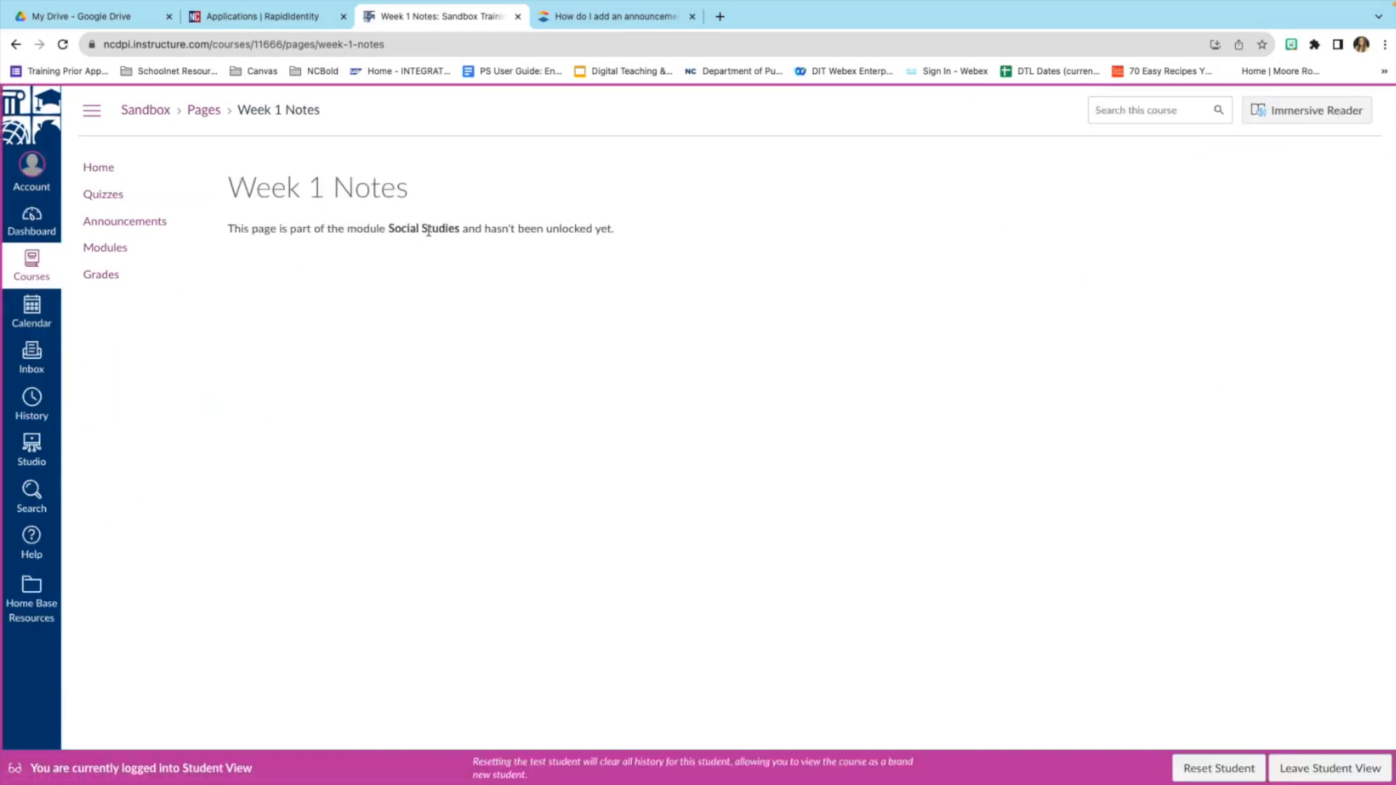
left_click(1318, 769)
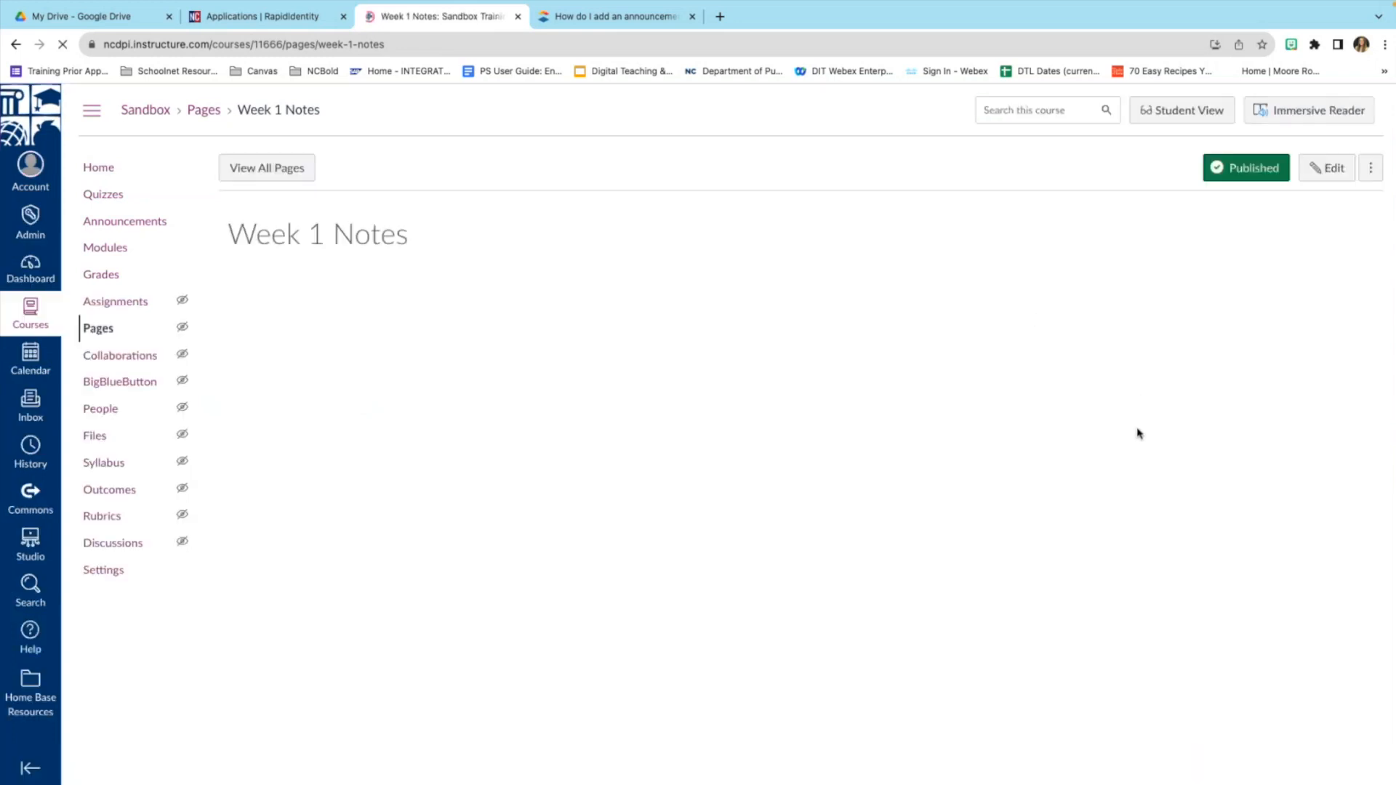
left_click(112, 252)
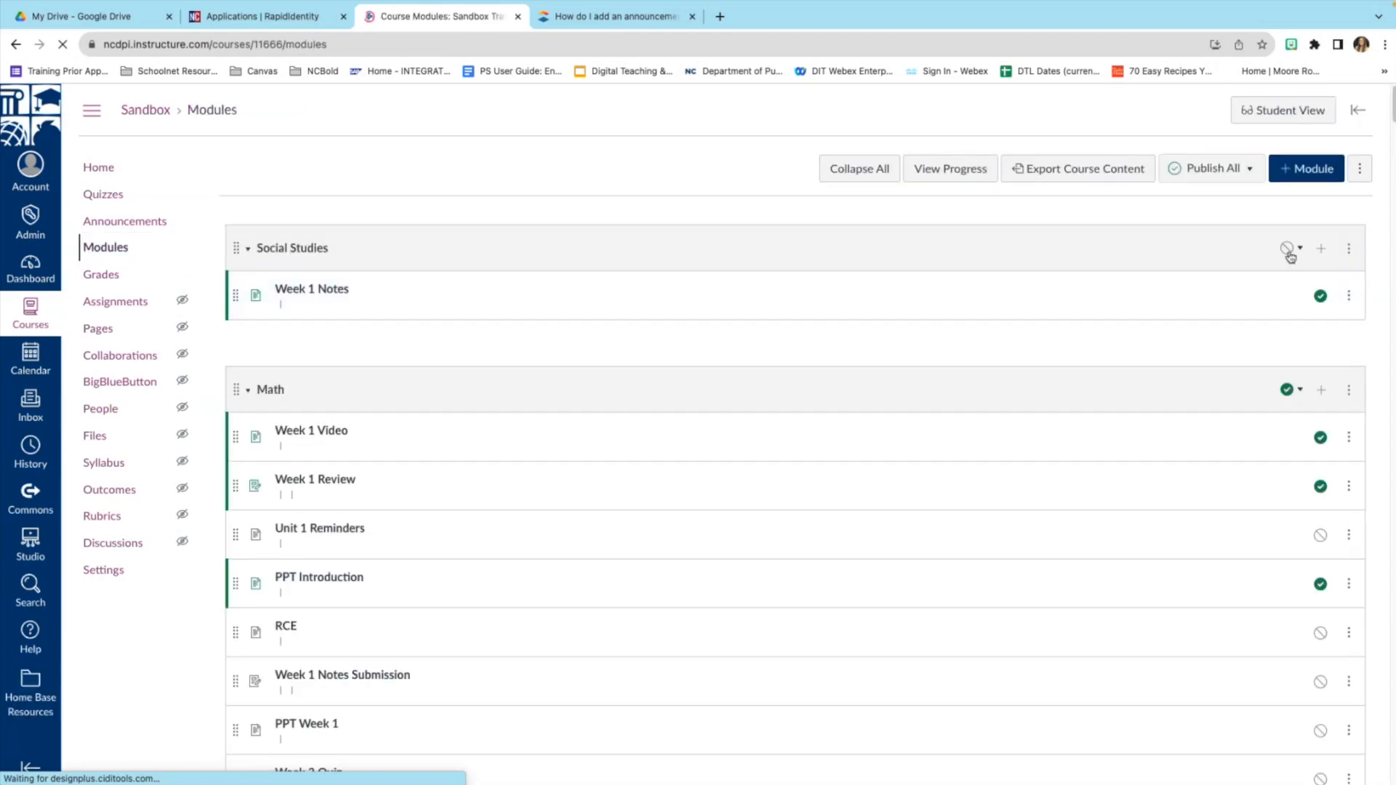
Publish only the Social Studies module, then preview its Week 1 Notes page in Student View.
left_click(1288, 251)
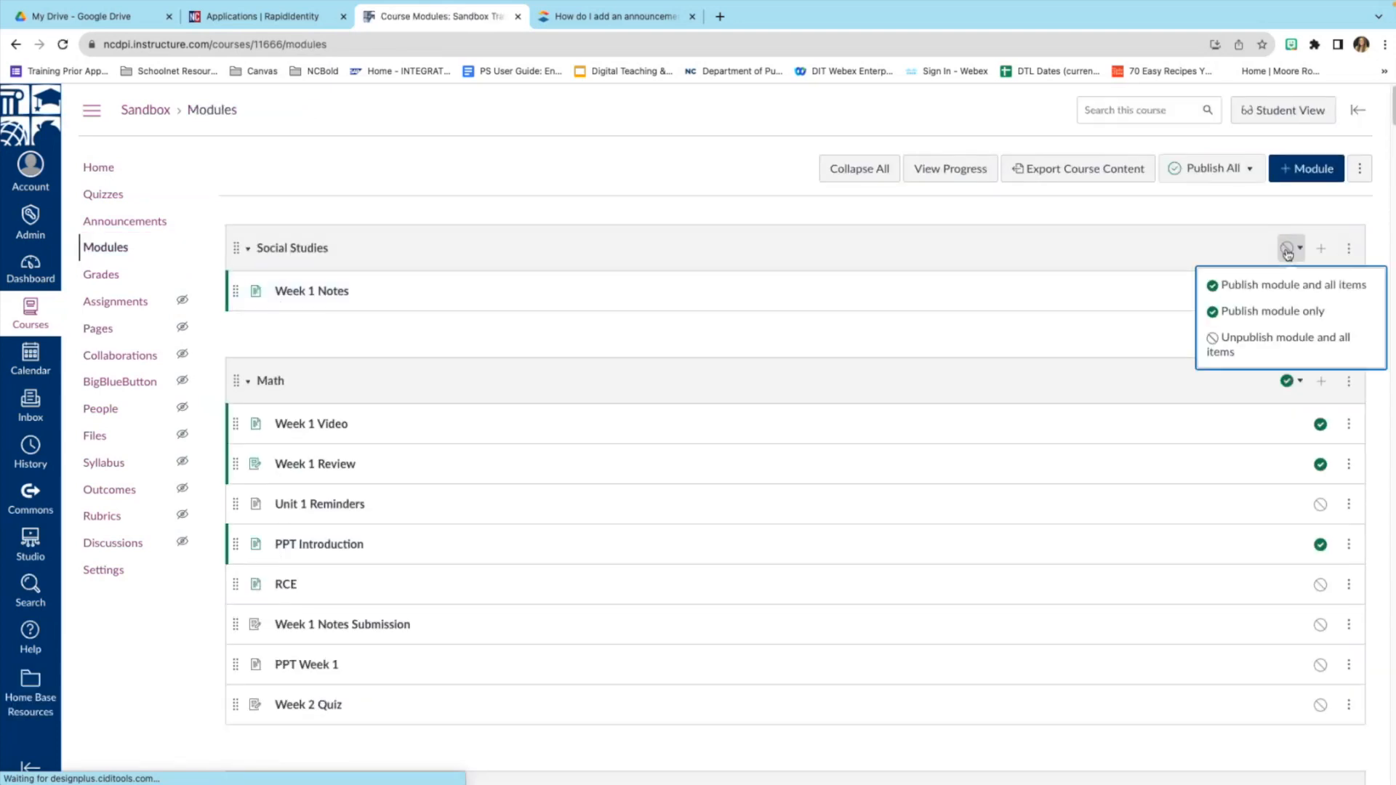
left_click(1277, 309)
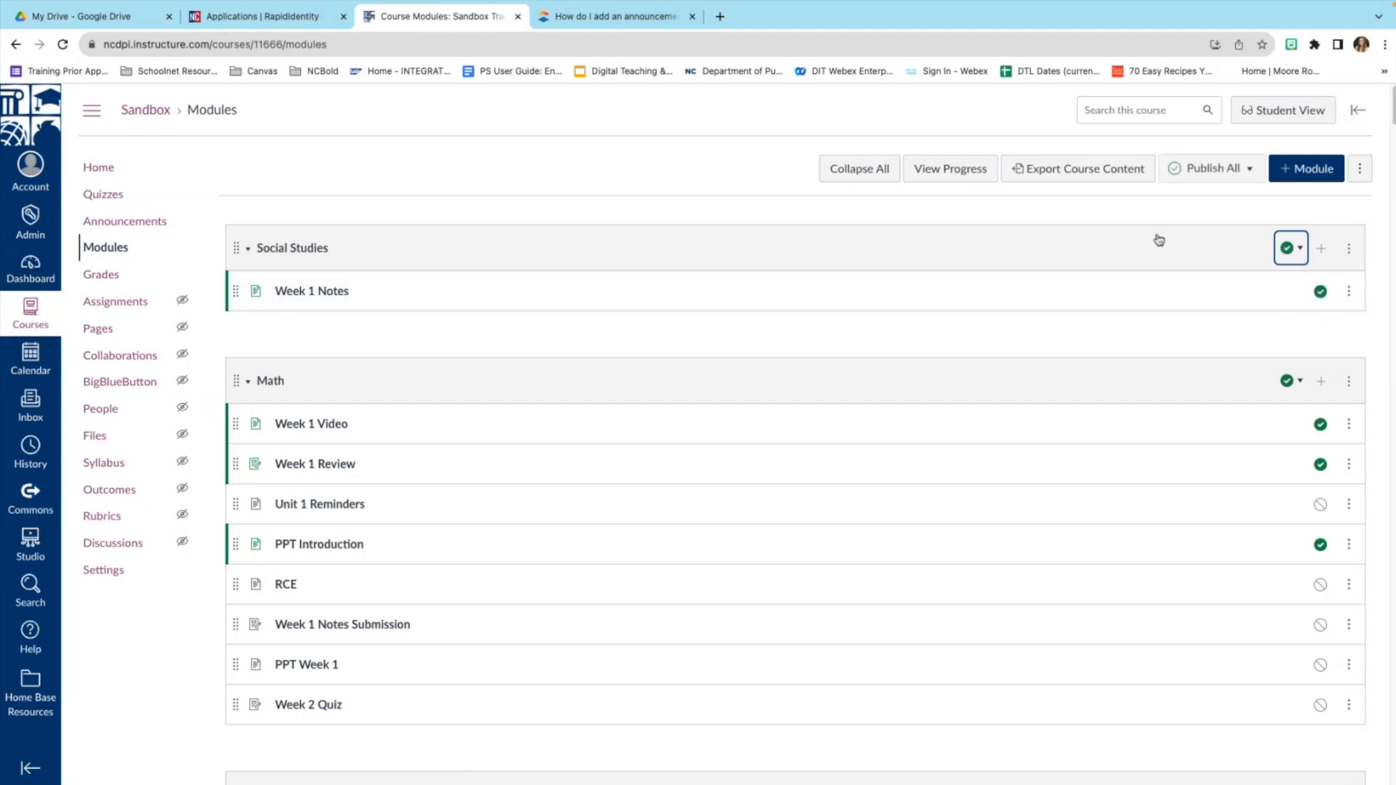
left_click(308, 295)
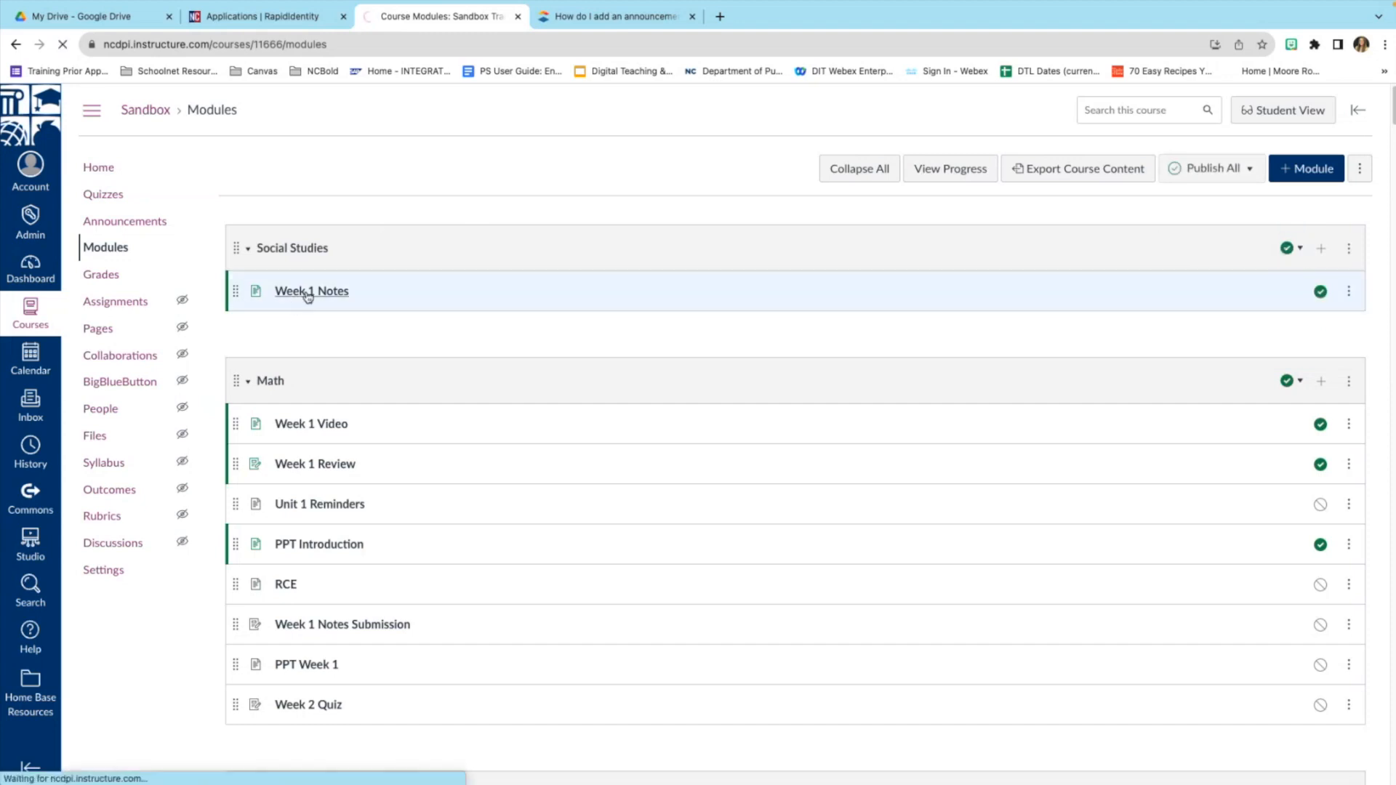
left_click(1210, 110)
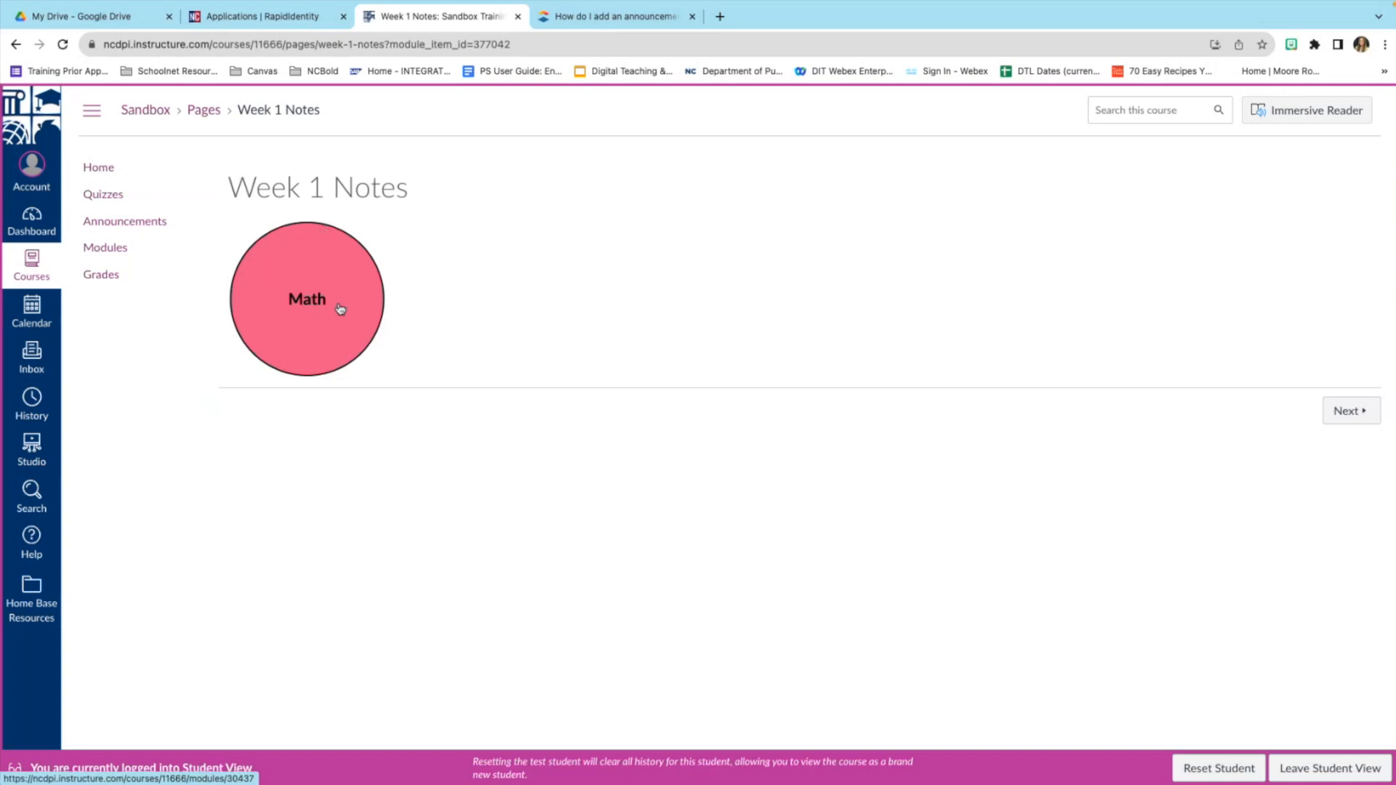
As a student, test the Math circle and READING tile links, then leave Student View.
left_click(307, 307)
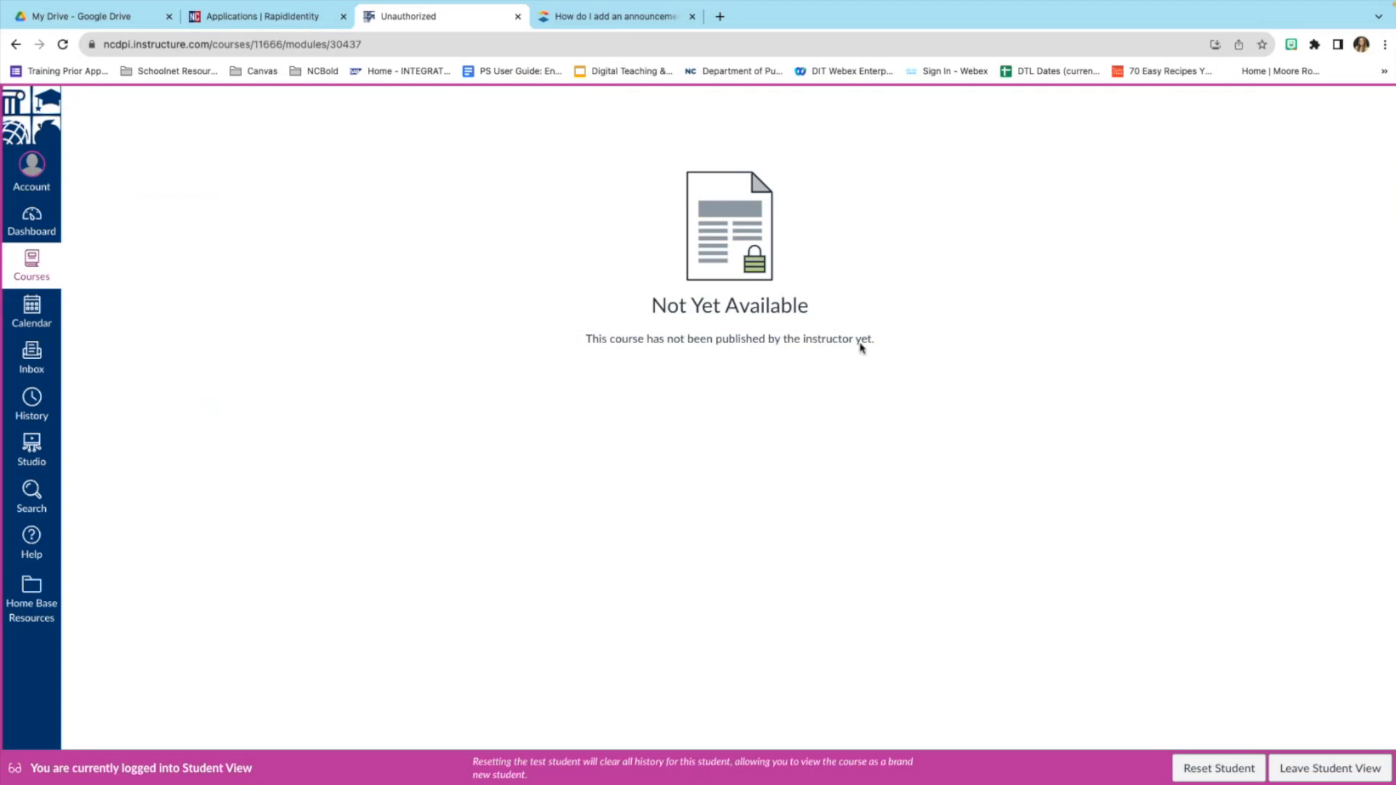
left_click(40, 279)
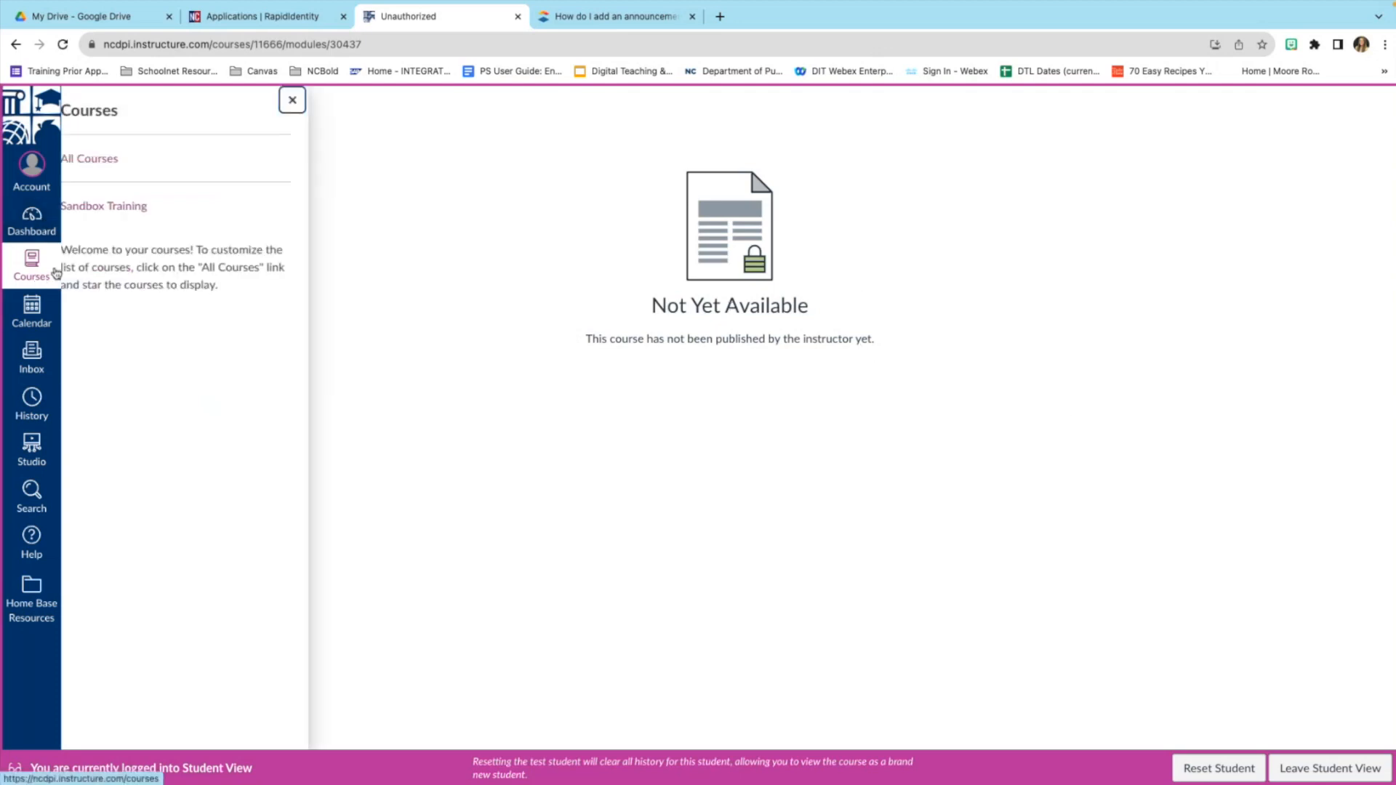
left_click(124, 207)
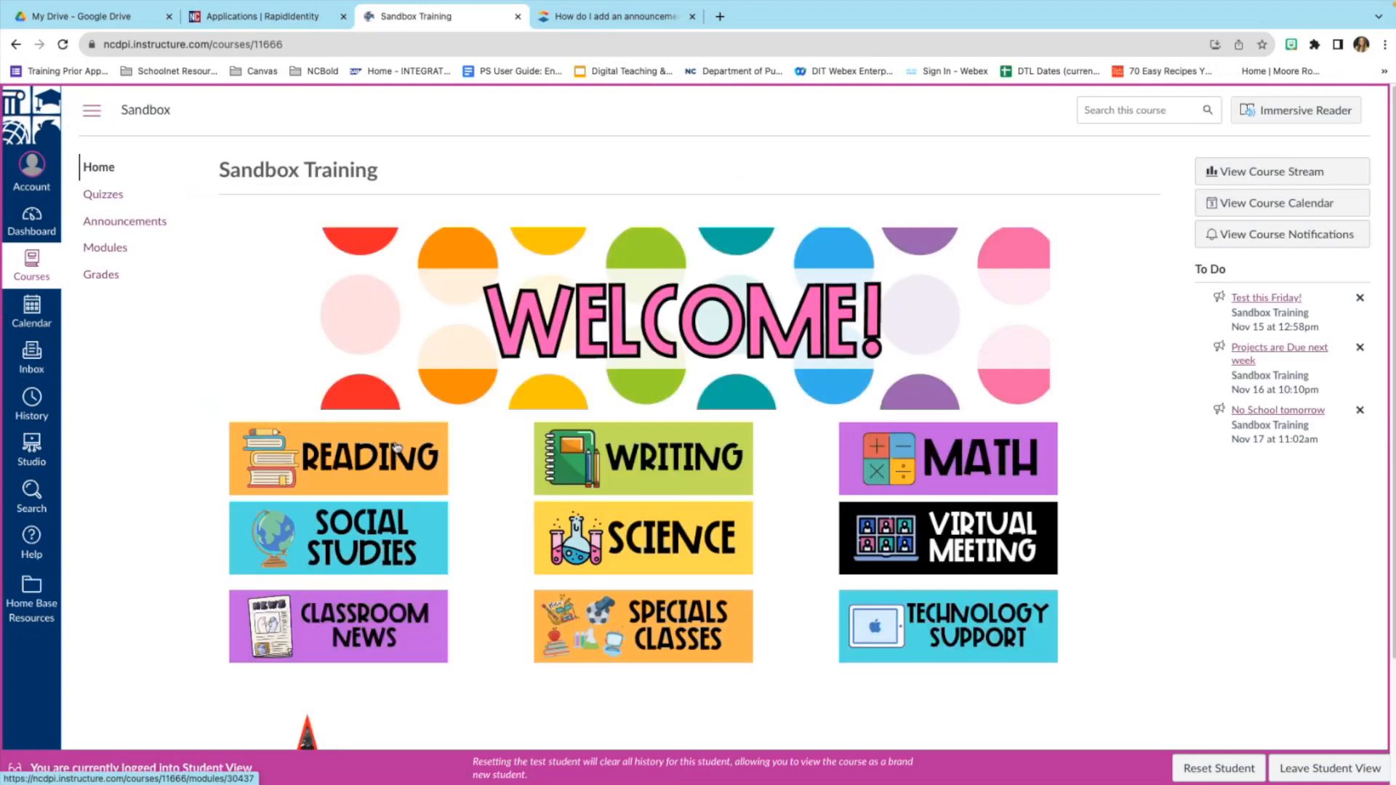
left_click(364, 464)
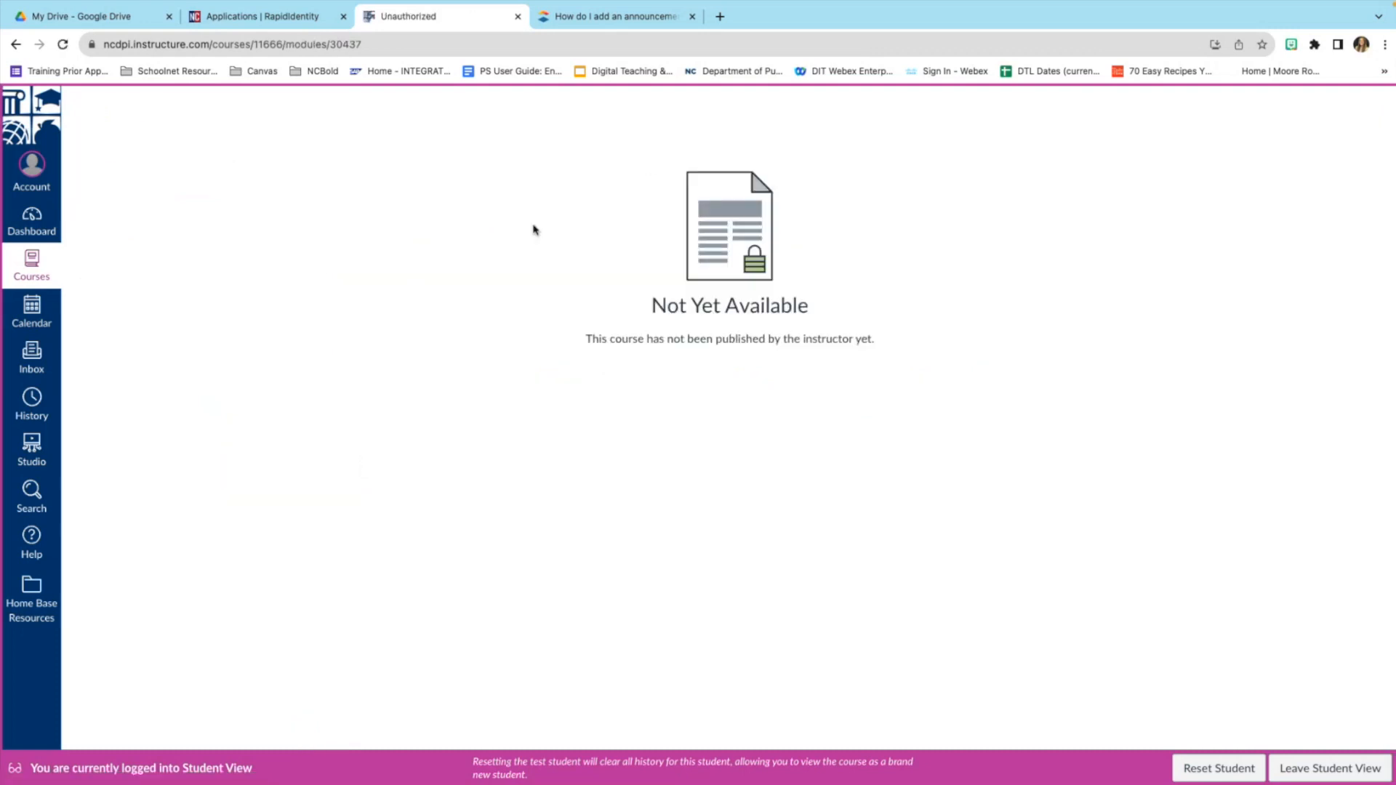
left_click(54, 271)
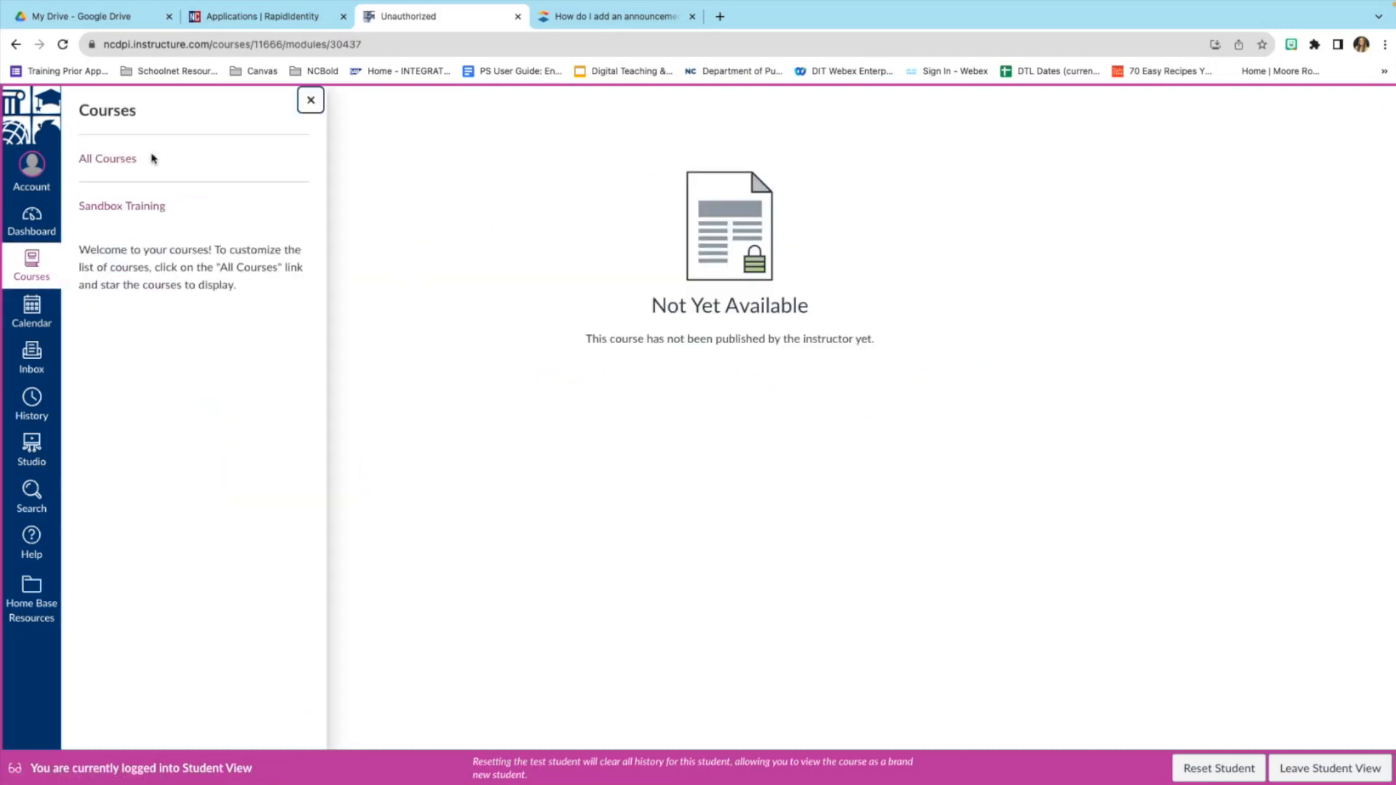
left_click(143, 207)
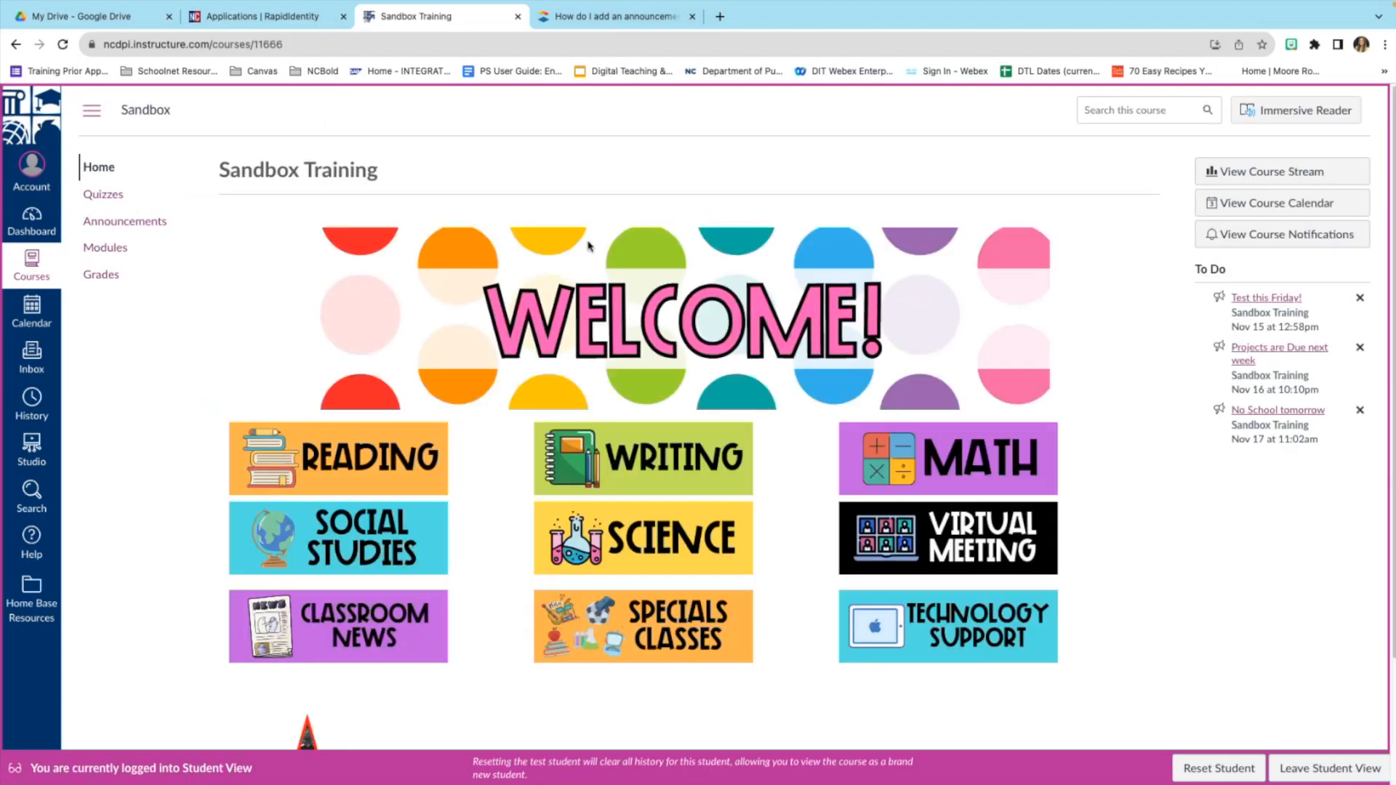
left_click(1306, 771)
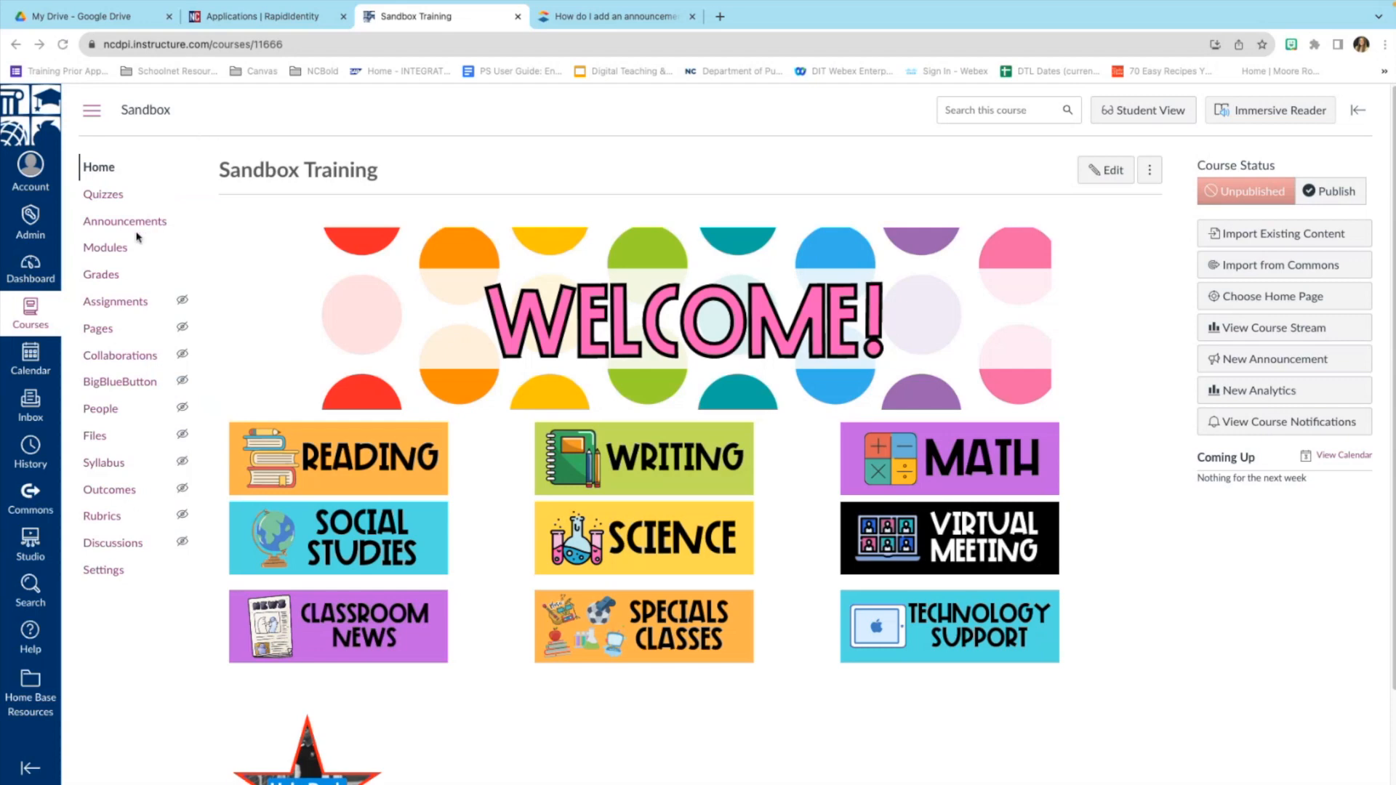
left_click(99, 249)
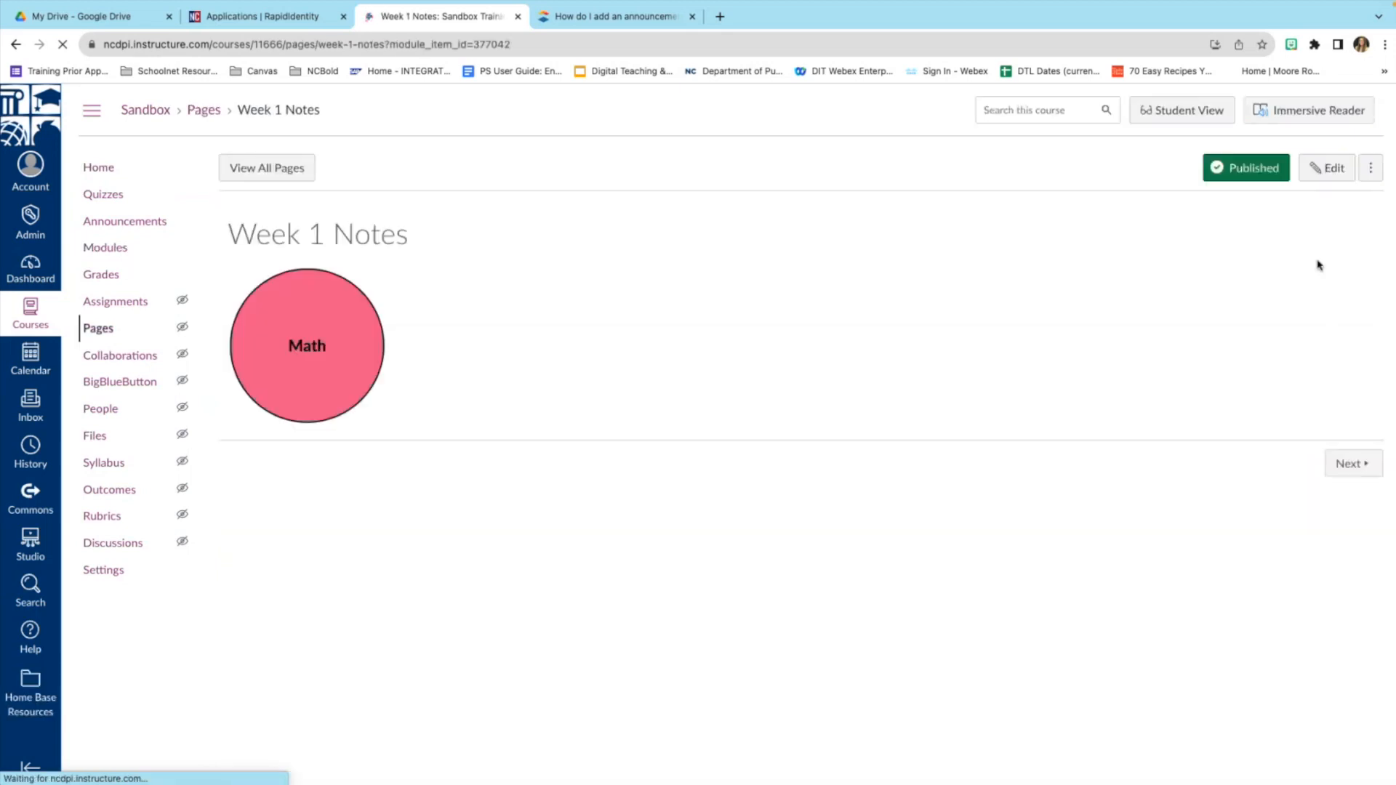
Start editing the Week 1 Notes page, whose body holds only the pink Math circle.
left_click(1328, 169)
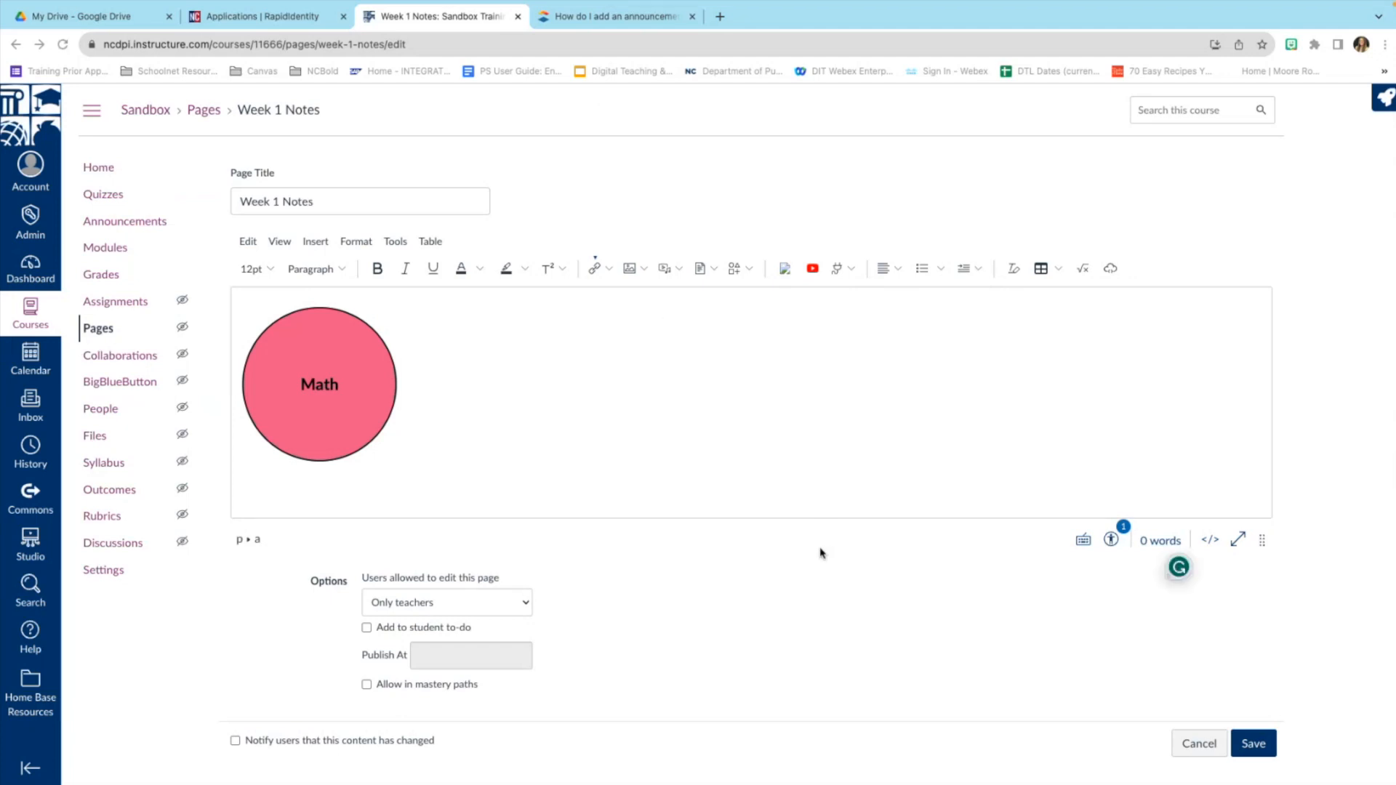
key("super+Tab")
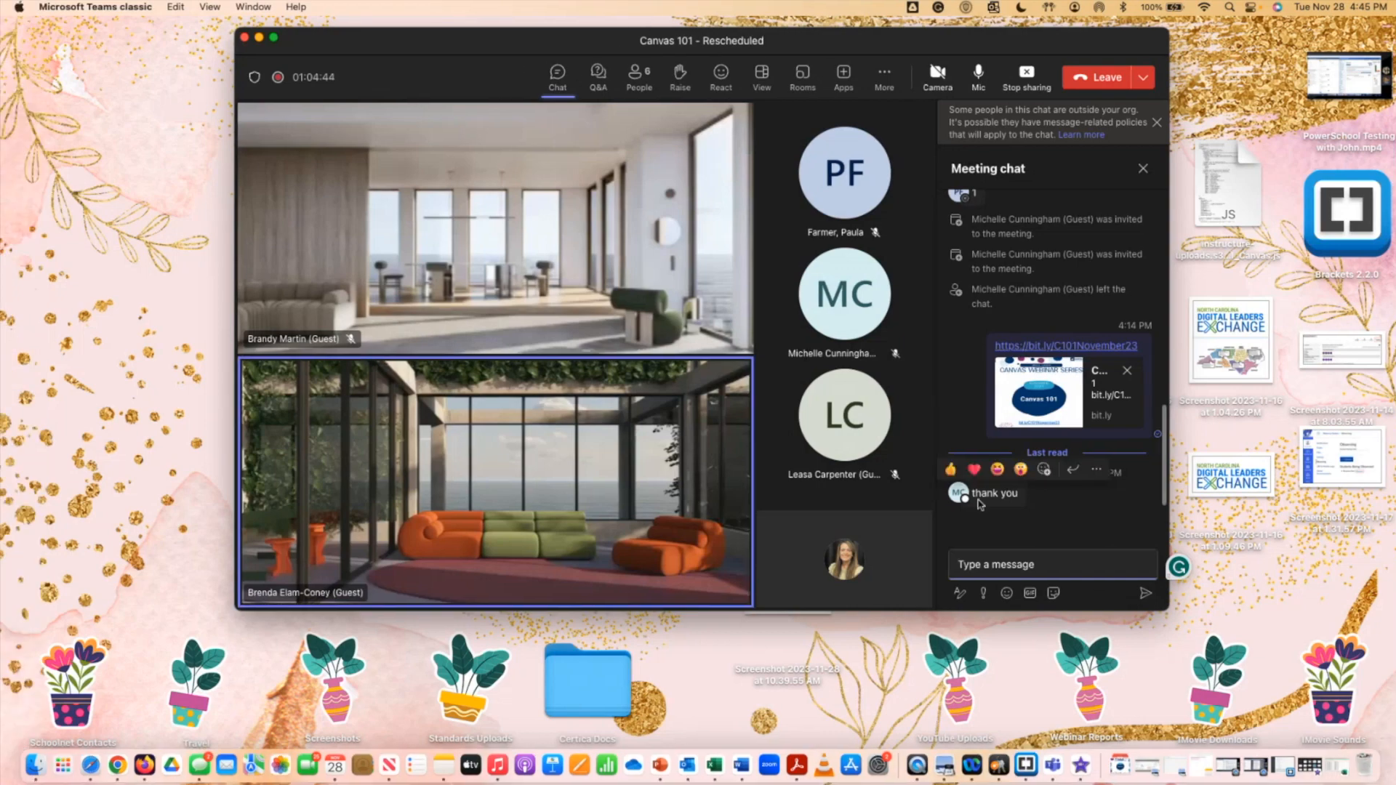
Back in Chrome, run the Accessibility Checker, which flags the Math icon's Math.svg alt text.
left_click(120, 756)
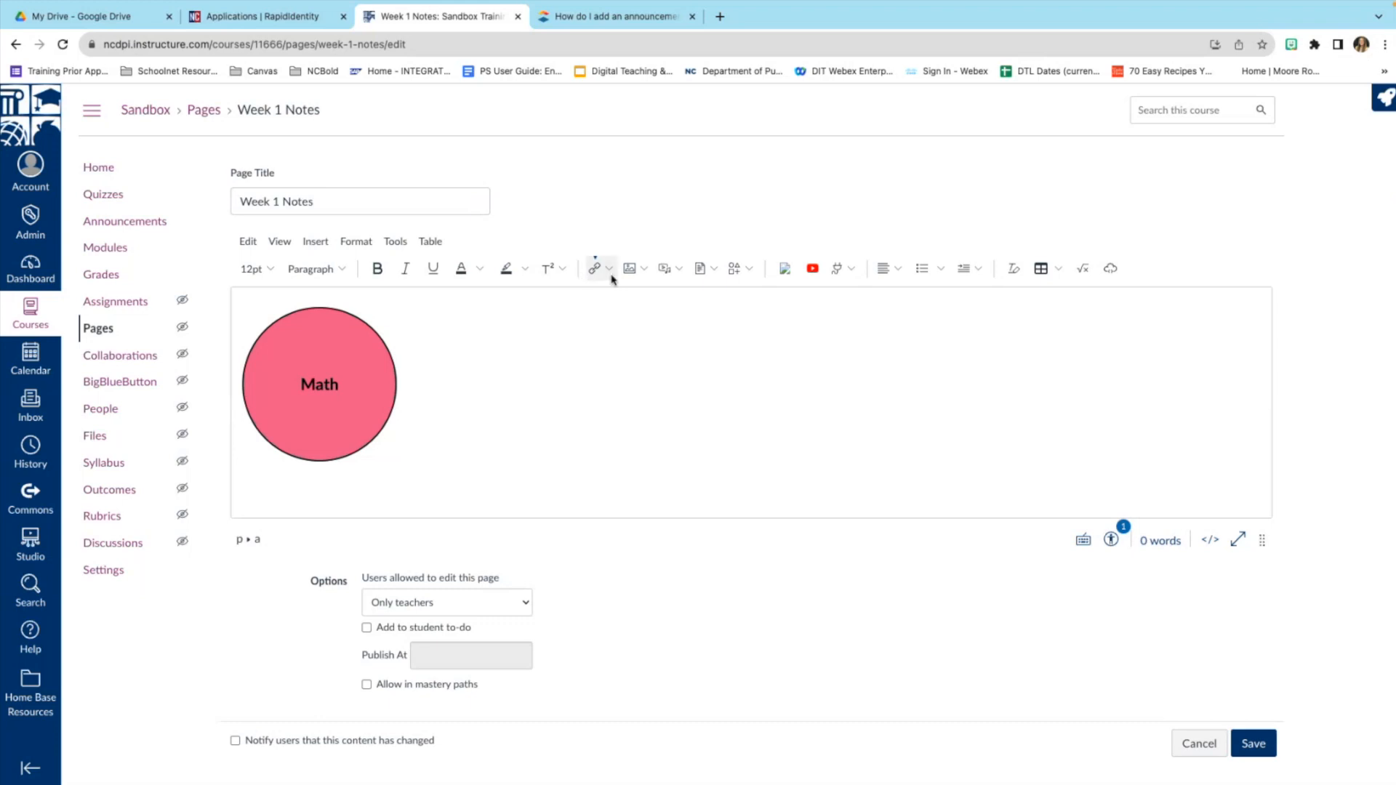
left_click(1111, 541)
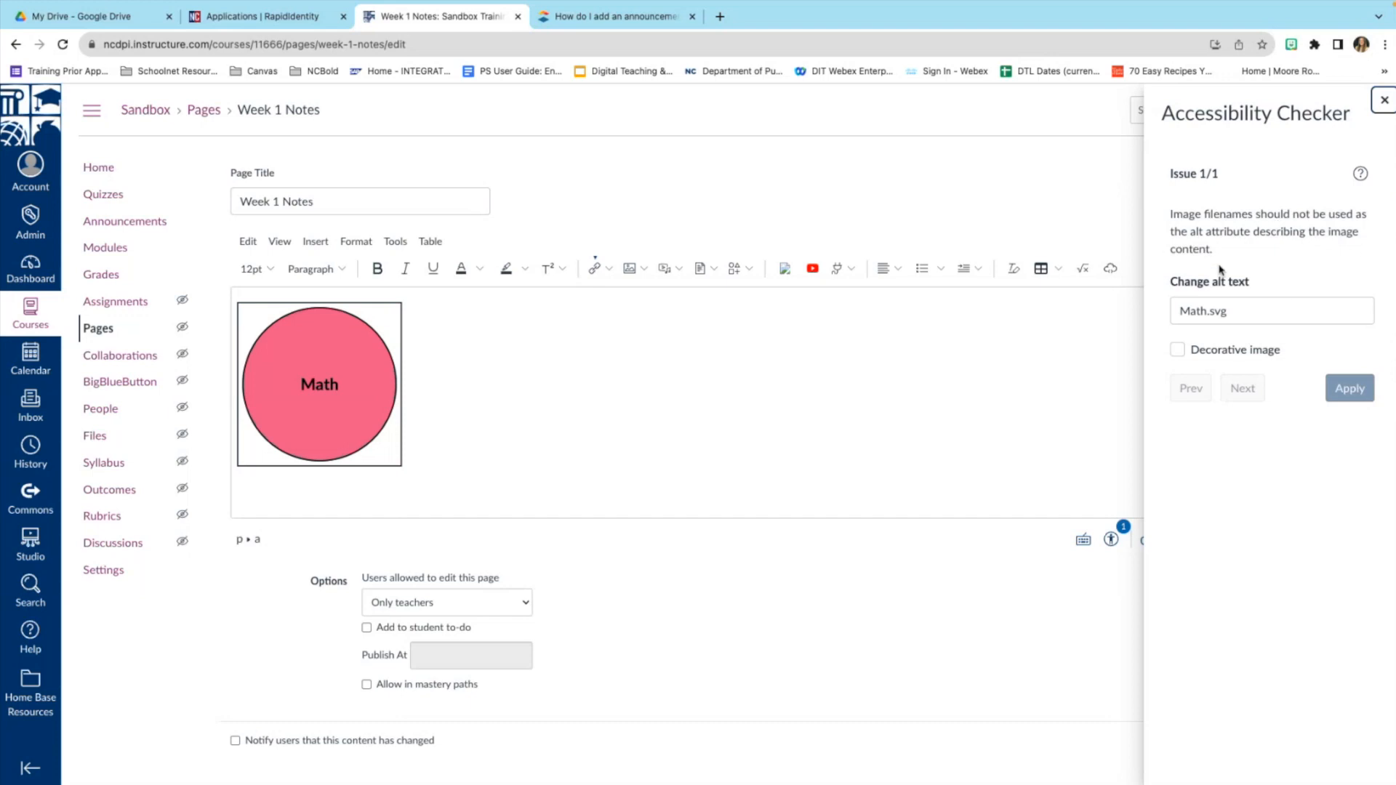
Replace the Math image's alt text 'Math.svg' with 'Math Icon' and apply it.
left_click(1252, 304)
key("BackSpace")
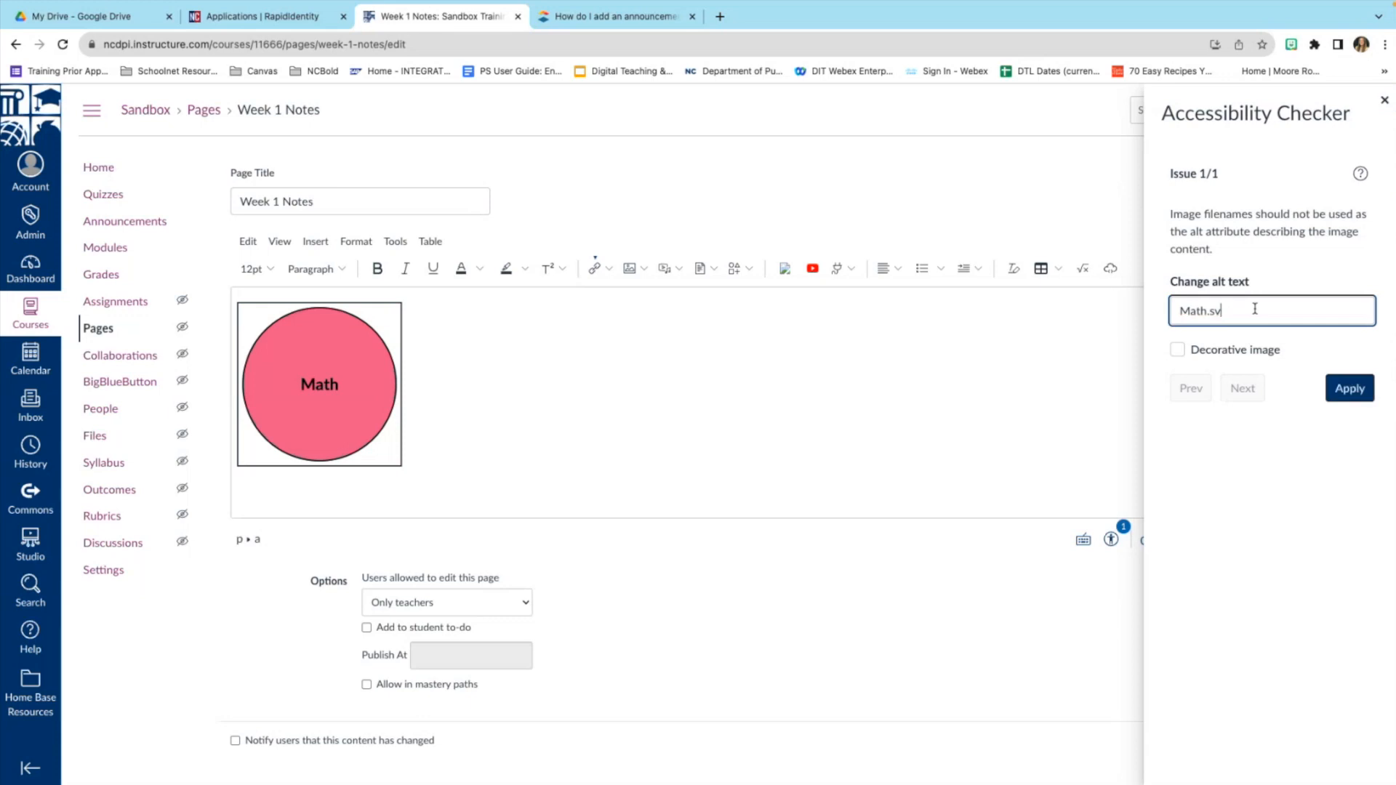
type("Icon")
left_click(1348, 388)
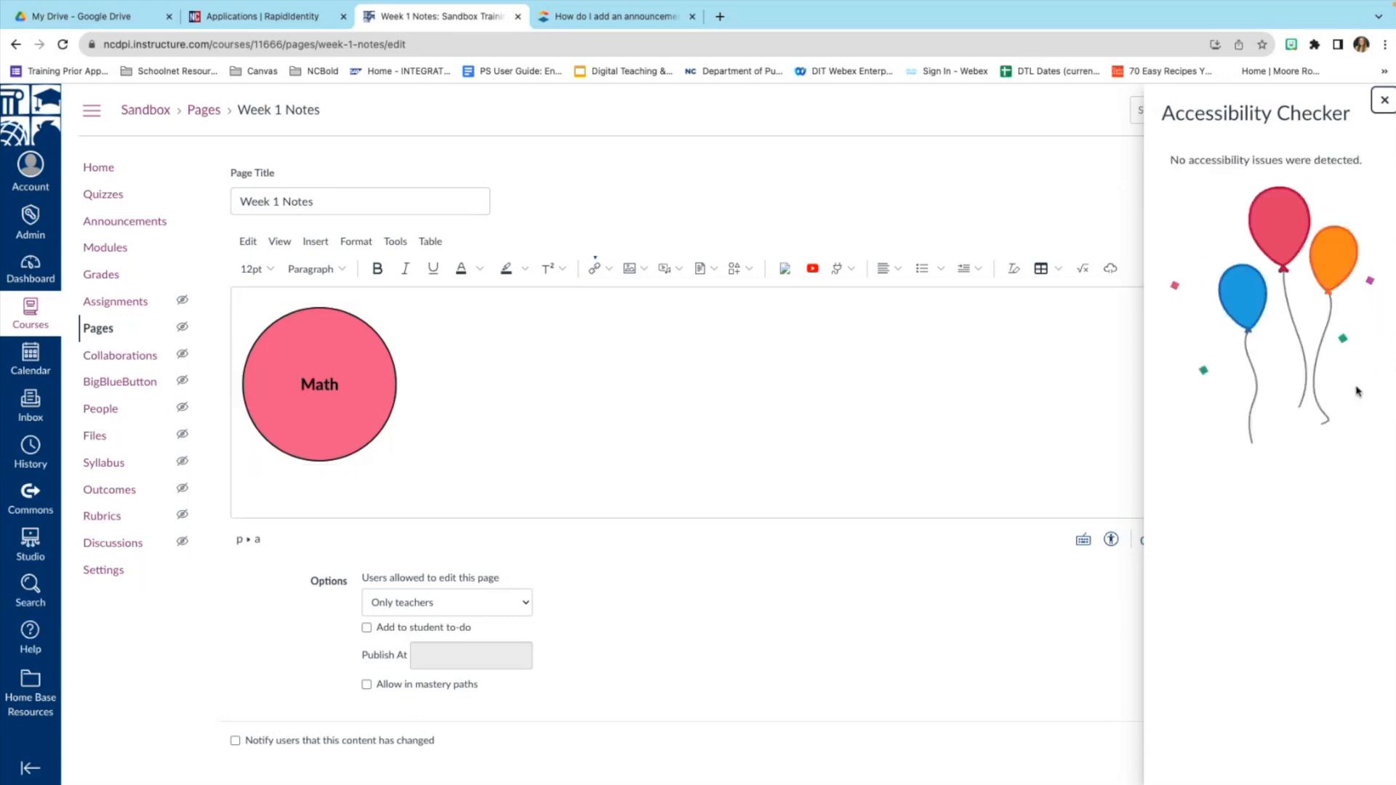
left_click(1384, 101)
Rerun the Accessibility Checker to confirm Week 1 Notes has no remaining issues.
left_click(426, 458)
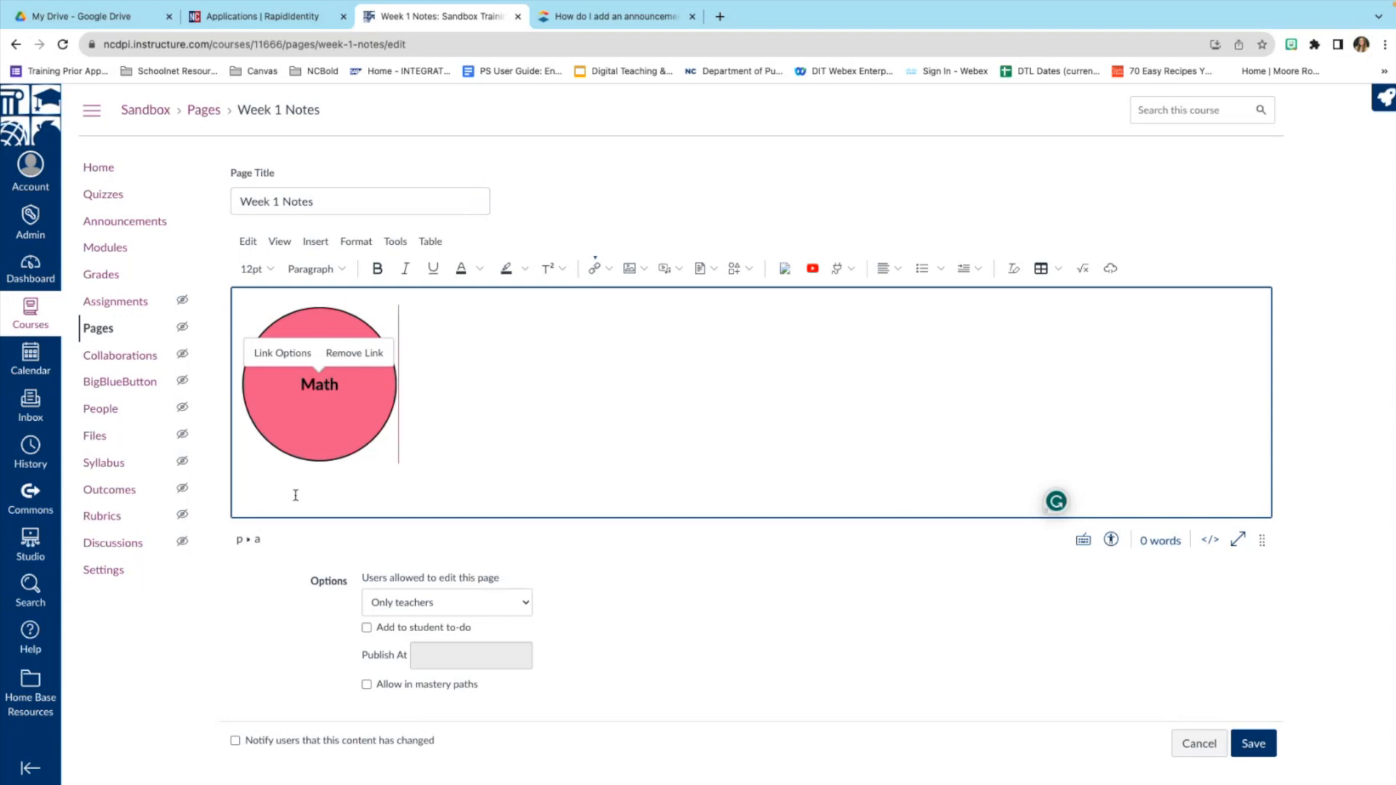
left_click(1111, 539)
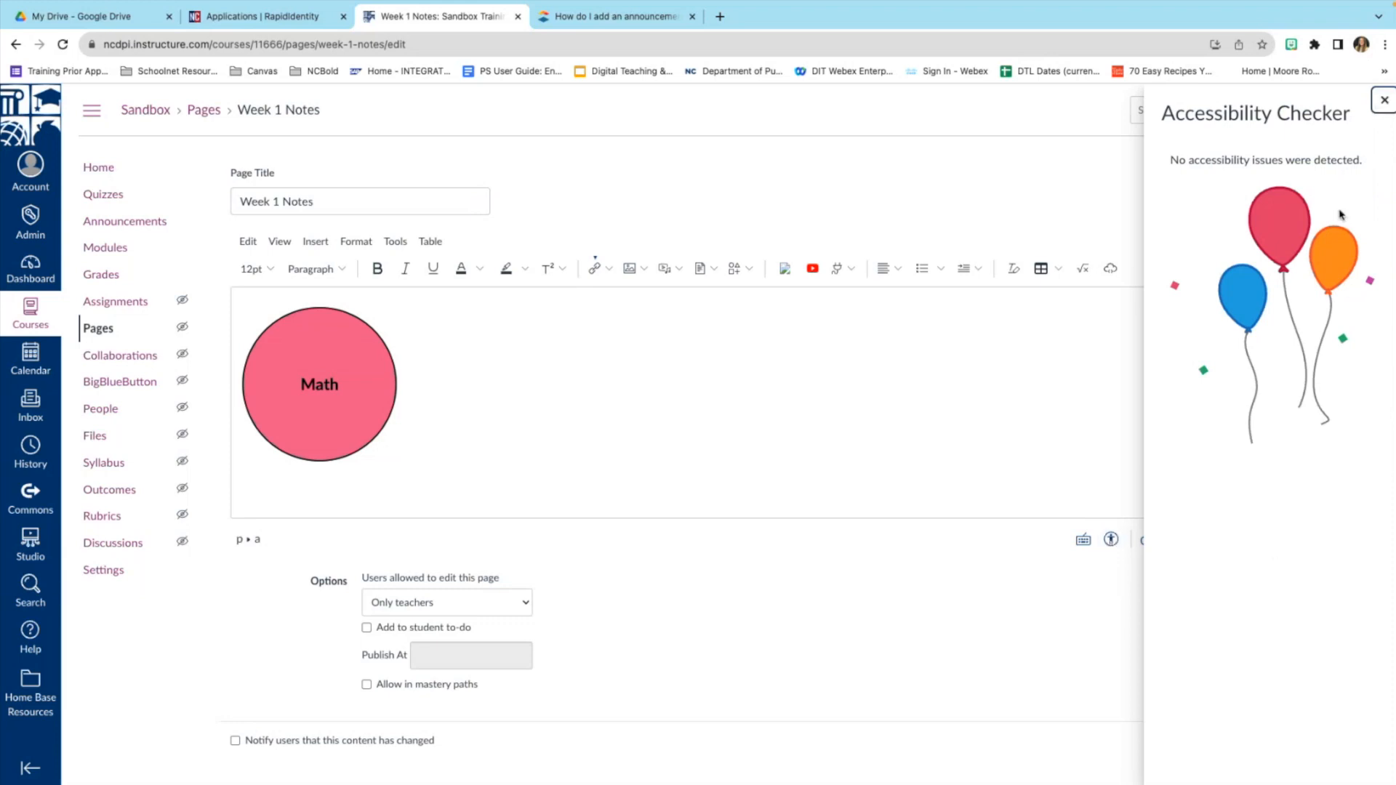
left_click(1384, 100)
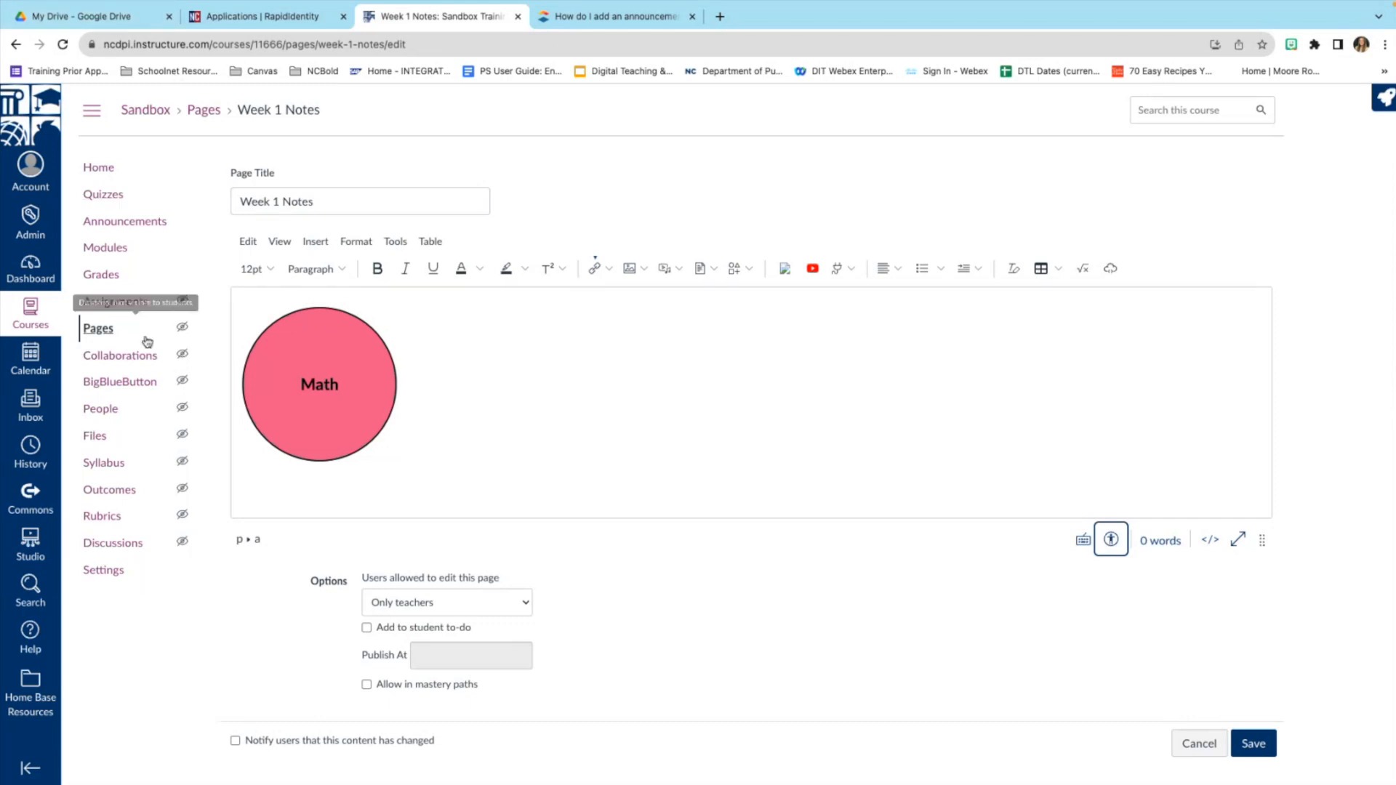
Leave the page unsaved, create the 'Week 2 Submission' assignment in Social Studies, and open it.
left_click(114, 254)
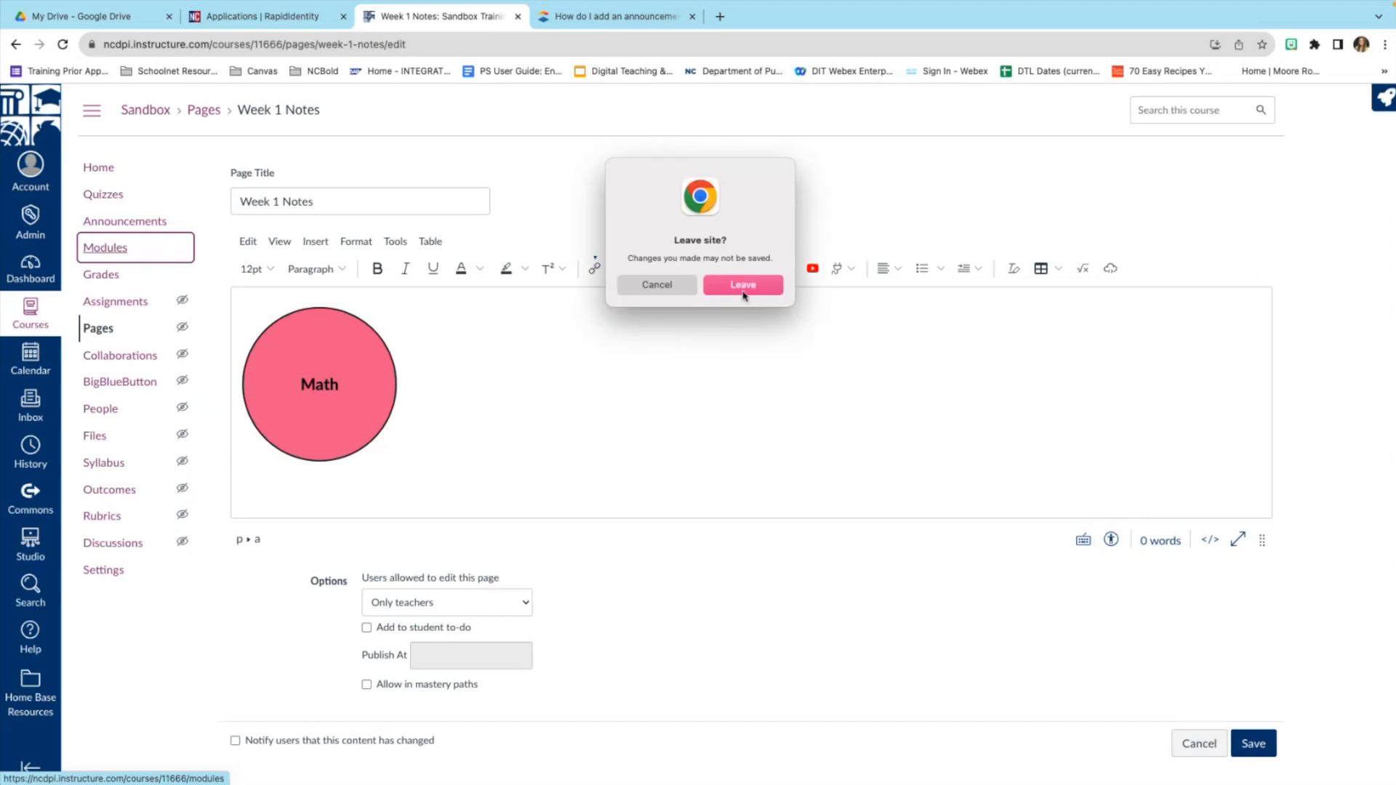
left_click(743, 288)
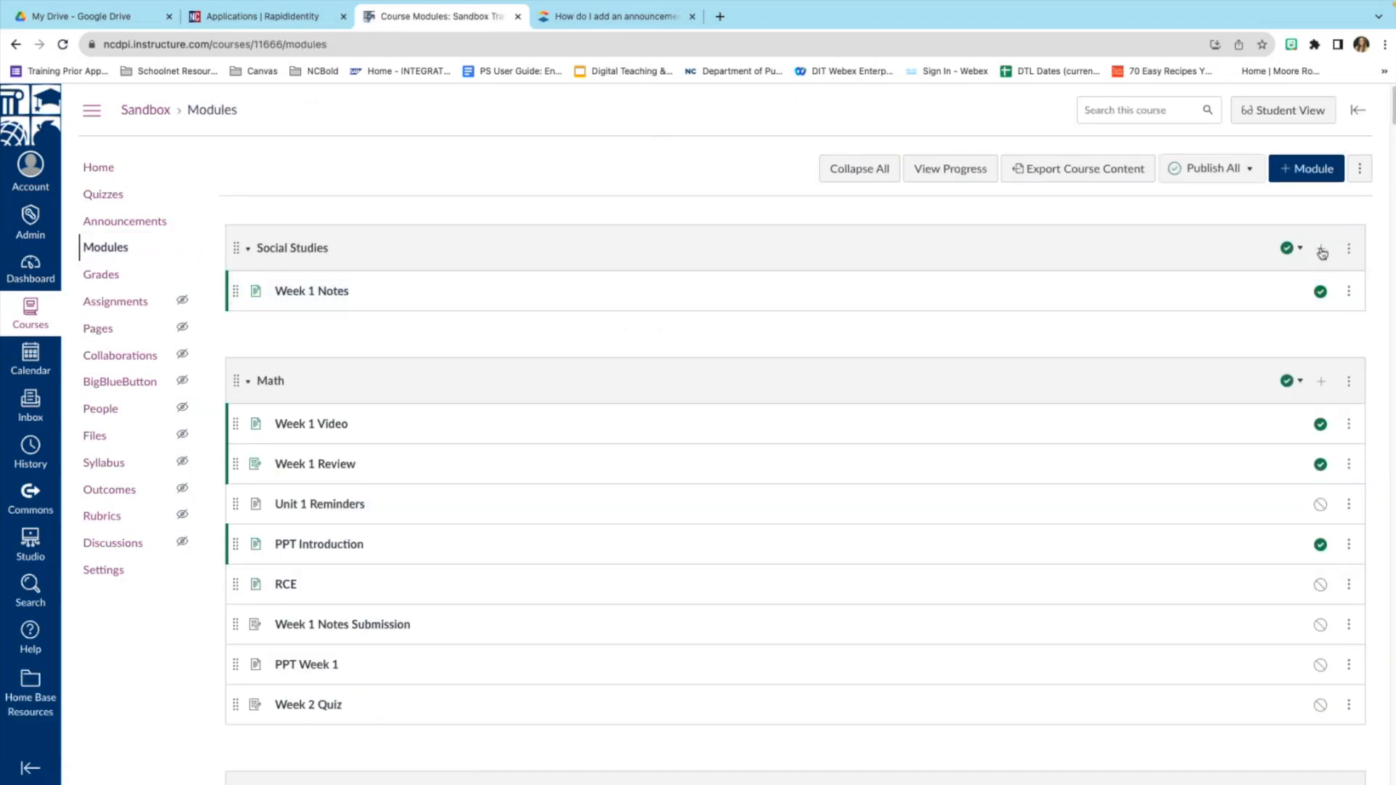
left_click(1321, 250)
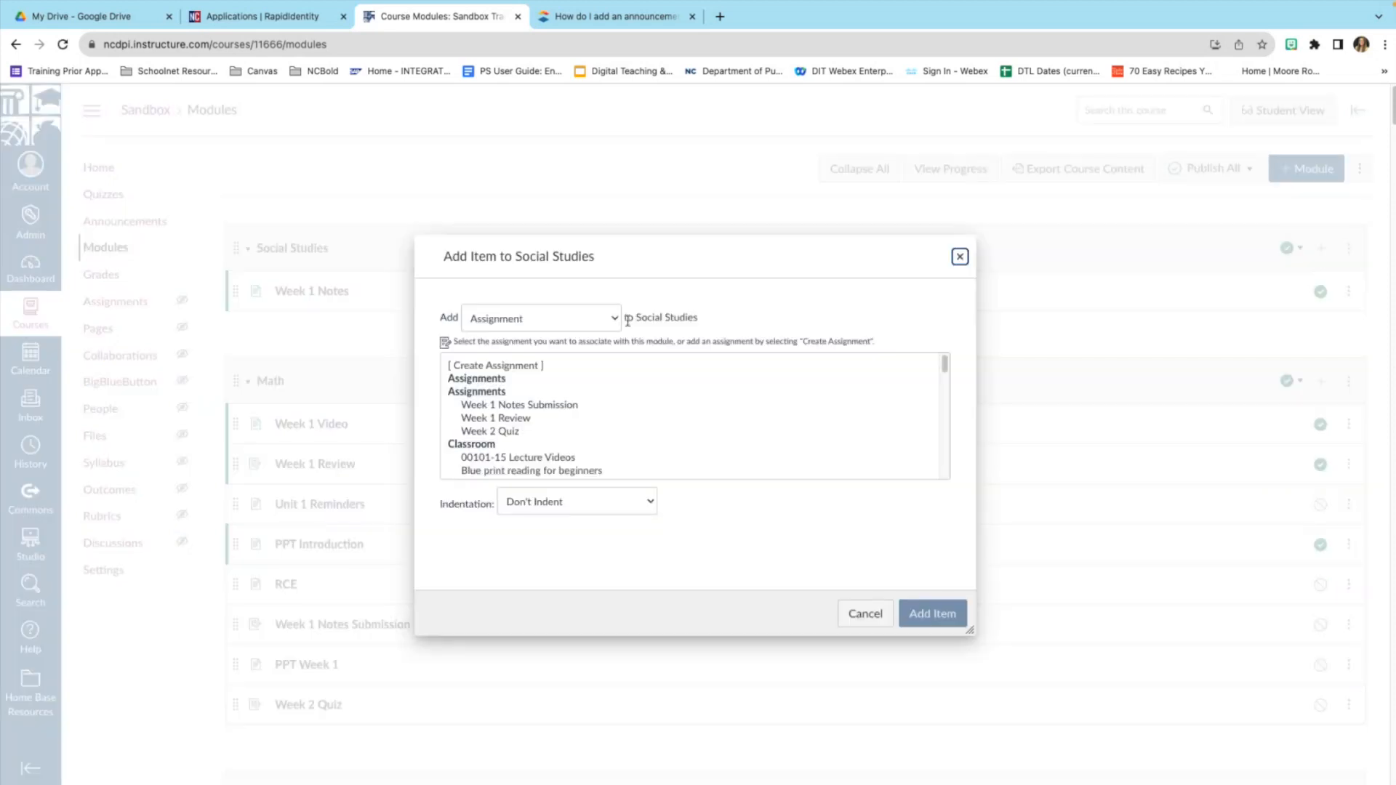
left_click(538, 365)
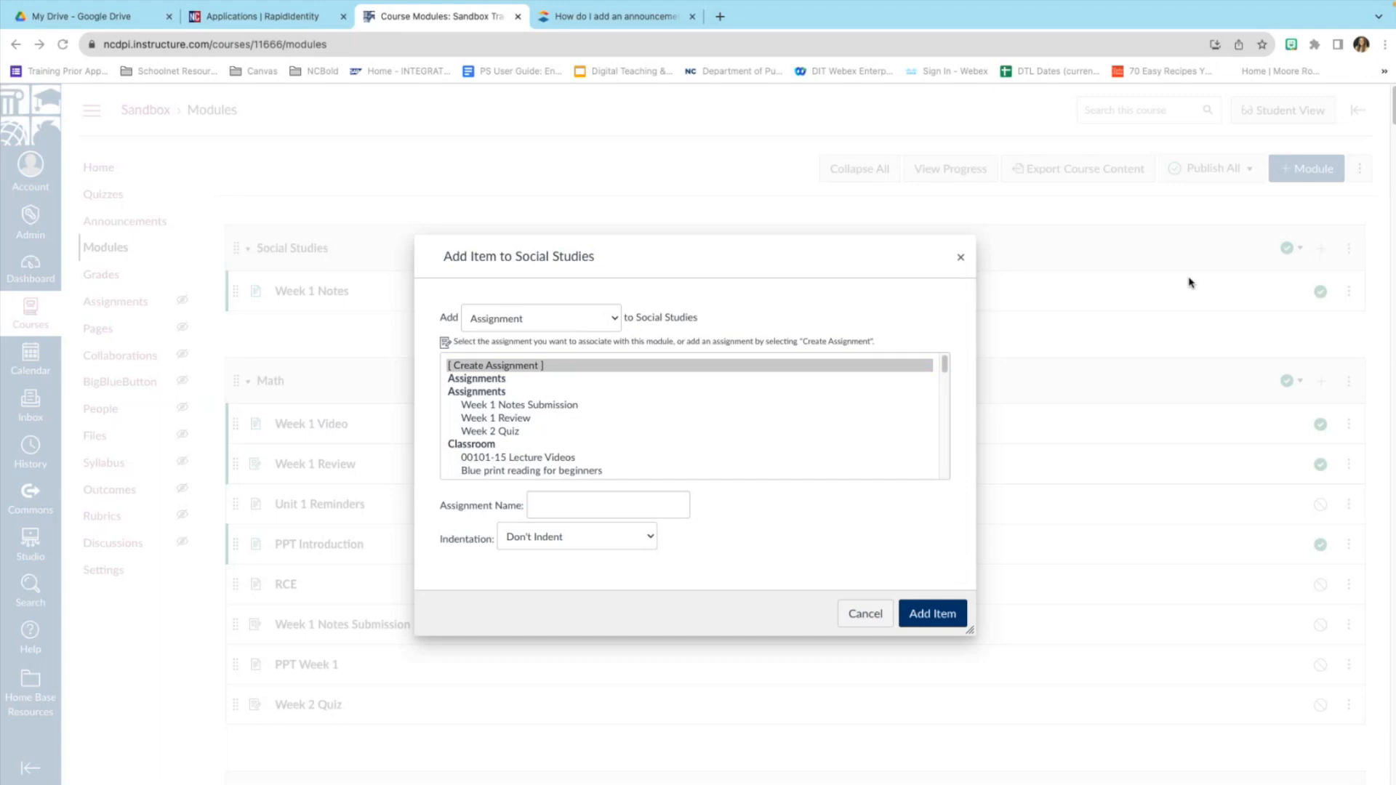
left_click(945, 624)
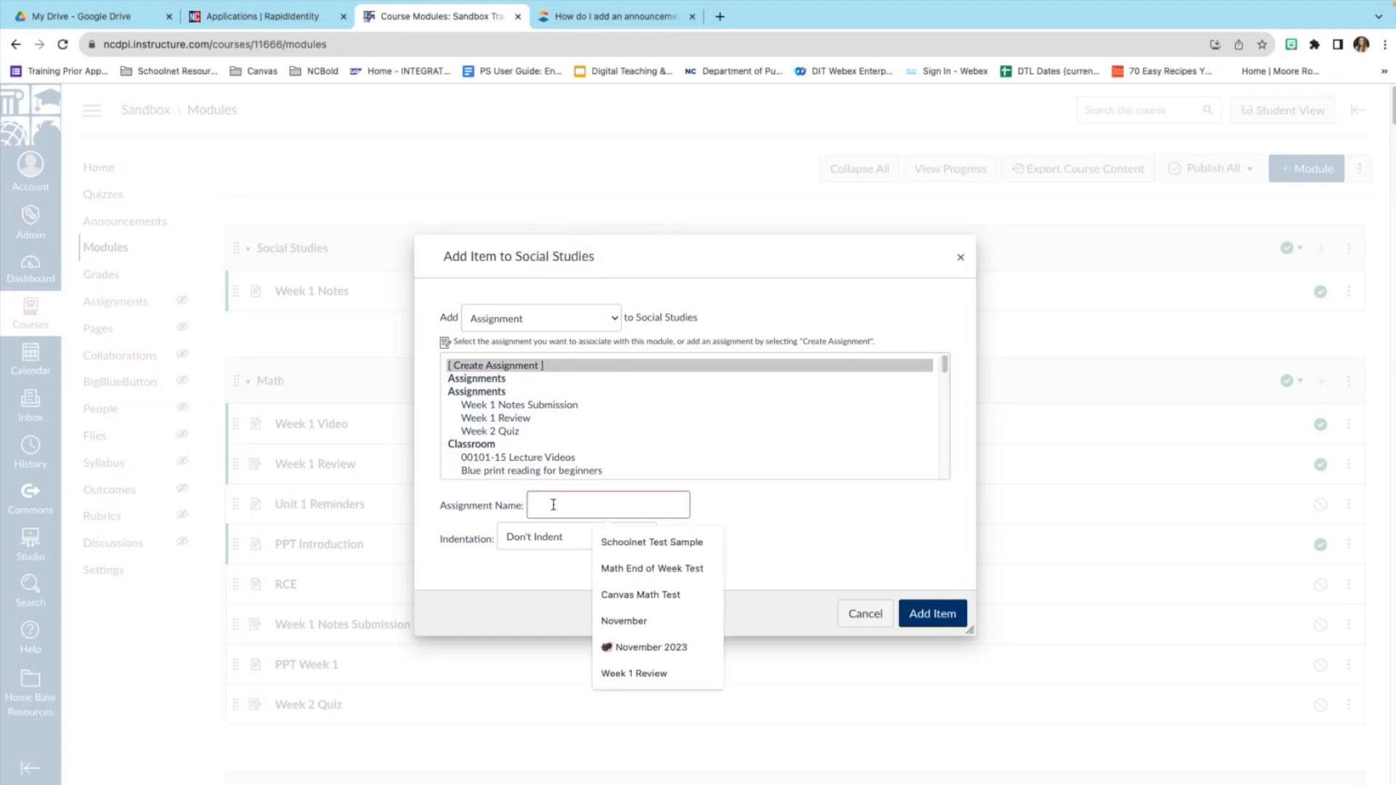
type("Week 2 Submission")
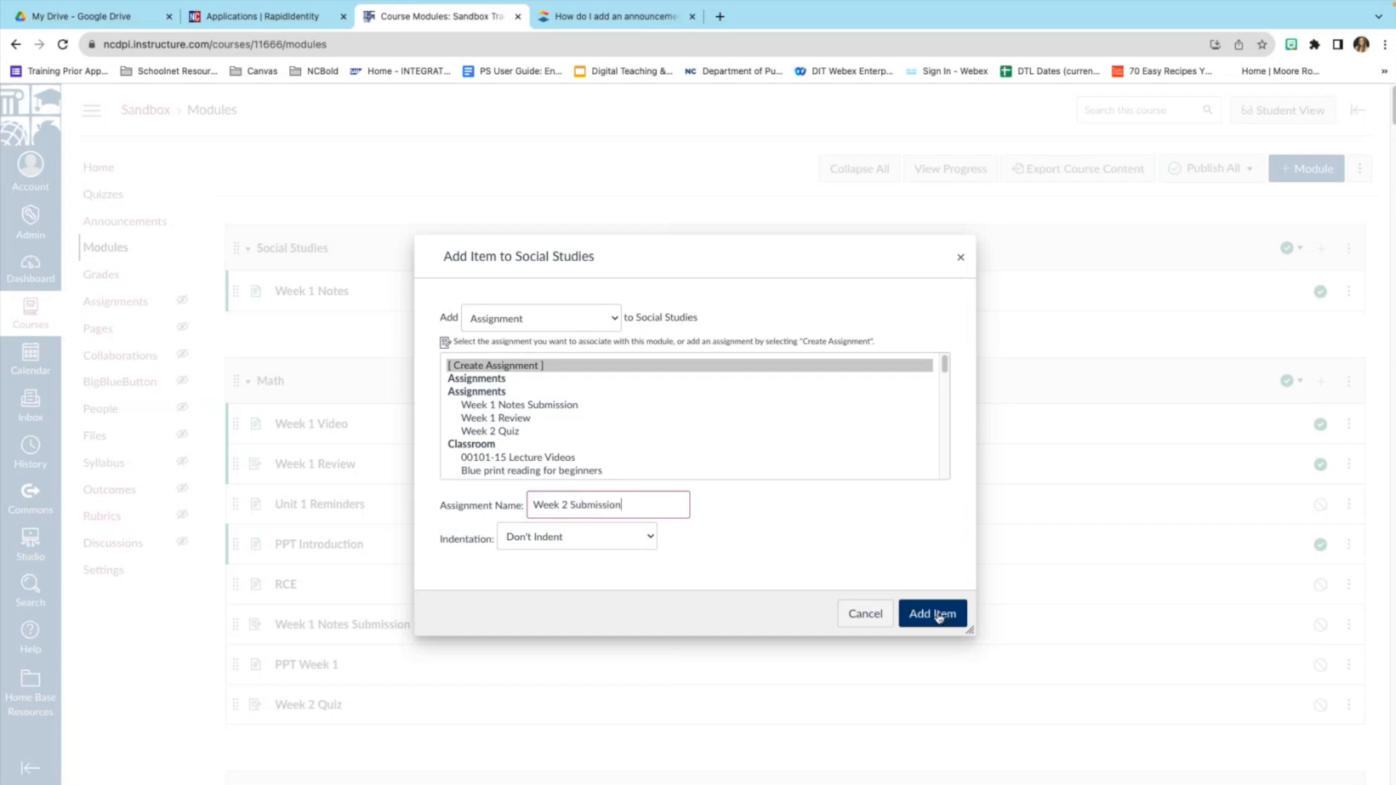
left_click(938, 614)
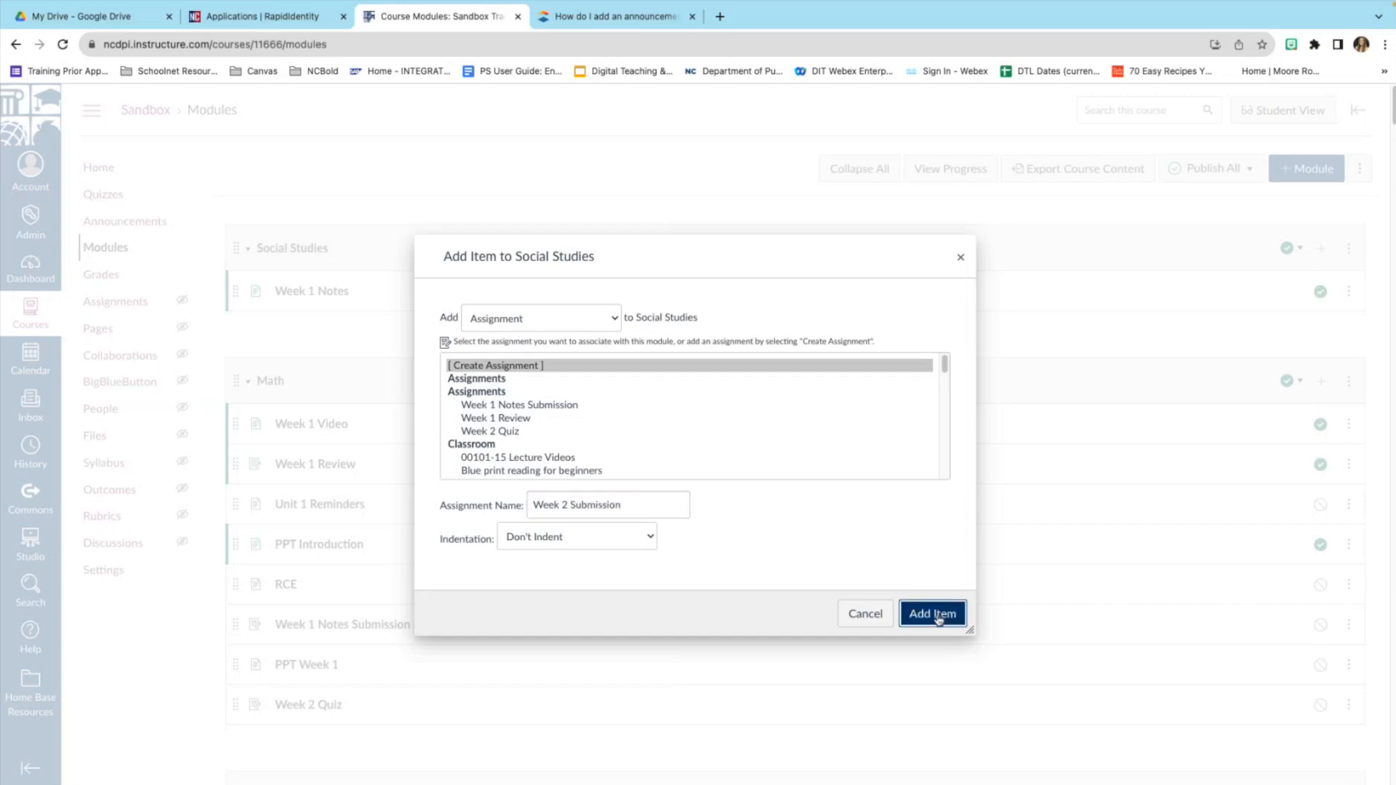
left_click(342, 334)
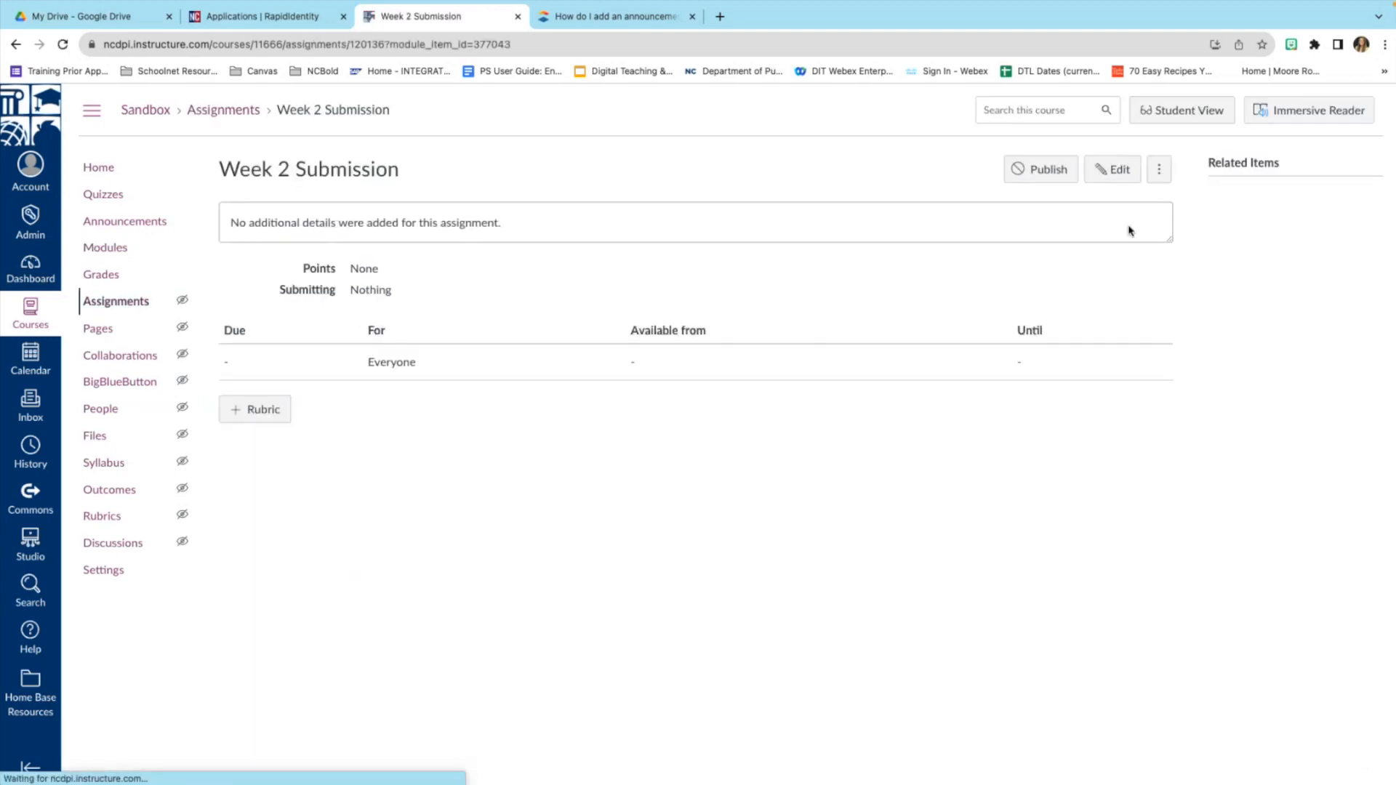
Edit the Week 2 Submission assignment and enter 100 in its Points field.
left_click(1116, 173)
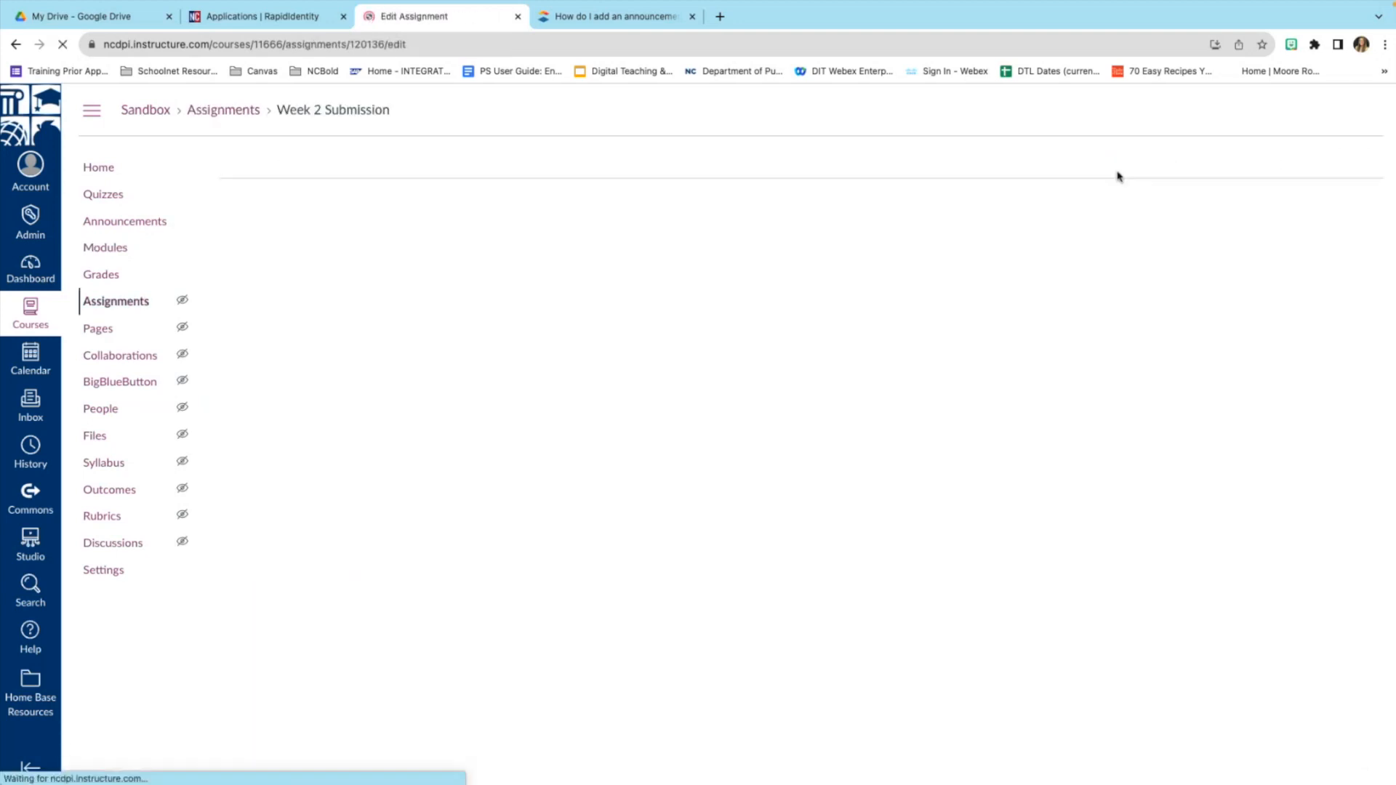
scroll(762, 463, "down", 1)
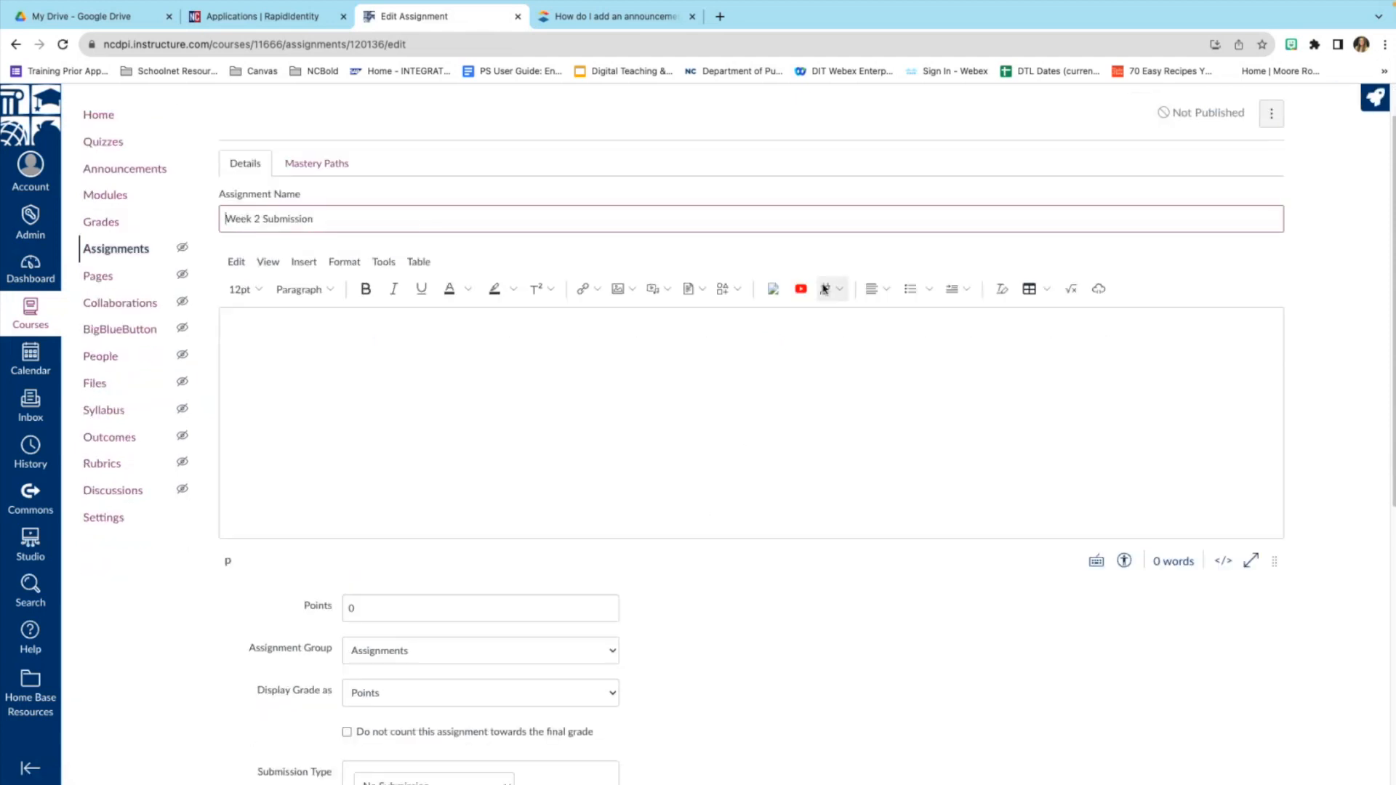
scroll(814, 400, "down", 1)
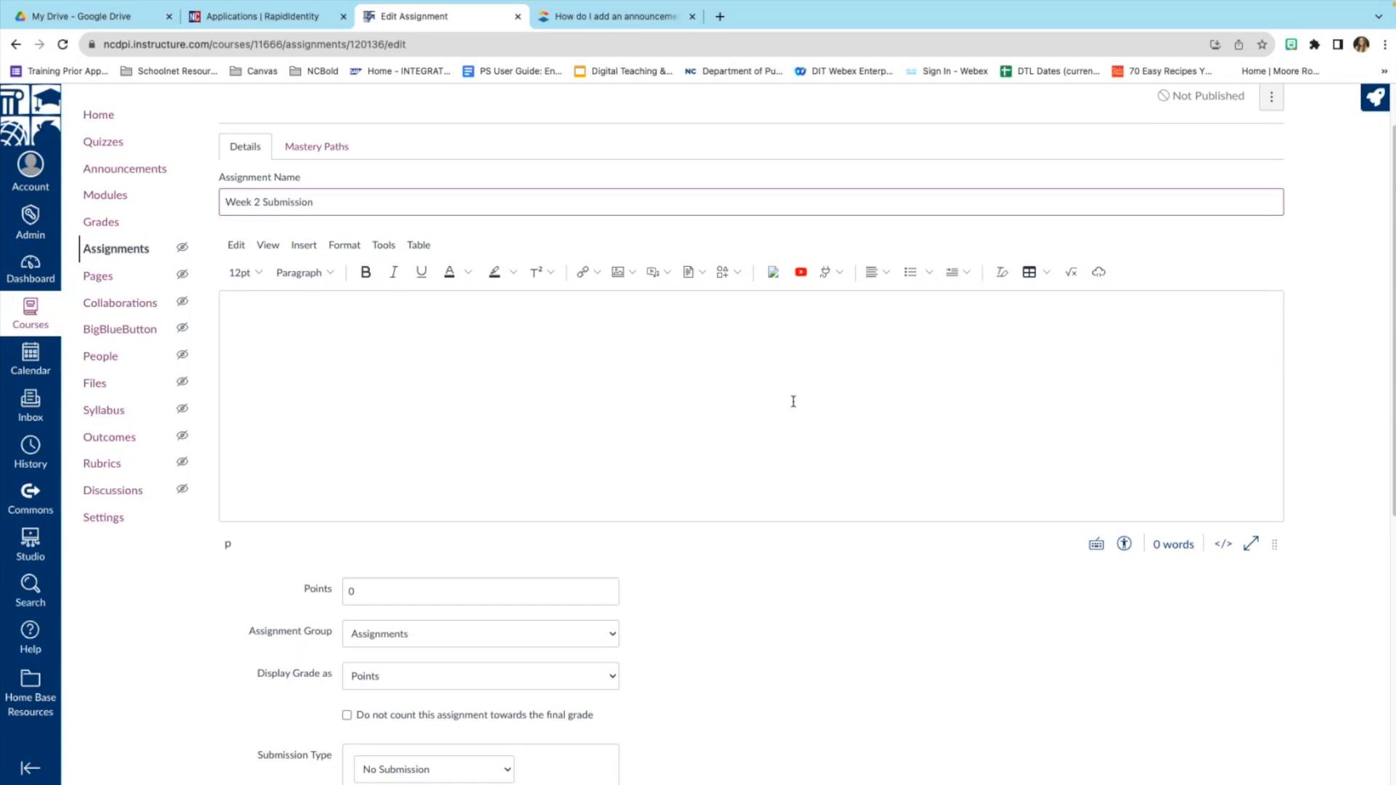
scroll(793, 402, "down", 3)
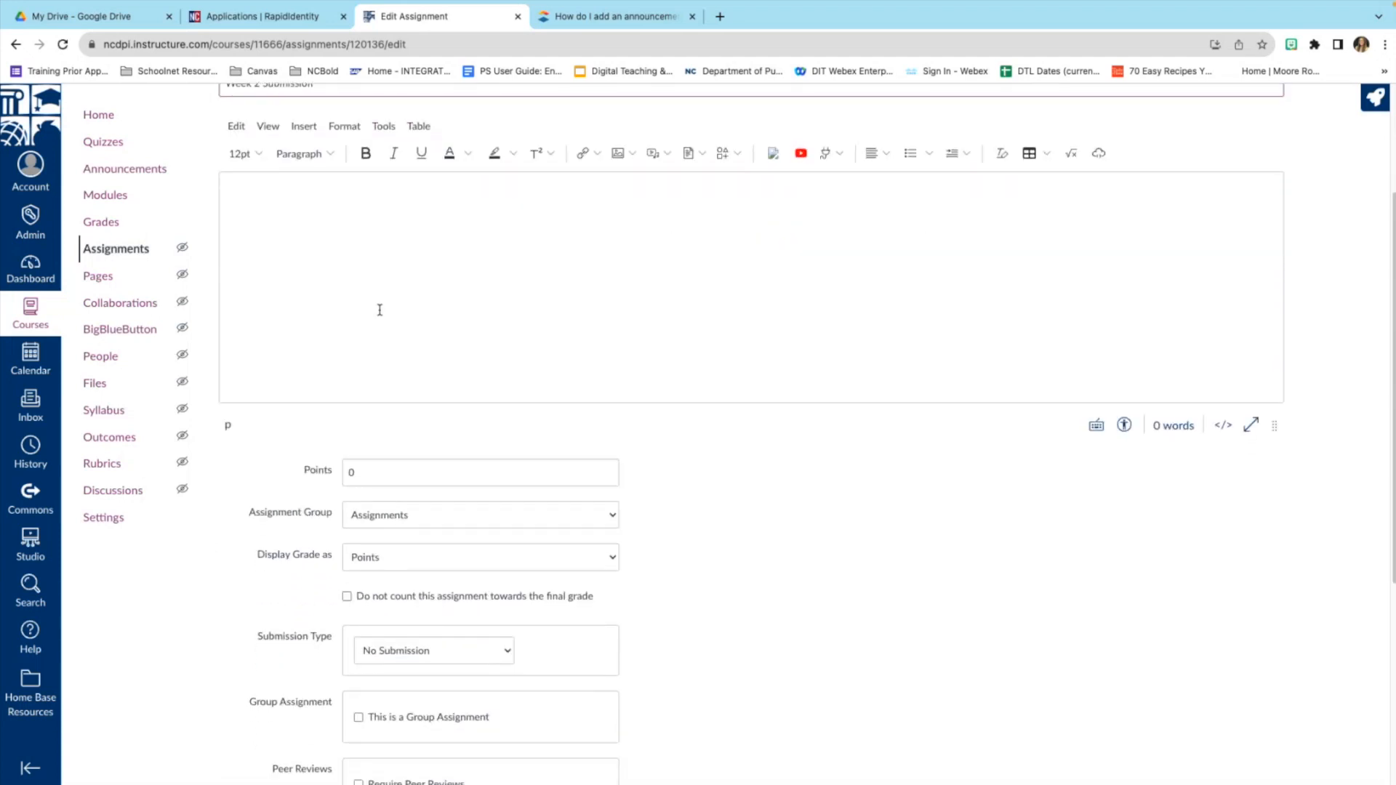
left_click(397, 472)
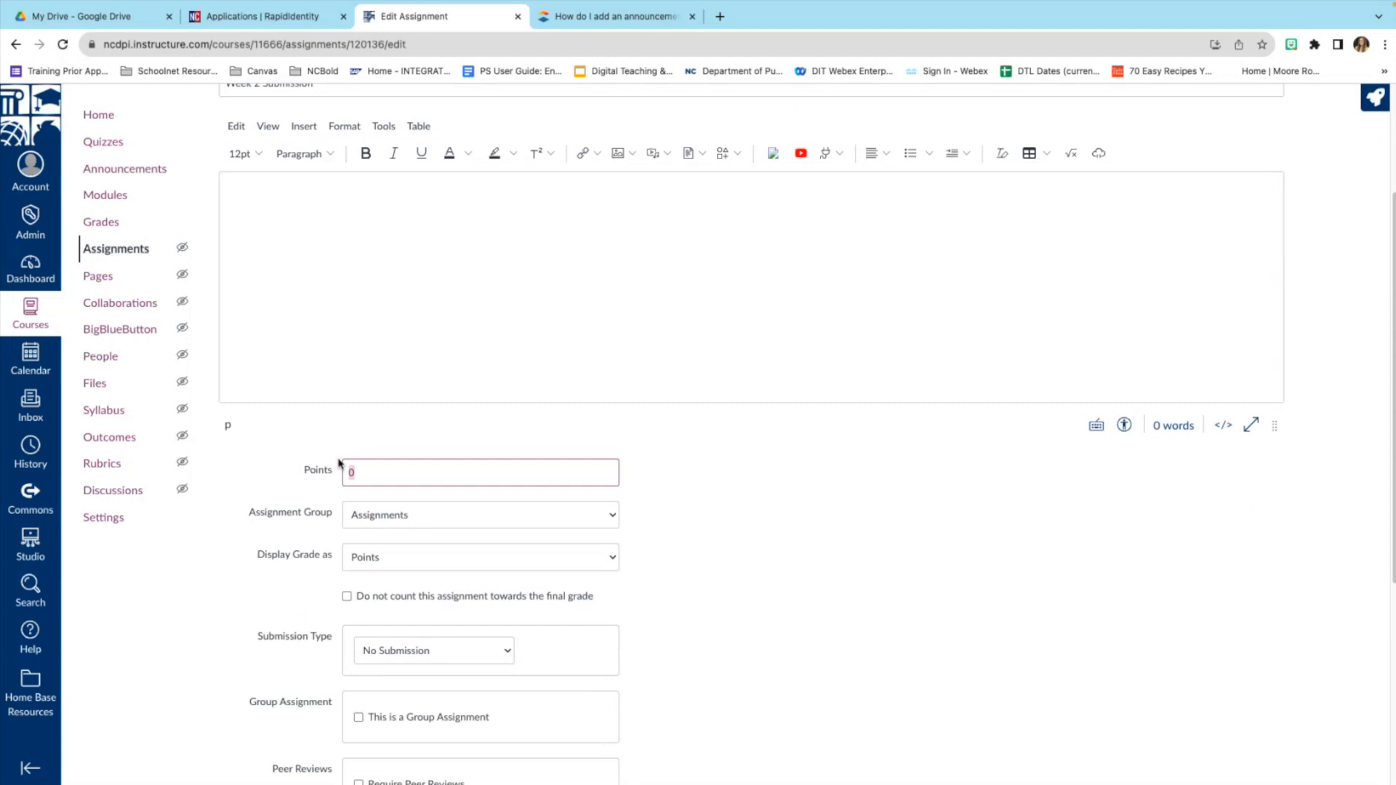
type("100")
scroll(575, 476, "down", 1)
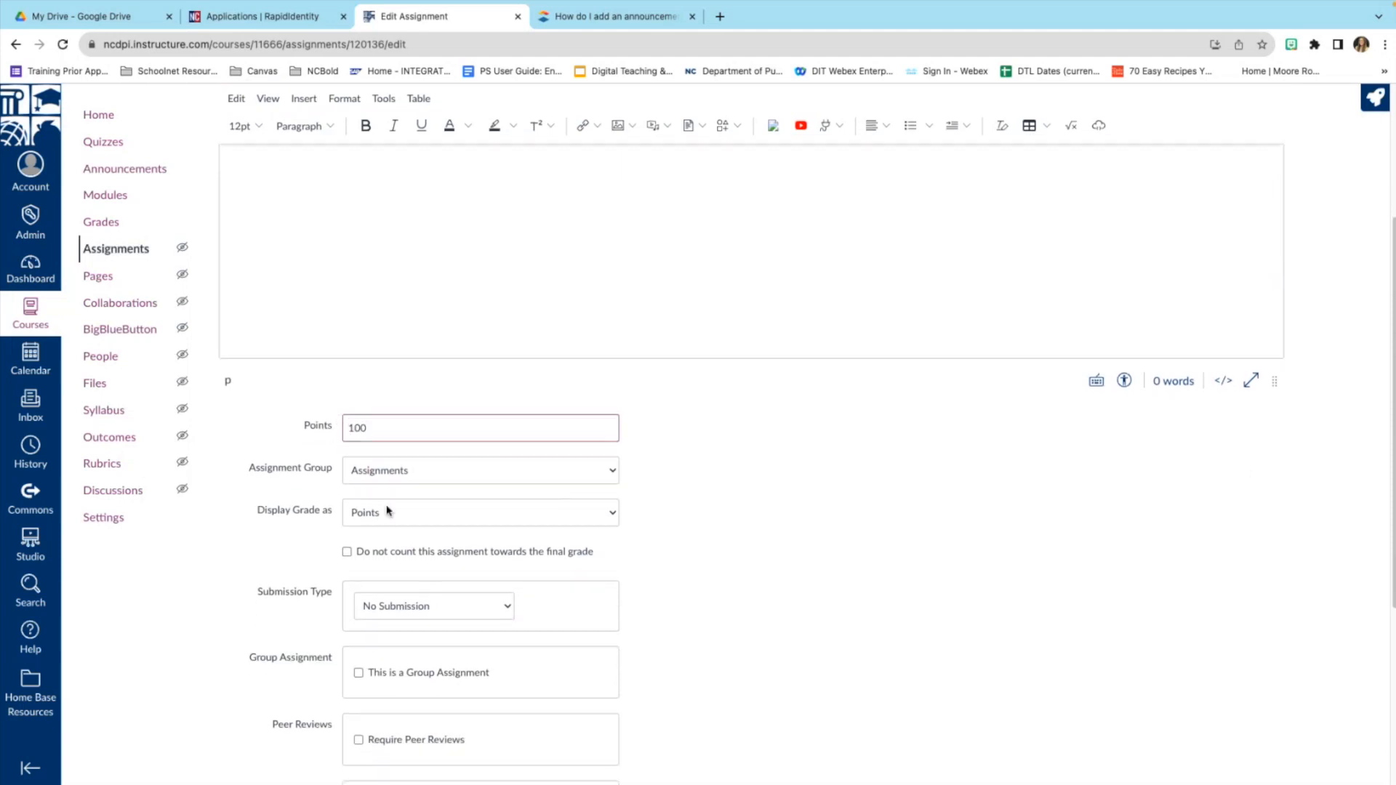
scroll(548, 516, "down", 1)
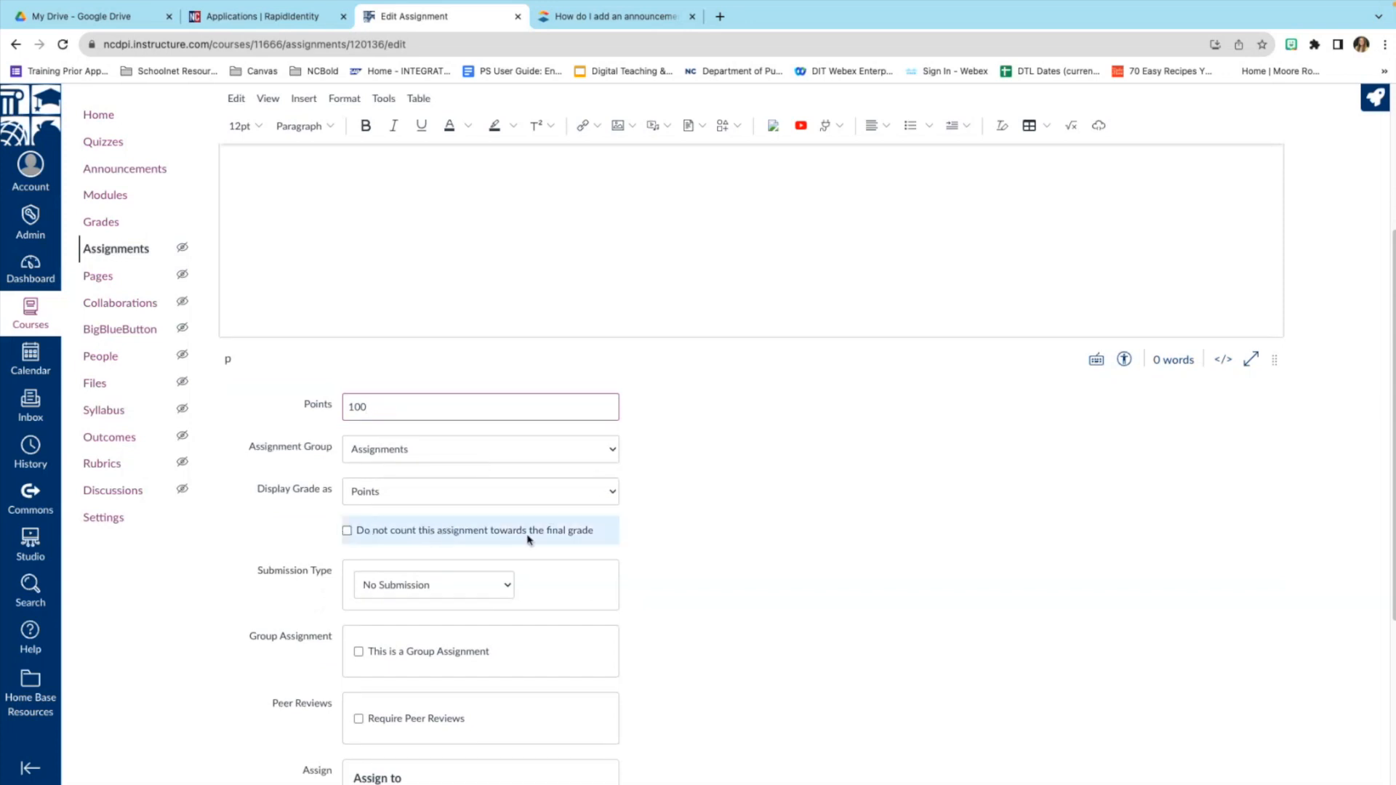
scroll(538, 533, "down", 2)
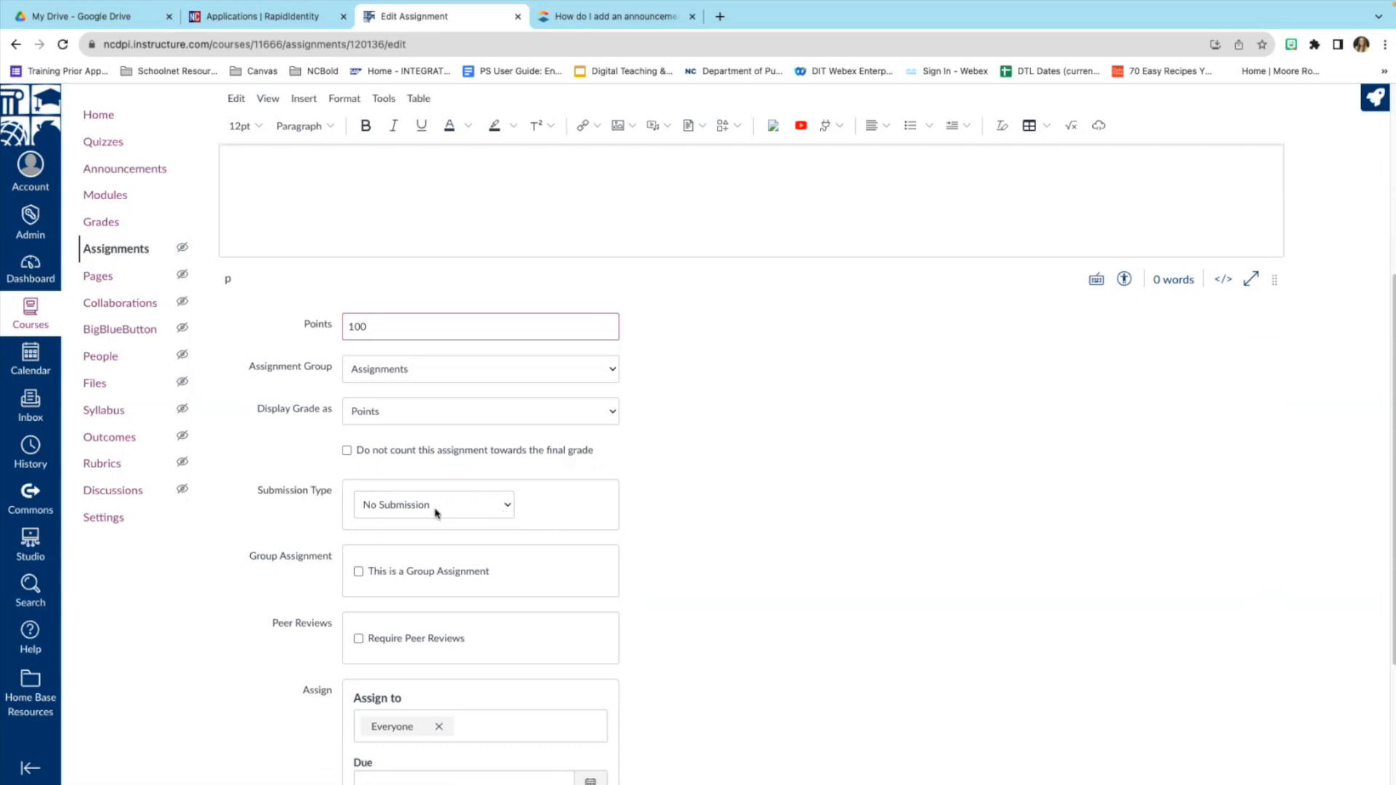
left_click(477, 513)
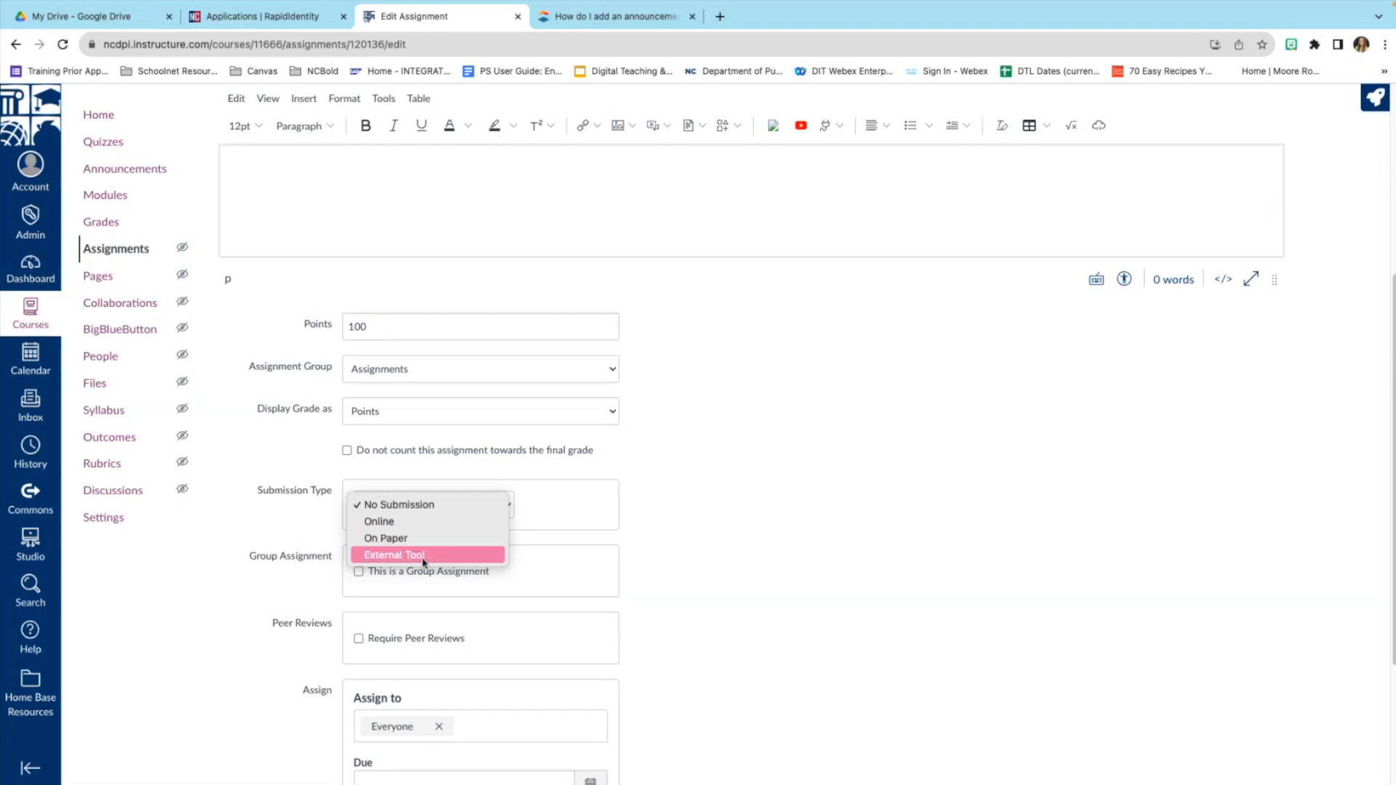
left_click(683, 525)
scroll(562, 512, "down", 3)
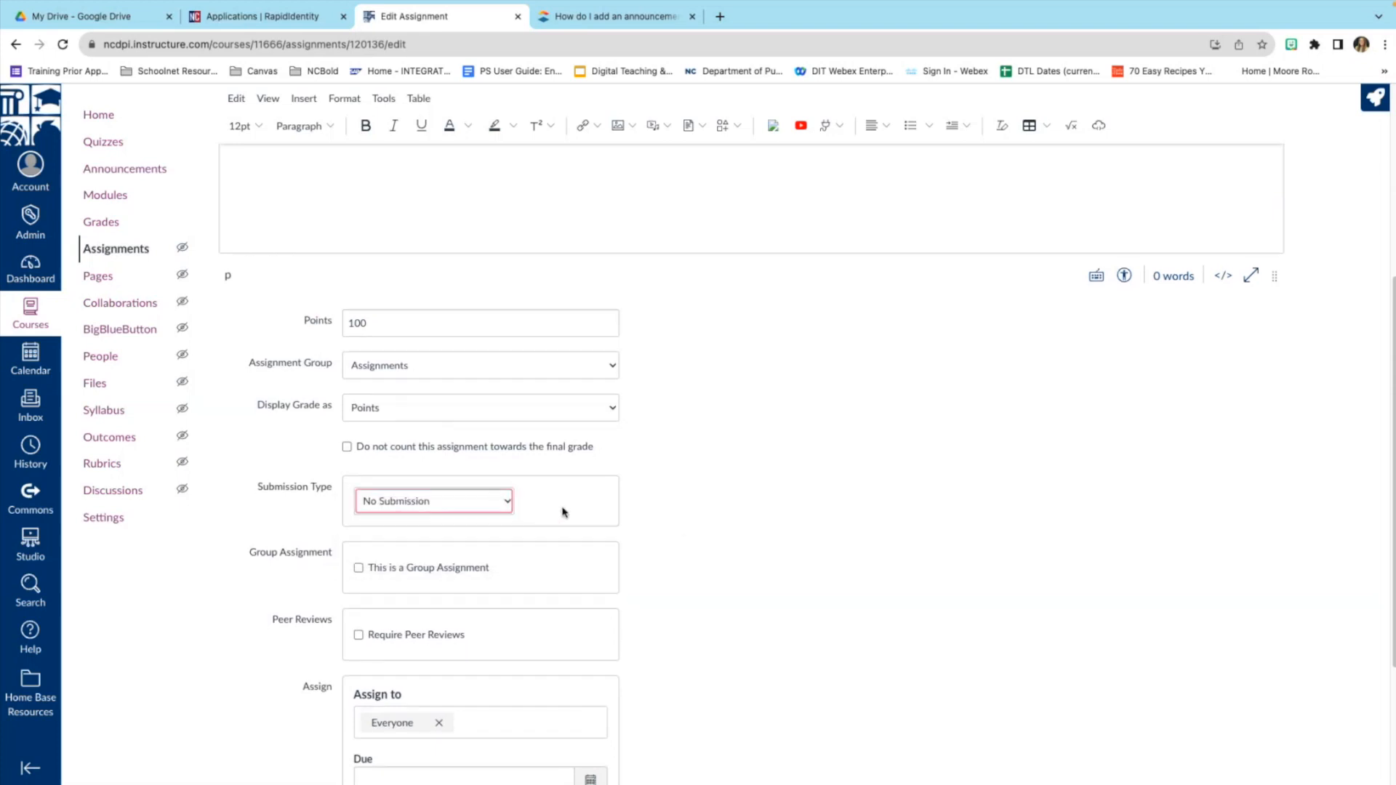
scroll(517, 411, "up", 1)
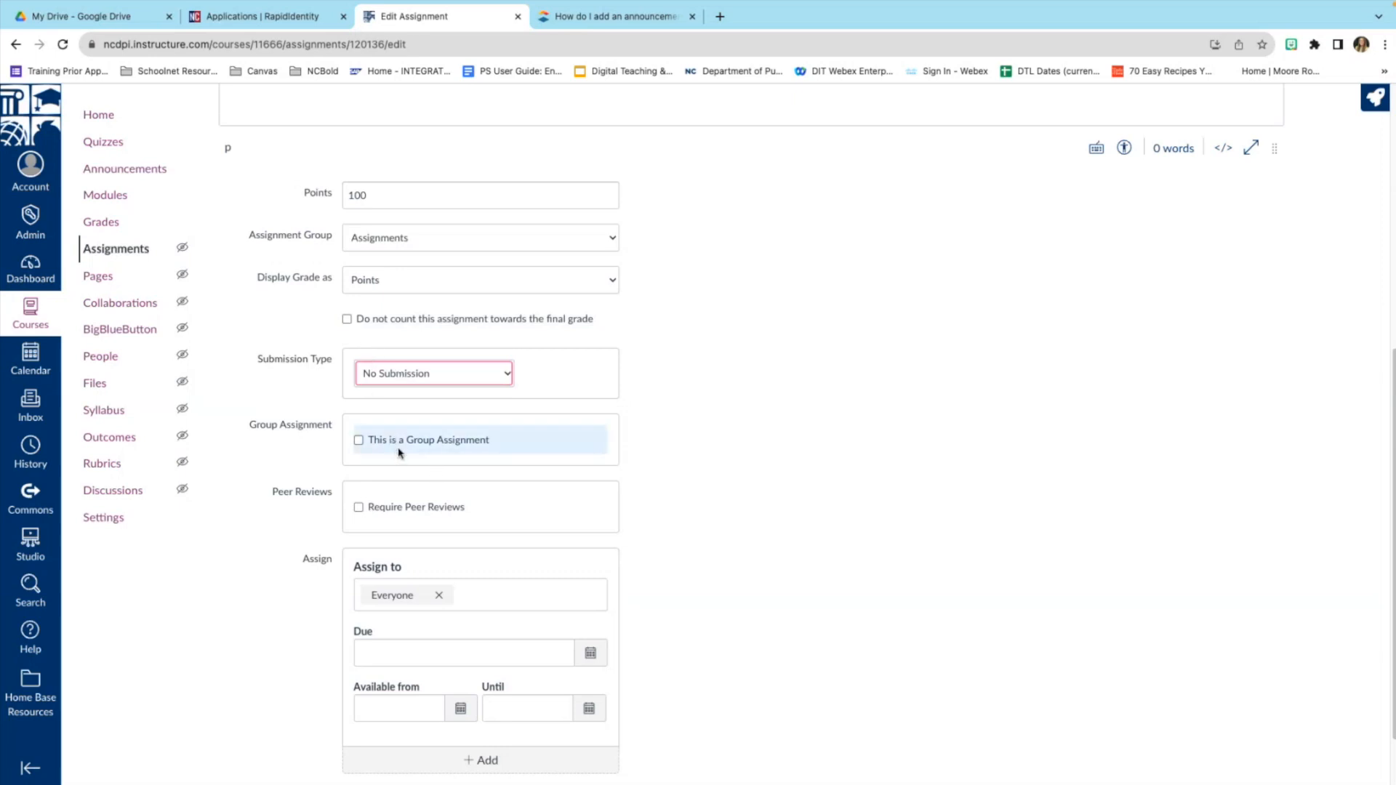
Try the group assignment option, dismissing the new group set prompt.
left_click(359, 441)
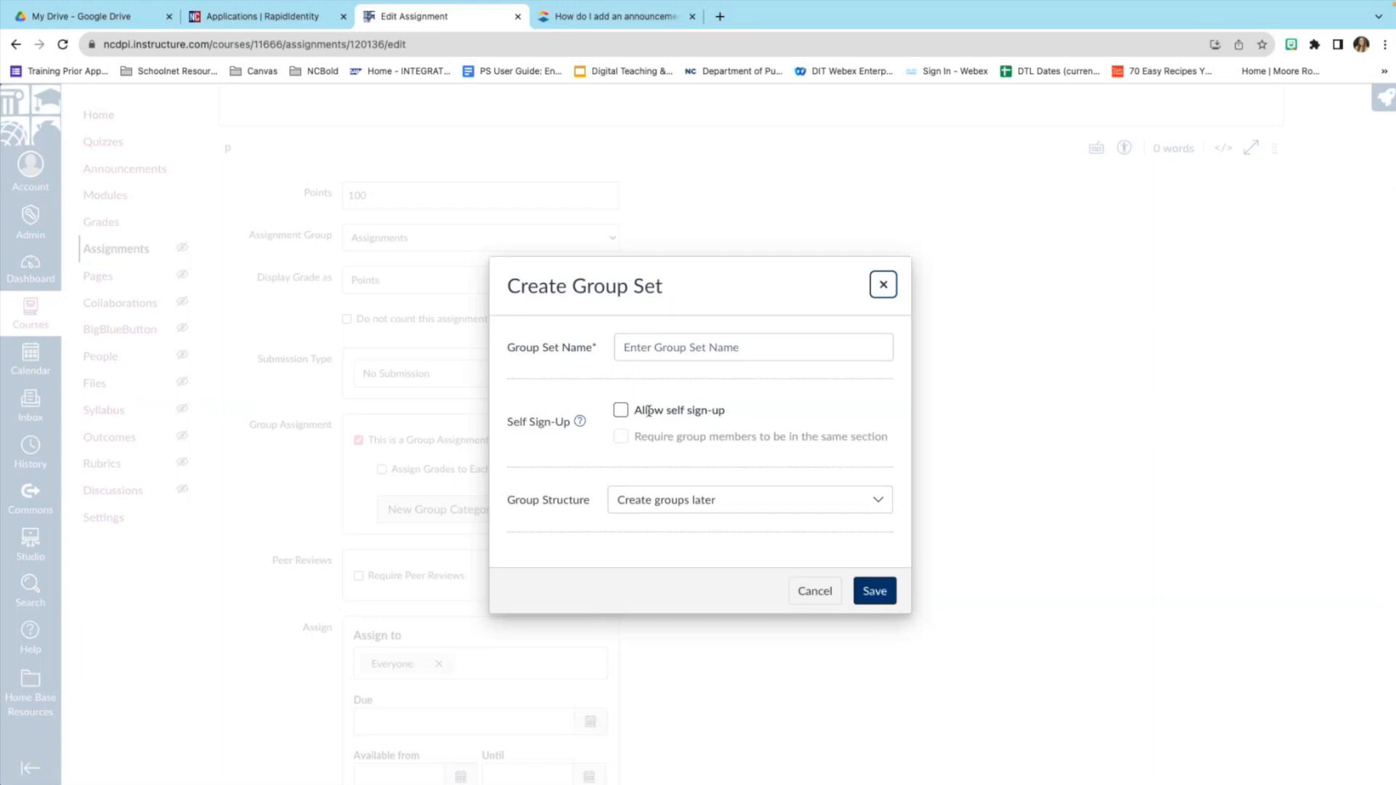
left_click(830, 592)
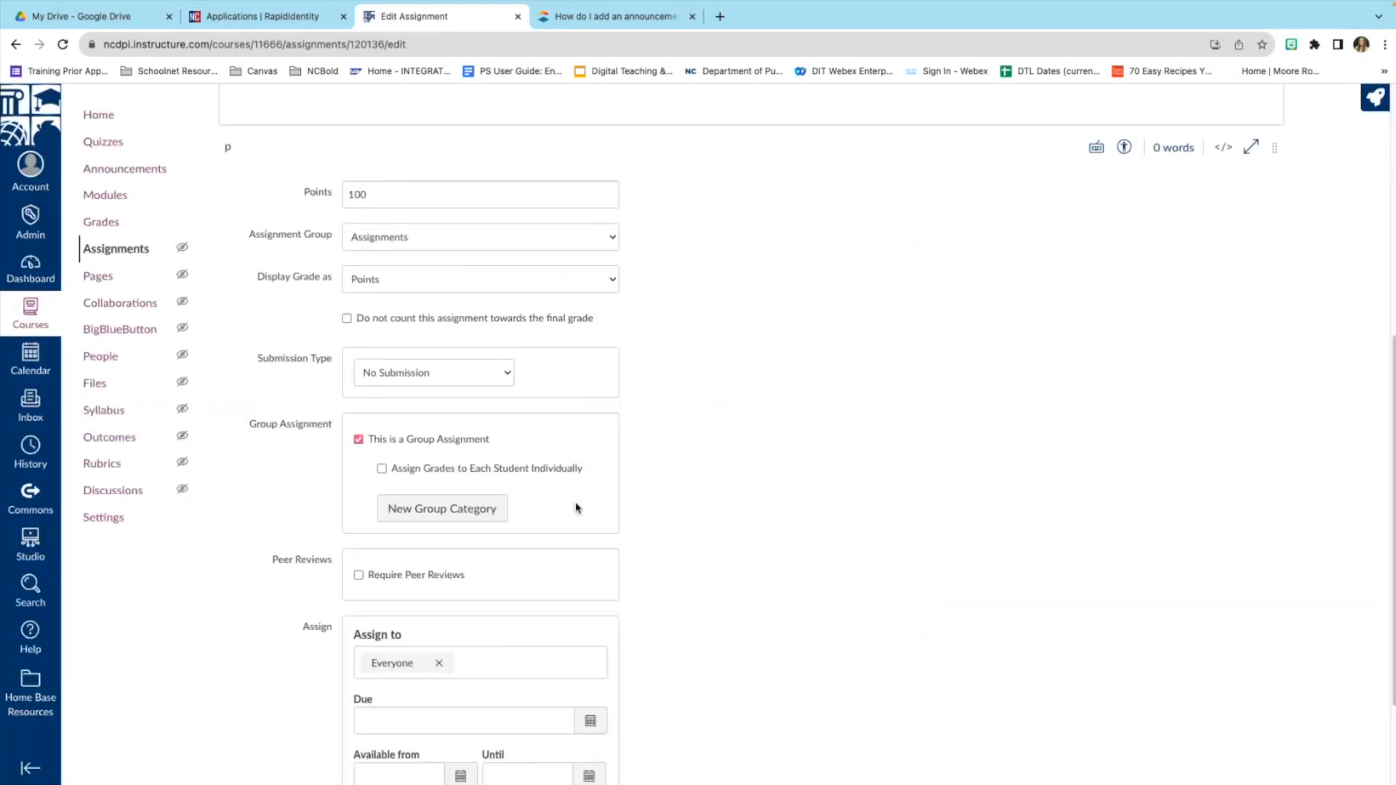
scroll(578, 509, "down", 1)
scroll(578, 509, "down", 1)
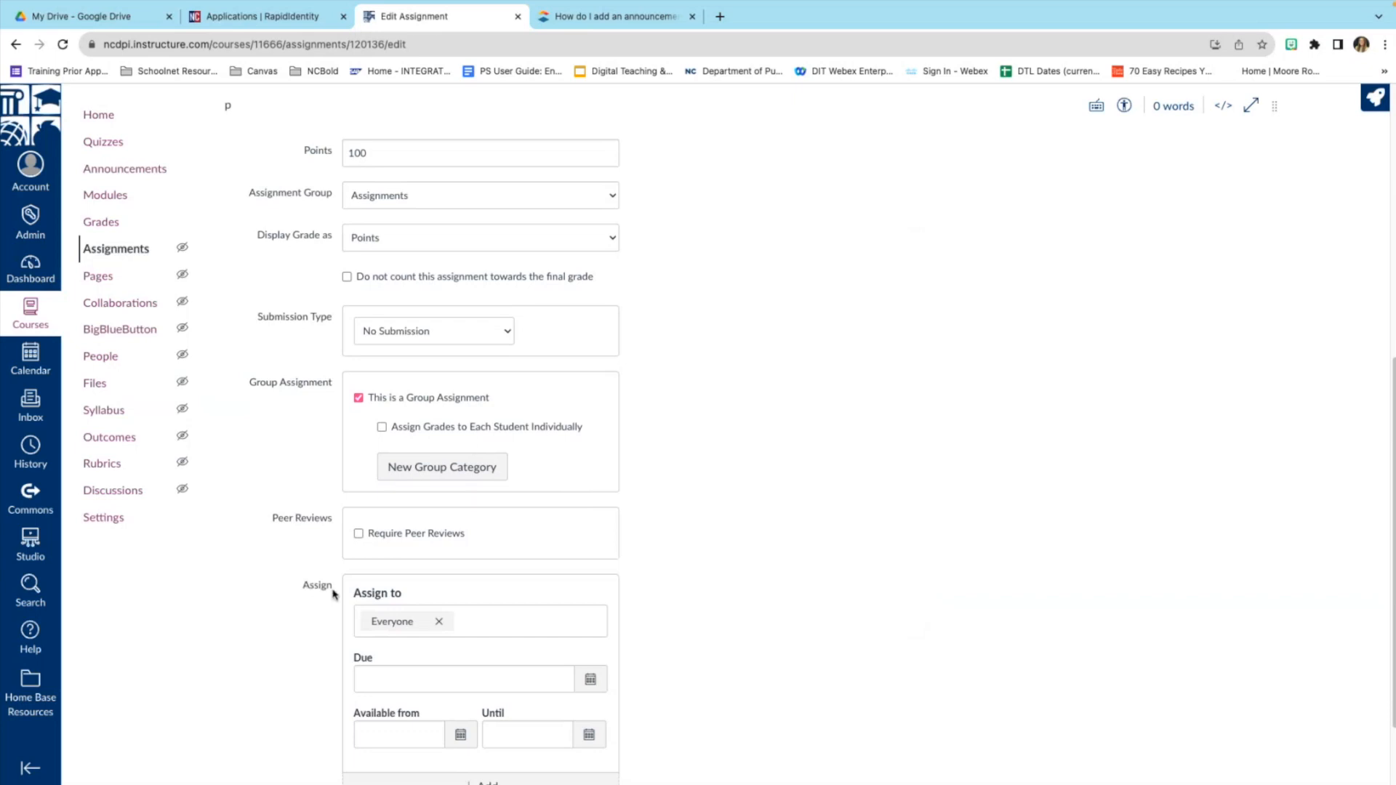
Toggle Require Peer Reviews on and back off, then view the Assign to choices.
left_click(357, 534)
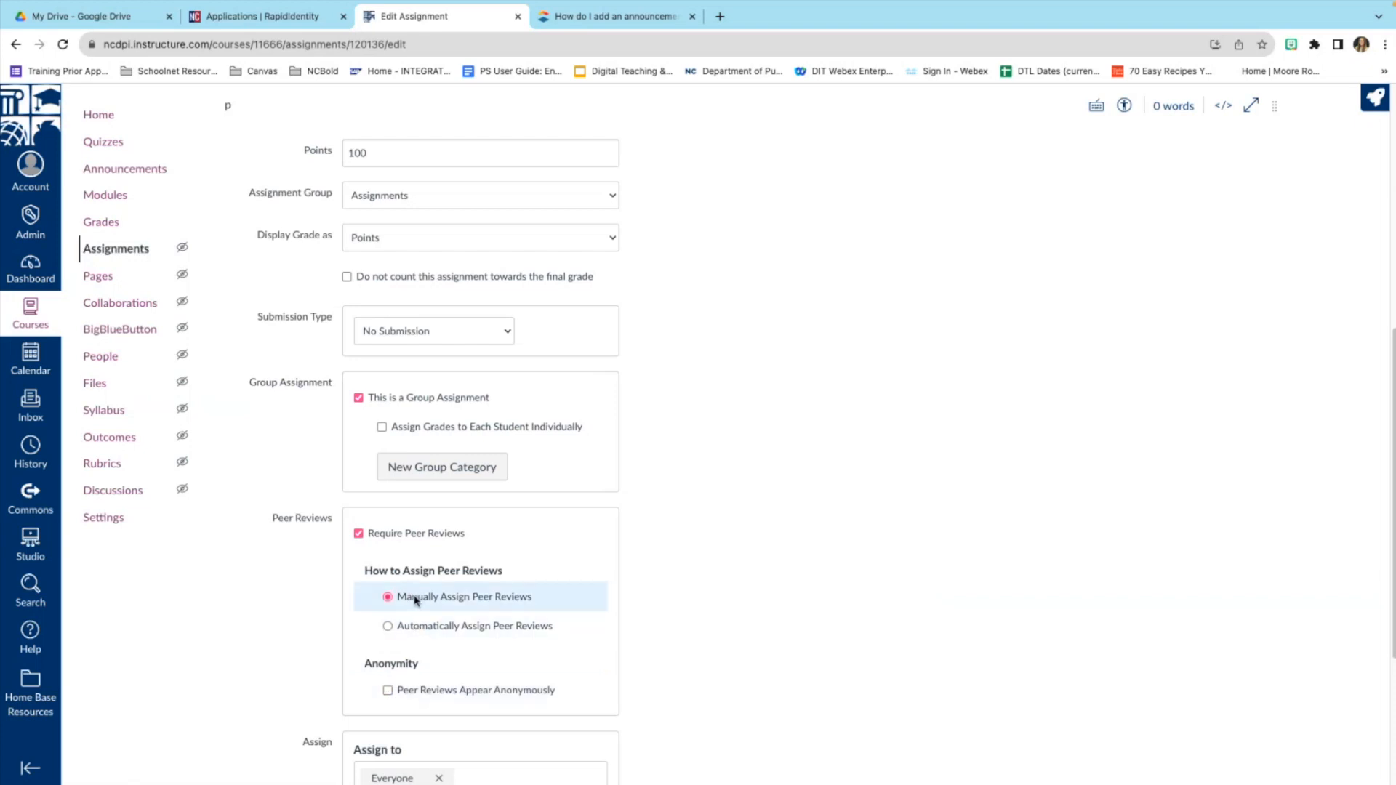
left_click(358, 535)
left_click(359, 398)
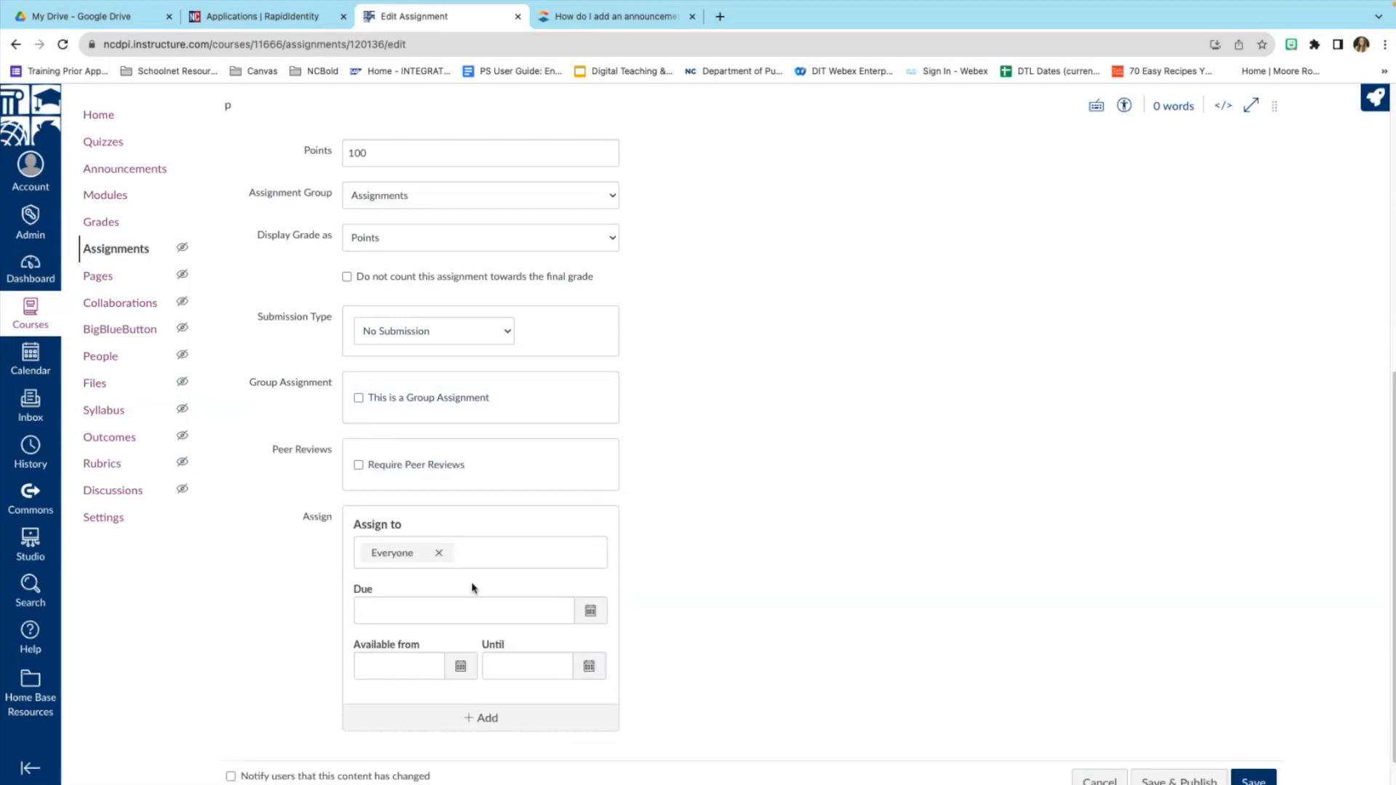
scroll(471, 583, "down", 1)
left_click(492, 516)
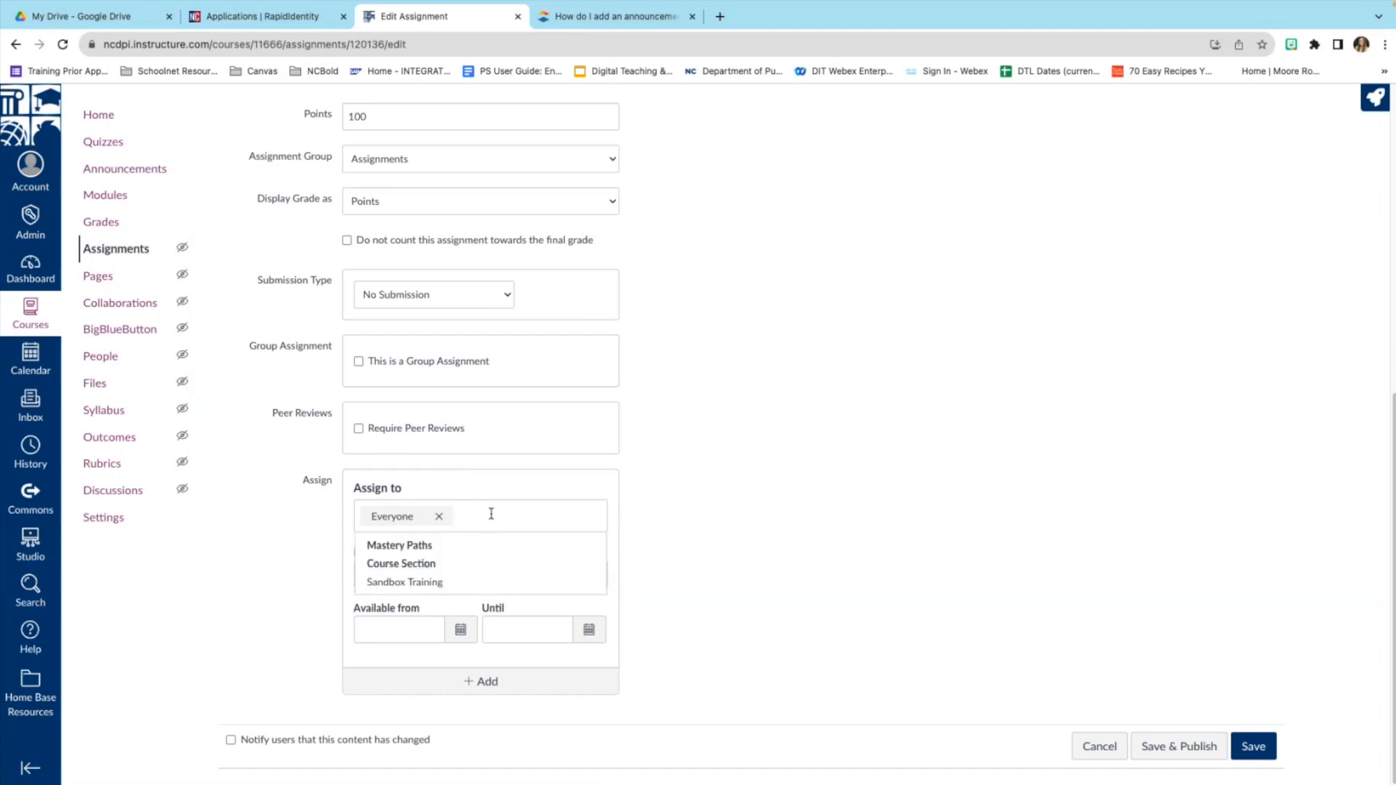
left_click(647, 534)
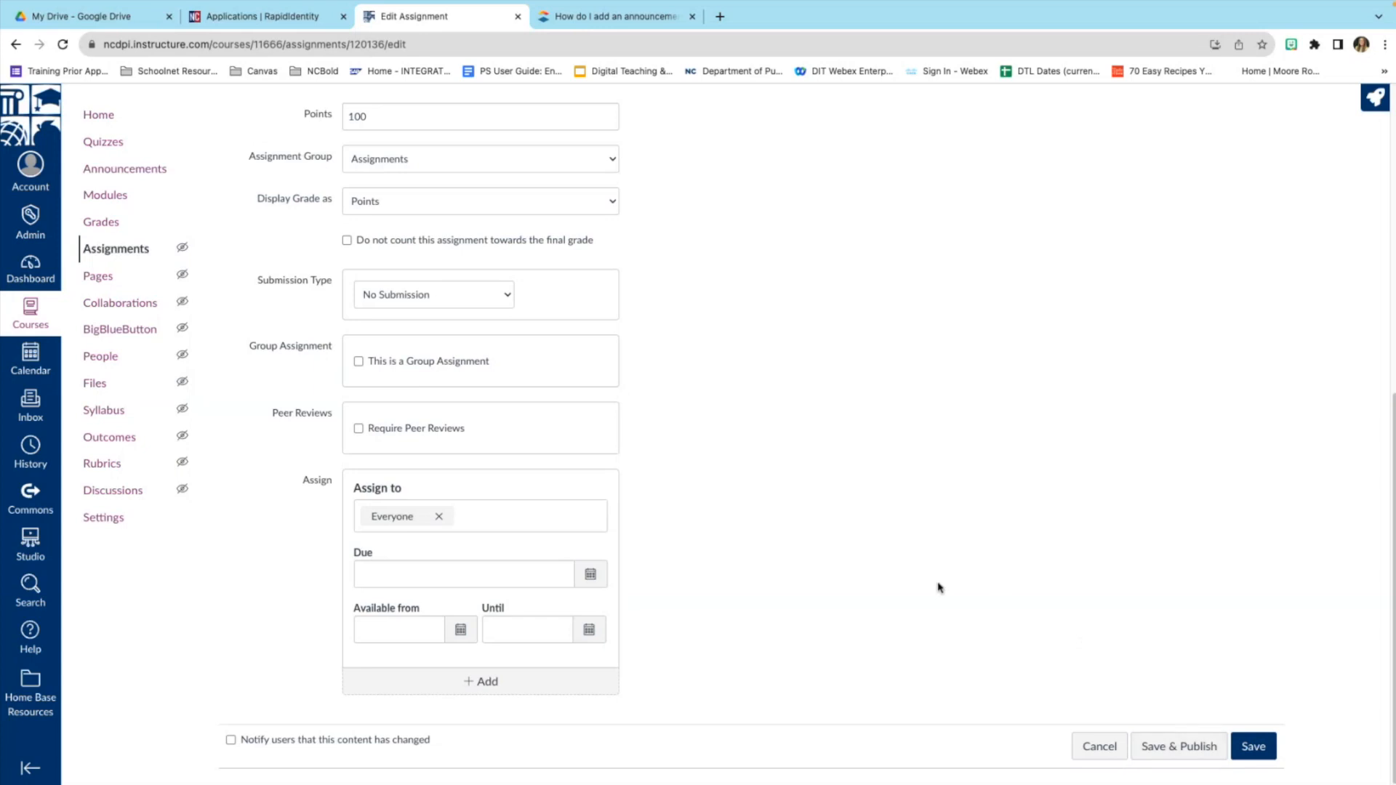
scroll(936, 582, "up", 3)
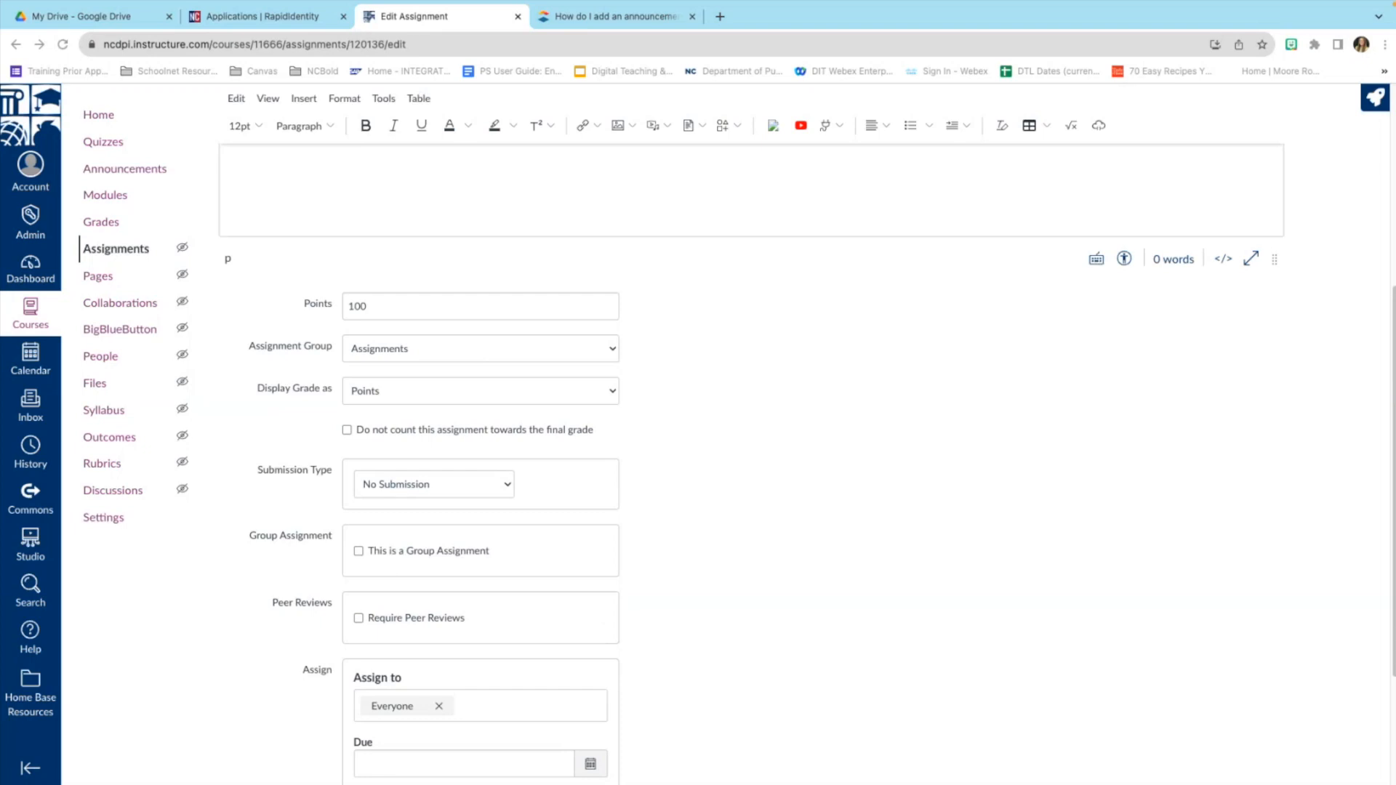
scroll(803, 471, "up", 3)
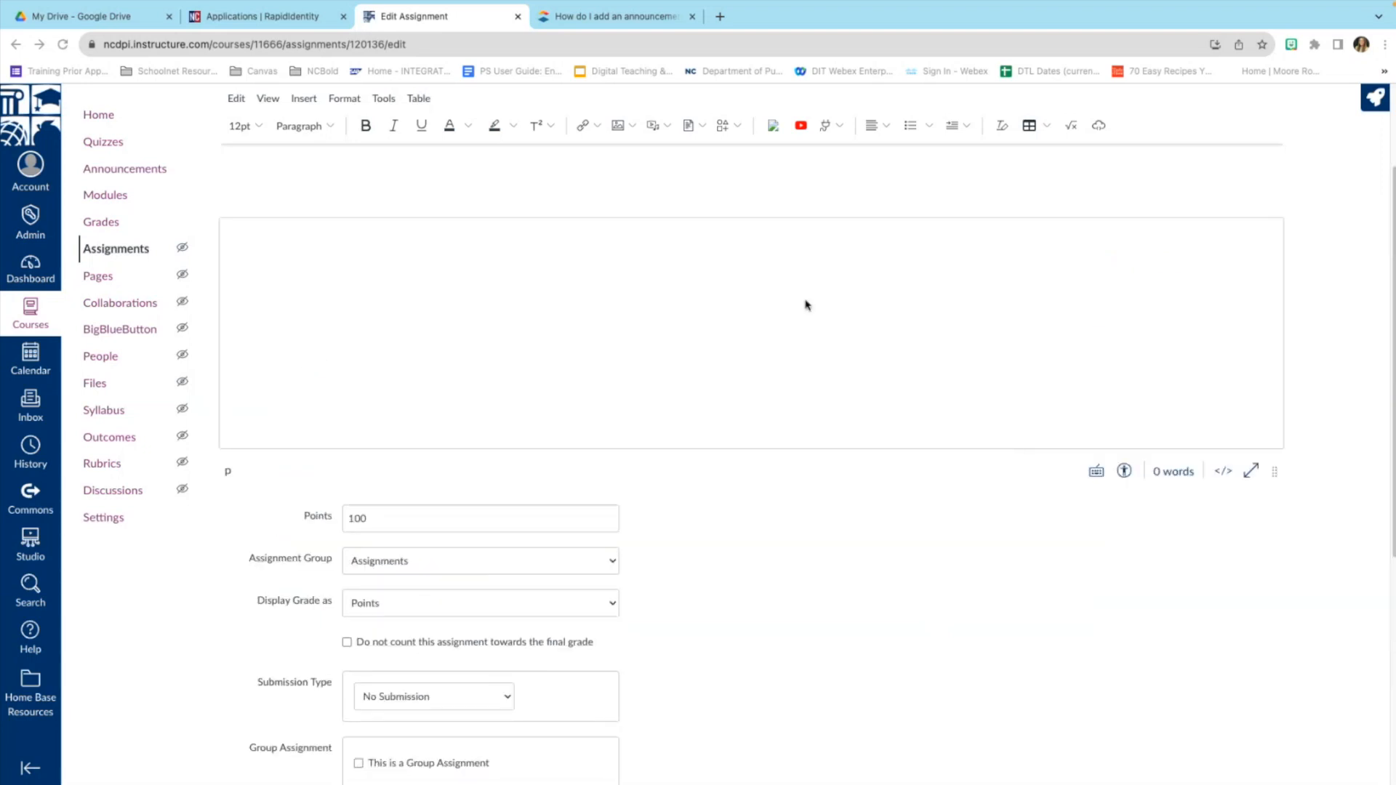
scroll(415, 268, "up", 2)
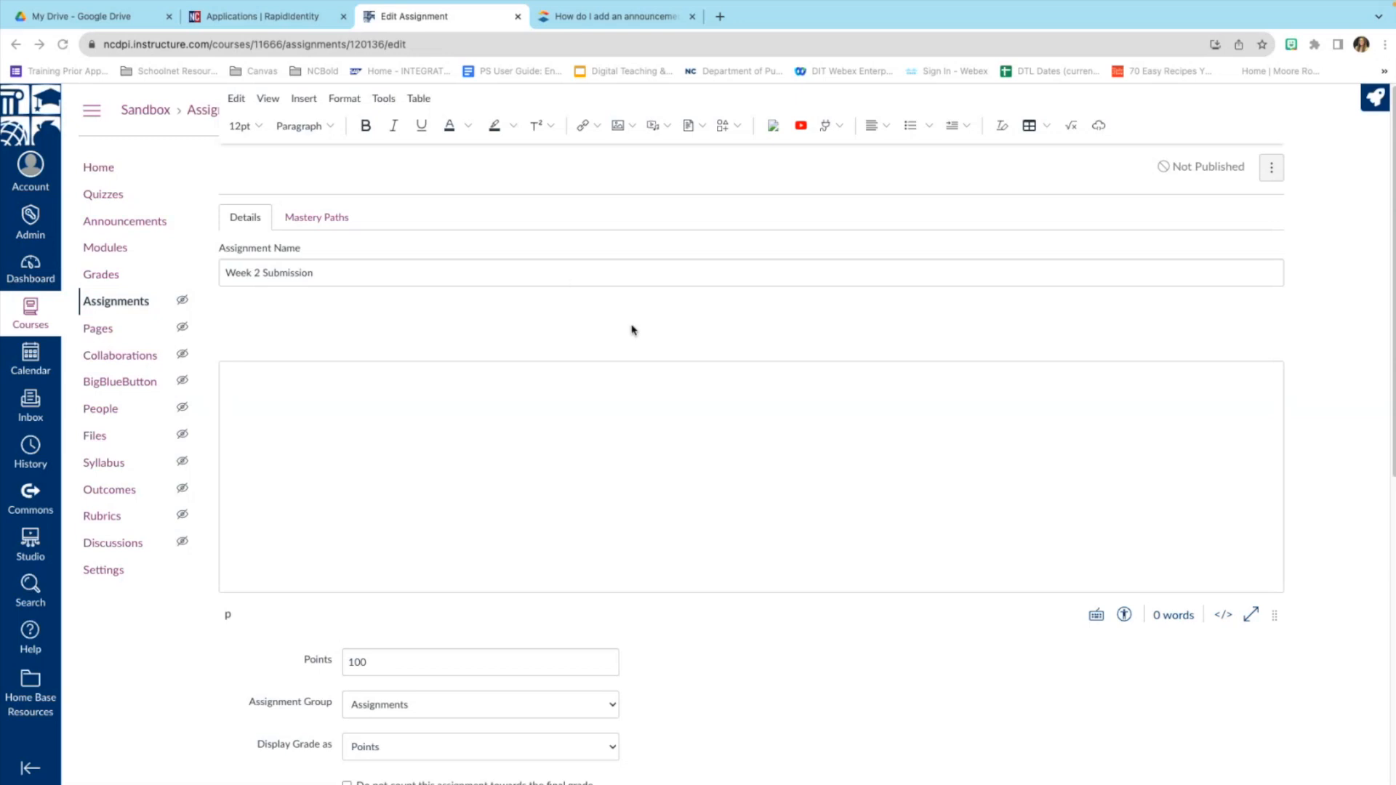
scroll(749, 523, "down", 7)
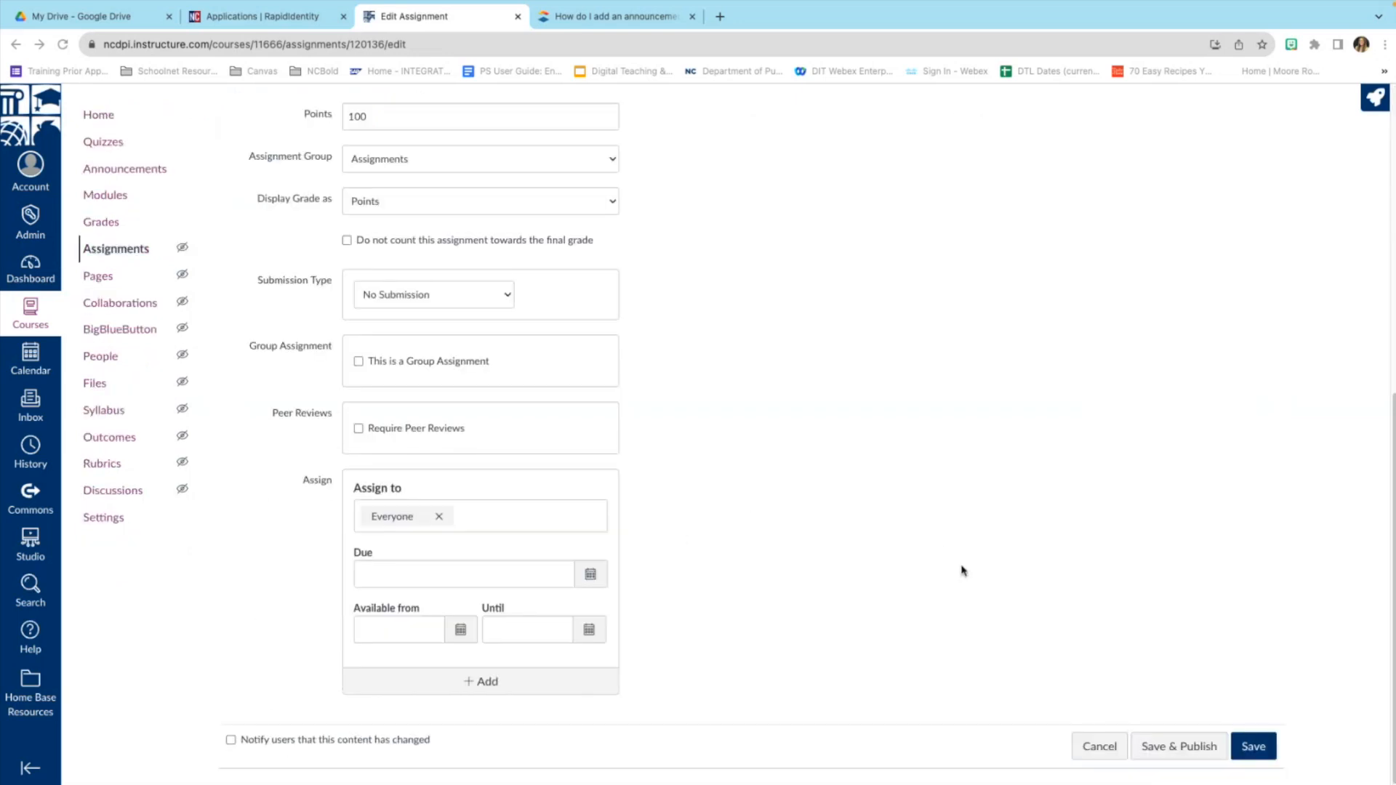
Cancel the Week 2 Submission edits unsaved and go to the Sandbox Training Home page.
left_click(1099, 748)
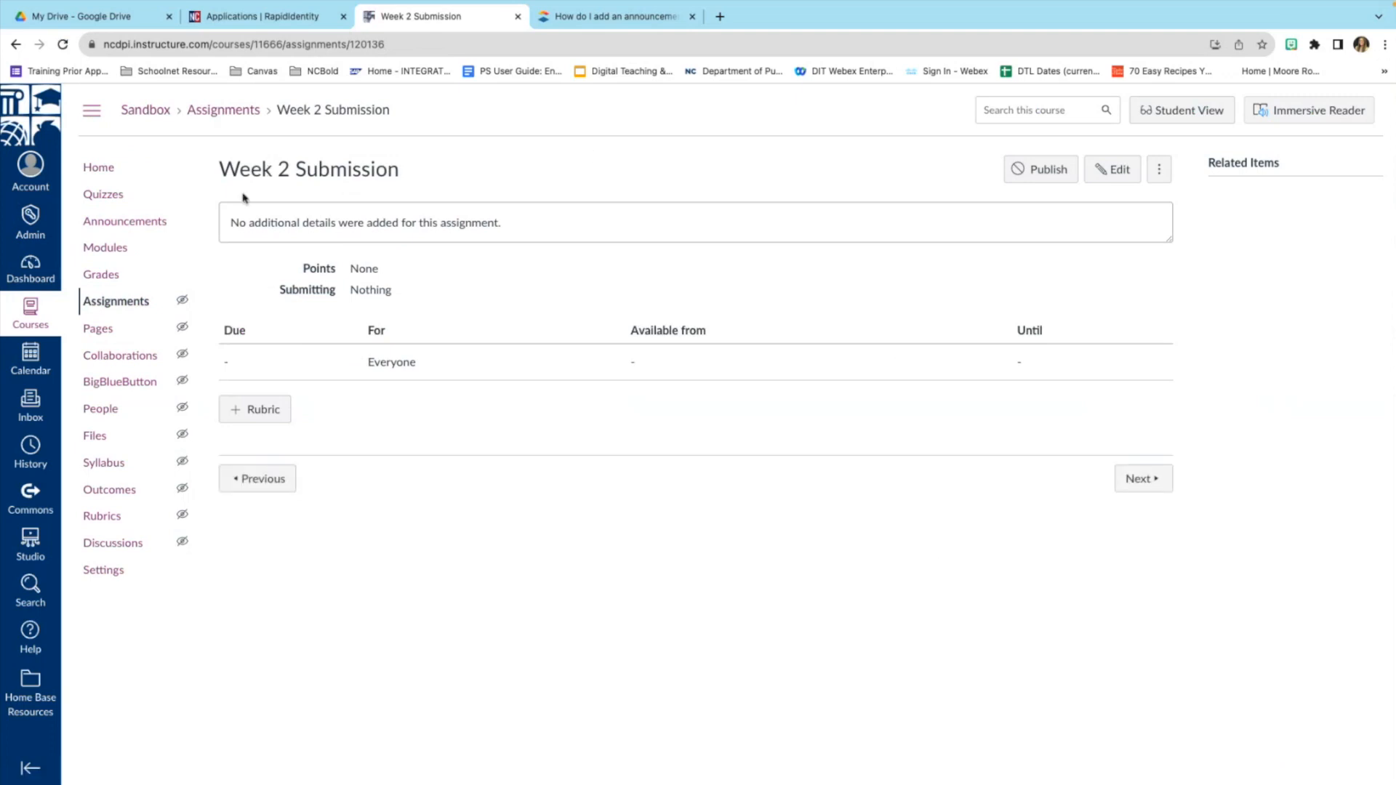
left_click(108, 169)
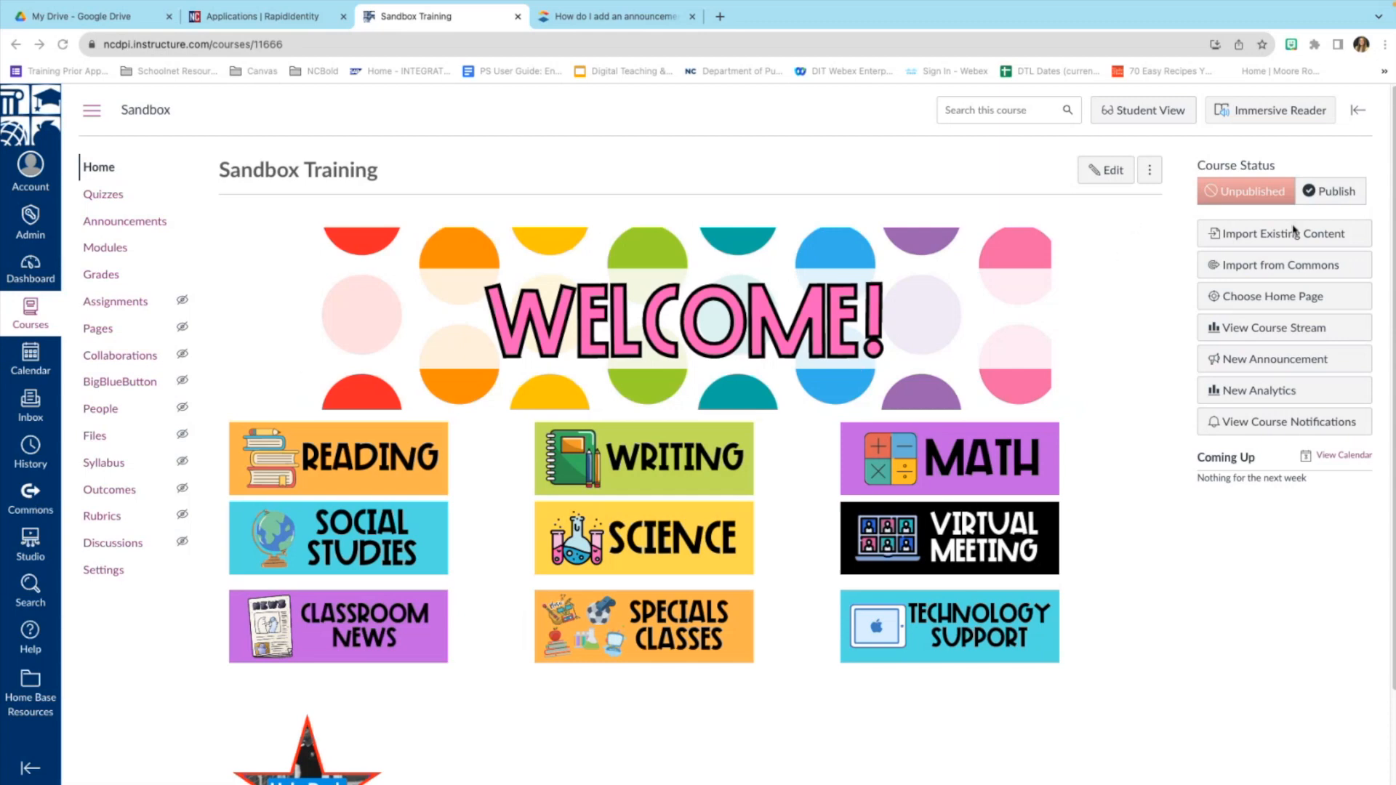
Open Import from Commons and browse its 266,211 featured shared resources.
left_click(1286, 272)
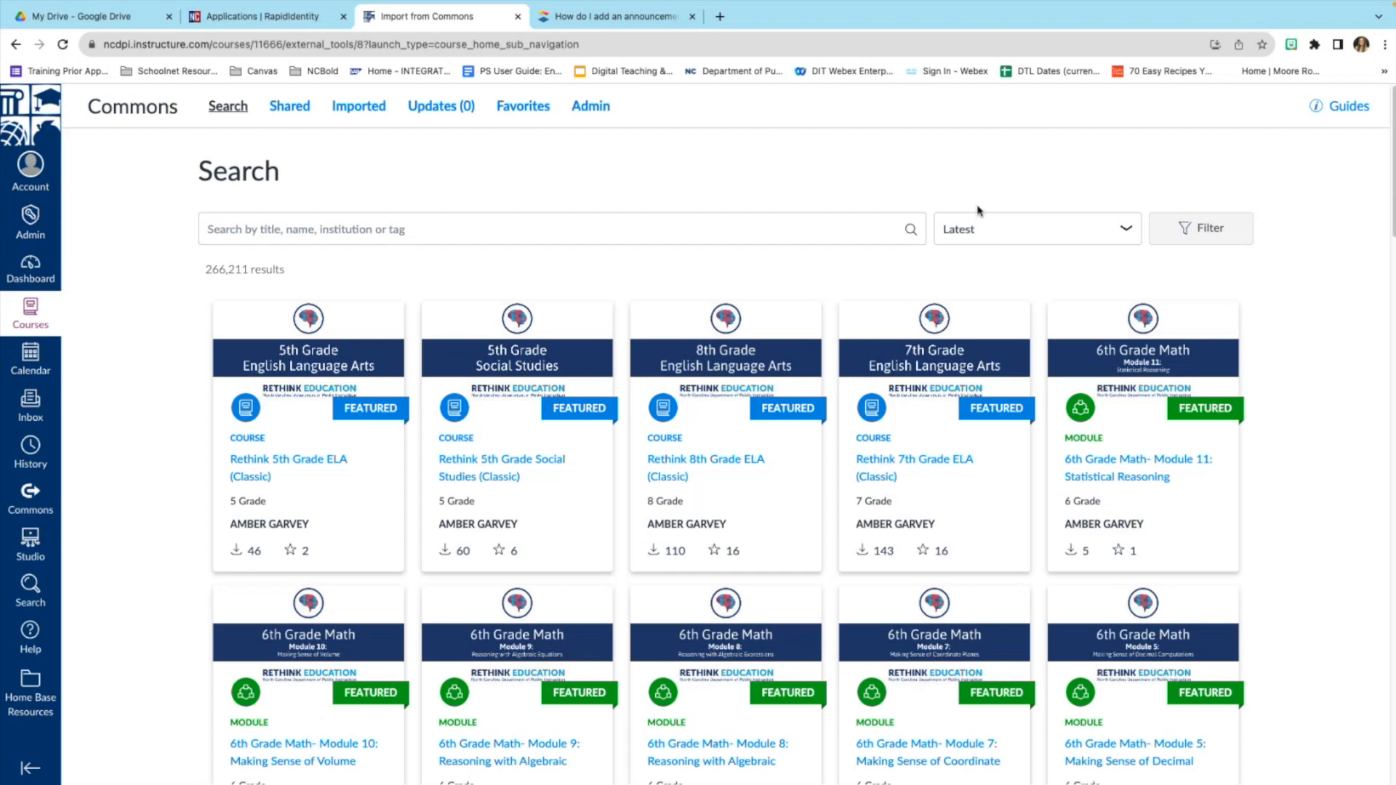
scroll(696, 270, "down", 1)
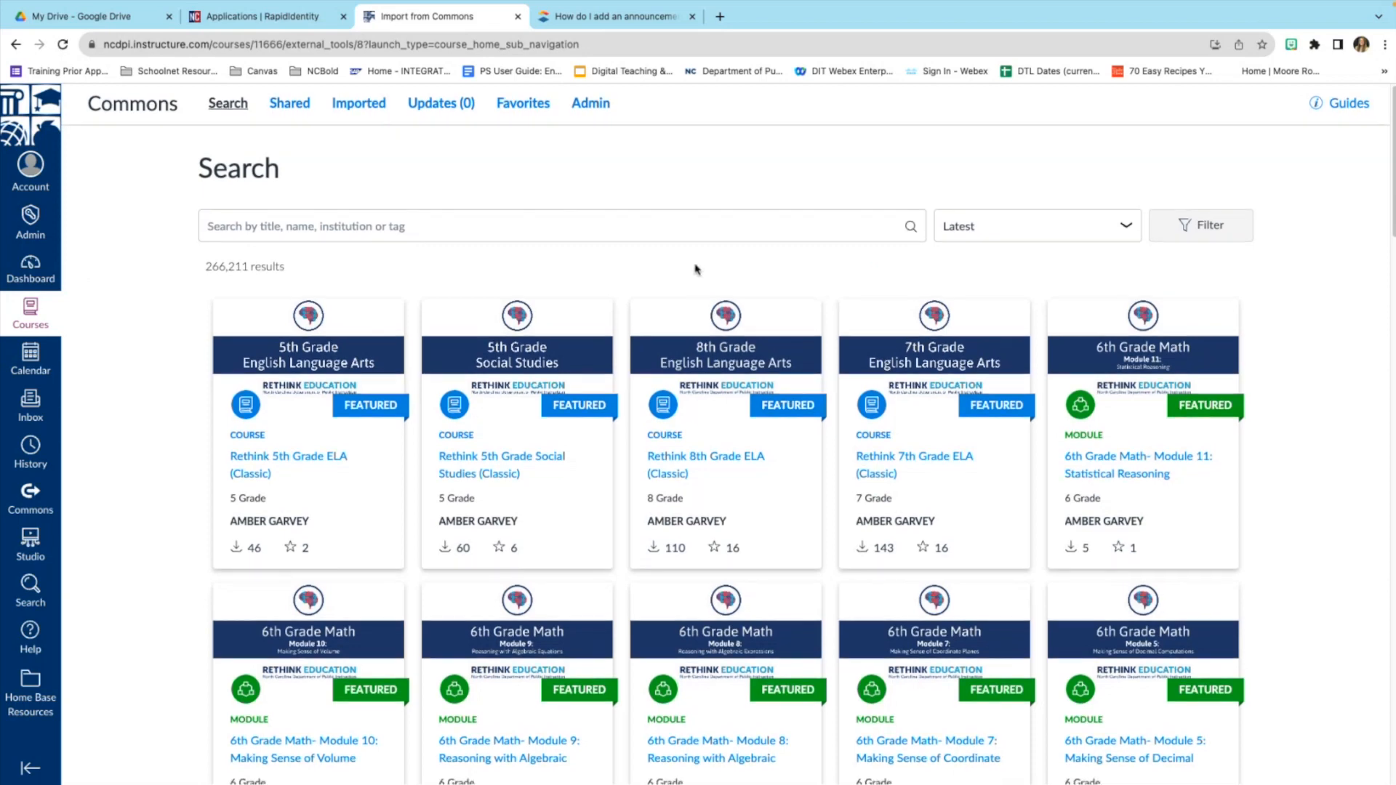
scroll(695, 265, "down", 1)
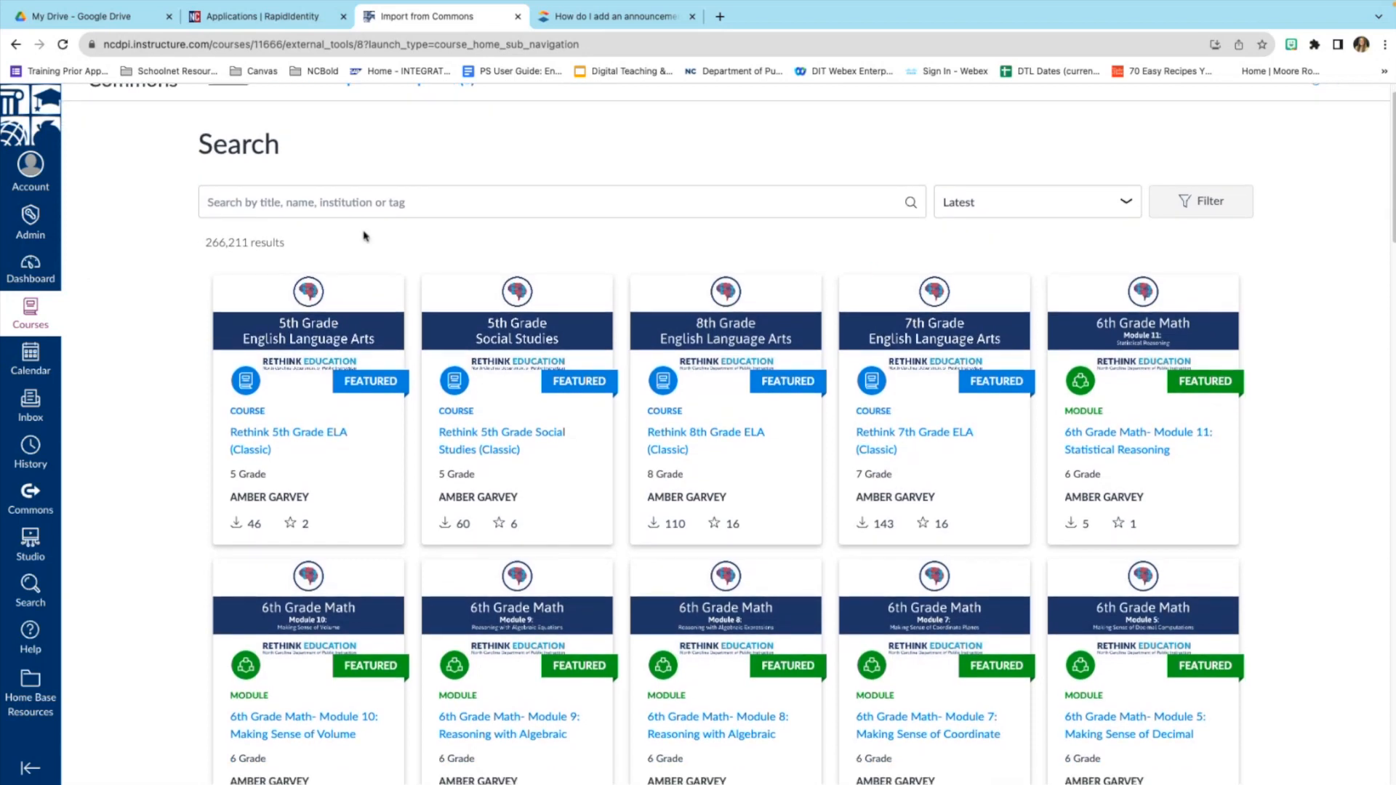
scroll(801, 489, "down", 8)
scroll(771, 501, "down", 8)
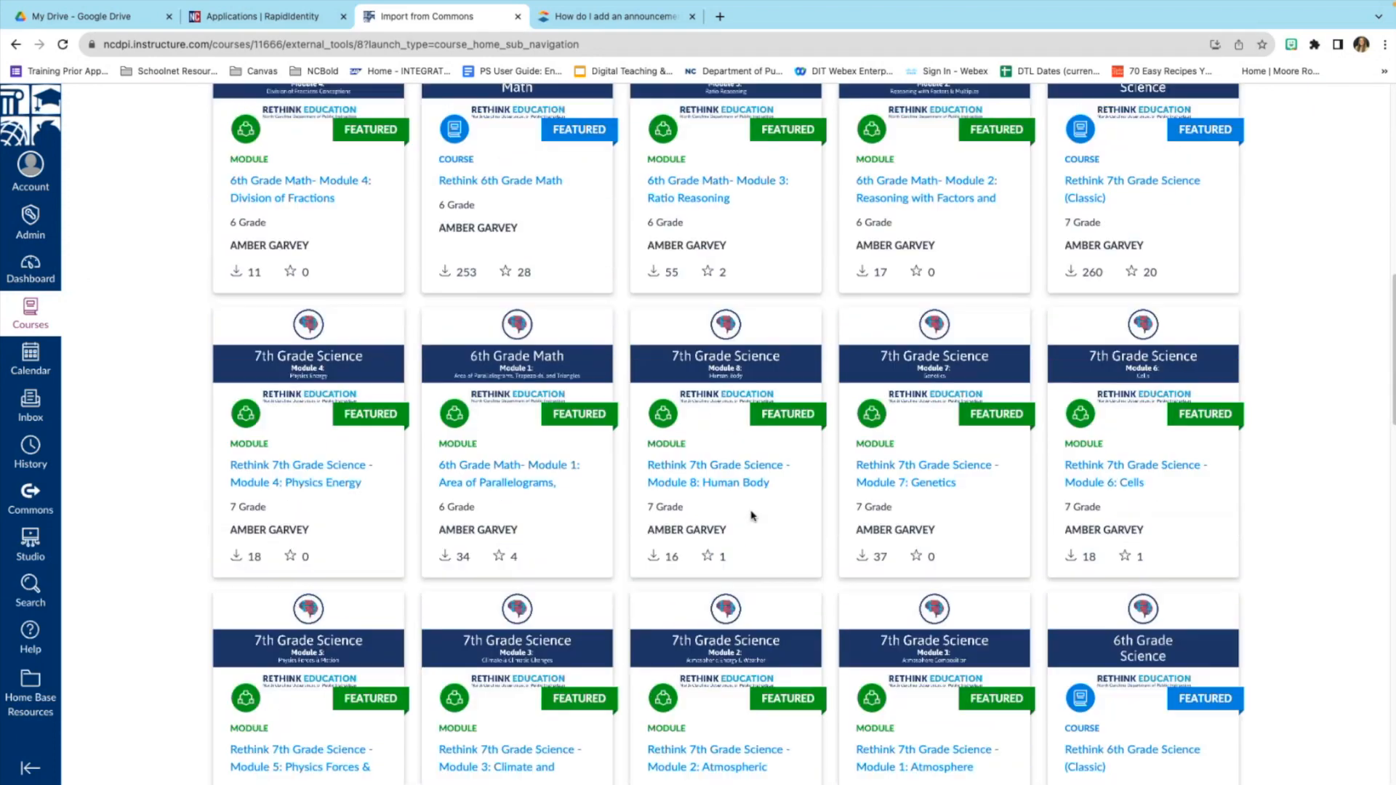
scroll(751, 513, "down", 8)
scroll(754, 504, "up", 20)
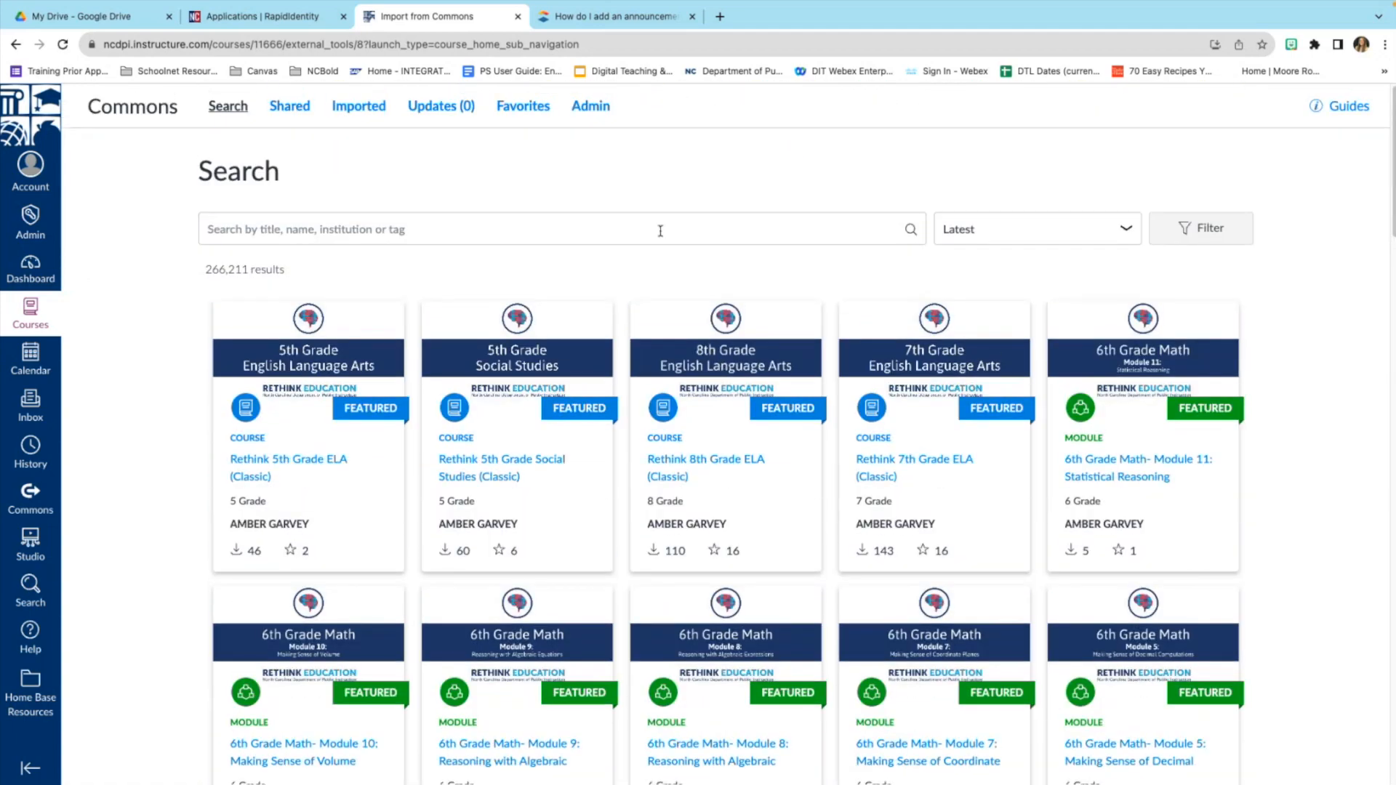
Search Commons for 'weather' and scroll the 2,496 results led by Weather - Predicting Weather.
left_click(645, 230)
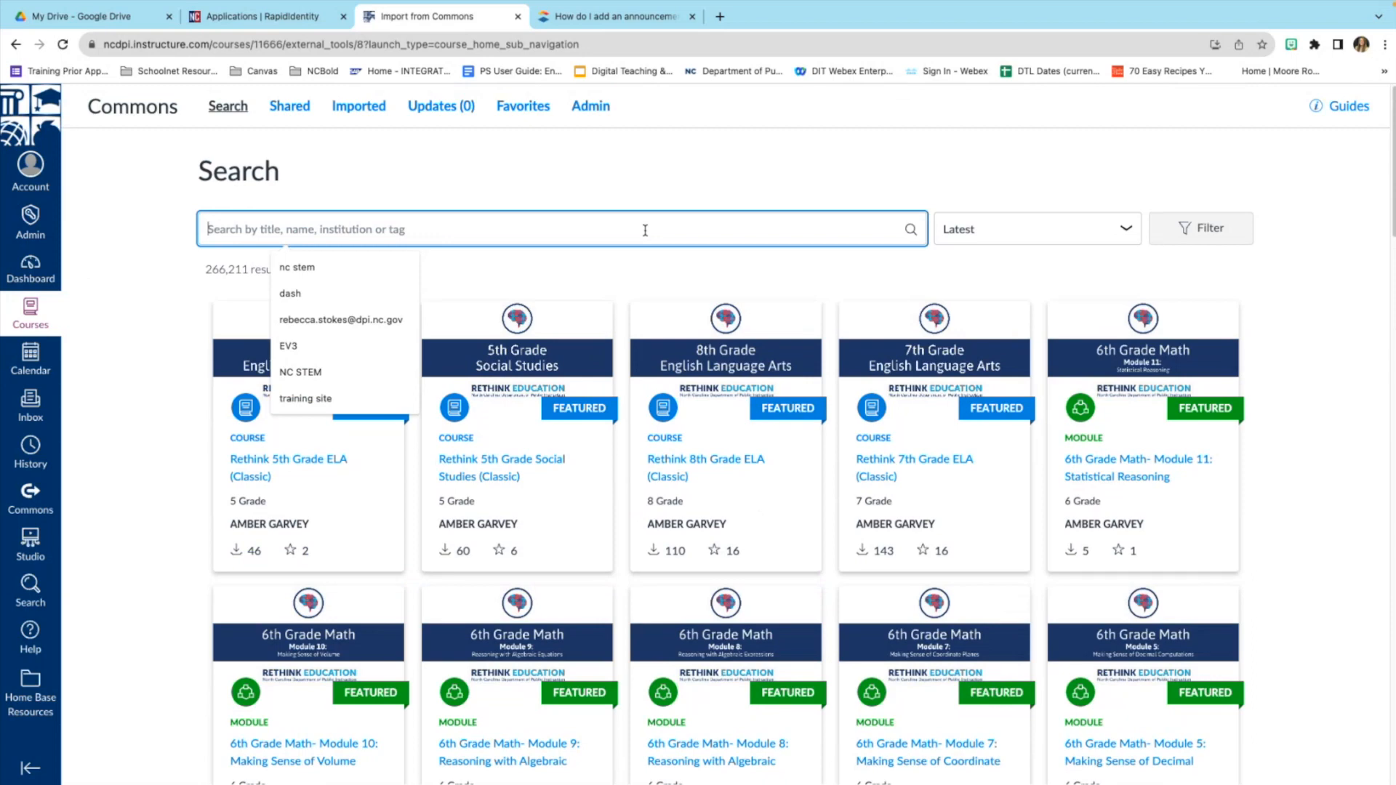
type("w")
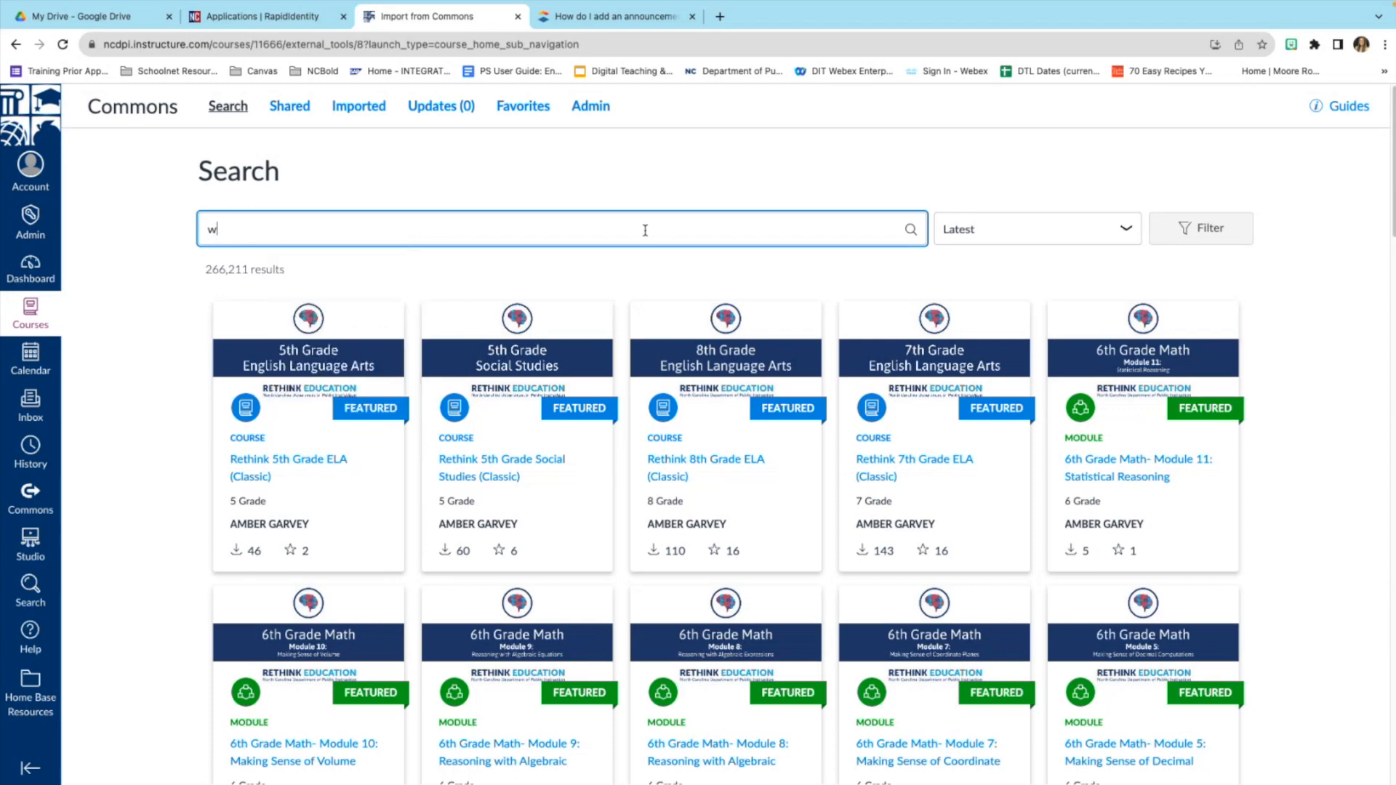
type("eather")
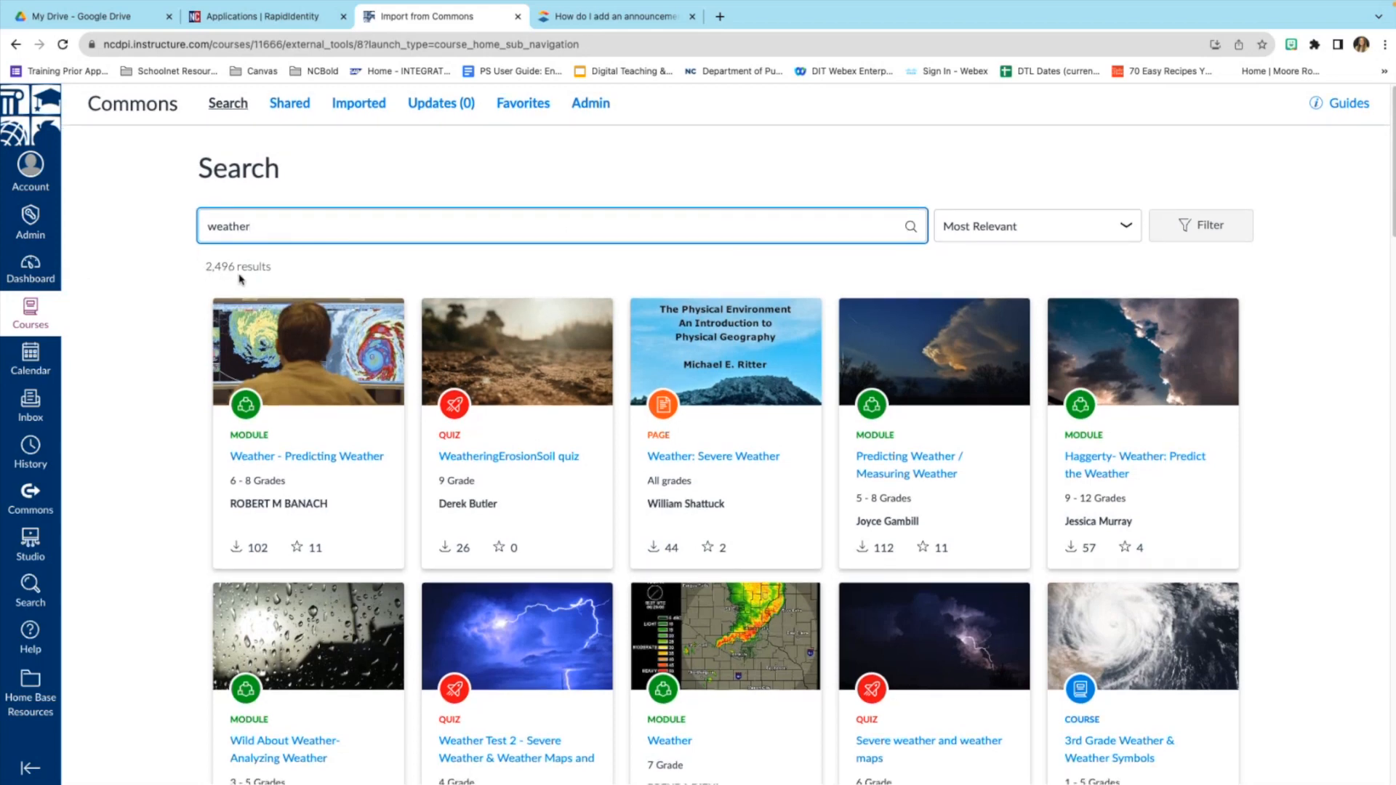
scroll(248, 335, "down", 1)
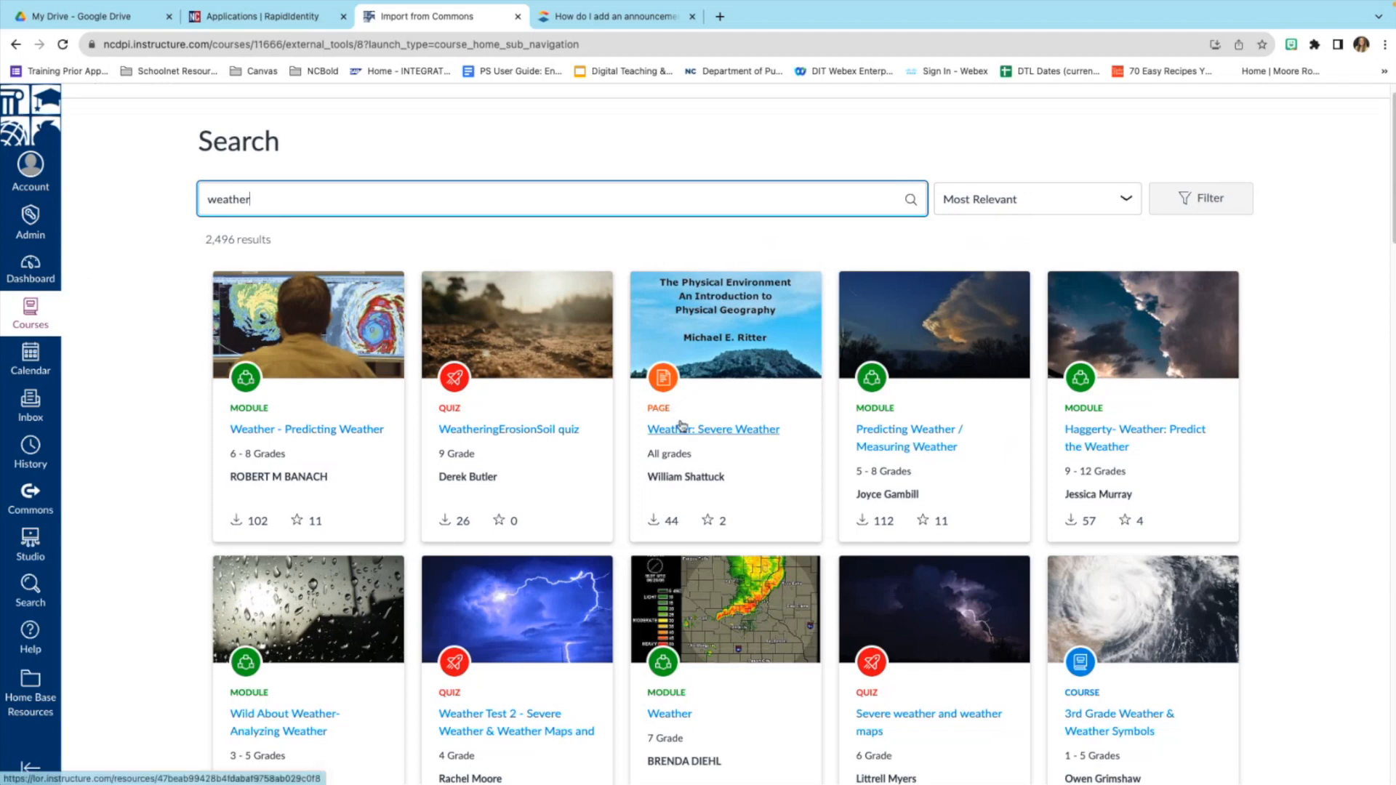
scroll(662, 415, "down", 1)
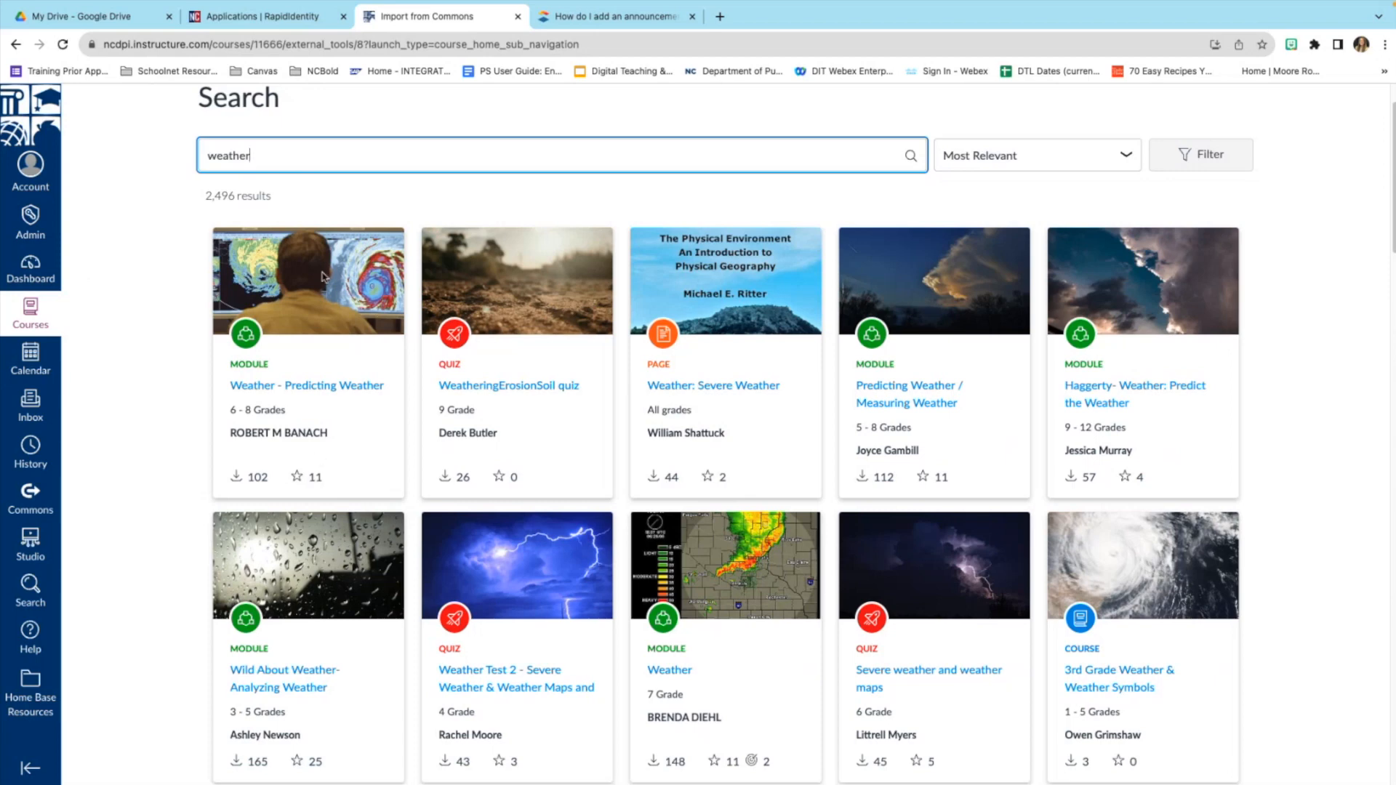
scroll(387, 469, "down", 1)
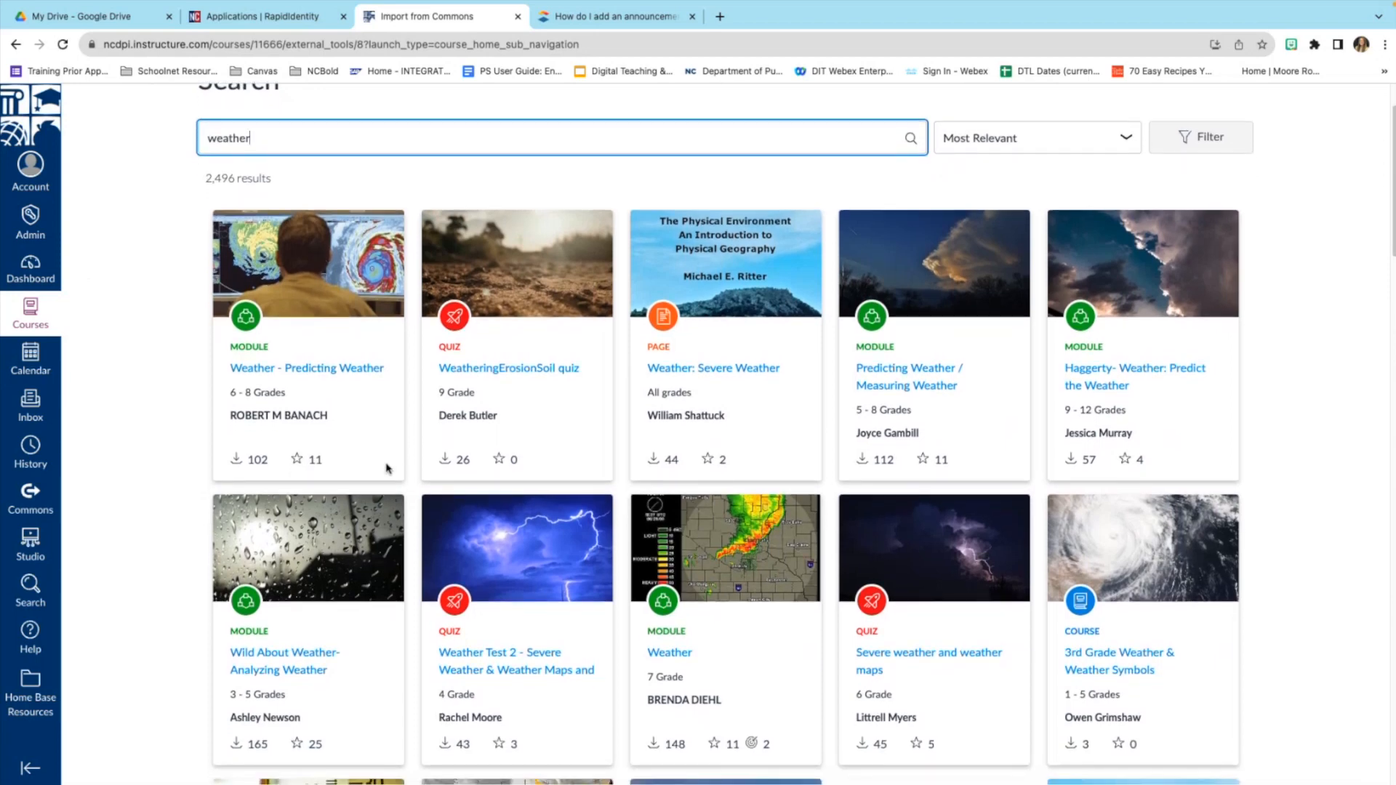
scroll(387, 468, "down", 2)
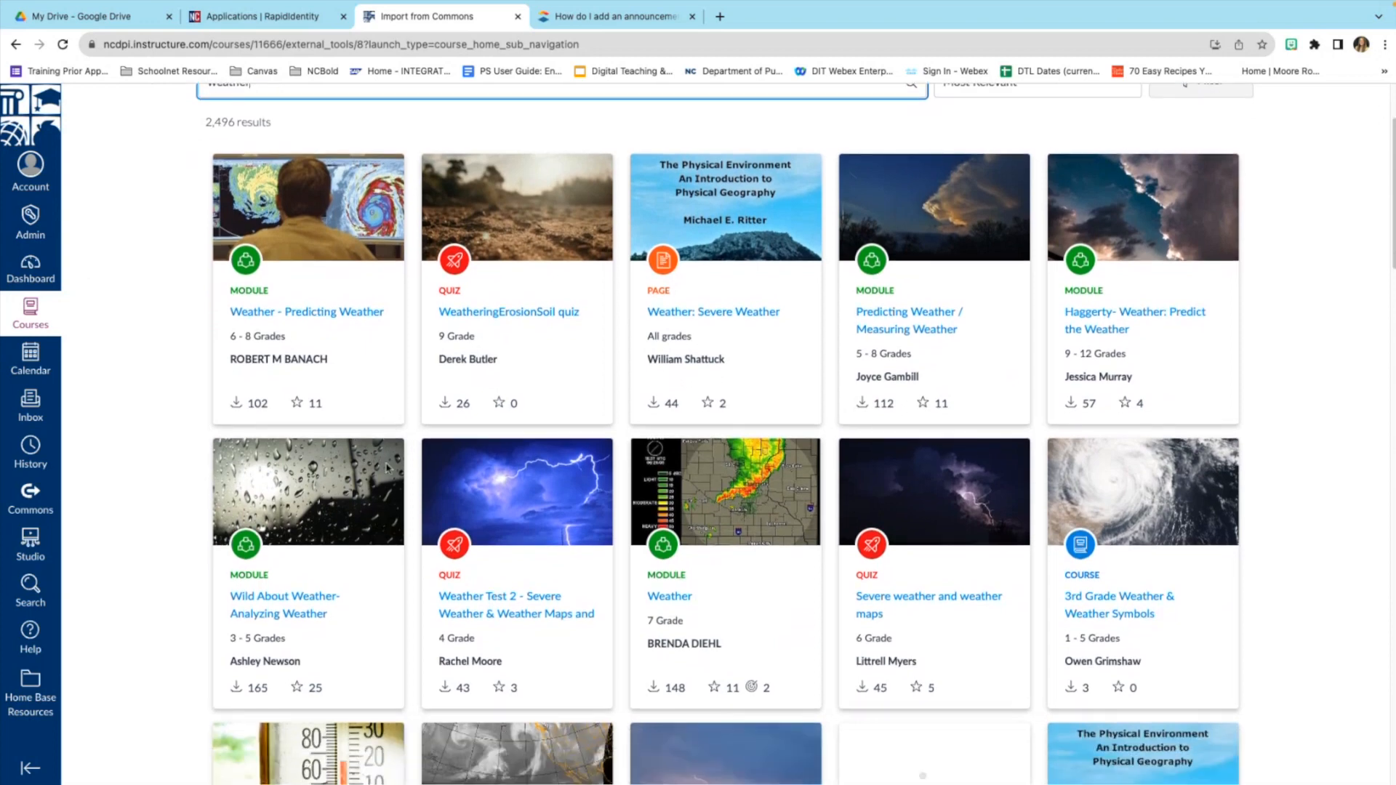
scroll(387, 468, "up", 1)
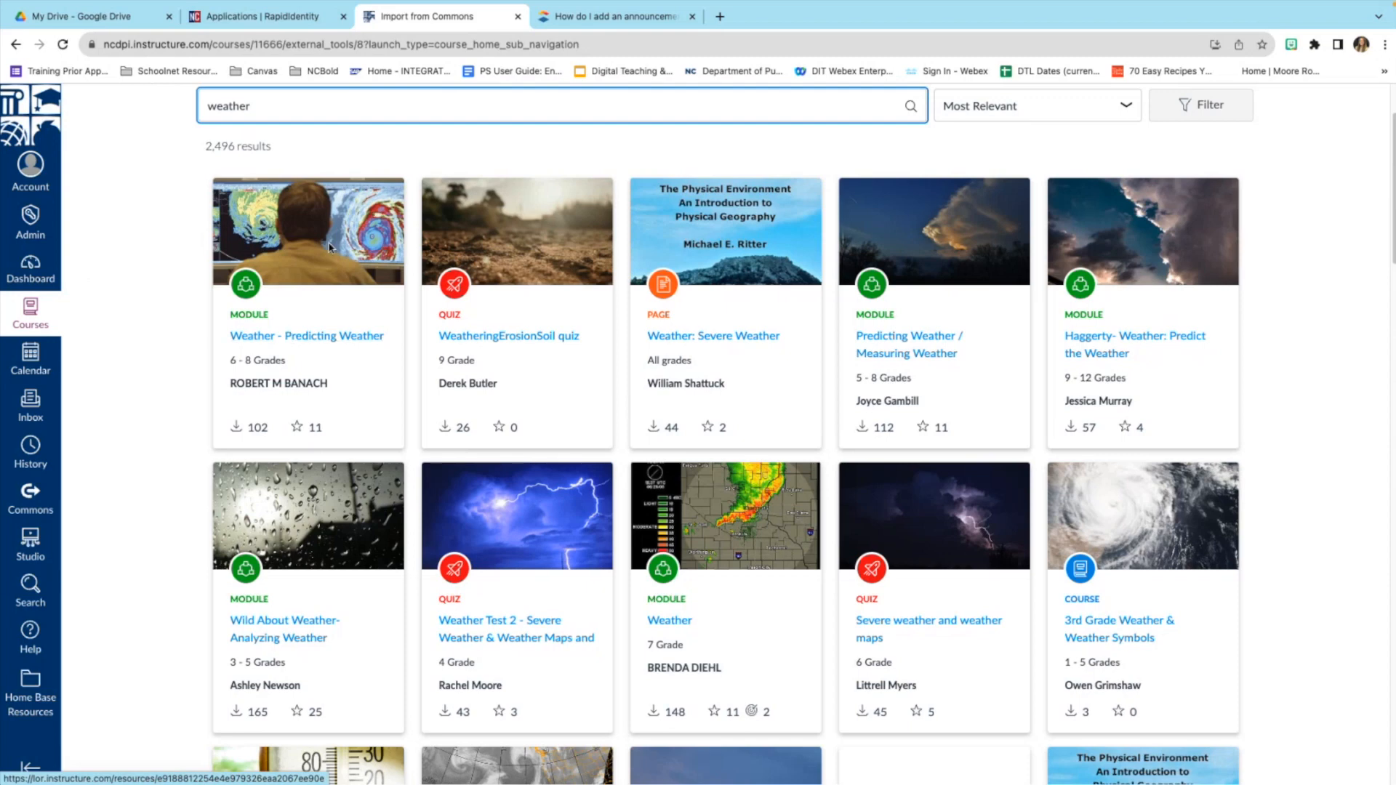
Open the Weather - Predicting Weather result and scroll its 3 assignments, 9 pages and 2 quizzes.
left_click(311, 340)
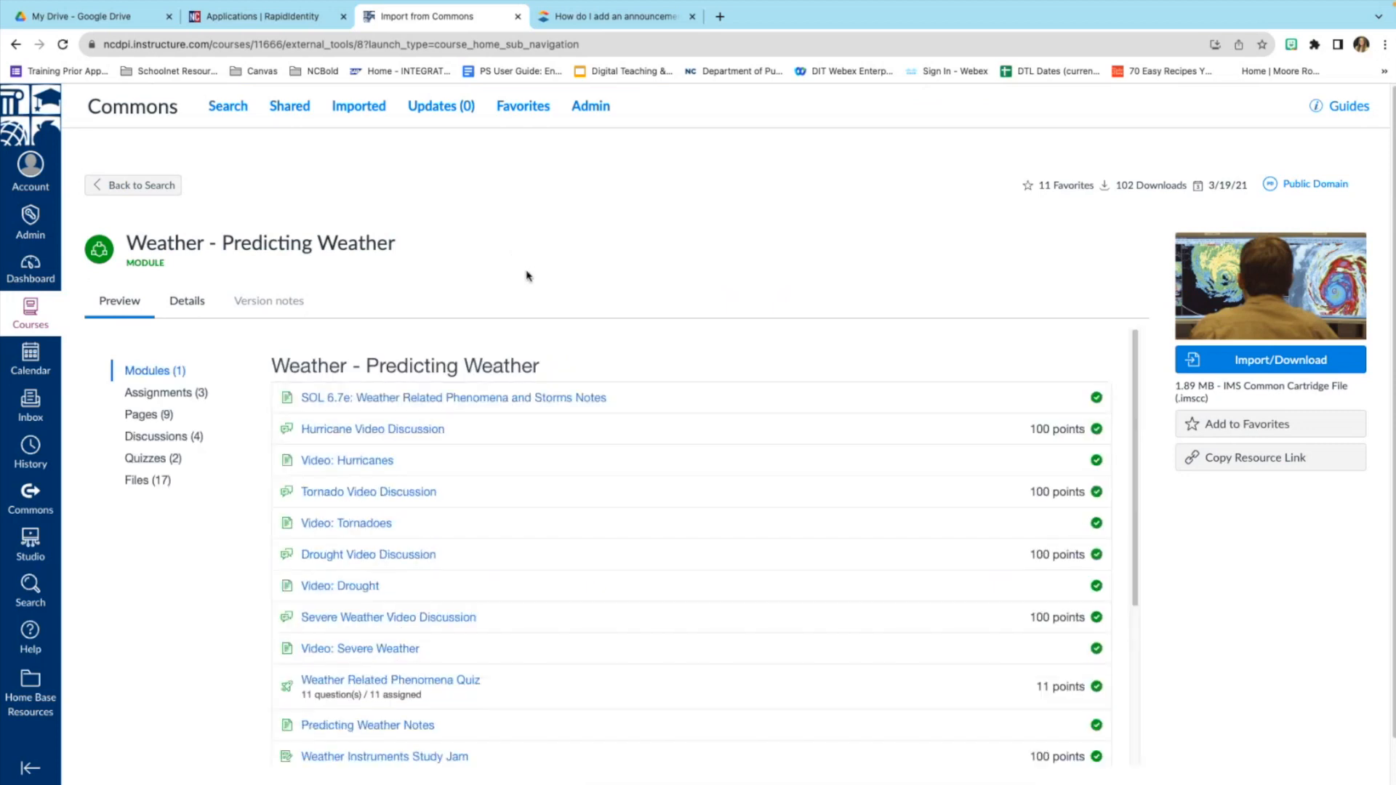
scroll(535, 294, "down", 2)
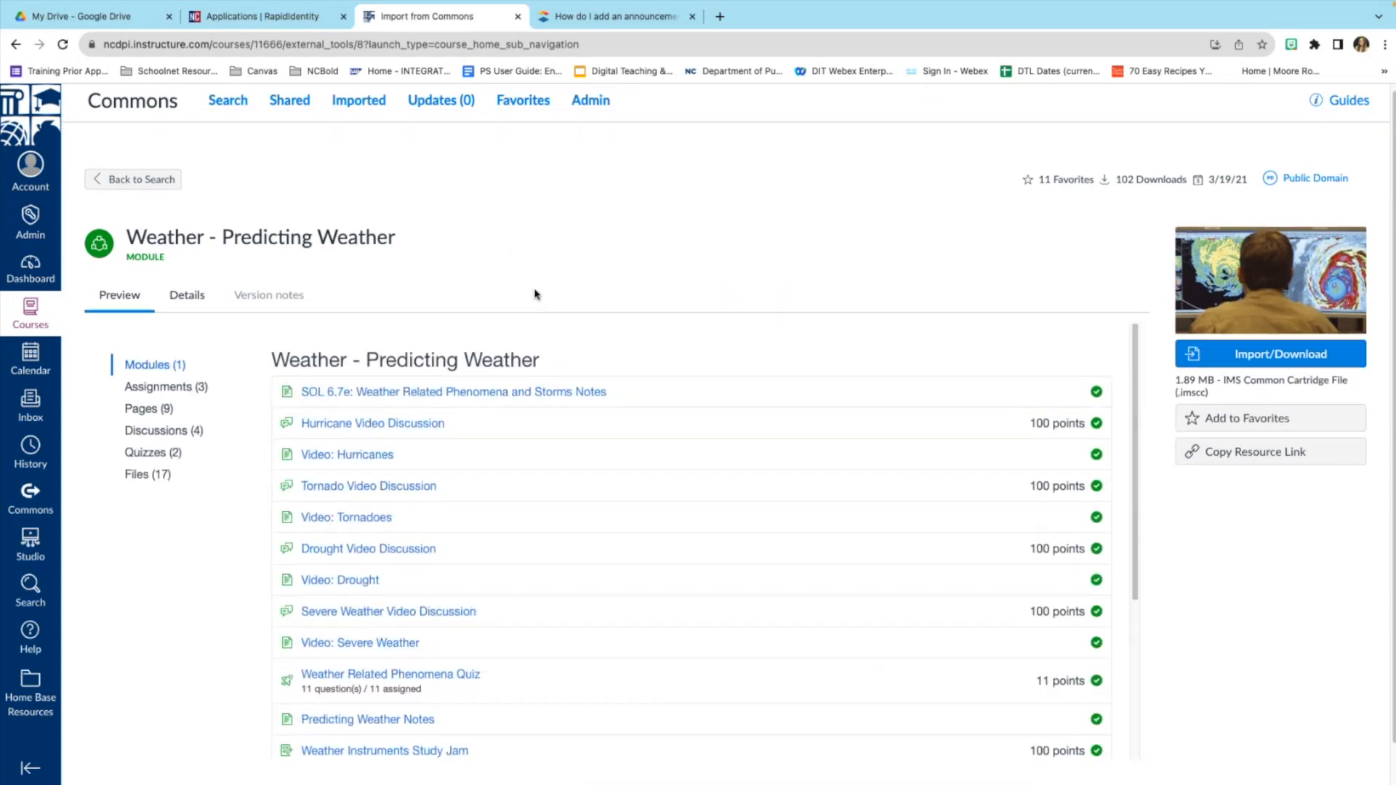
scroll(536, 294, "down", 3)
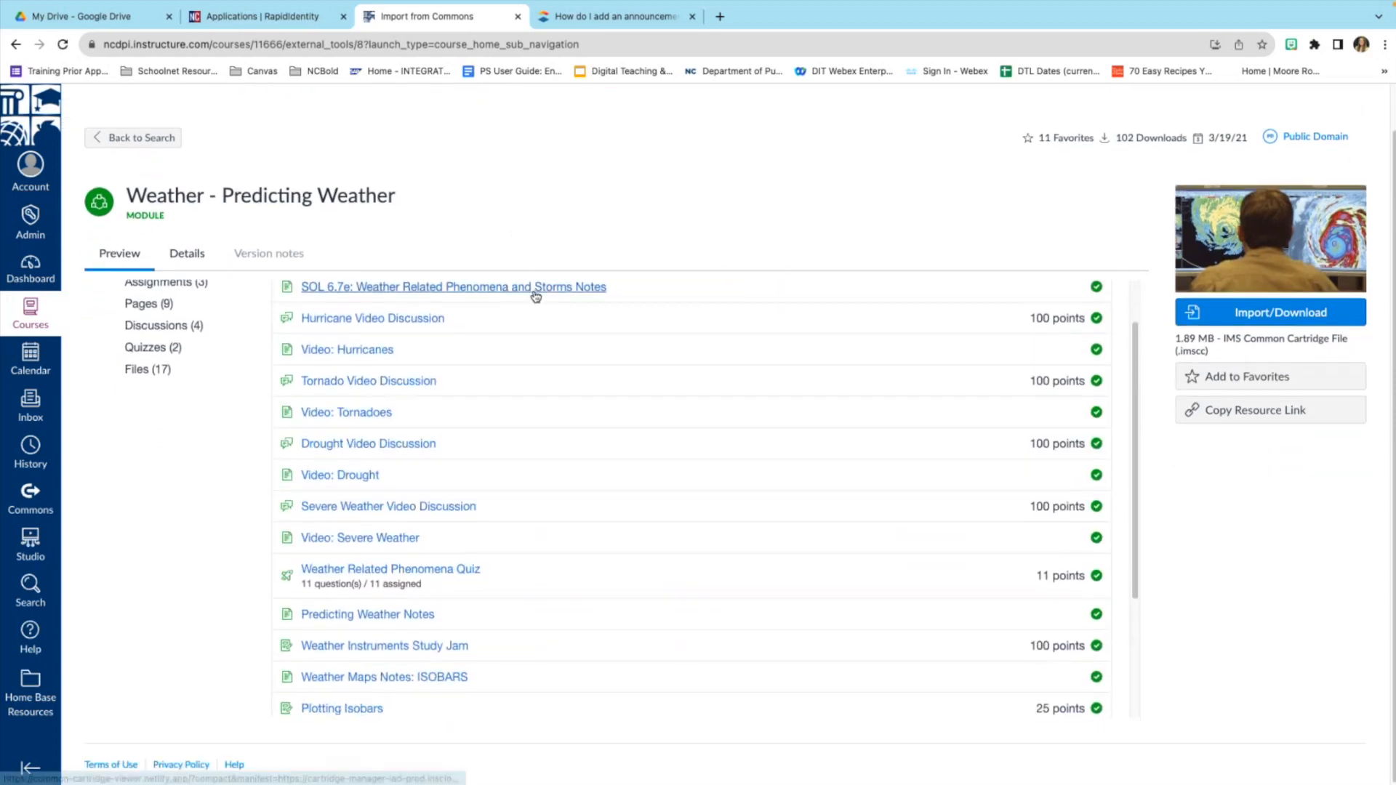
scroll(536, 296, "down", 2)
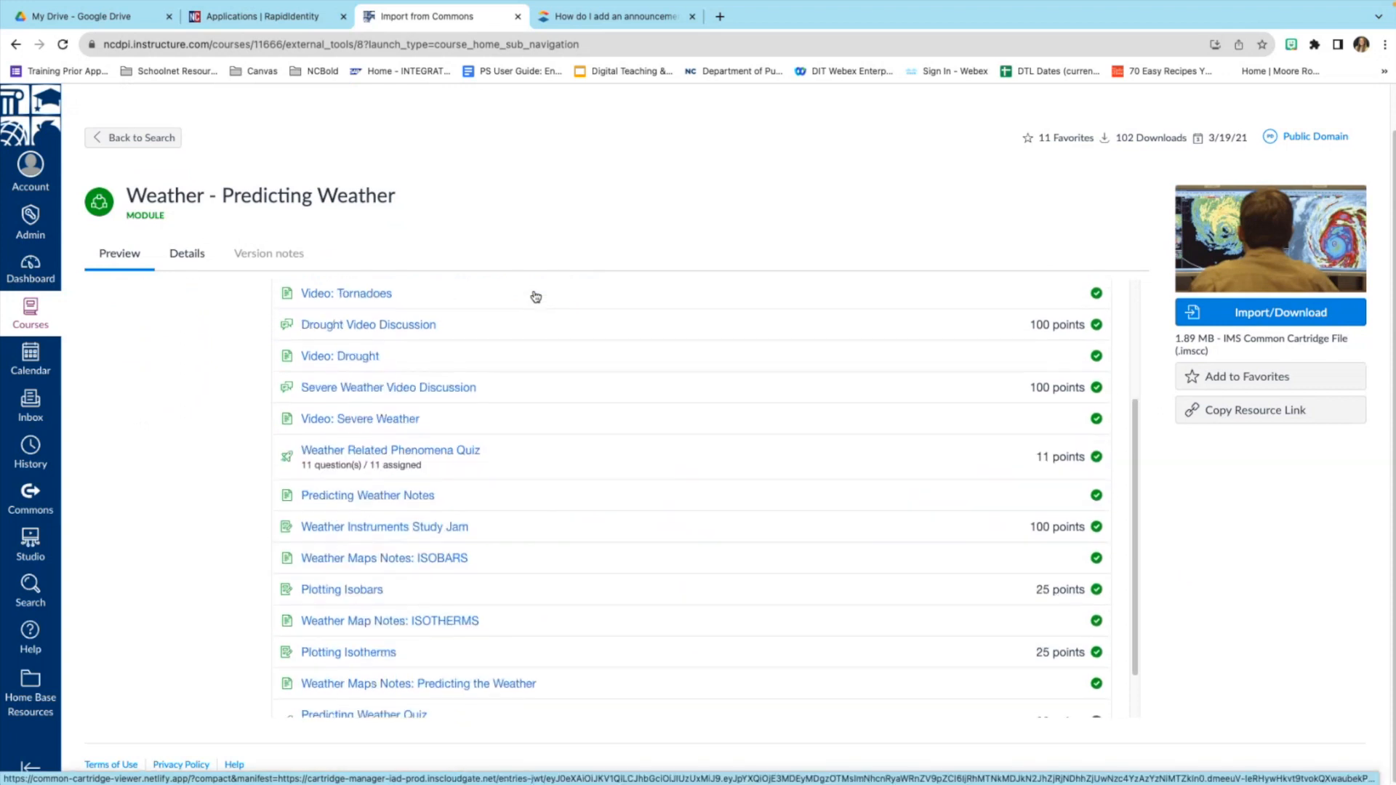
scroll(536, 296, "up", 6)
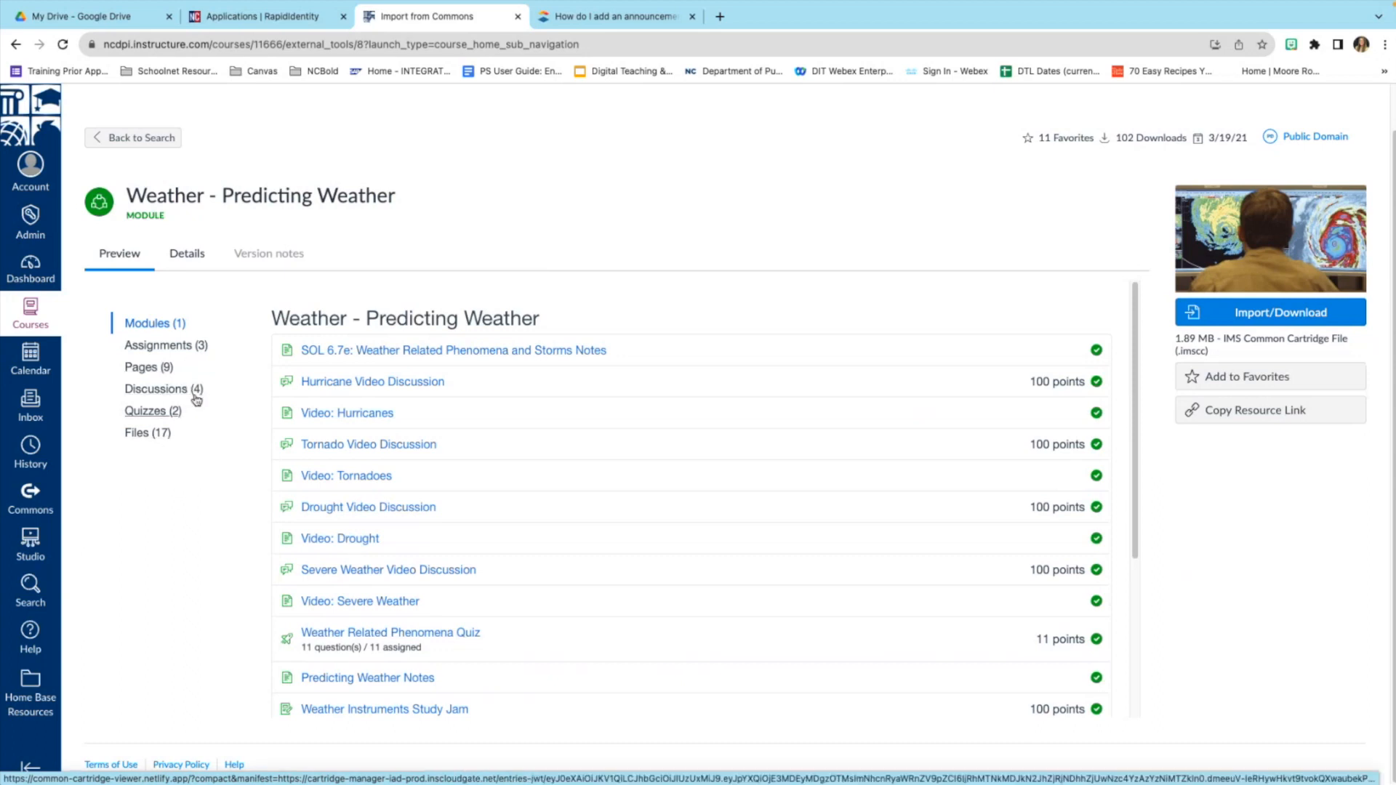
Preview the SOL 6.7e Weather Related Phenomena and Storms Notes page, scrolling thunderstorm-to-drought notes.
left_click(420, 353)
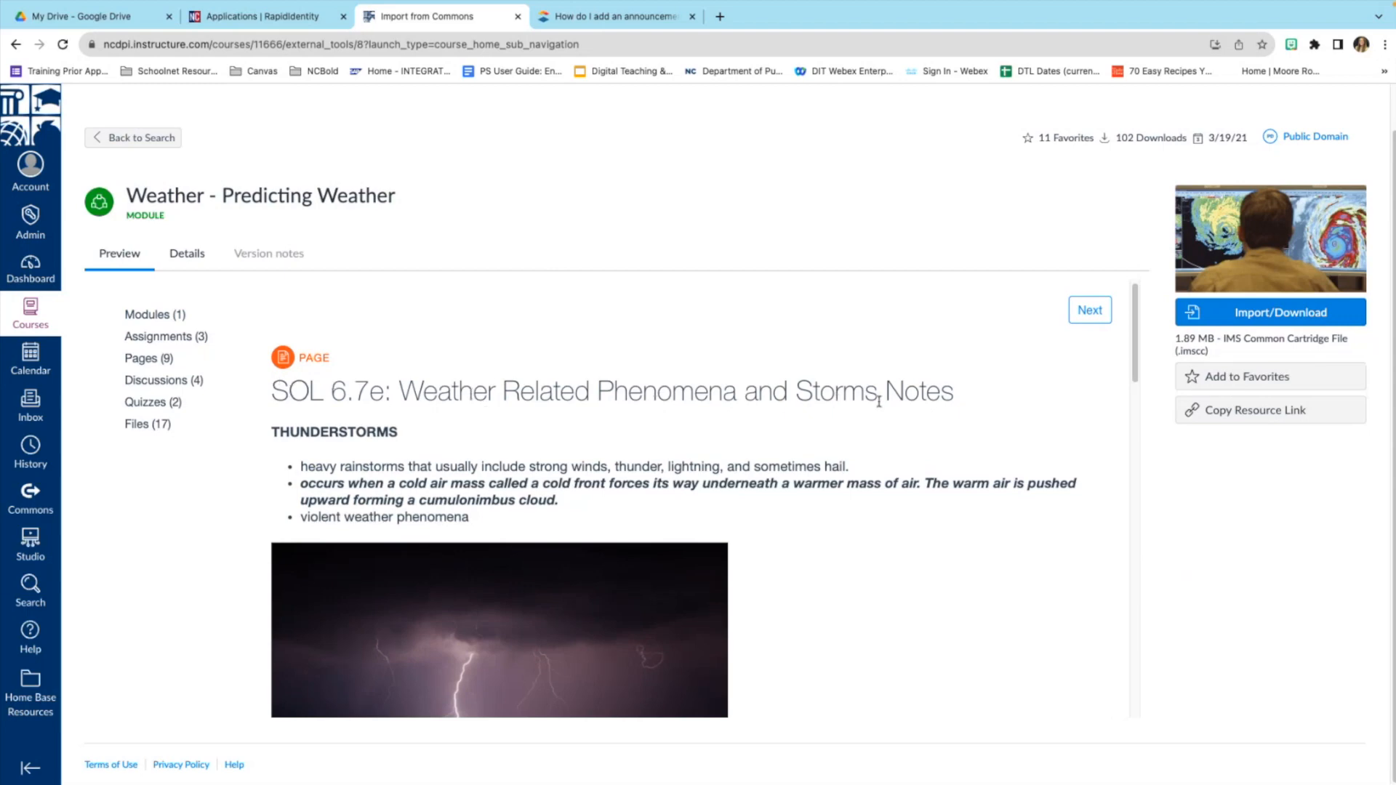
scroll(488, 513, "down", 4)
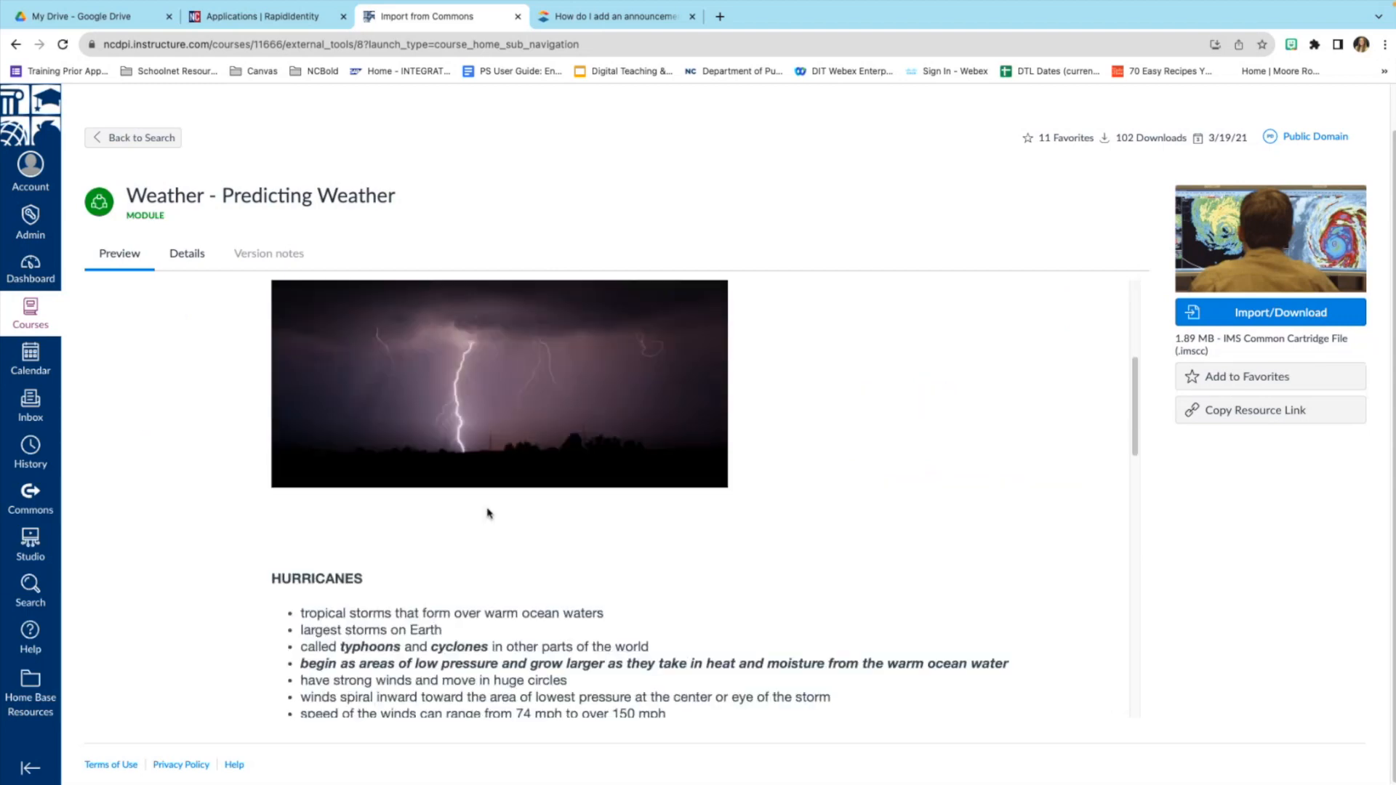
scroll(489, 513, "down", 10)
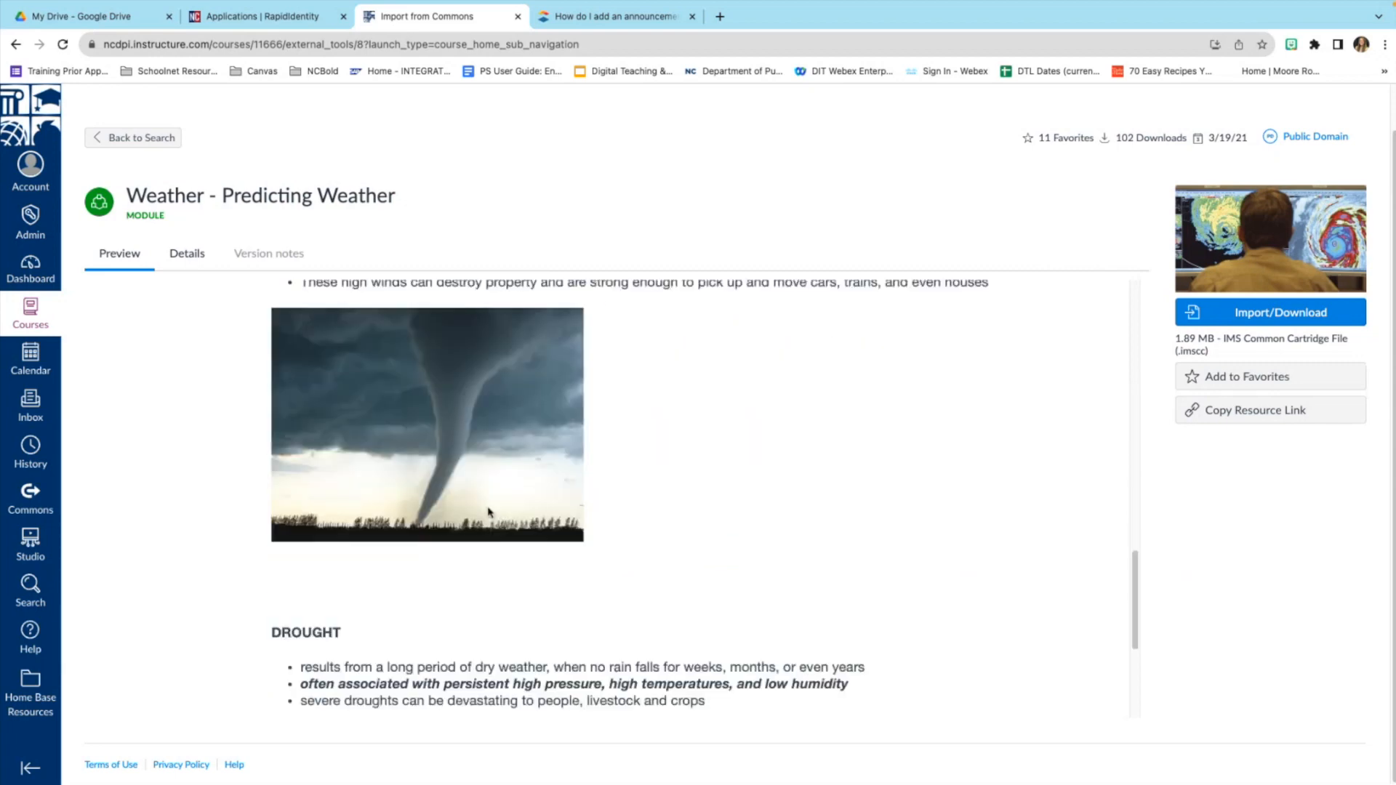
scroll(488, 513, "down", 4)
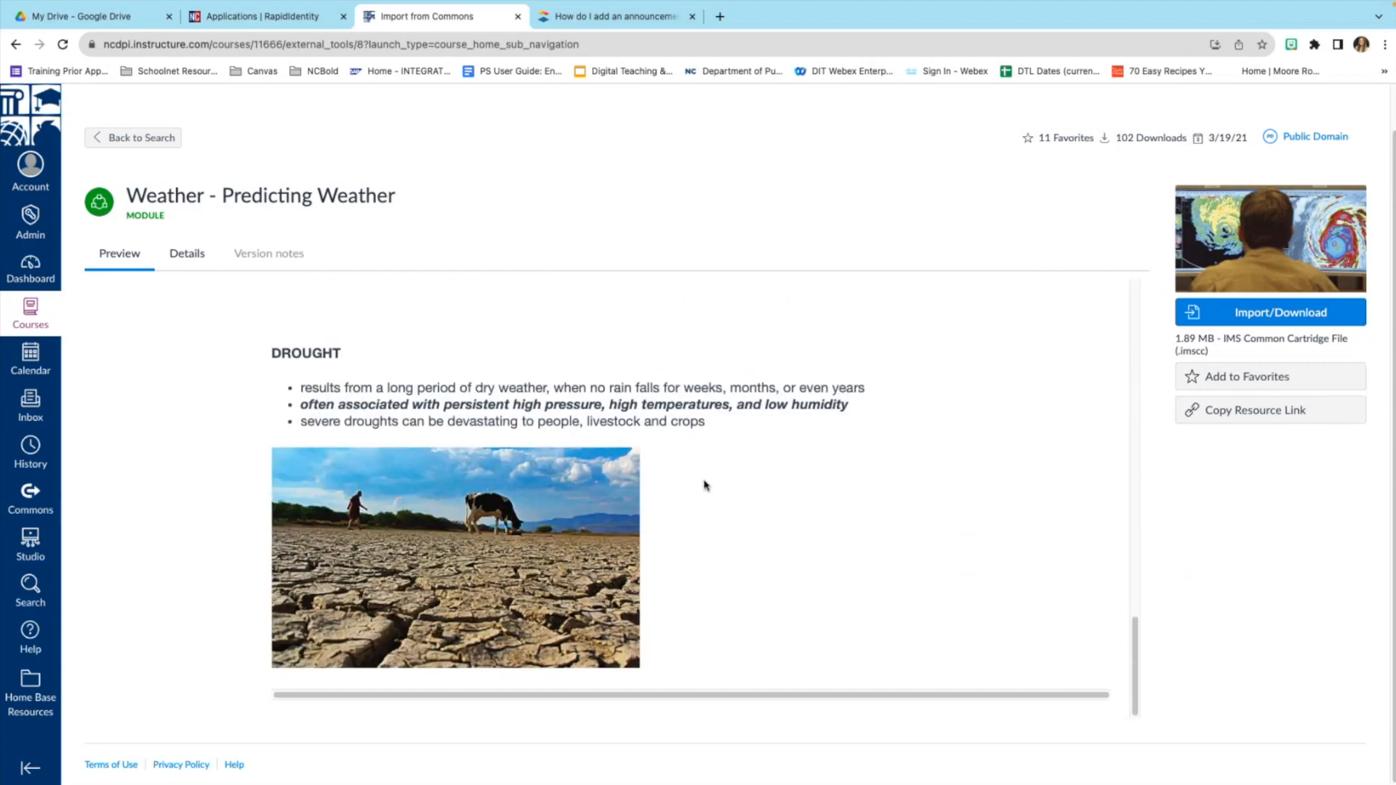
scroll(704, 486, "up", 1)
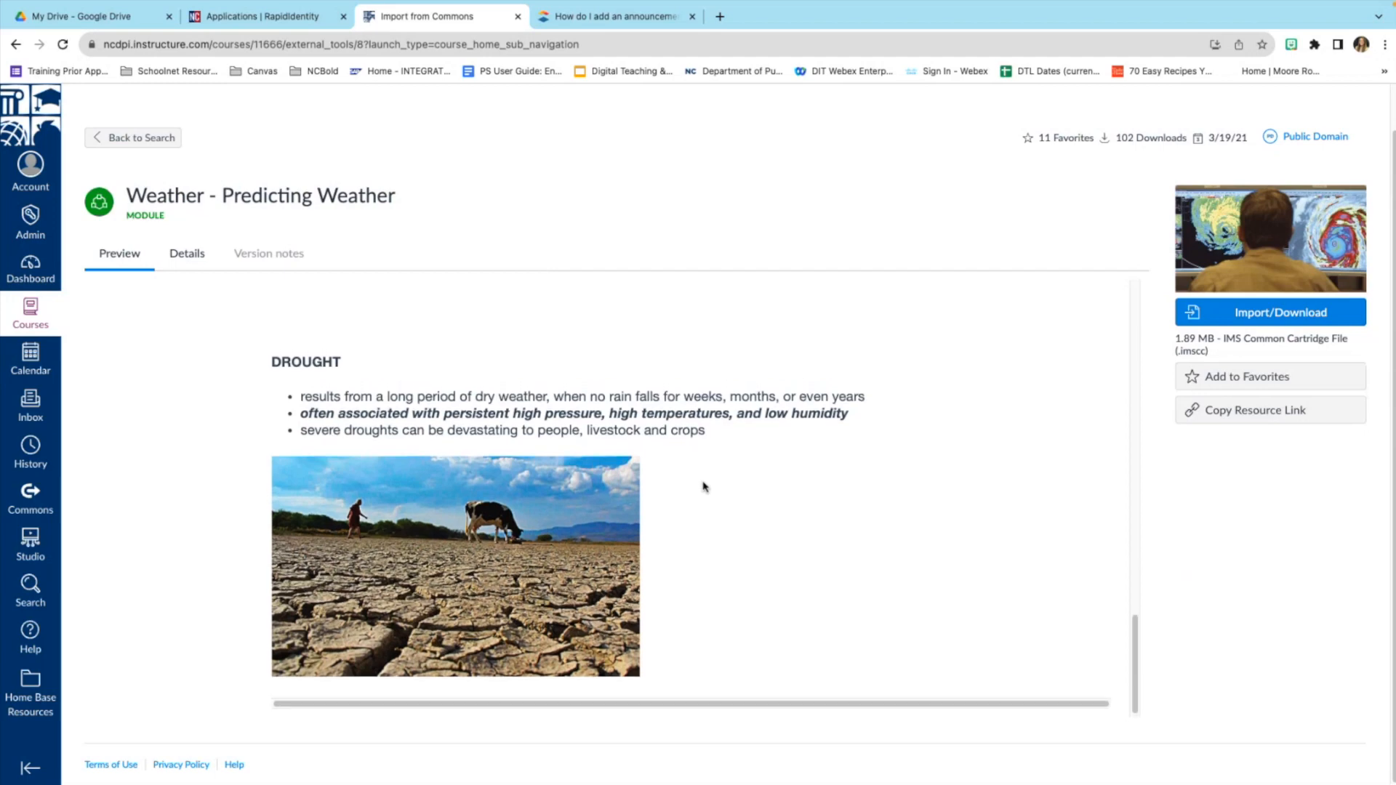
scroll(703, 487, "up", 8)
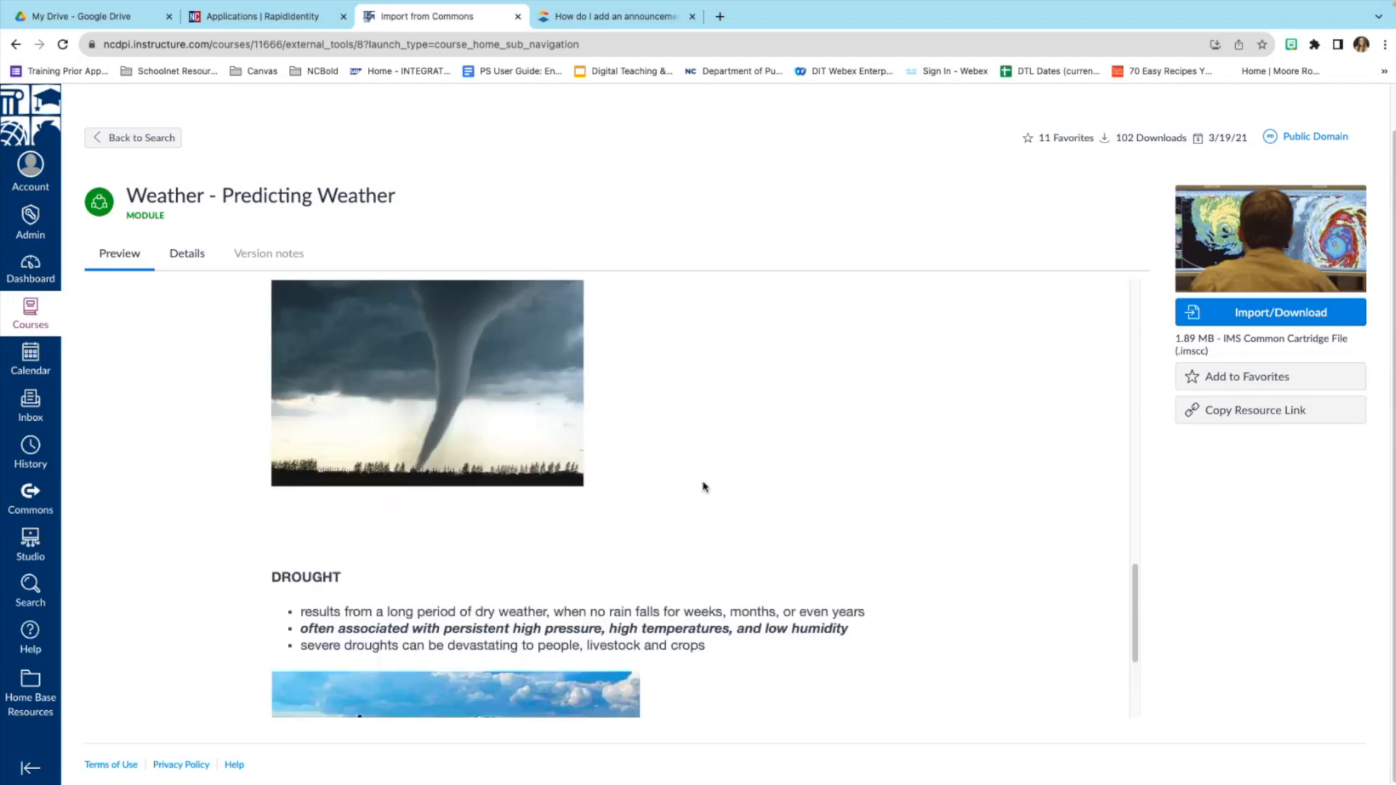
scroll(704, 486, "up", 10)
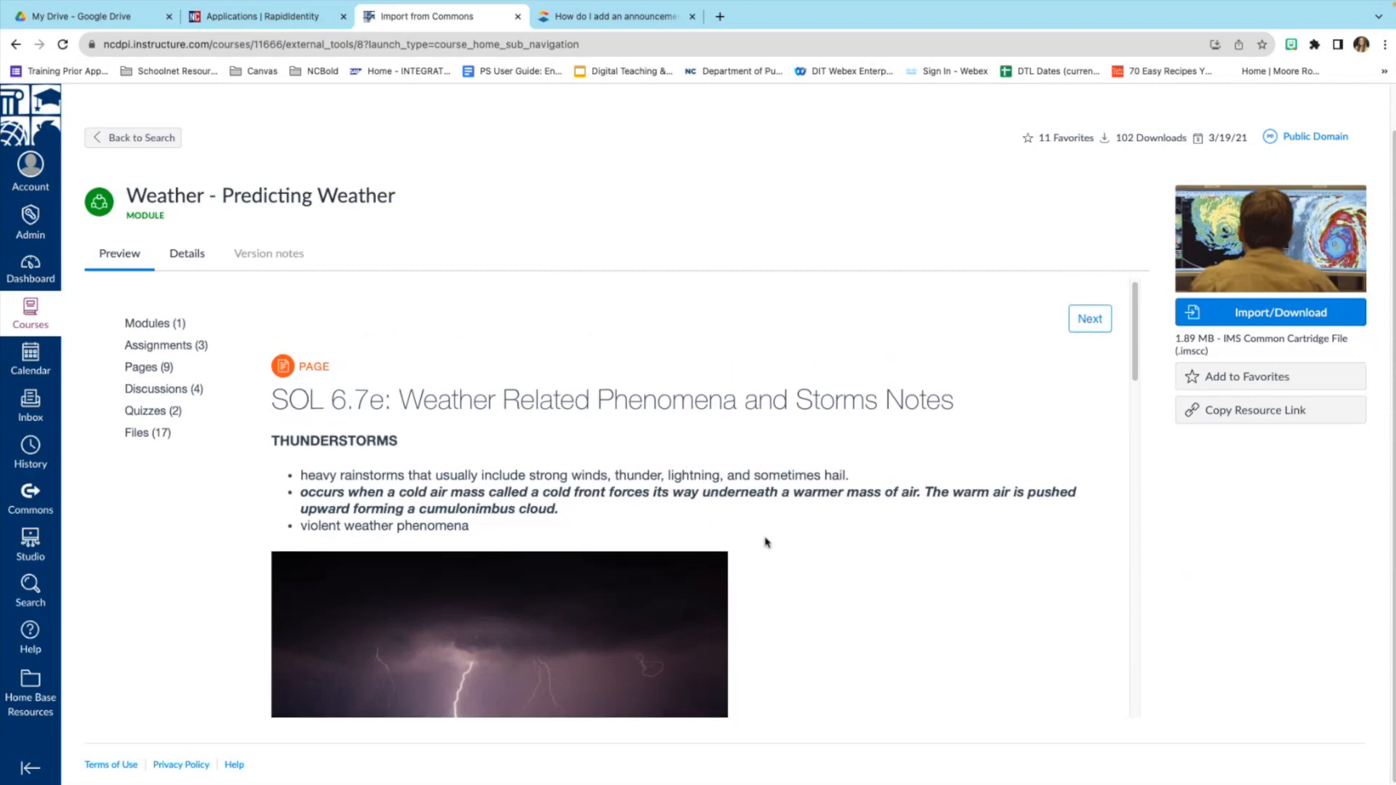
scroll(764, 541, "down", 1)
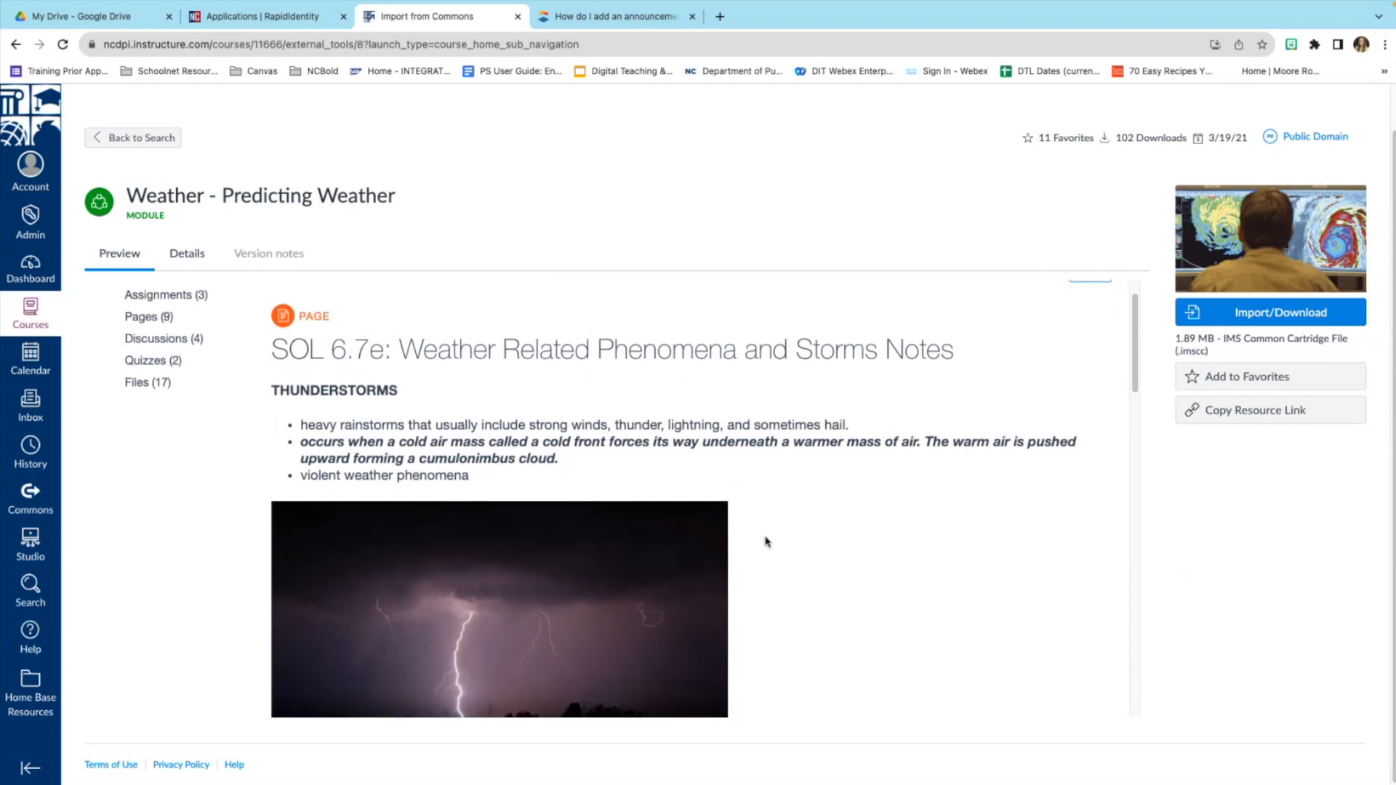
scroll(766, 539, "down", 1)
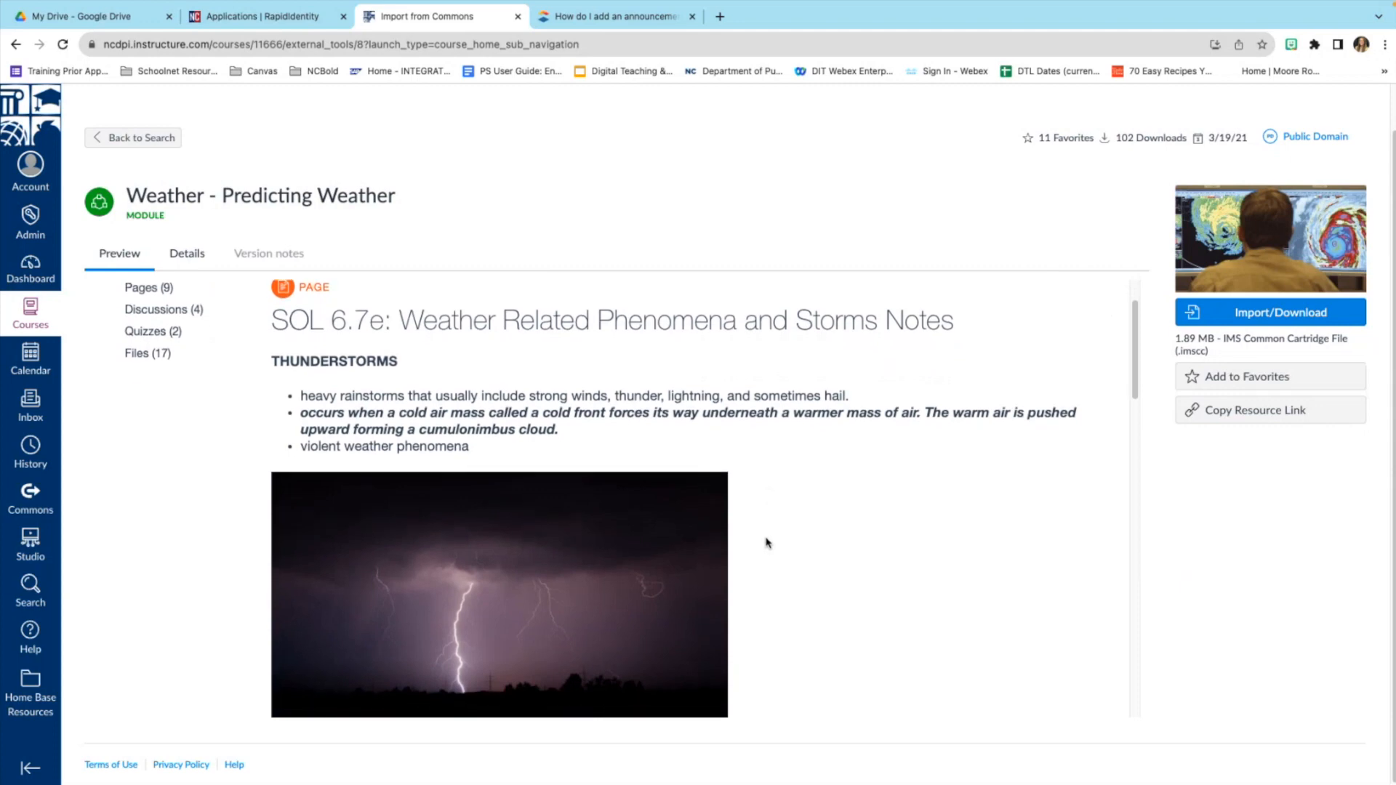
scroll(931, 473, "up", 2)
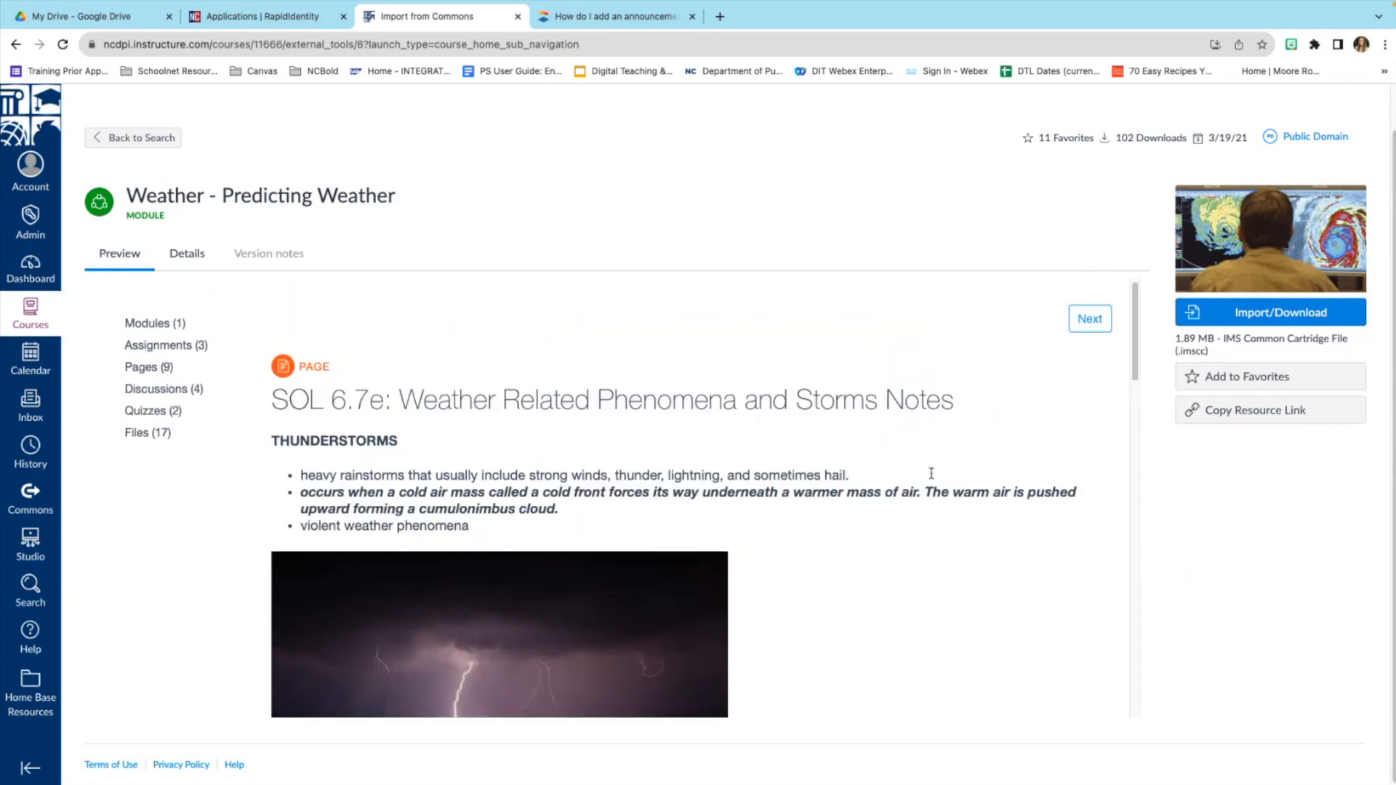
Move to the Hurricane Video Discussion, then open Video: Hurricanes from the module item list.
left_click(1090, 320)
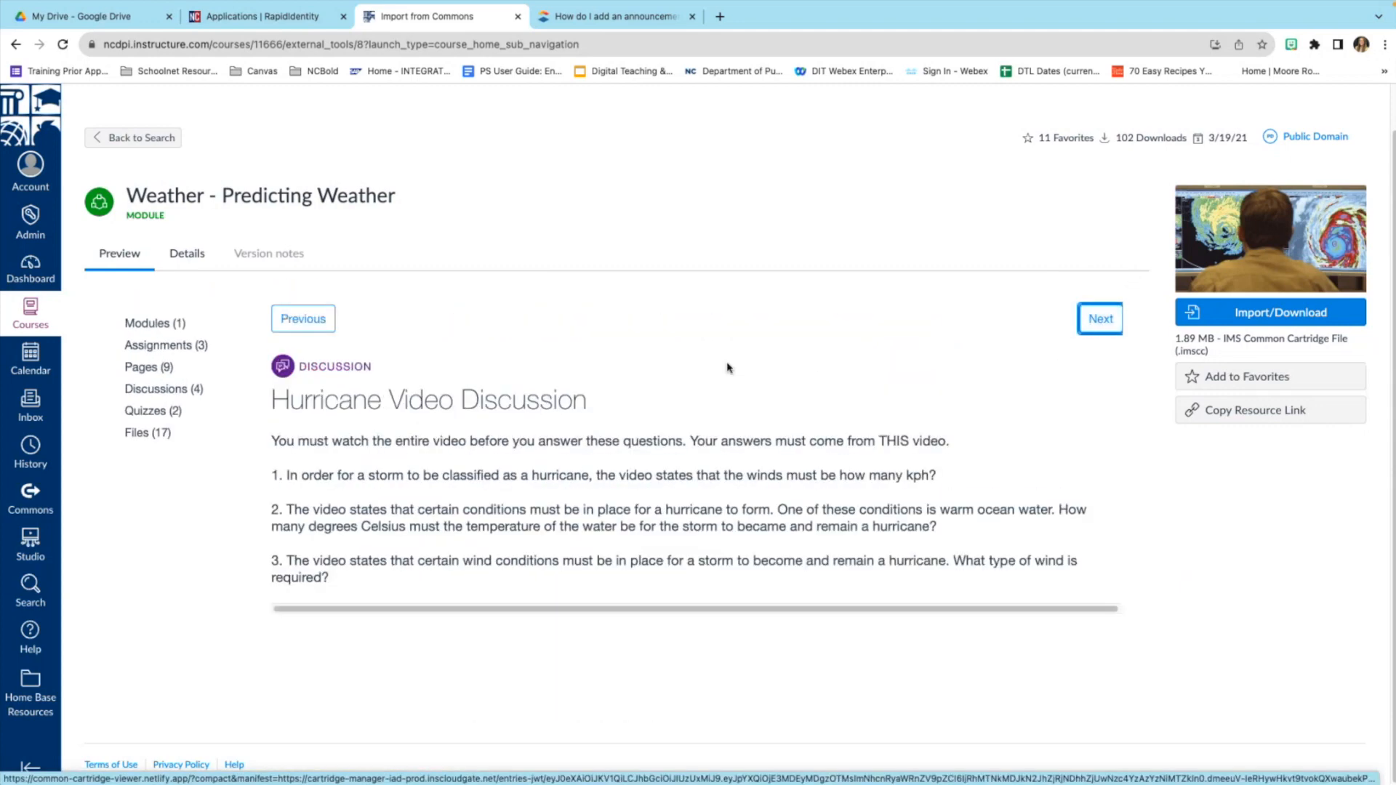
scroll(549, 481, "up", 1)
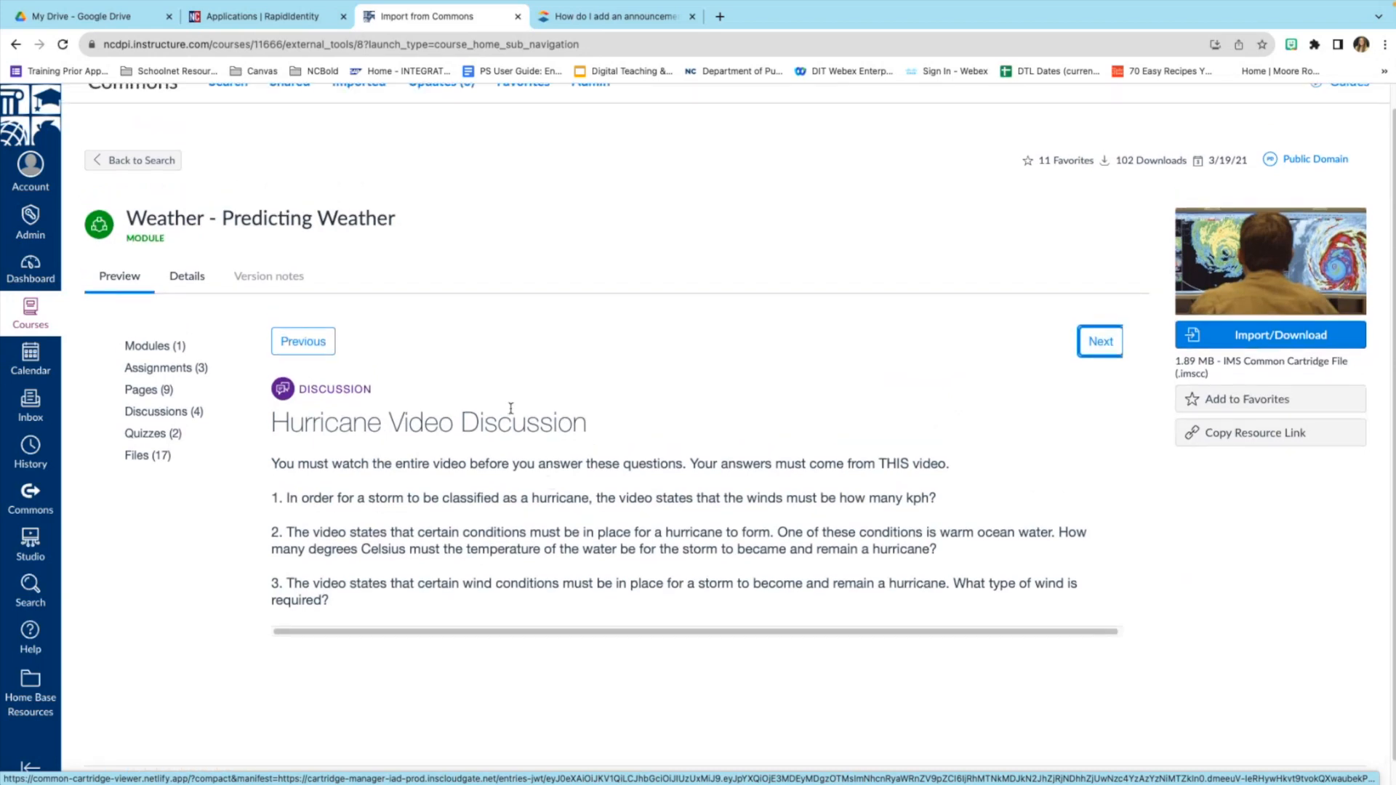
left_click(158, 347)
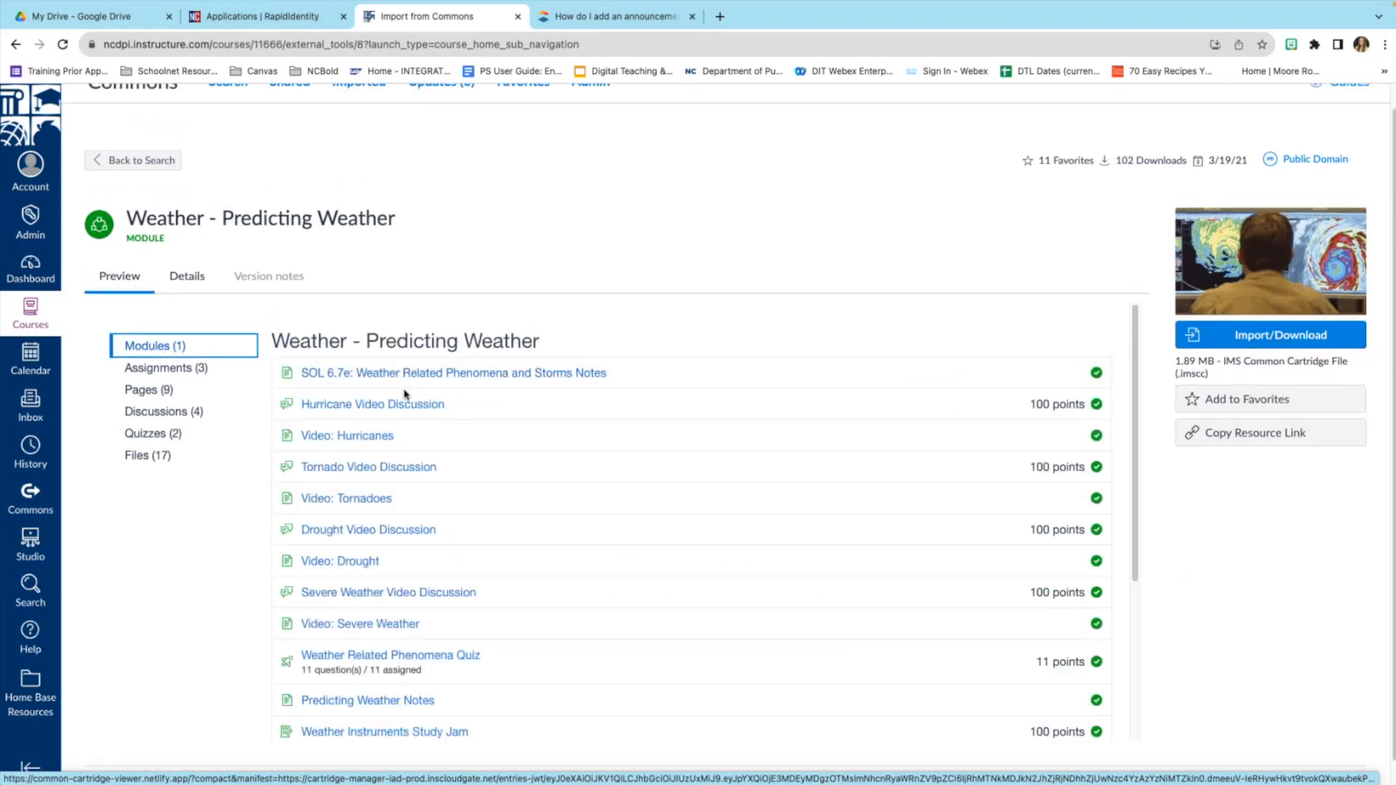
left_click(356, 438)
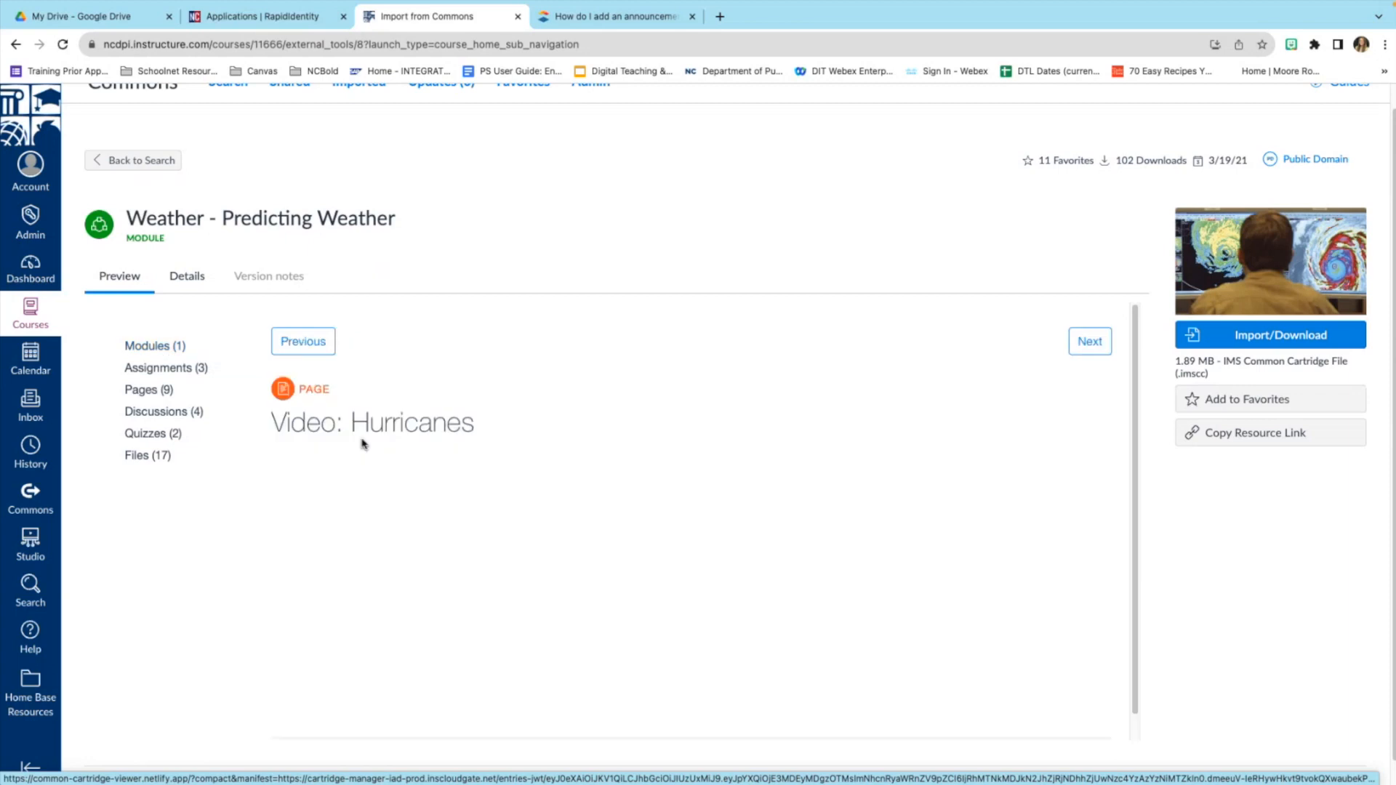
scroll(560, 501, "down", 1)
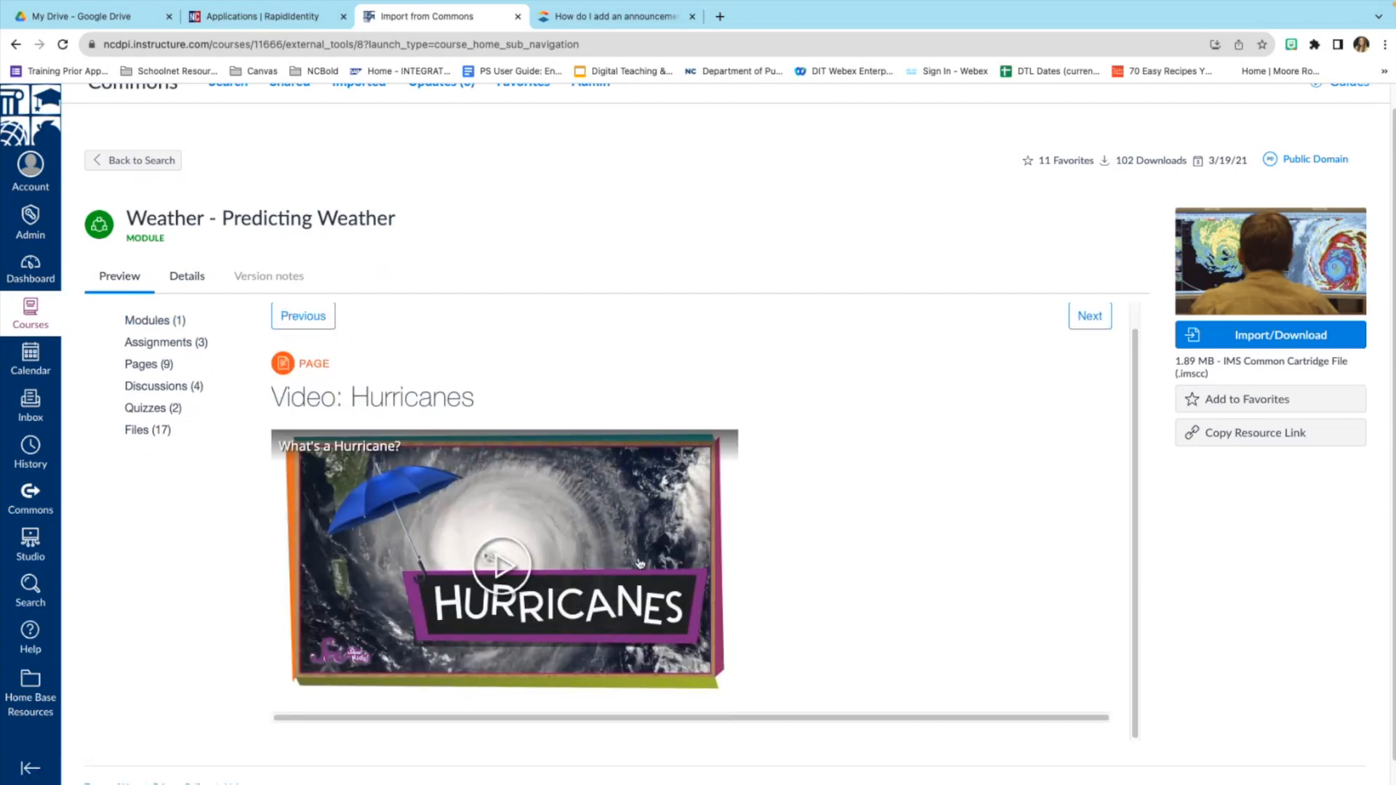
scroll(640, 562, "down", 1)
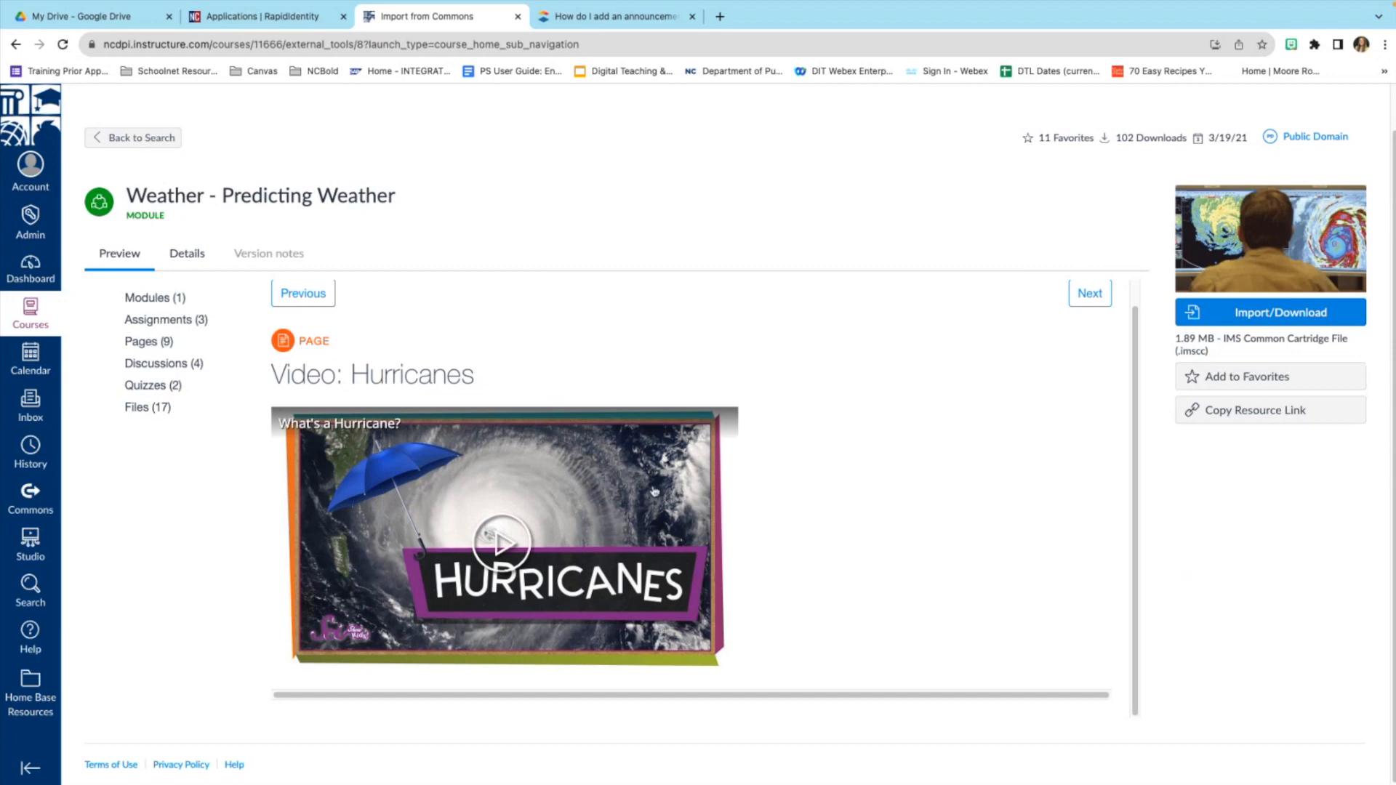
scroll(654, 492, "up", 1)
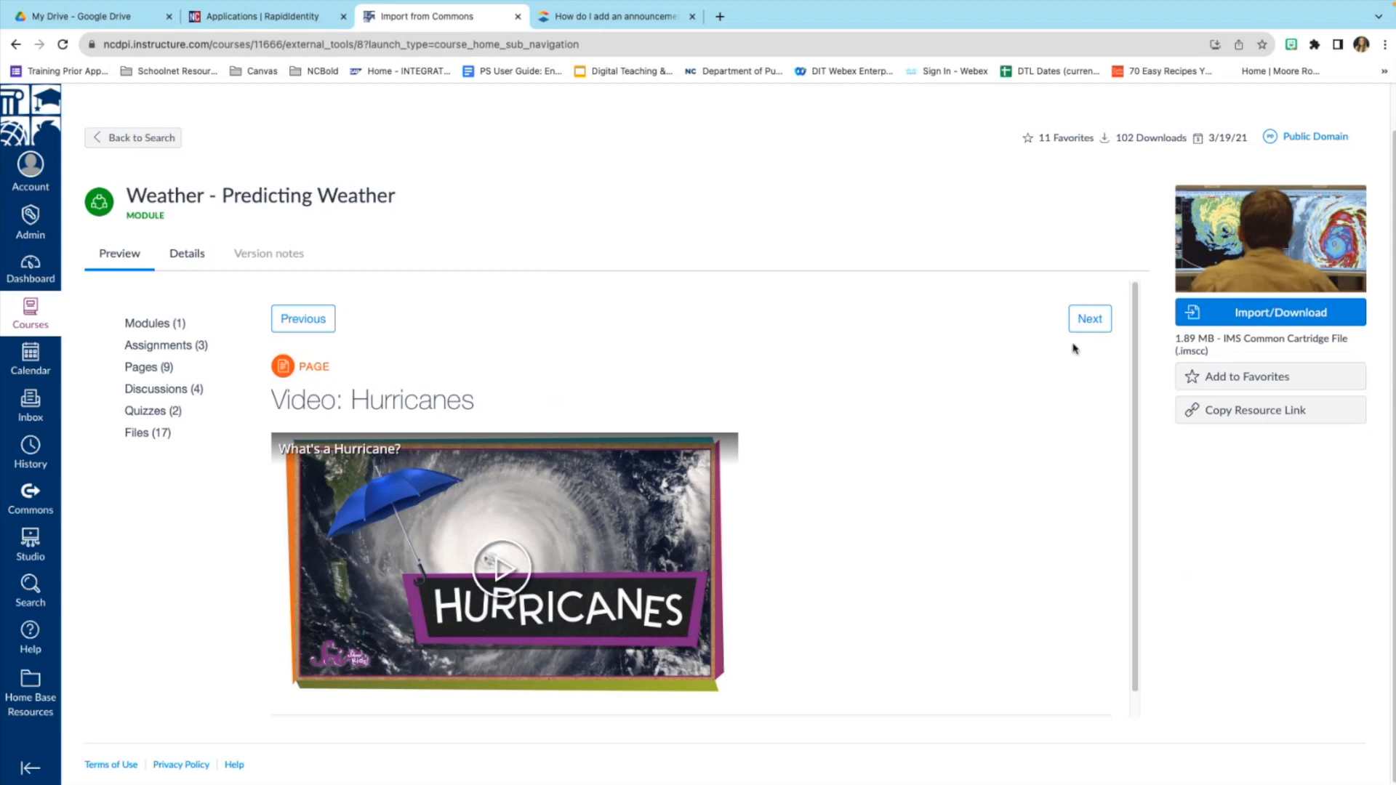
Import Weather - Predicting Weather into Sandbox Training, then open that course from Courses.
left_click(1270, 318)
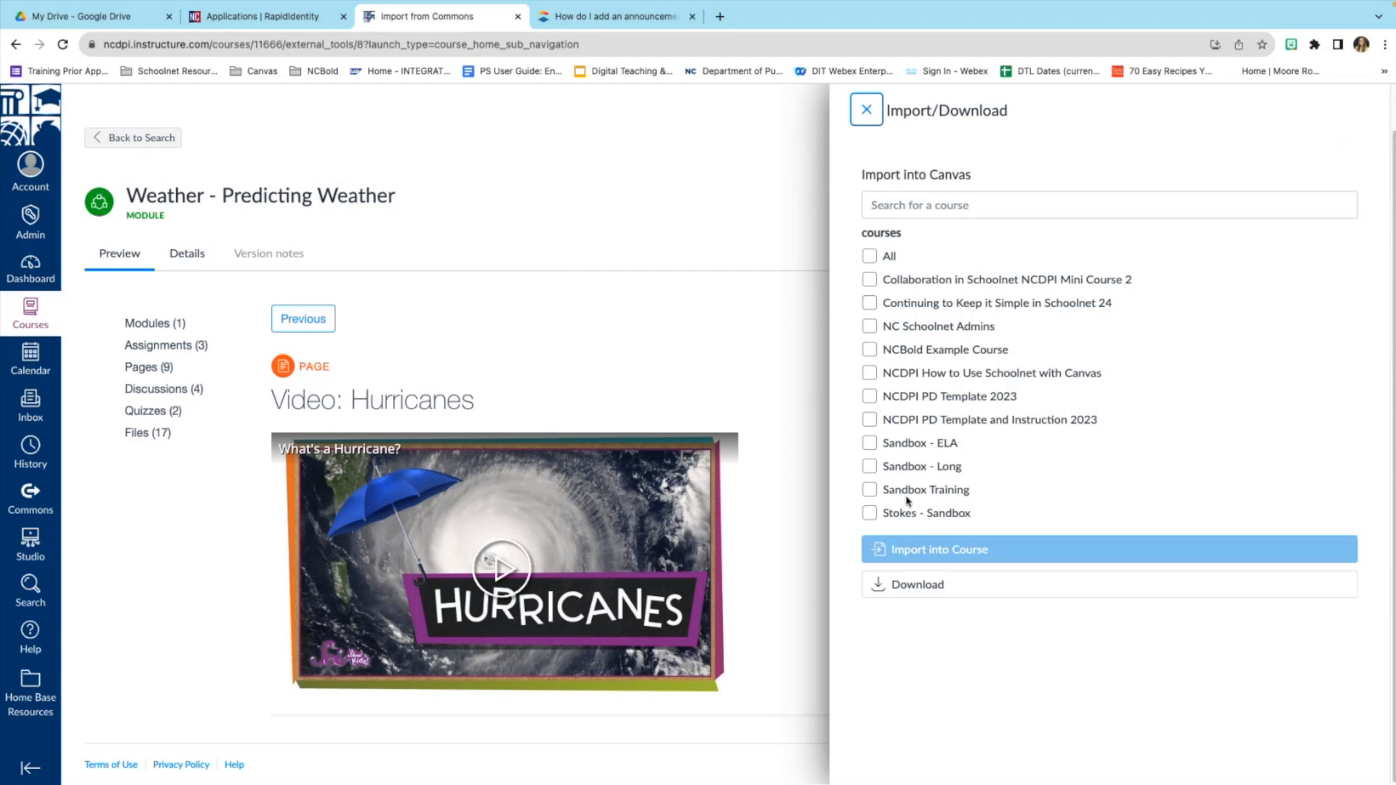
left_click(871, 490)
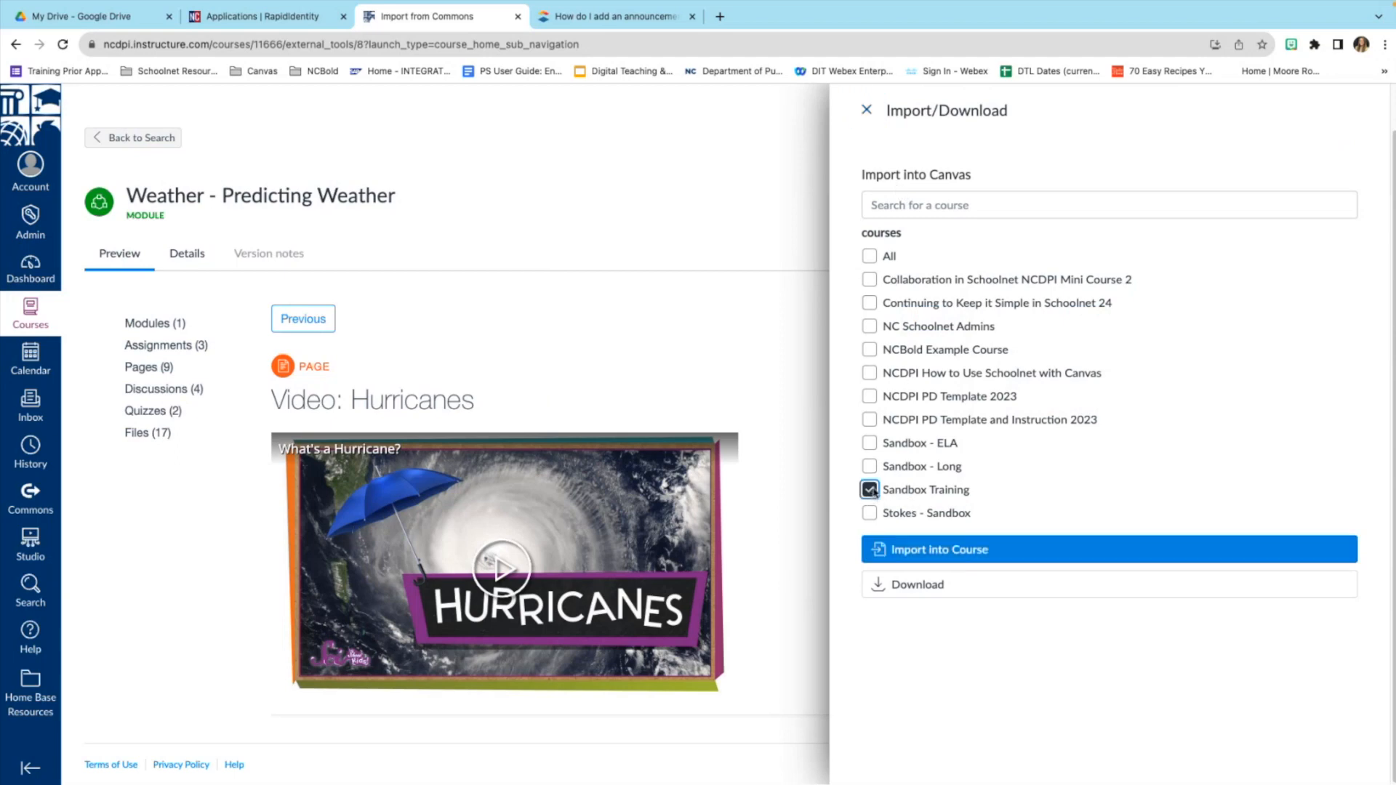
left_click(960, 556)
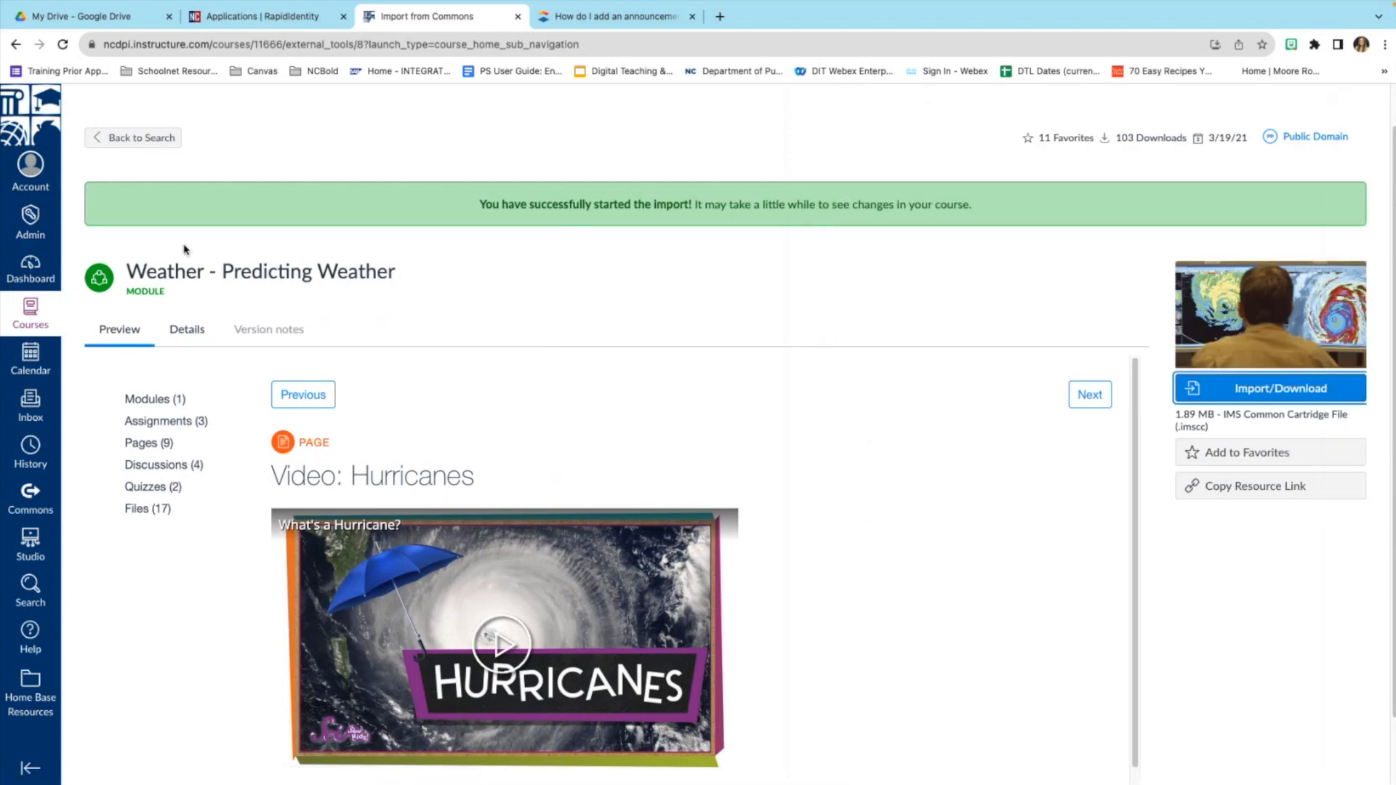
left_click(35, 320)
left_click(167, 643)
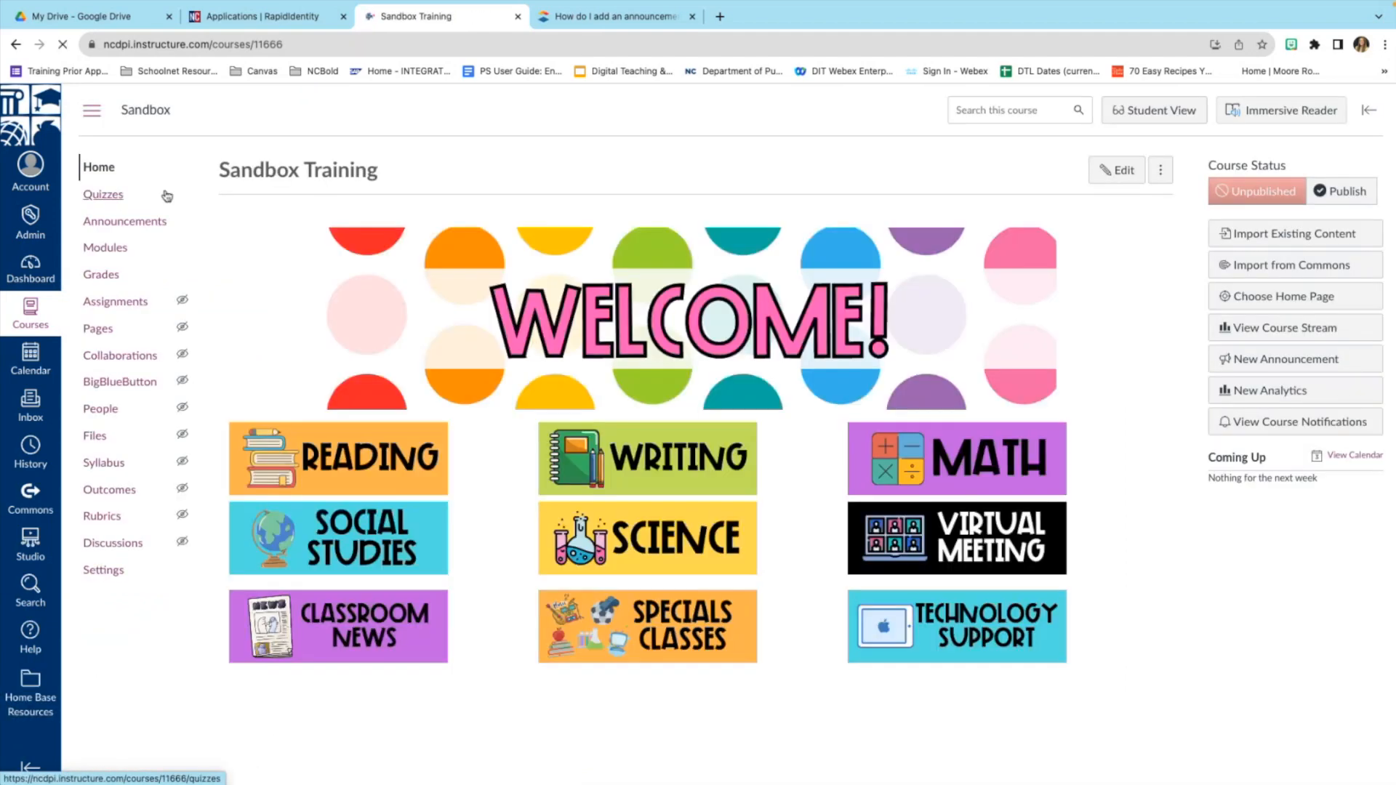
Open Sandbox Training's Modules page and scroll Week 1, Module 101-15 review questions and Week of August 17-24.
left_click(105, 249)
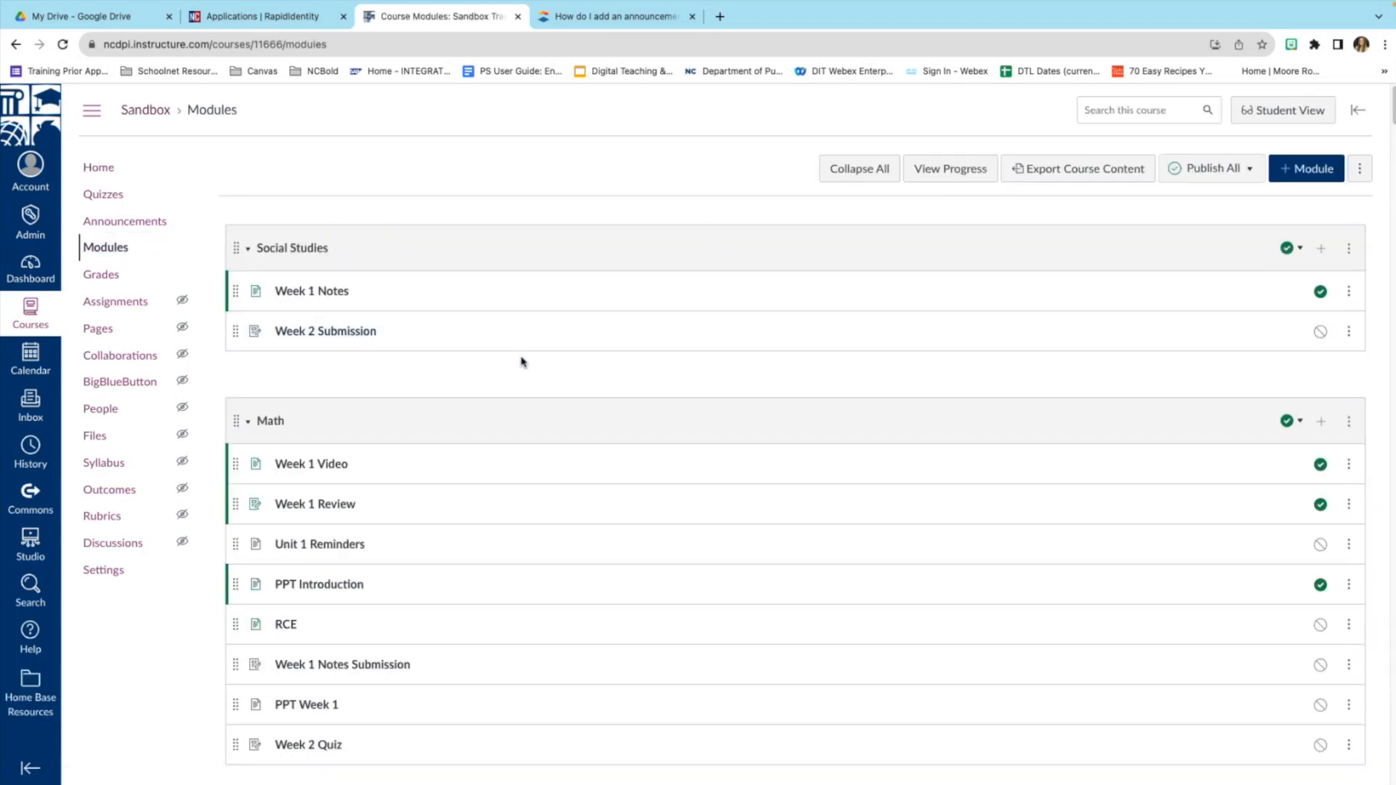
scroll(521, 363, "down", 1)
scroll(521, 362, "down", 15)
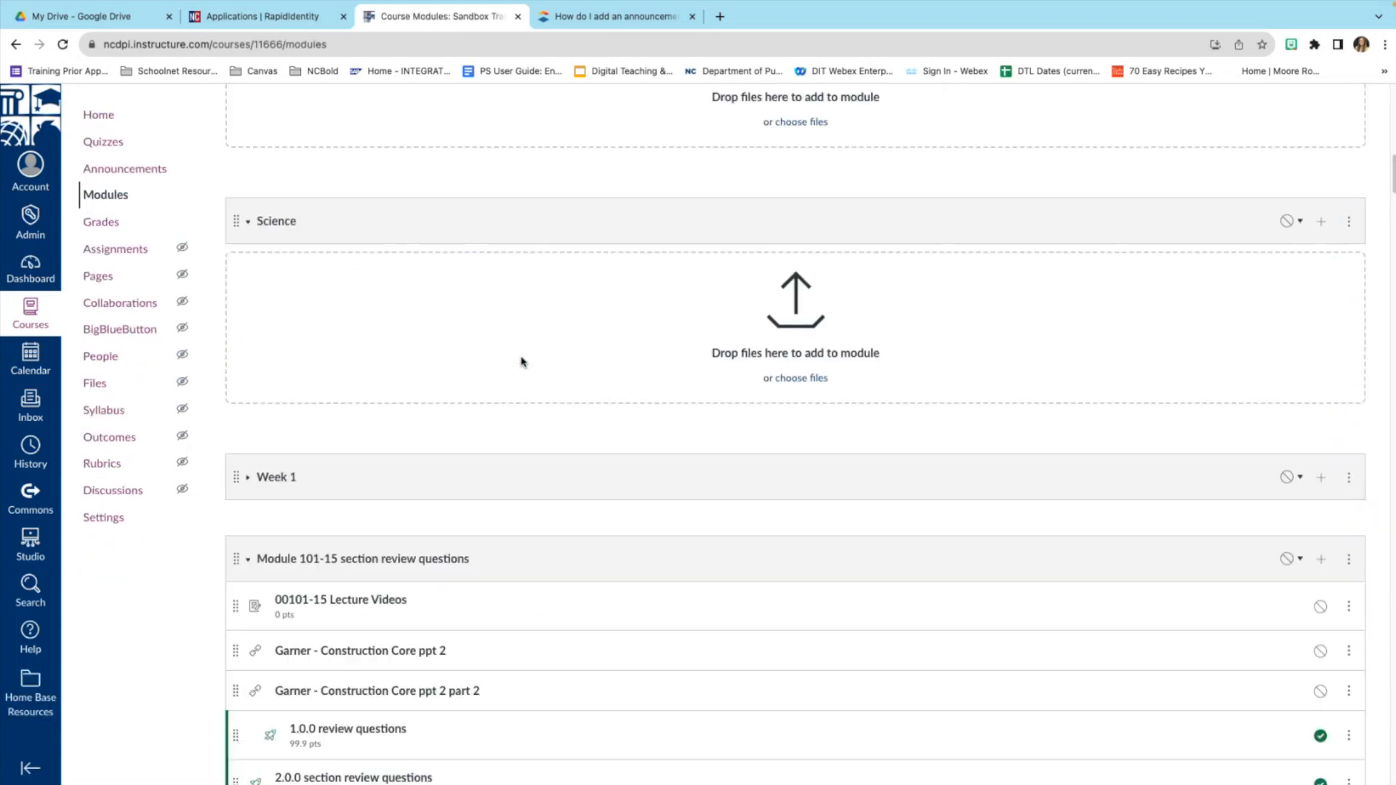
scroll(520, 361, "down", 10)
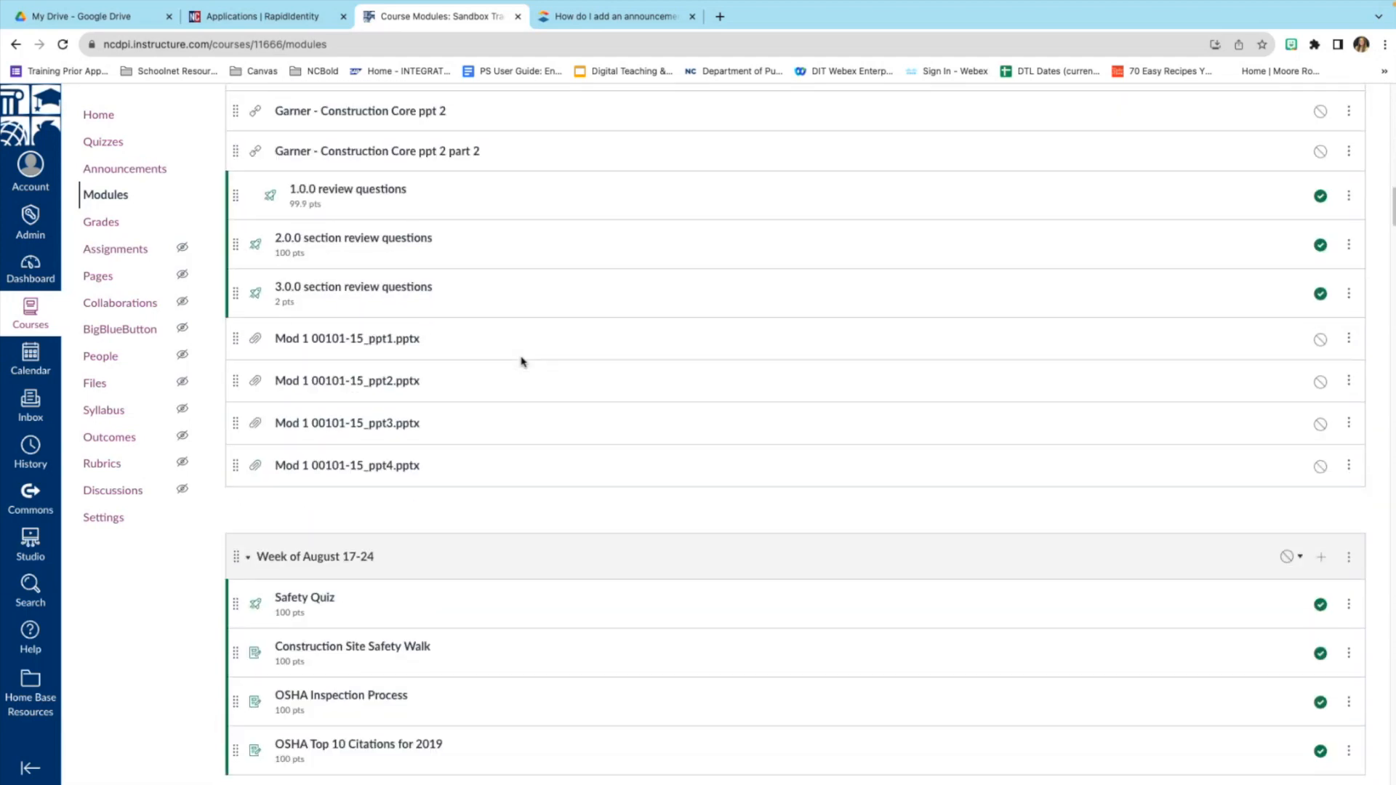
scroll(521, 361, "down", 17)
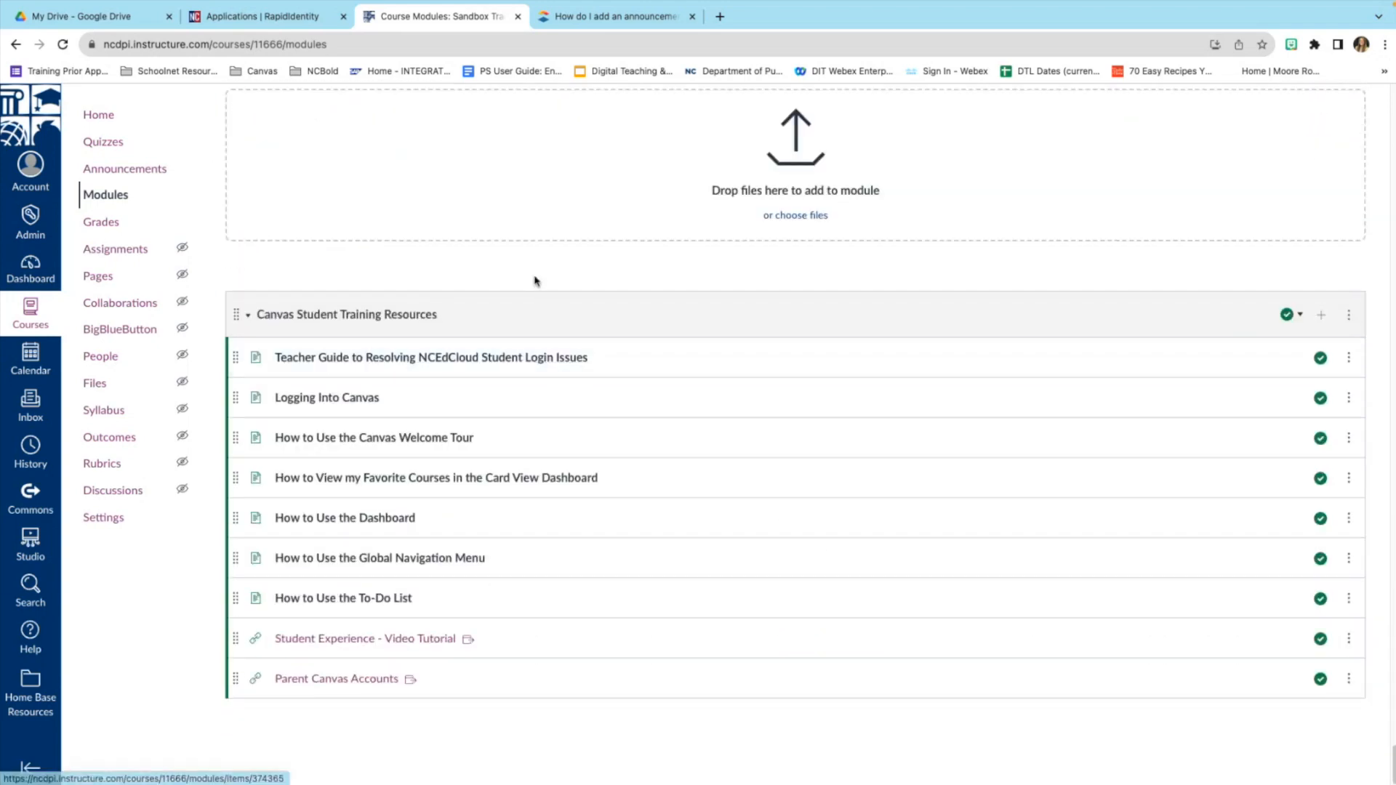
scroll(534, 281, "up", 1)
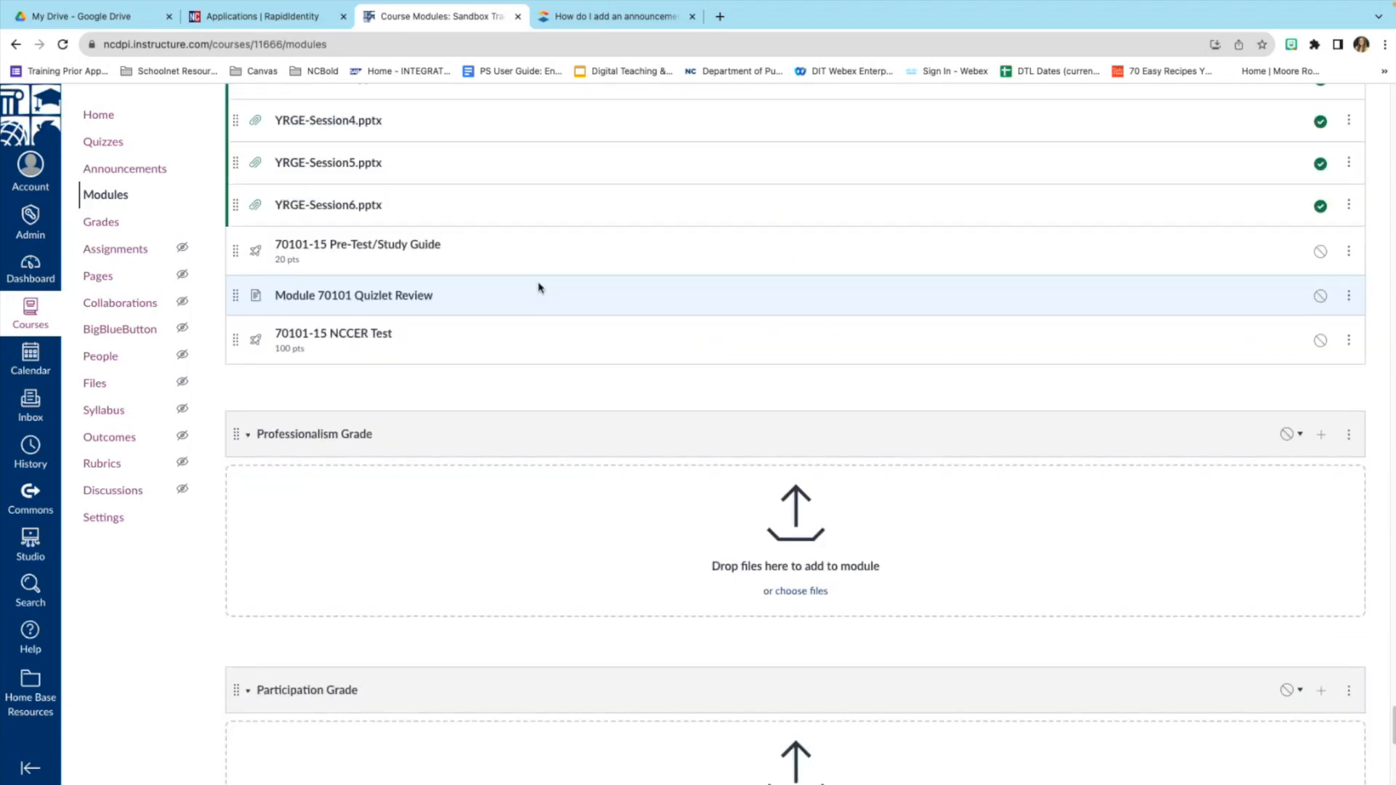
scroll(538, 290, "up", 10)
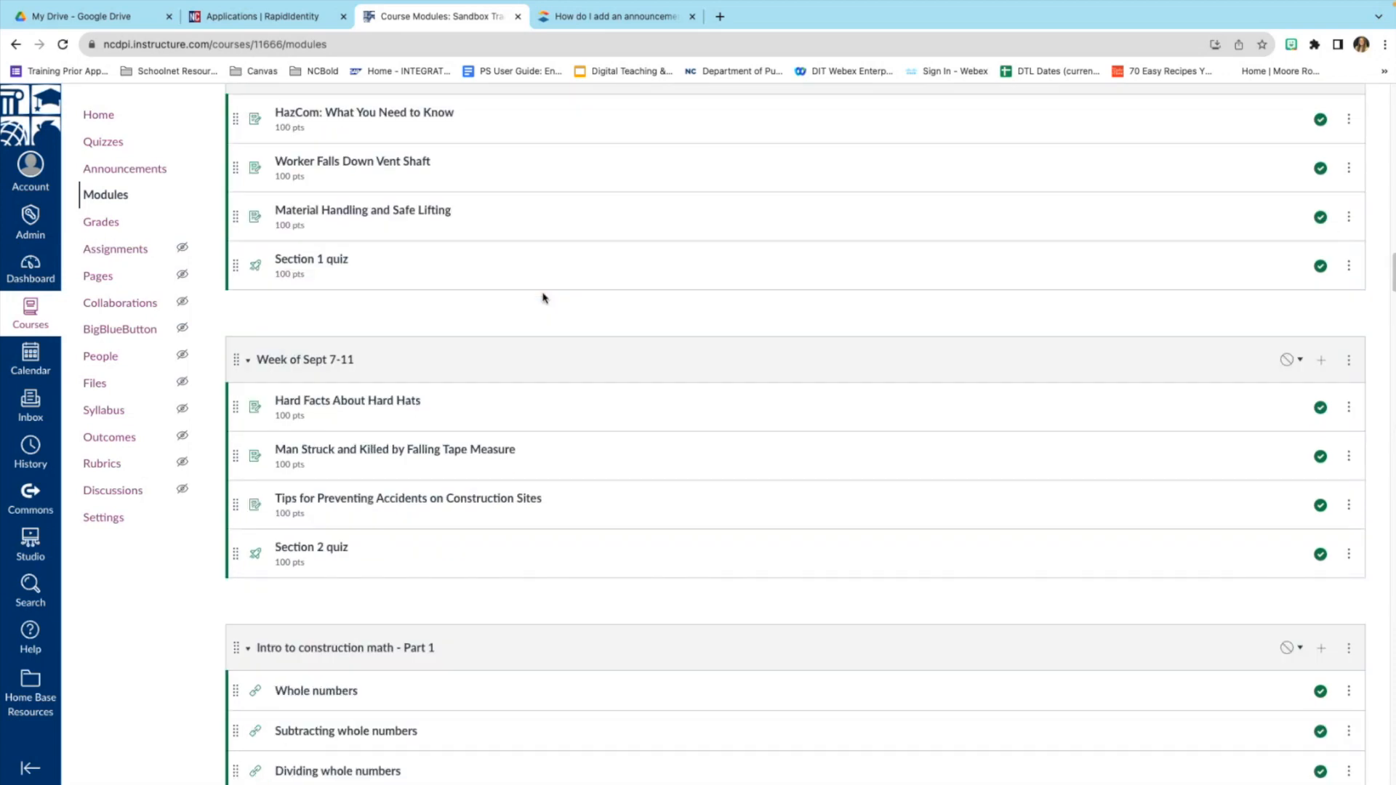
scroll(544, 301, "up", 20)
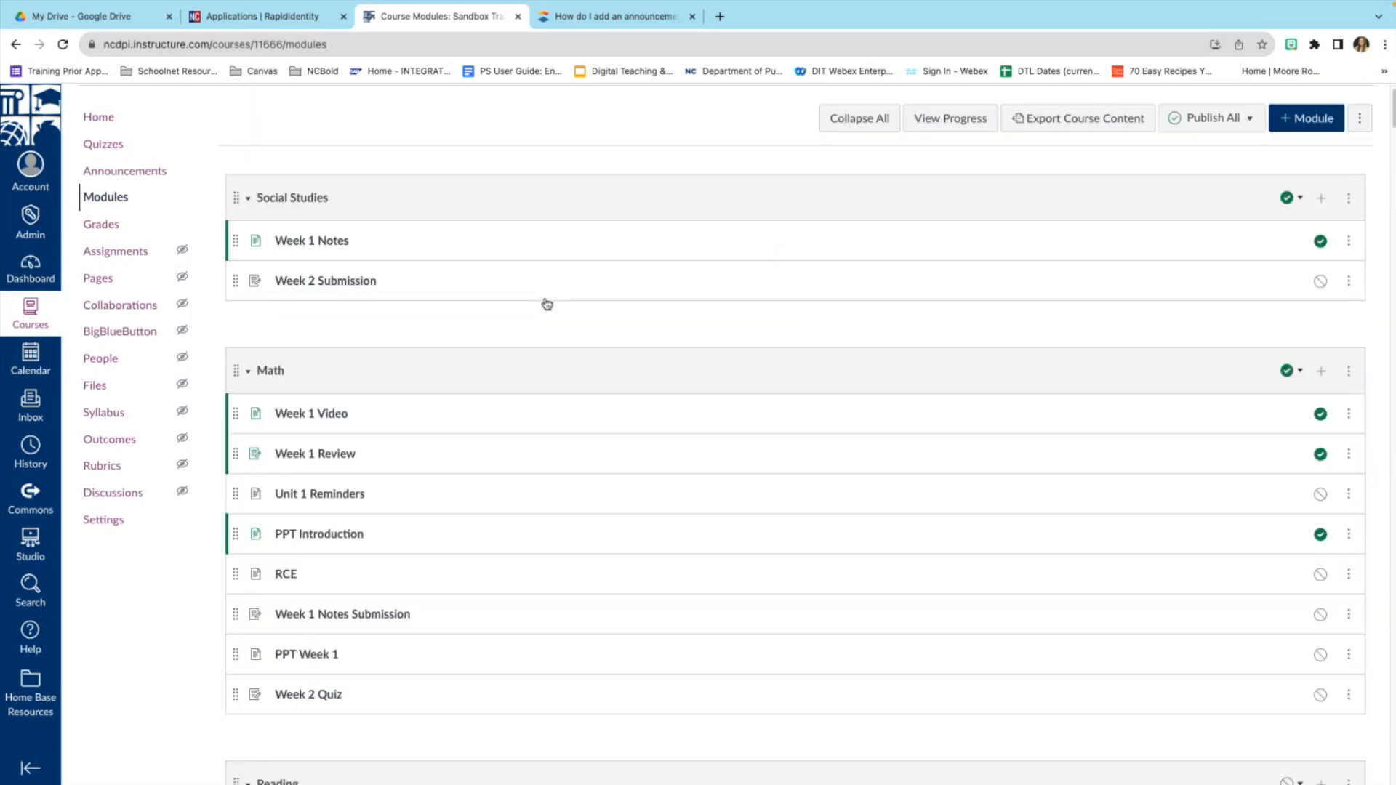
scroll(546, 304, "down", 20)
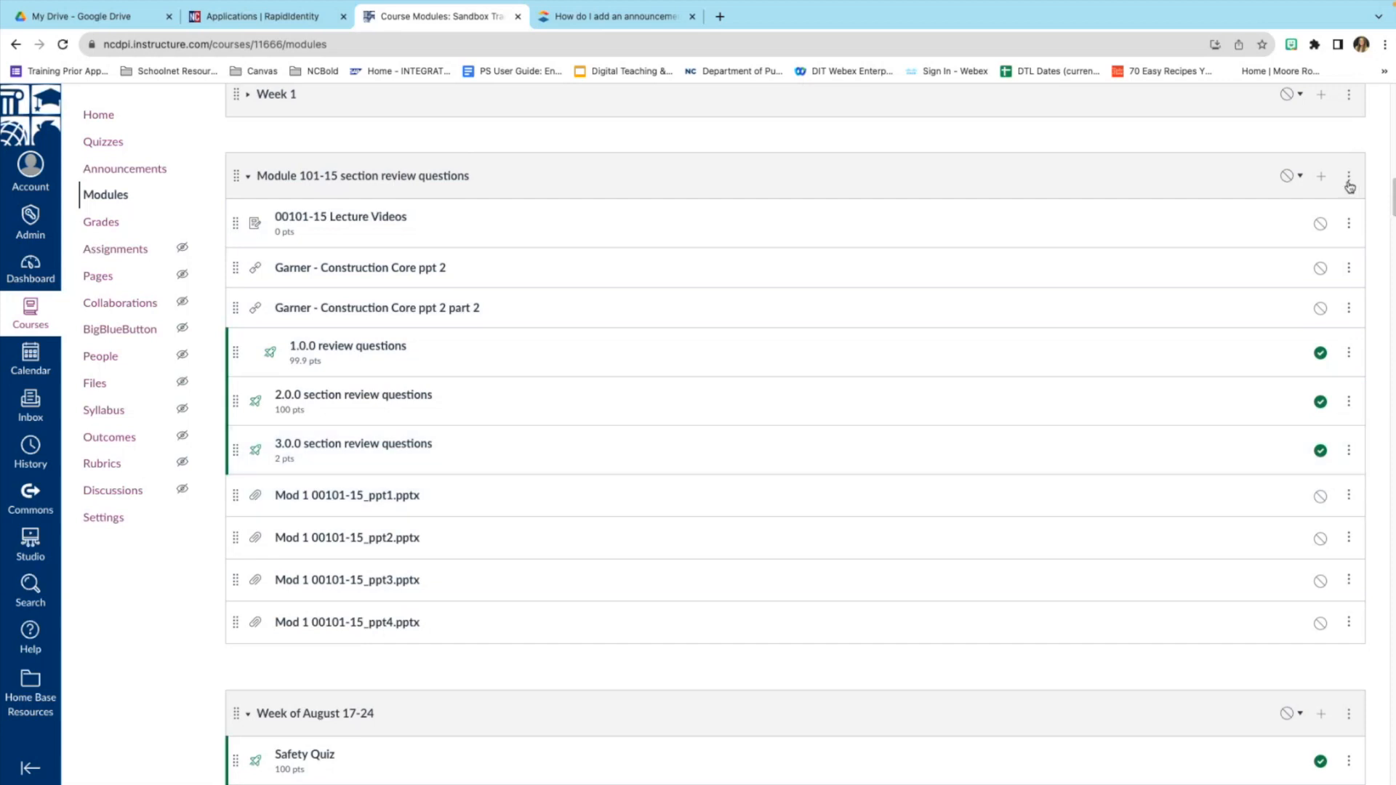
scroll(1206, 447, "down", 1)
scroll(1206, 447, "down", 4)
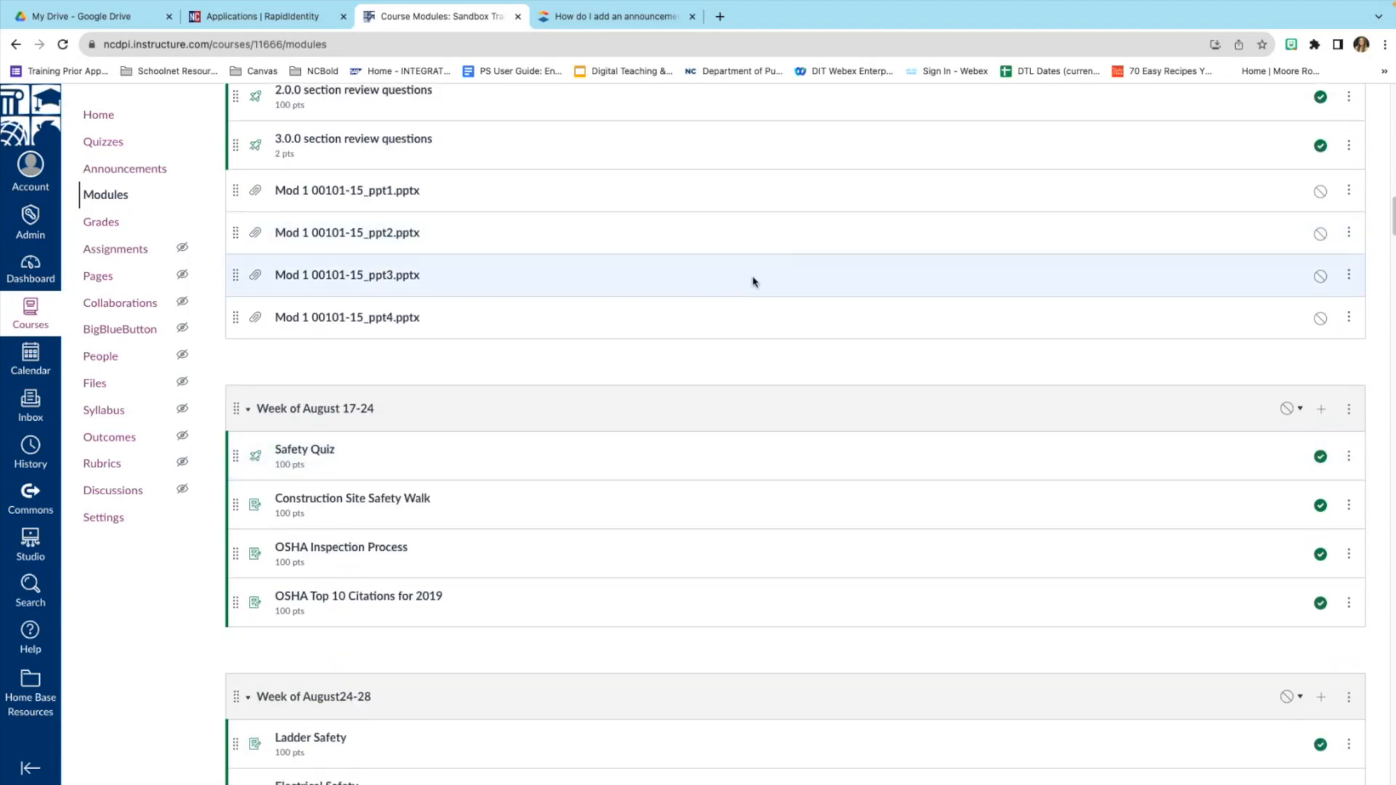
scroll(756, 284, "up", 20)
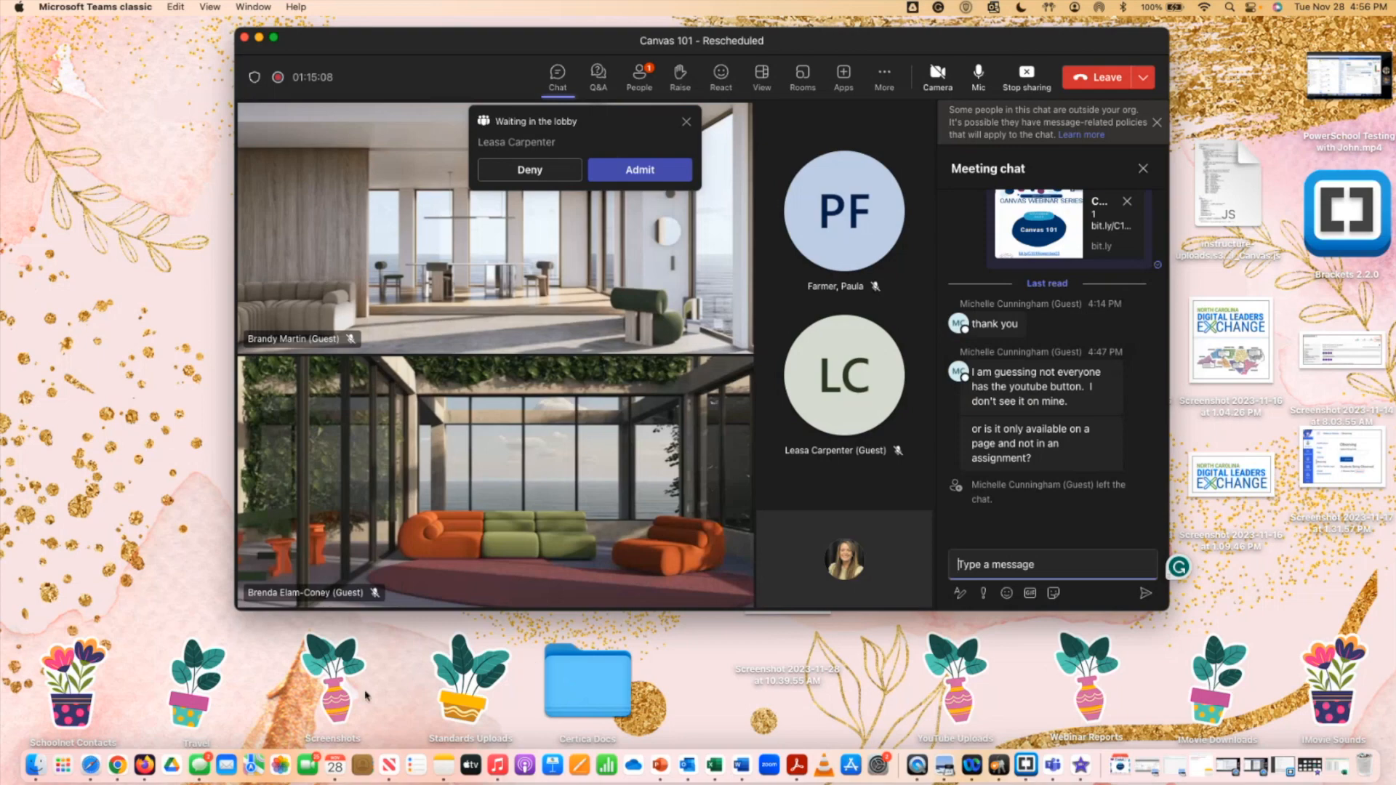
Reopen Week 1 Notes in edit mode and list its embeddable apps, such as Google Drive and YouTube.
left_click(122, 751)
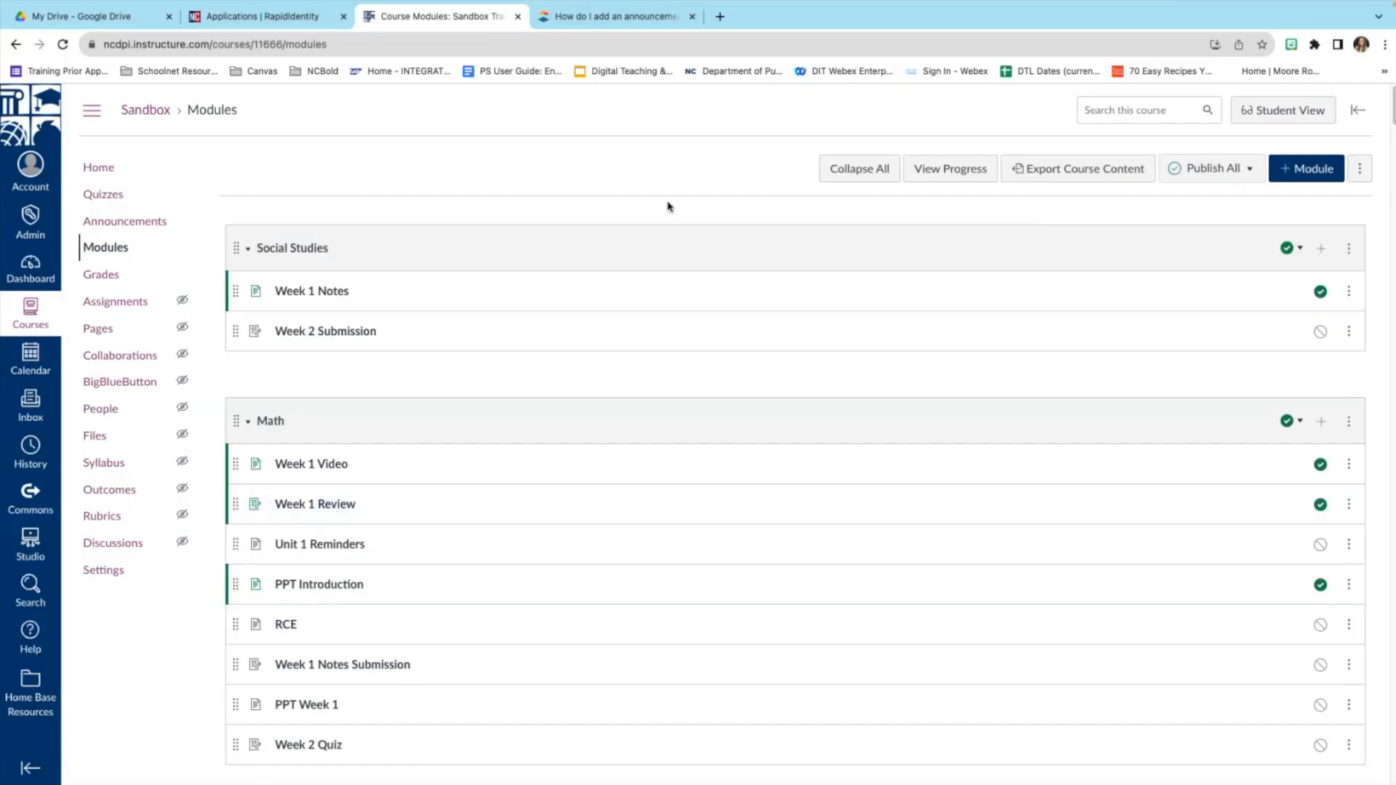
left_click(332, 294)
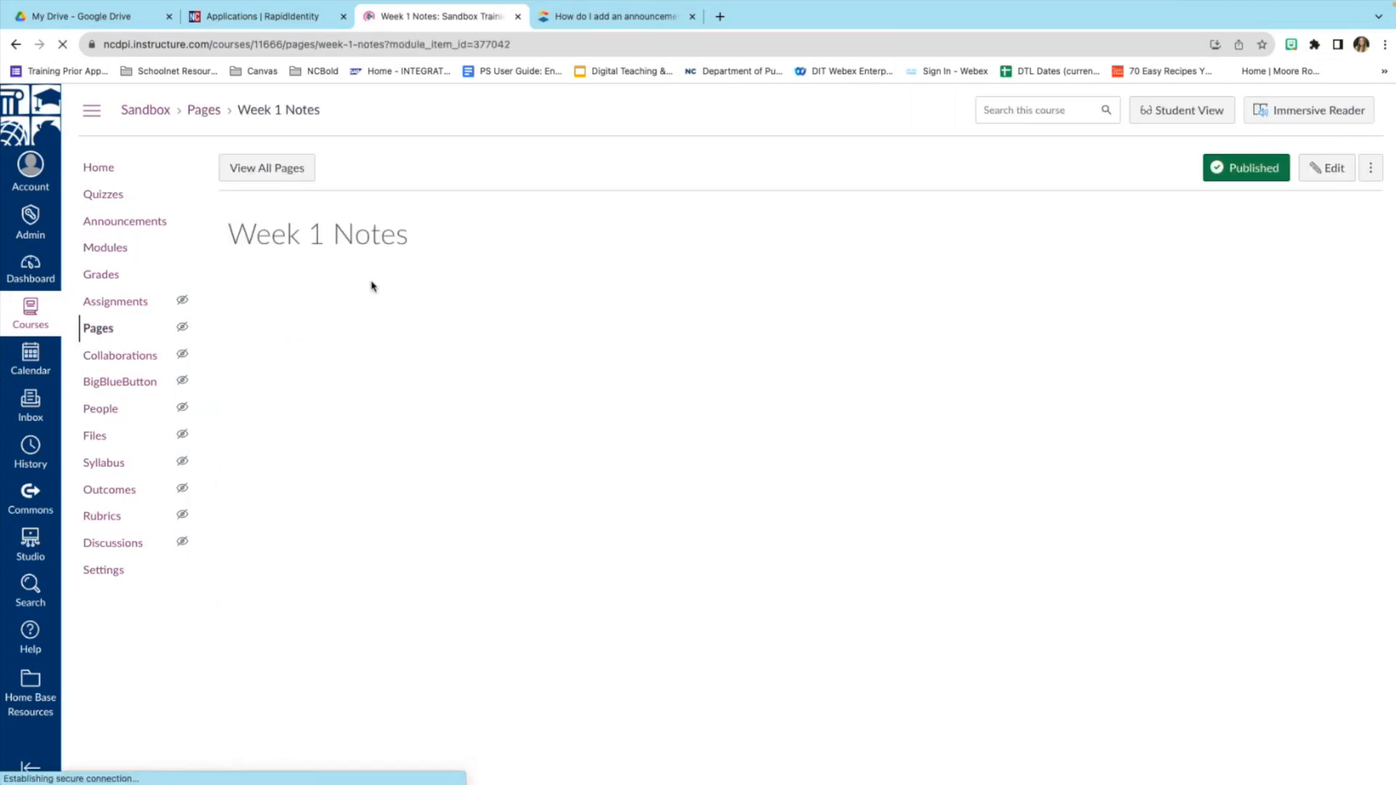
left_click(1328, 169)
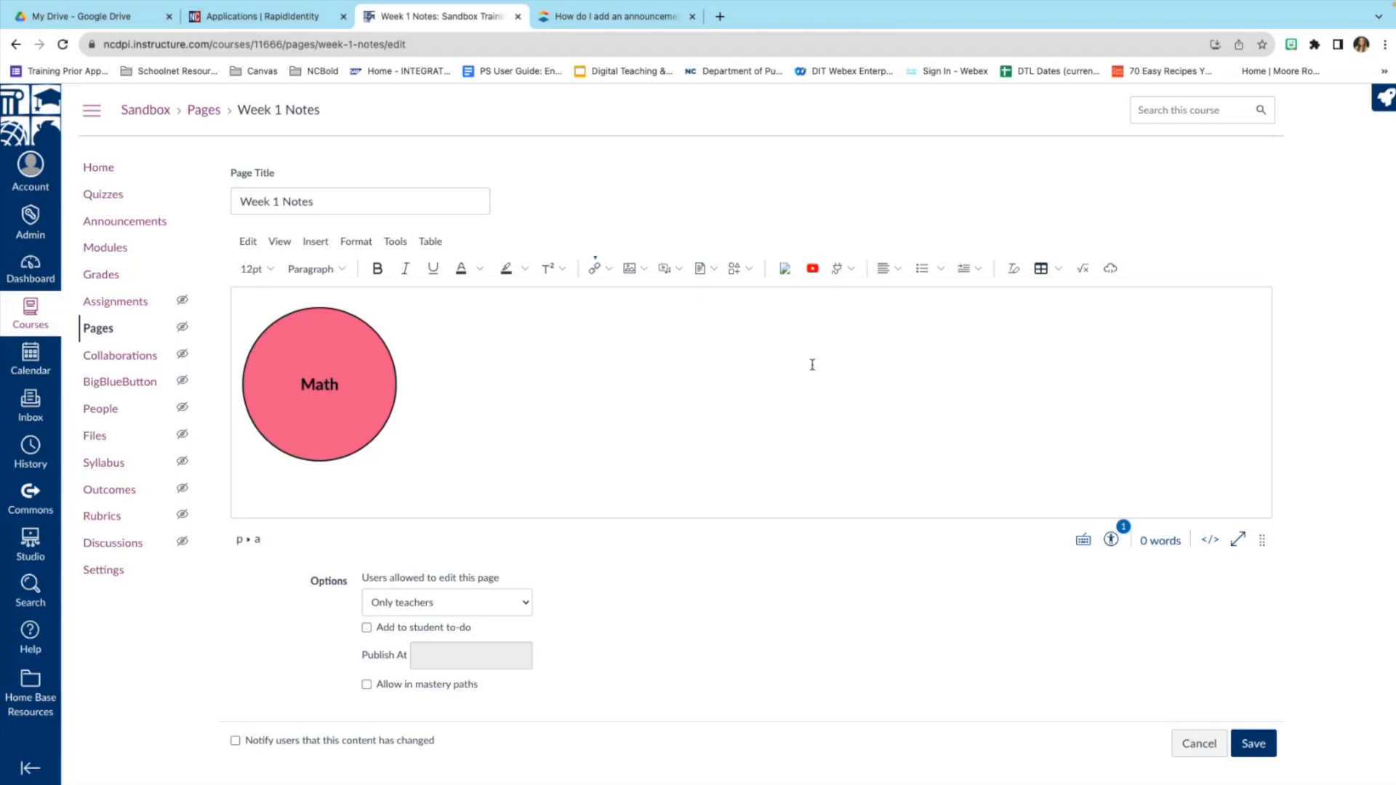
left_click(852, 271)
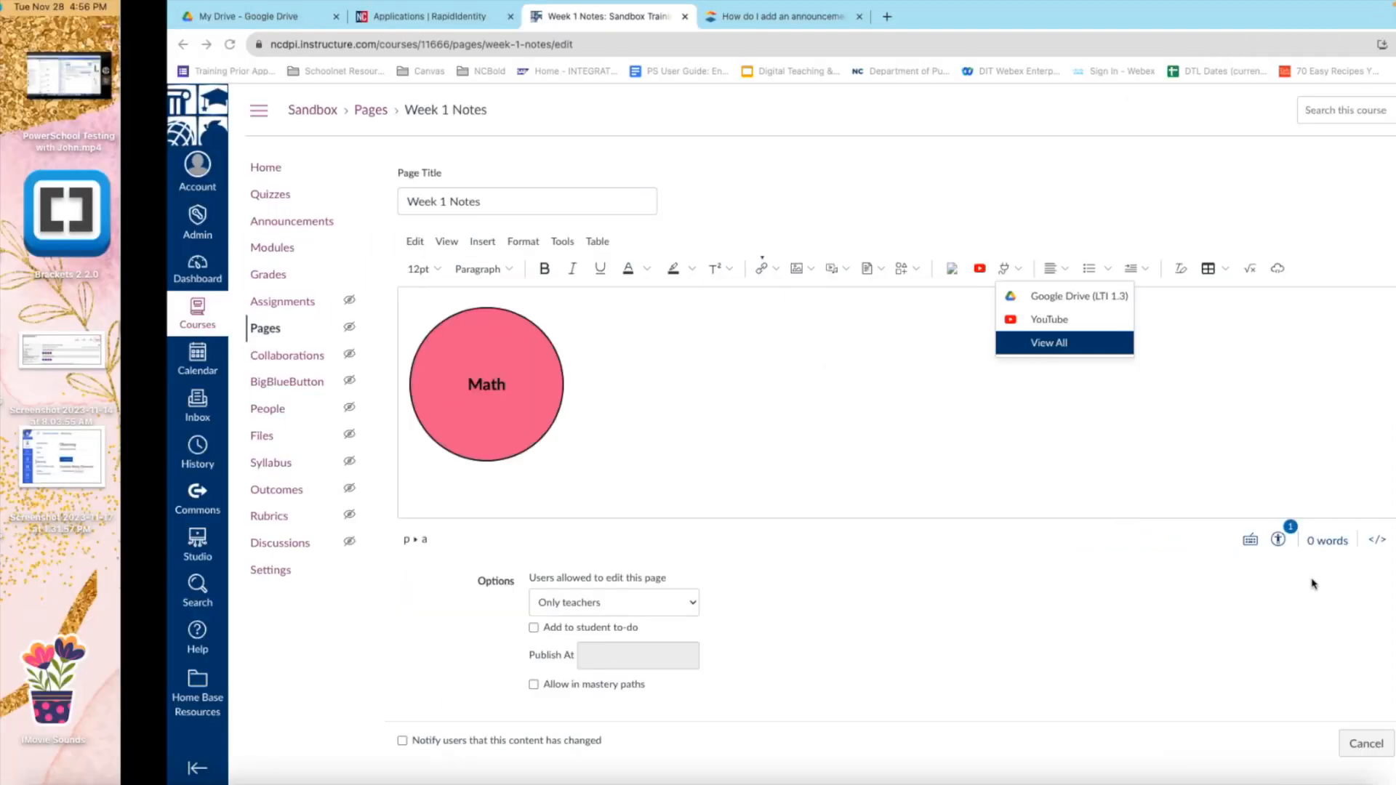
key("ctrl+Left")
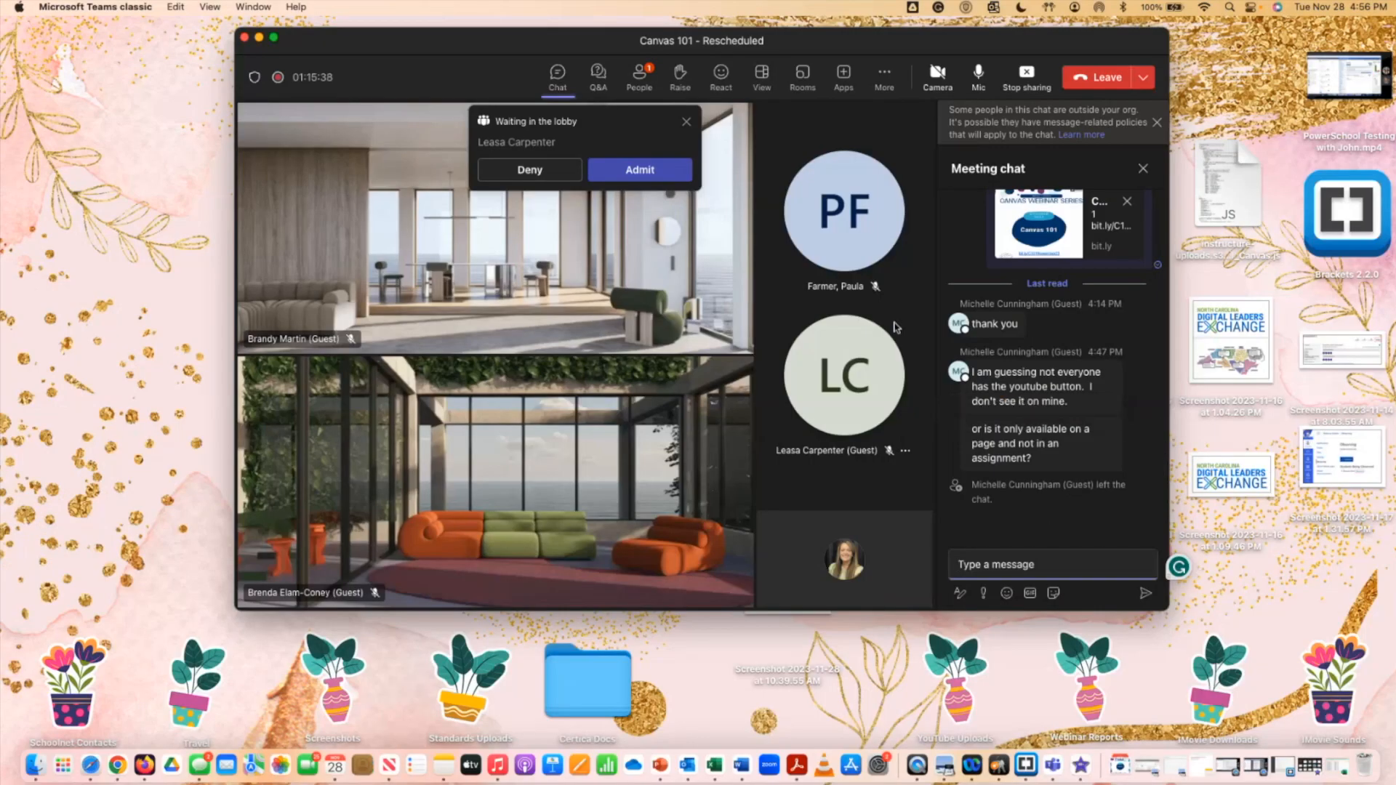
Leave the Teams meeting and bring back Chrome with the Week 1 Notes editor.
scroll(1027, 407, "up", 2)
scroll(1027, 407, "down", 2)
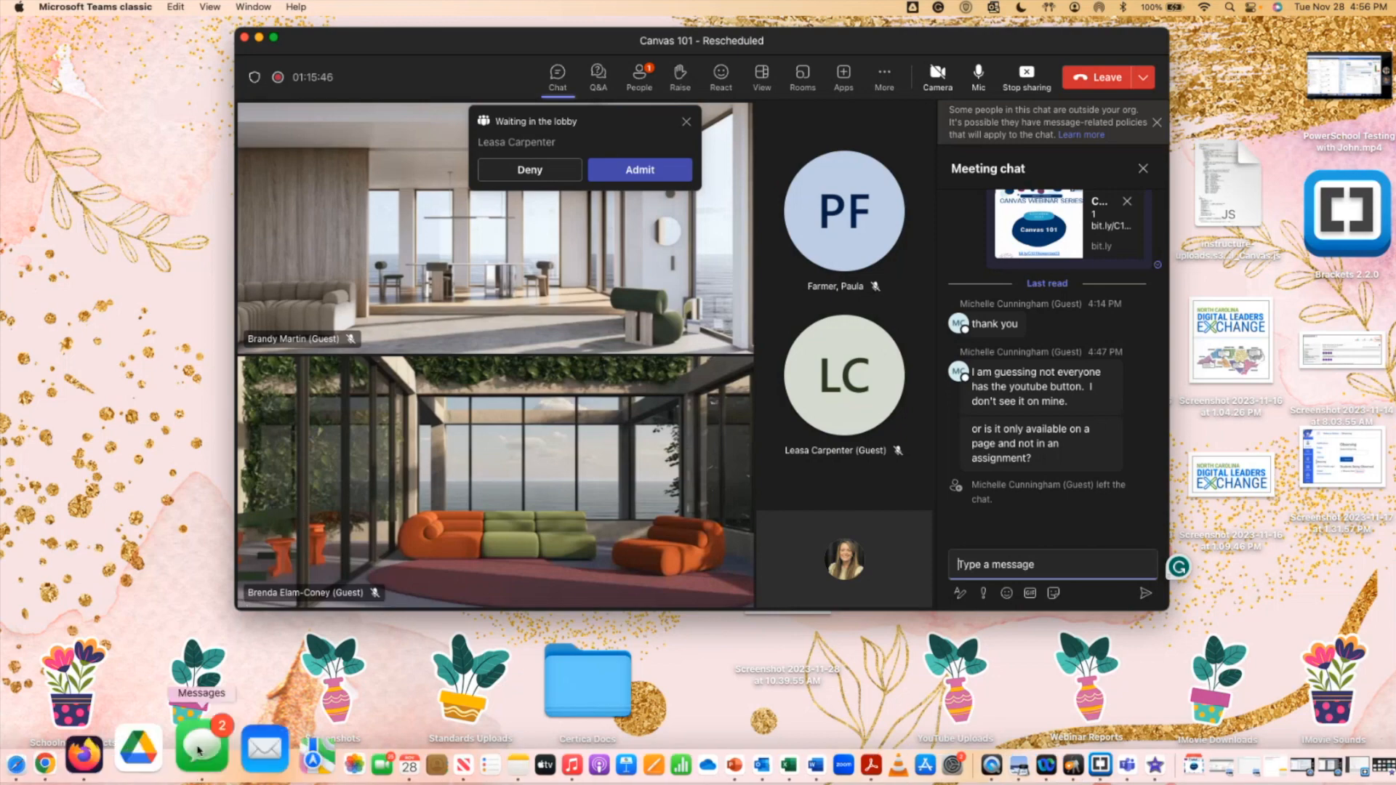
left_click(123, 742)
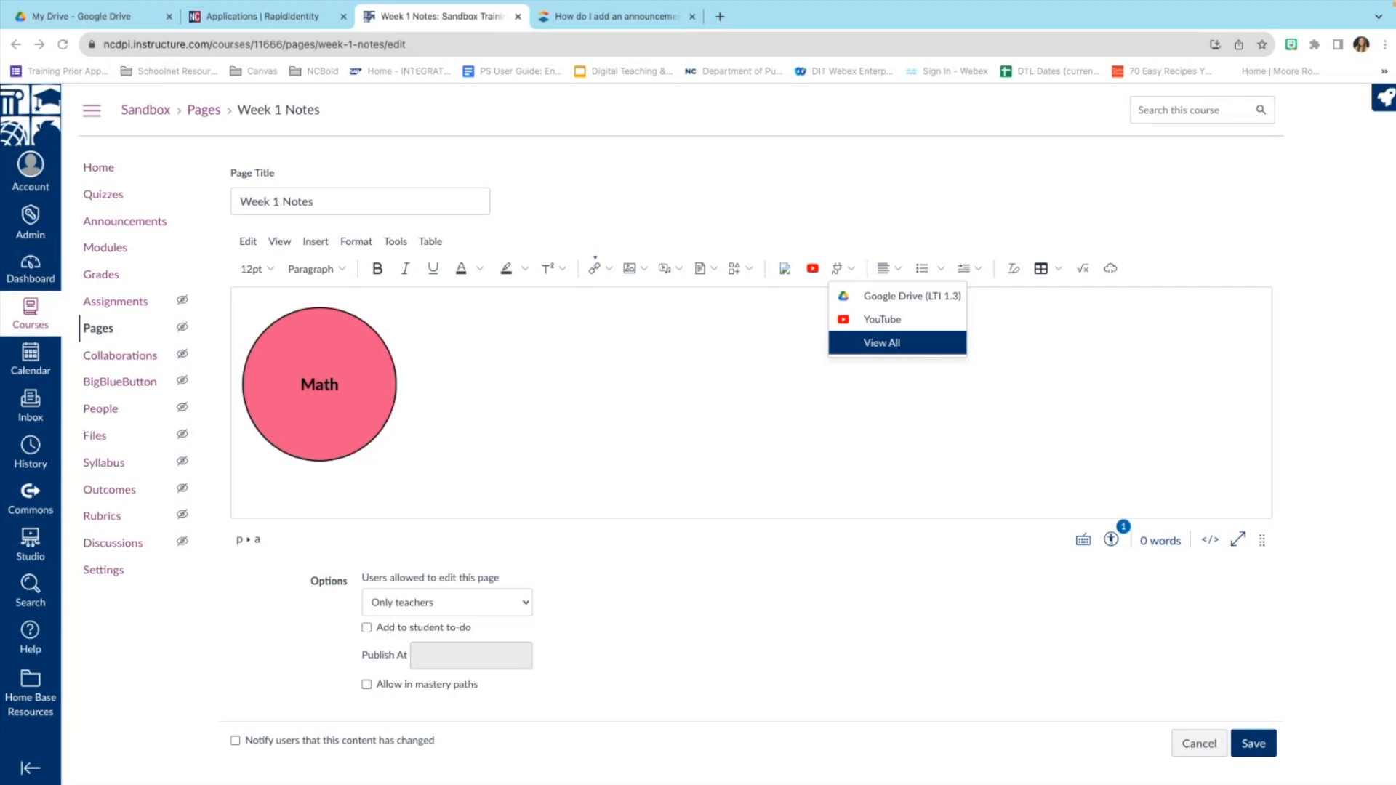
Go via course Home to Modules and scroll to the Weather - Predicting Weather module.
left_click(99, 169)
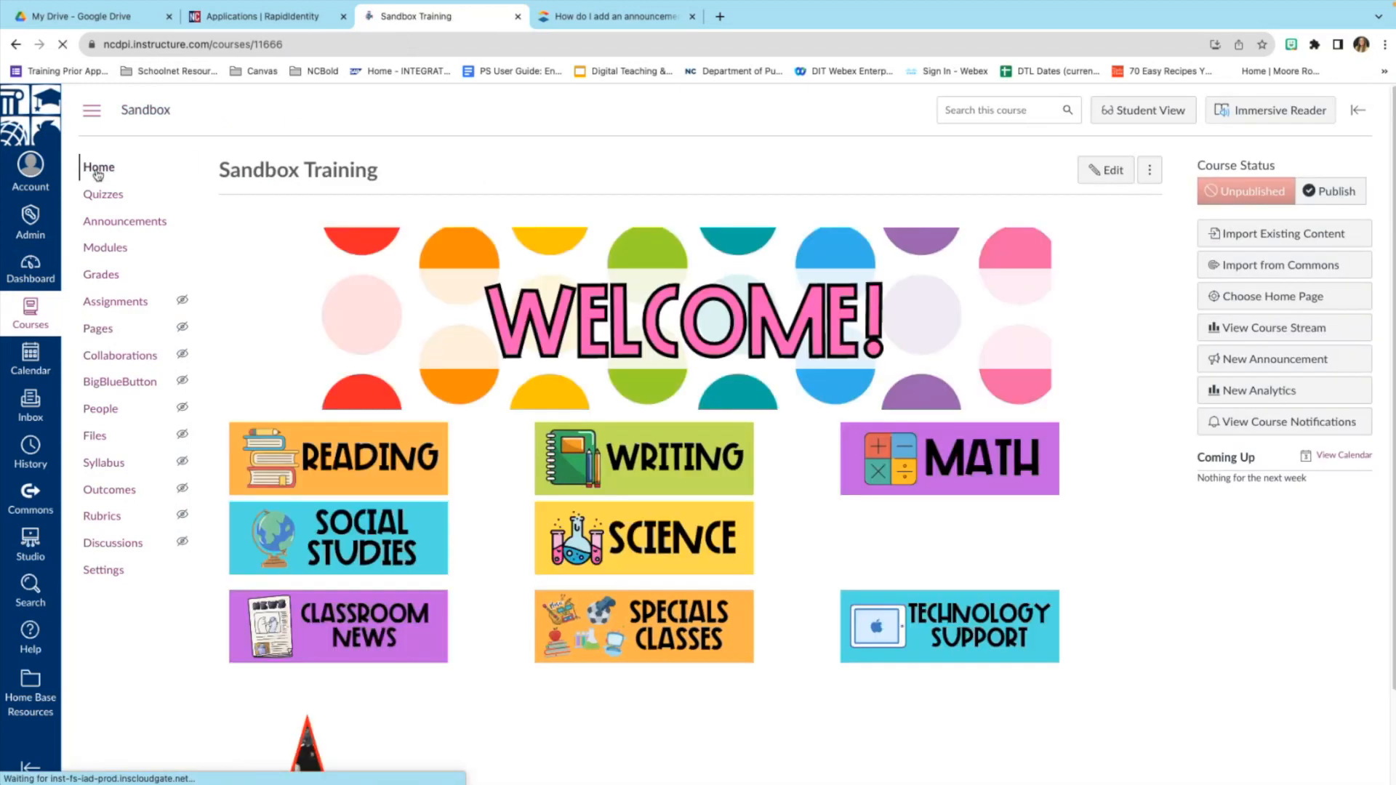
scroll(1091, 398, "down", 2)
left_click(82, 200)
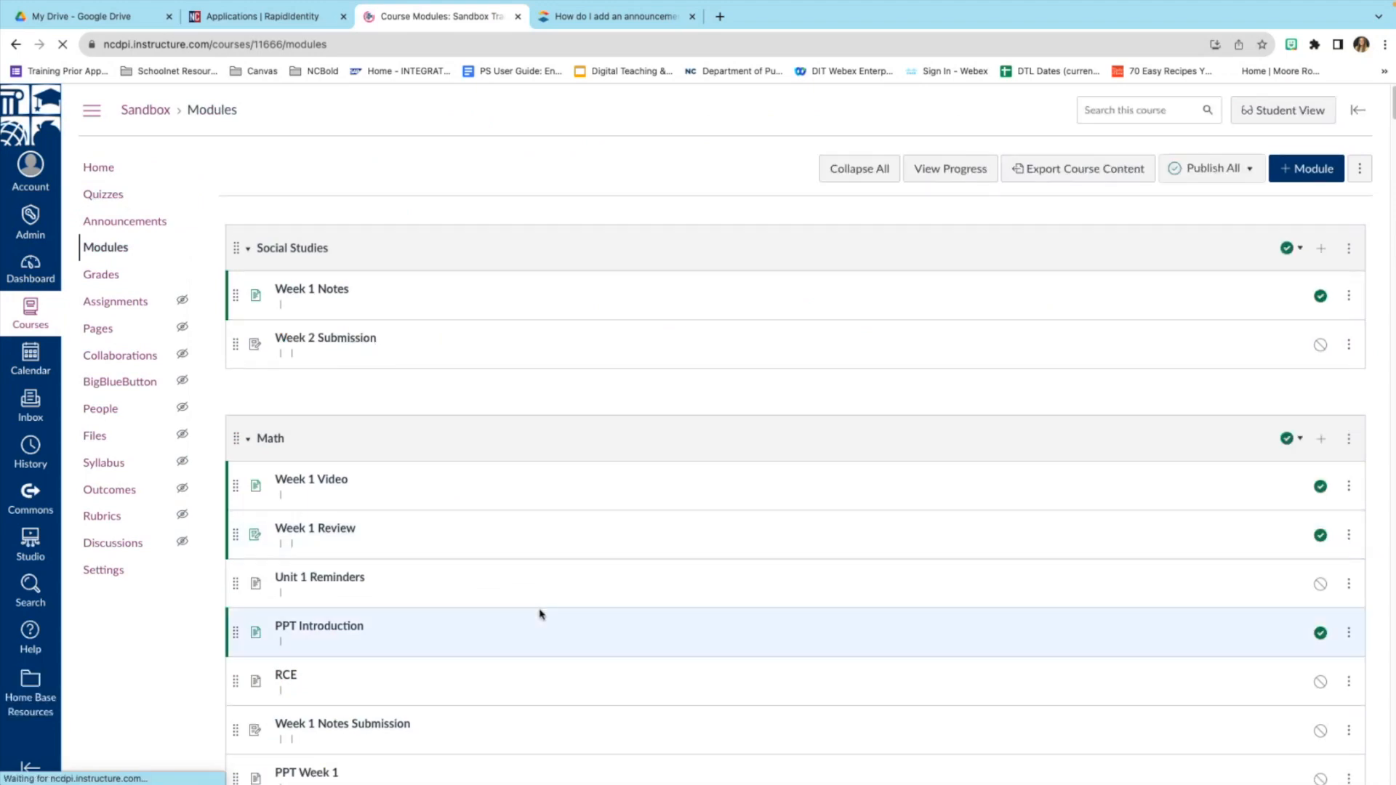
scroll(539, 612, "down", 15)
scroll(538, 613, "down", 20)
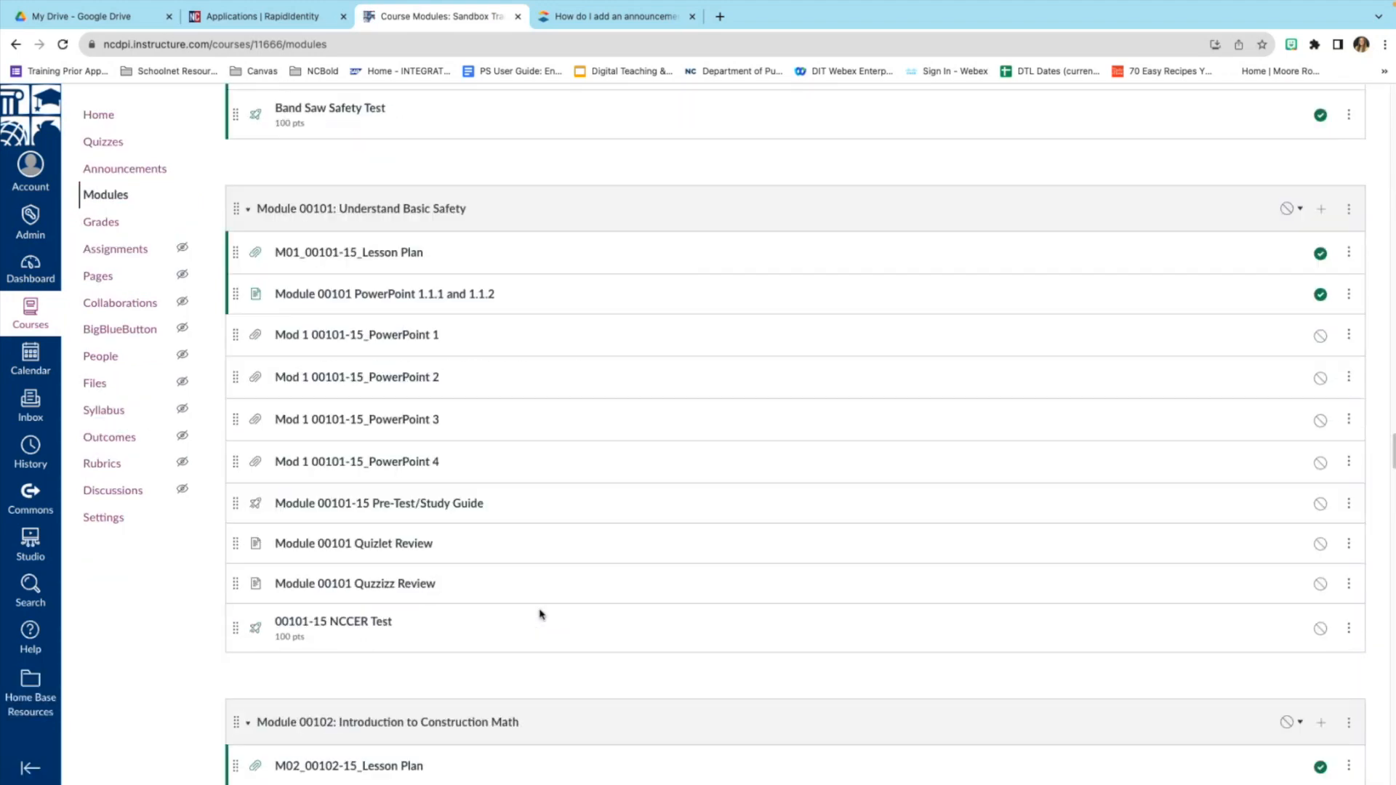
scroll(539, 613, "down", 20)
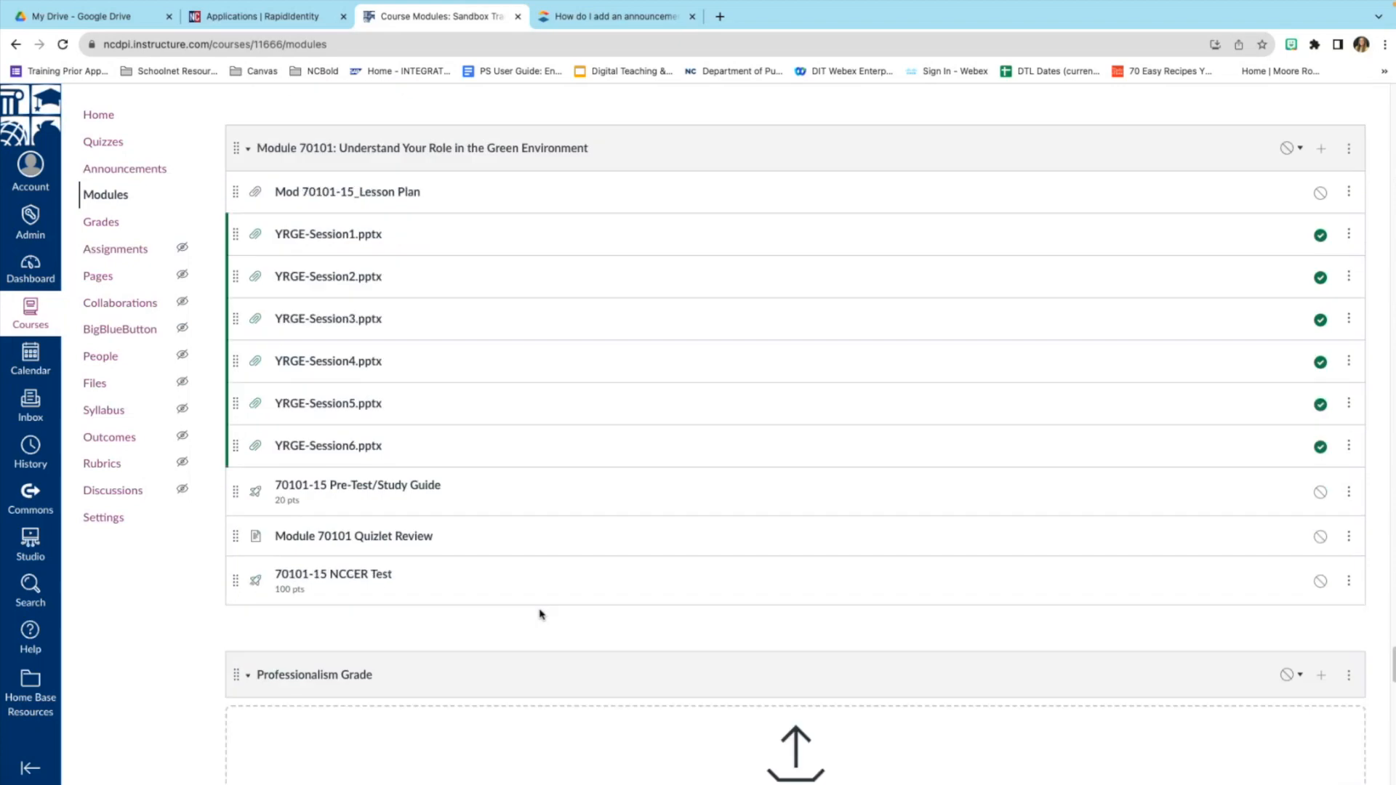
scroll(533, 567, "up", 8)
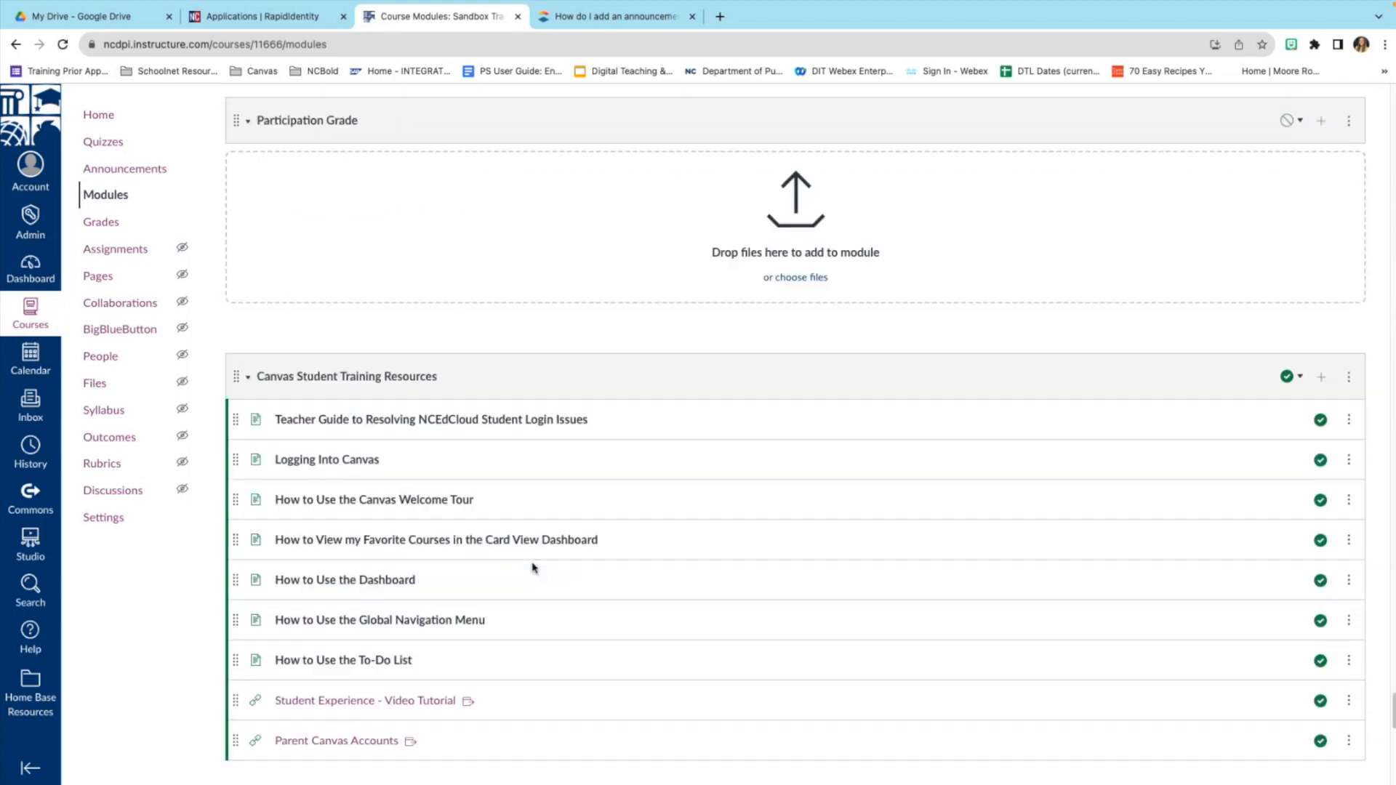
scroll(533, 571, "down", 4)
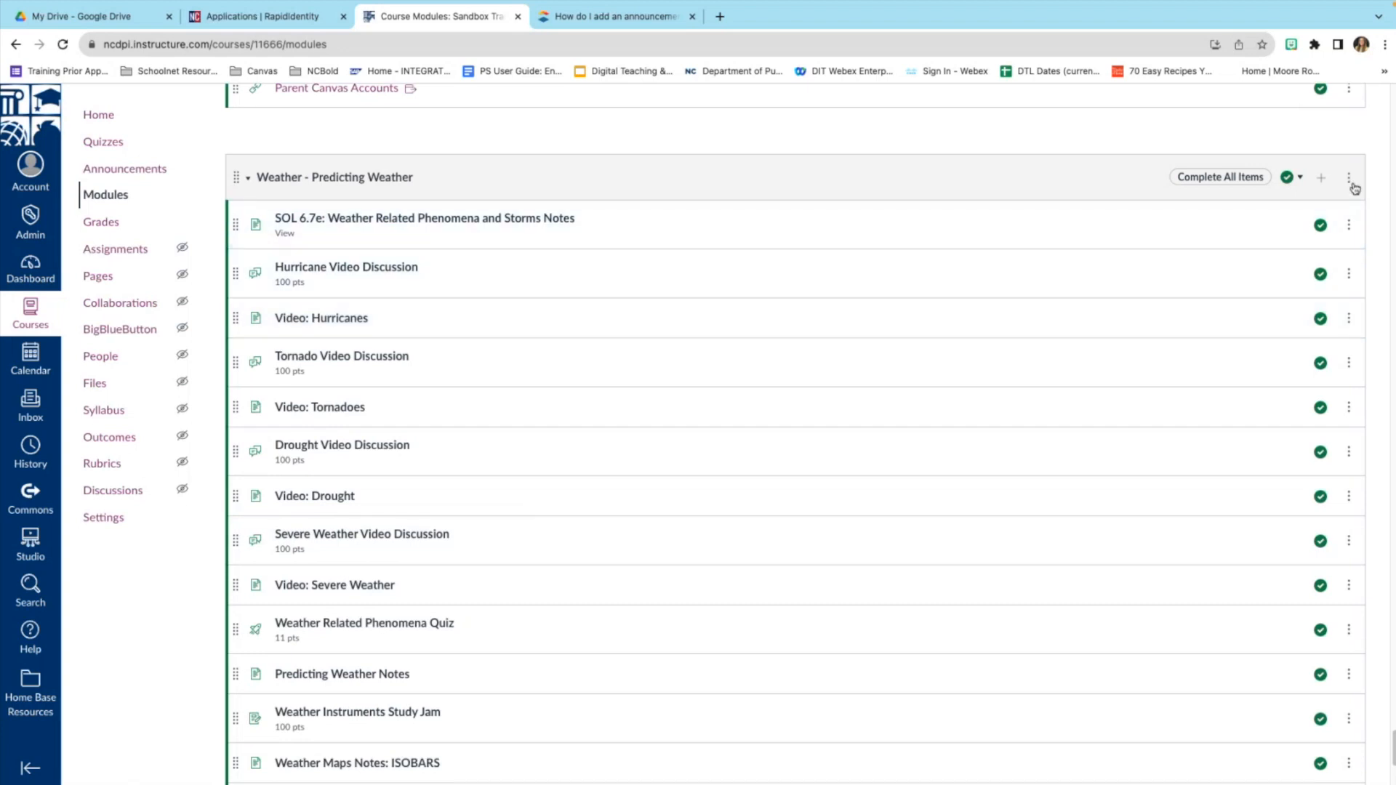
Start a Copy To for the Weather module, search for a destination course, then cancel.
left_click(1349, 180)
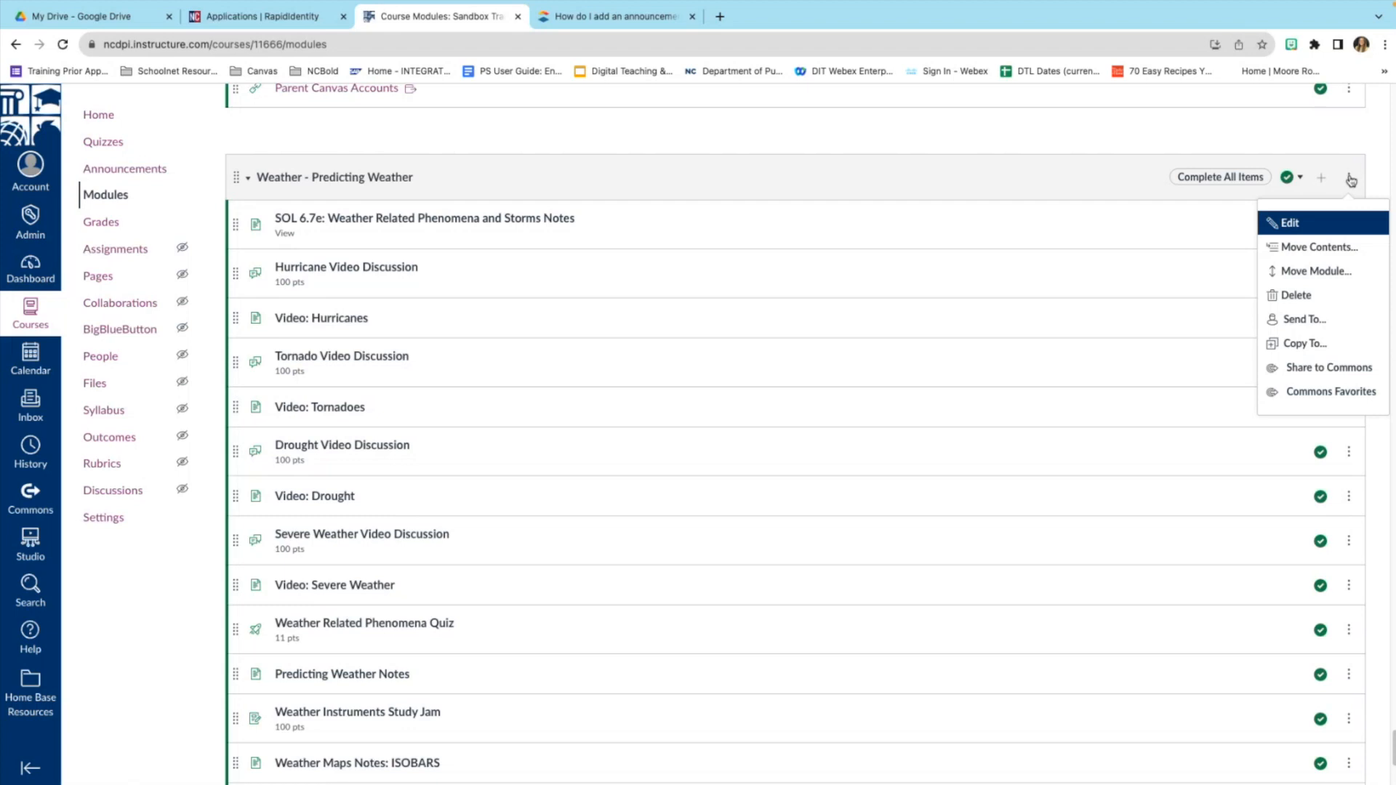
left_click(1323, 347)
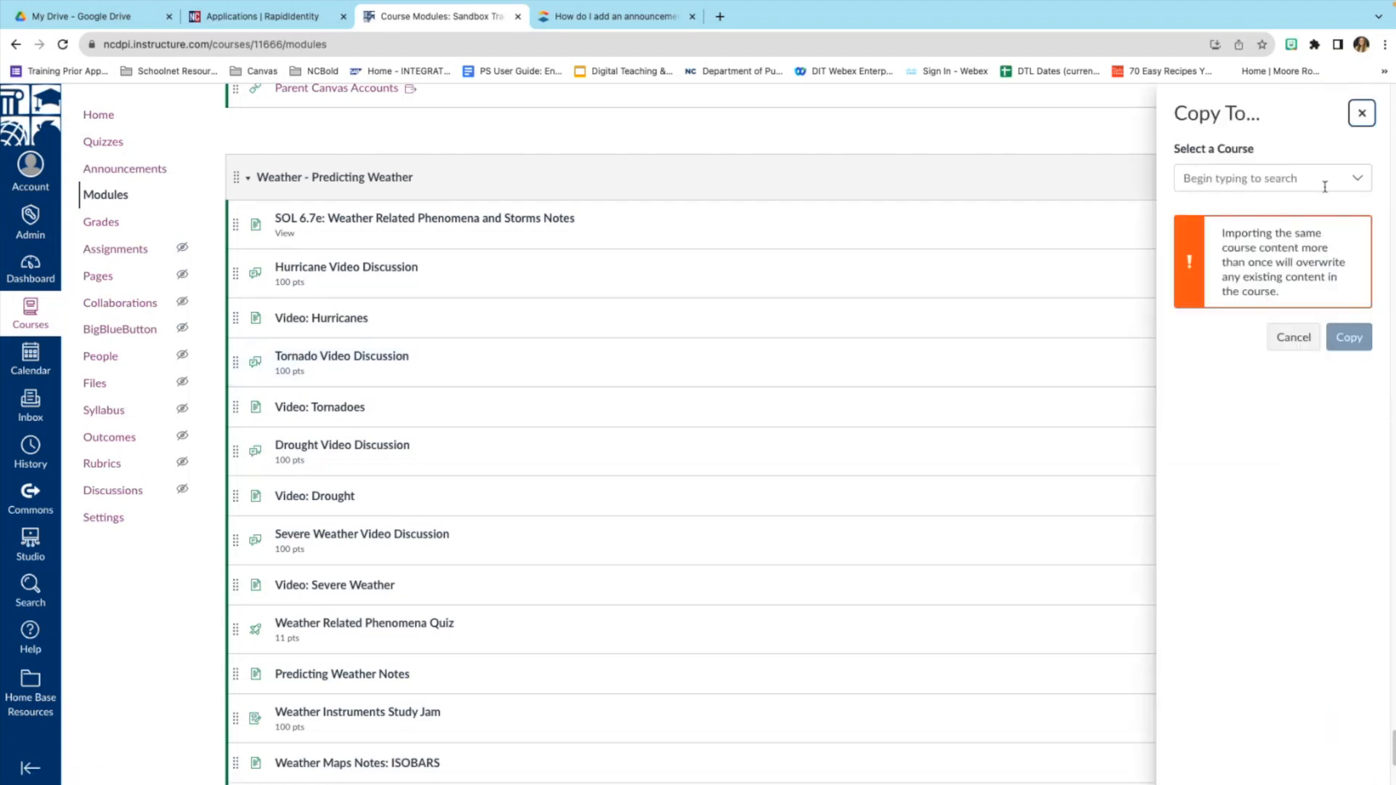
left_click(1359, 180)
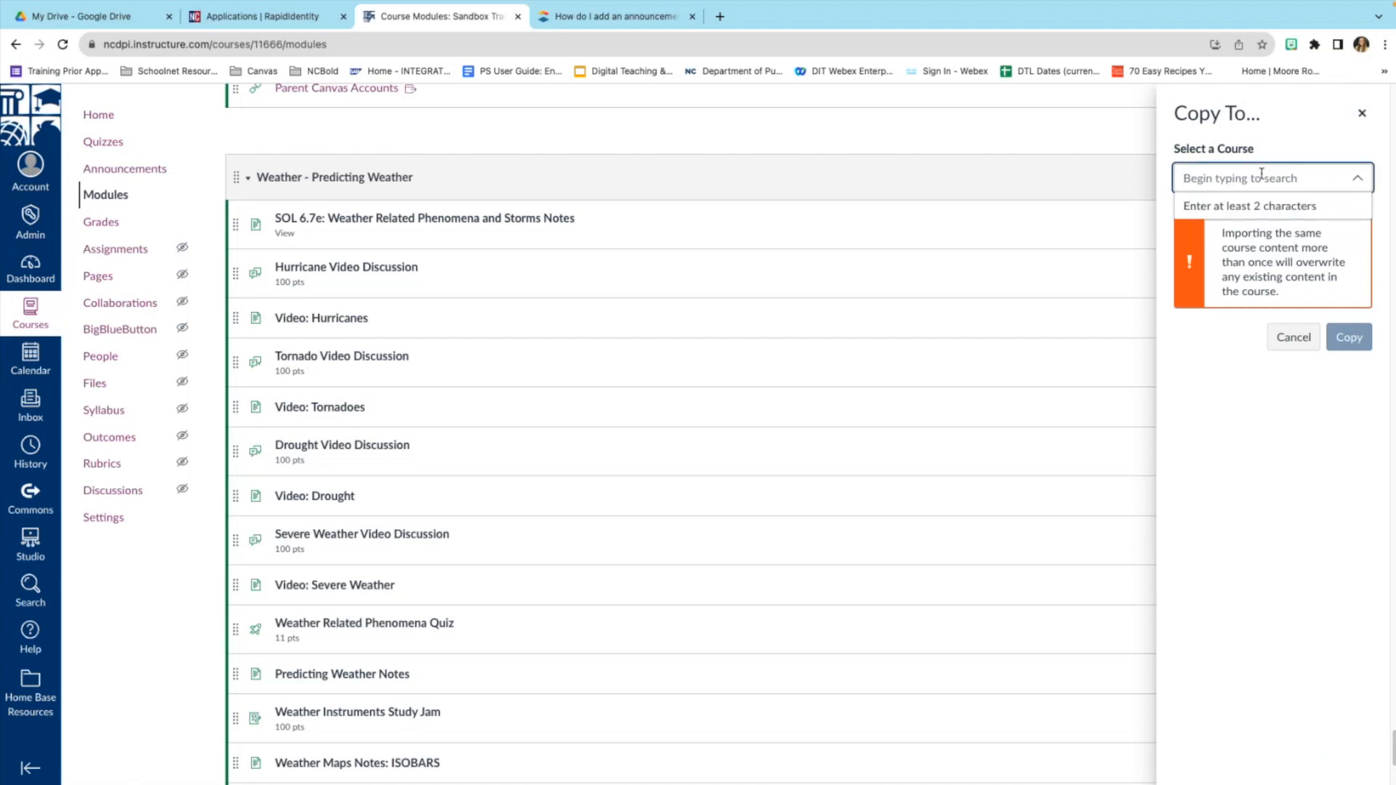
left_click(1299, 345)
left_click(1348, 177)
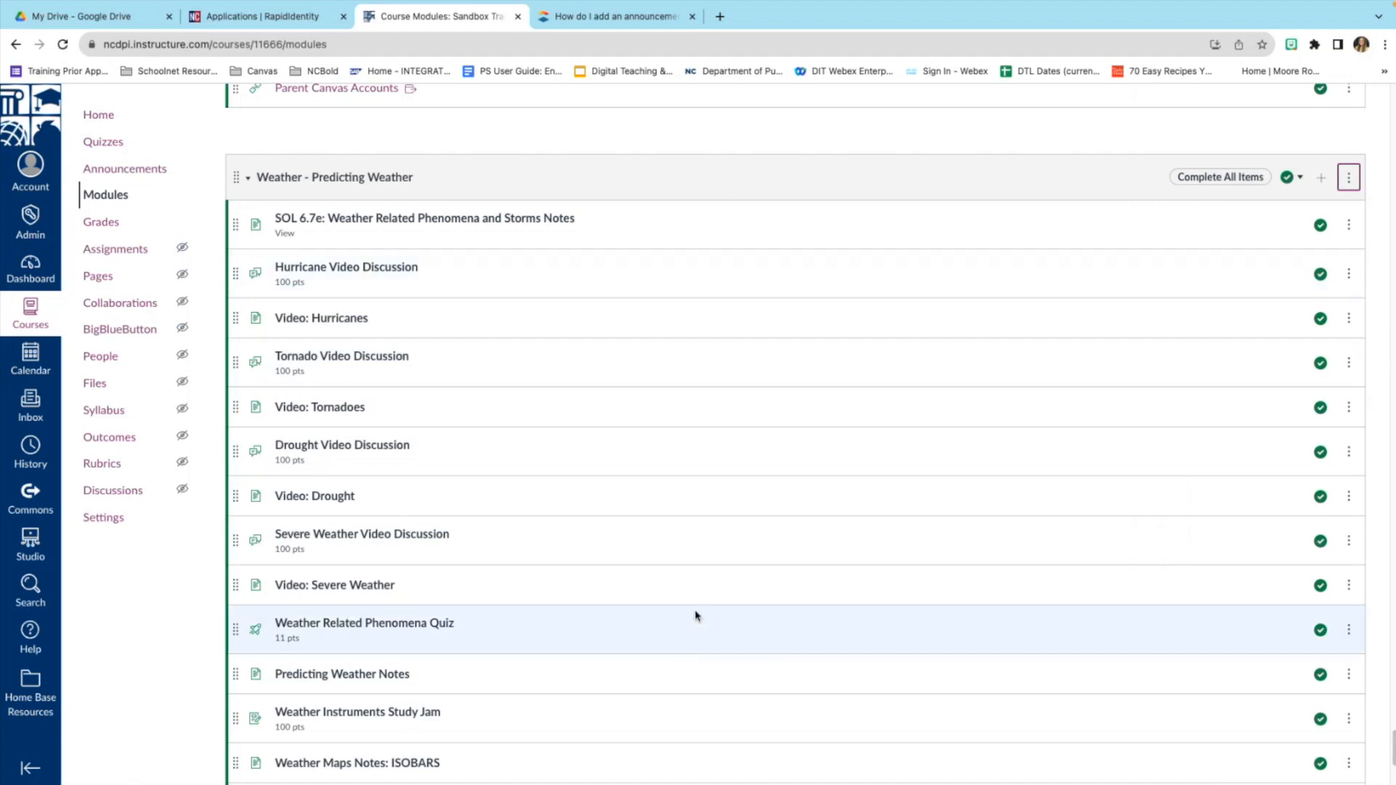
Start a Send To for the Weather module, cancel it, and open the Account panel.
scroll(695, 616, "down", 1)
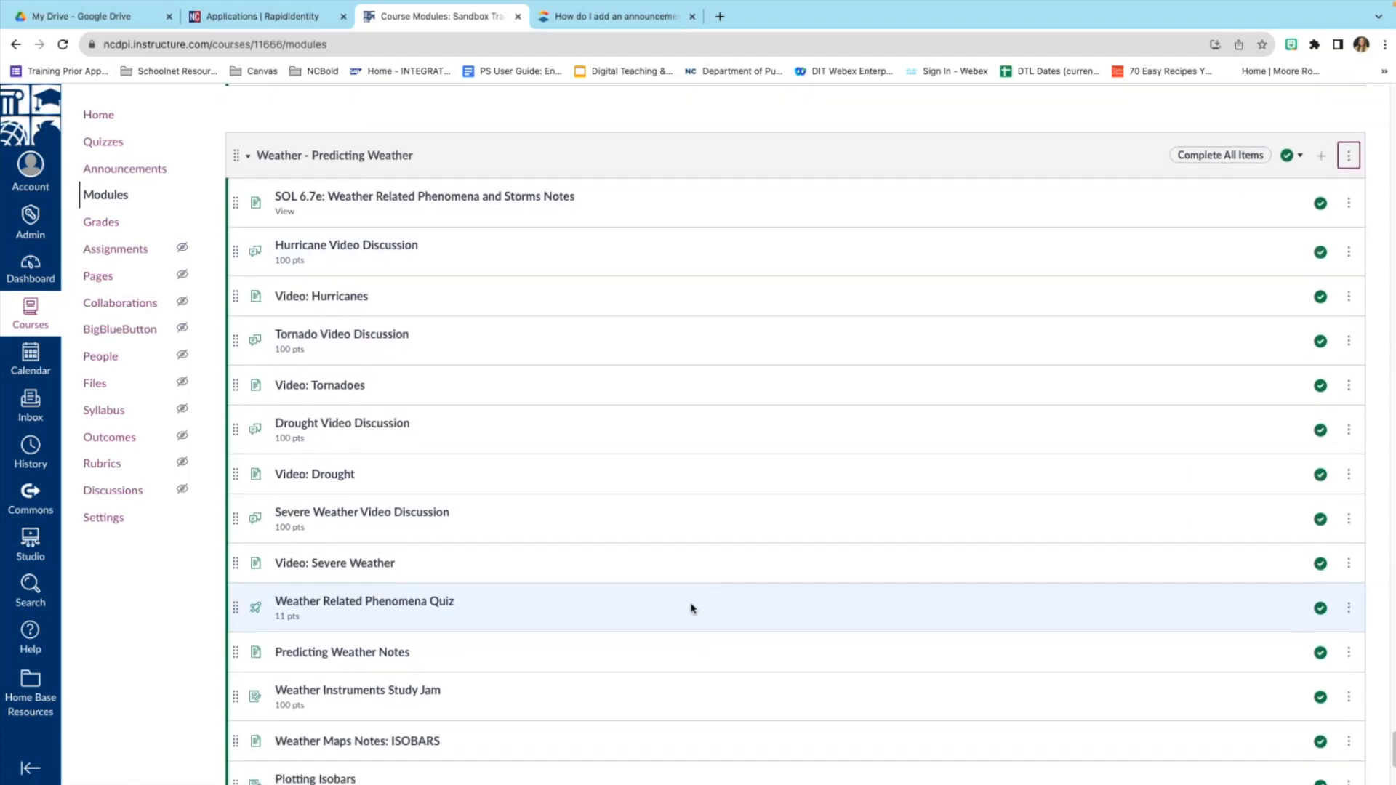
scroll(691, 608, "down", 1)
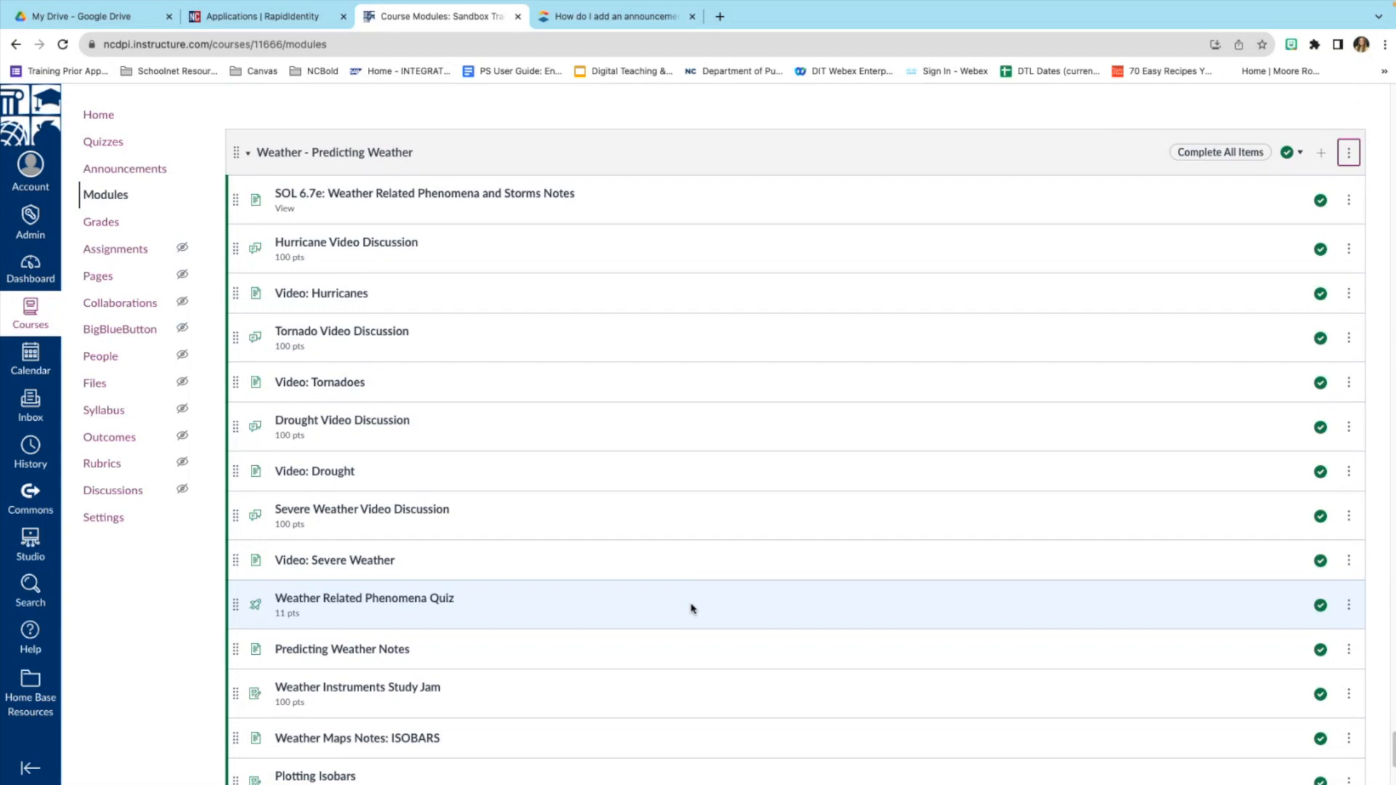
left_click(1351, 155)
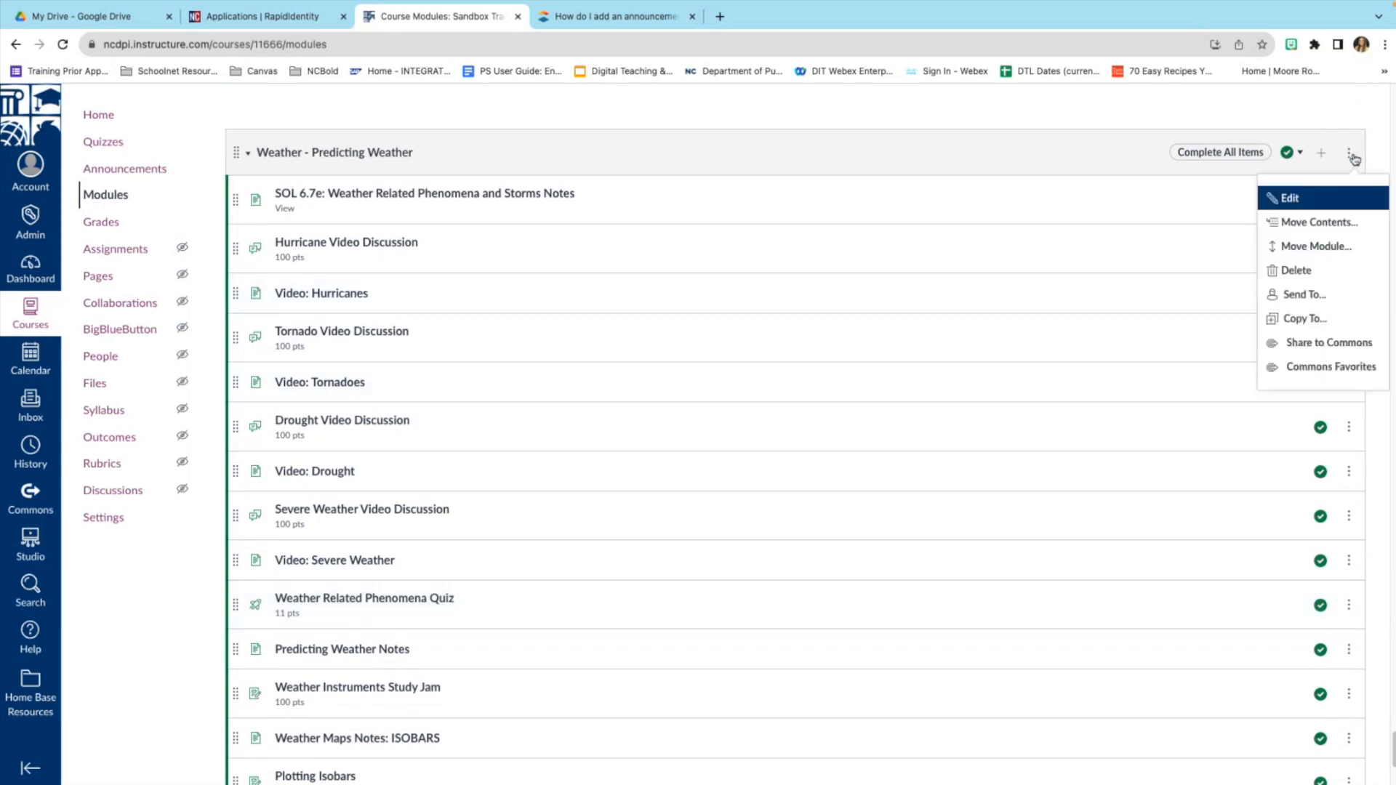
left_click(1330, 298)
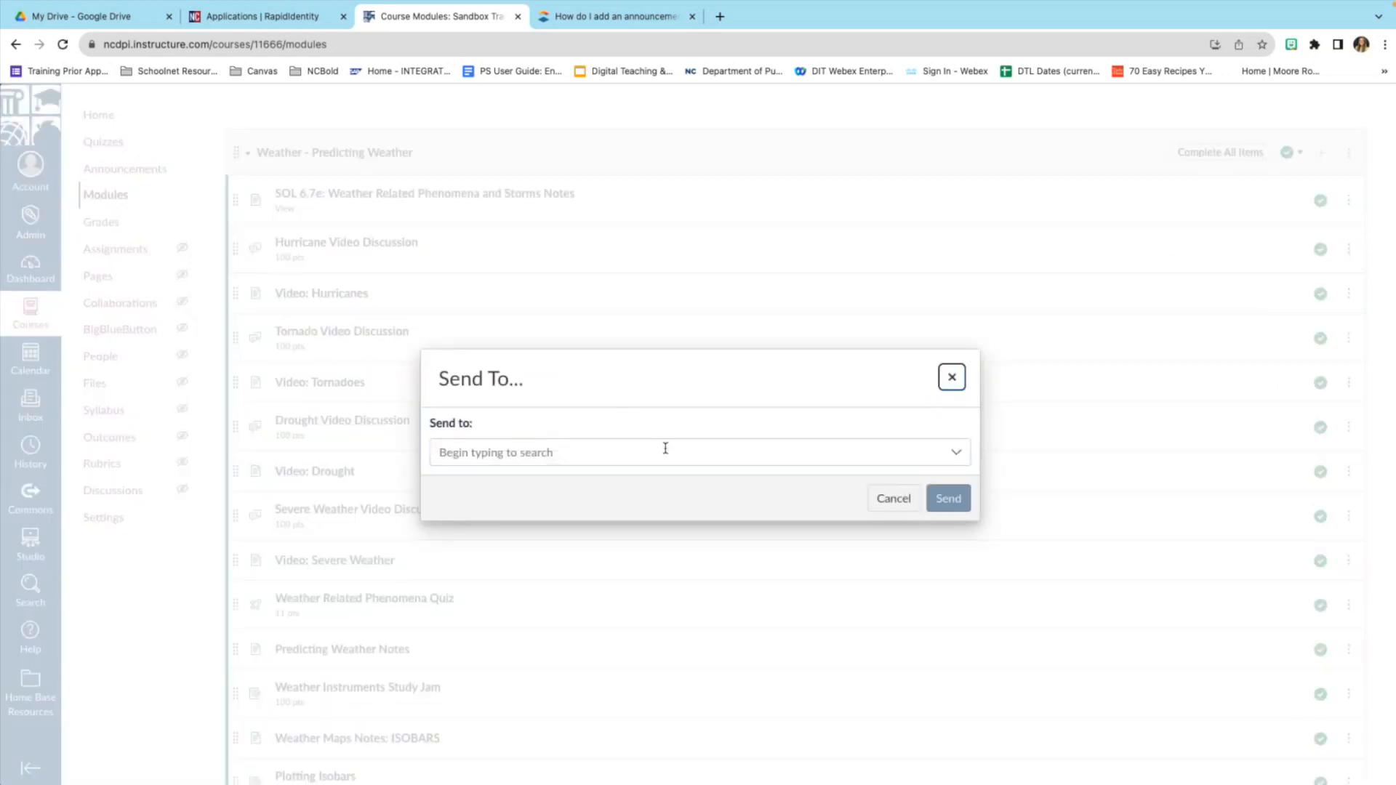
left_click(887, 499)
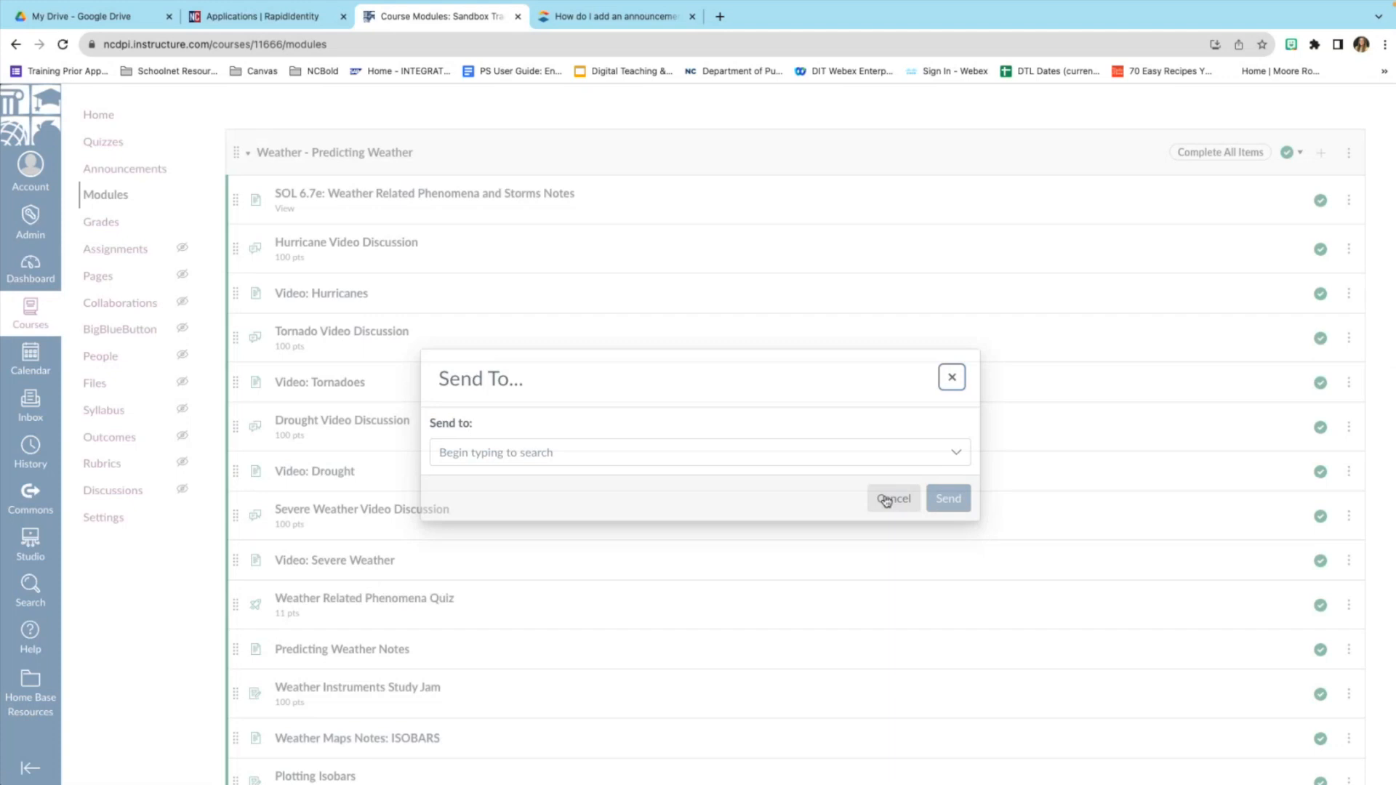
left_click(36, 170)
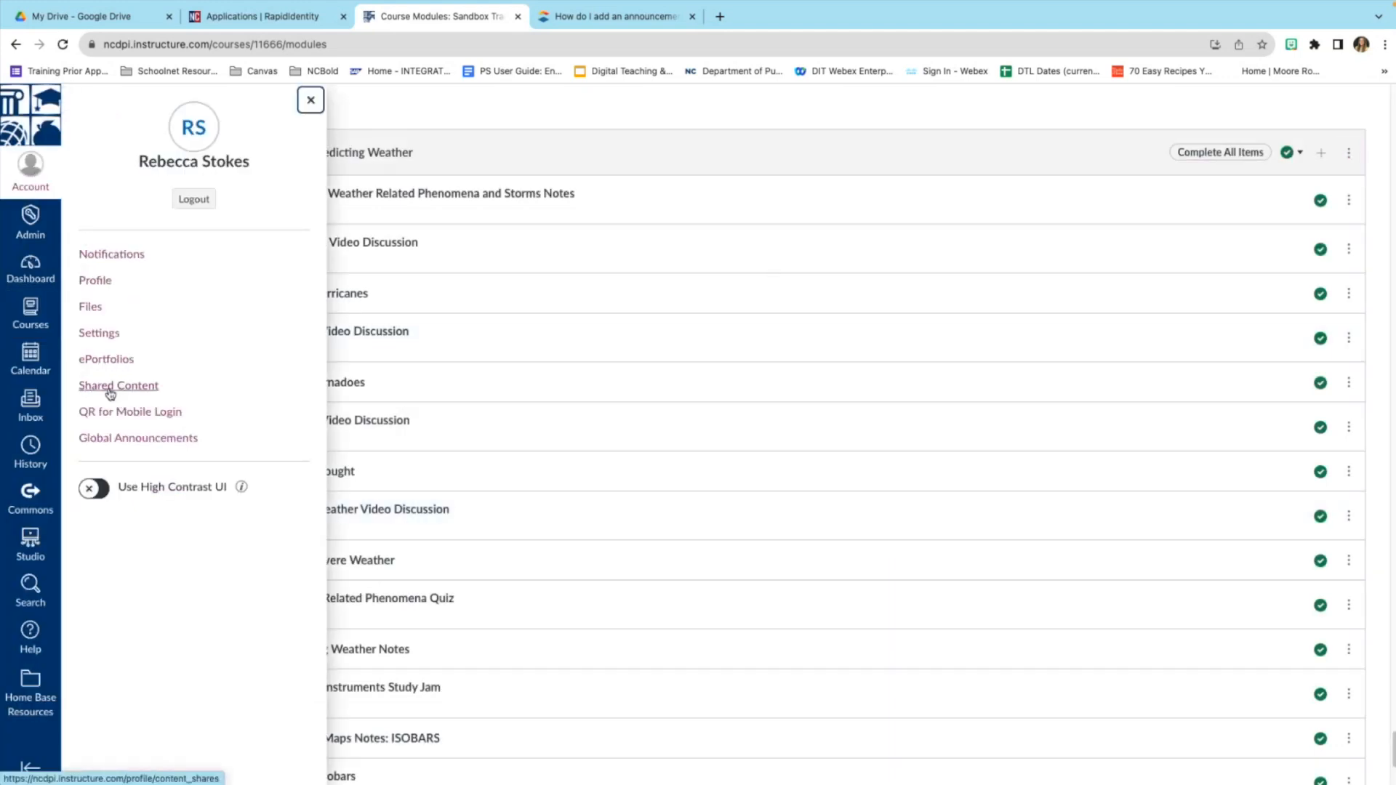
Close the Account panel and return to the Sandbox Training course home page.
left_click(649, 148)
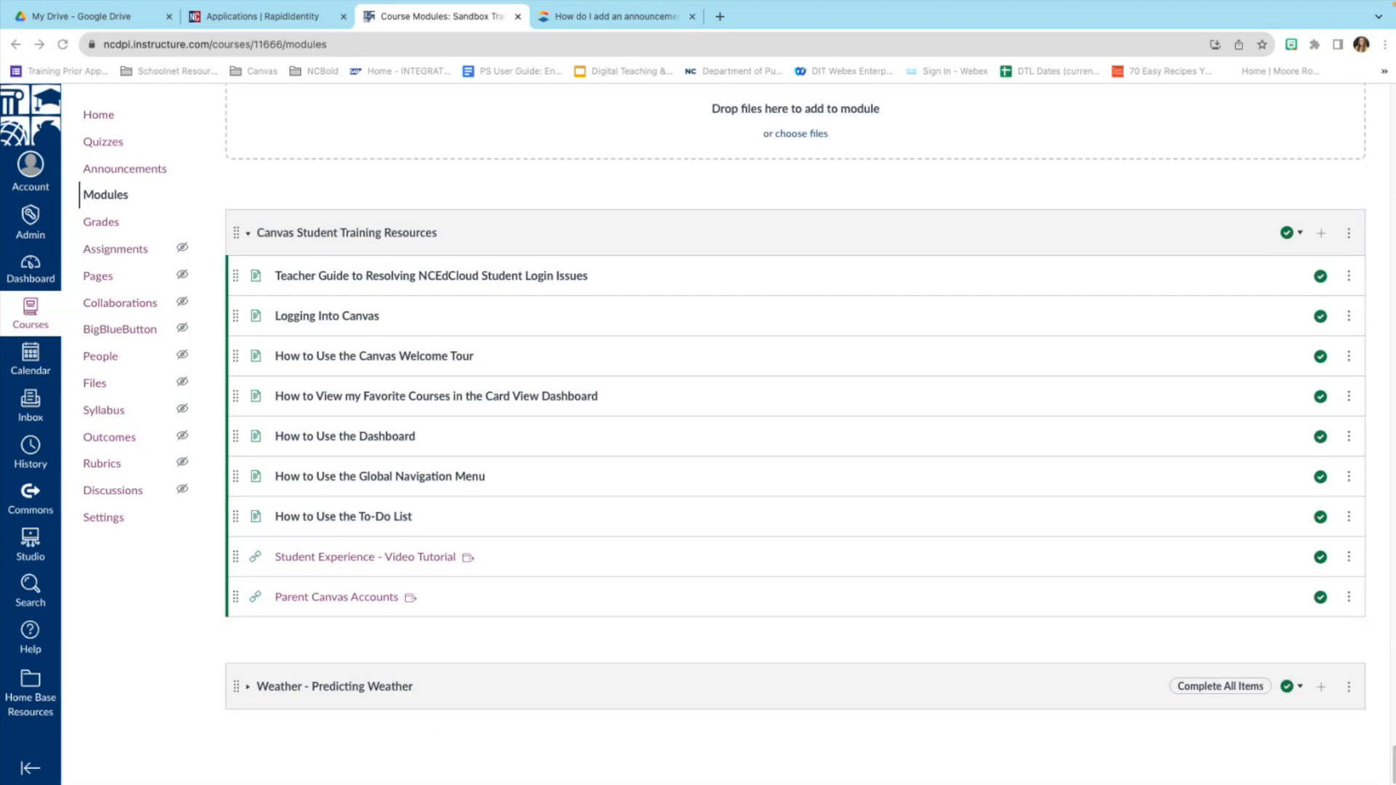
left_click(102, 121)
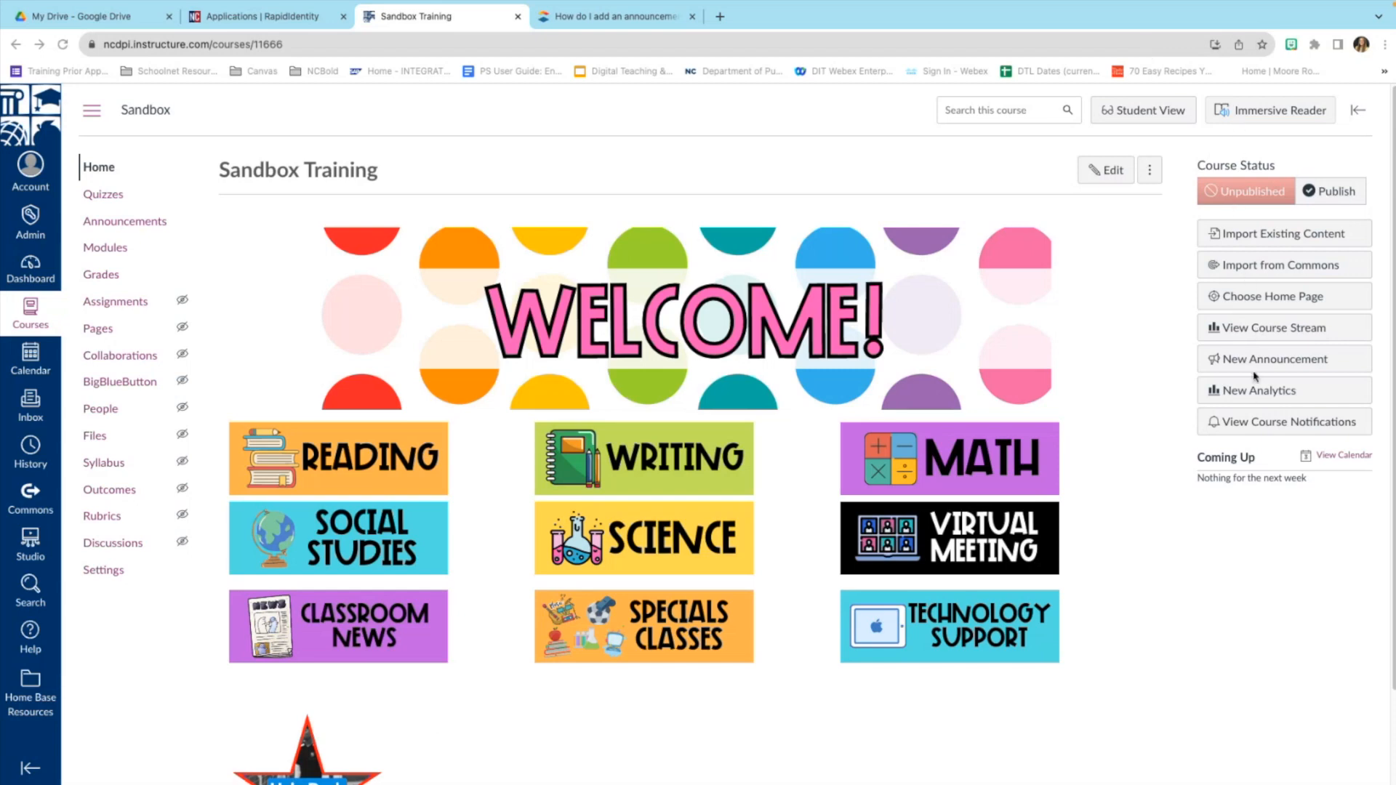
Open the Sandbox course's New Analytics page and dismiss its help panel.
left_click(1243, 398)
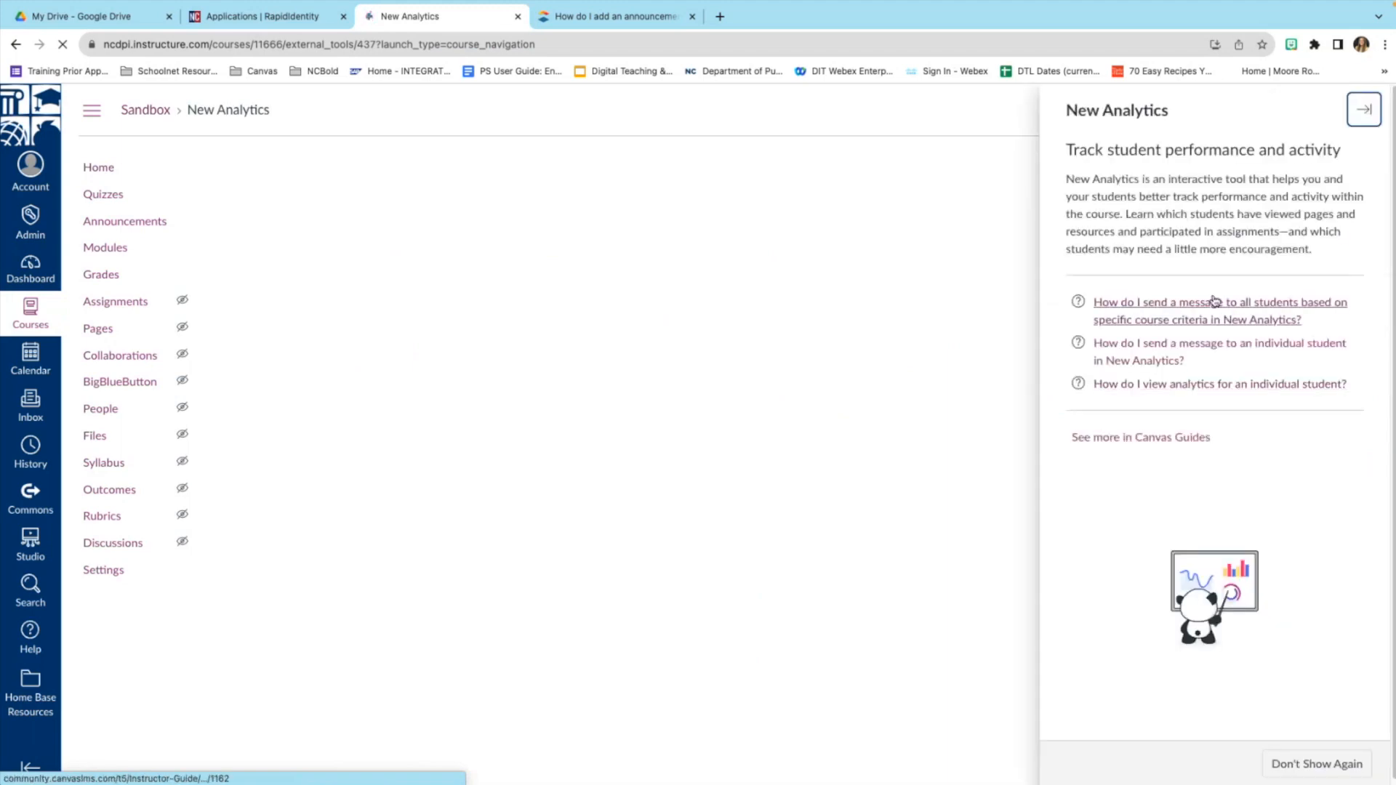
left_click(1366, 111)
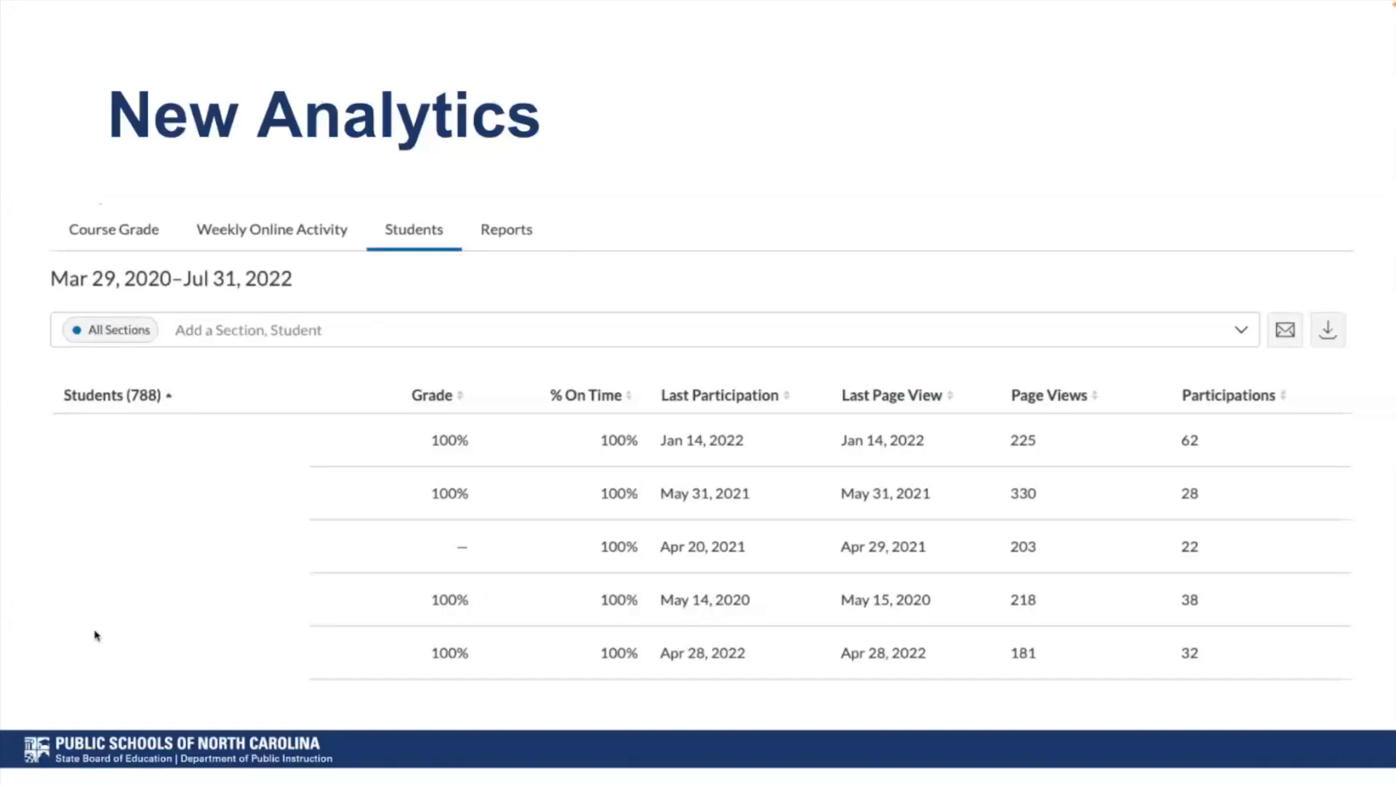
Go back three slides to the New Analytics overview slide, slide 37.
left_click(32, 761)
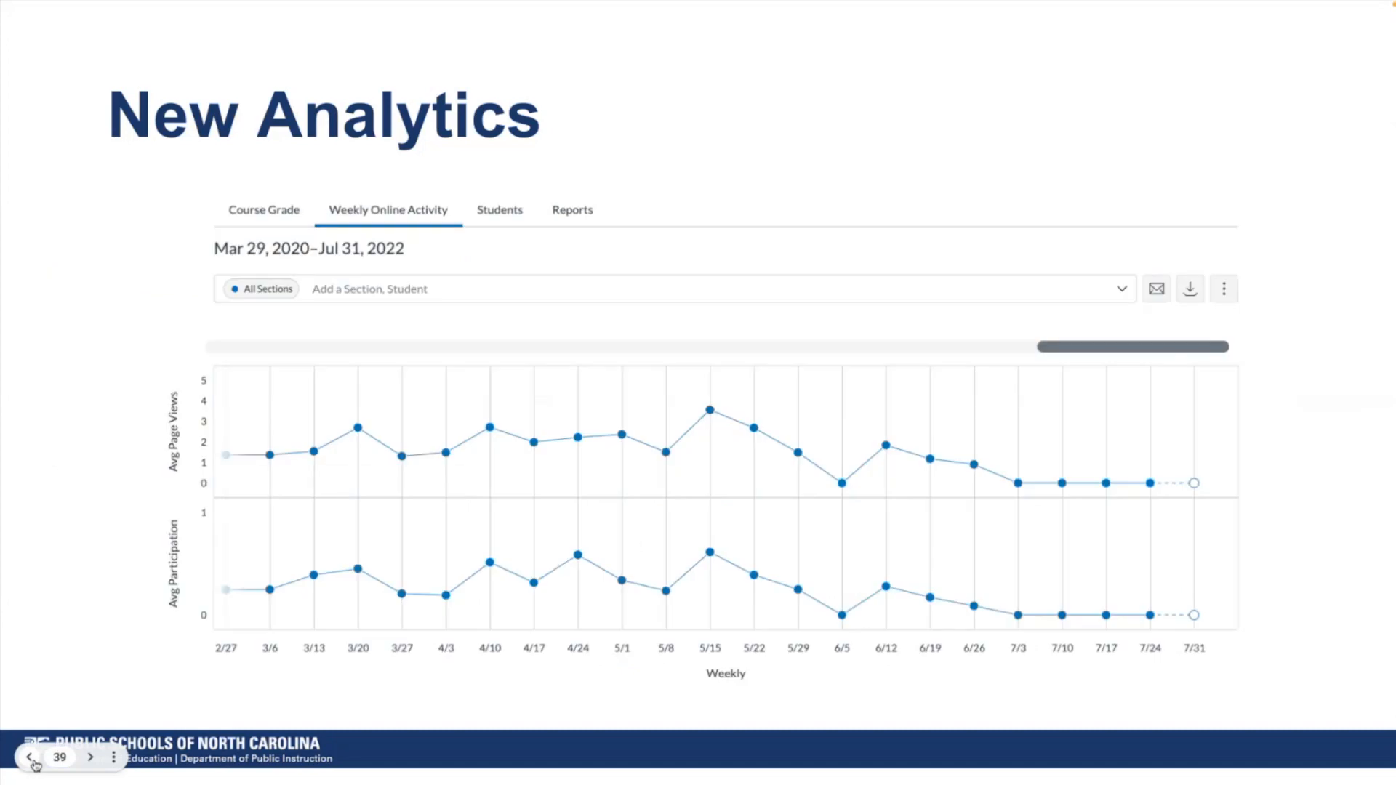
left_click(30, 758)
left_click(30, 758)
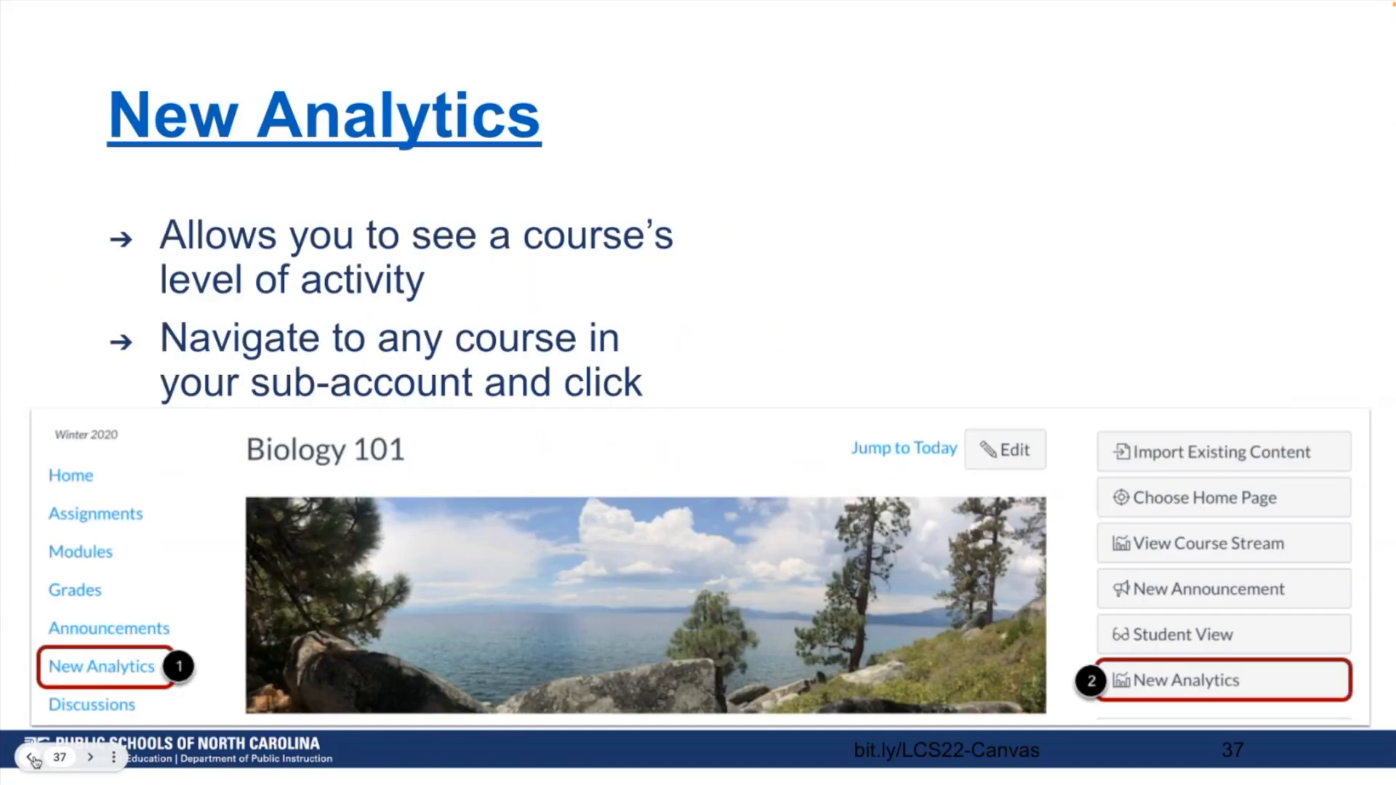
Advance through the course grade, Weekly Online Activity and Students slides to slide 41, Message Students Who….
left_click(93, 757)
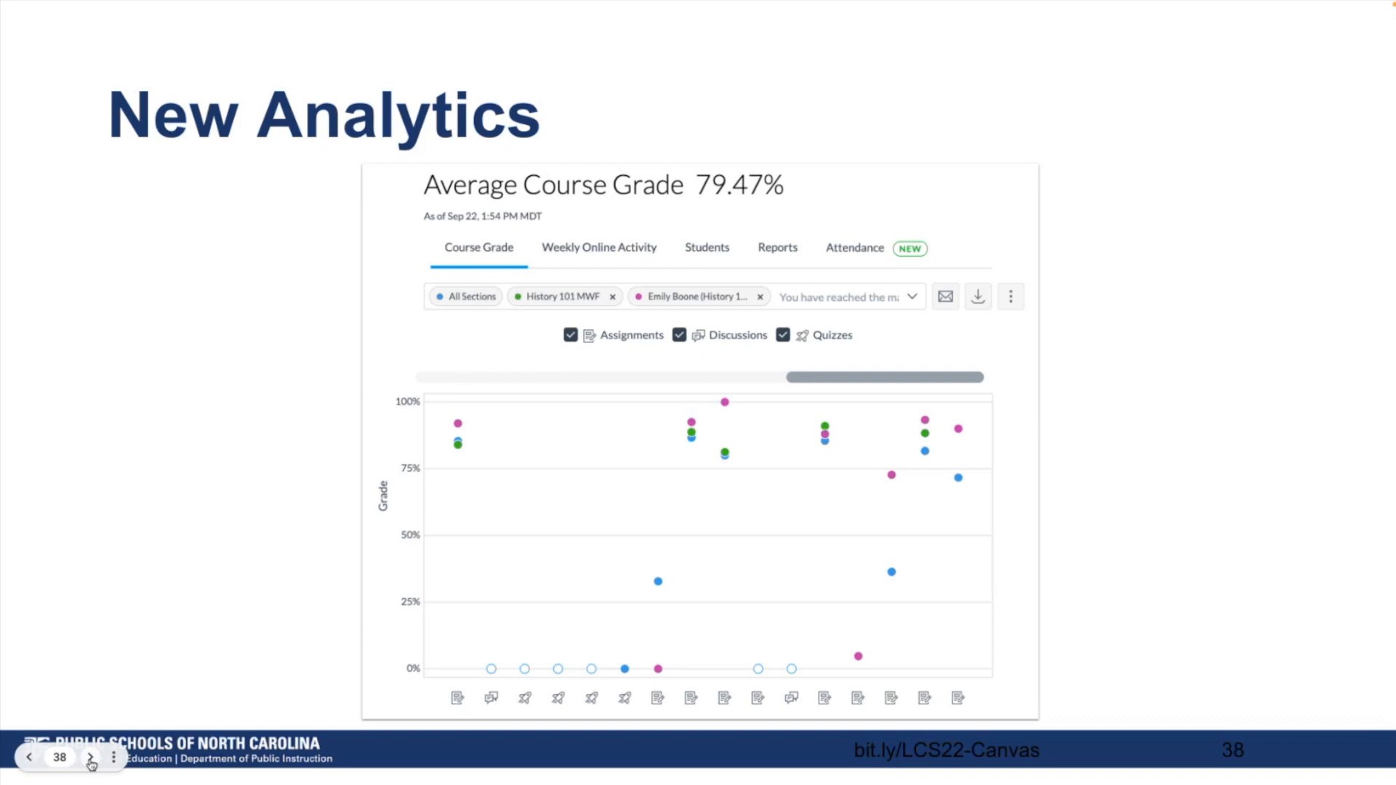
left_click(90, 758)
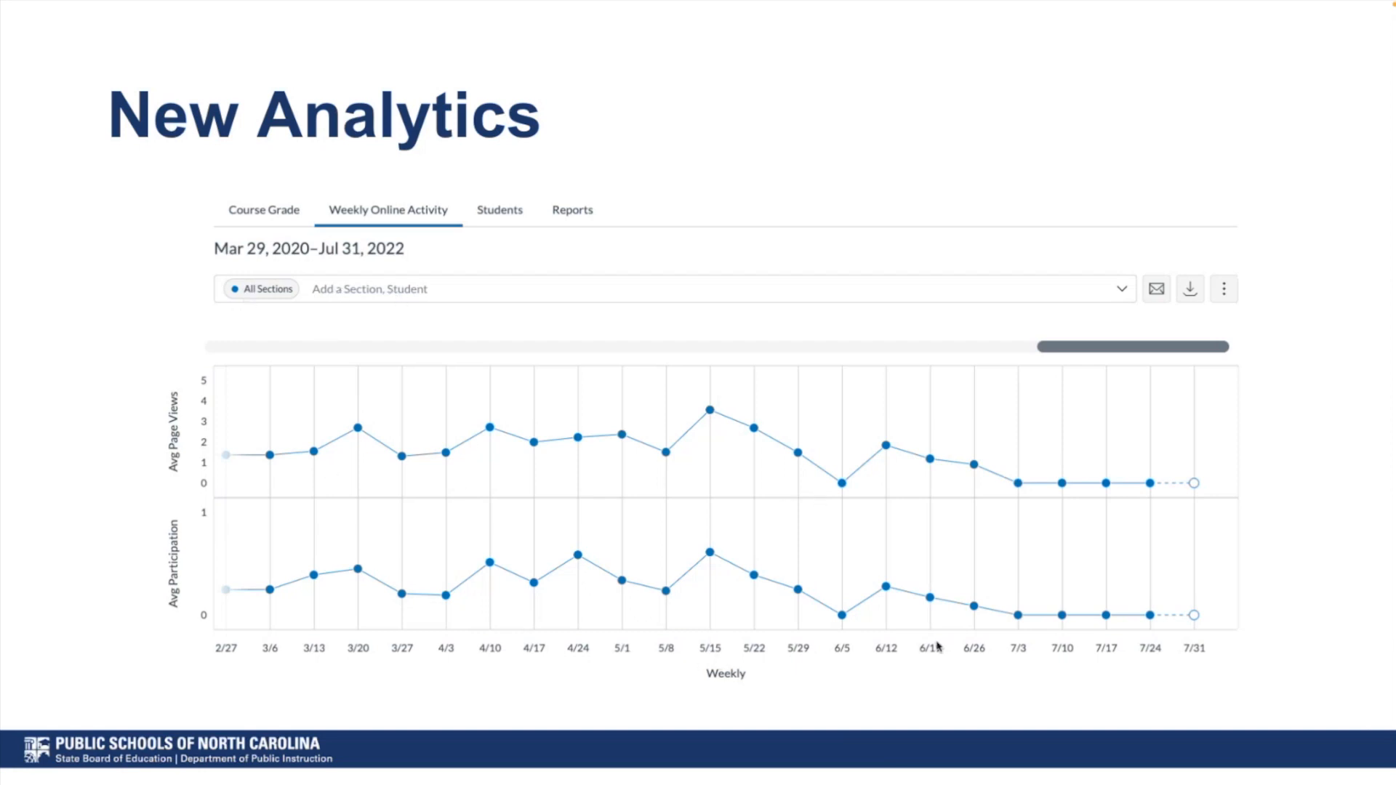
mouse_move(89, 721)
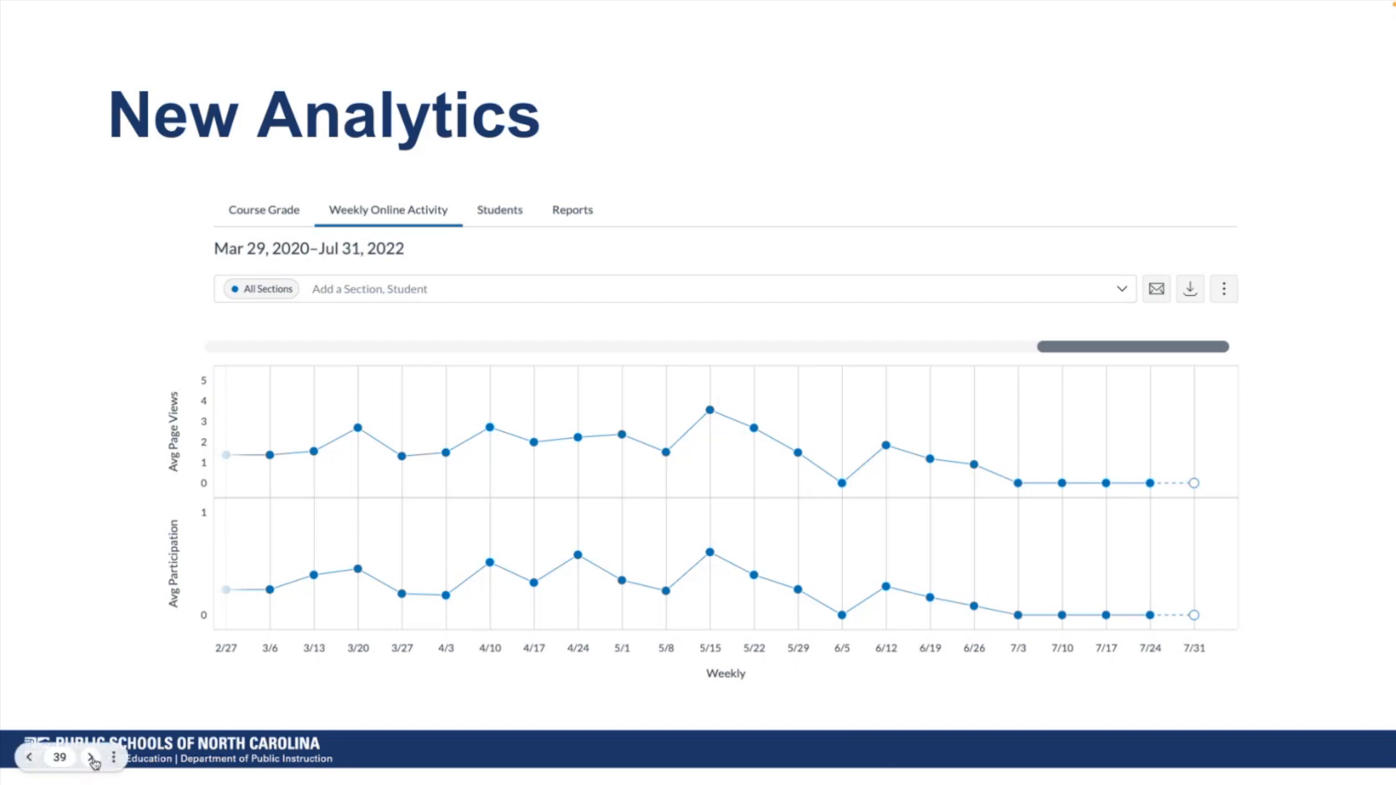
left_click(92, 758)
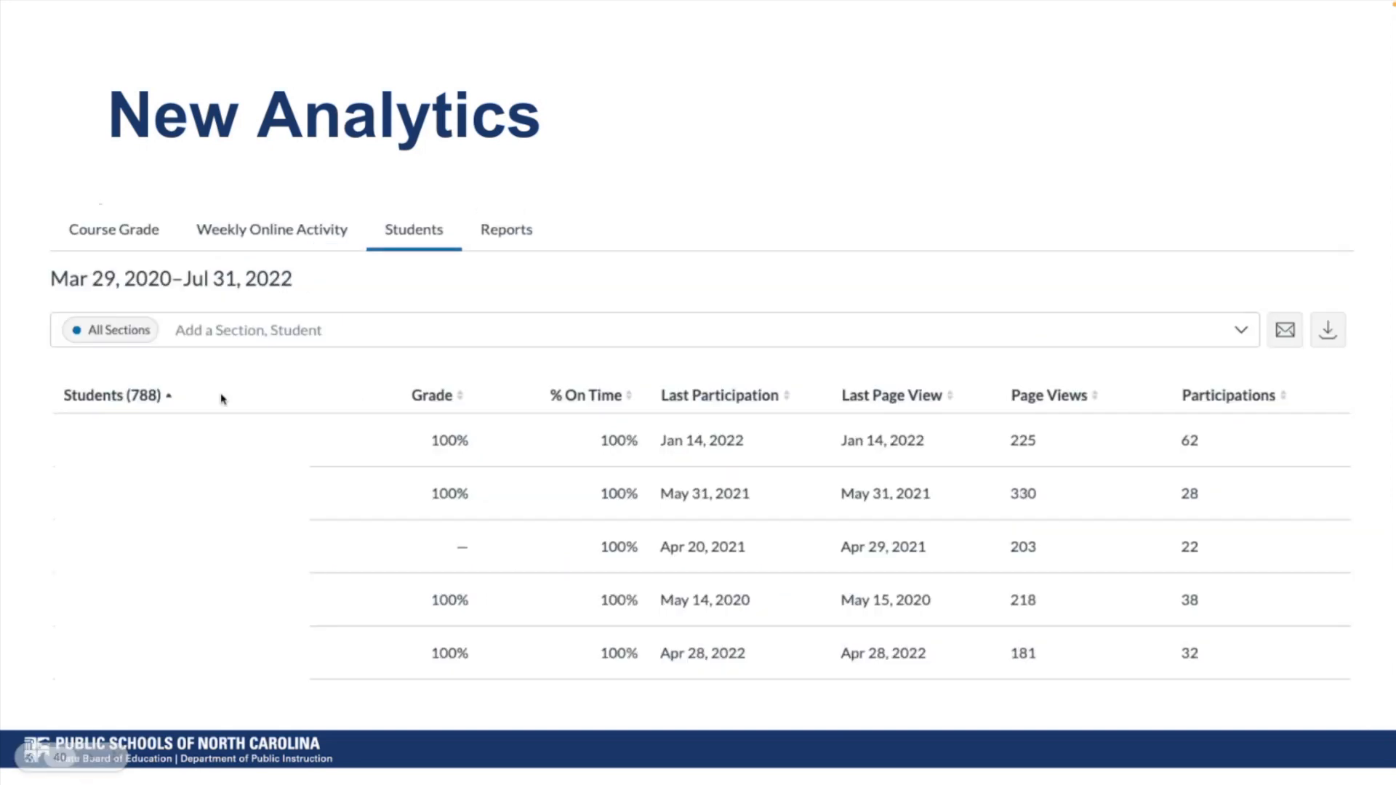
mouse_move(95, 763)
left_click(92, 758)
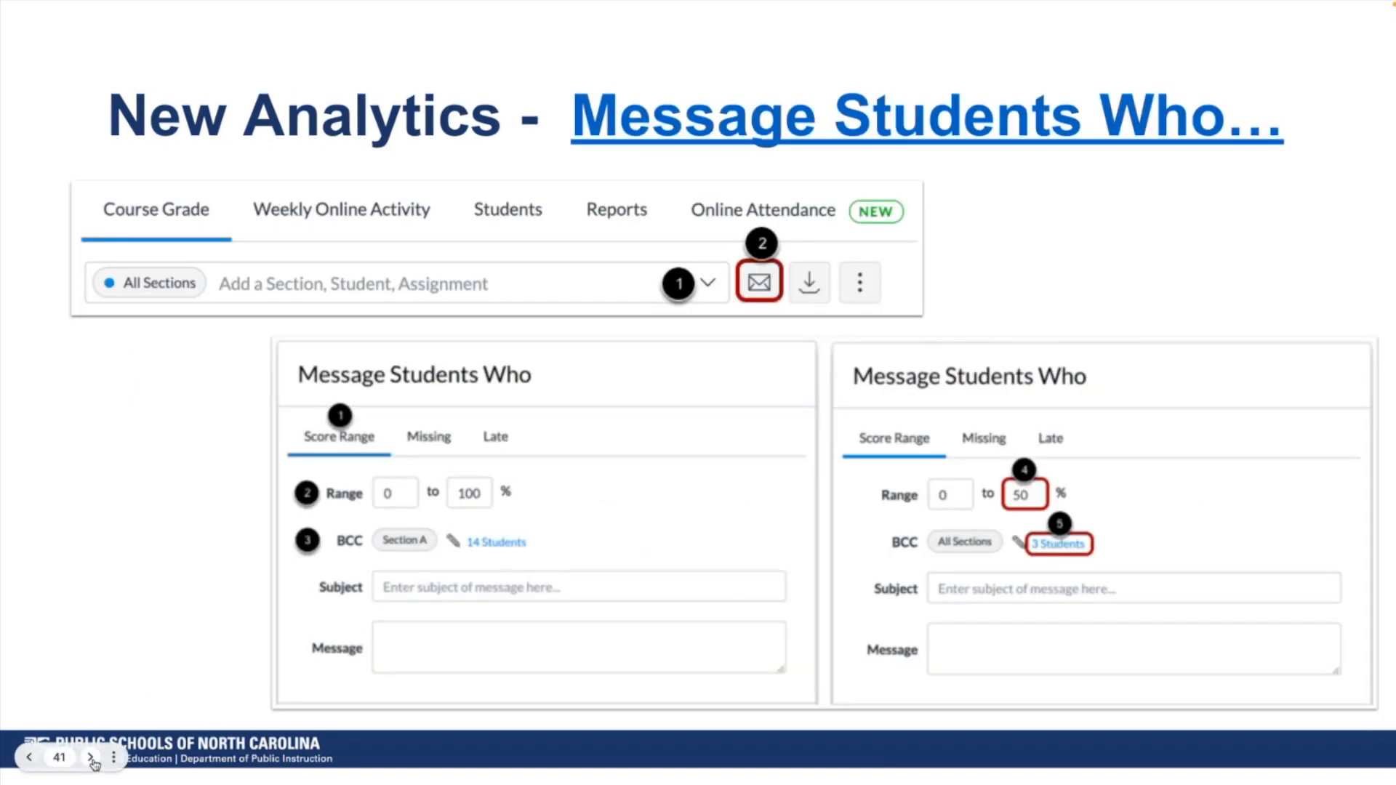